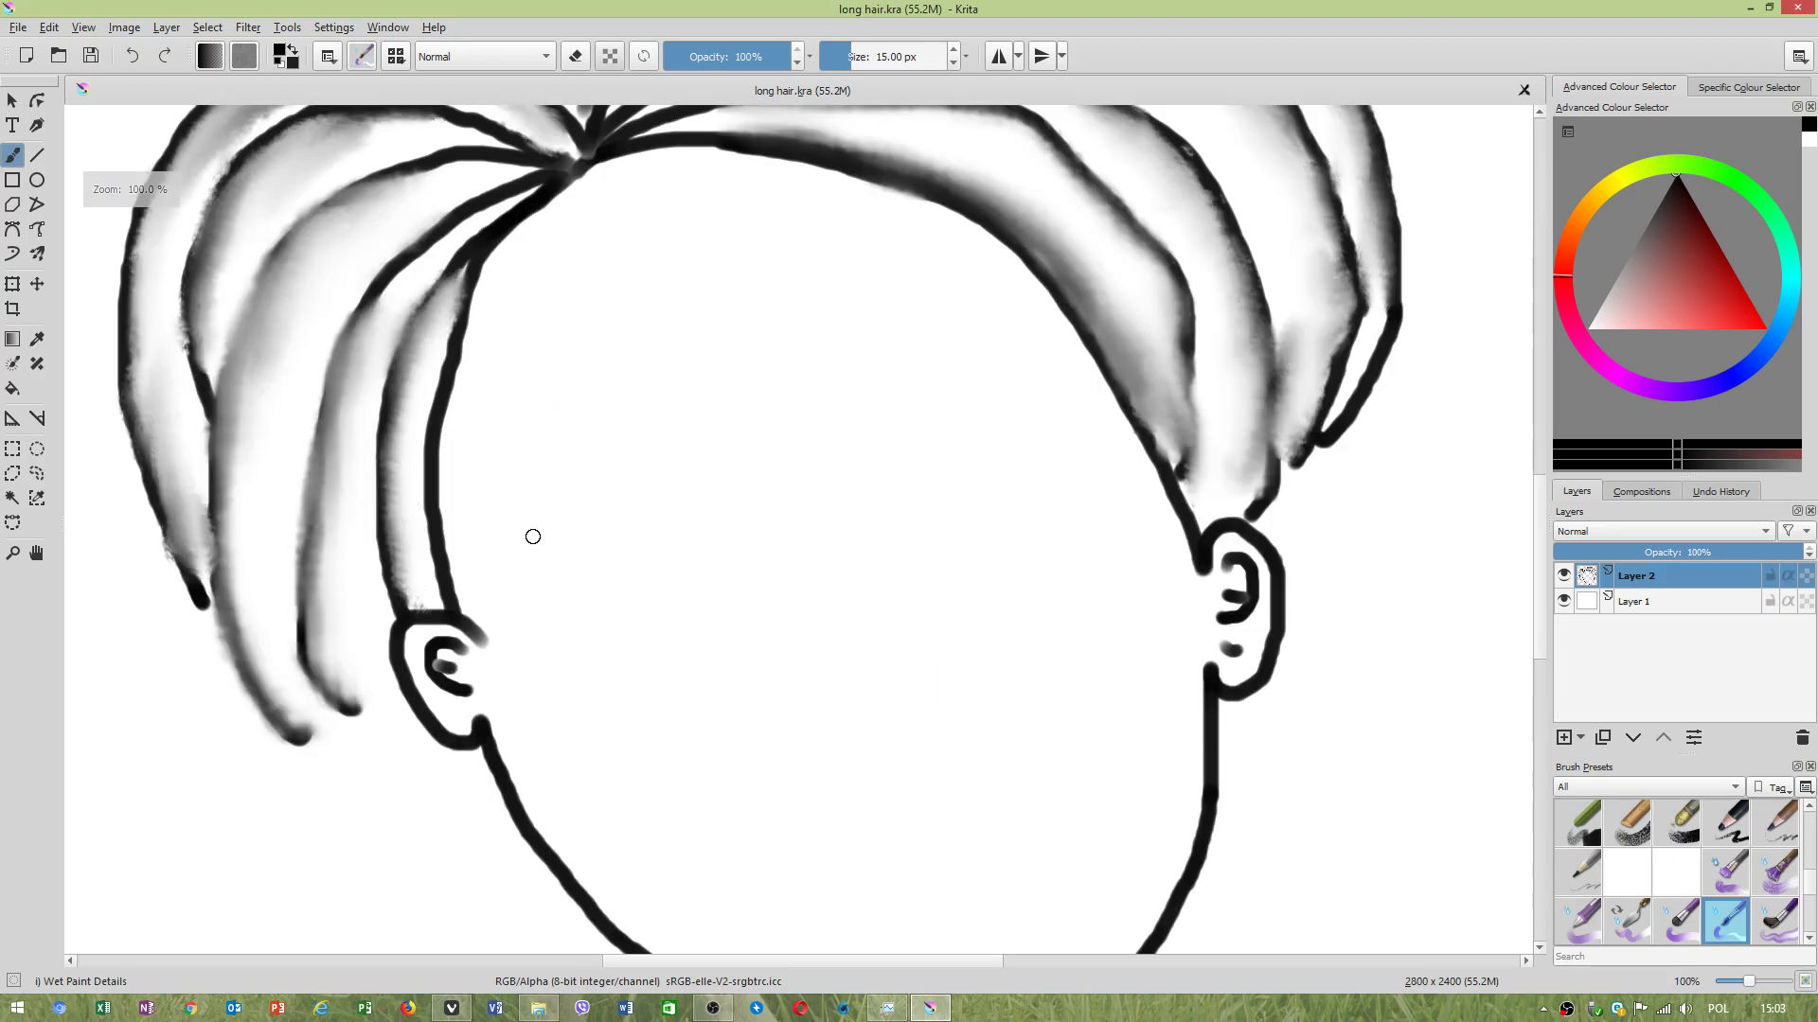
mouse_move(503, 508)
left_mouse_down()
mouse_move(539, 339)
mouse_move(628, 263)
left_mouse_up()
key("ctrl+z")
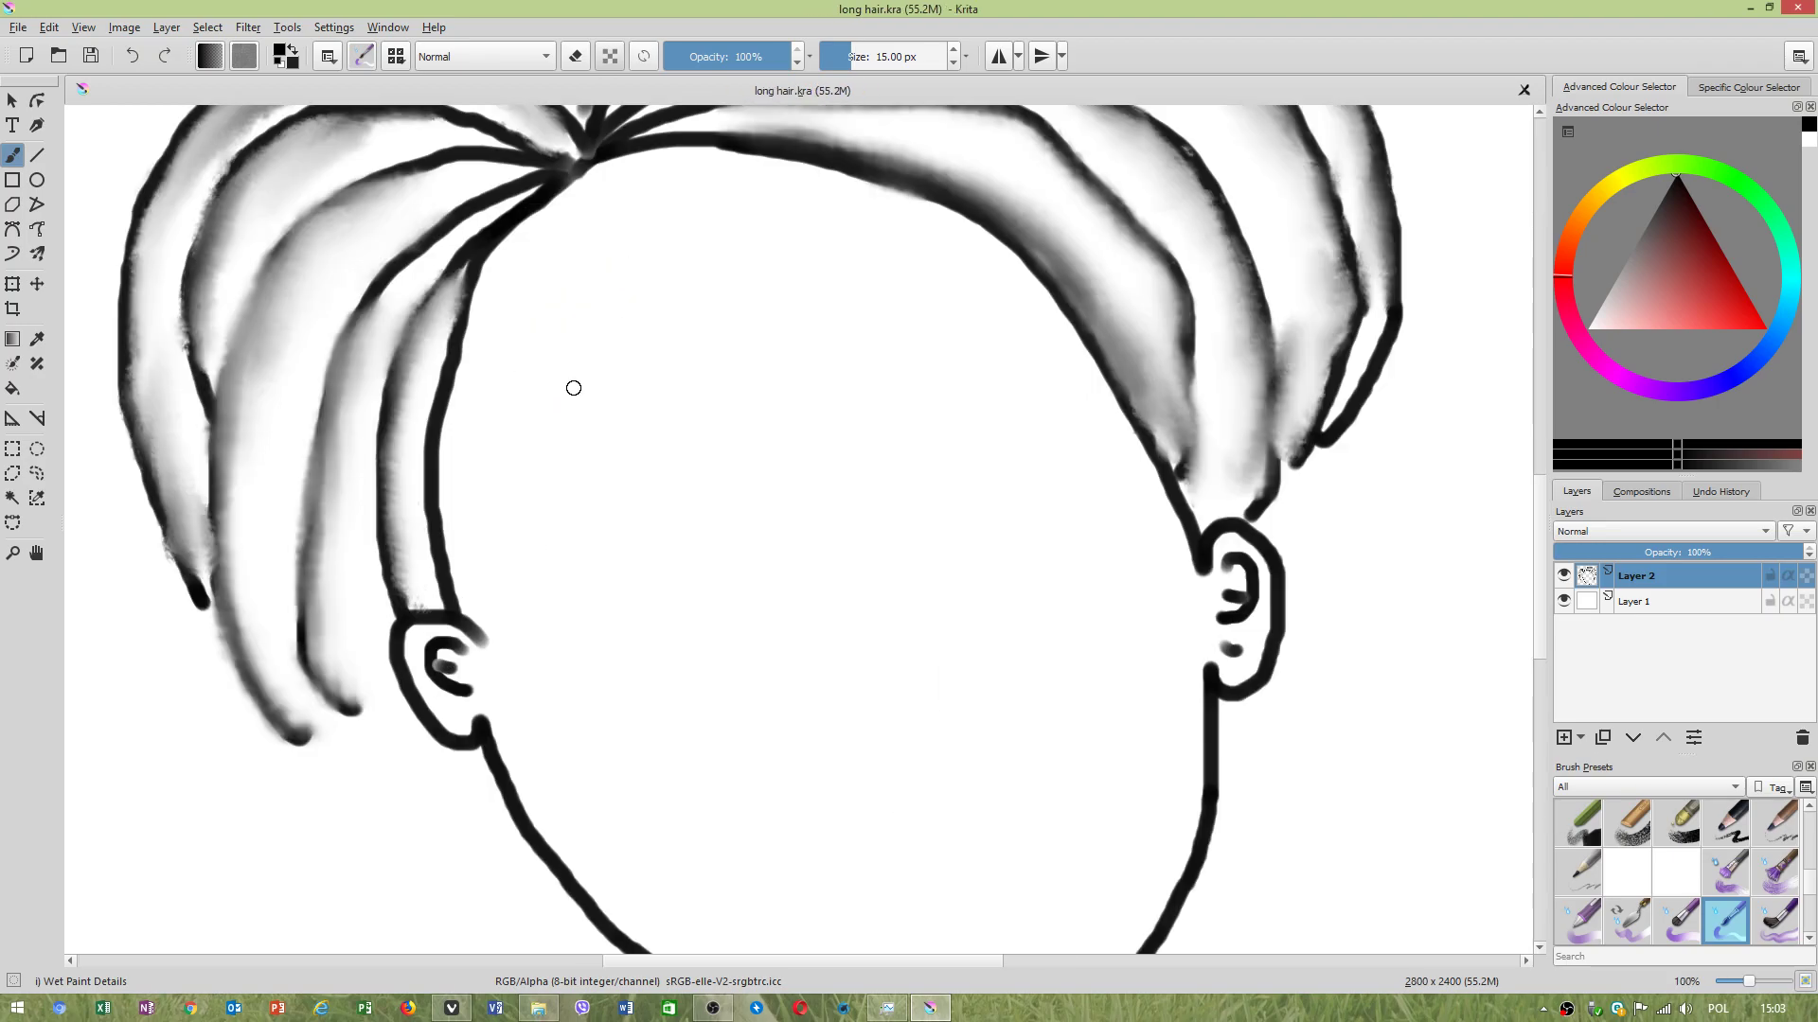
mouse_move(507, 530)
left_mouse_down()
mouse_move(540, 460)
mouse_move(634, 377)
mouse_move(687, 364)
mouse_move(706, 396)
mouse_move(518, 525)
left_mouse_up()
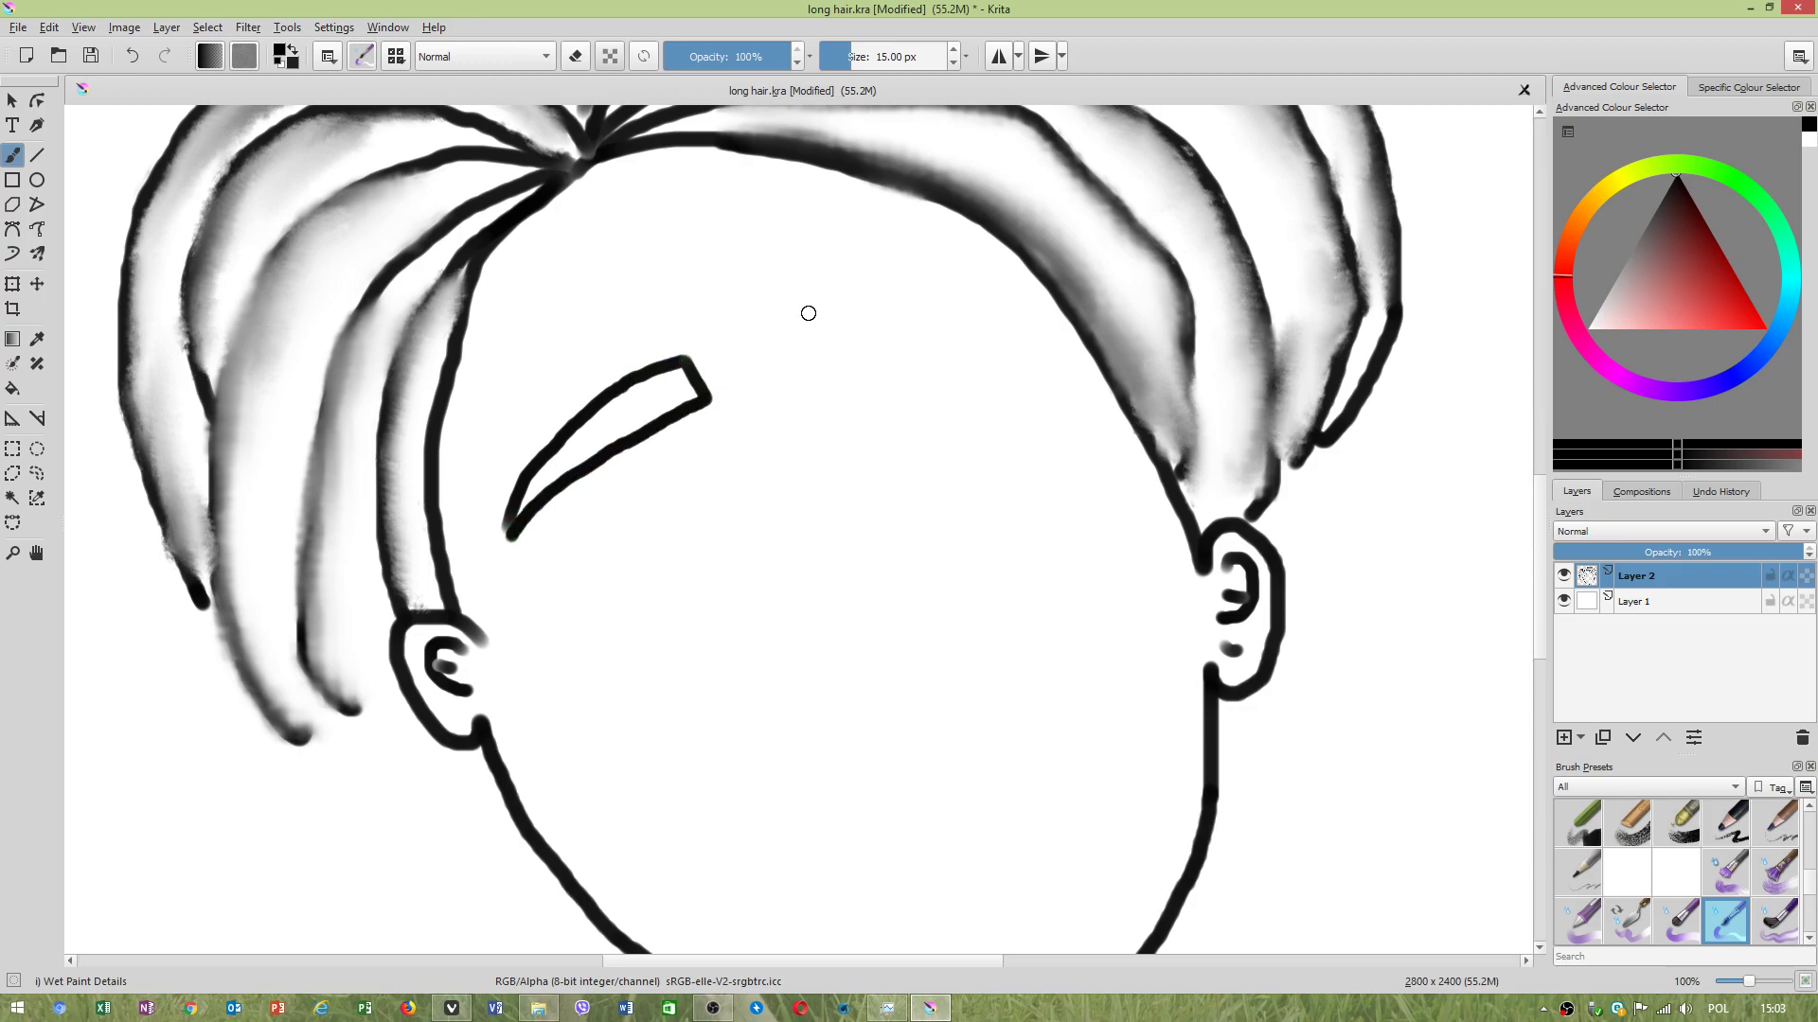
right_click(808, 313)
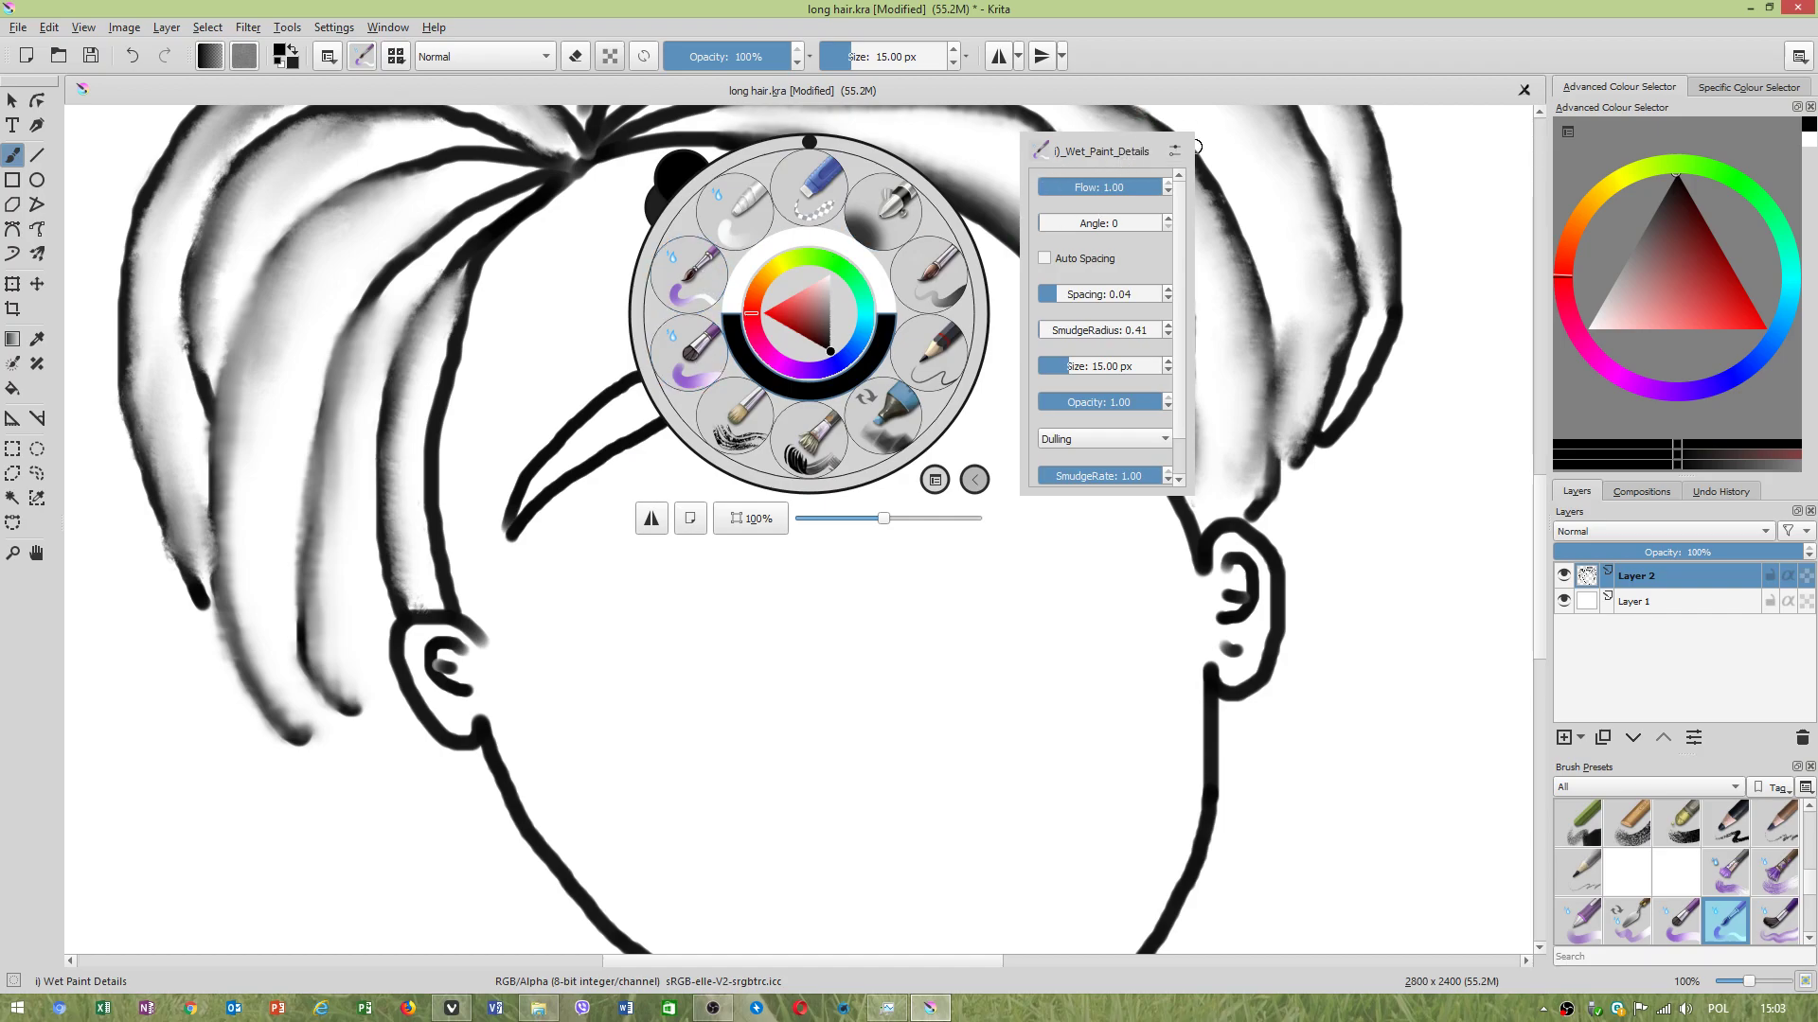
left_click(743, 597)
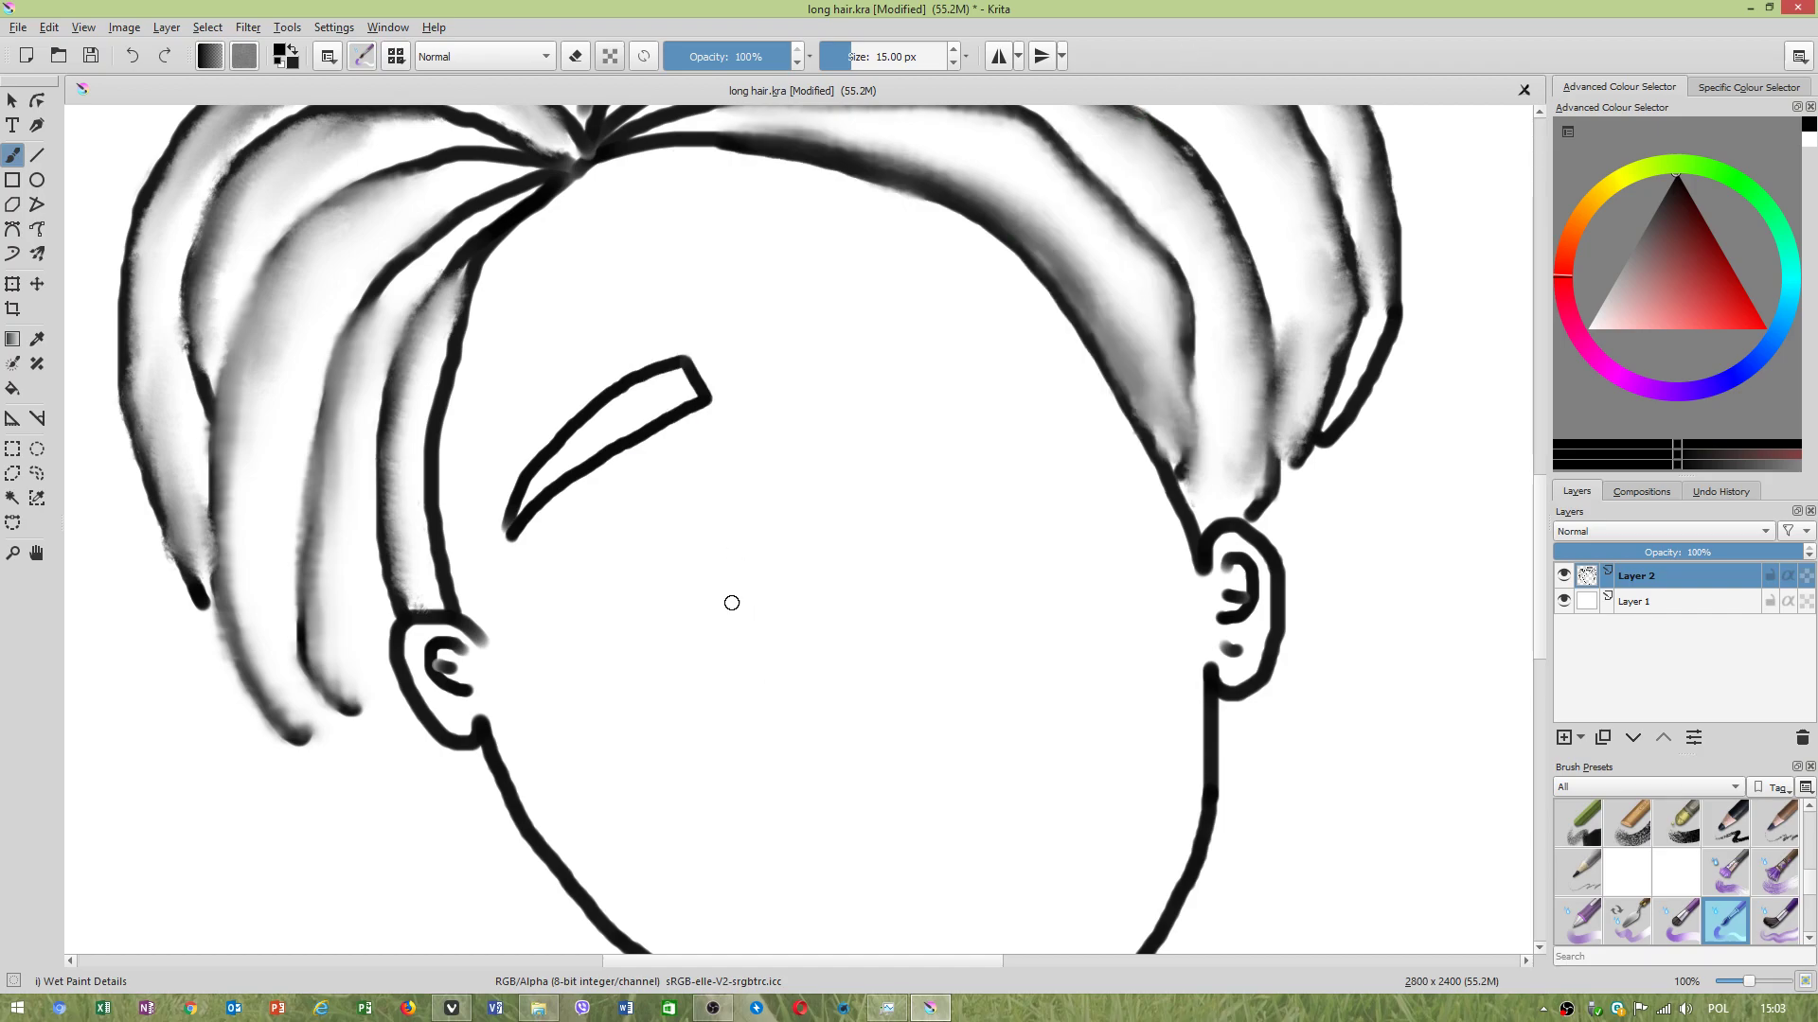
key("ctrl+z")
key("ctrl+z")
key("ctrl+z")
Give the Wet Paint Details brush the predefined 3_texture tip with a spacing of 0.02.
scroll(660, 454, "down", 1)
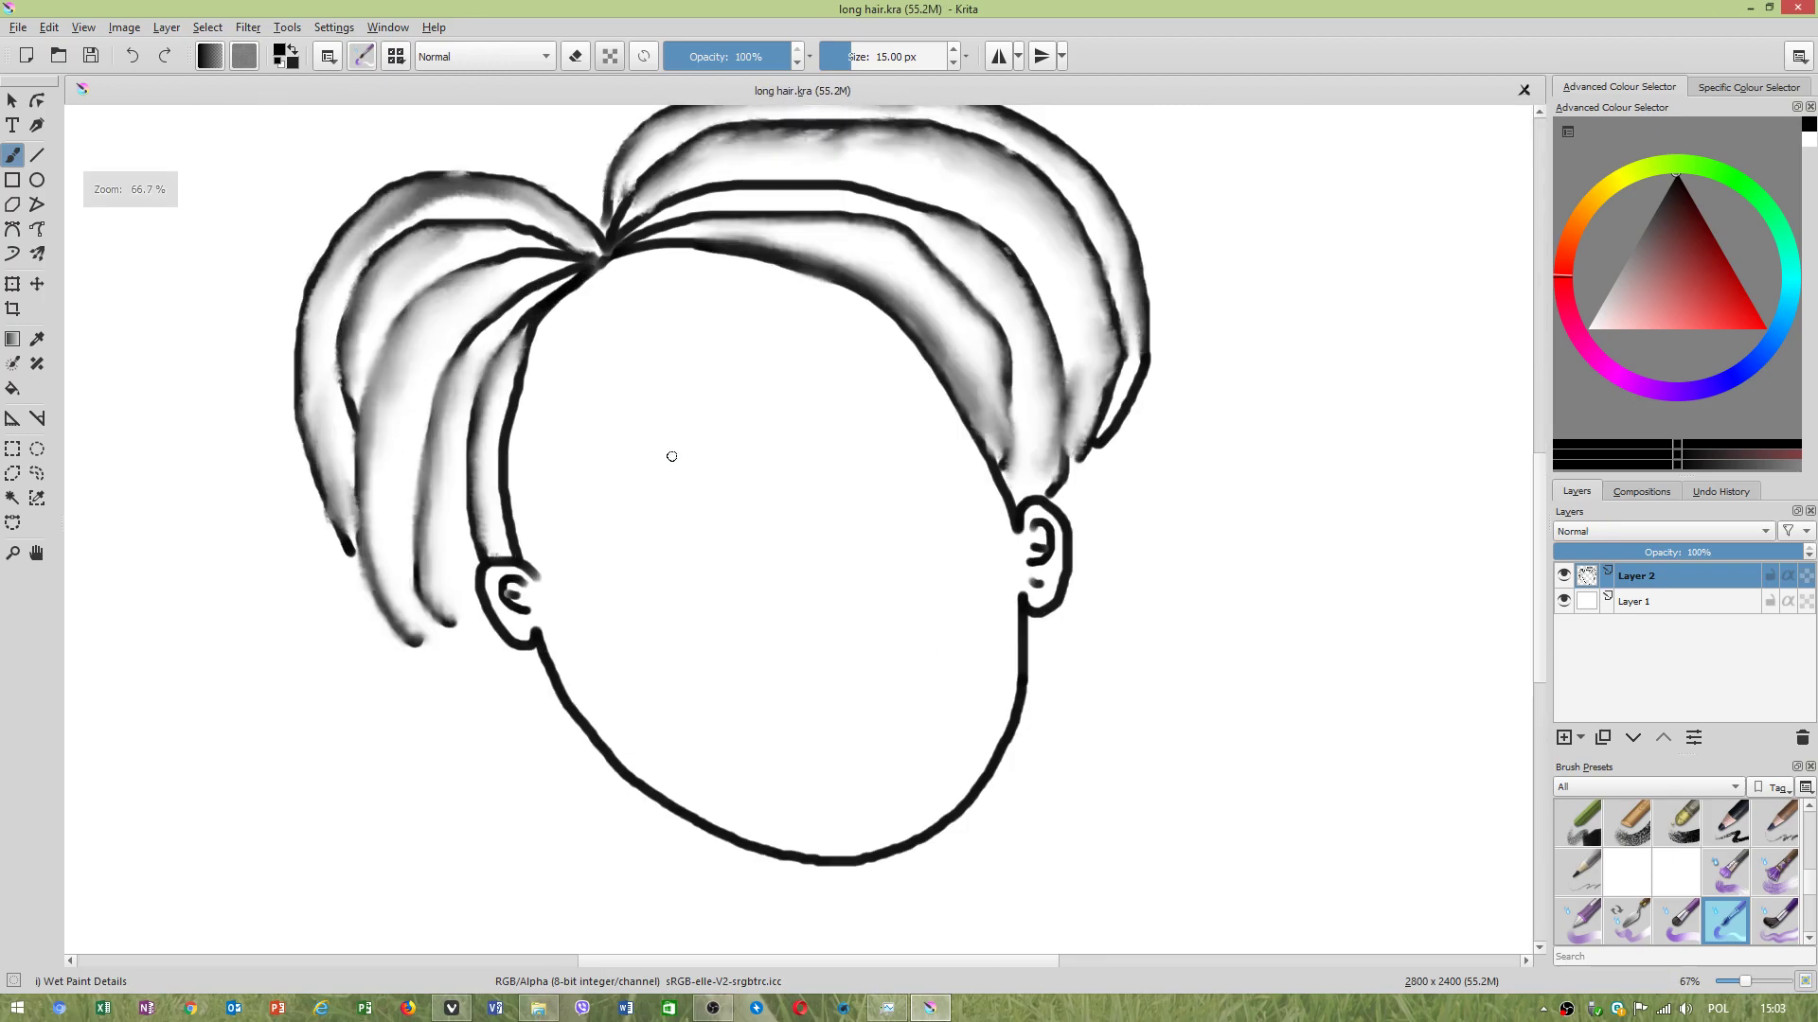
left_click(366, 56)
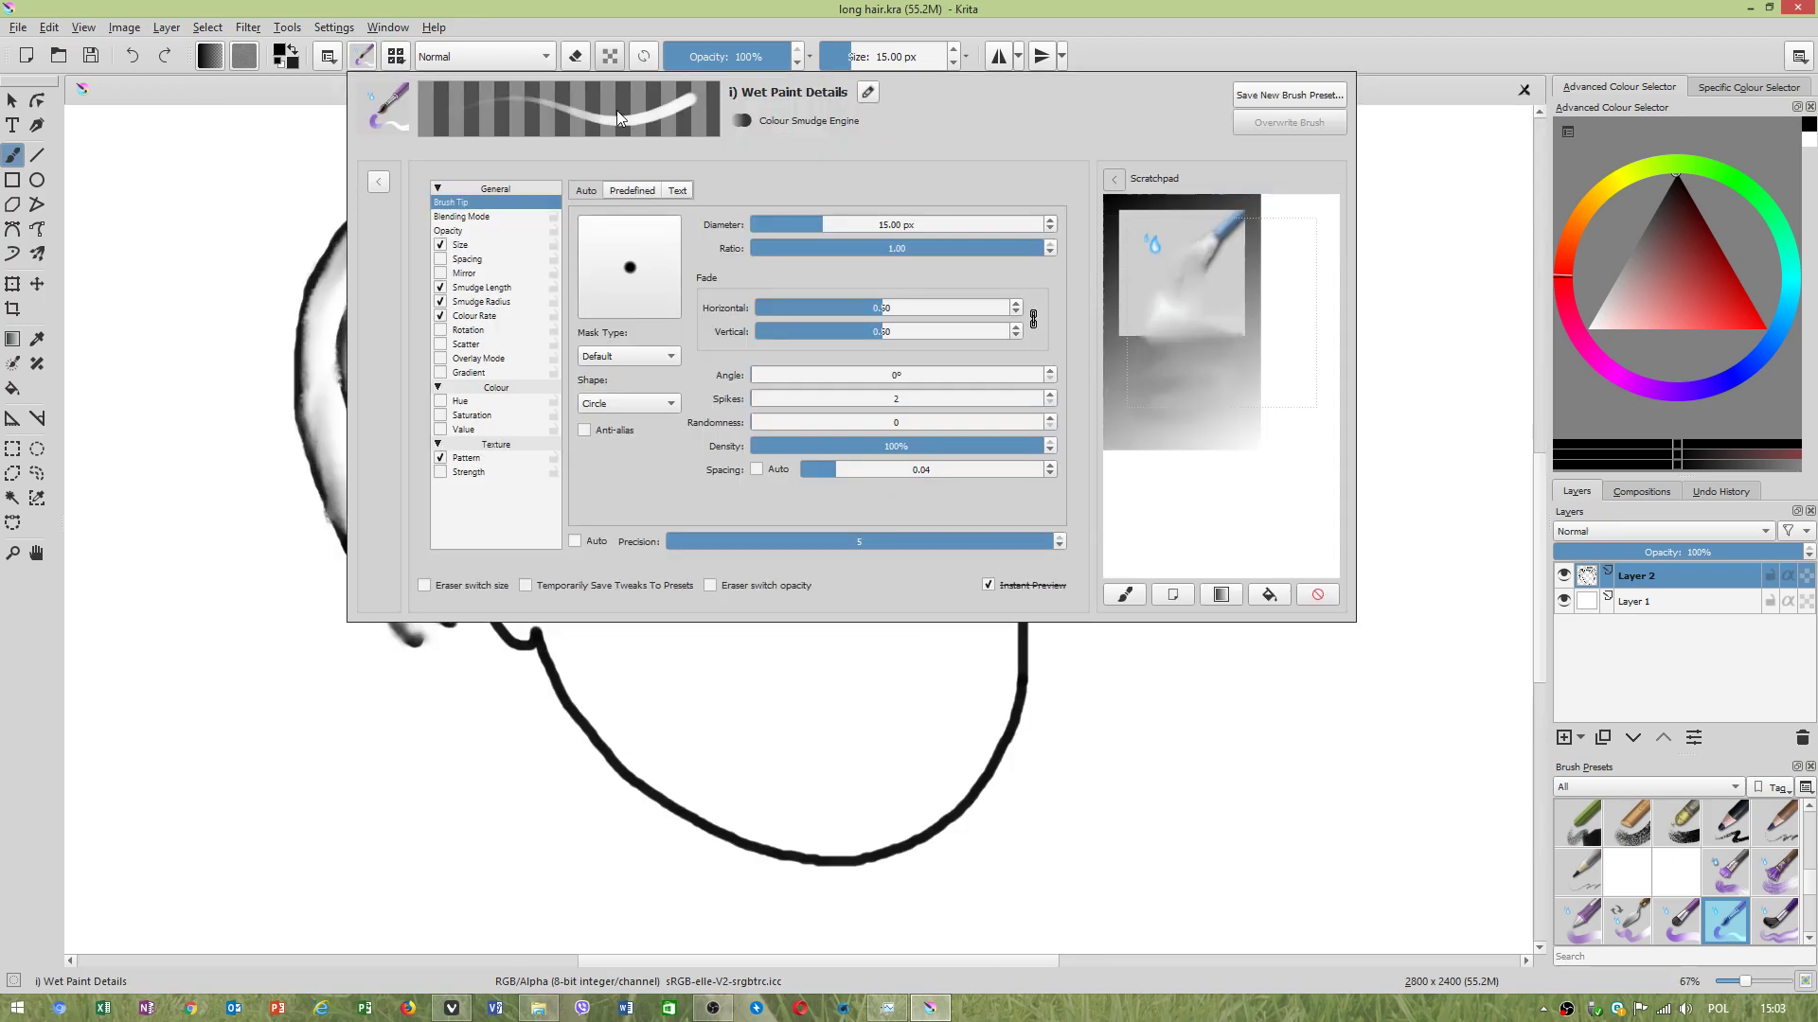
left_click(644, 195)
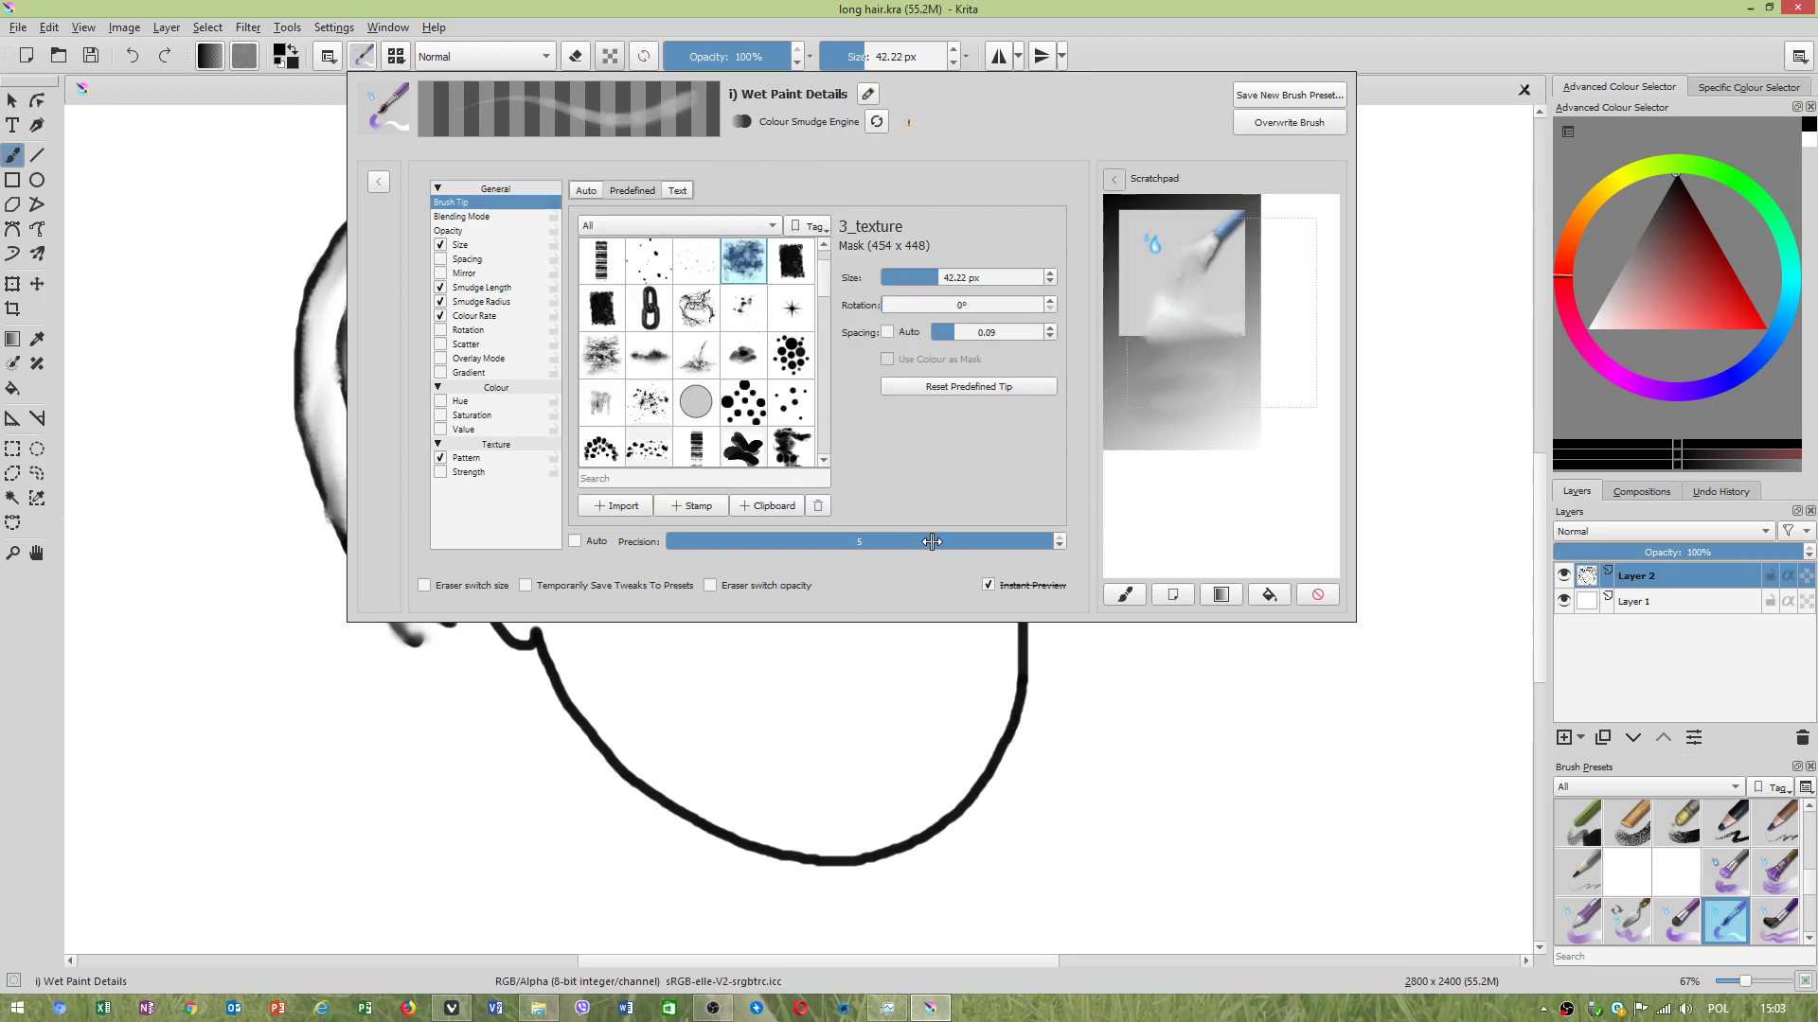
left_click_drag(946, 335, 940, 333)
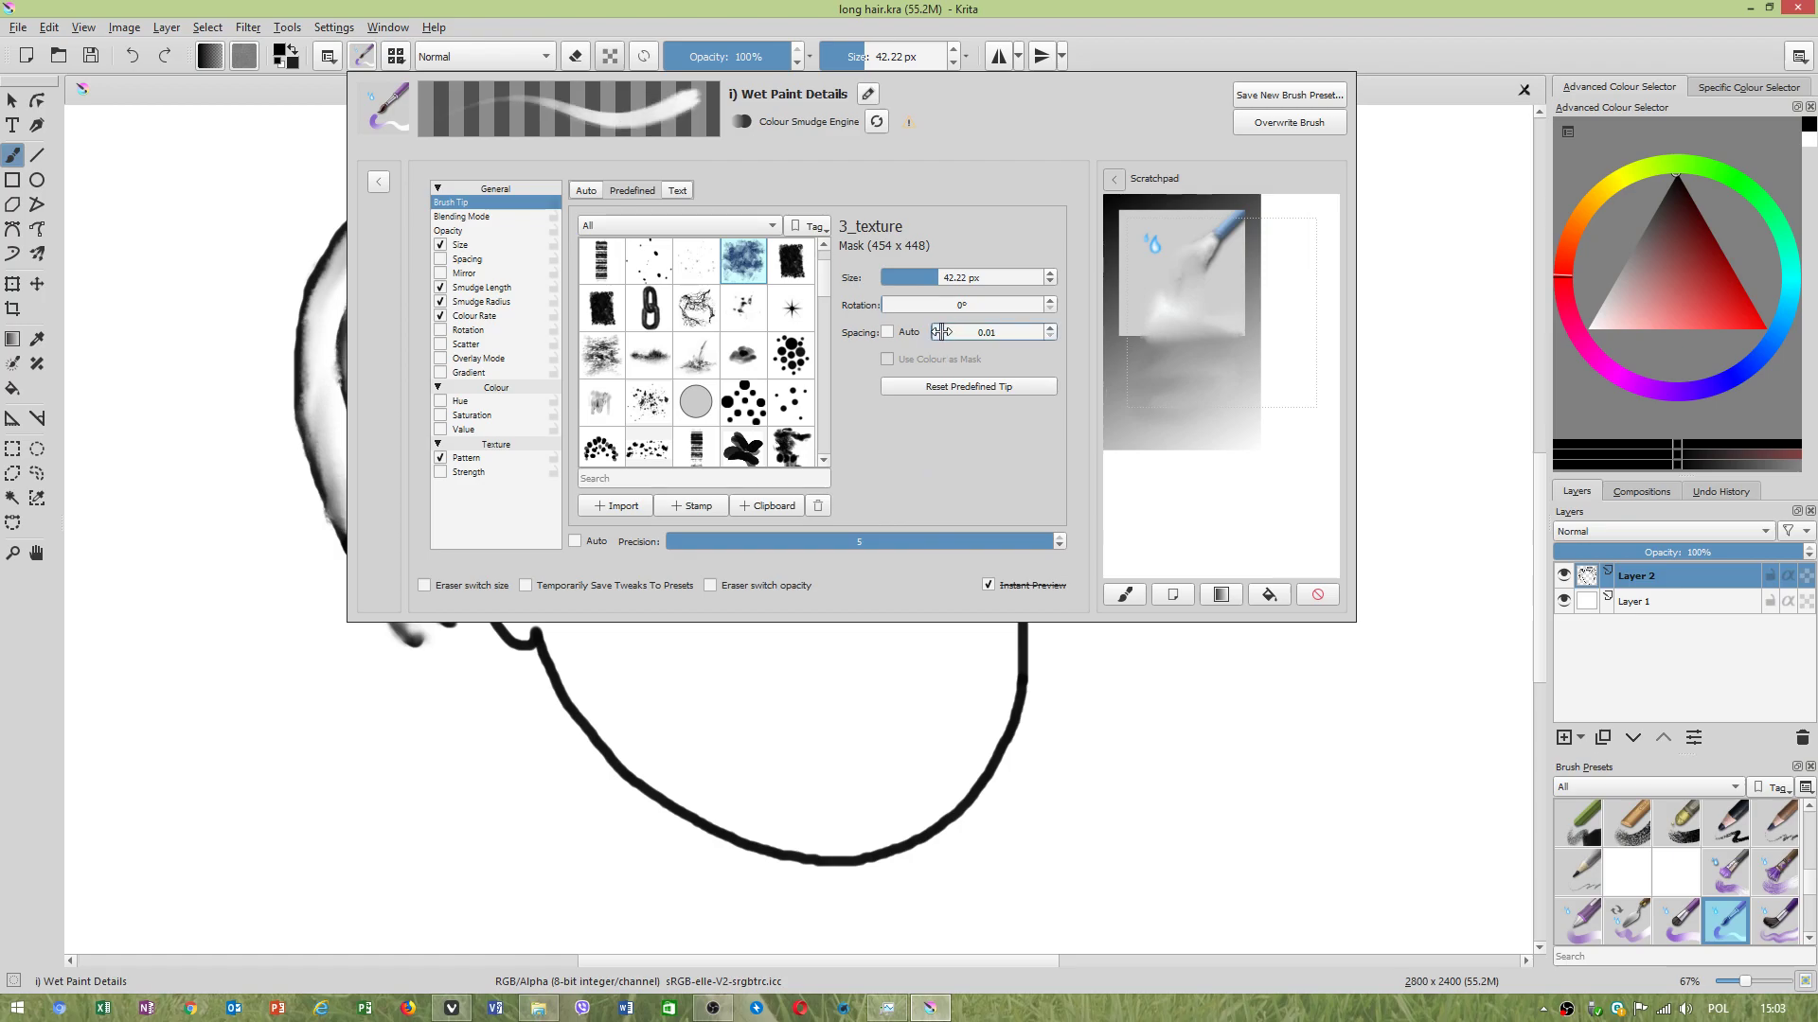
left_click(1049, 326)
left_click(1419, 310)
Undo a test stroke on the face and reduce the brush size to 13.87 px.
left_click_drag(681, 392, 554, 472)
key("ctrl+z")
scroll(652, 402, "up", 2)
scroll(650, 398, "down", 1)
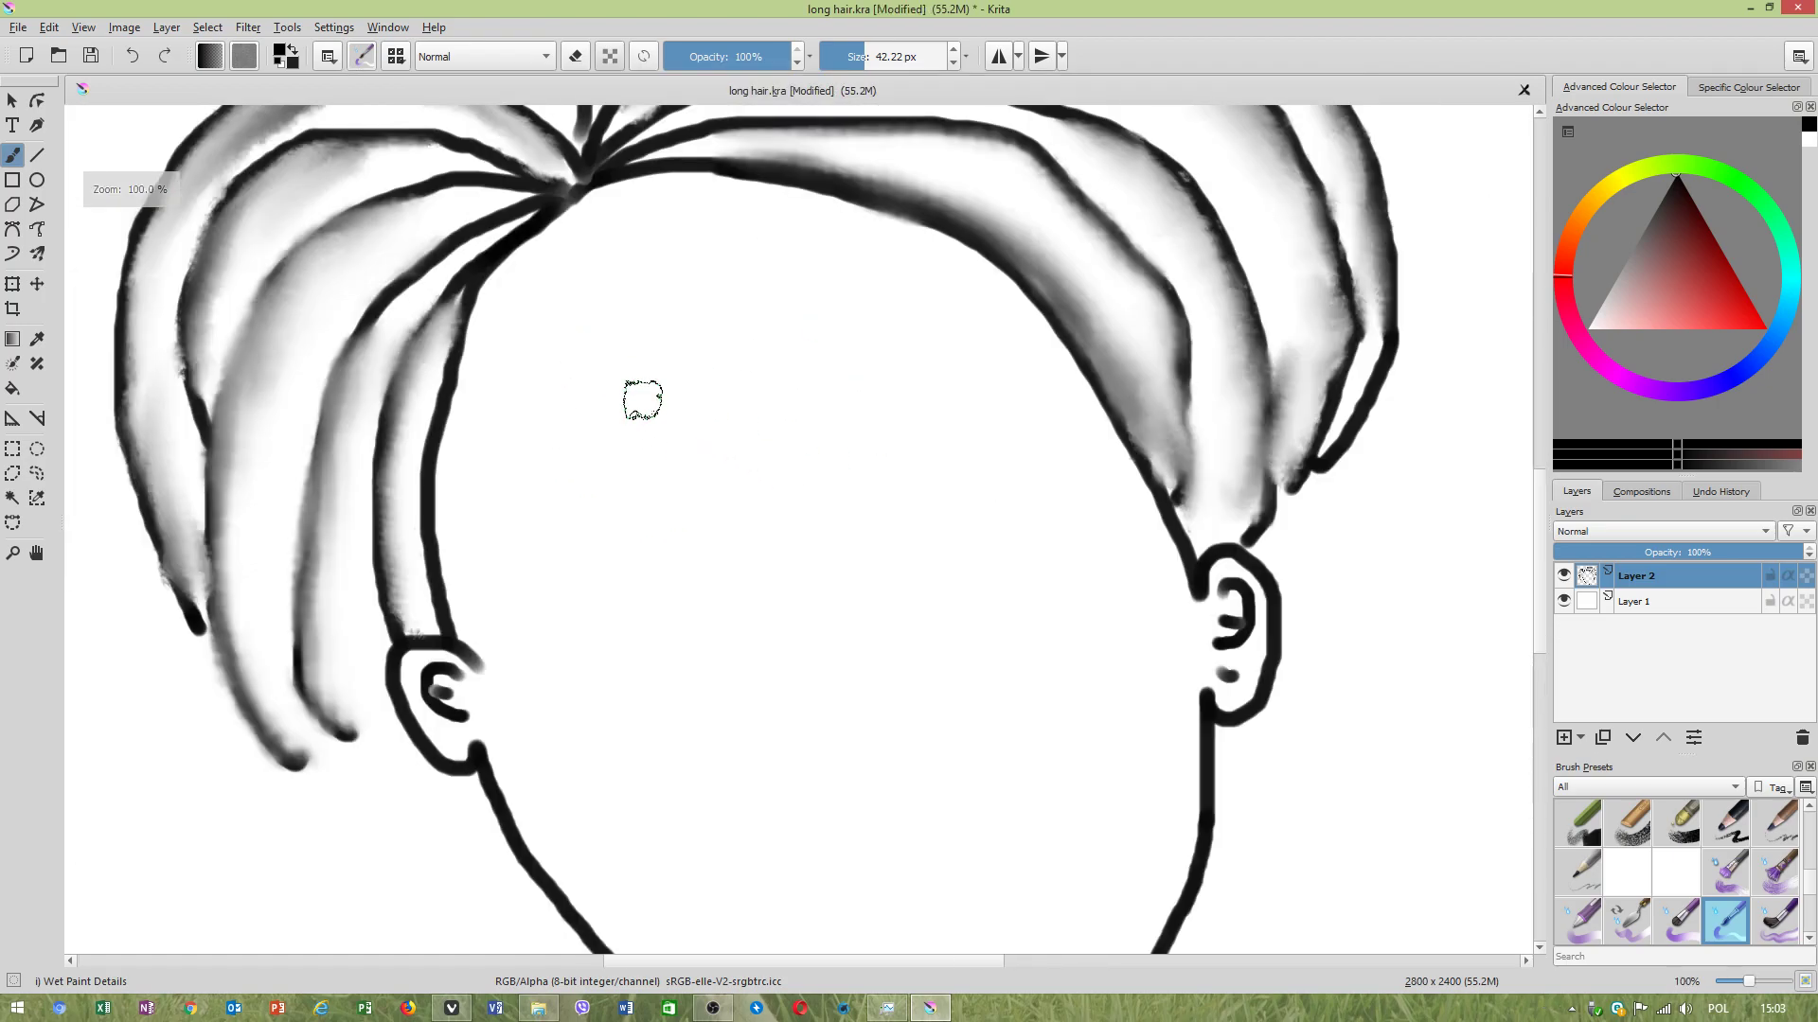
right_click(633, 397)
left_click(900, 452)
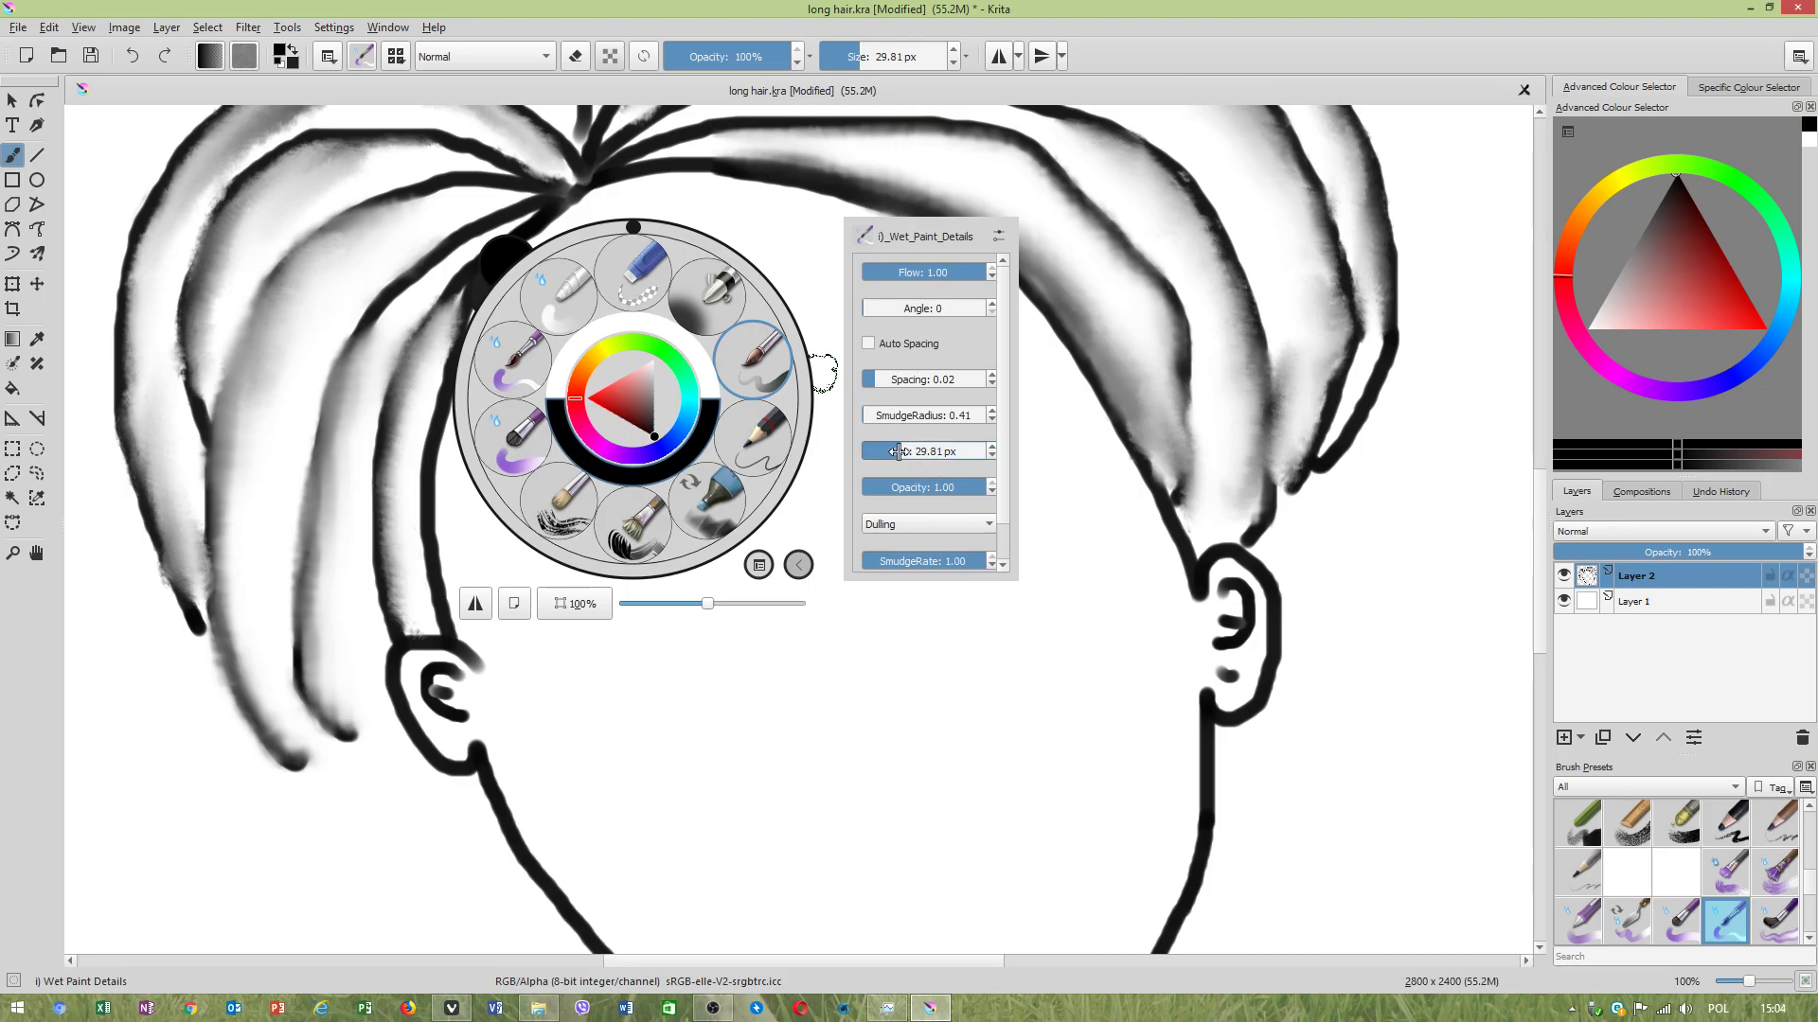
left_click(896, 452)
left_click(892, 453)
left_click(1110, 528)
mouse_move(488, 521)
left_mouse_down()
mouse_move(545, 452)
mouse_move(682, 395)
mouse_move(690, 433)
mouse_move(486, 516)
left_mouse_up()
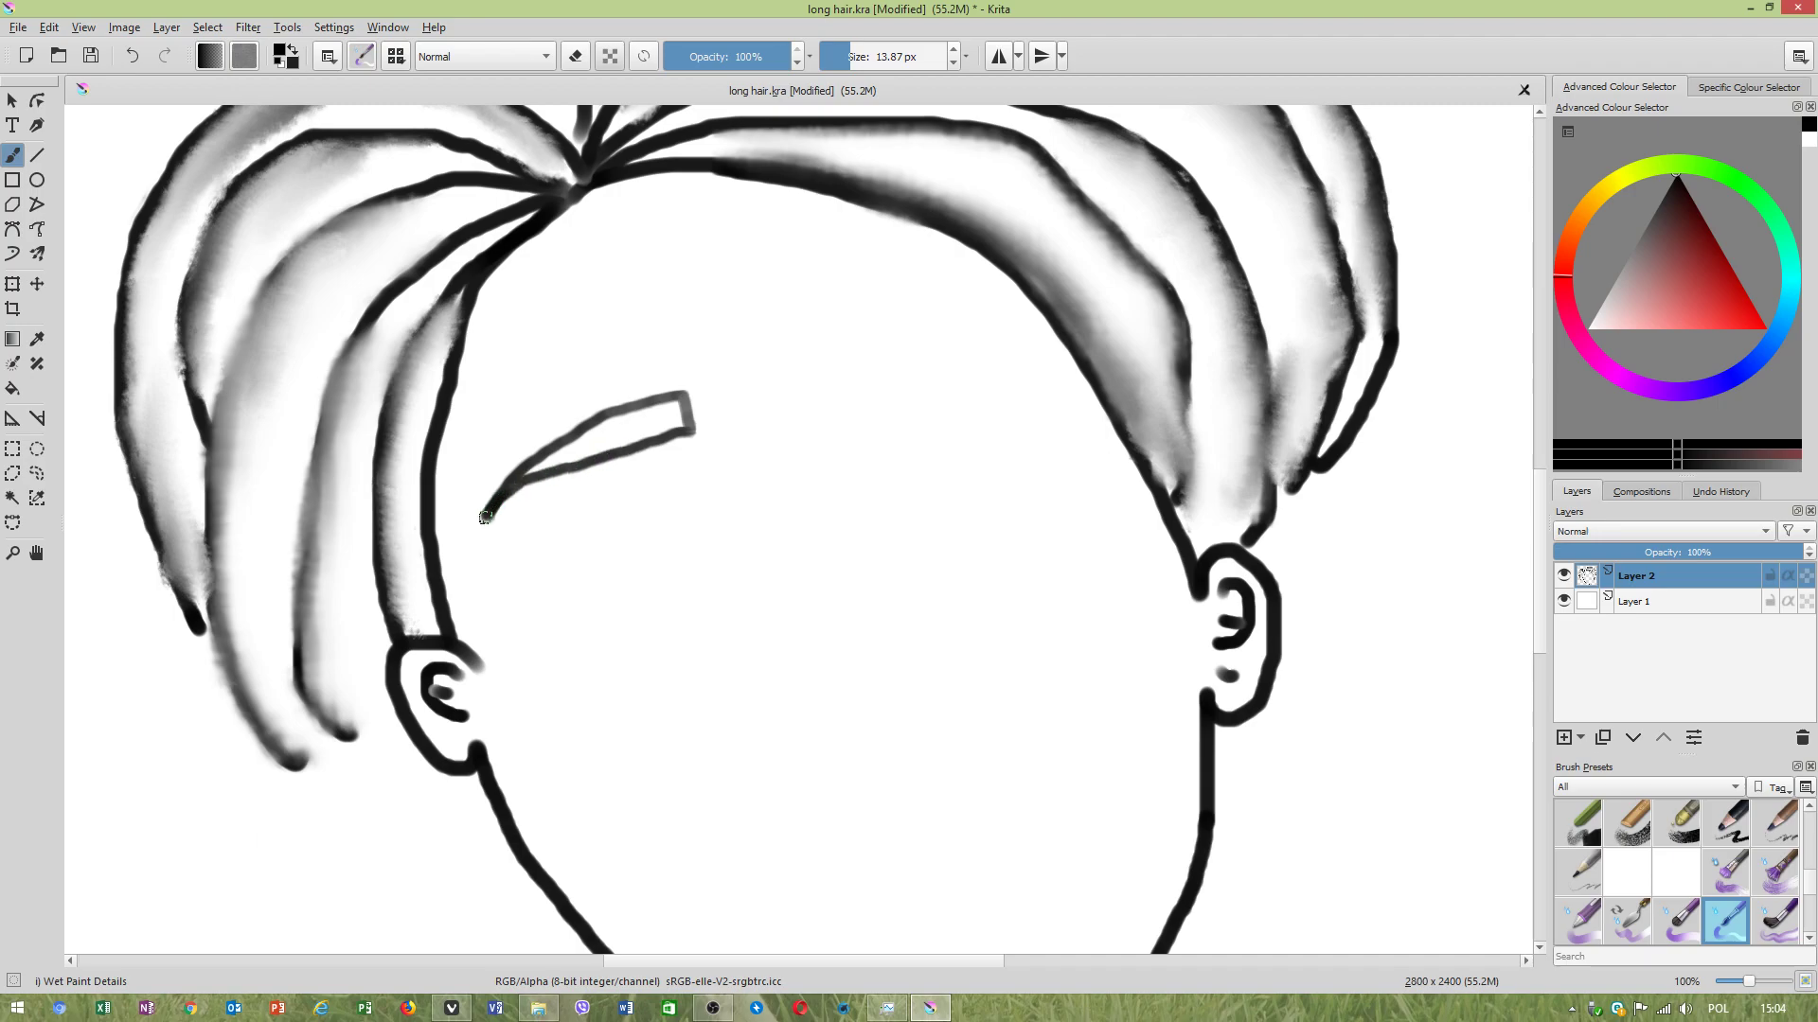
key("ctrl+z")
key("ctrl+z")
key("ctrl+z")
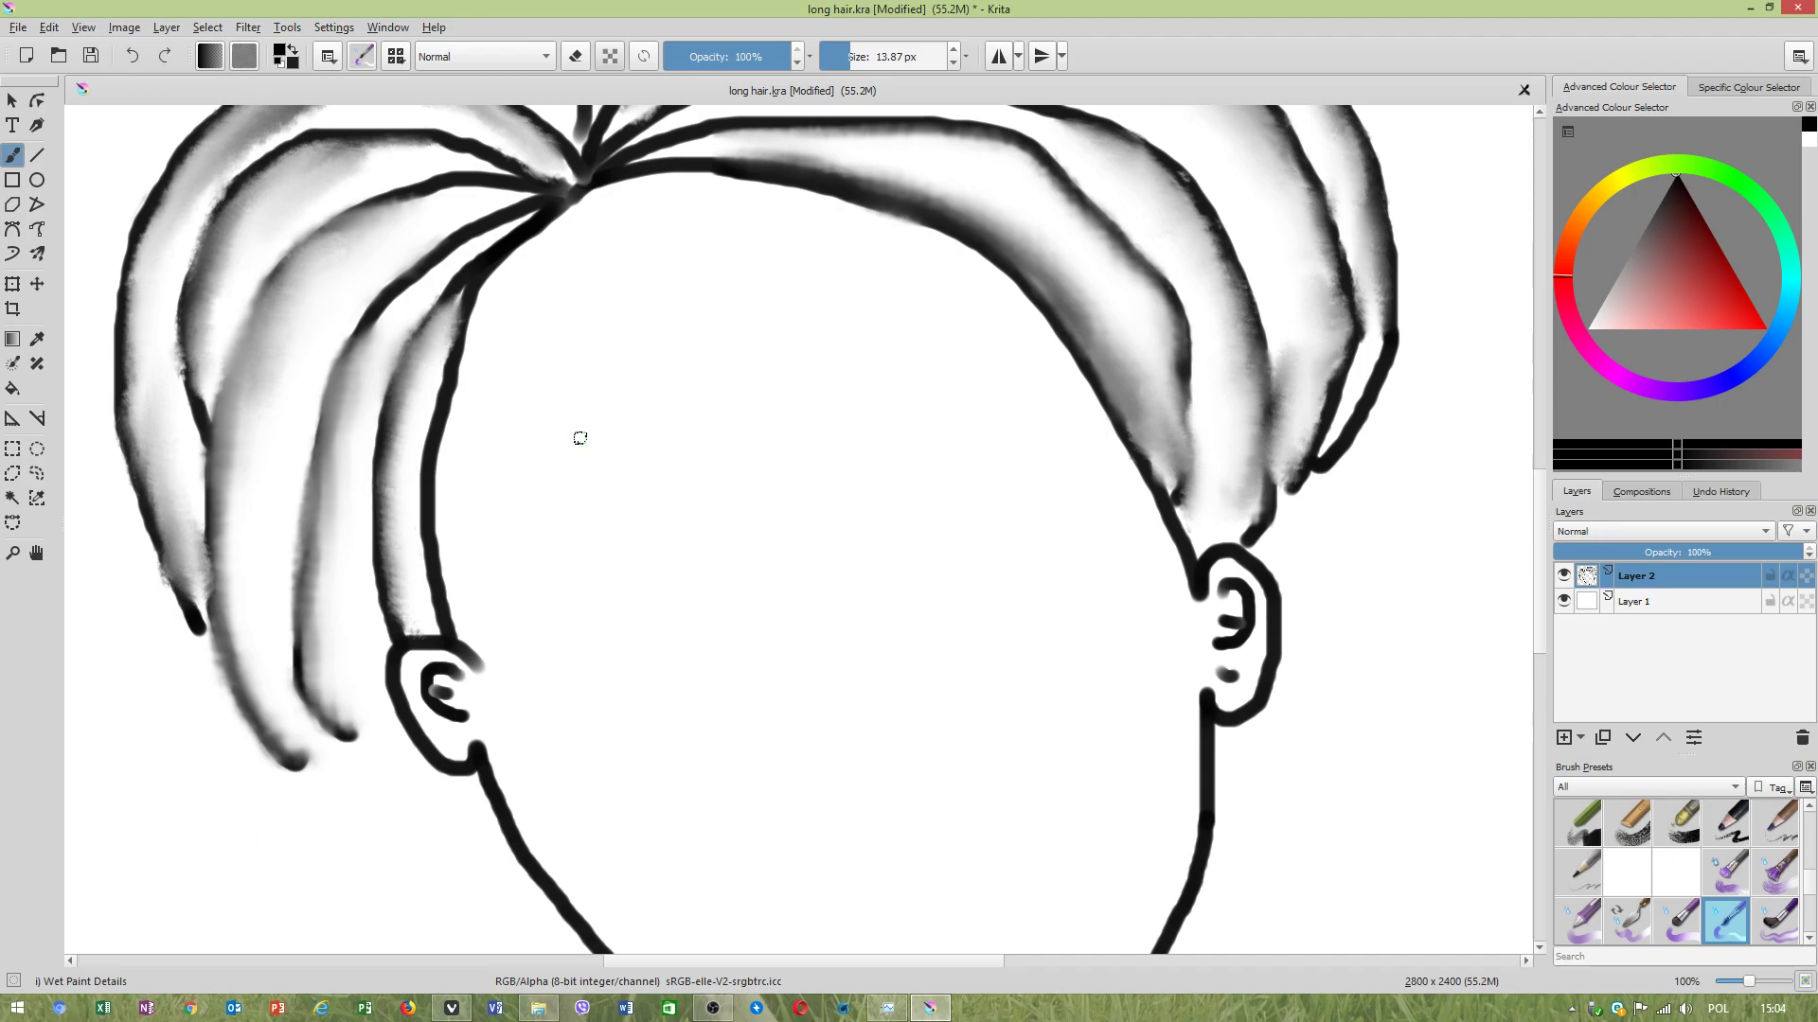
Save the modified brush as a new preset named "wet paint harsh".
left_click(369, 60)
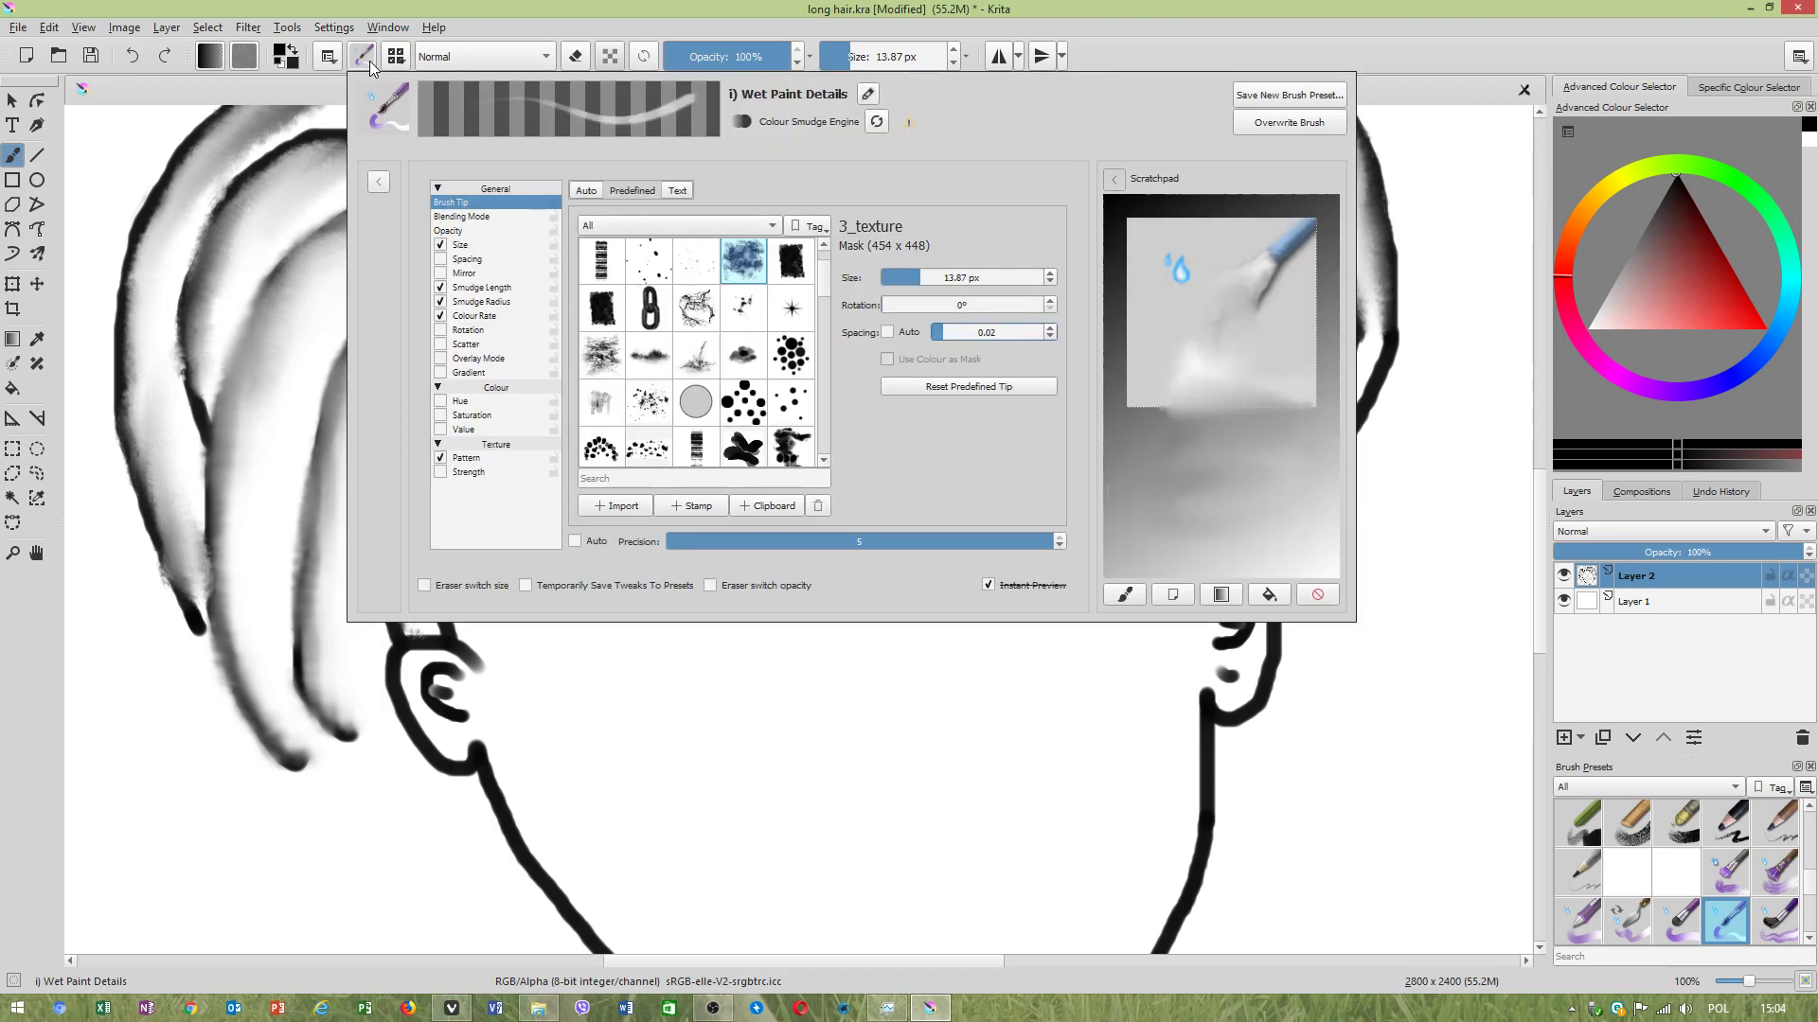
left_click(1260, 98)
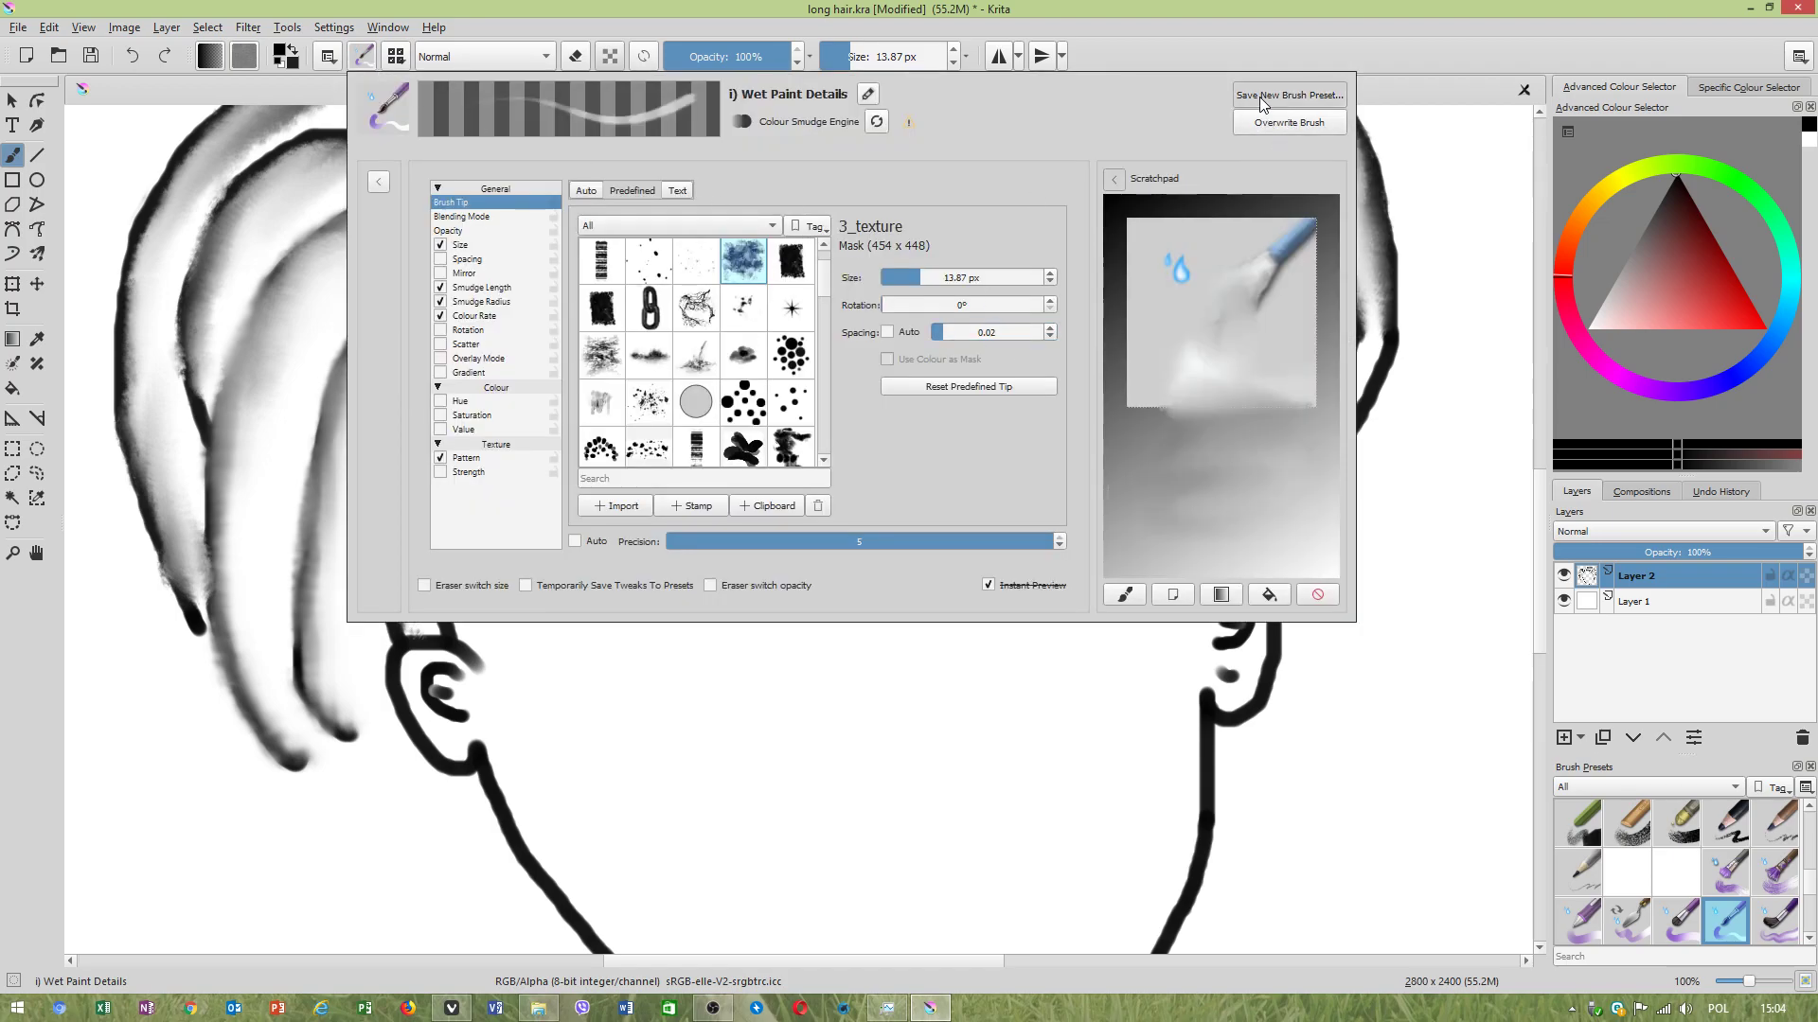
left_click_drag(936, 374, 706, 379)
type("wet paint harsh")
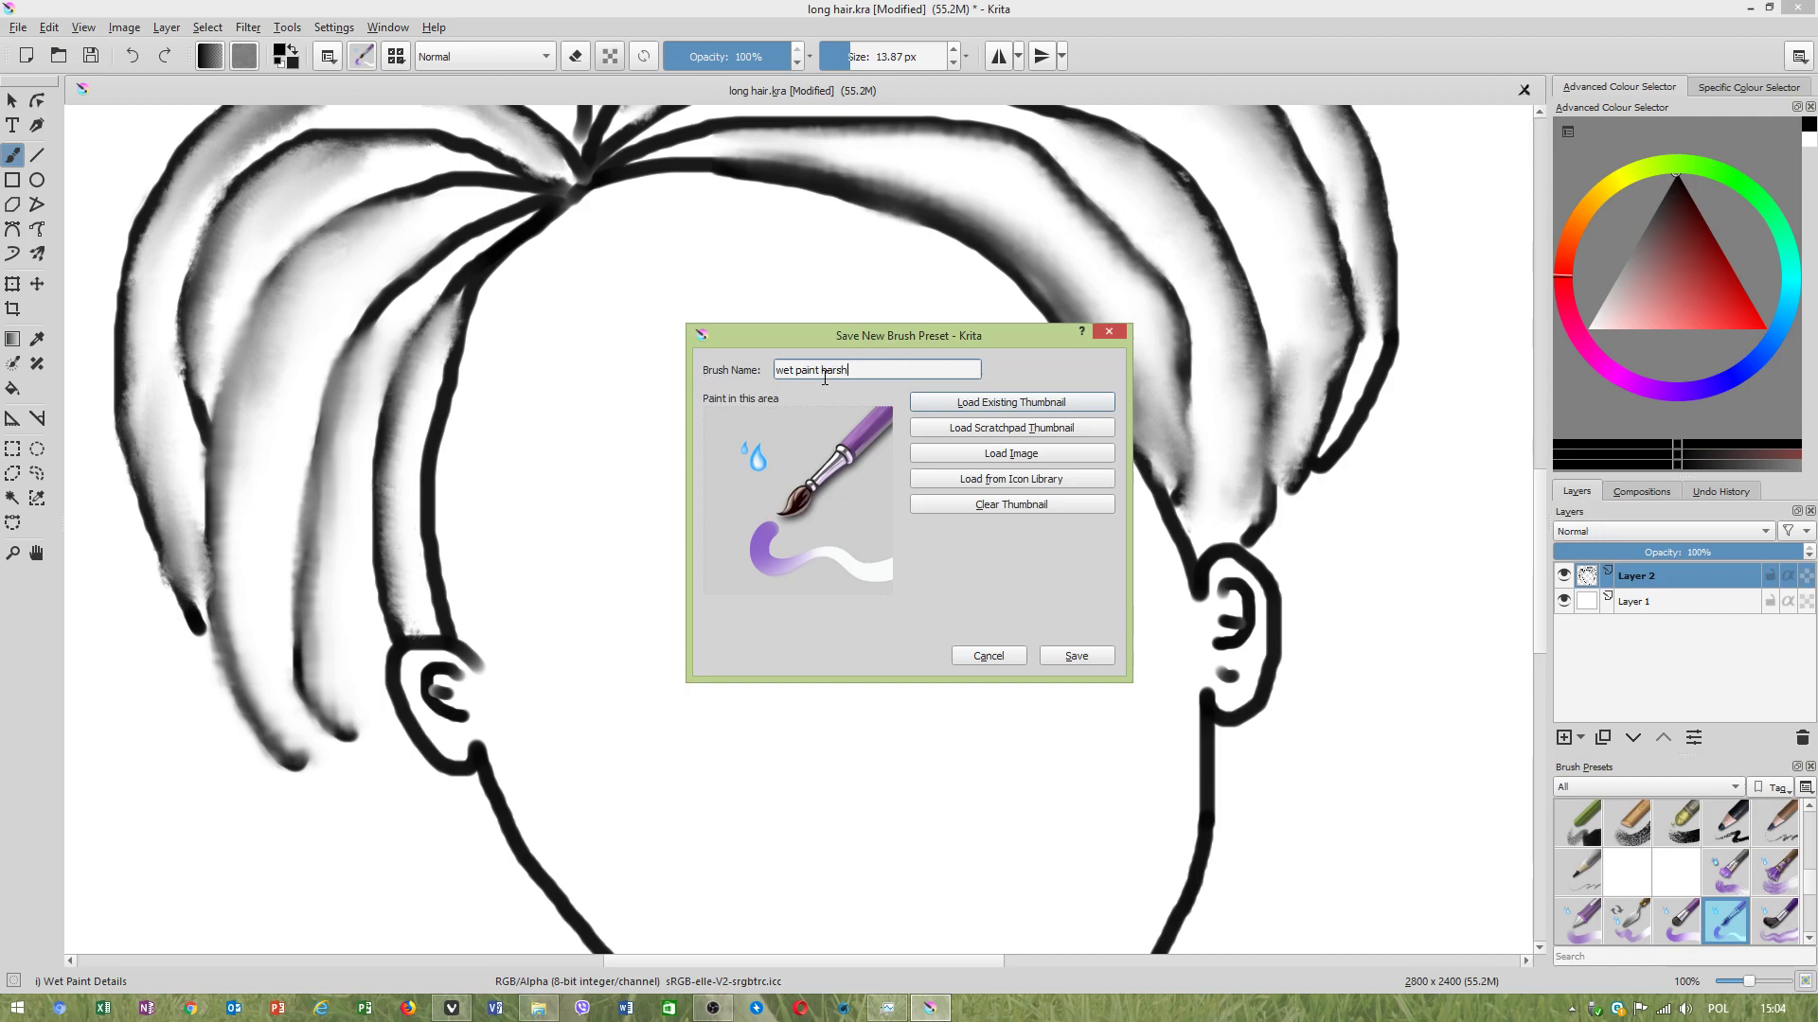
left_click(1070, 657)
Switch to File Explorer and open the AppData\Roaming\krita\paintoppresets folder inside the user's home folder.
left_click(17, 1008)
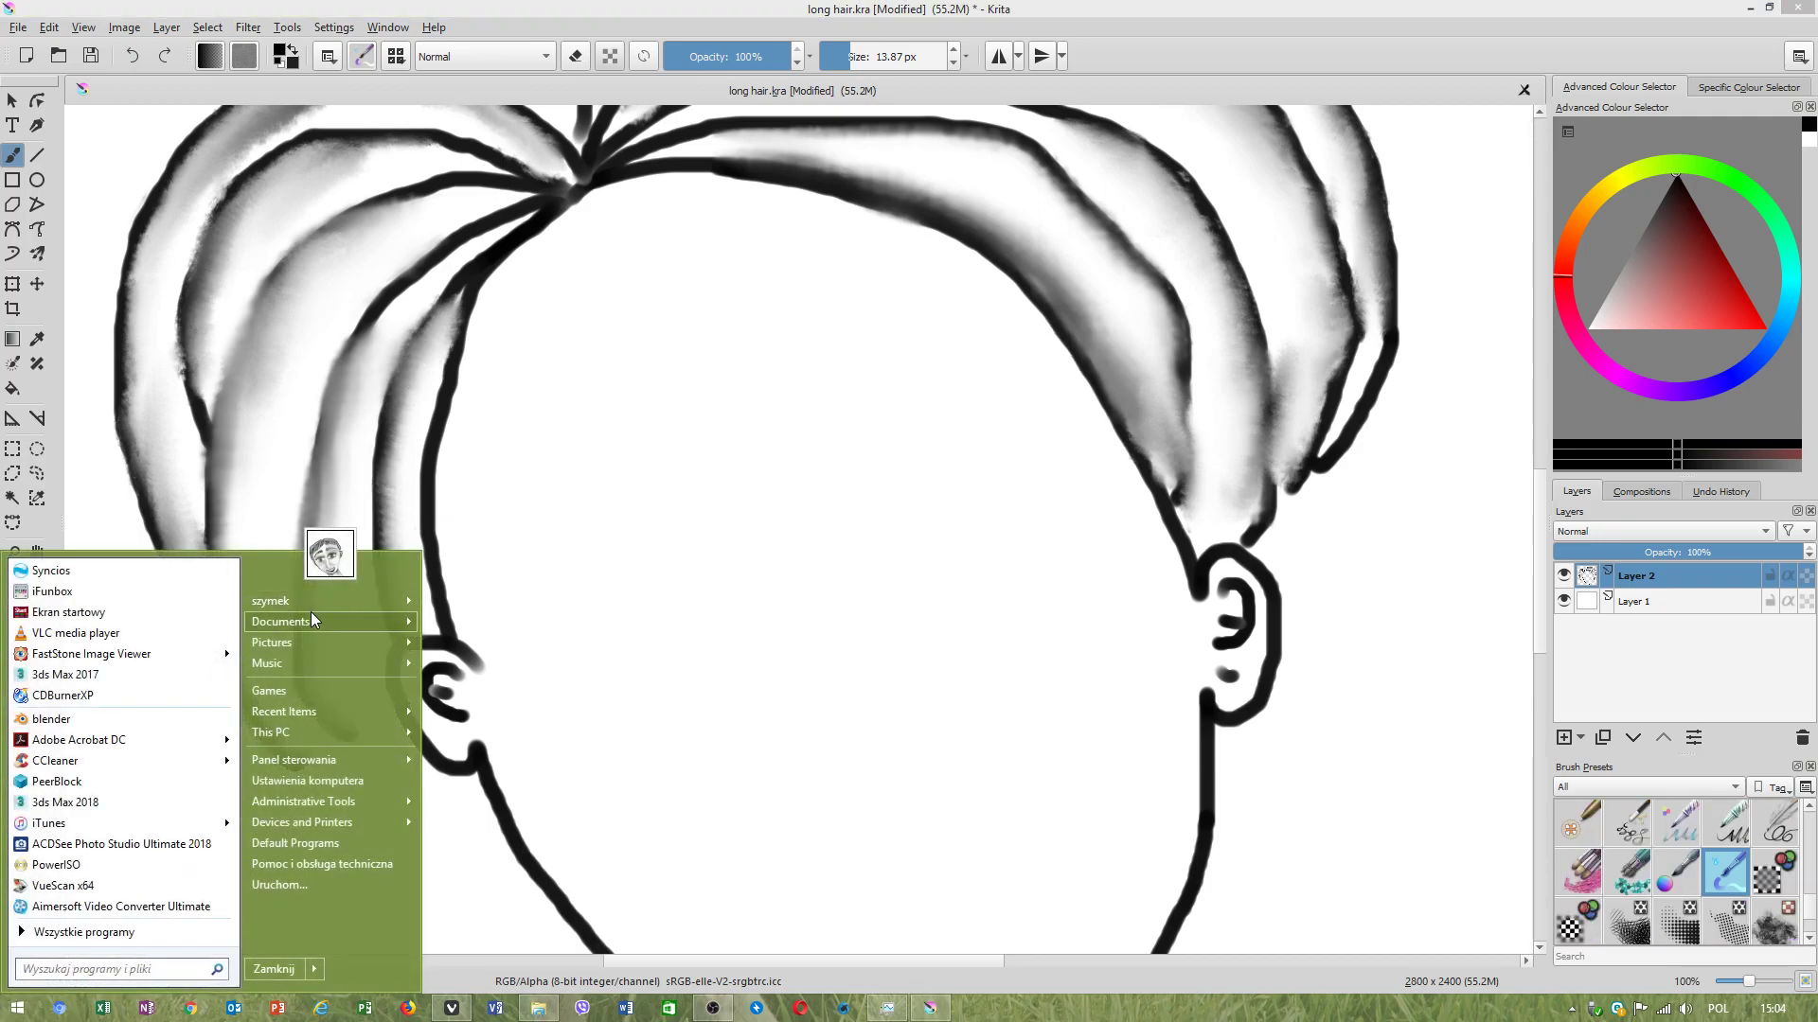
left_click(313, 601)
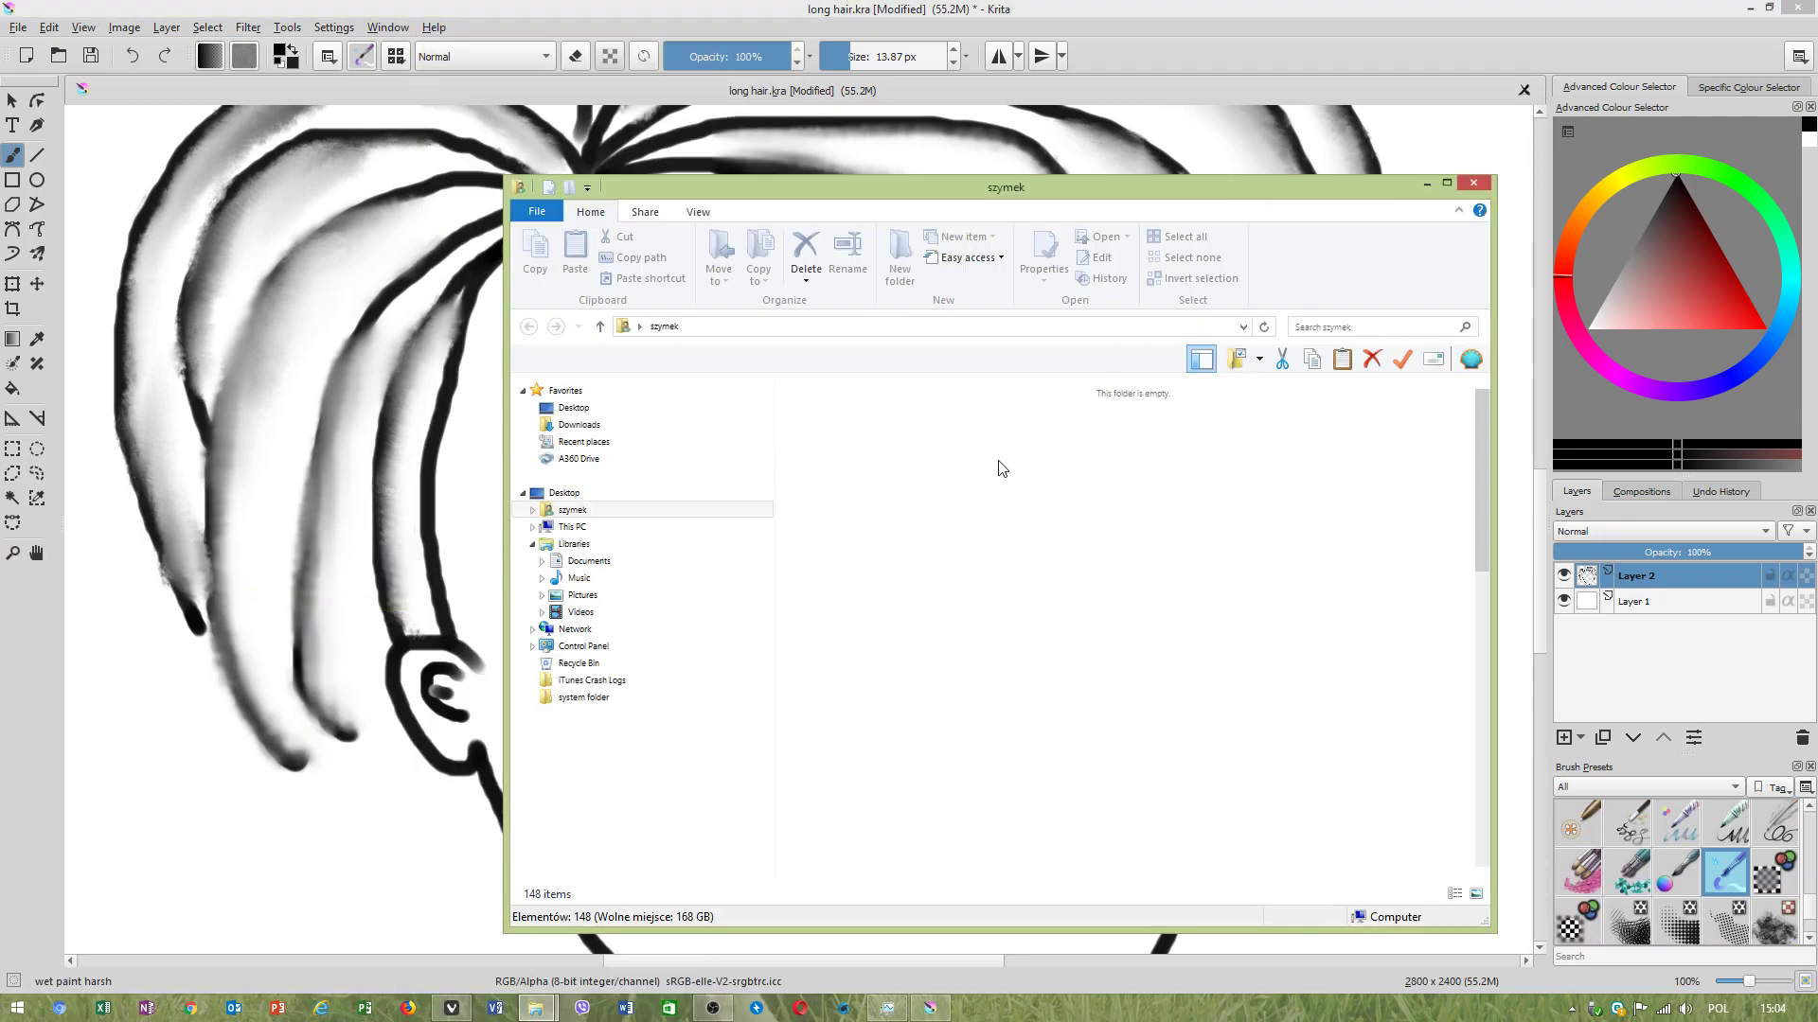
double_click(1201, 407)
left_click(837, 451)
scroll(909, 649, "down", 4)
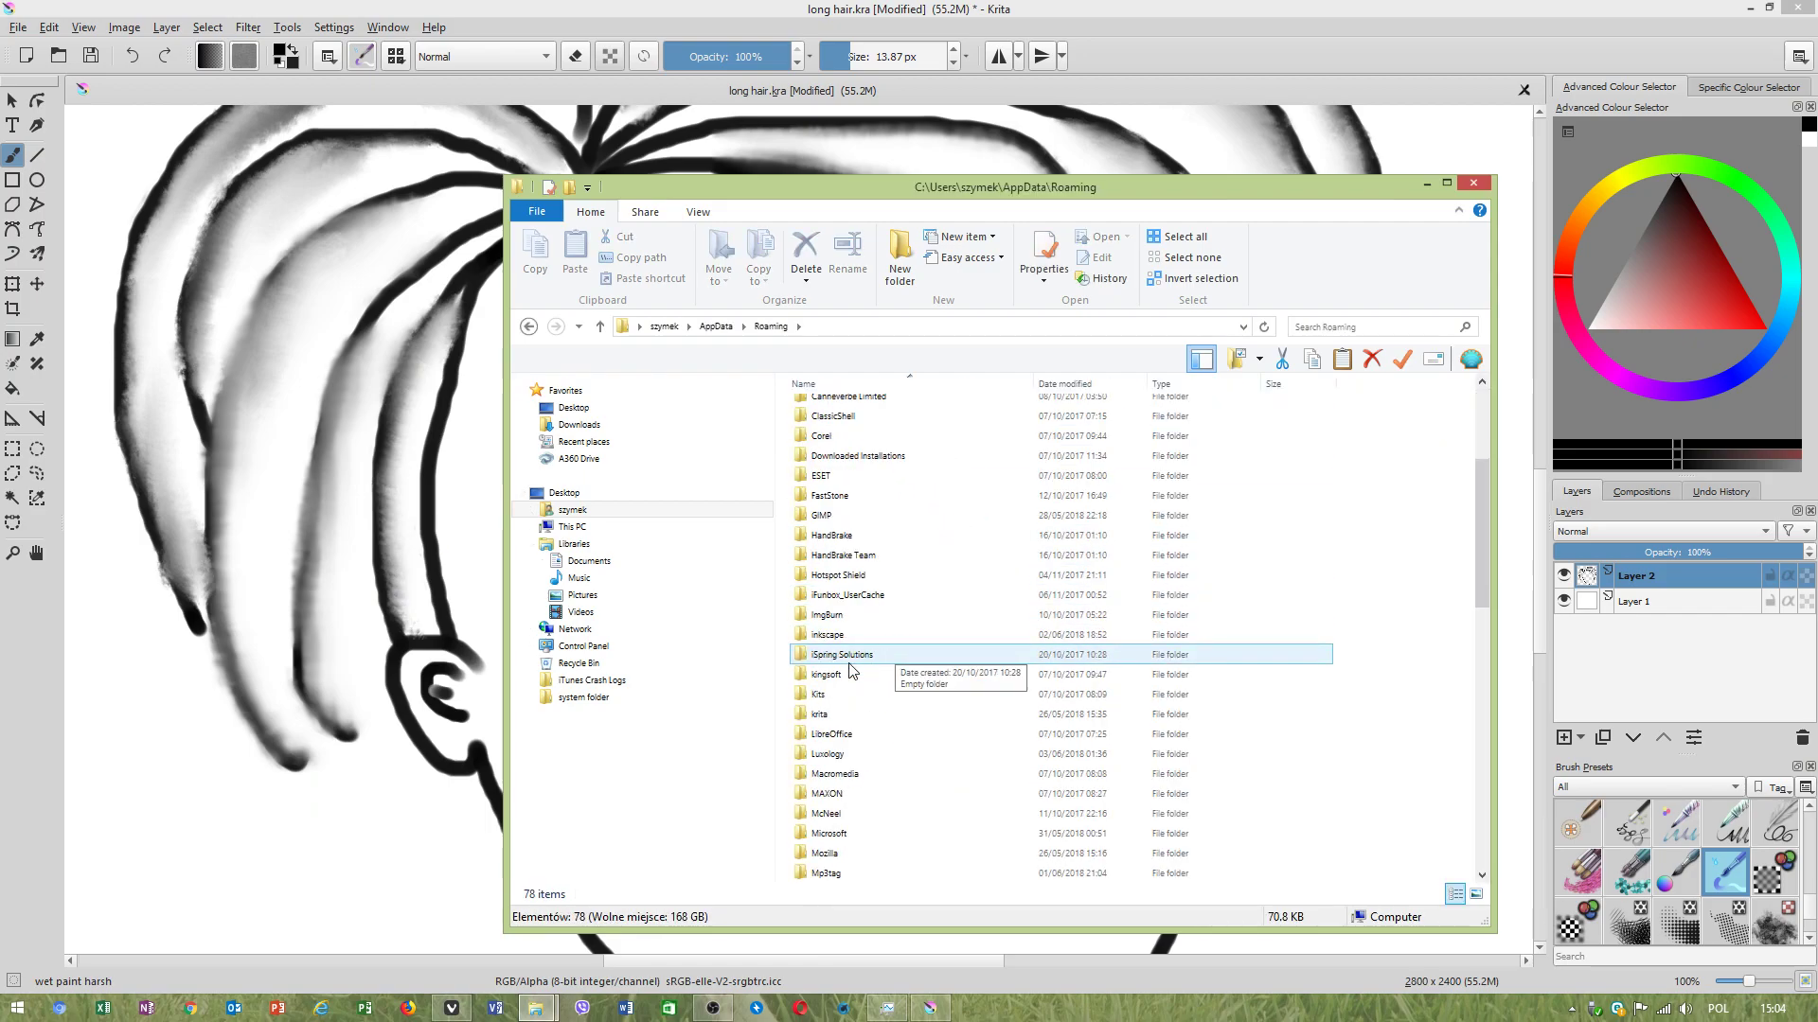
double_click(824, 716)
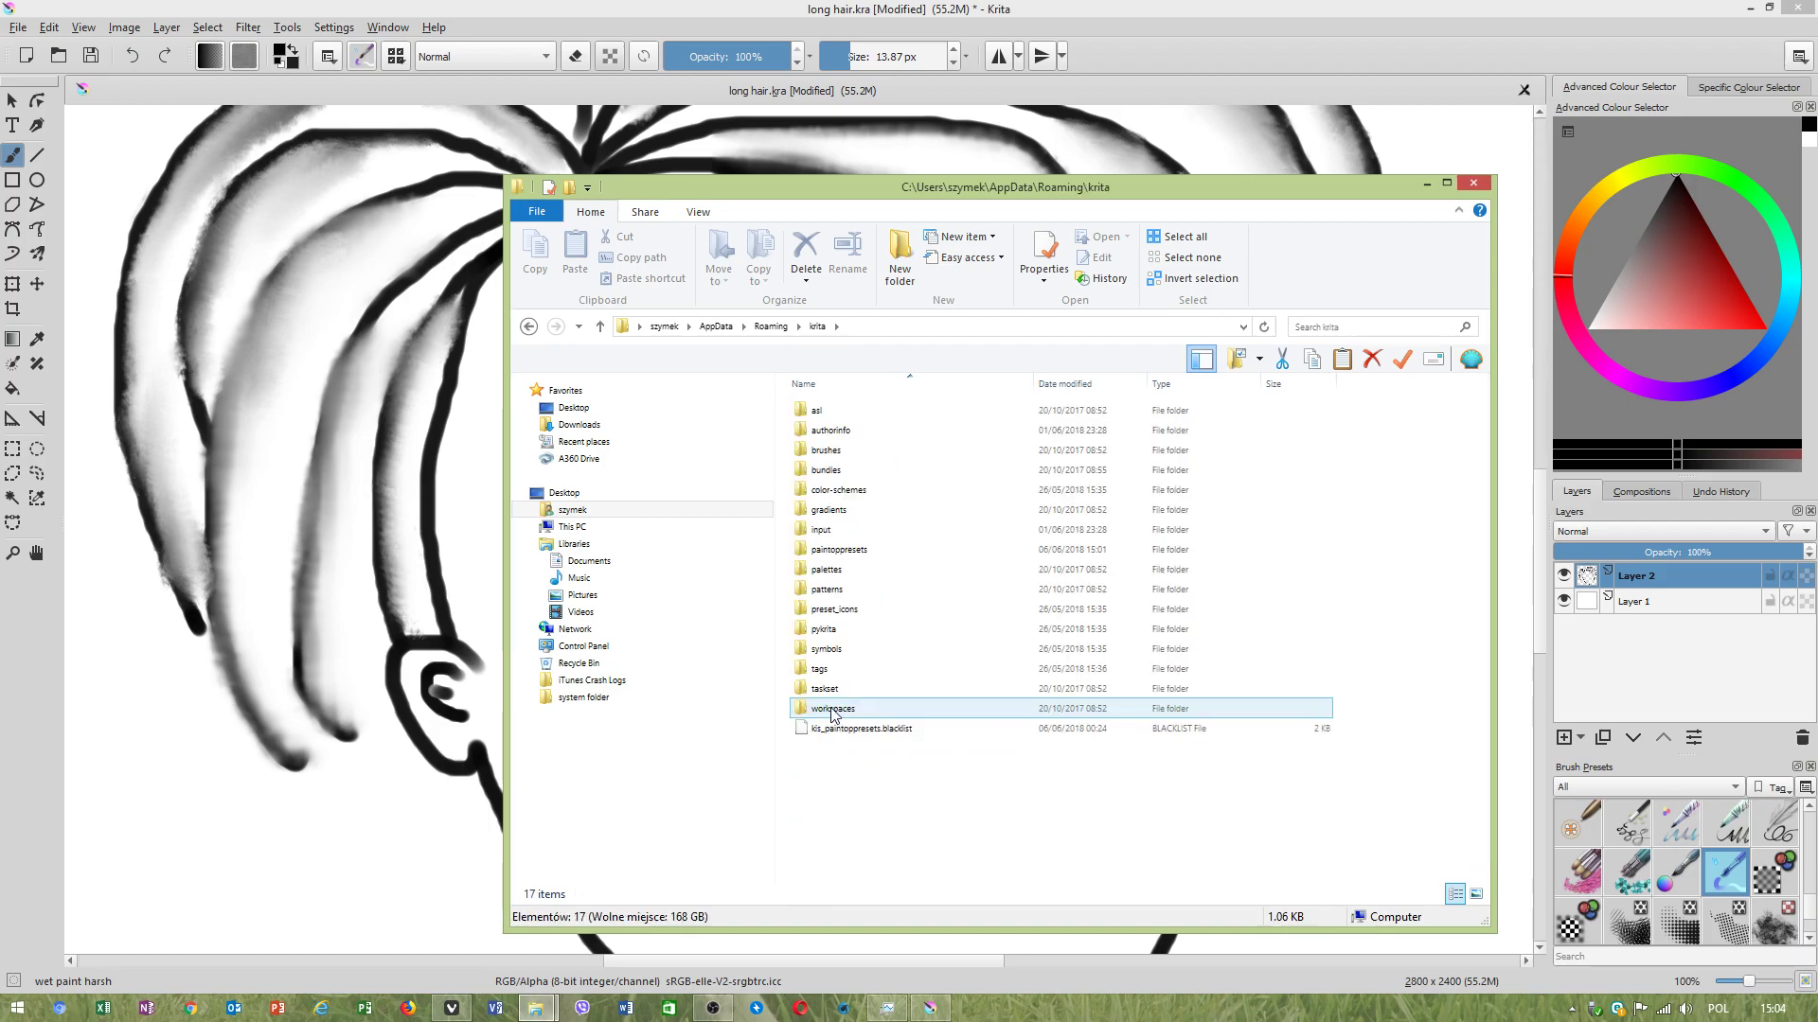
double_click(869, 557)
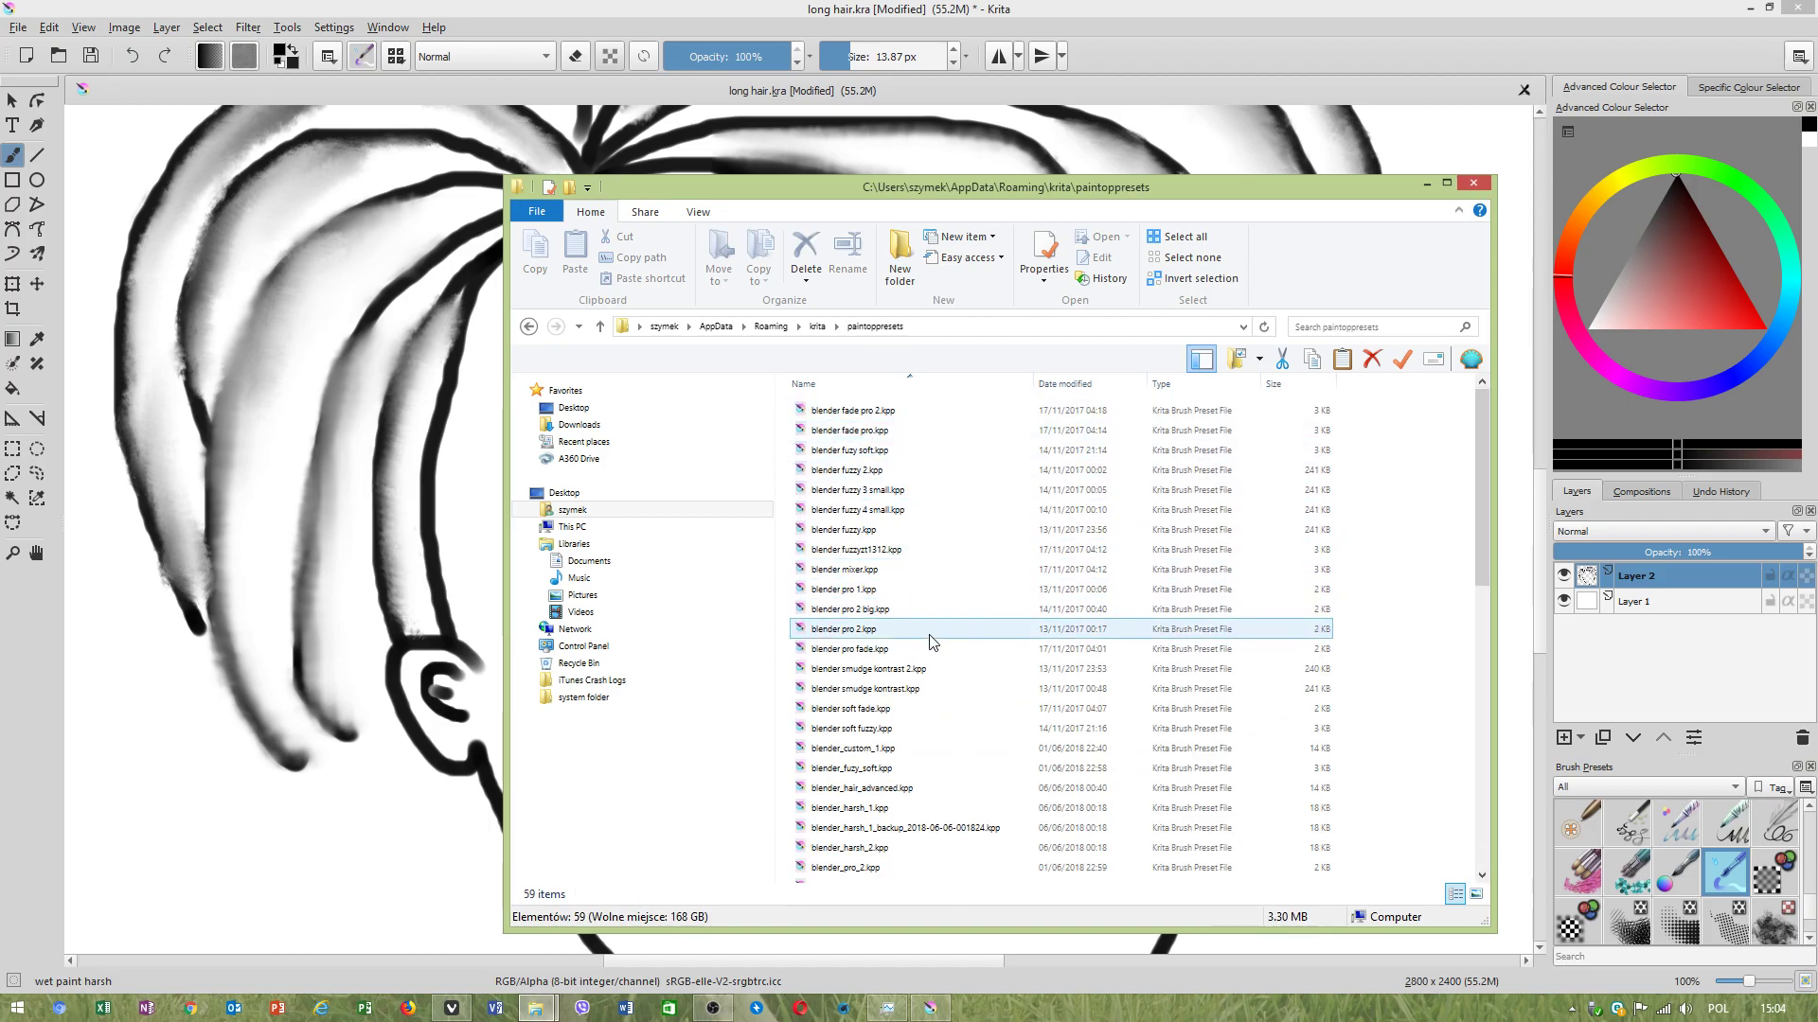
Sort the preset files by date modified, locate wet_paint_harsh.kpp, and return to Krita.
left_click(1069, 383)
left_click(863, 414)
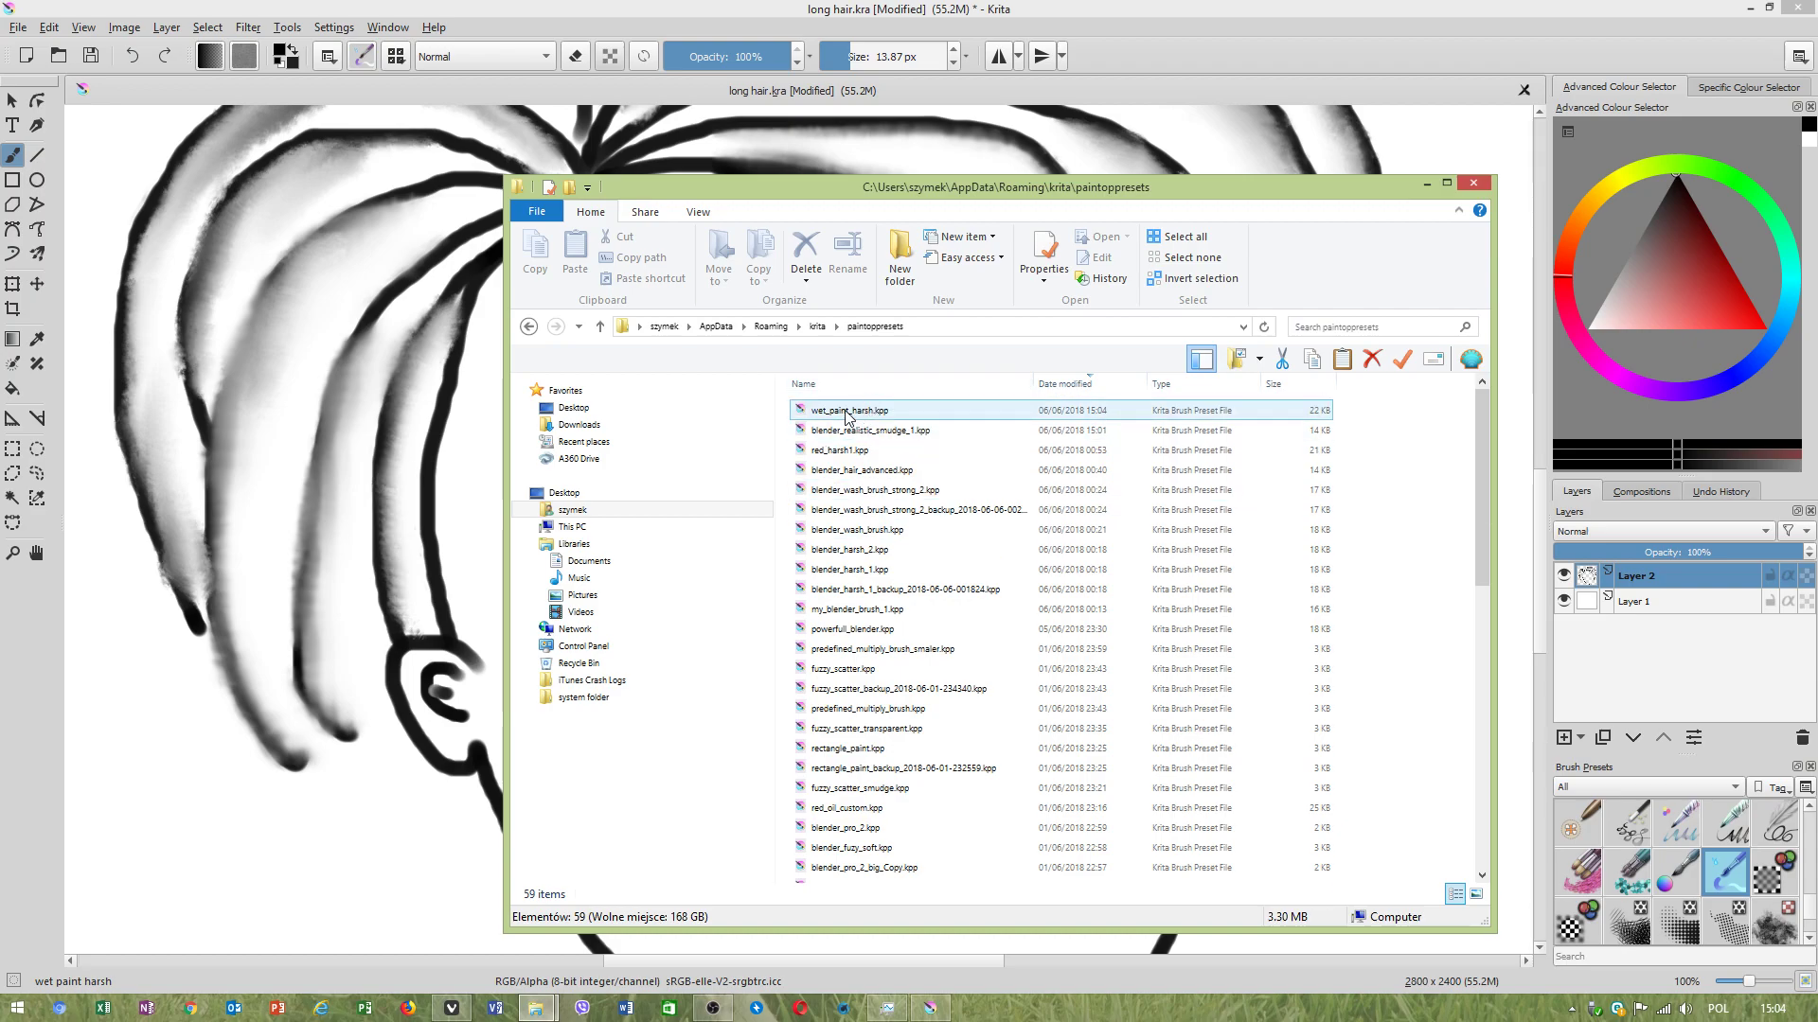
left_click(1426, 183)
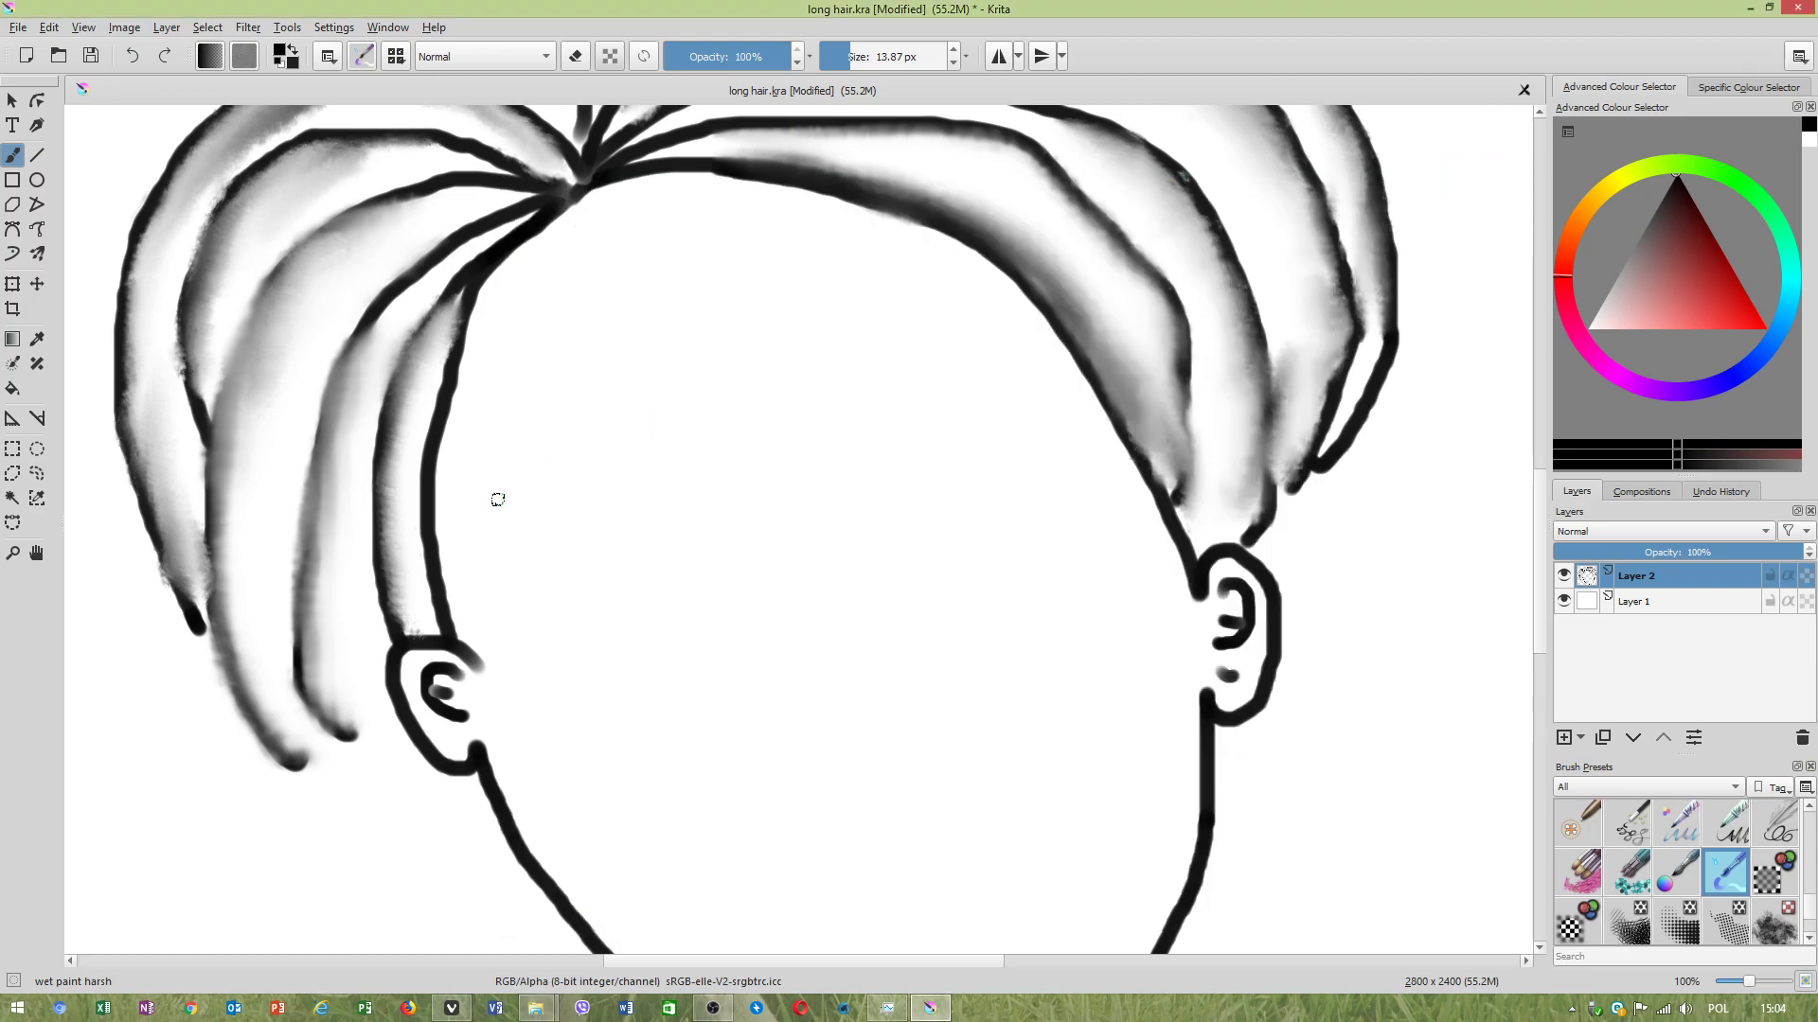
mouse_move(481, 530)
left_mouse_down()
mouse_move(589, 409)
mouse_move(708, 365)
mouse_move(729, 391)
mouse_move(735, 412)
mouse_move(621, 438)
mouse_move(503, 506)
left_mouse_up()
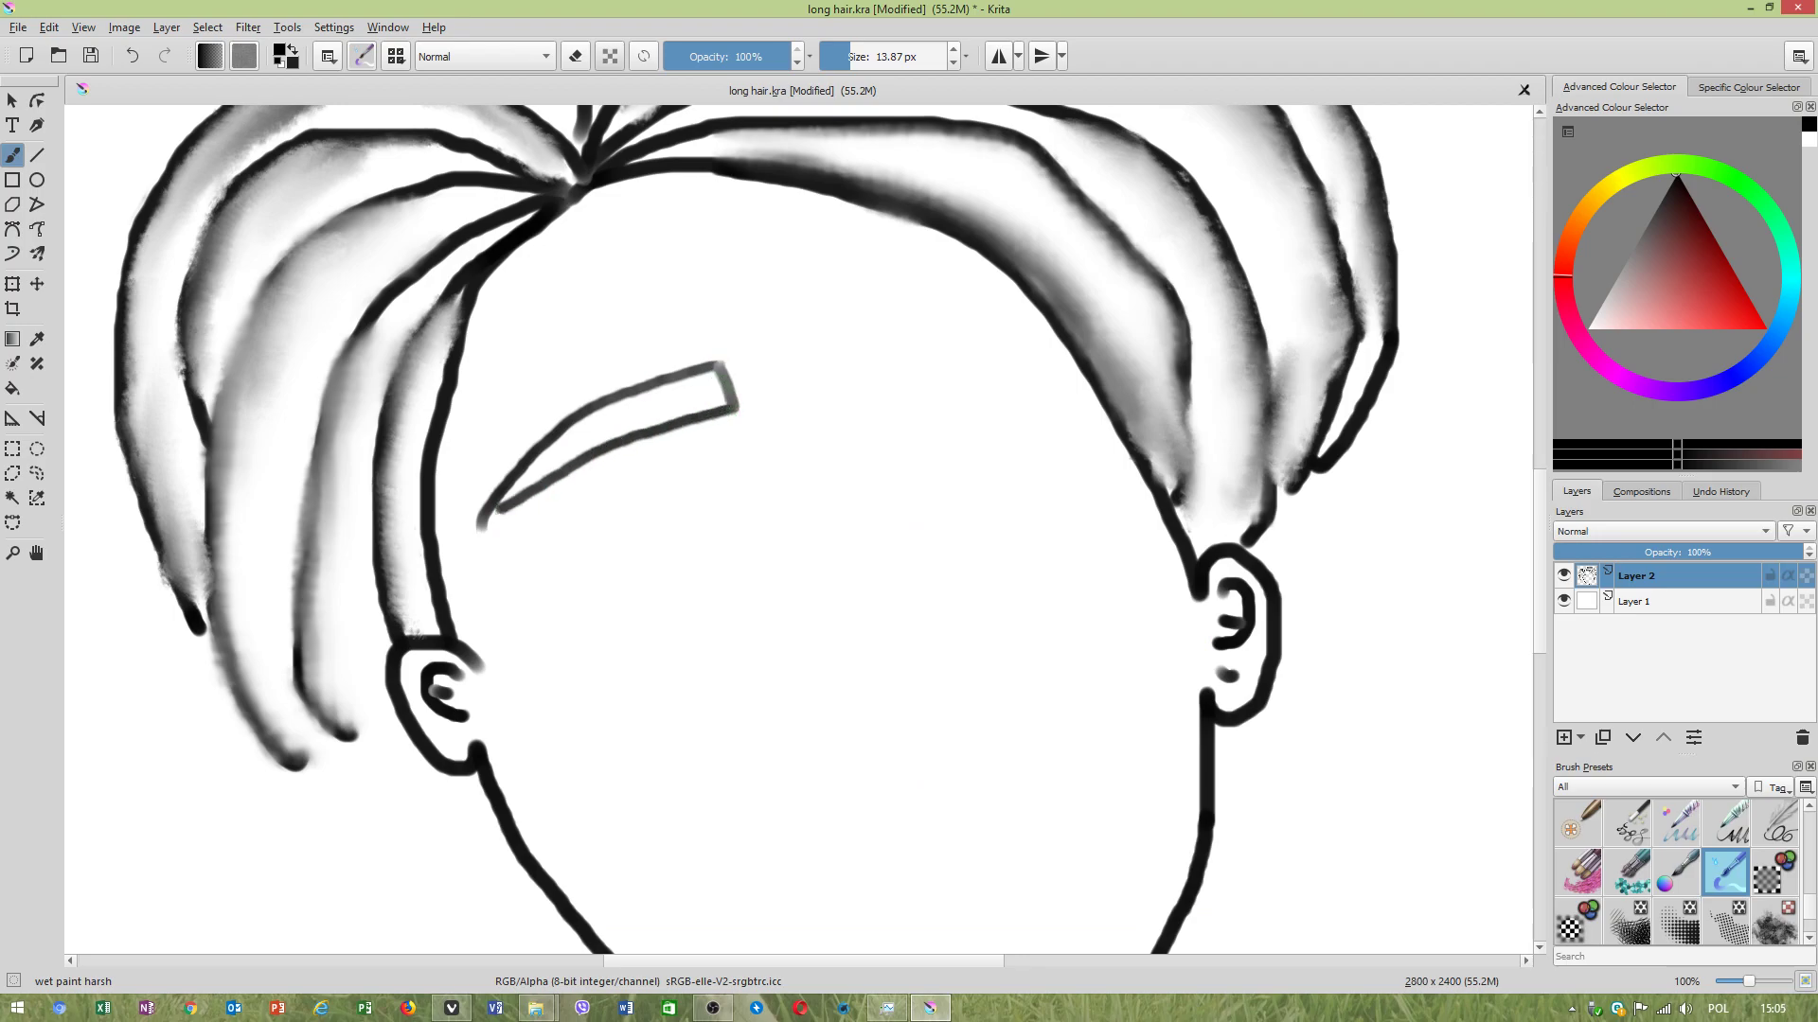
key("ctrl+z")
key("ctrl+z")
Draw both eyebrows on the blank face, each as a pair of parallel curved strokes.
mouse_move(491, 572)
left_mouse_down()
mouse_move(538, 473)
mouse_move(640, 443)
left_mouse_up()
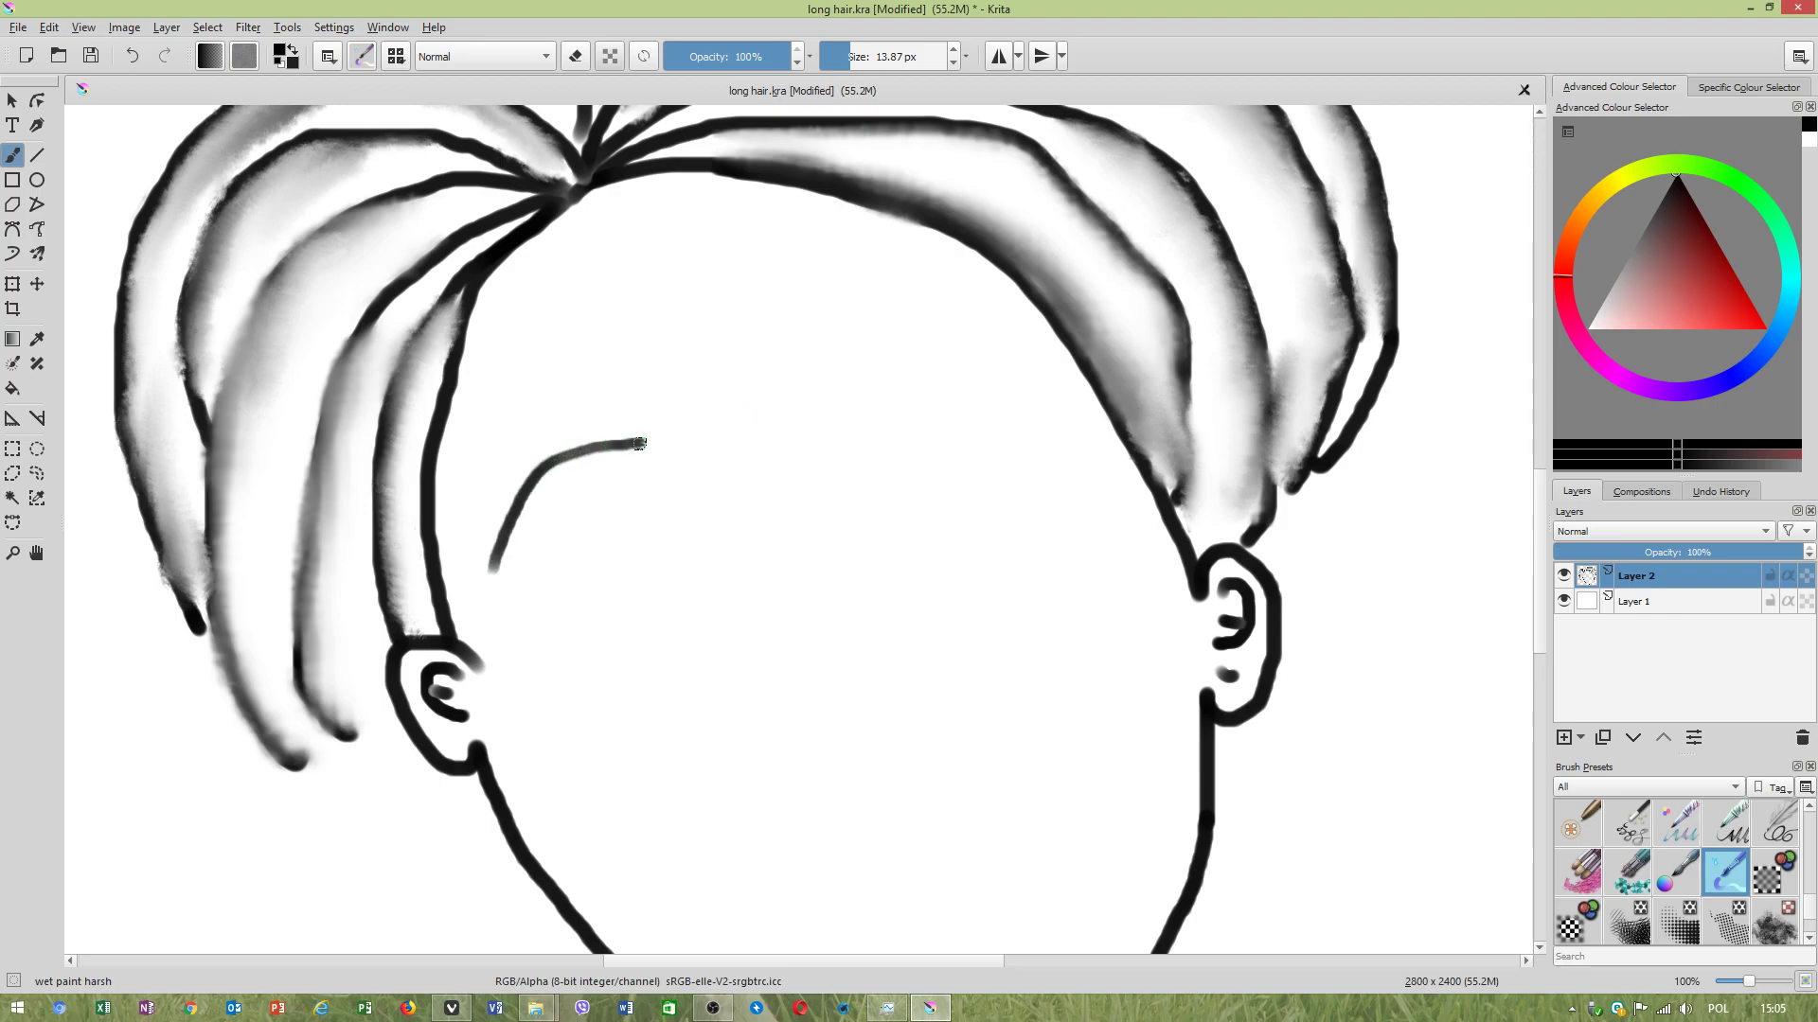
mouse_move(500, 593)
left_mouse_down()
mouse_move(533, 531)
mouse_move(650, 470)
left_mouse_up()
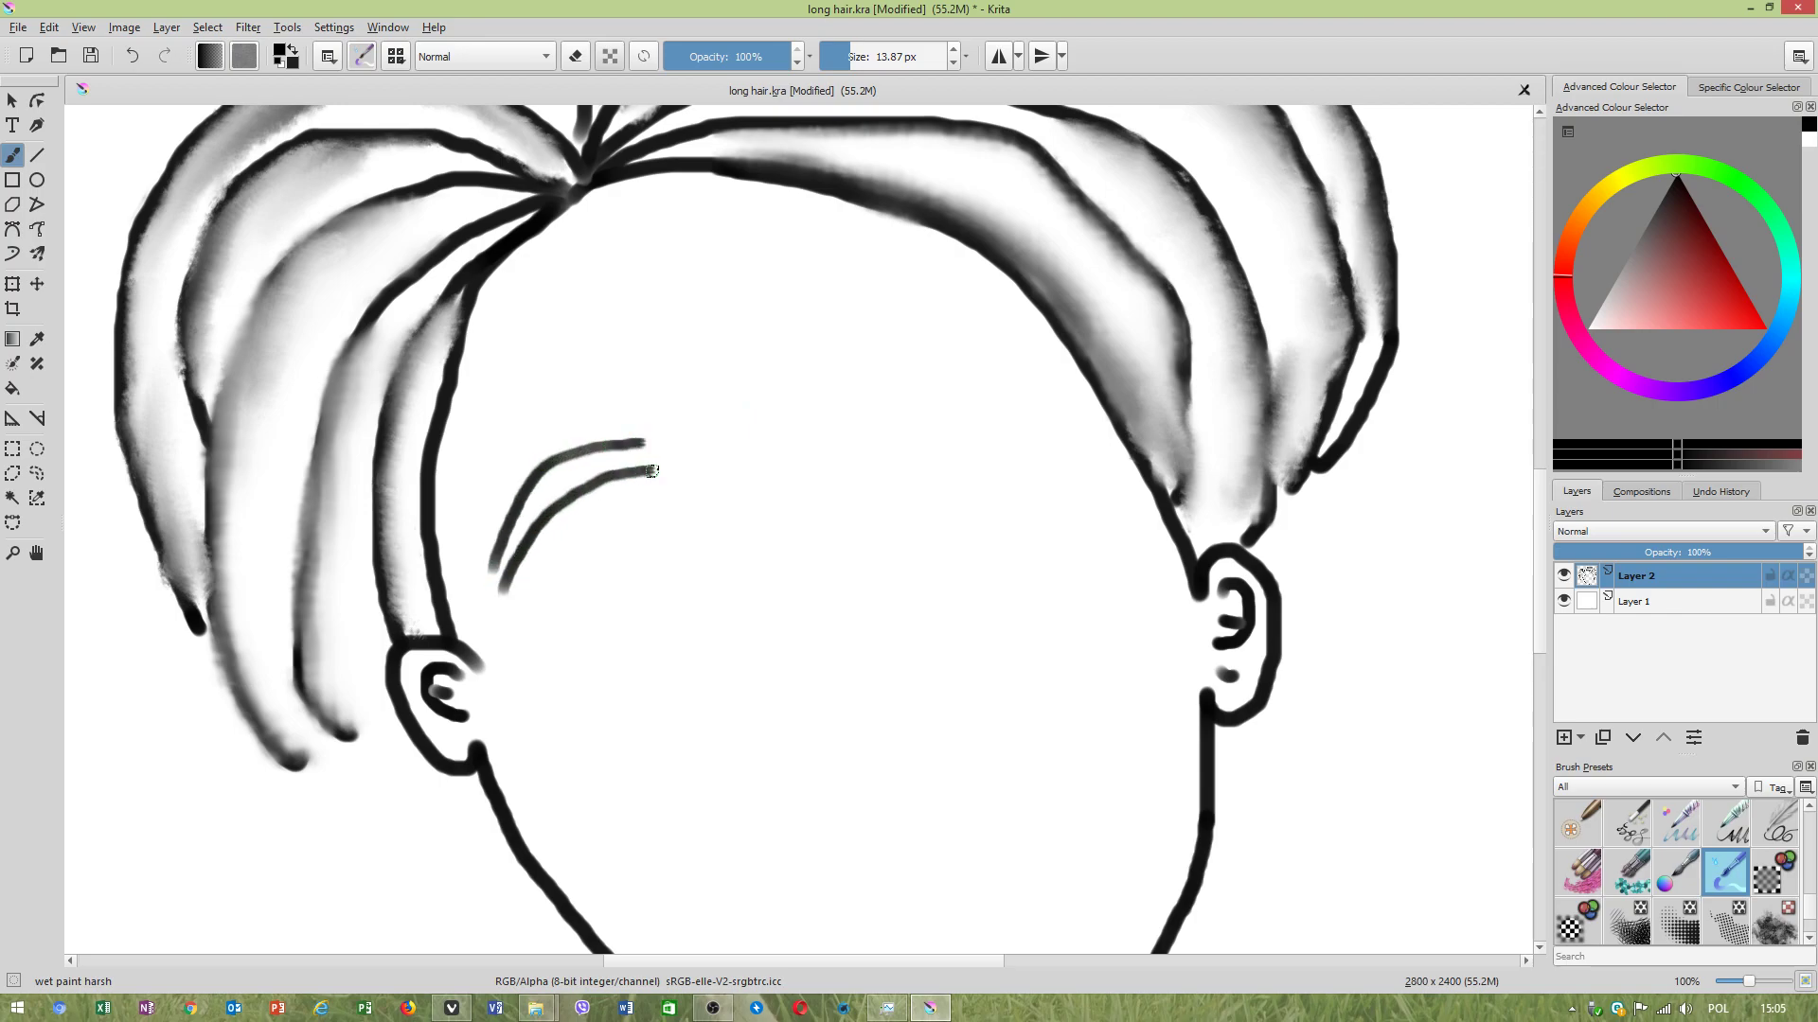
mouse_move(753, 387)
left_mouse_down()
mouse_move(802, 345)
mouse_move(885, 333)
mouse_move(965, 363)
left_mouse_up()
mouse_move(773, 415)
left_mouse_down()
mouse_move(866, 359)
mouse_move(957, 373)
left_mouse_up()
mouse_move(593, 764)
left_mouse_down()
mouse_move(568, 667)
mouse_move(600, 608)
mouse_move(667, 589)
left_mouse_up()
key("ctrl+z")
mouse_move(582, 738)
left_mouse_down()
mouse_move(561, 636)
mouse_move(609, 555)
mouse_move(712, 608)
left_mouse_up()
key("ctrl+z")
Set the wet_paint_harsh brush size to 10.87 px.
right_click(757, 530)
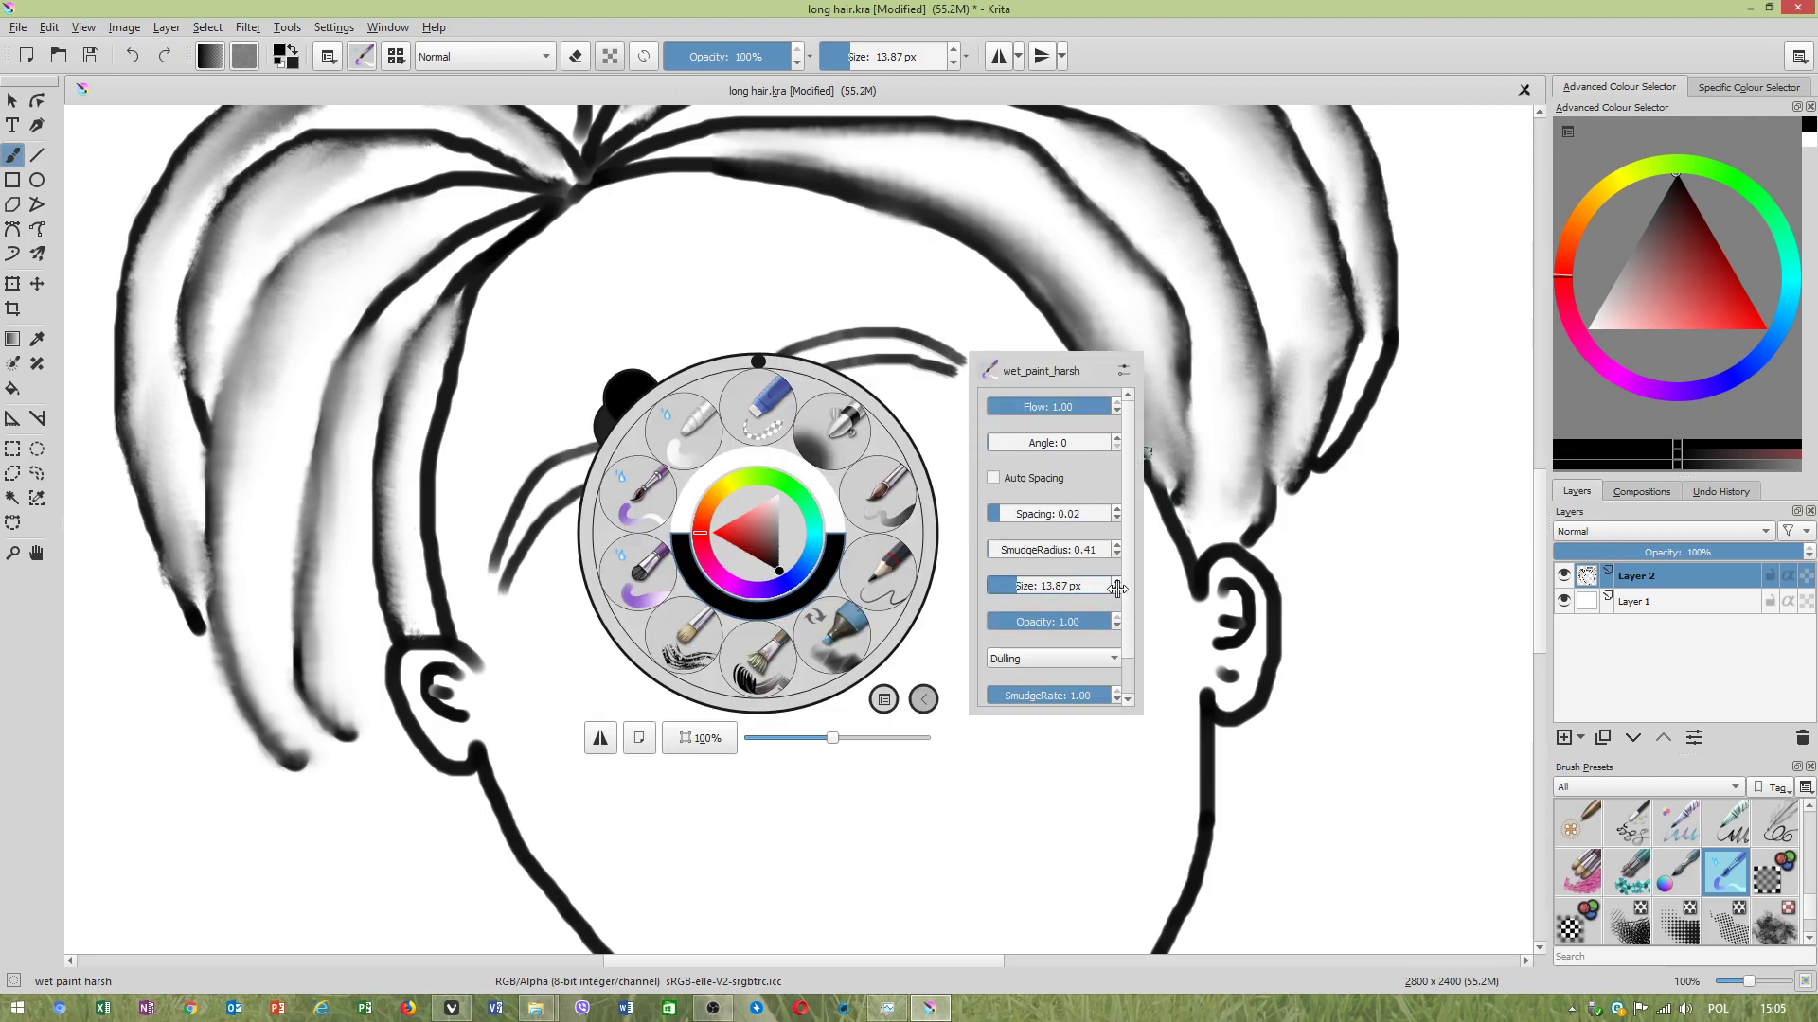
left_click(1117, 590)
left_click(1167, 605)
Draw the closed left eye with an arched lid outline, a thick curved lash line and three short hatch strokes.
mouse_move(569, 747)
left_mouse_down()
mouse_move(552, 622)
mouse_move(594, 567)
mouse_move(685, 564)
mouse_move(734, 604)
left_mouse_up()
key("ctrl+z")
mouse_move(570, 754)
left_mouse_down()
mouse_move(568, 599)
mouse_move(614, 568)
mouse_move(683, 584)
mouse_move(705, 611)
mouse_move(679, 688)
mouse_move(591, 767)
mouse_move(686, 683)
mouse_move(623, 712)
mouse_move(707, 676)
mouse_move(596, 753)
left_mouse_up()
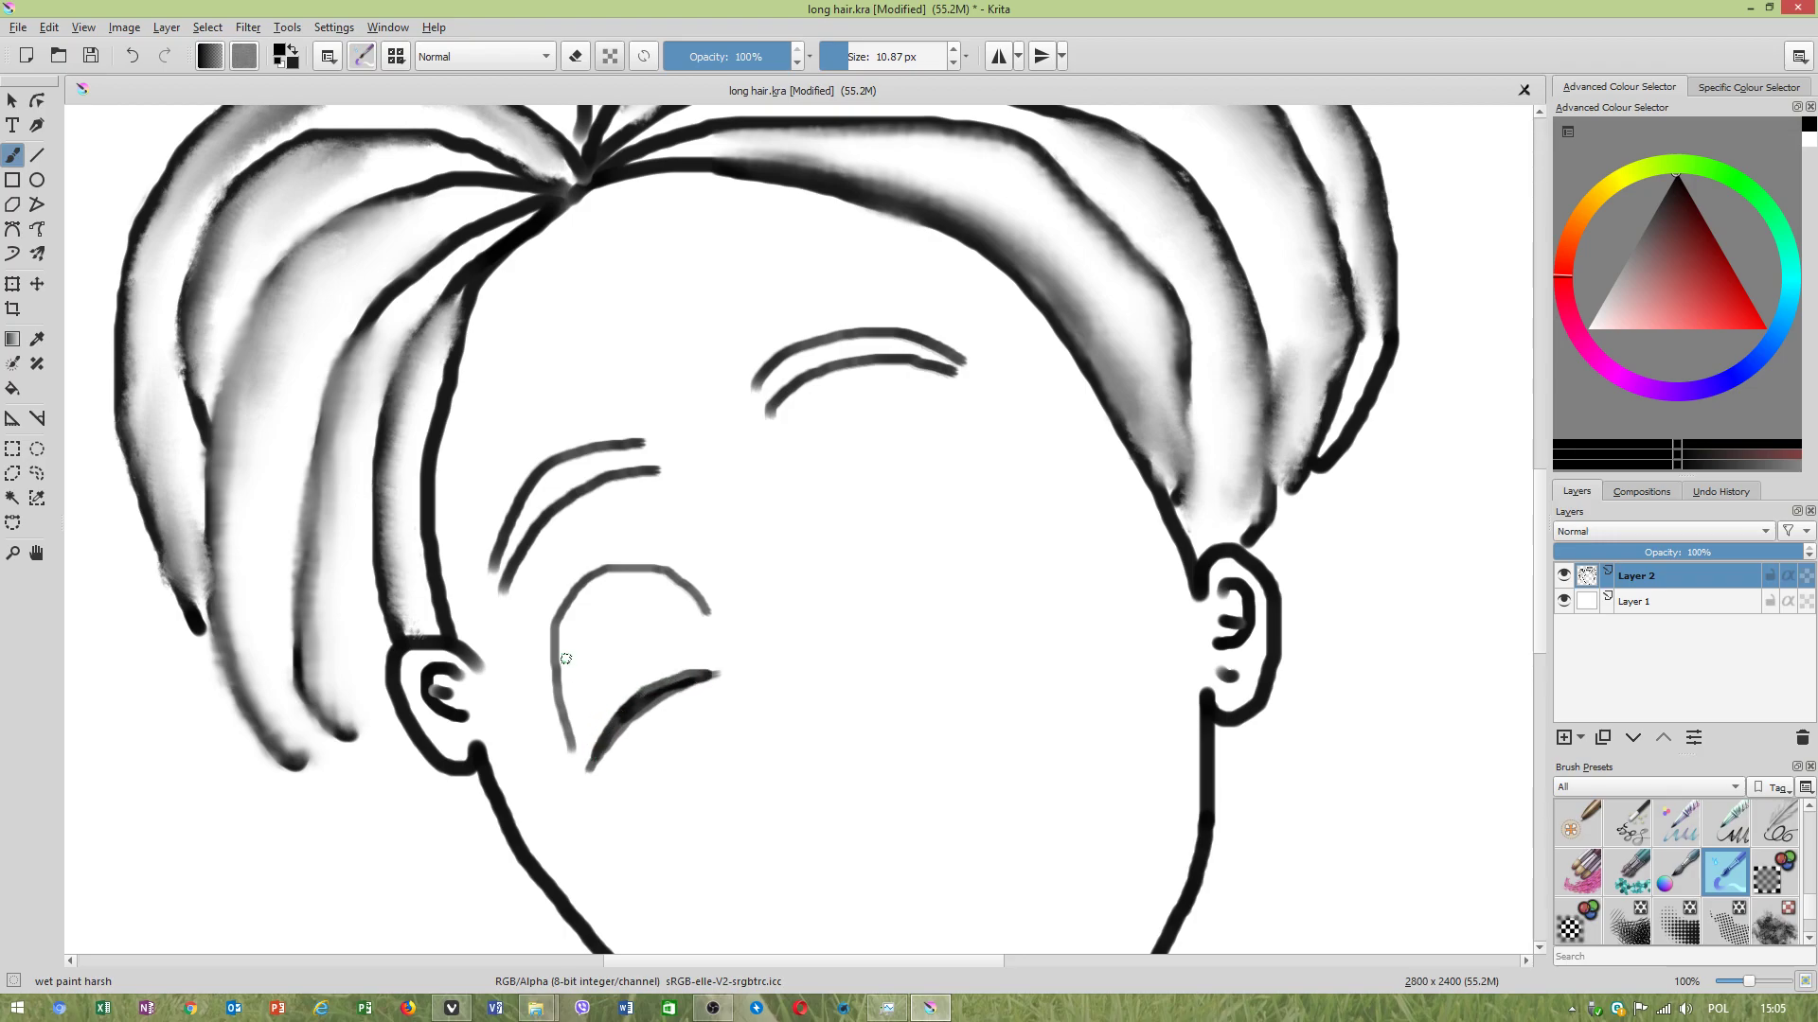
mouse_move(623, 601)
left_mouse_down()
mouse_move(577, 645)
mouse_move(597, 687)
left_mouse_up()
Draw the closed right eye with a thick lash line, an arched lid outline and three short hatch strokes.
scroll(730, 677, "up", 1)
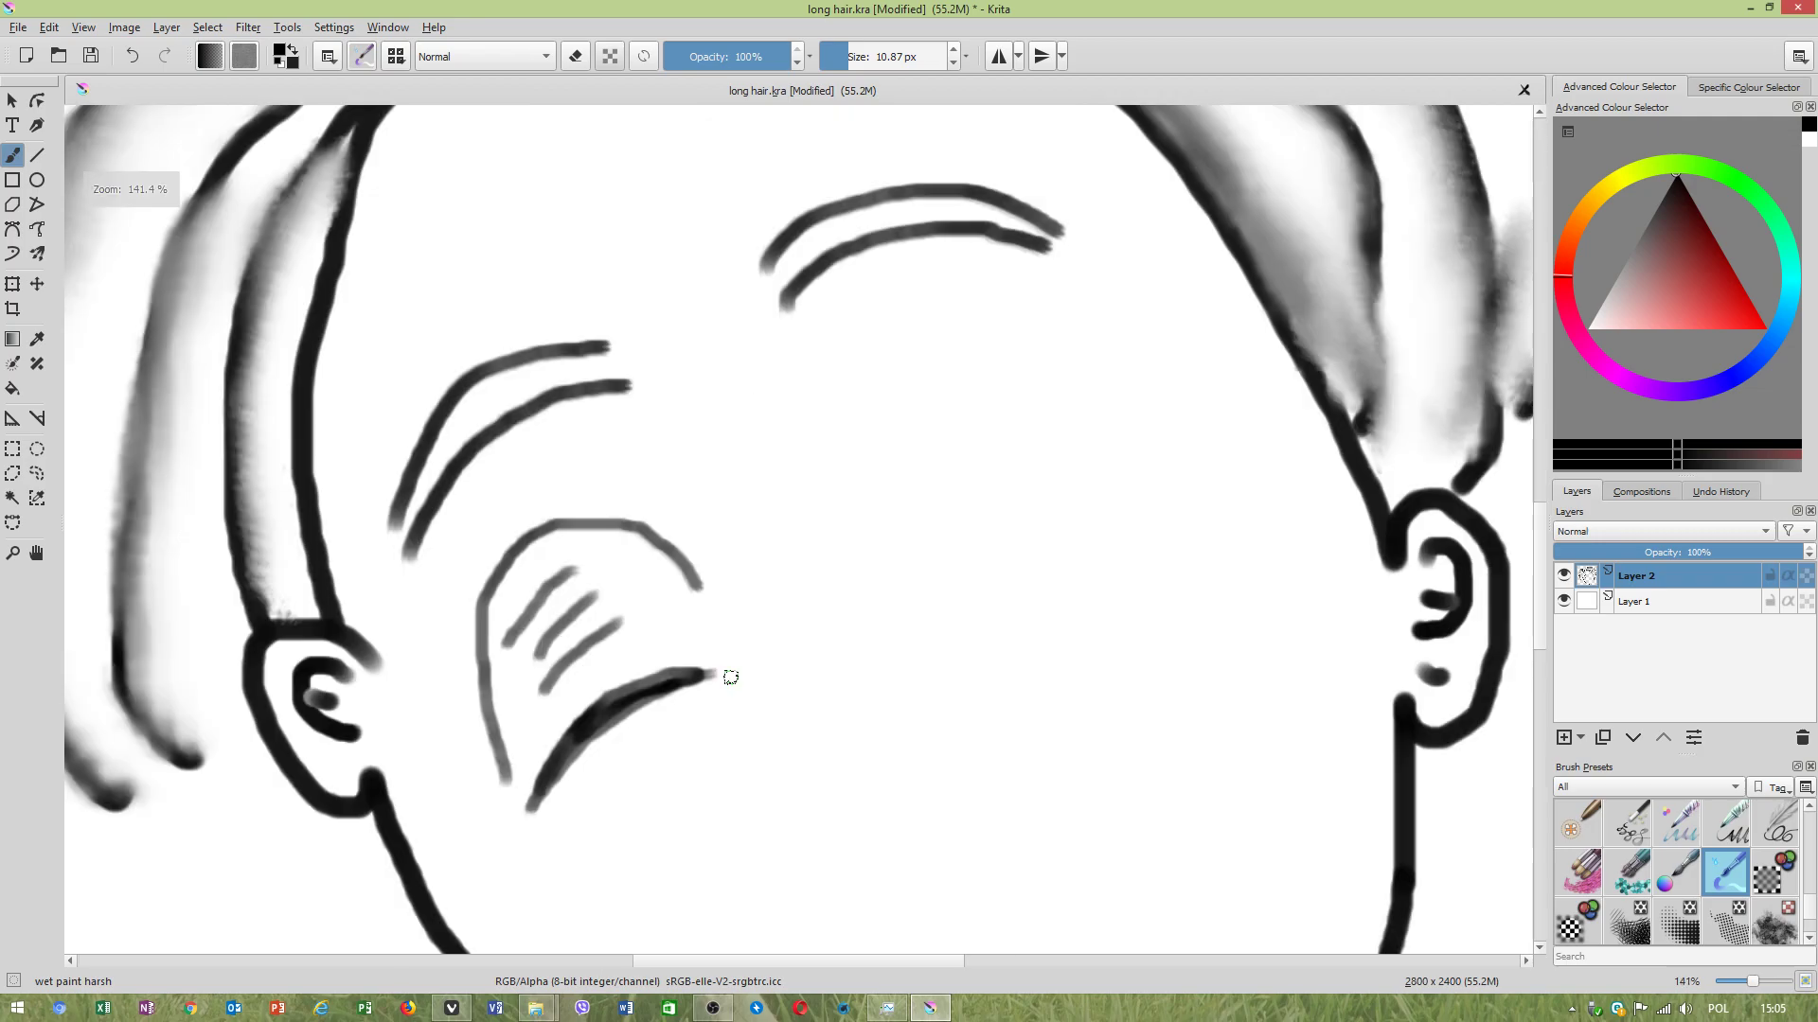
left_click_drag(1058, 640, 1000, 690)
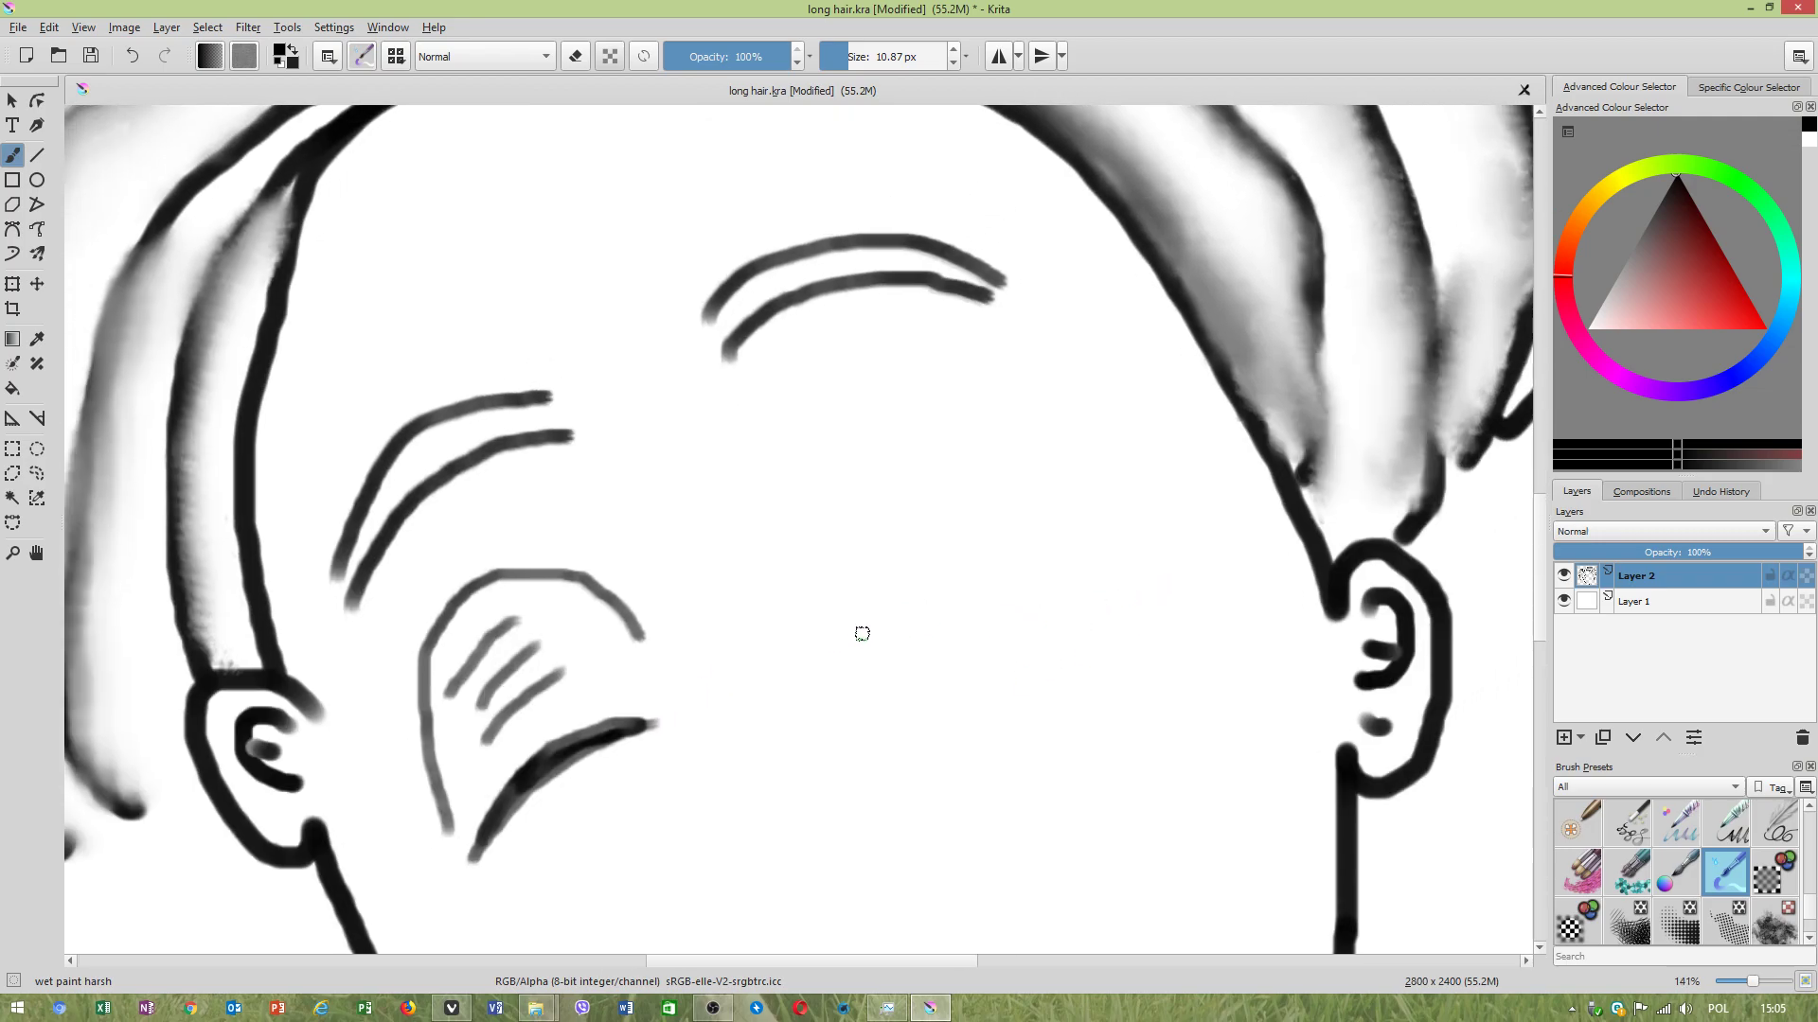
mouse_move(858, 623)
left_mouse_down()
mouse_move(801, 512)
mouse_move(831, 403)
mouse_move(914, 391)
mouse_move(1010, 456)
mouse_move(1057, 538)
left_mouse_up()
mouse_move(866, 644)
left_mouse_down()
mouse_move(1013, 583)
mouse_move(1089, 583)
mouse_move(976, 577)
mouse_move(884, 620)
mouse_move(1024, 576)
mouse_move(1076, 582)
mouse_move(954, 580)
mouse_move(889, 606)
mouse_move(881, 631)
mouse_move(944, 595)
mouse_move(1080, 588)
mouse_move(882, 627)
left_mouse_up()
left_click_drag(842, 470, 906, 460)
left_click_drag(858, 516, 934, 505)
left_click_drag(848, 558, 922, 546)
Add short hatch strokes between the two lines of the left eyebrow.
scroll(670, 540, "down", 4)
scroll(669, 540, "up", 3)
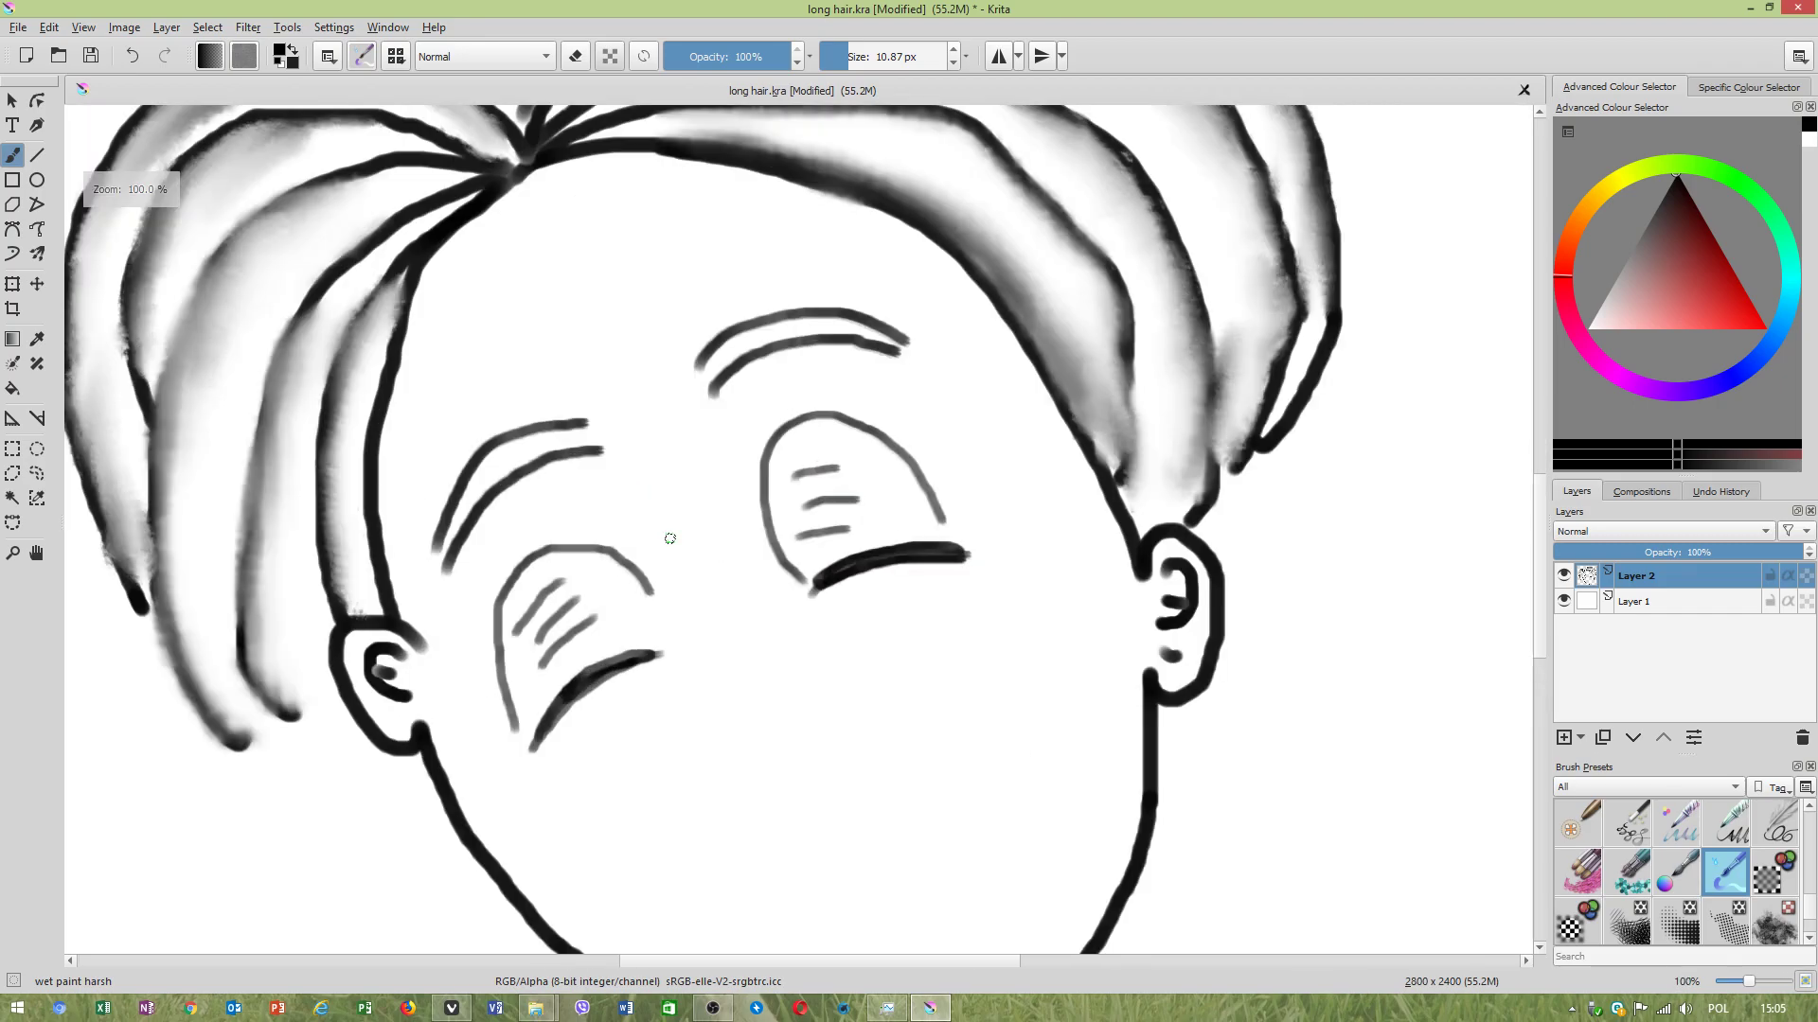
scroll(521, 520, "up", 1)
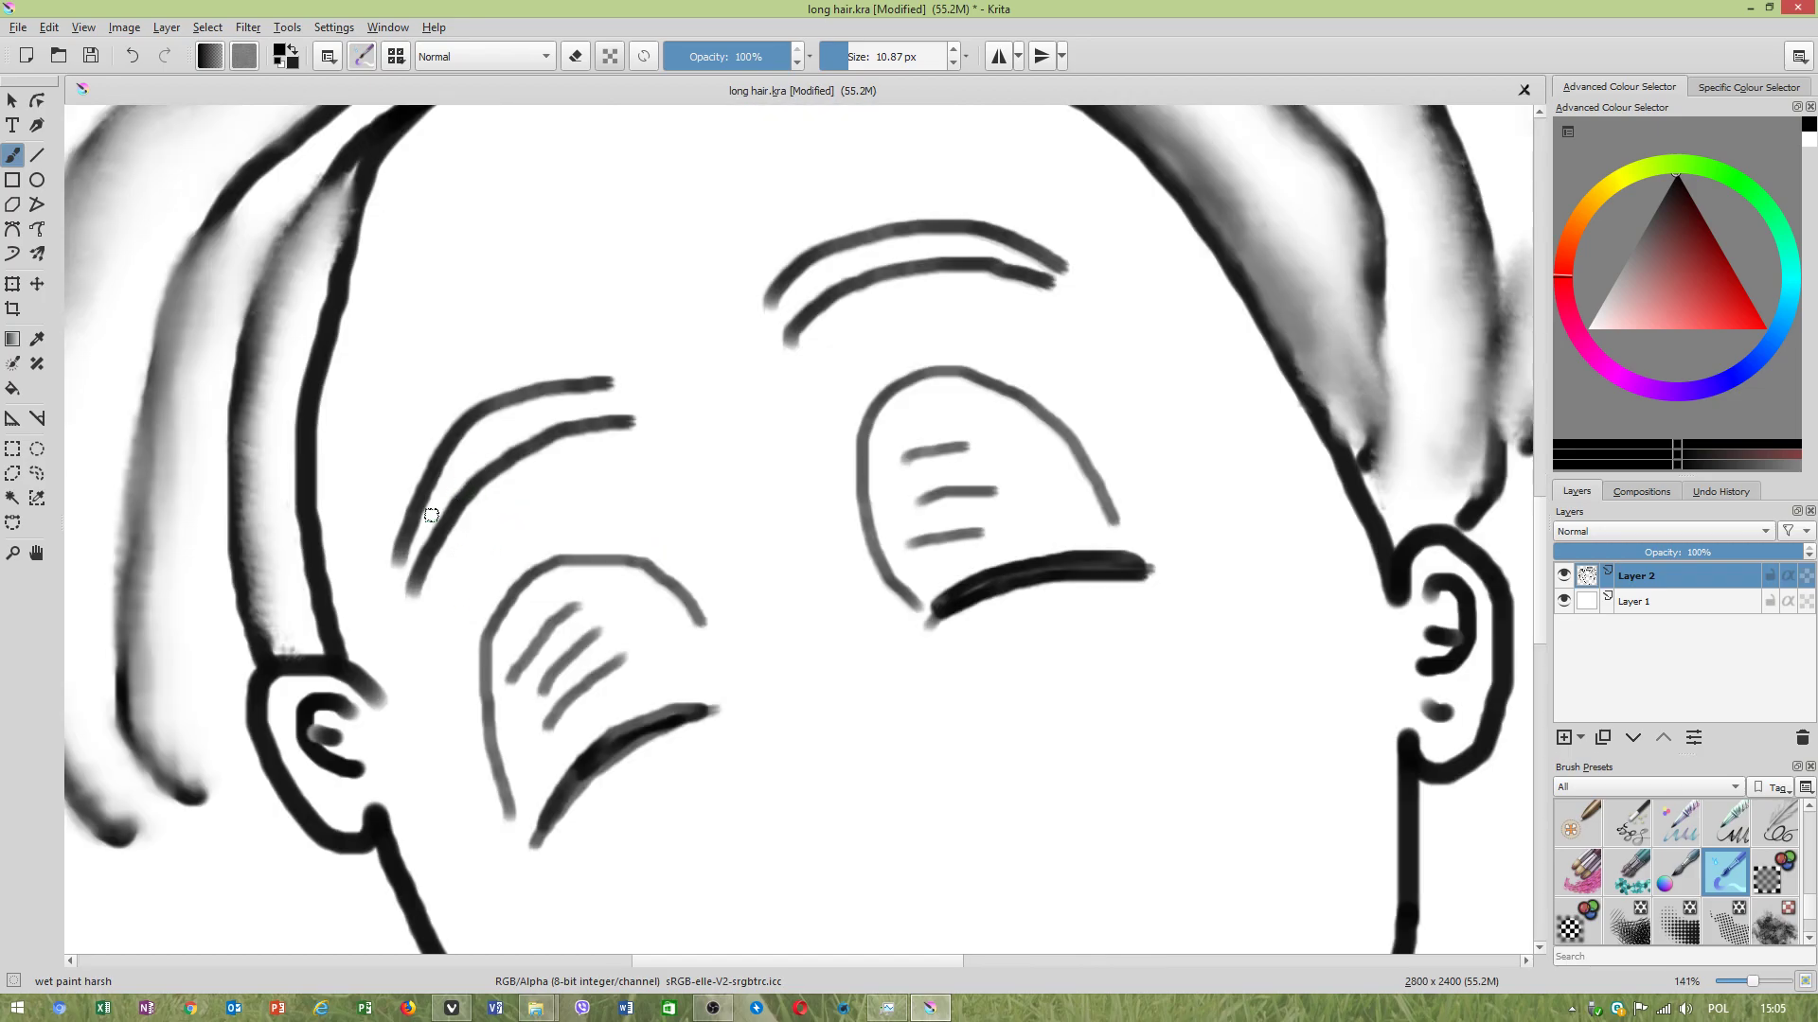
left_click_drag(583, 403, 453, 480)
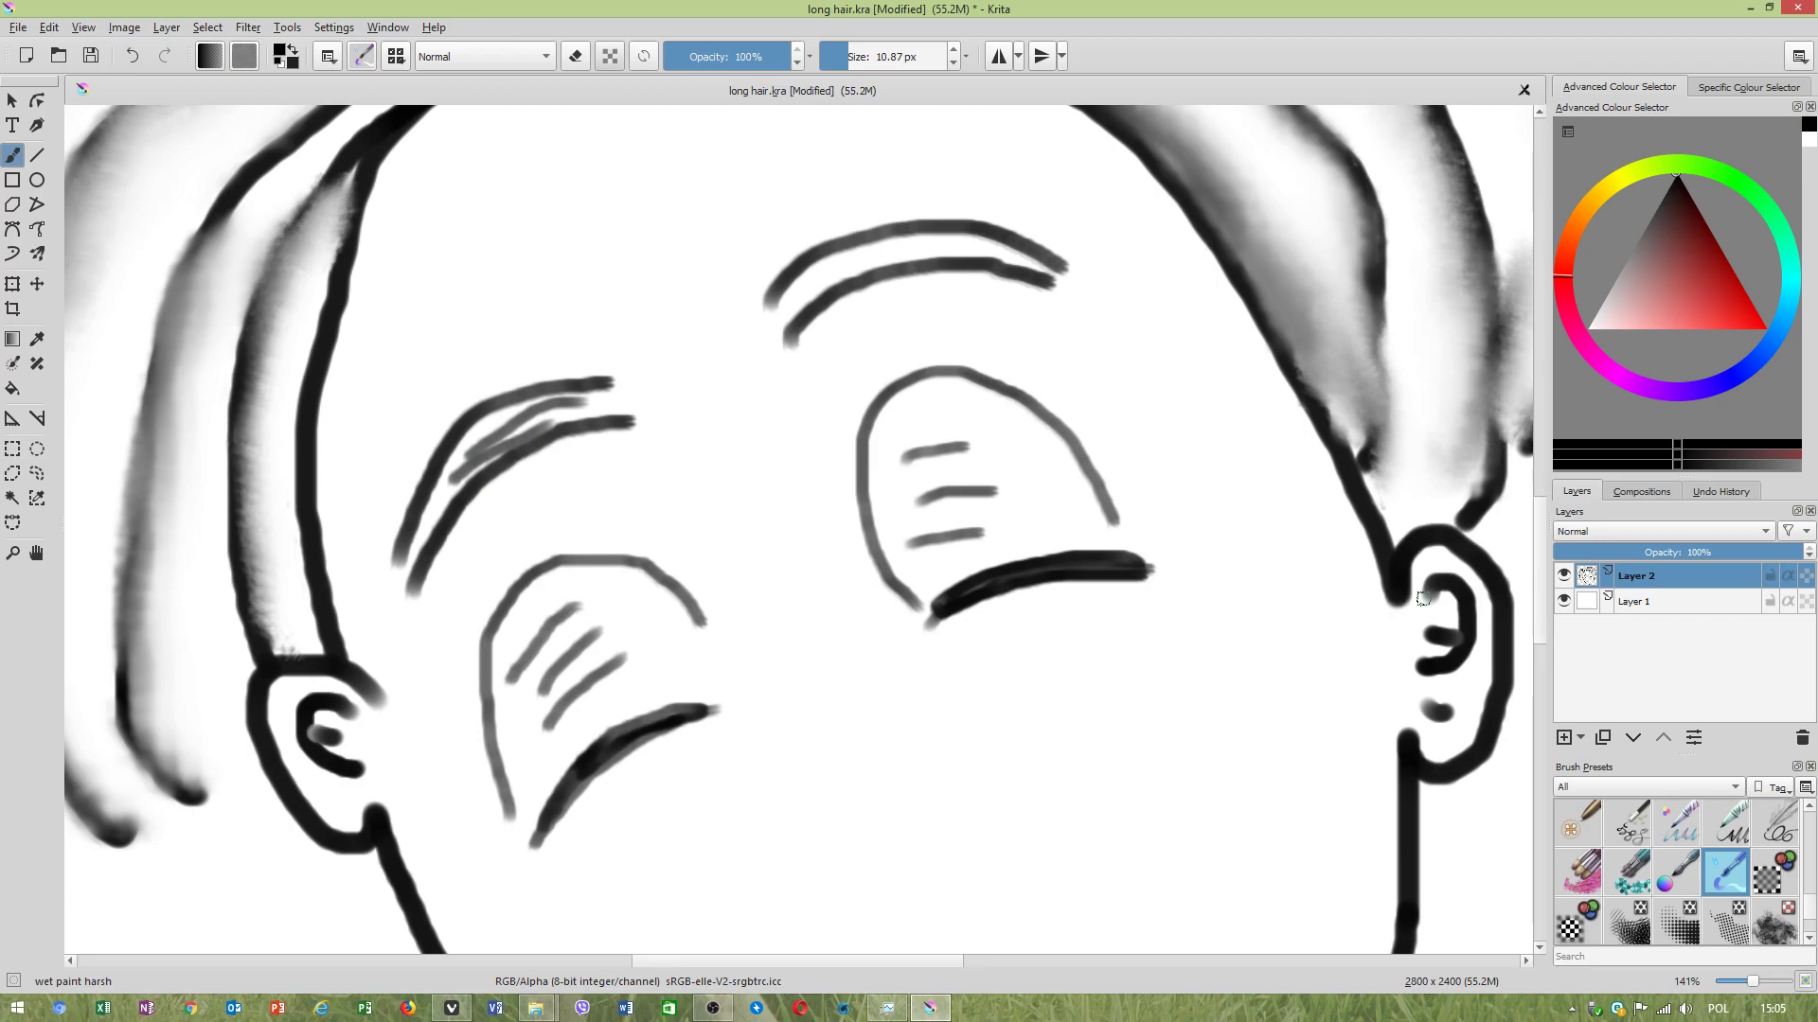
Blend the hatch strokes inside both closed eyes into soft grey shading with the blender_realistic_smudge_1 brush.
left_click(396, 59)
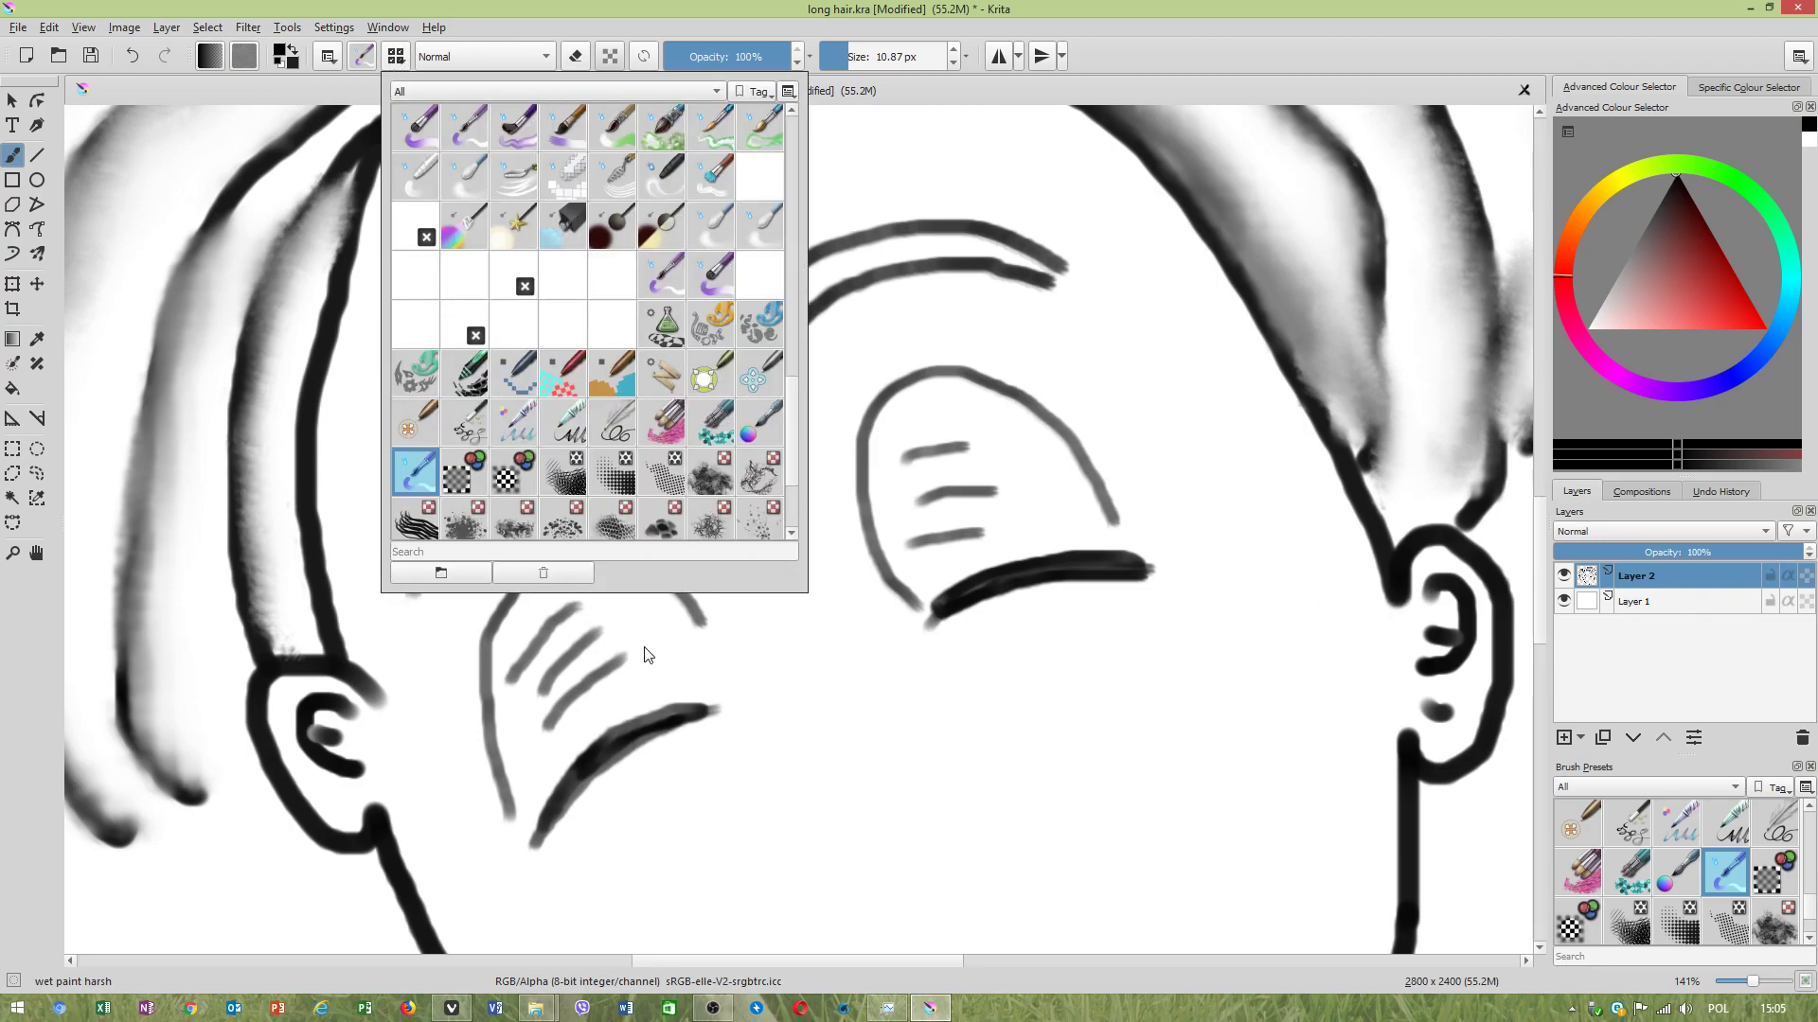
left_click_drag(790, 407, 791, 141)
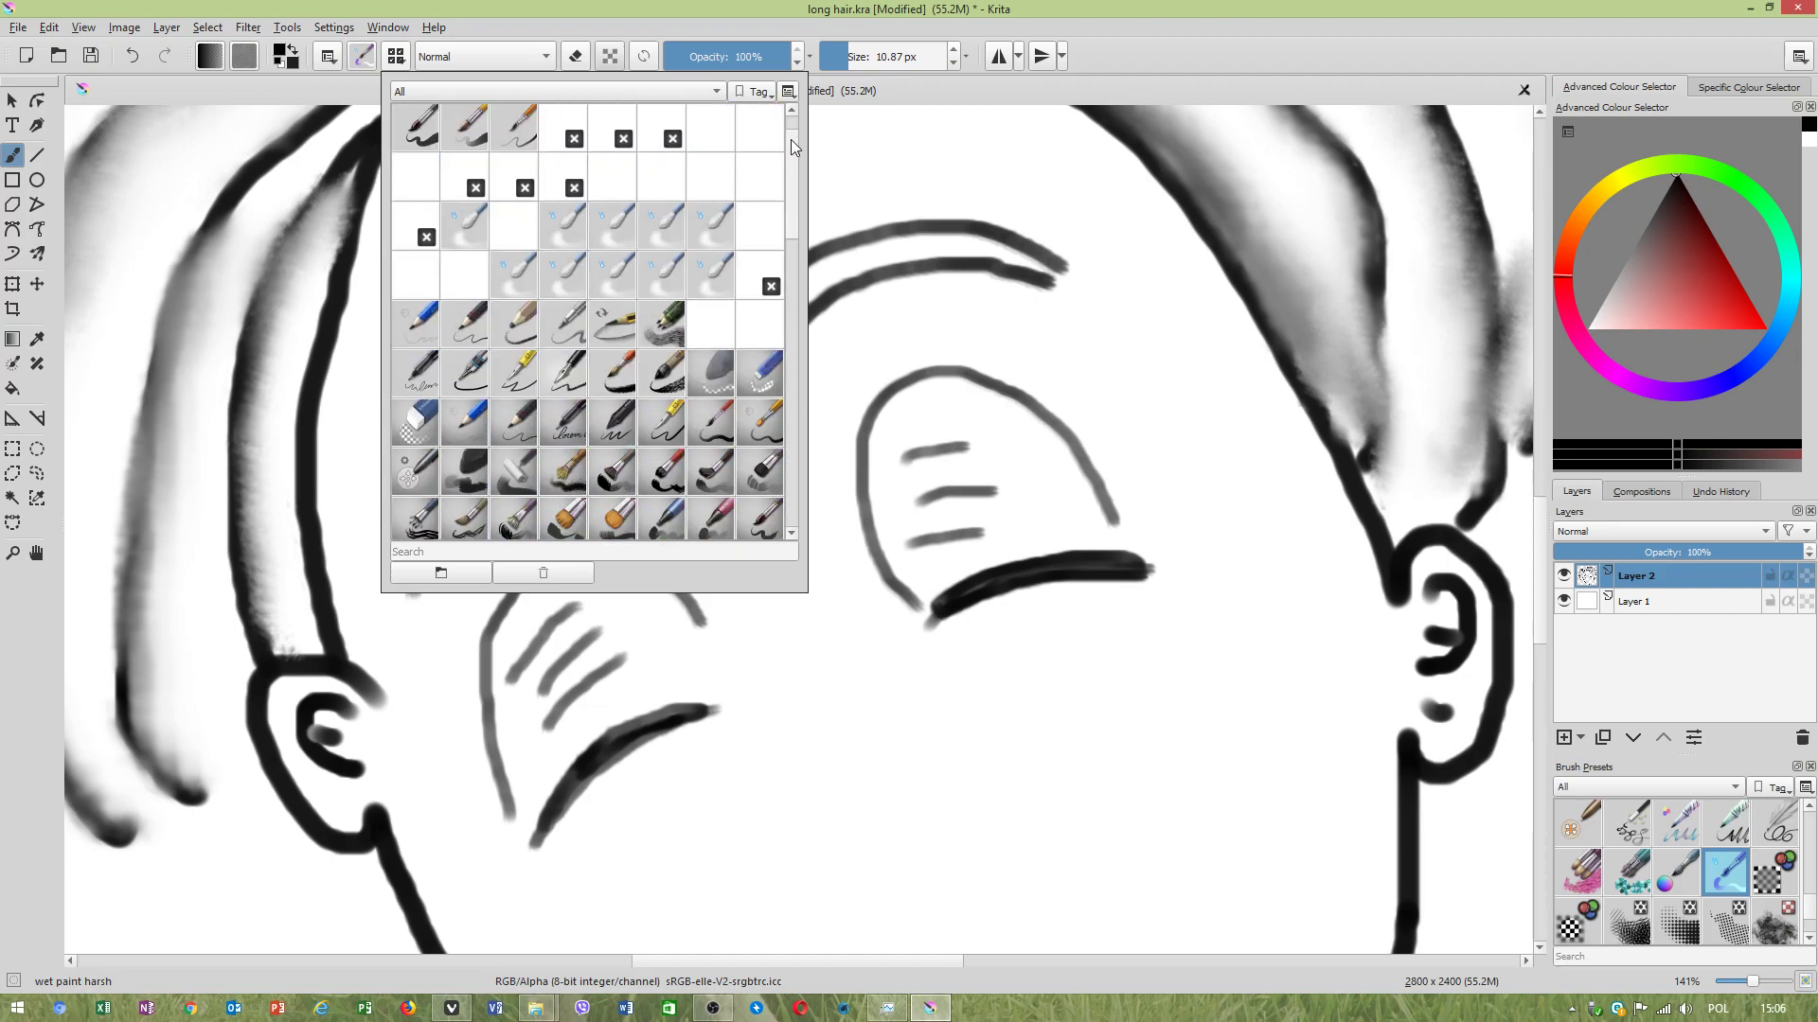
mouse_move(563, 235)
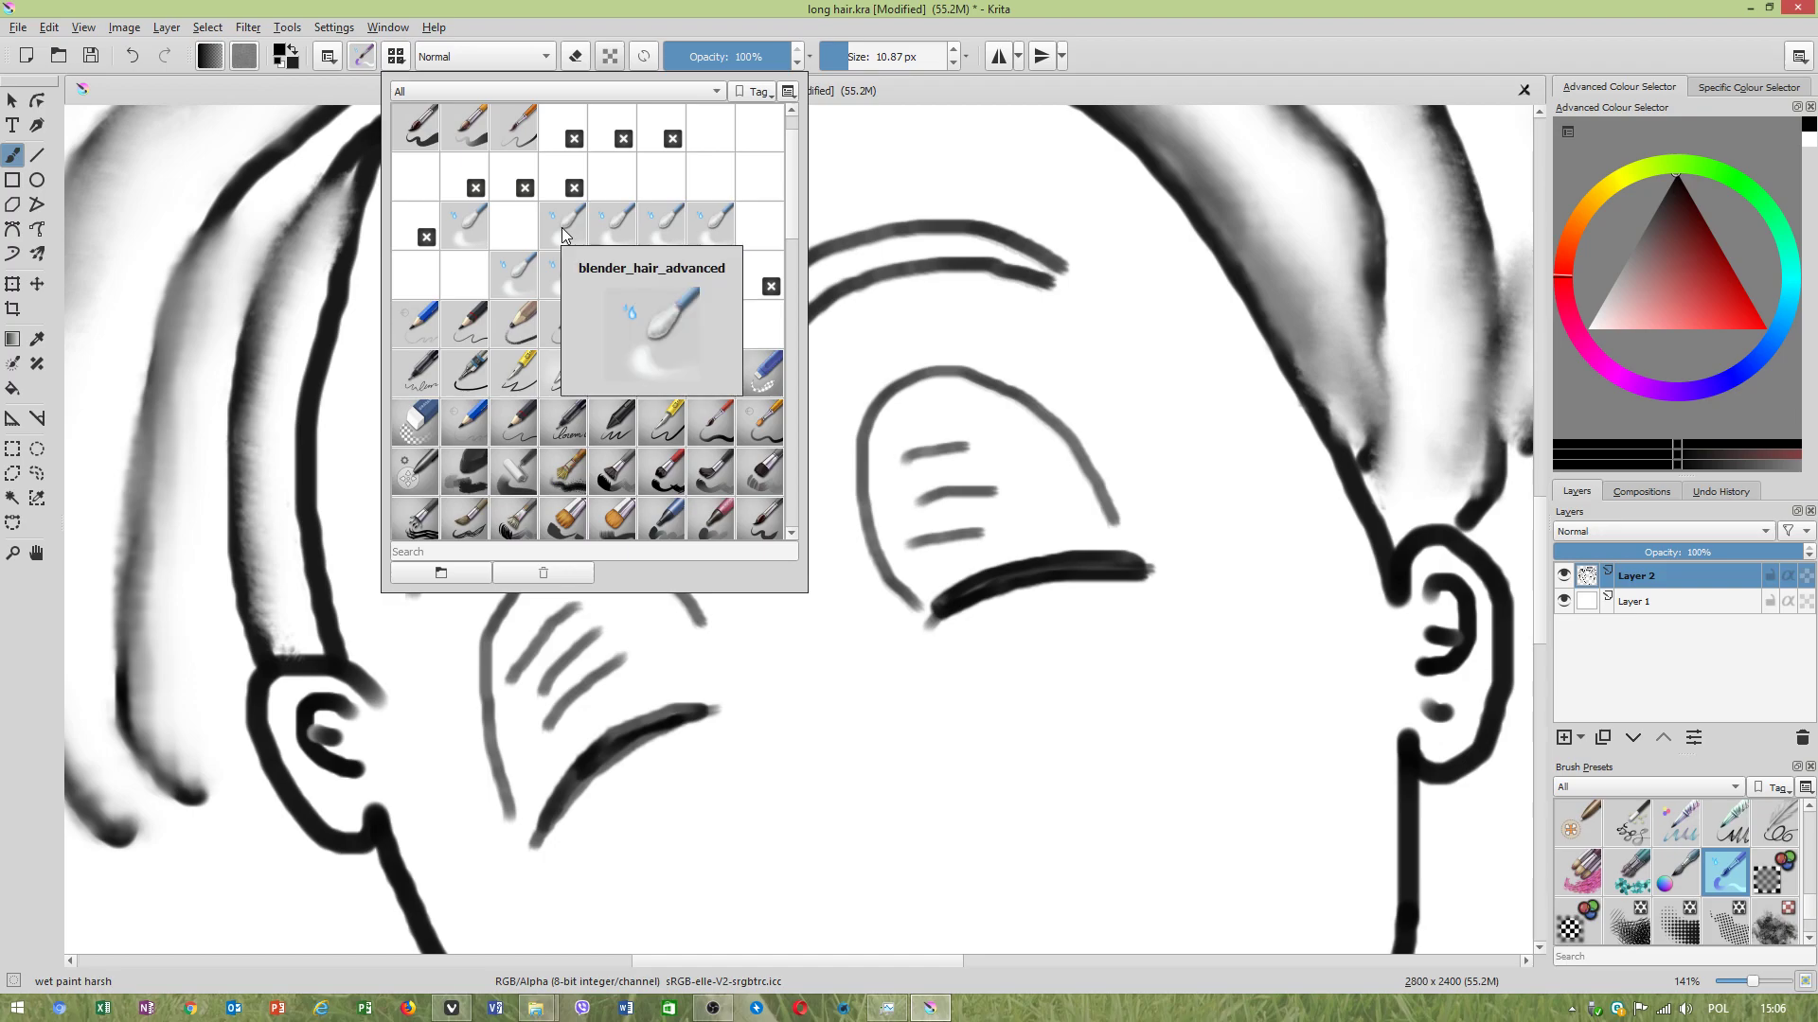
mouse_move(669, 229)
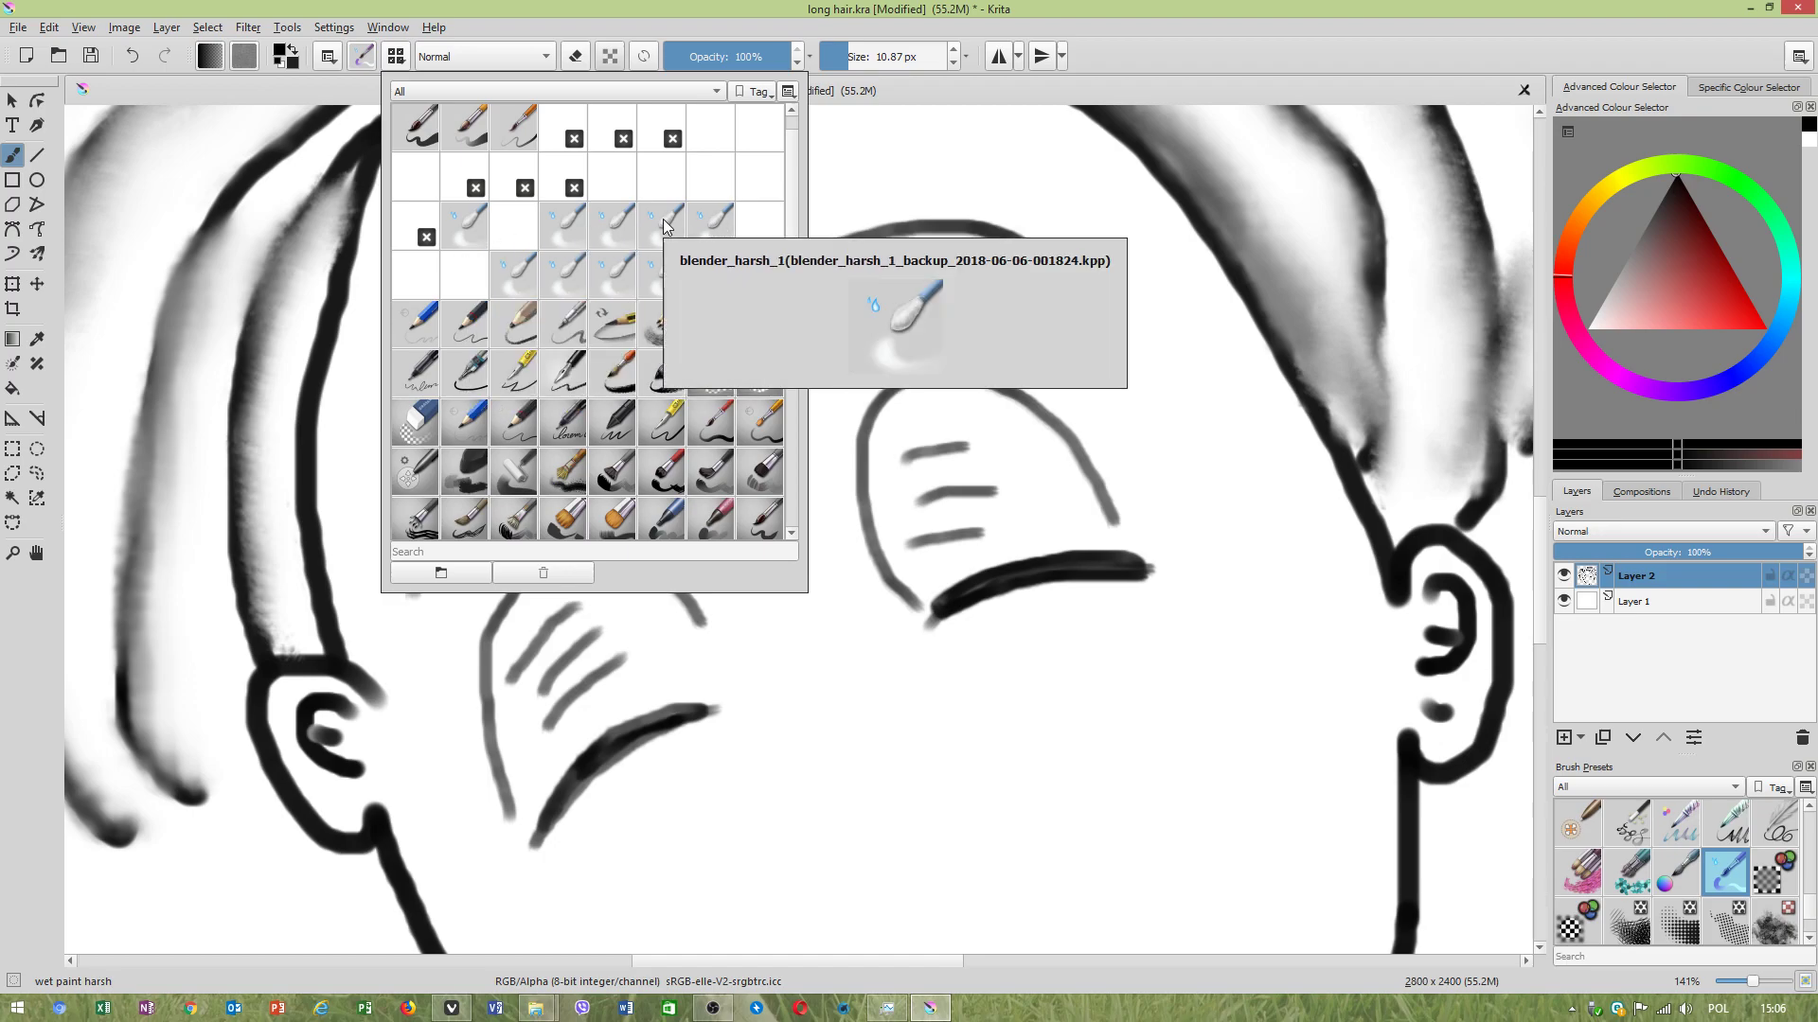
mouse_move(522, 289)
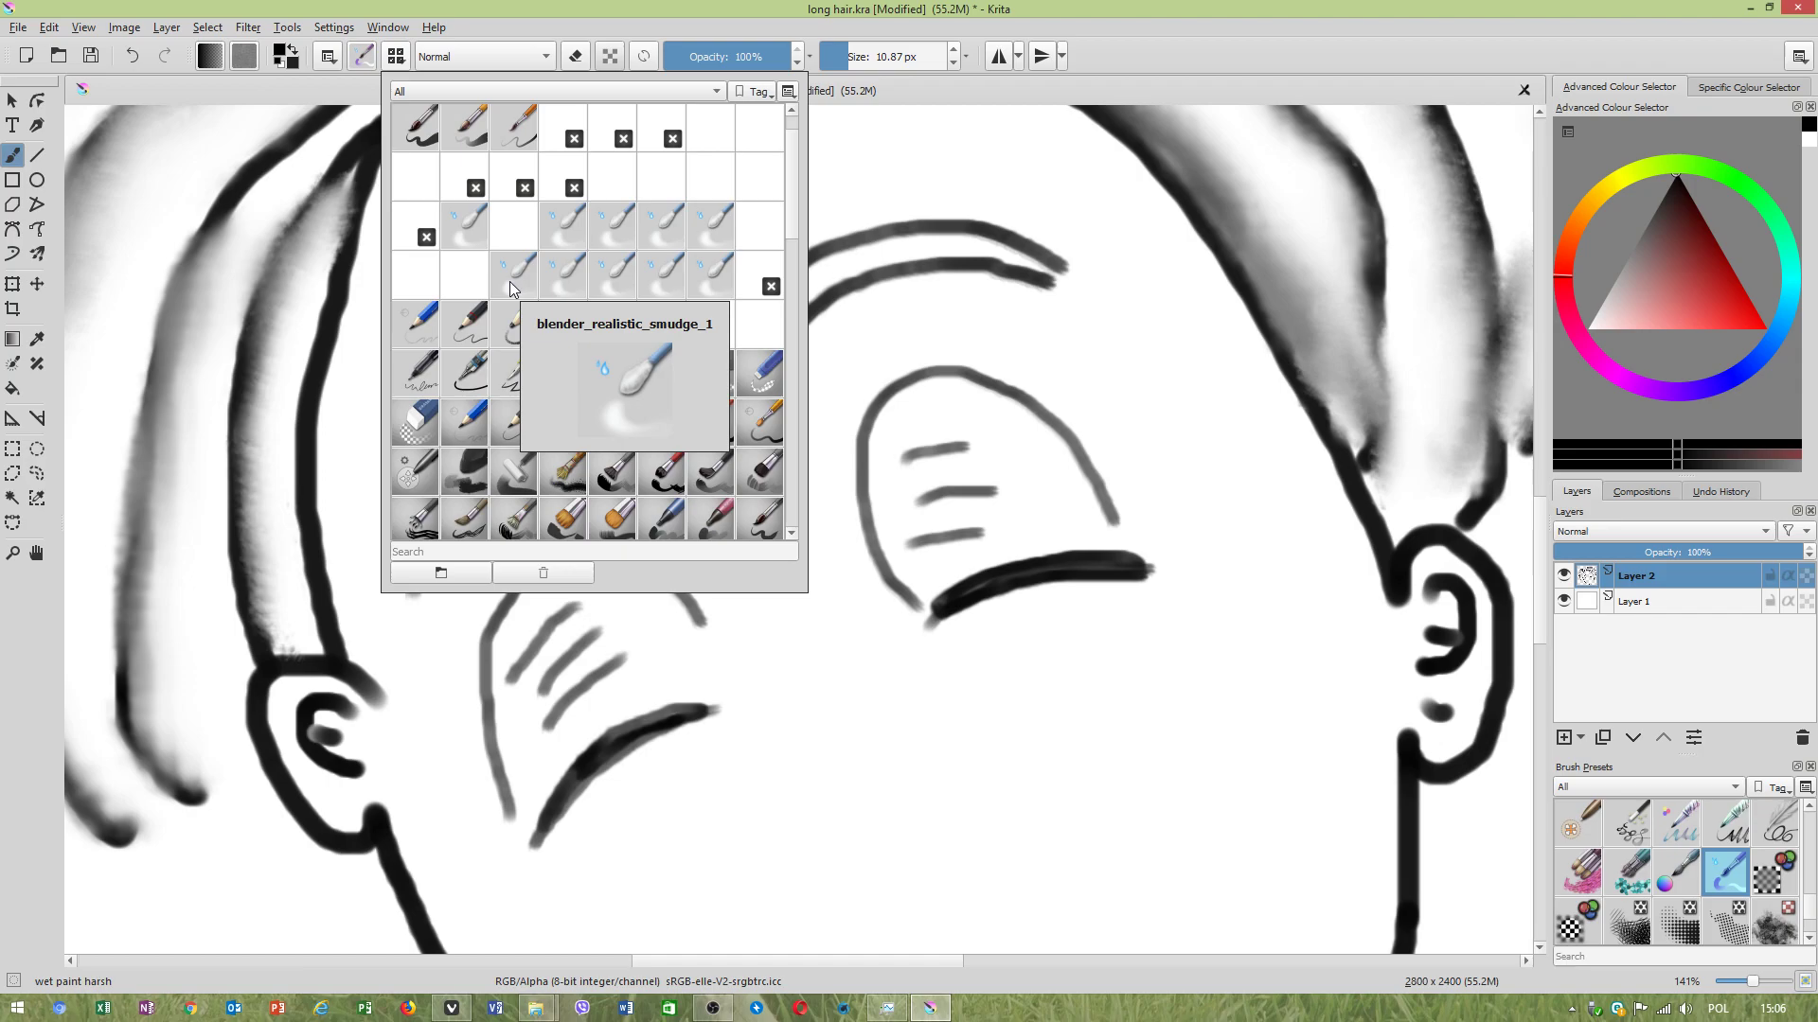
left_click(508, 280)
mouse_move(928, 492)
left_mouse_down()
mouse_move(1020, 498)
mouse_move(935, 523)
mouse_move(1005, 555)
mouse_move(995, 532)
mouse_move(986, 562)
mouse_move(963, 551)
mouse_move(946, 571)
mouse_move(1075, 547)
mouse_move(962, 530)
mouse_move(981, 513)
mouse_move(962, 476)
mouse_move(924, 463)
mouse_move(932, 555)
mouse_move(921, 441)
mouse_move(993, 434)
mouse_move(986, 479)
mouse_move(1038, 506)
mouse_move(1007, 461)
mouse_move(1062, 527)
mouse_move(1041, 484)
mouse_move(1050, 527)
mouse_move(1016, 494)
mouse_move(1001, 520)
mouse_move(953, 529)
mouse_move(927, 574)
mouse_move(919, 401)
mouse_move(887, 458)
mouse_move(945, 389)
left_mouse_up()
mouse_move(617, 701)
left_mouse_down()
mouse_move(555, 752)
mouse_move(614, 672)
mouse_move(564, 708)
mouse_move(557, 659)
mouse_move(527, 702)
mouse_move(548, 641)
mouse_move(590, 615)
mouse_move(583, 681)
mouse_move(623, 660)
mouse_move(600, 710)
mouse_move(674, 679)
mouse_move(585, 713)
mouse_move(555, 750)
mouse_move(602, 731)
mouse_move(538, 790)
mouse_move(562, 690)
mouse_move(621, 690)
mouse_move(583, 732)
mouse_move(684, 687)
mouse_move(620, 656)
mouse_move(656, 673)
mouse_move(639, 623)
mouse_move(585, 606)
mouse_move(536, 686)
mouse_move(549, 758)
mouse_move(534, 661)
mouse_move(561, 670)
mouse_move(560, 621)
left_mouse_up()
Smudge the lines and hatching of both eyebrows into soft grey shading, redoing the first stroke on the left eyebrow.
scroll(605, 668, "down", 3)
mouse_move(573, 374)
left_mouse_down()
mouse_move(557, 419)
mouse_move(482, 395)
mouse_move(438, 426)
mouse_move(379, 584)
left_mouse_up()
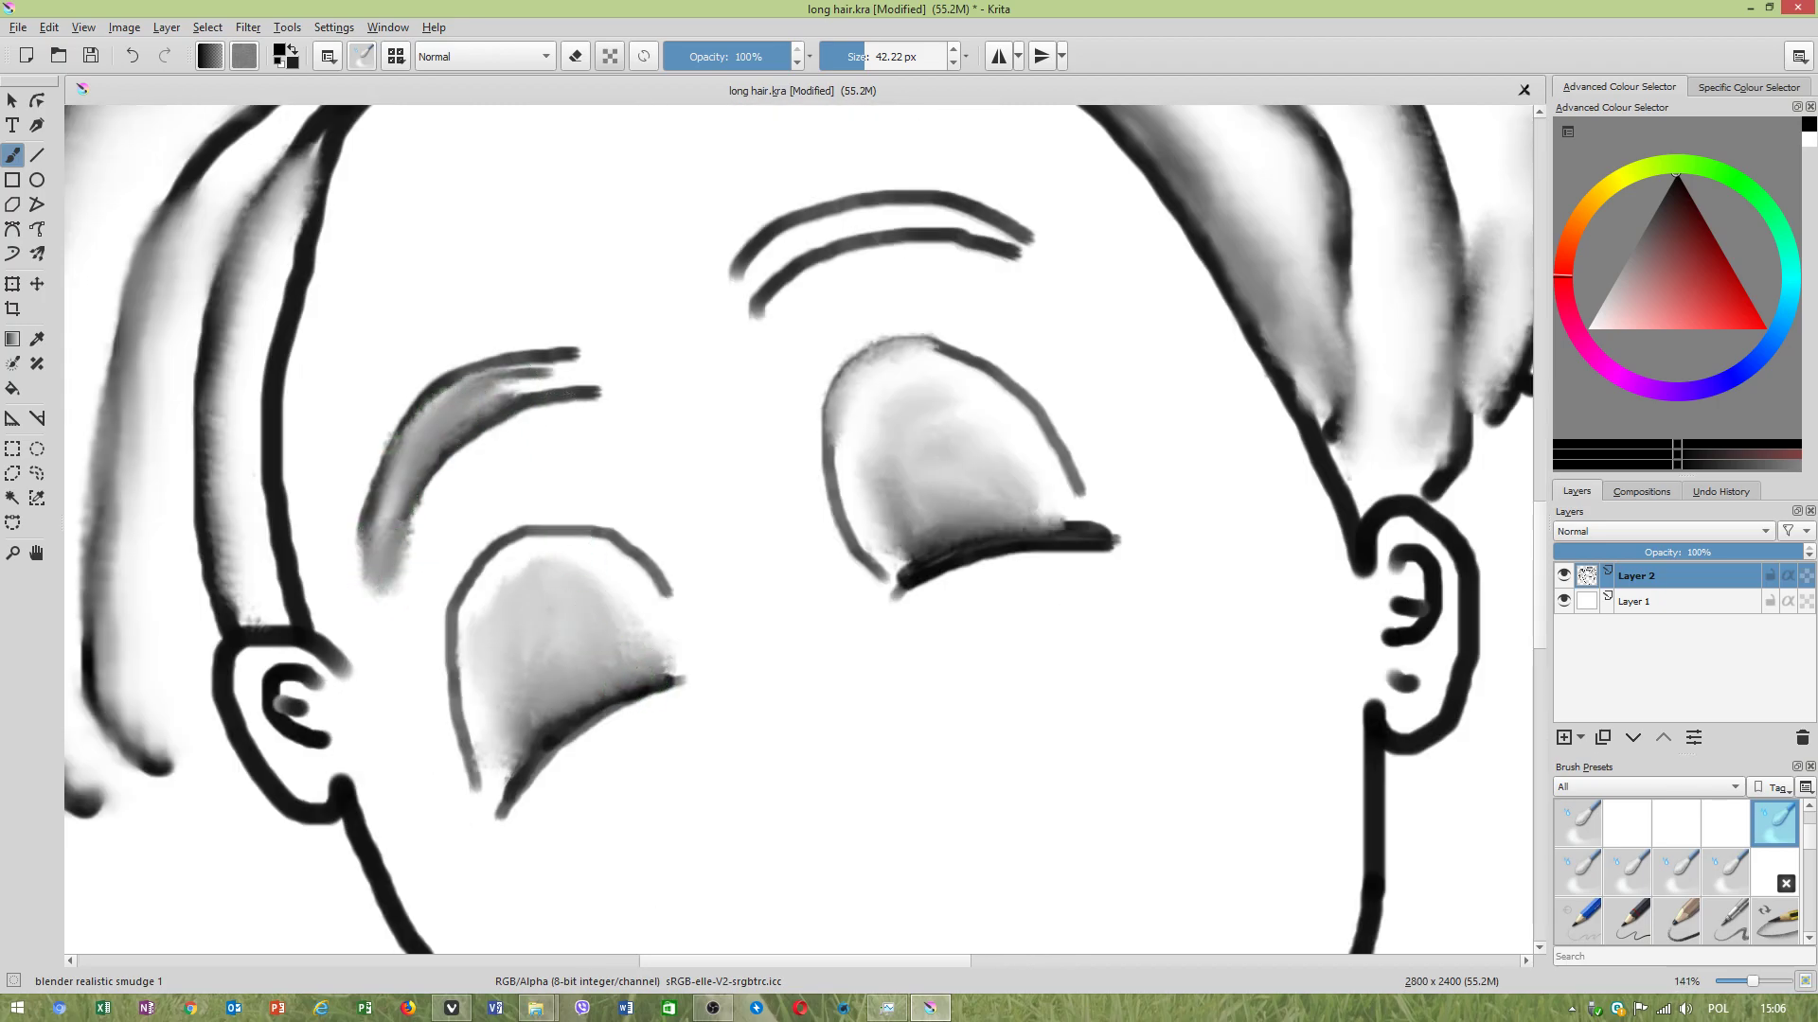
key("ctrl+z")
mouse_move(479, 397)
left_mouse_down()
mouse_move(428, 450)
mouse_move(371, 538)
mouse_move(387, 543)
mouse_move(373, 629)
left_mouse_up()
mouse_move(768, 263)
left_mouse_down()
mouse_move(832, 211)
mouse_move(951, 202)
mouse_move(1047, 264)
left_mouse_up()
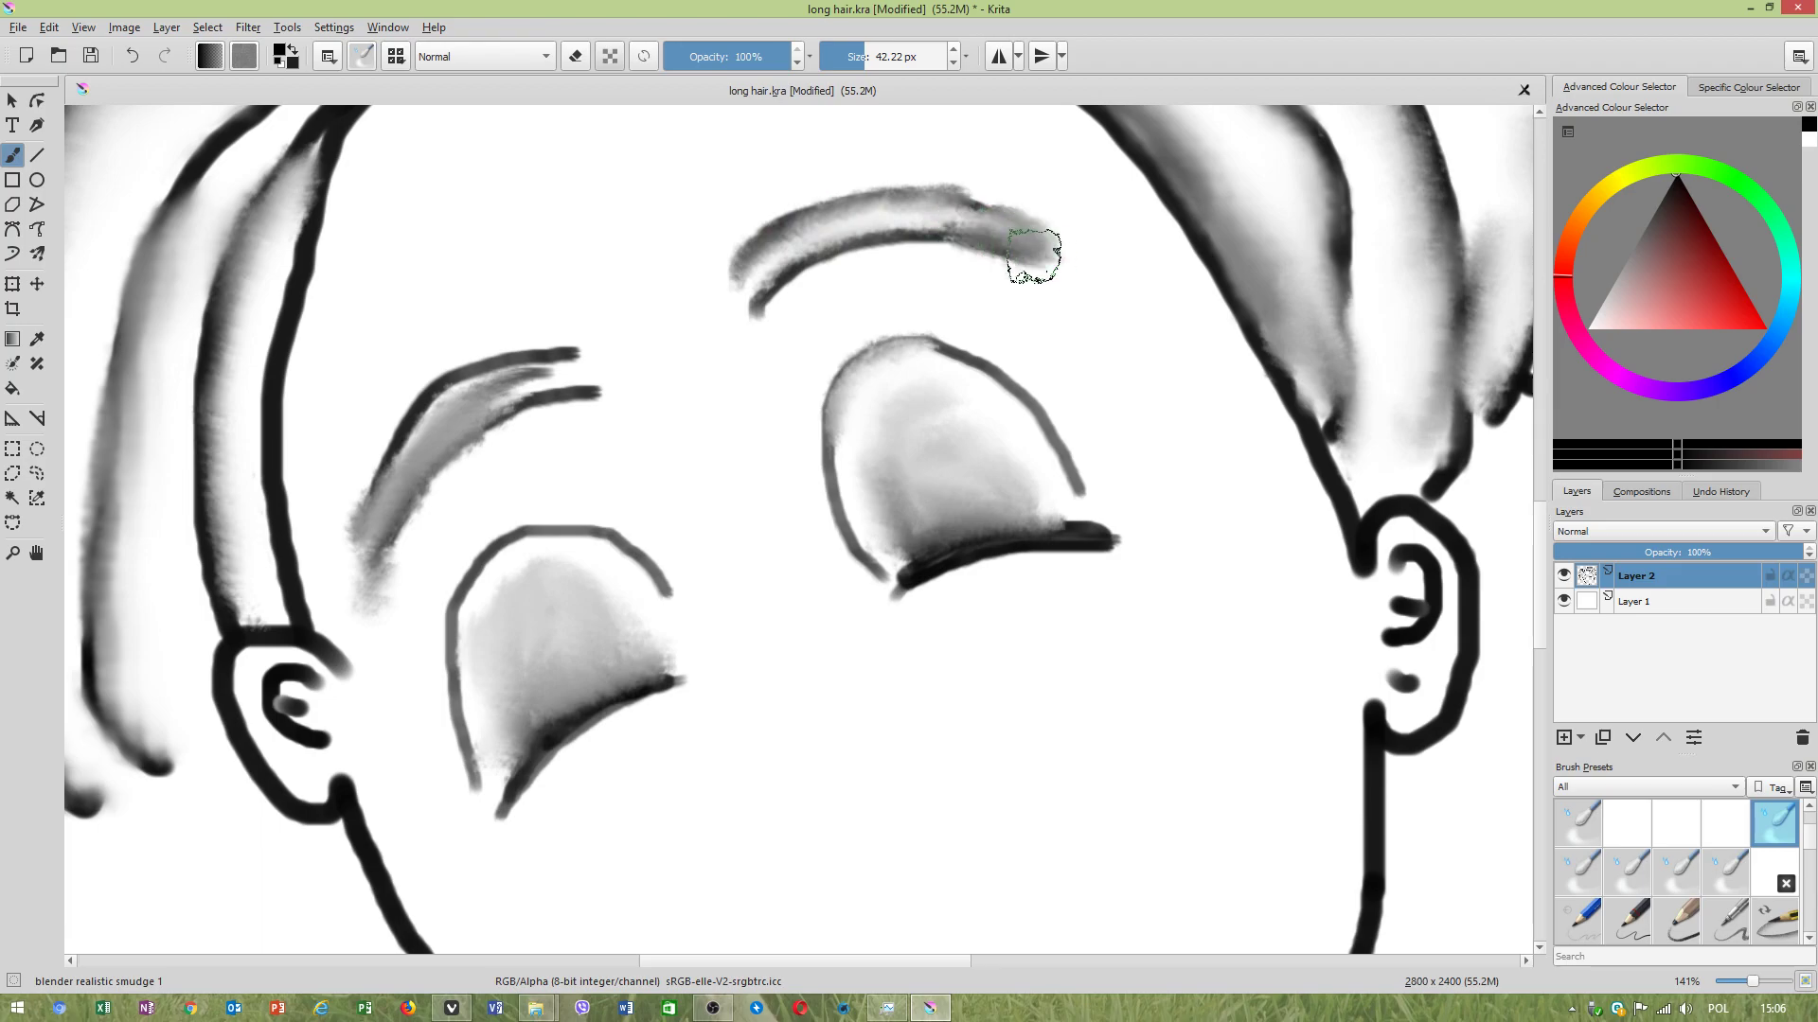
left_click_drag(536, 375, 570, 373)
left_click_drag(423, 426, 486, 398)
scroll(637, 456, "down", 1)
scroll(632, 500, "up", 1)
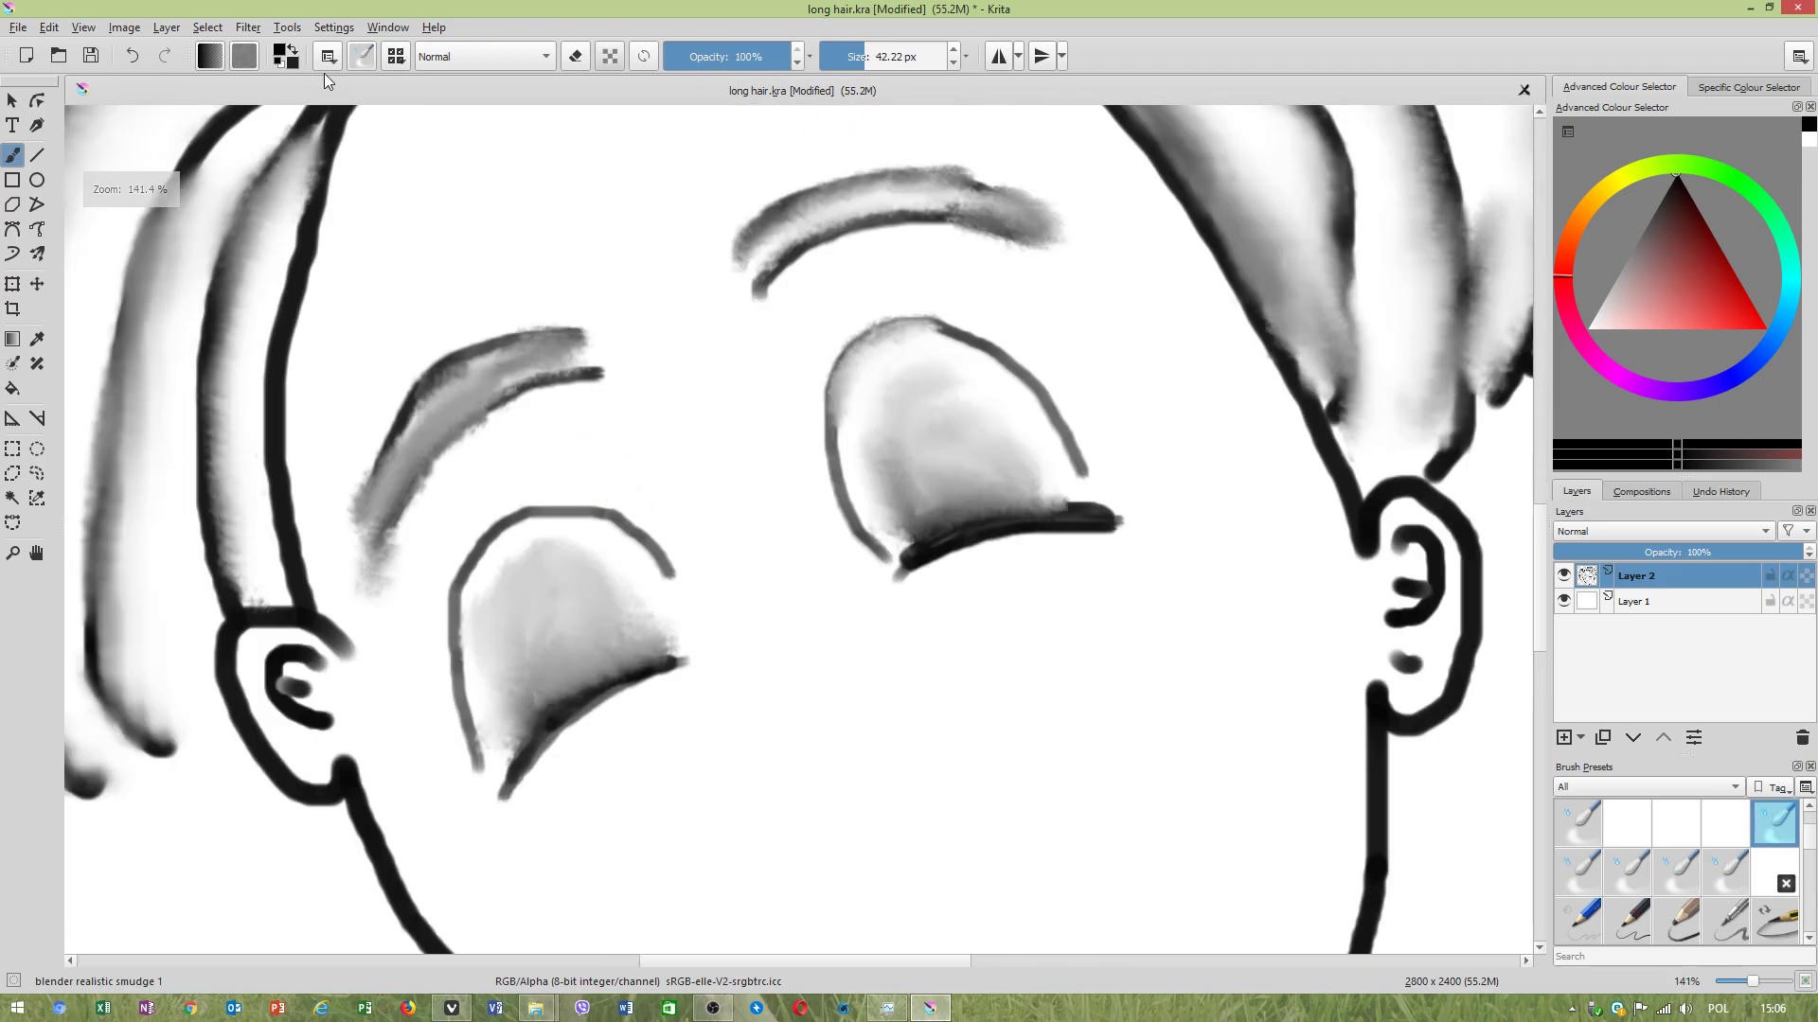
Browse the brush presets and switch back to the wet_paint_harsh brush.
left_click(398, 57)
left_click_drag(793, 210, 812, 447)
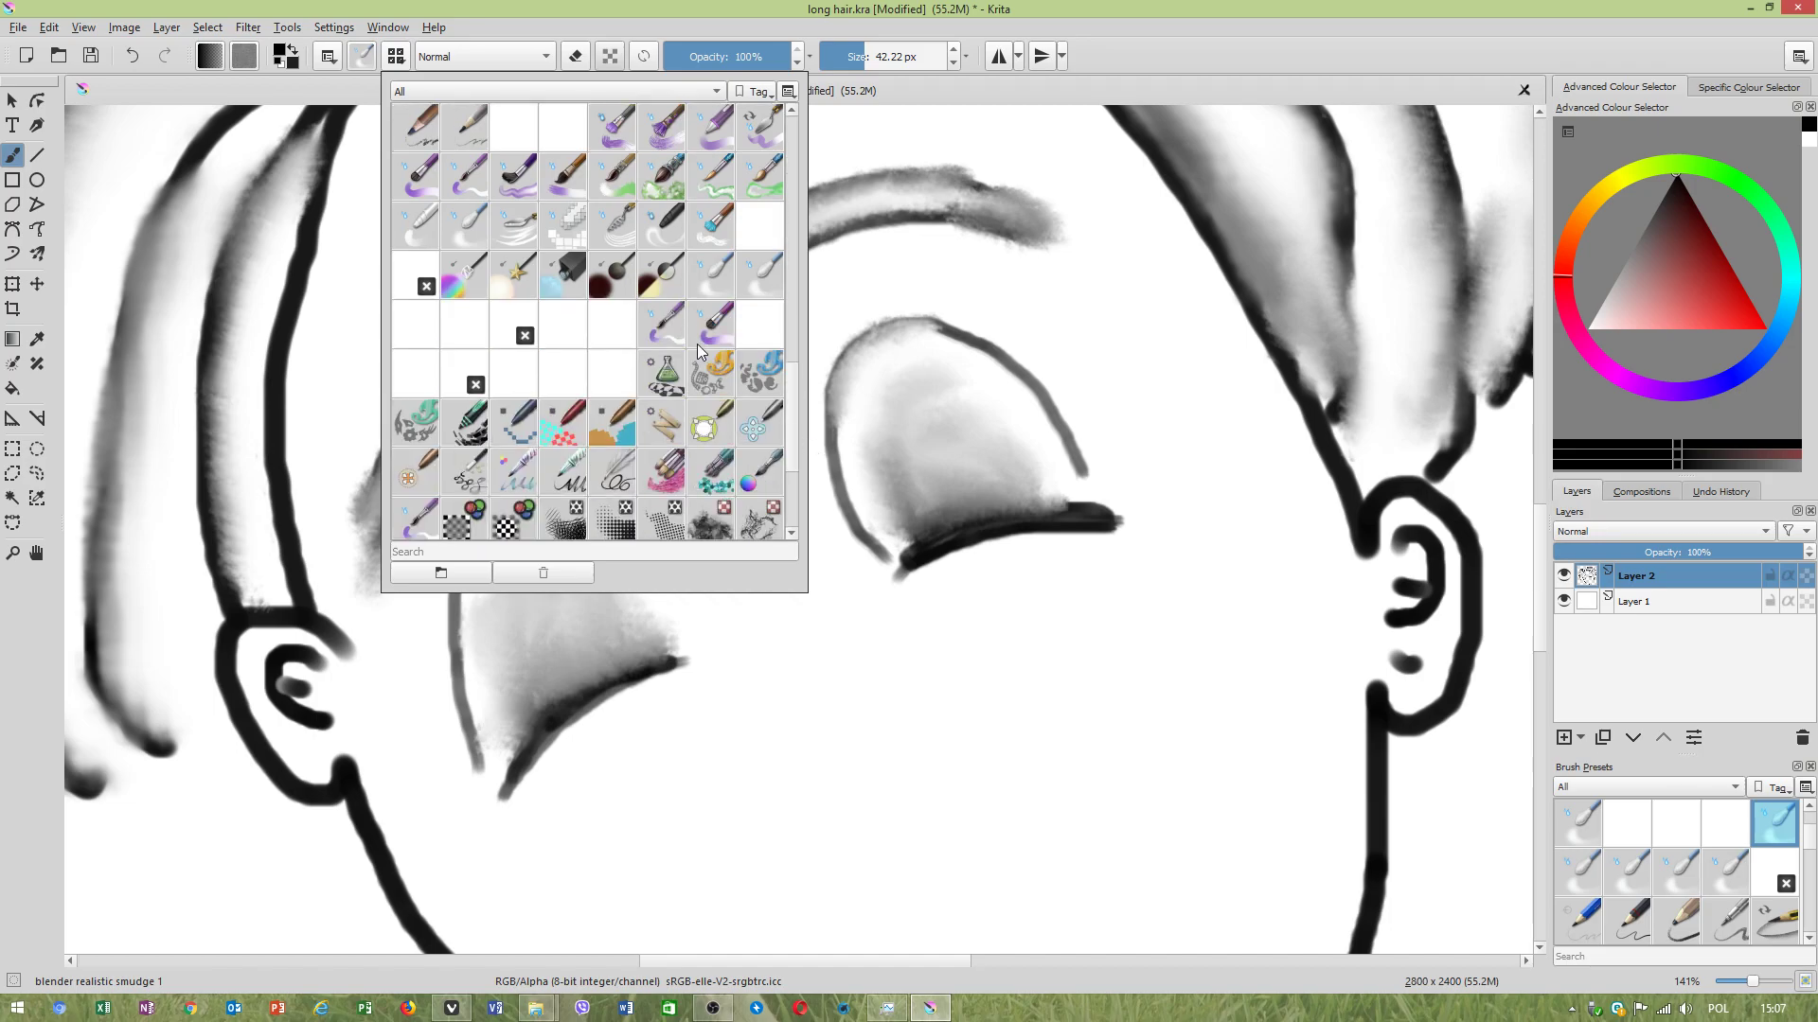
mouse_move(666, 333)
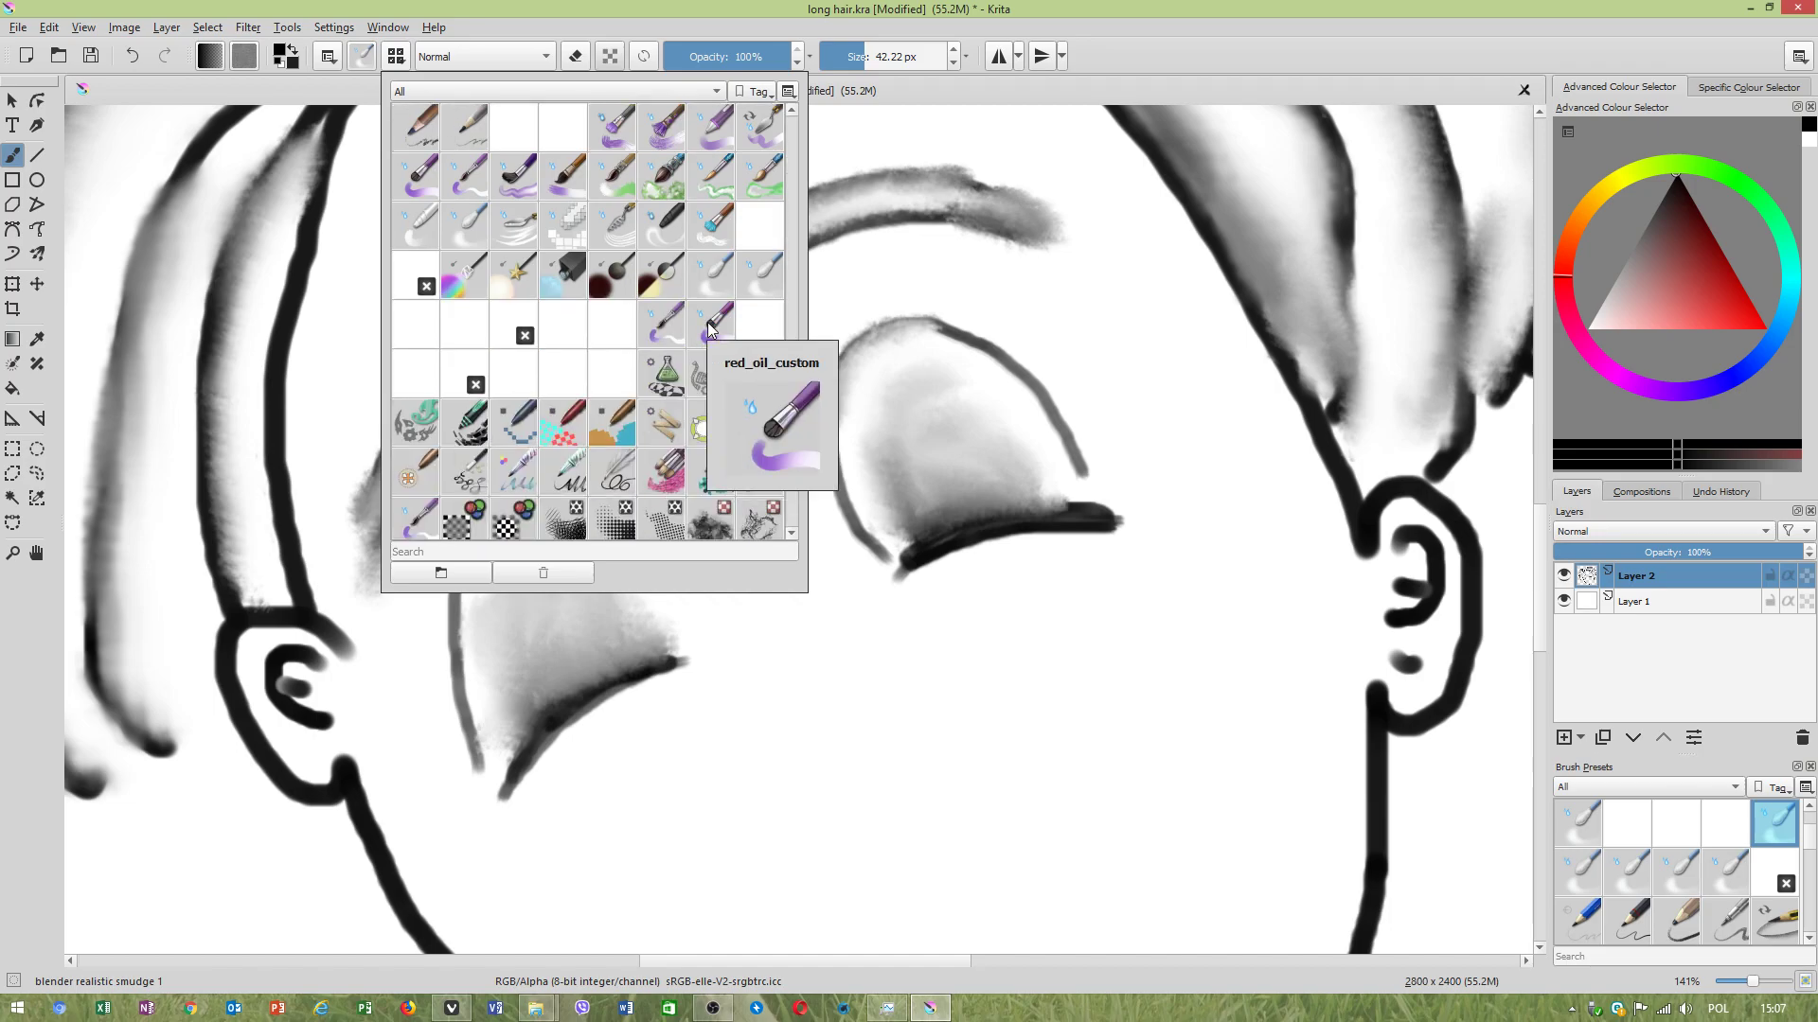
mouse_move(692, 272)
mouse_move(466, 173)
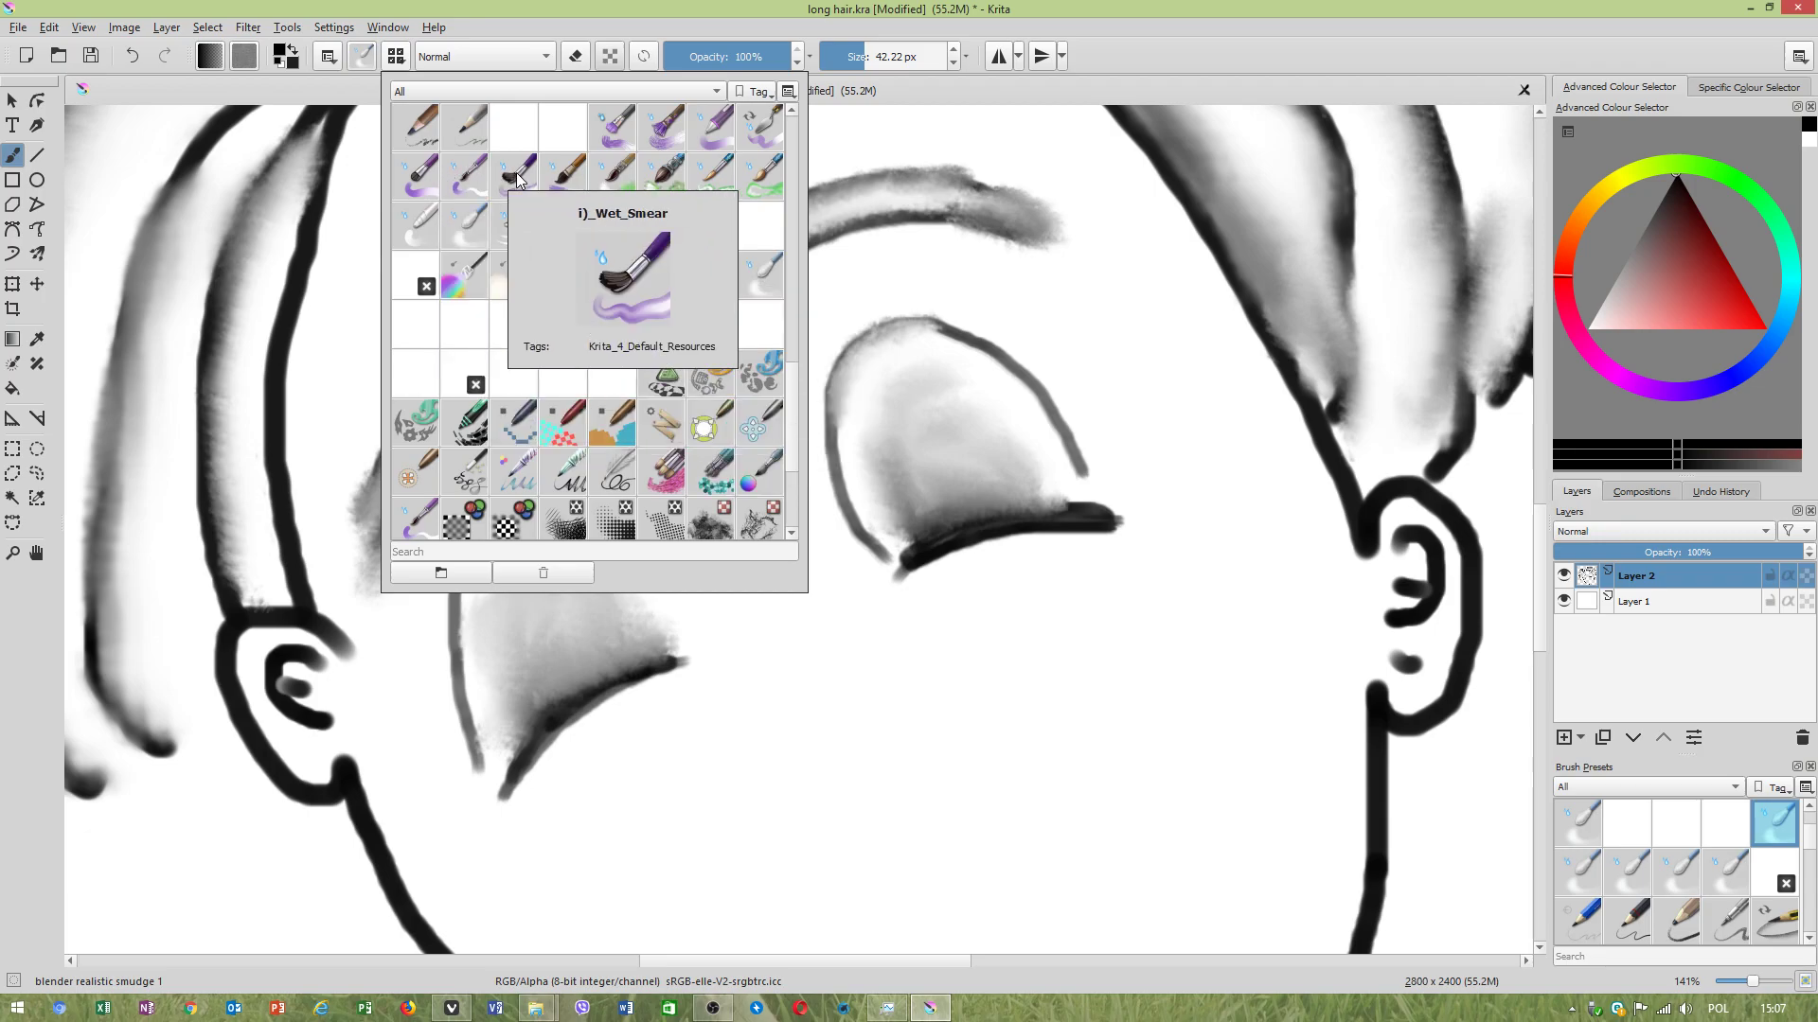
mouse_move(793, 415)
left_mouse_down()
mouse_move(794, 451)
mouse_move(792, 255)
left_mouse_up()
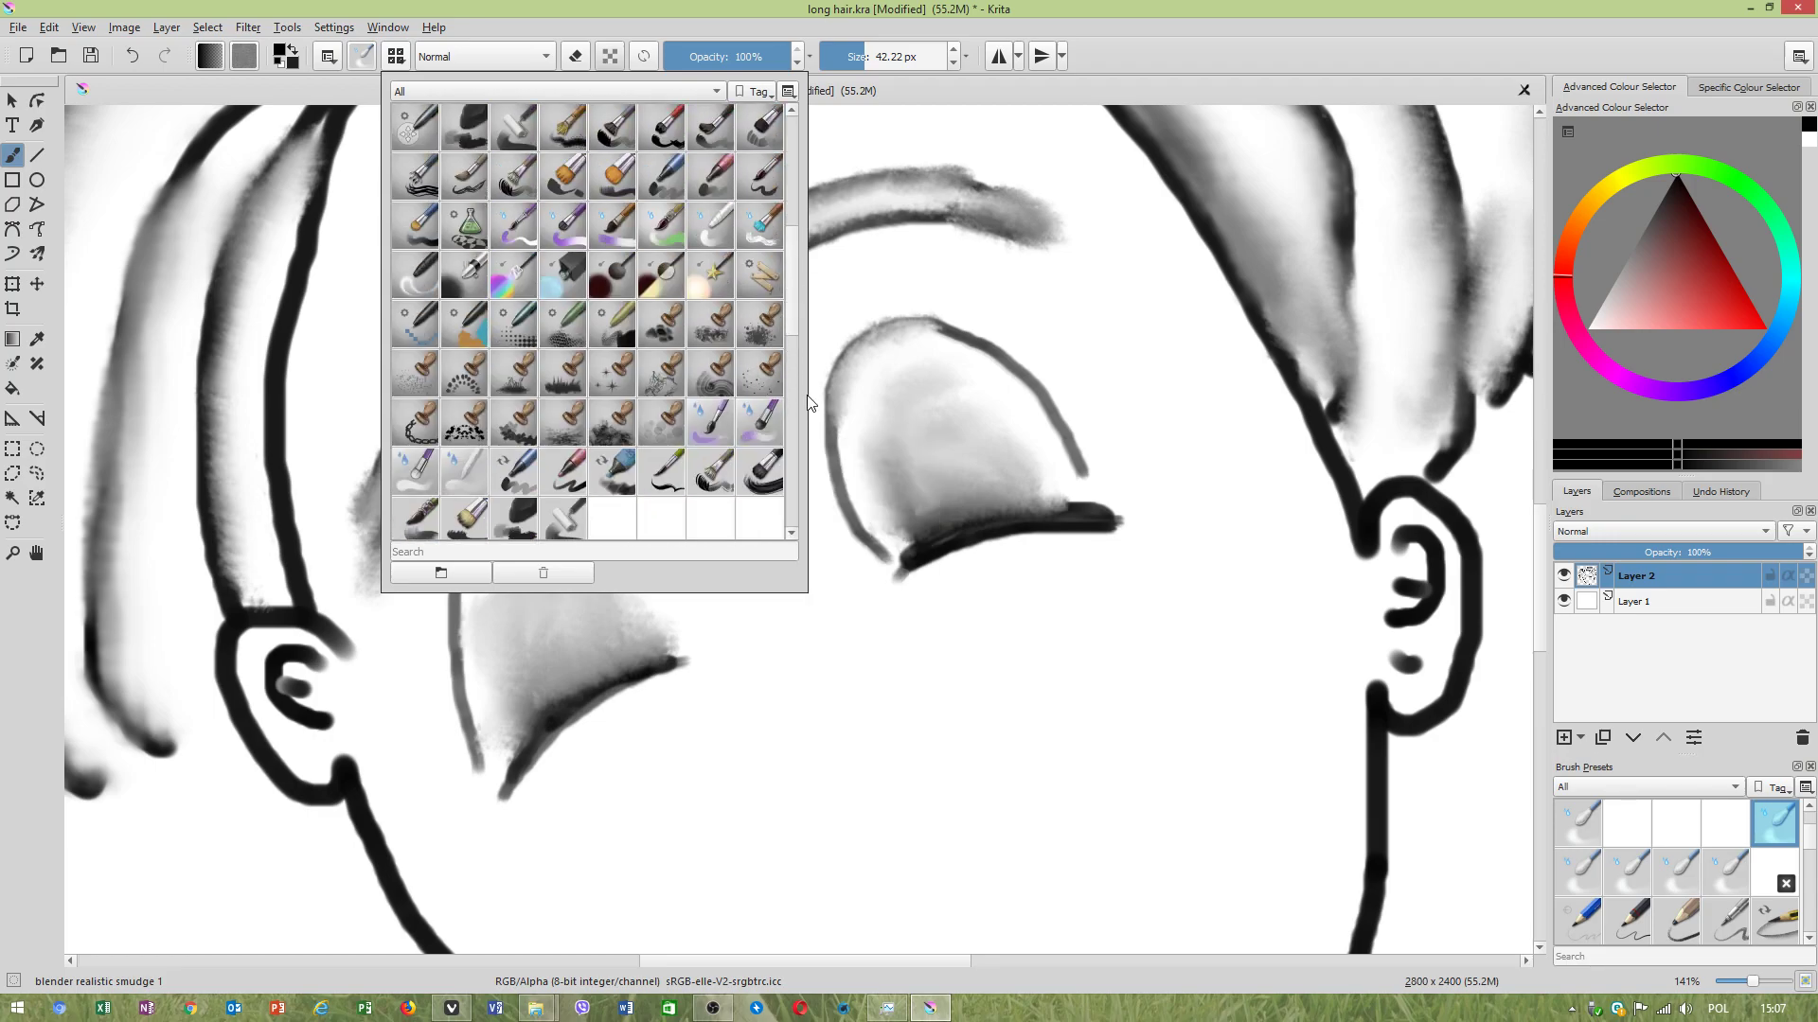
left_click_drag(796, 282, 794, 247)
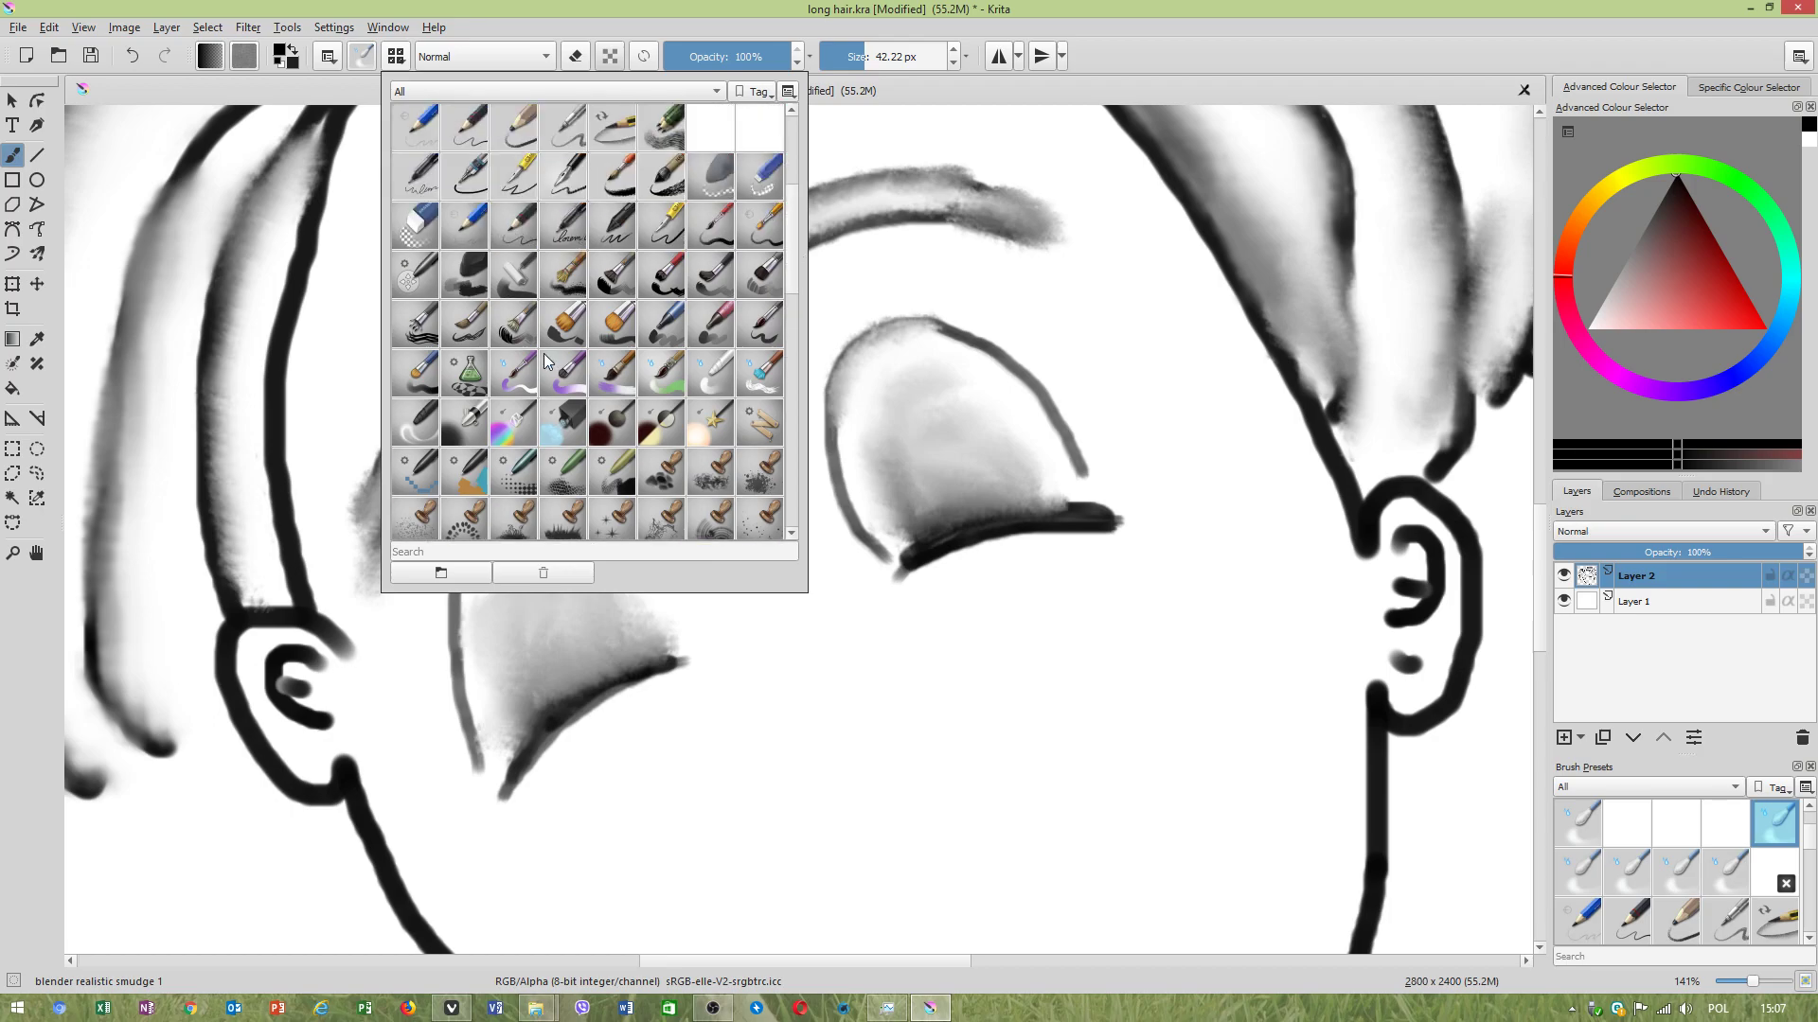
mouse_move(516, 372)
mouse_move(794, 235)
left_mouse_down()
mouse_move(788, 165)
mouse_move(799, 370)
left_mouse_up()
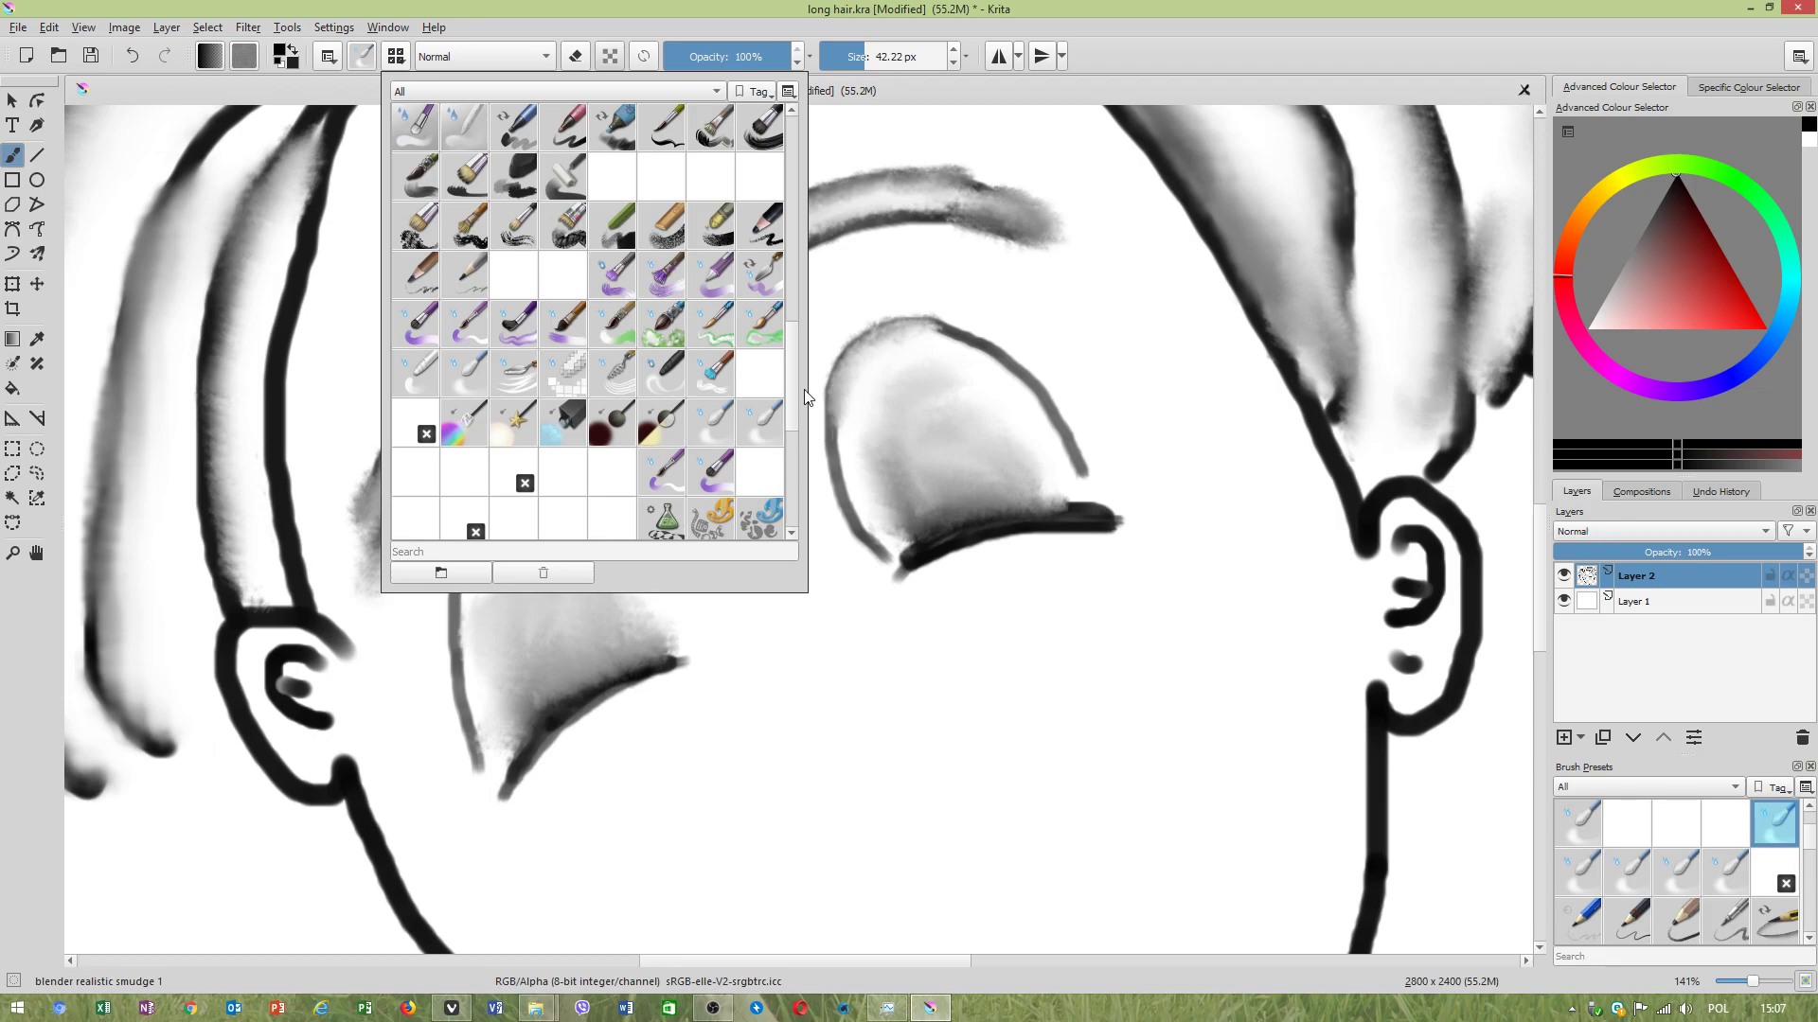
scroll(696, 299, "down", 4)
mouse_move(663, 268)
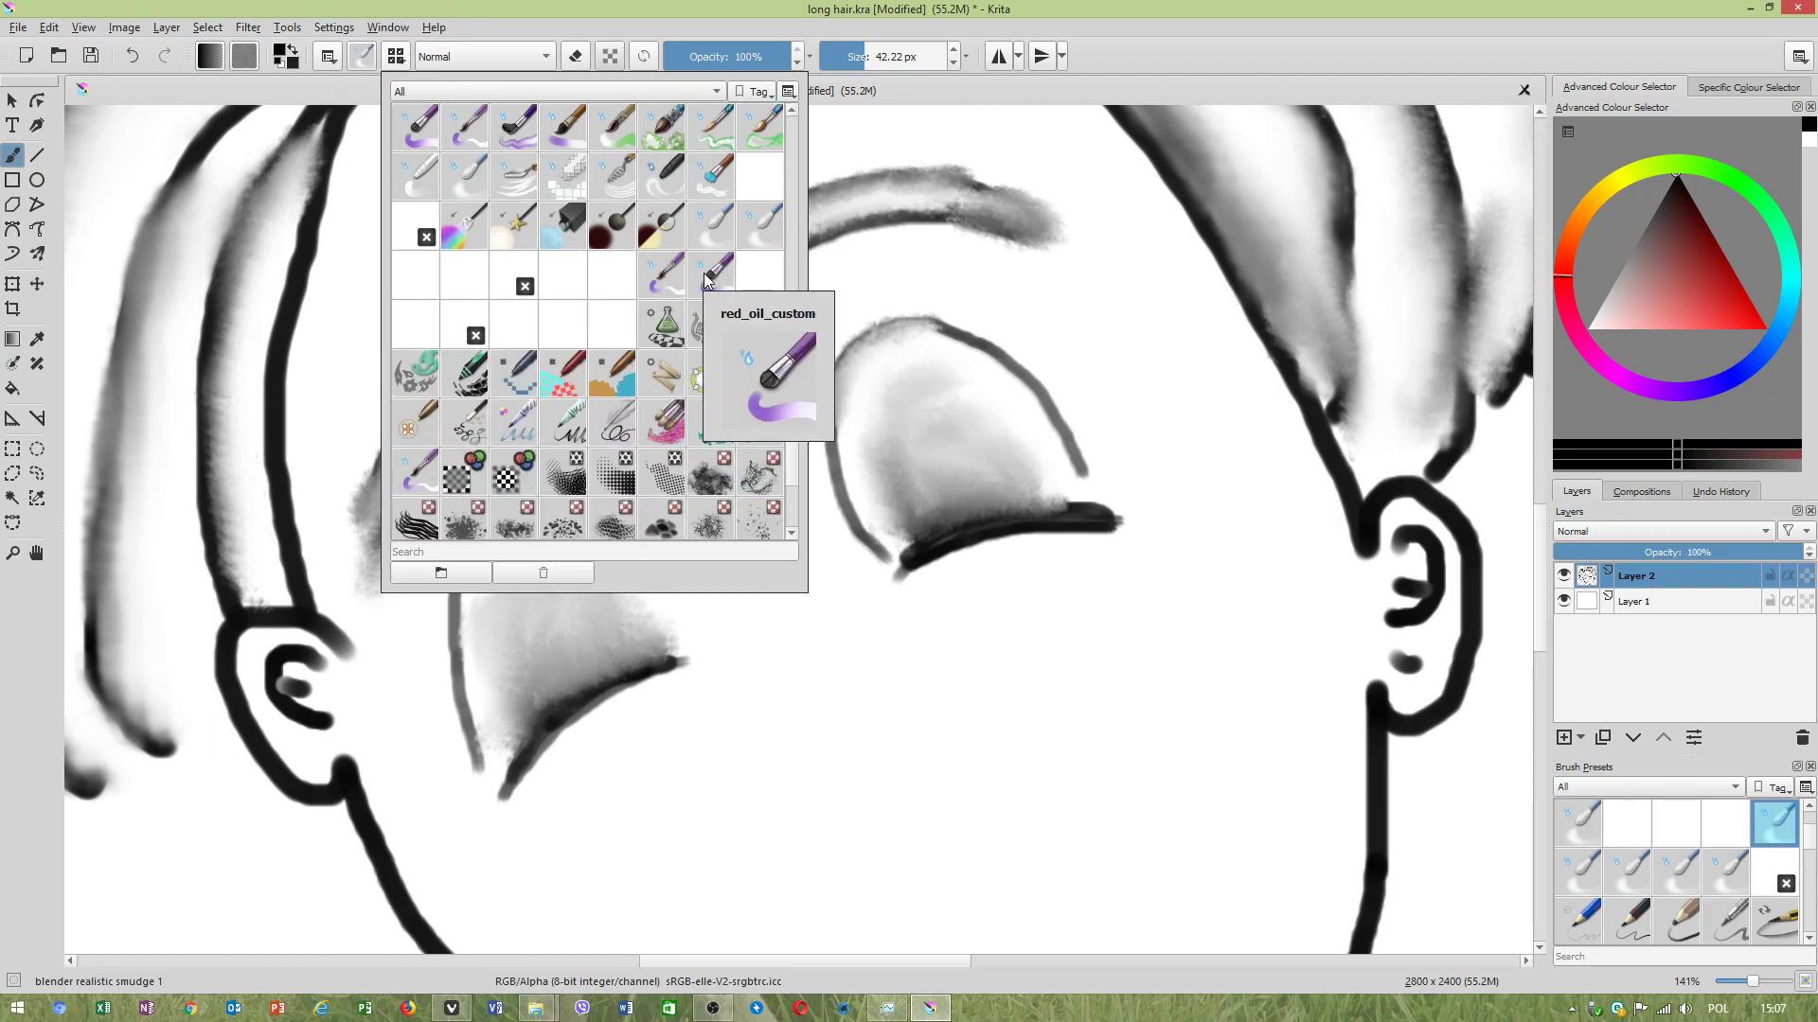
scroll(793, 392, "down", 2)
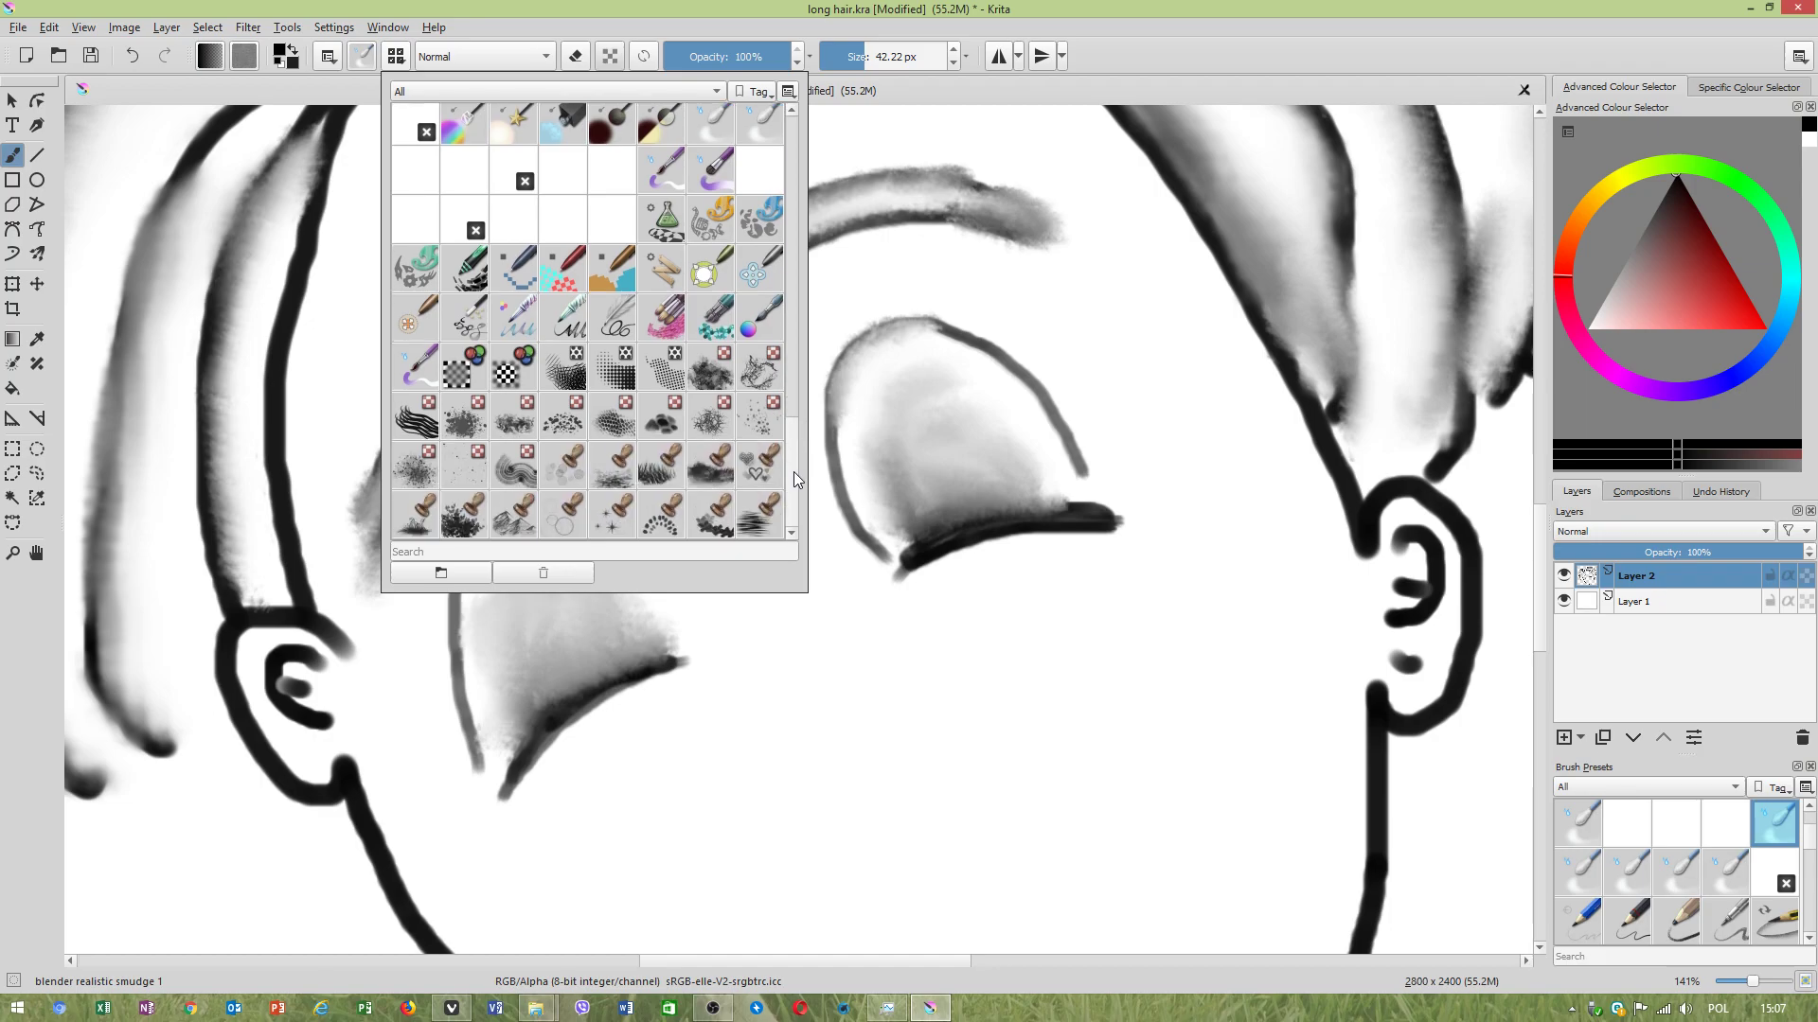
left_click(409, 368)
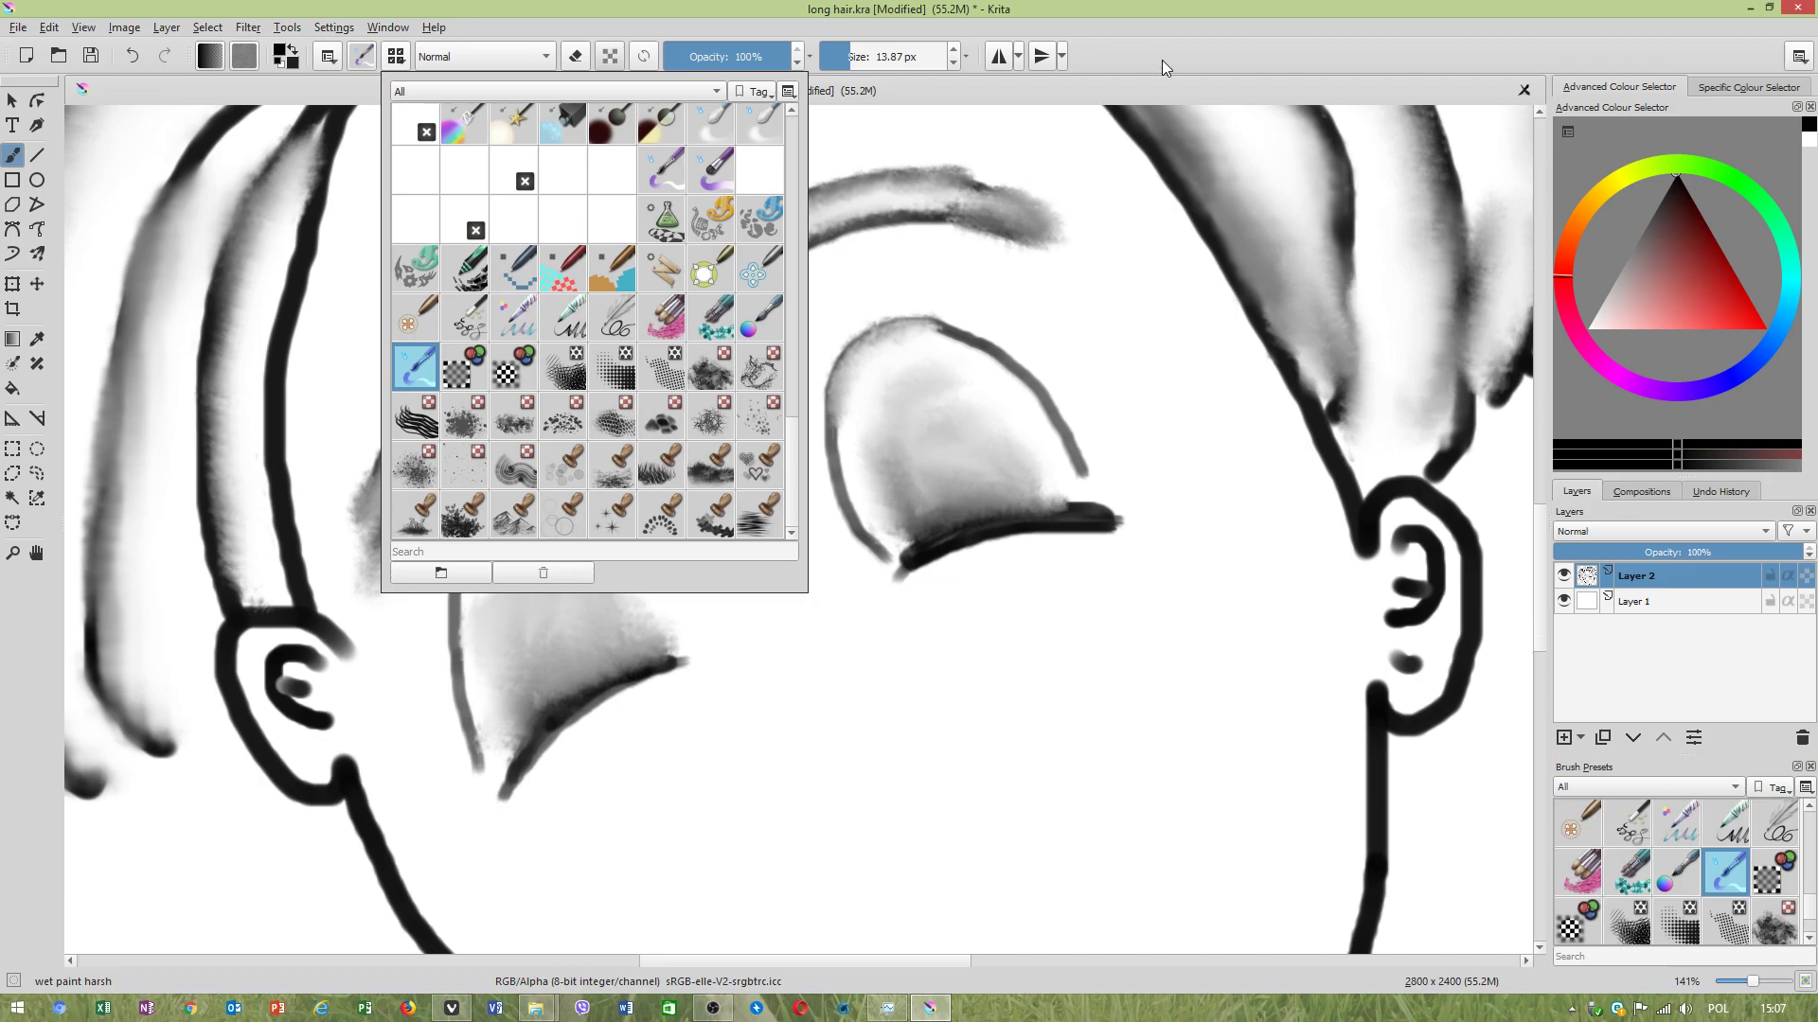
Undo the trial strokes and retrace the right eye's arched lid outline from its peak down the inner side with a darker line.
left_click(917, 398)
mouse_move(841, 426)
left_mouse_down()
mouse_move(856, 357)
mouse_move(919, 337)
mouse_move(972, 353)
mouse_move(901, 322)
mouse_move(856, 348)
mouse_move(833, 405)
mouse_move(864, 535)
left_mouse_up()
key("ctrl+z")
key("ctrl+z")
mouse_move(945, 328)
left_mouse_down()
mouse_move(885, 324)
mouse_move(843, 372)
mouse_move(823, 423)
mouse_move(858, 537)
left_mouse_up()
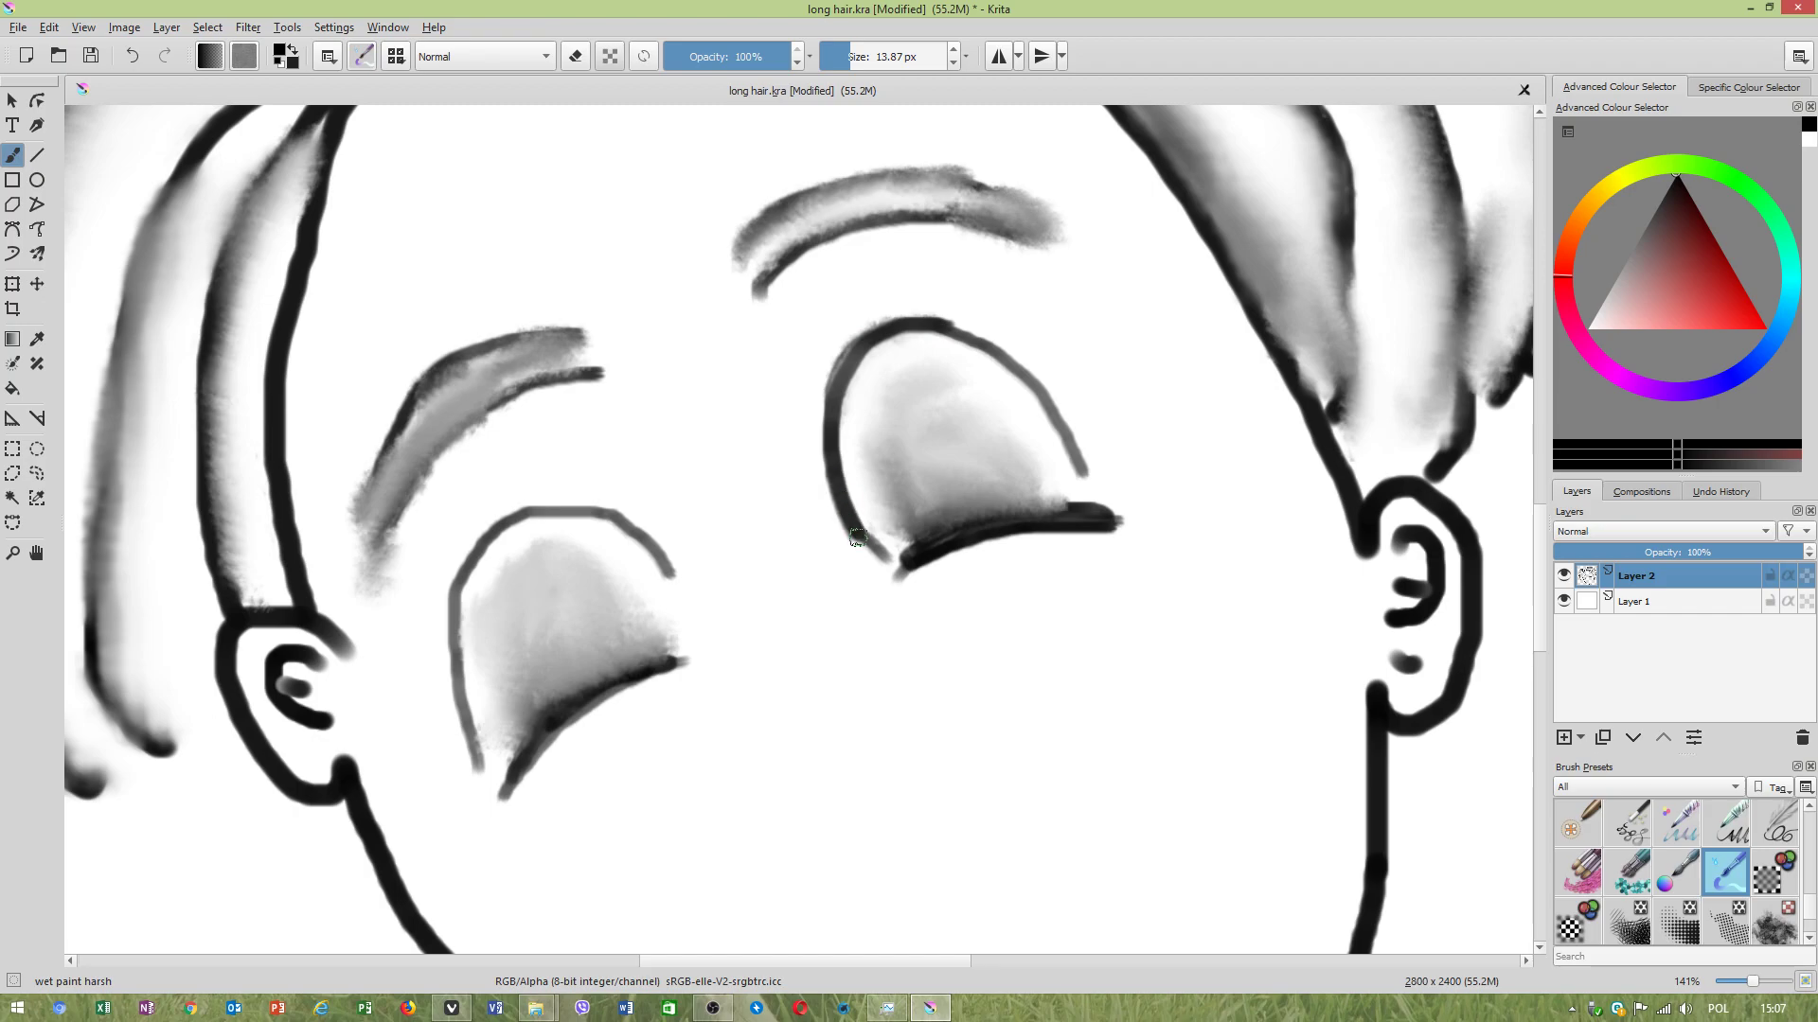
Set the brush size to 9.87 px and draw hair strokes along the right eyebrow.
left_click(954, 63)
mouse_move(923, 189)
left_mouse_down()
mouse_move(837, 220)
mouse_move(794, 210)
mouse_move(751, 250)
left_mouse_up()
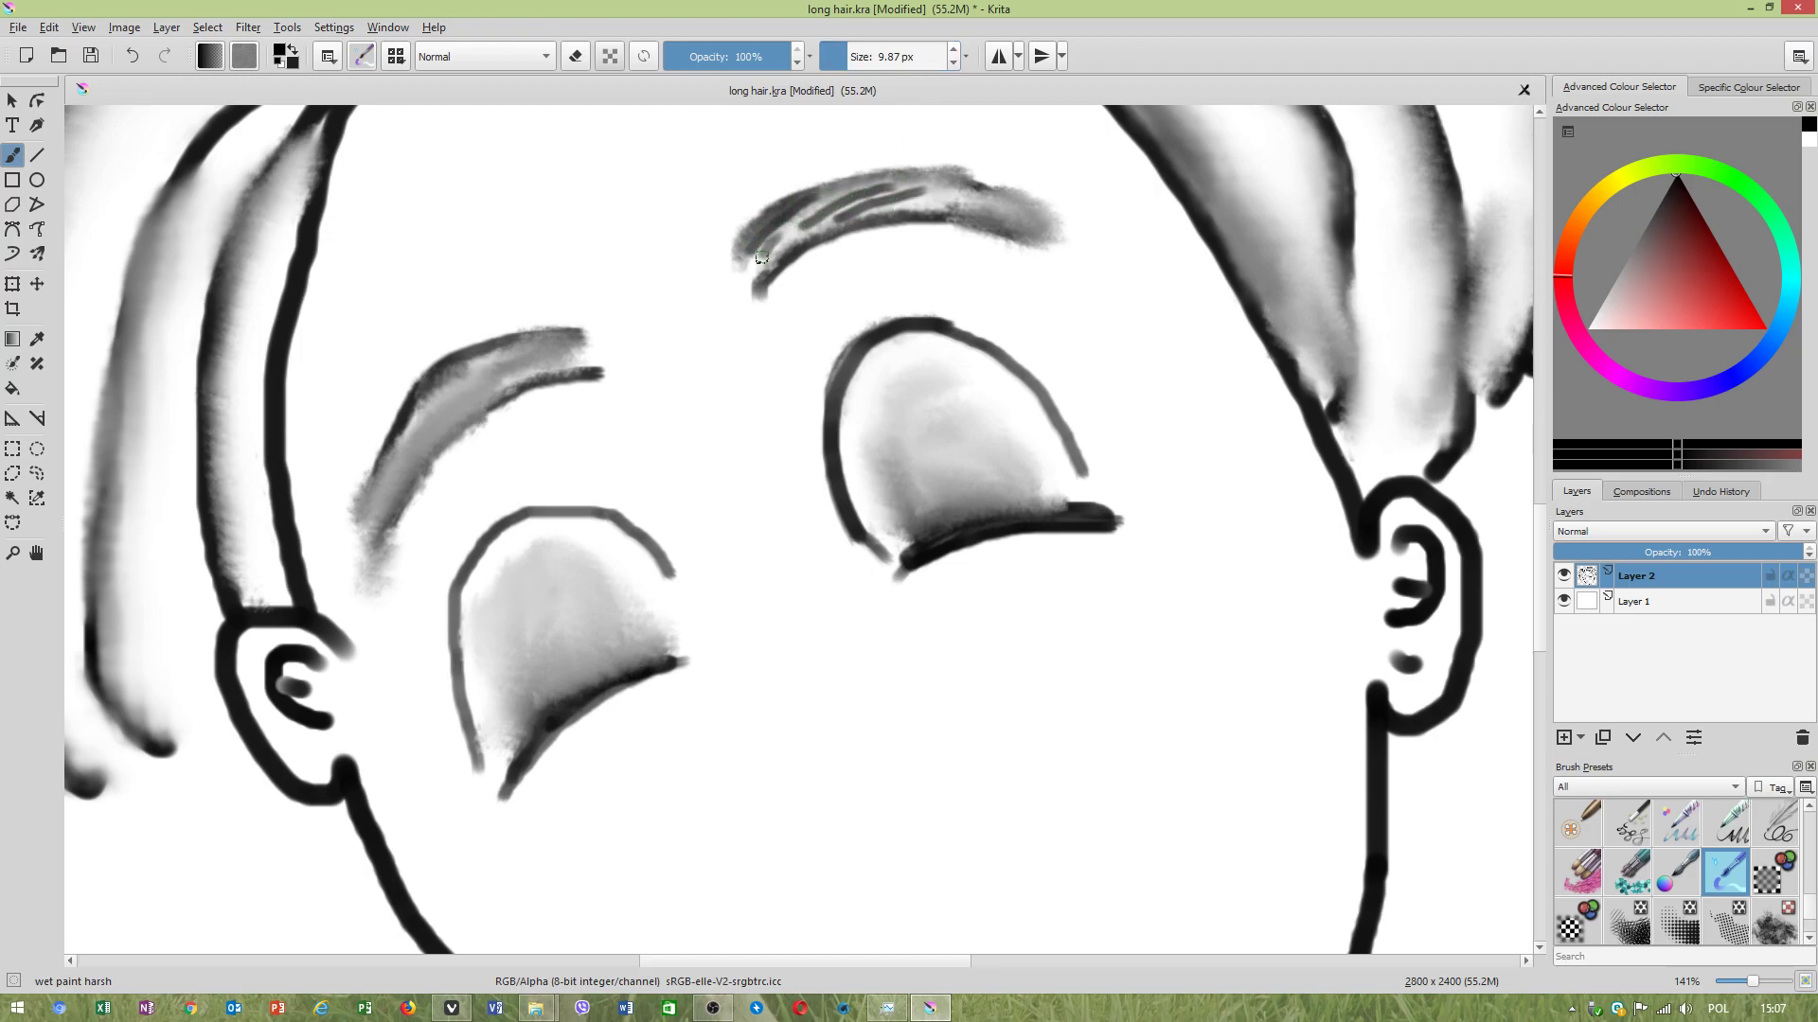
mouse_move(888, 198)
left_mouse_down()
mouse_move(985, 199)
mouse_move(1052, 247)
left_mouse_up()
Draw dark hair strokes along the left eyebrow from its inner end to its outer tip.
left_click_drag(512, 390, 401, 465)
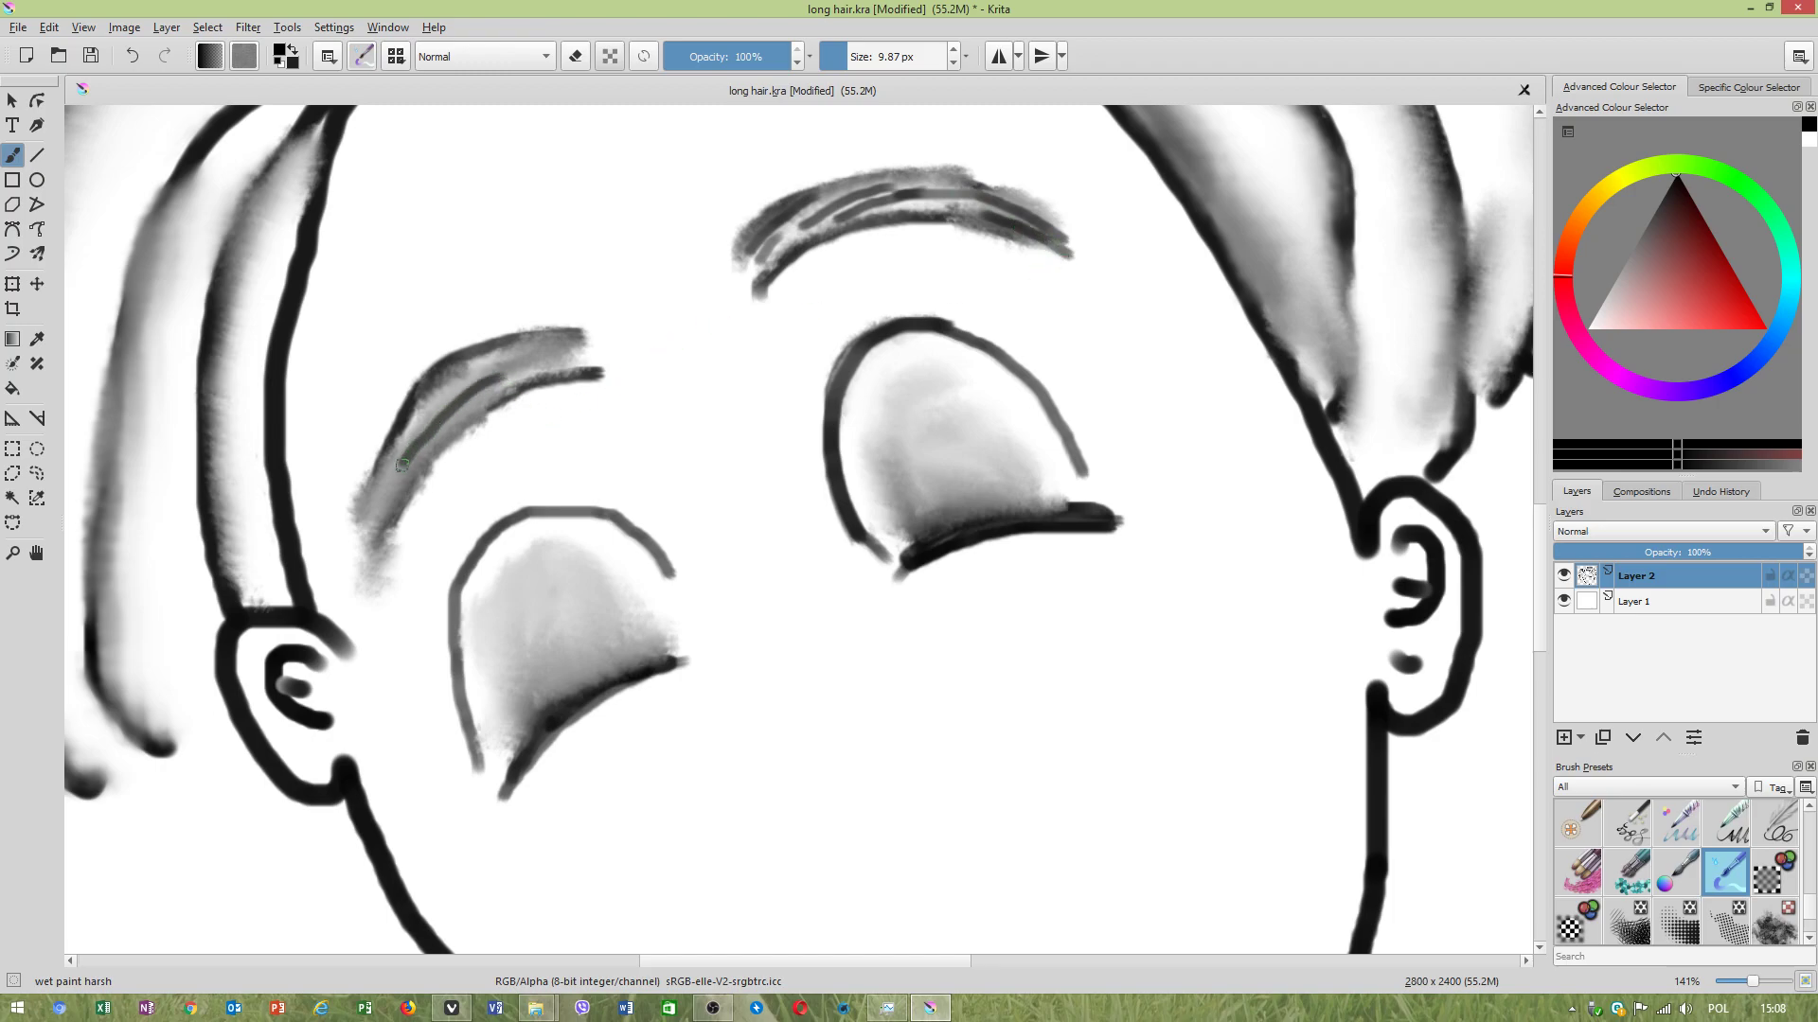
mouse_move(499, 399)
left_mouse_down()
mouse_move(417, 456)
mouse_move(377, 579)
left_mouse_up()
left_click_drag(417, 449, 363, 545)
mouse_move(580, 360)
left_mouse_down()
mouse_move(511, 366)
mouse_move(560, 341)
mouse_move(456, 382)
left_mouse_up()
Examine the shaded eyes and eyebrows against the whole head.
scroll(569, 399, "down", 3)
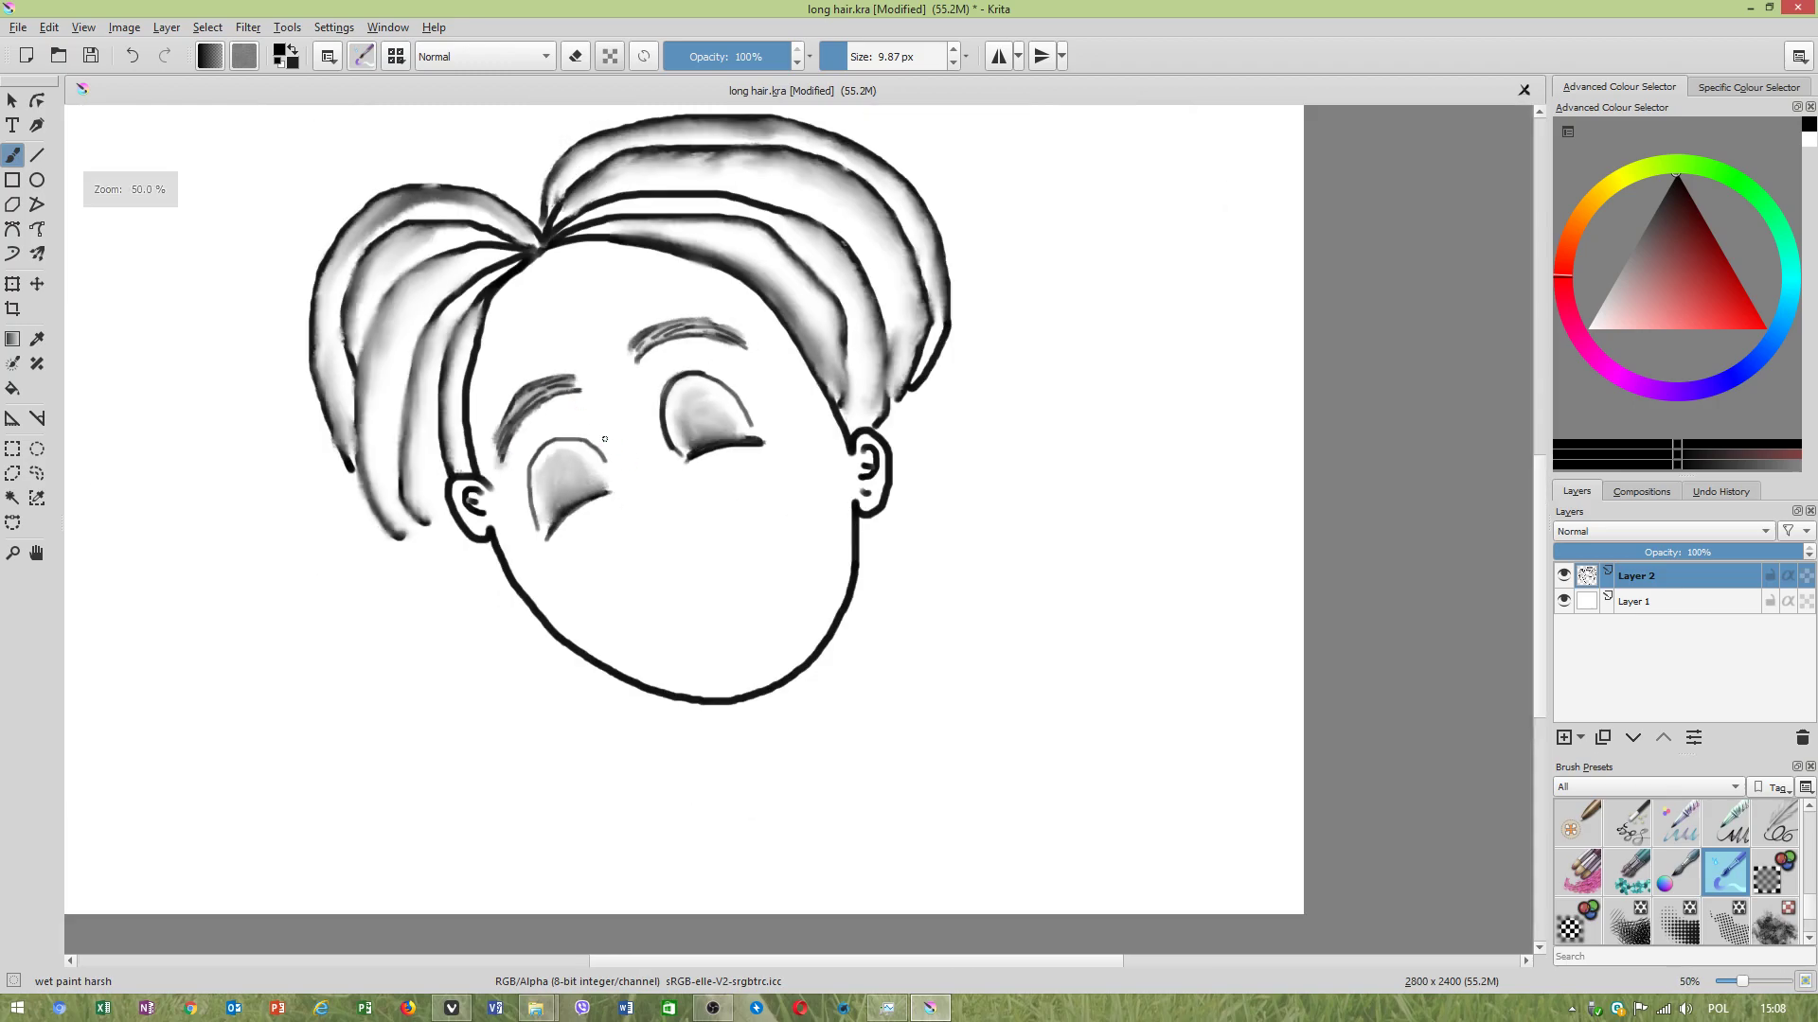
scroll(607, 439, "up", 2)
scroll(607, 439, "down", 2)
scroll(568, 455, "up", 2)
scroll(491, 486, "down", 1)
left_click_drag(536, 436, 663, 412)
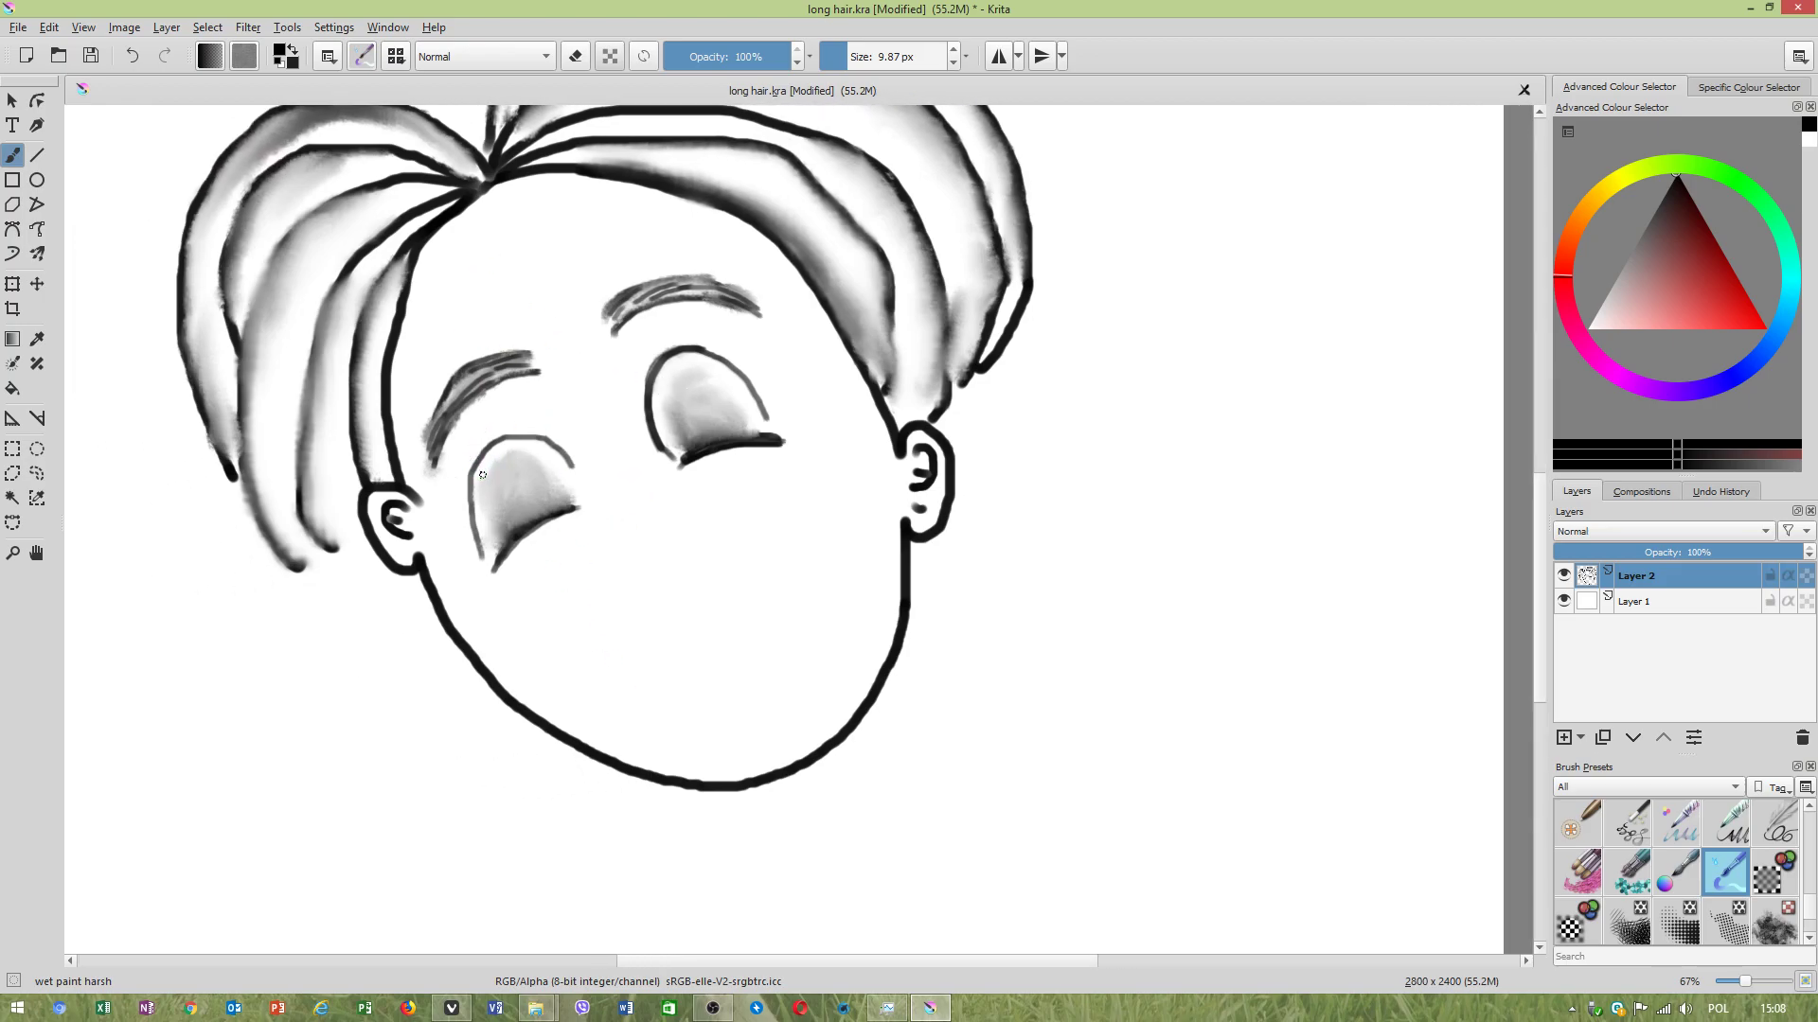
scroll(512, 487, "up", 1)
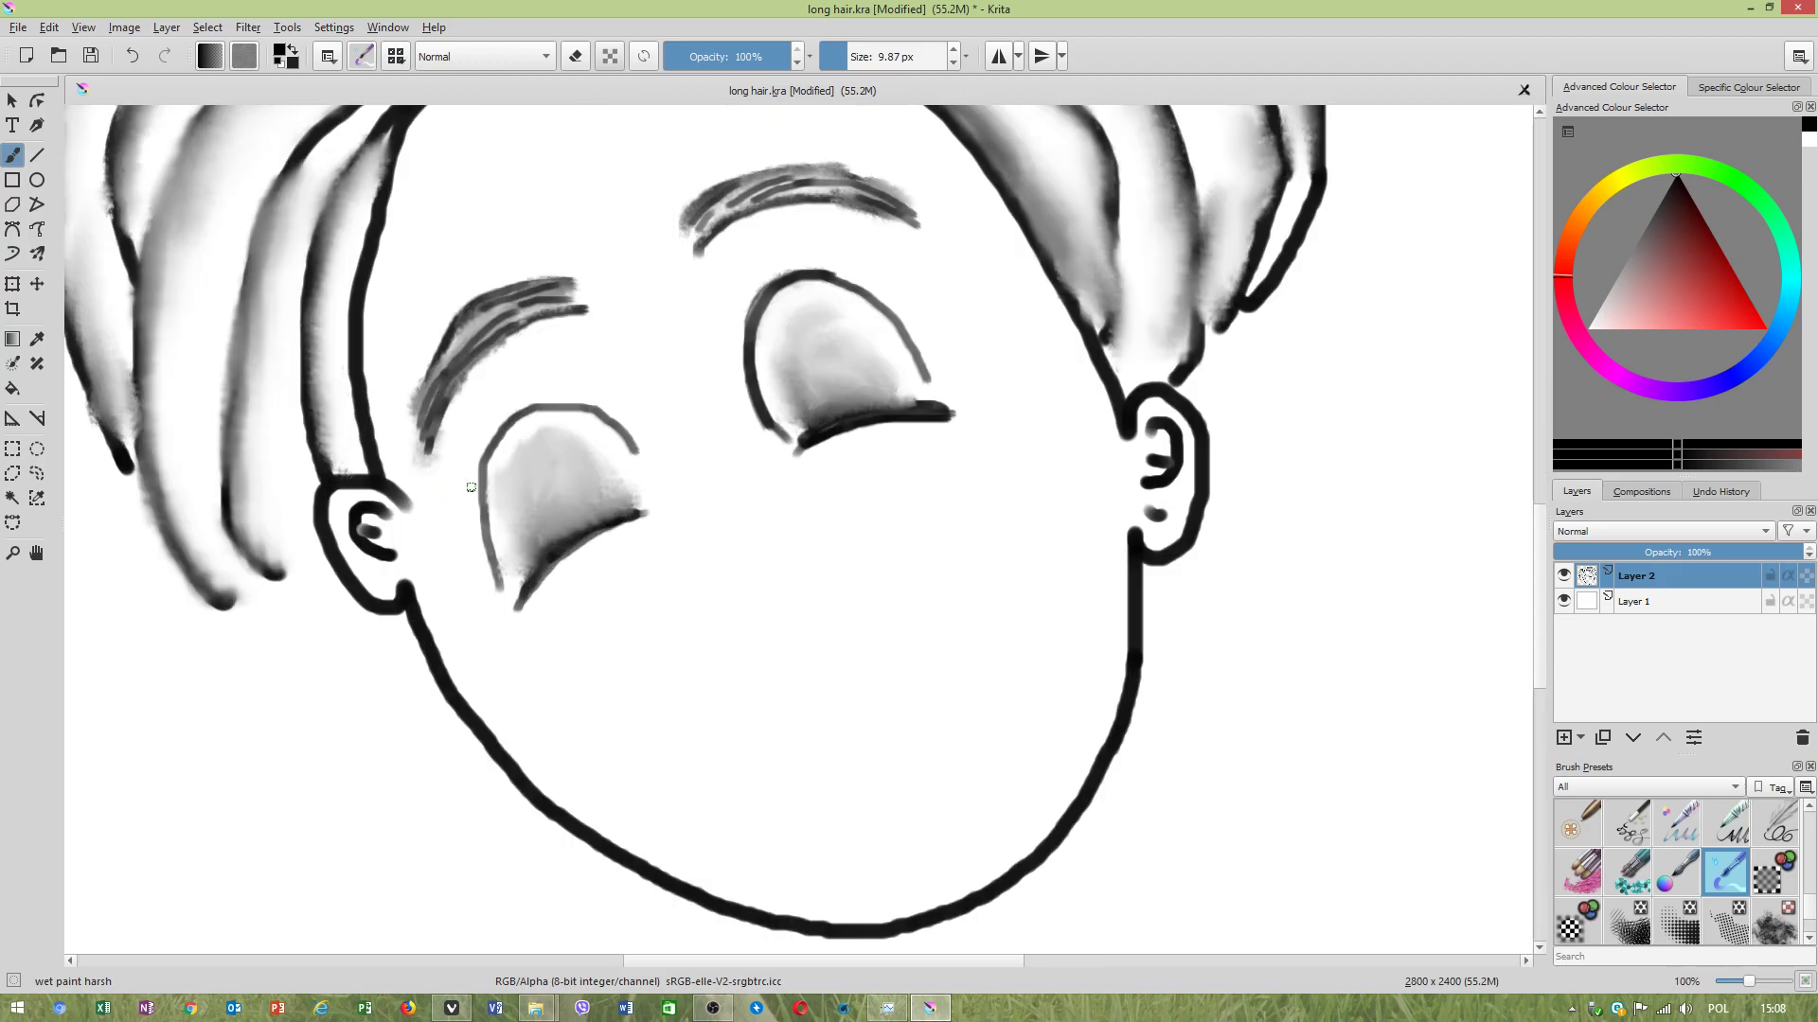
scroll(473, 478, "up", 1)
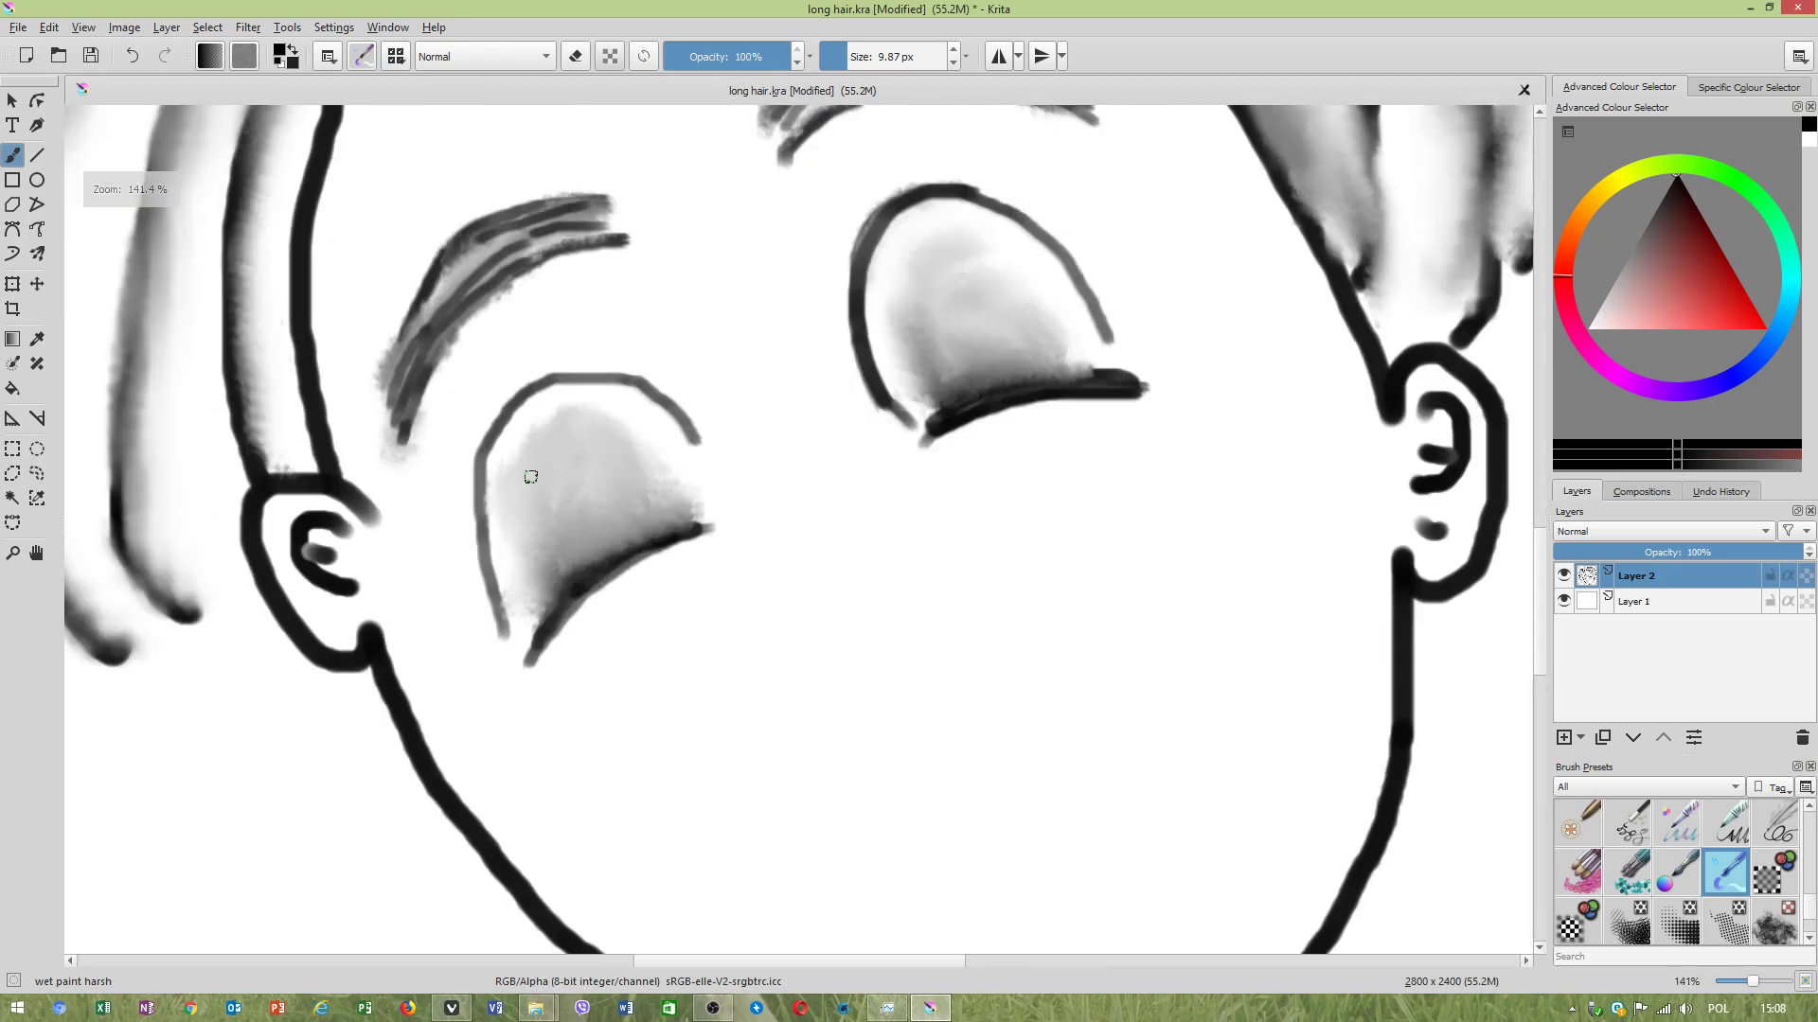
Add a new paint layer above the line art with Multiply blending and 80% opacity.
left_click(1564, 739)
left_click(1599, 530)
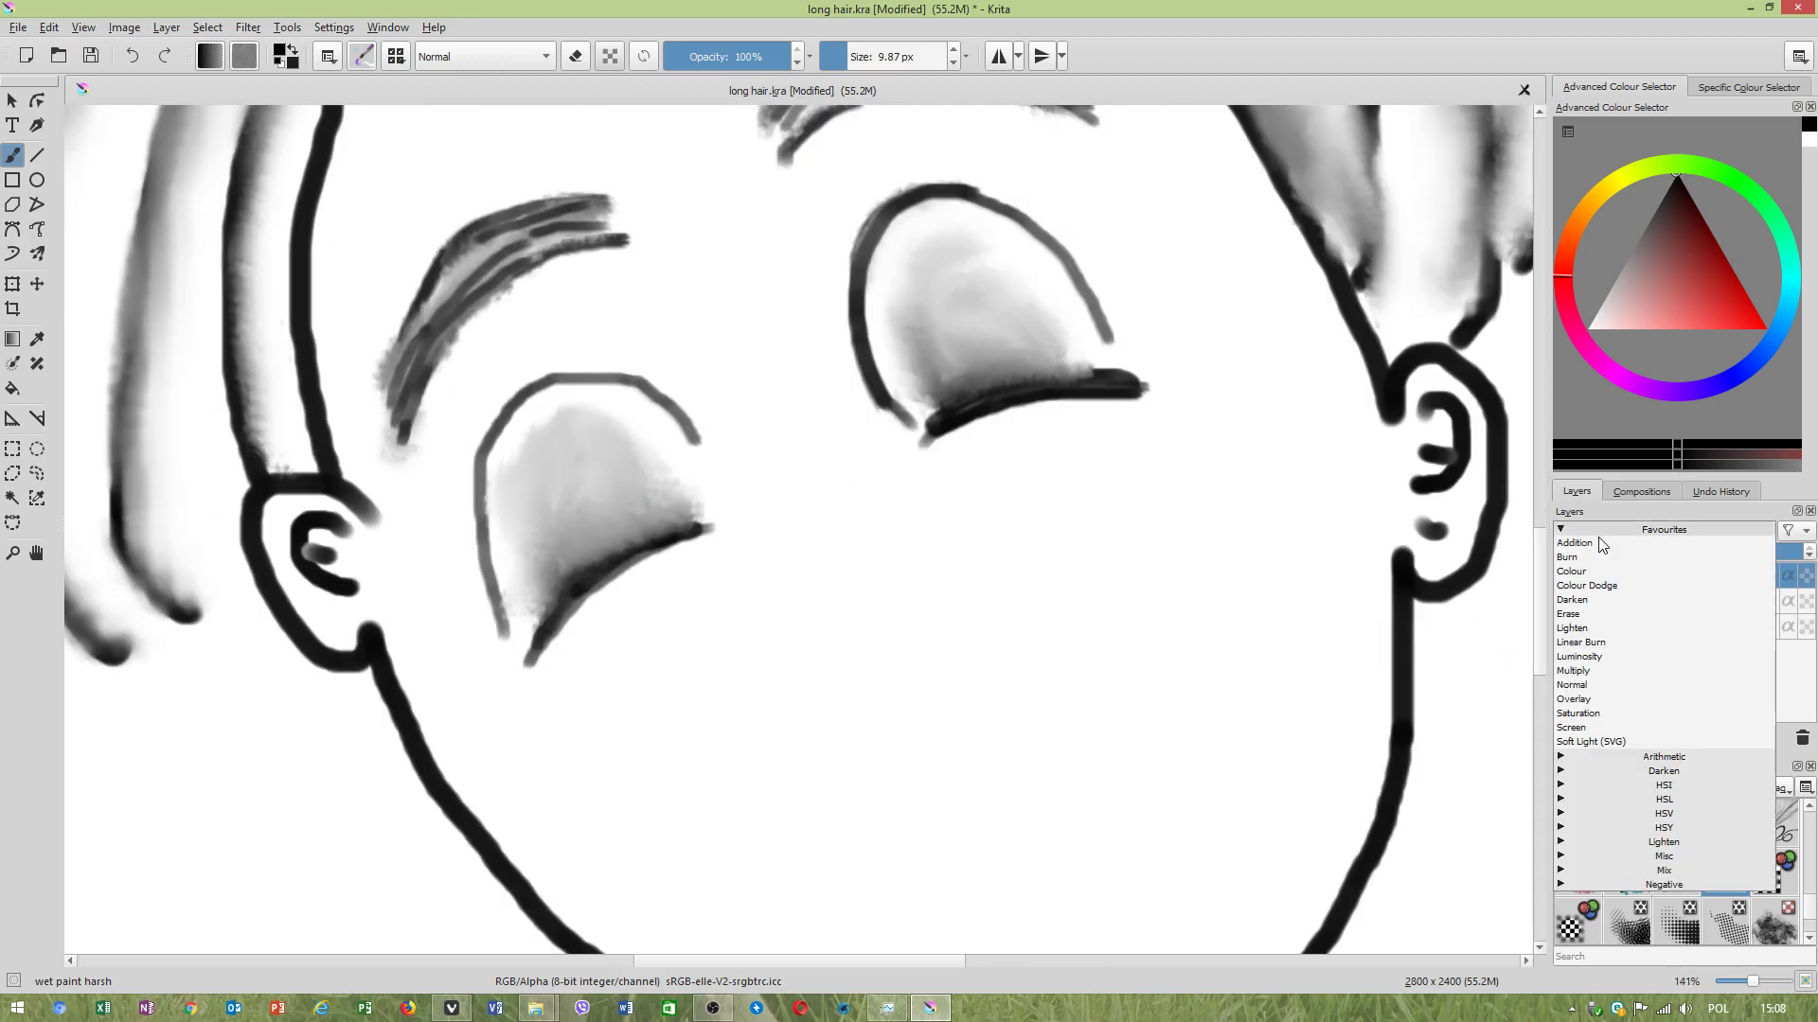
left_click(1588, 672)
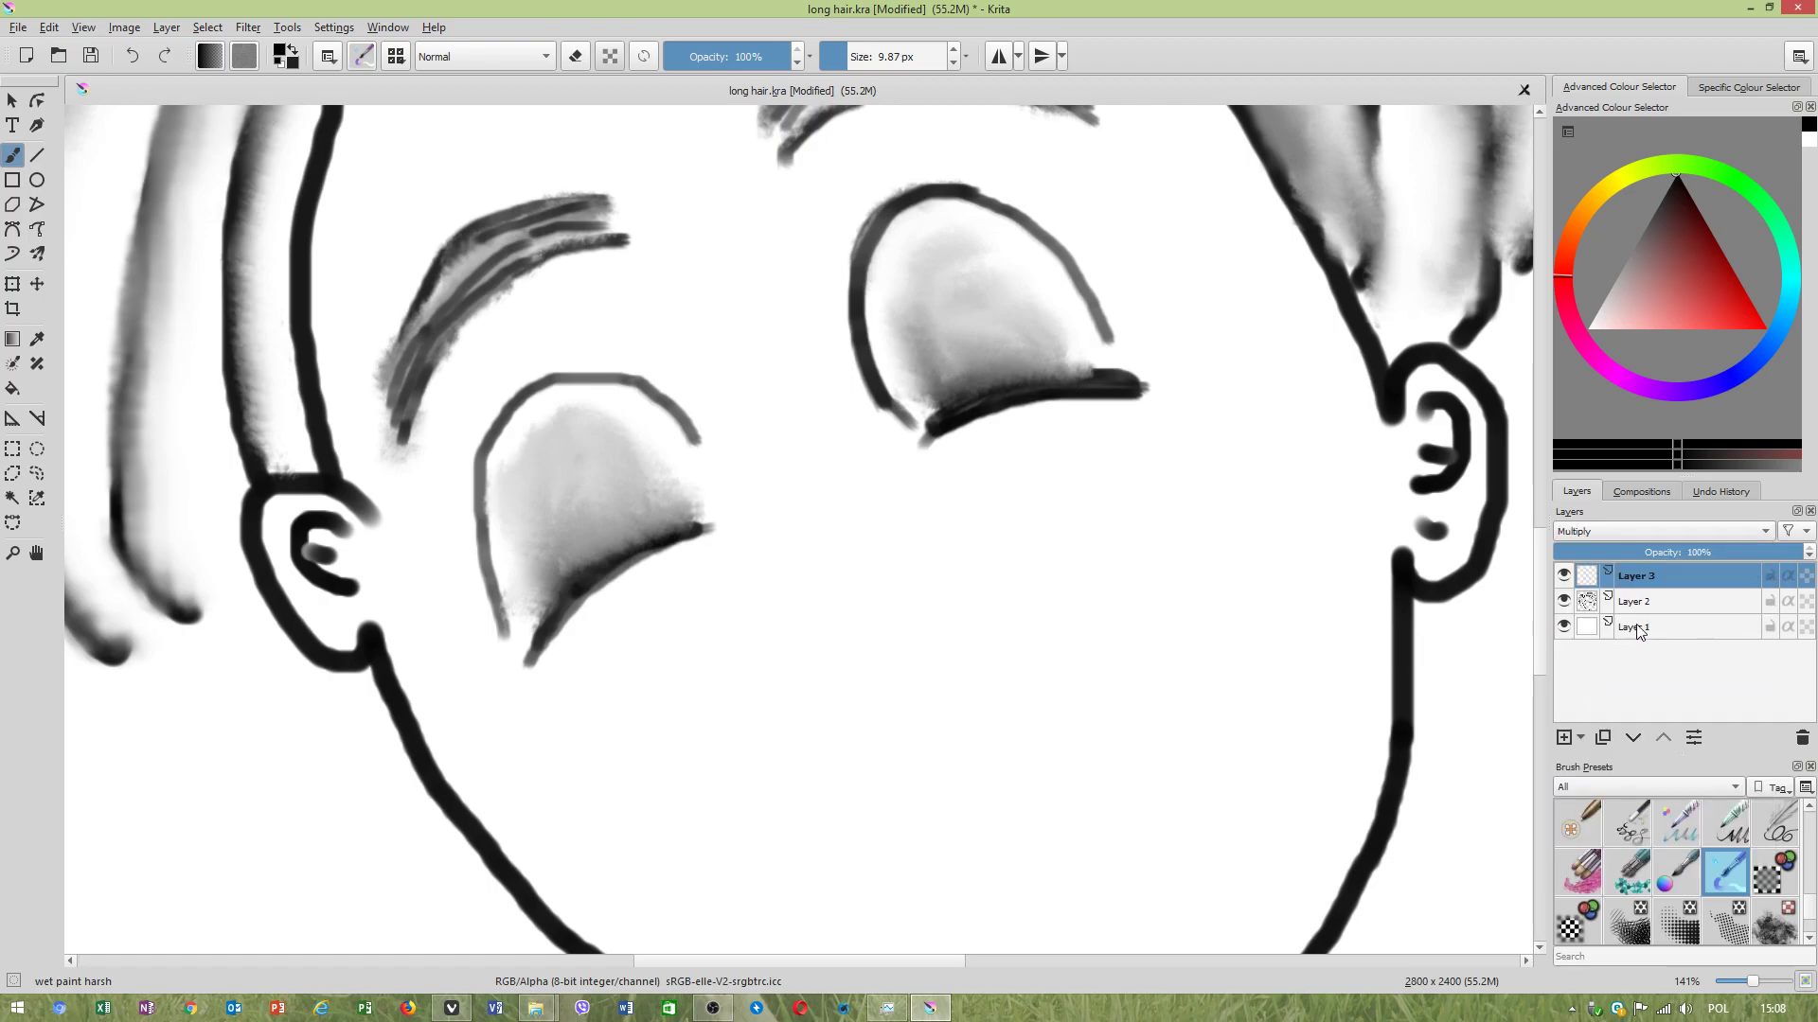
left_click(1753, 554)
Set the wet_paint_harsh brush size to 32.10 px.
mouse_move(477, 452)
left_mouse_down()
mouse_move(493, 391)
mouse_move(473, 455)
left_mouse_up()
right_click(561, 338)
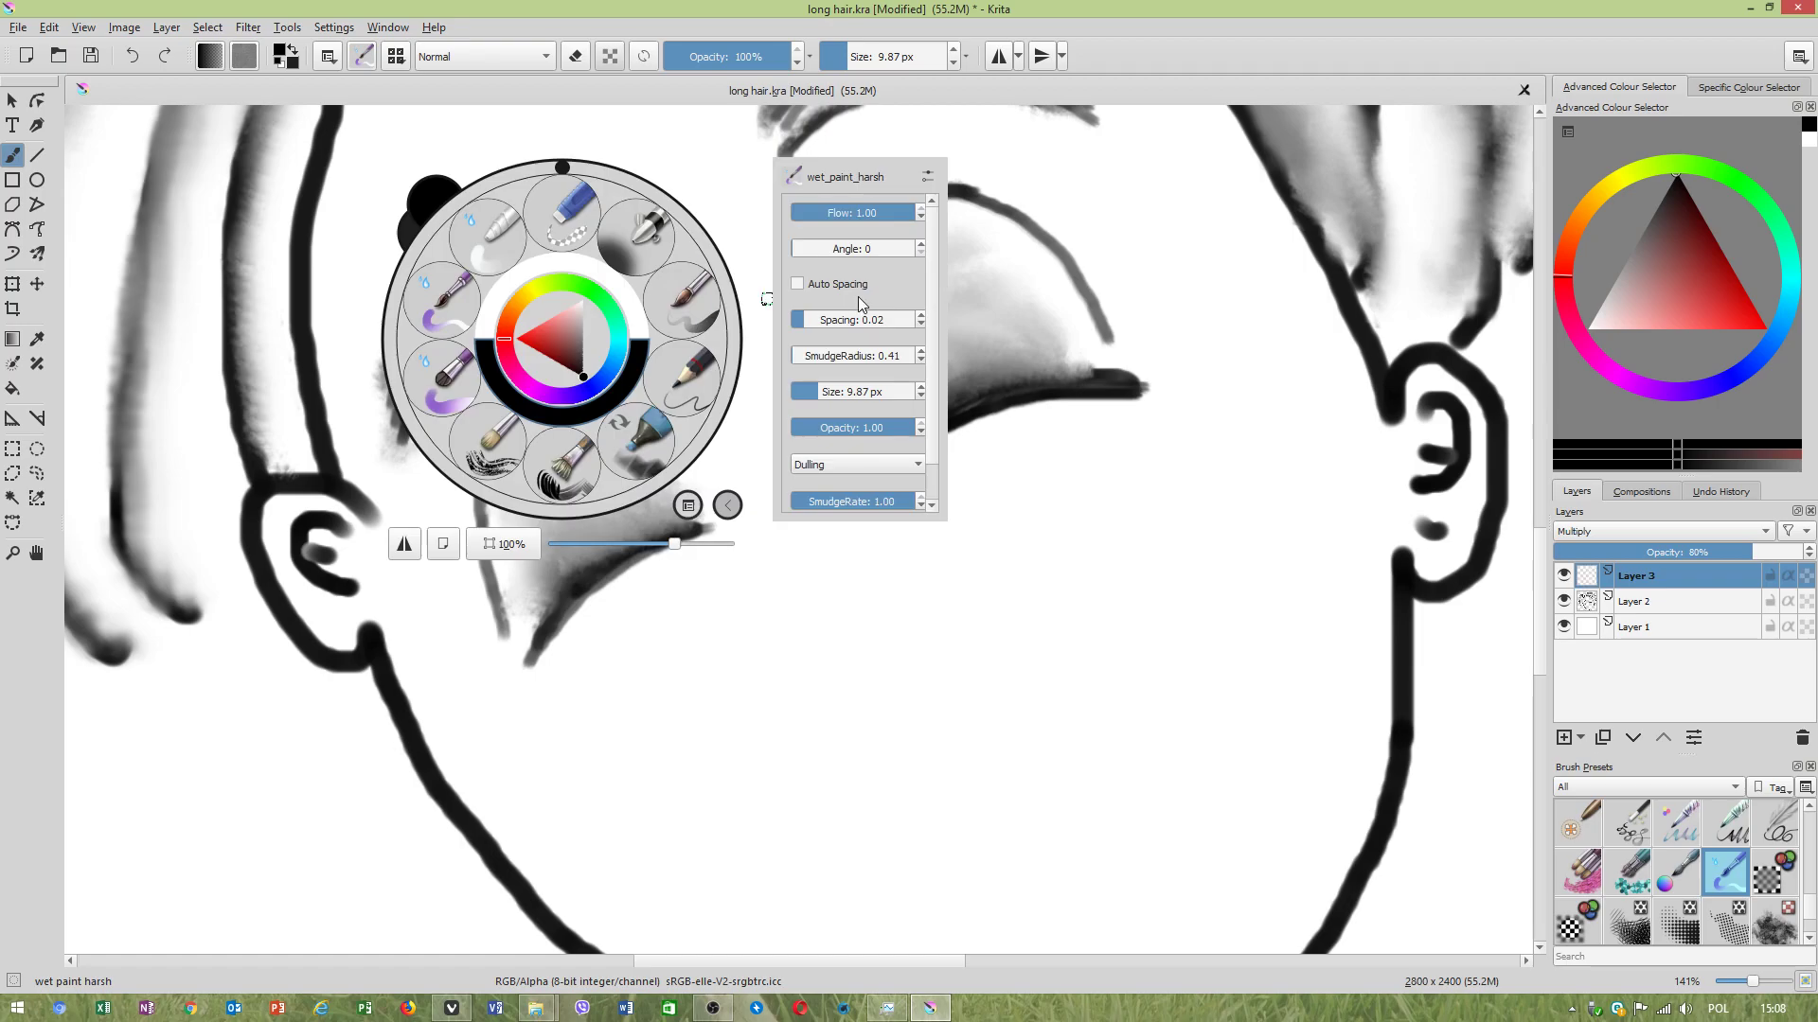
left_click(830, 391)
left_click(1010, 464)
mouse_move(460, 414)
left_mouse_down()
mouse_move(452, 497)
mouse_move(545, 336)
left_mouse_up()
key("ctrl+z")
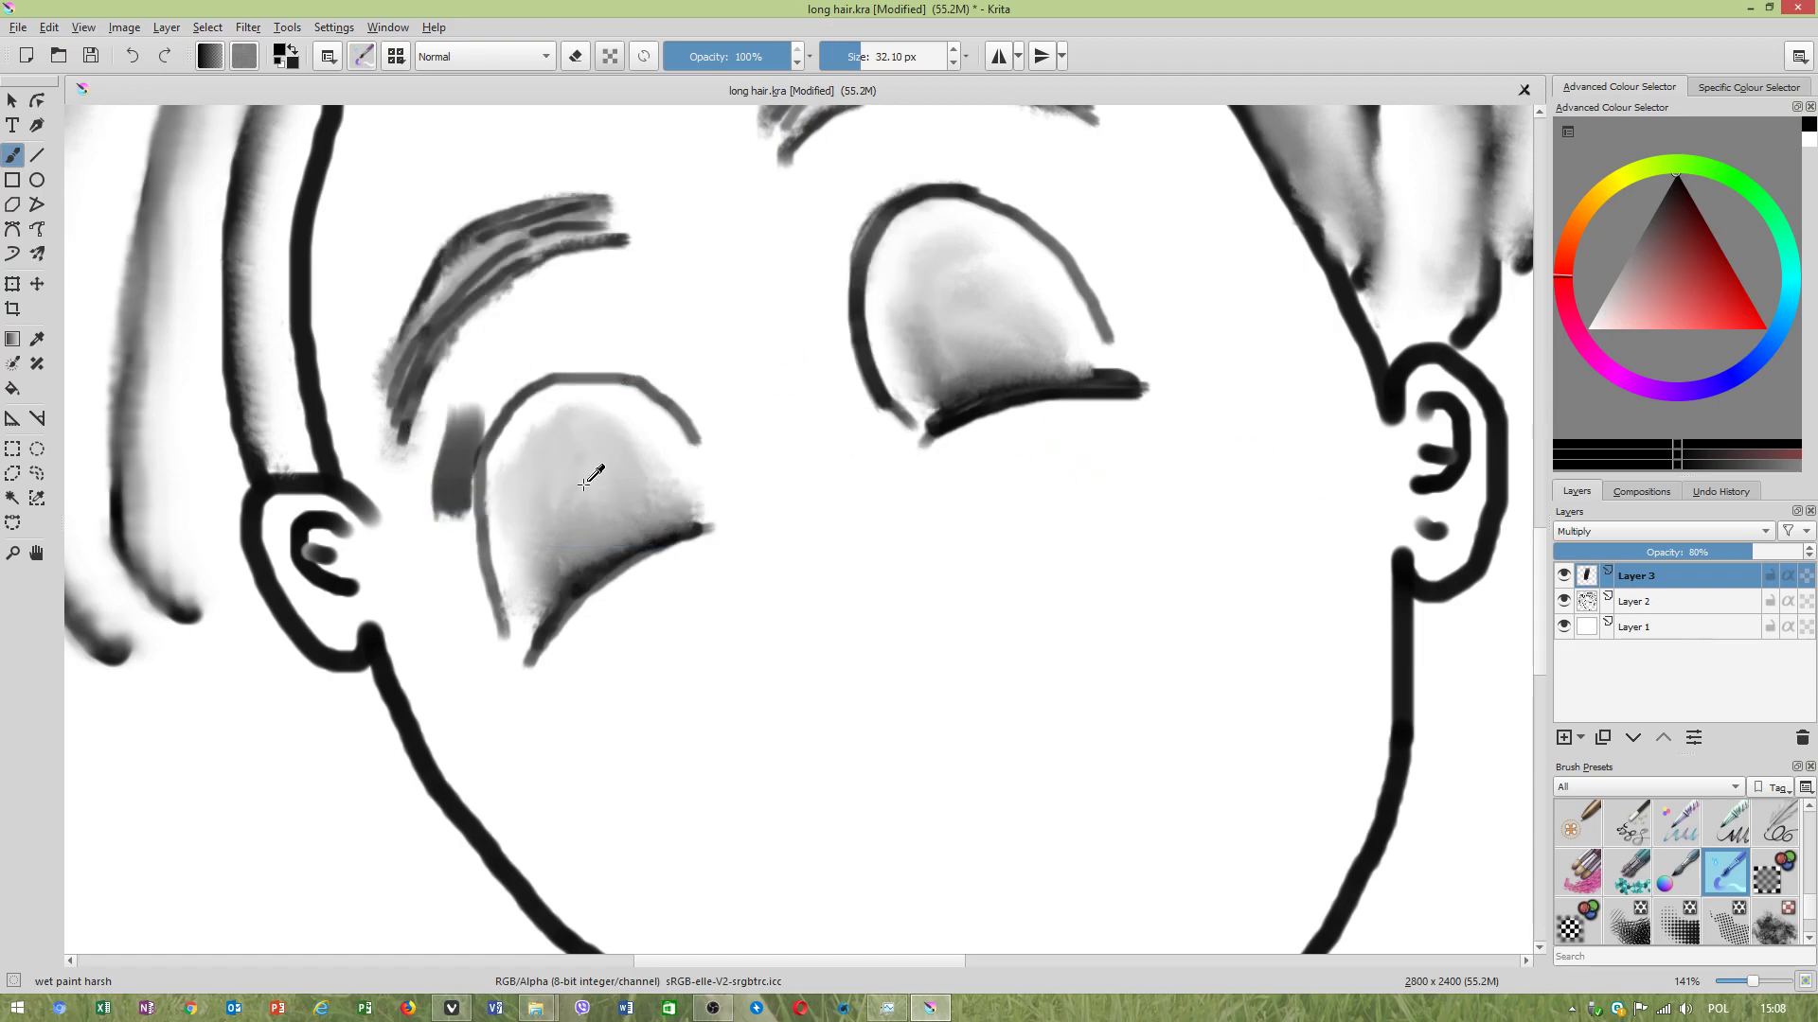
key("ctrl+z")
key("ctrl+z")
Set the Multiply layer's opacity to 43% and paint flat grey shadows between the eyebrow and eyelid of both eyes.
left_click(1663, 553)
mouse_move(473, 383)
left_mouse_down()
mouse_move(448, 475)
mouse_move(528, 356)
mouse_move(474, 437)
mouse_move(461, 508)
mouse_move(534, 374)
mouse_move(602, 356)
mouse_move(535, 360)
mouse_move(629, 354)
mouse_move(562, 342)
mouse_move(465, 361)
mouse_move(441, 416)
mouse_move(529, 313)
mouse_move(554, 320)
mouse_move(547, 337)
mouse_move(608, 331)
mouse_move(507, 320)
left_mouse_up()
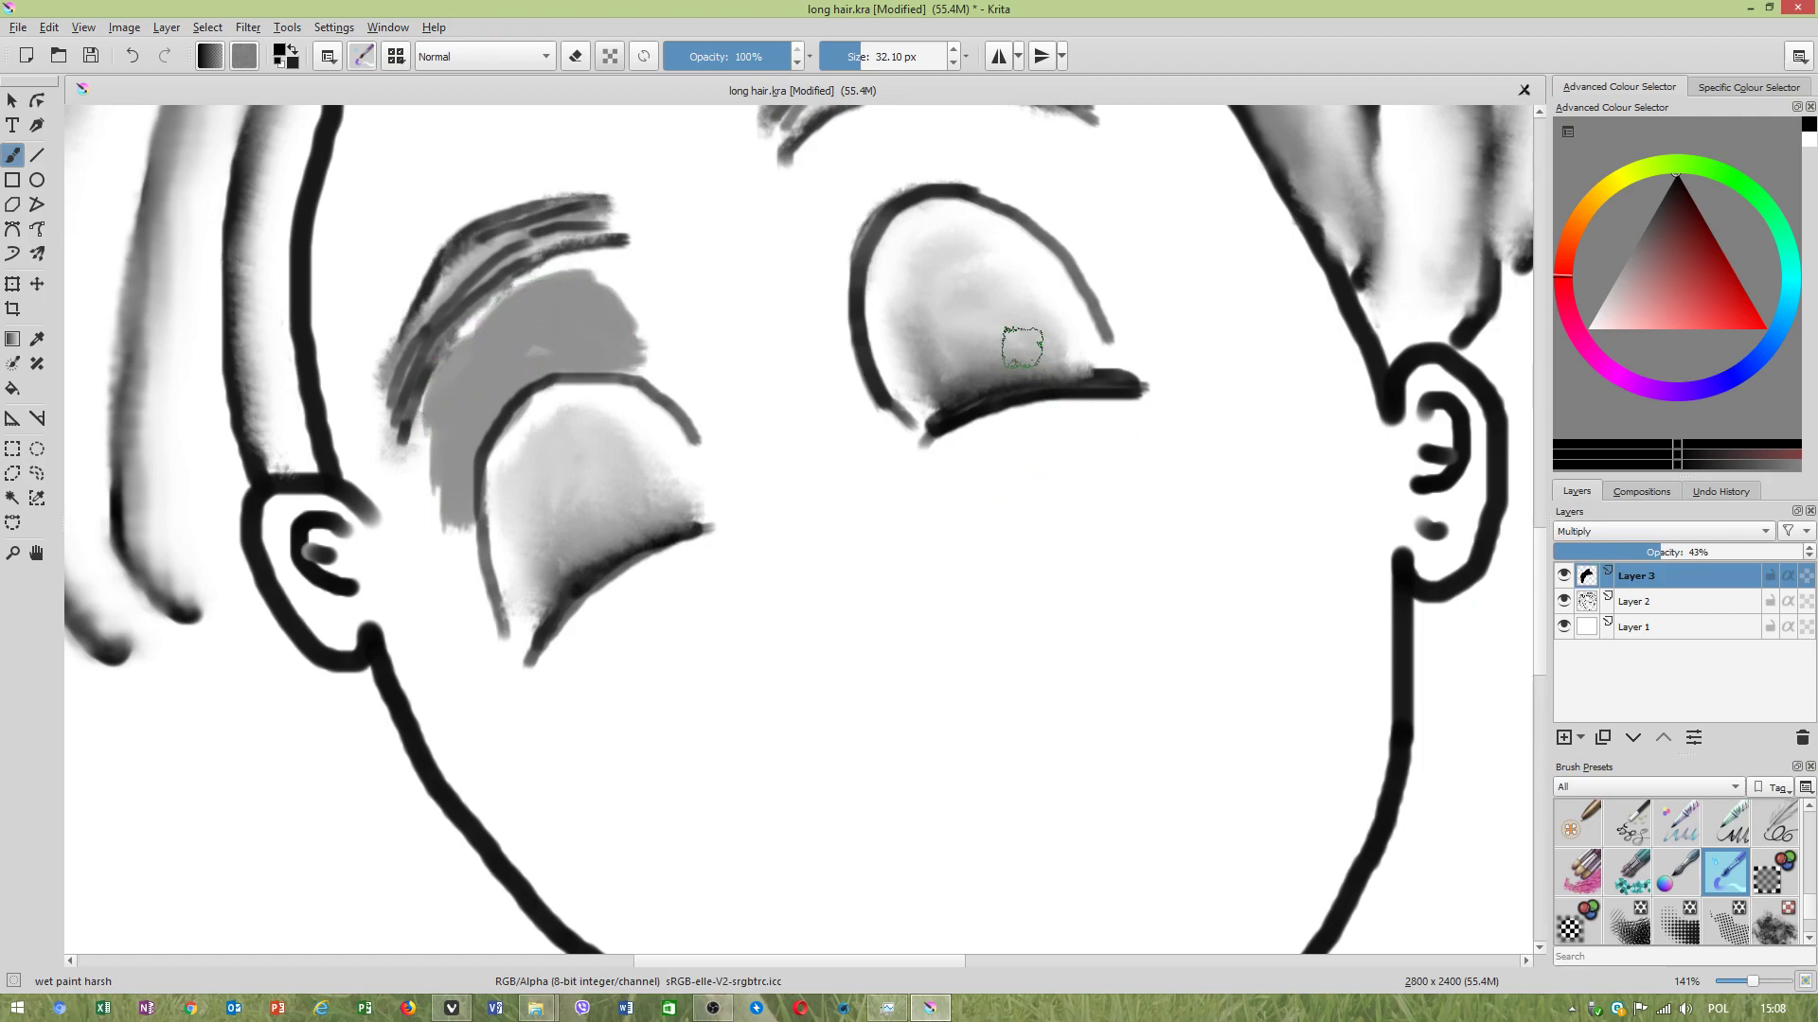
left_click_drag(876, 195, 819, 235)
left_click_drag(1032, 322, 972, 458)
mouse_move(795, 358)
left_mouse_down()
mouse_move(787, 303)
mouse_move(787, 322)
mouse_move(909, 294)
mouse_move(892, 302)
mouse_move(932, 307)
mouse_move(838, 267)
mouse_move(793, 277)
mouse_move(762, 295)
mouse_move(877, 234)
mouse_move(942, 289)
left_mouse_up()
scroll(793, 655, "down", 3)
scroll(750, 641, "up", 3)
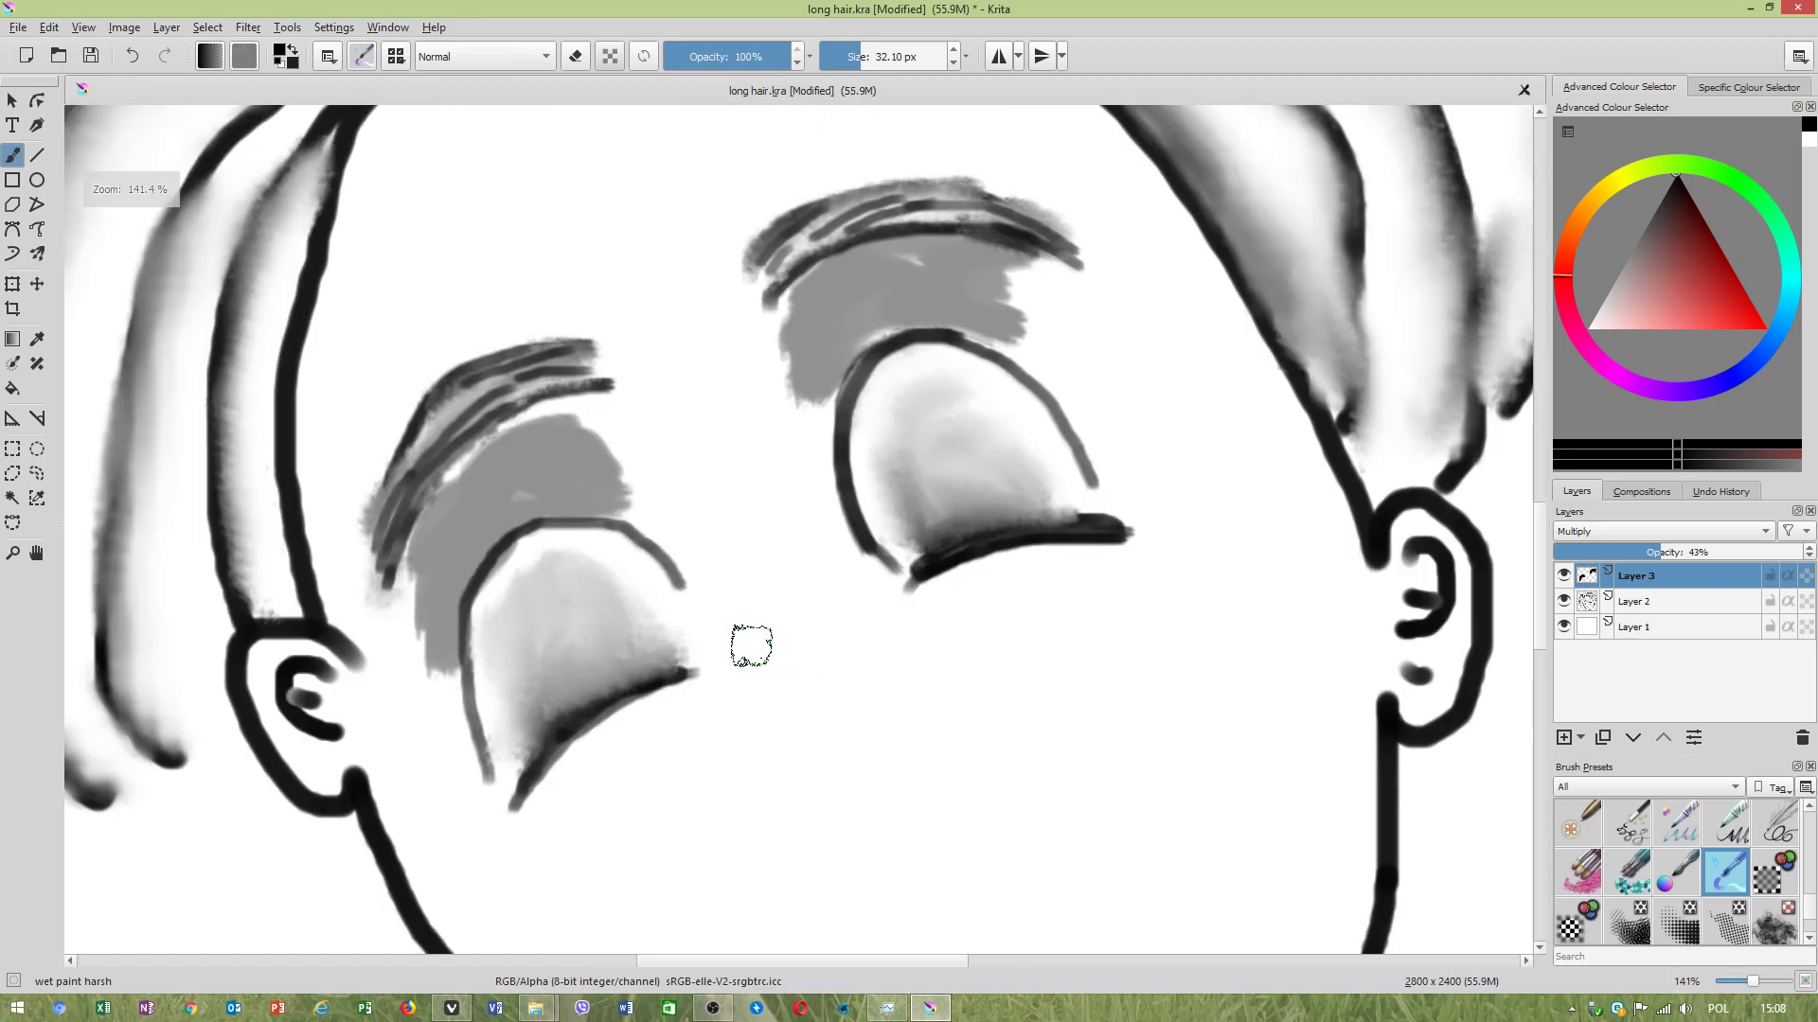
Select the blender_realistic_smudge_1 brush preset for working on the eye shadows.
left_click(396, 58)
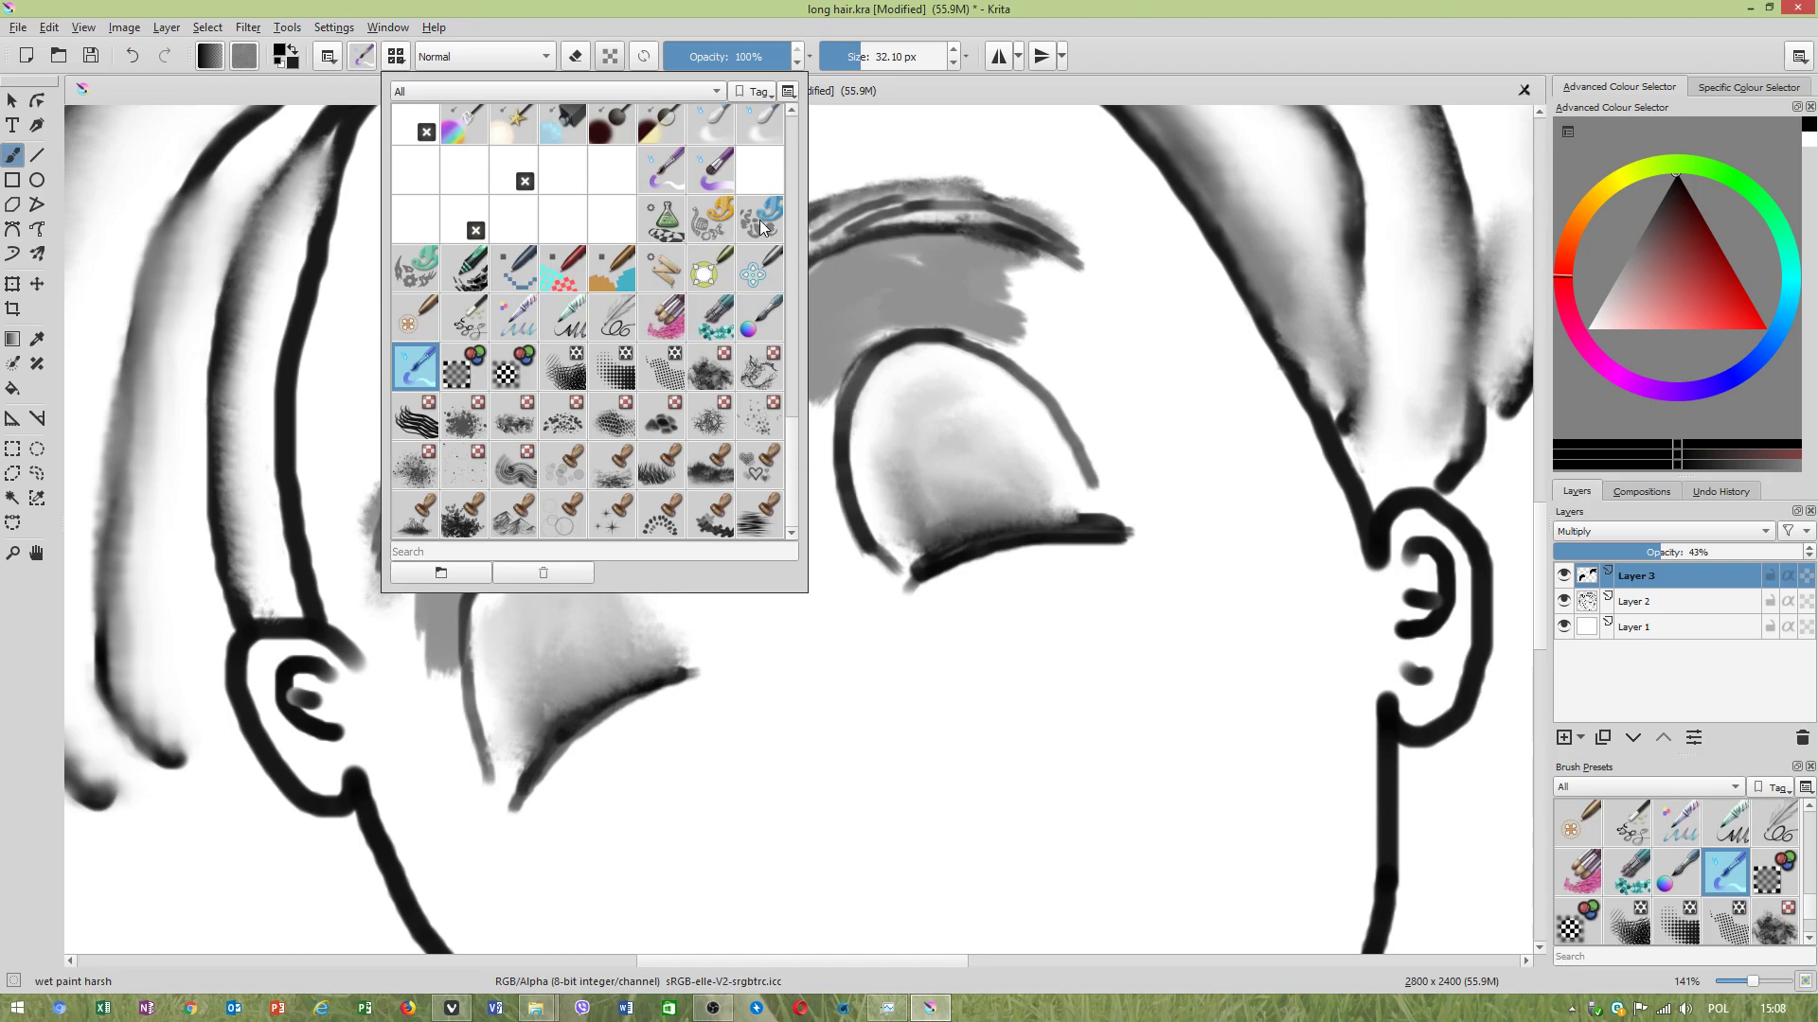
left_click_drag(798, 434, 795, 331)
mouse_move(480, 427)
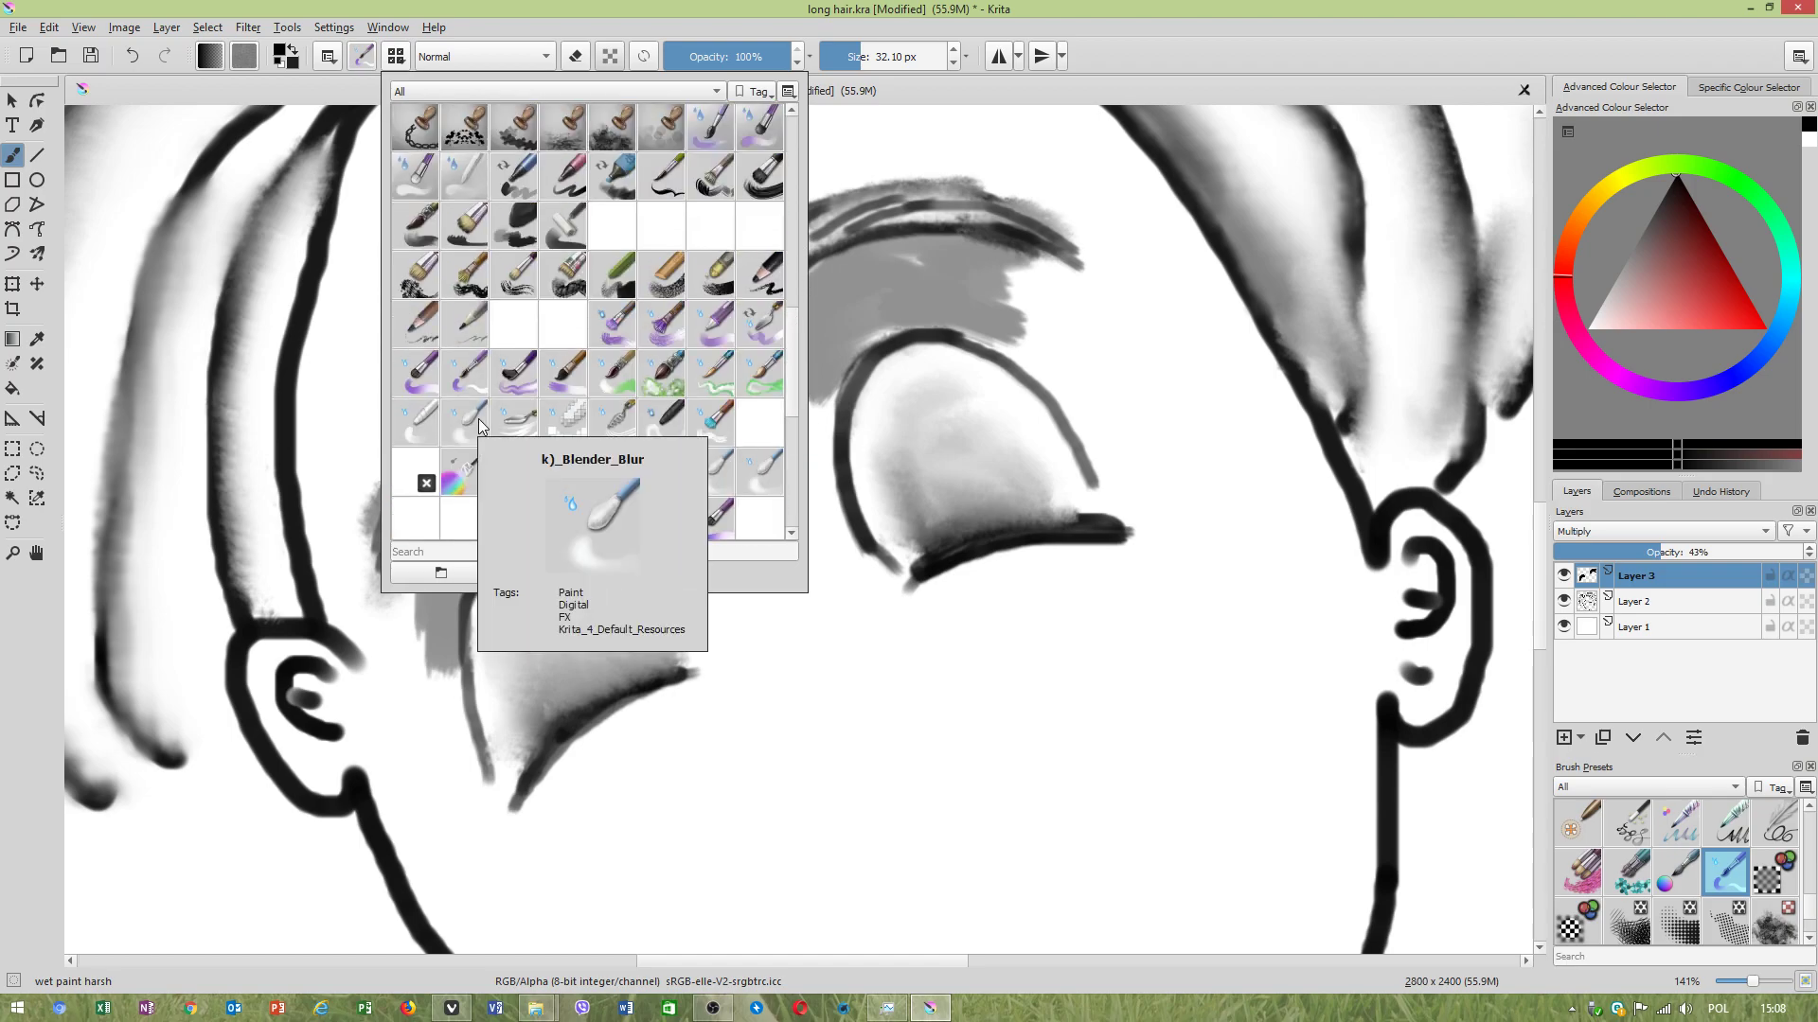
left_click_drag(792, 384, 797, 212)
scroll(651, 242, "up", 1)
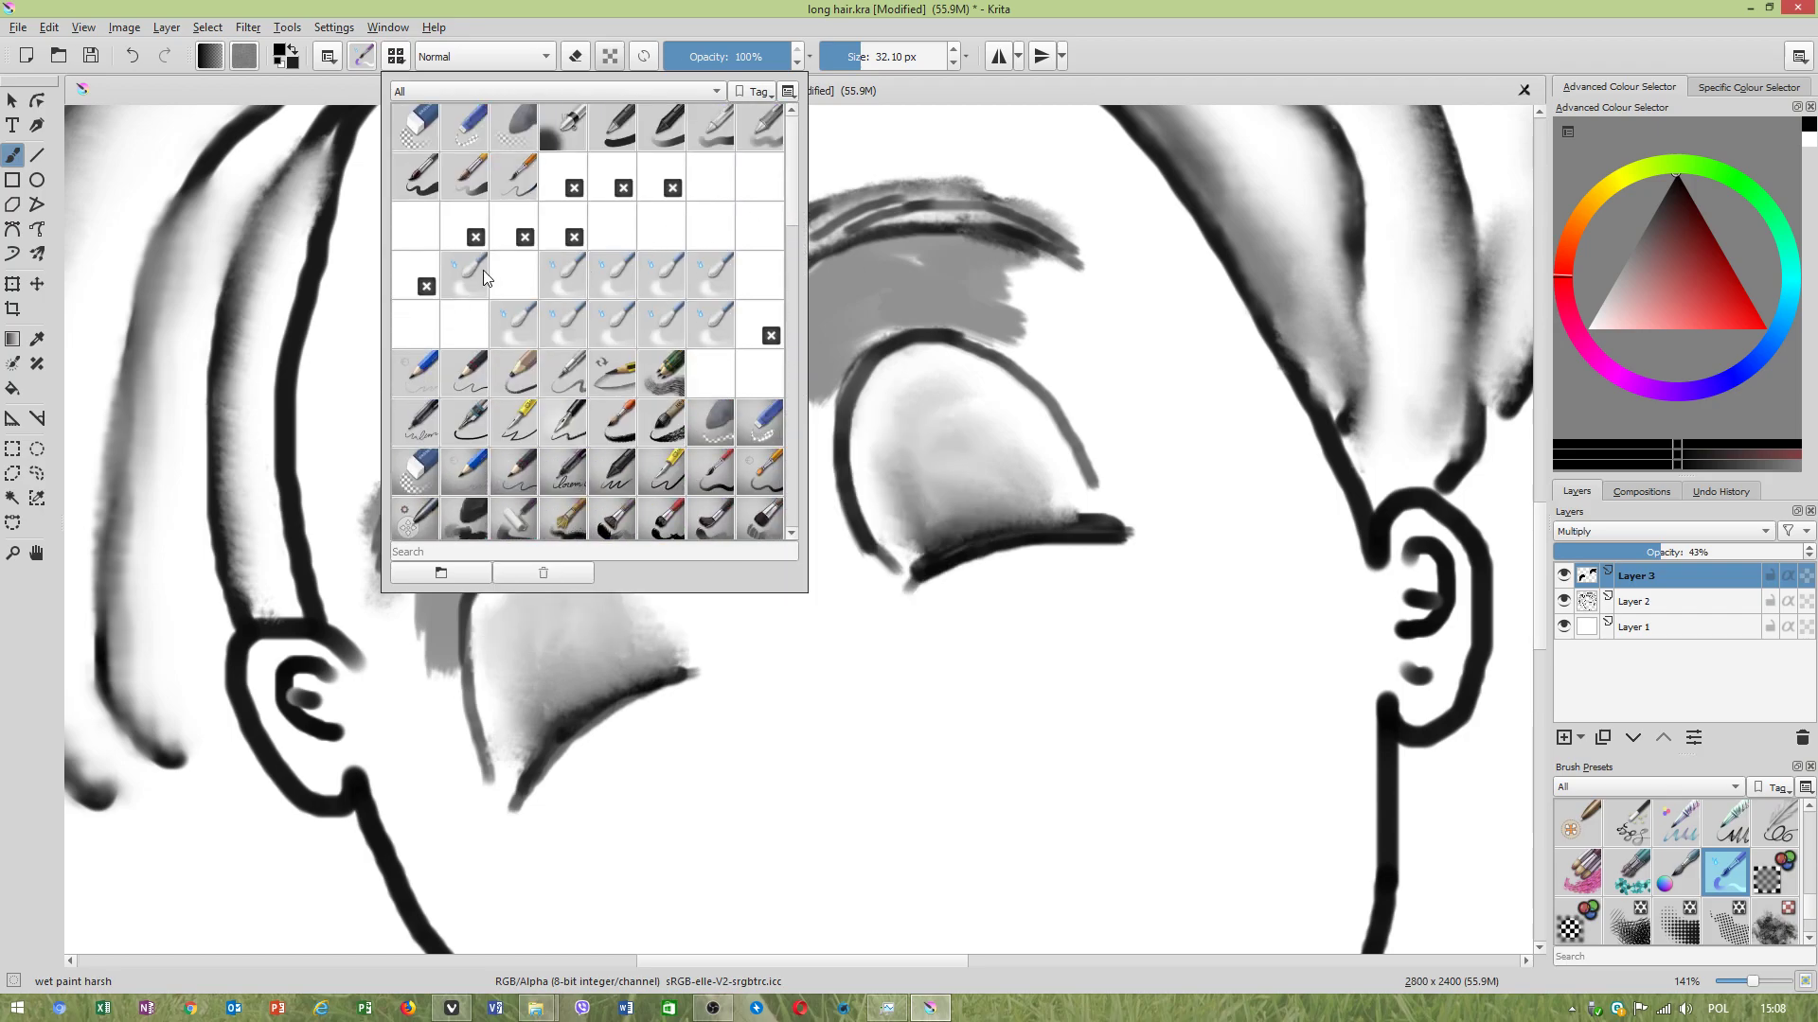
mouse_move(516, 331)
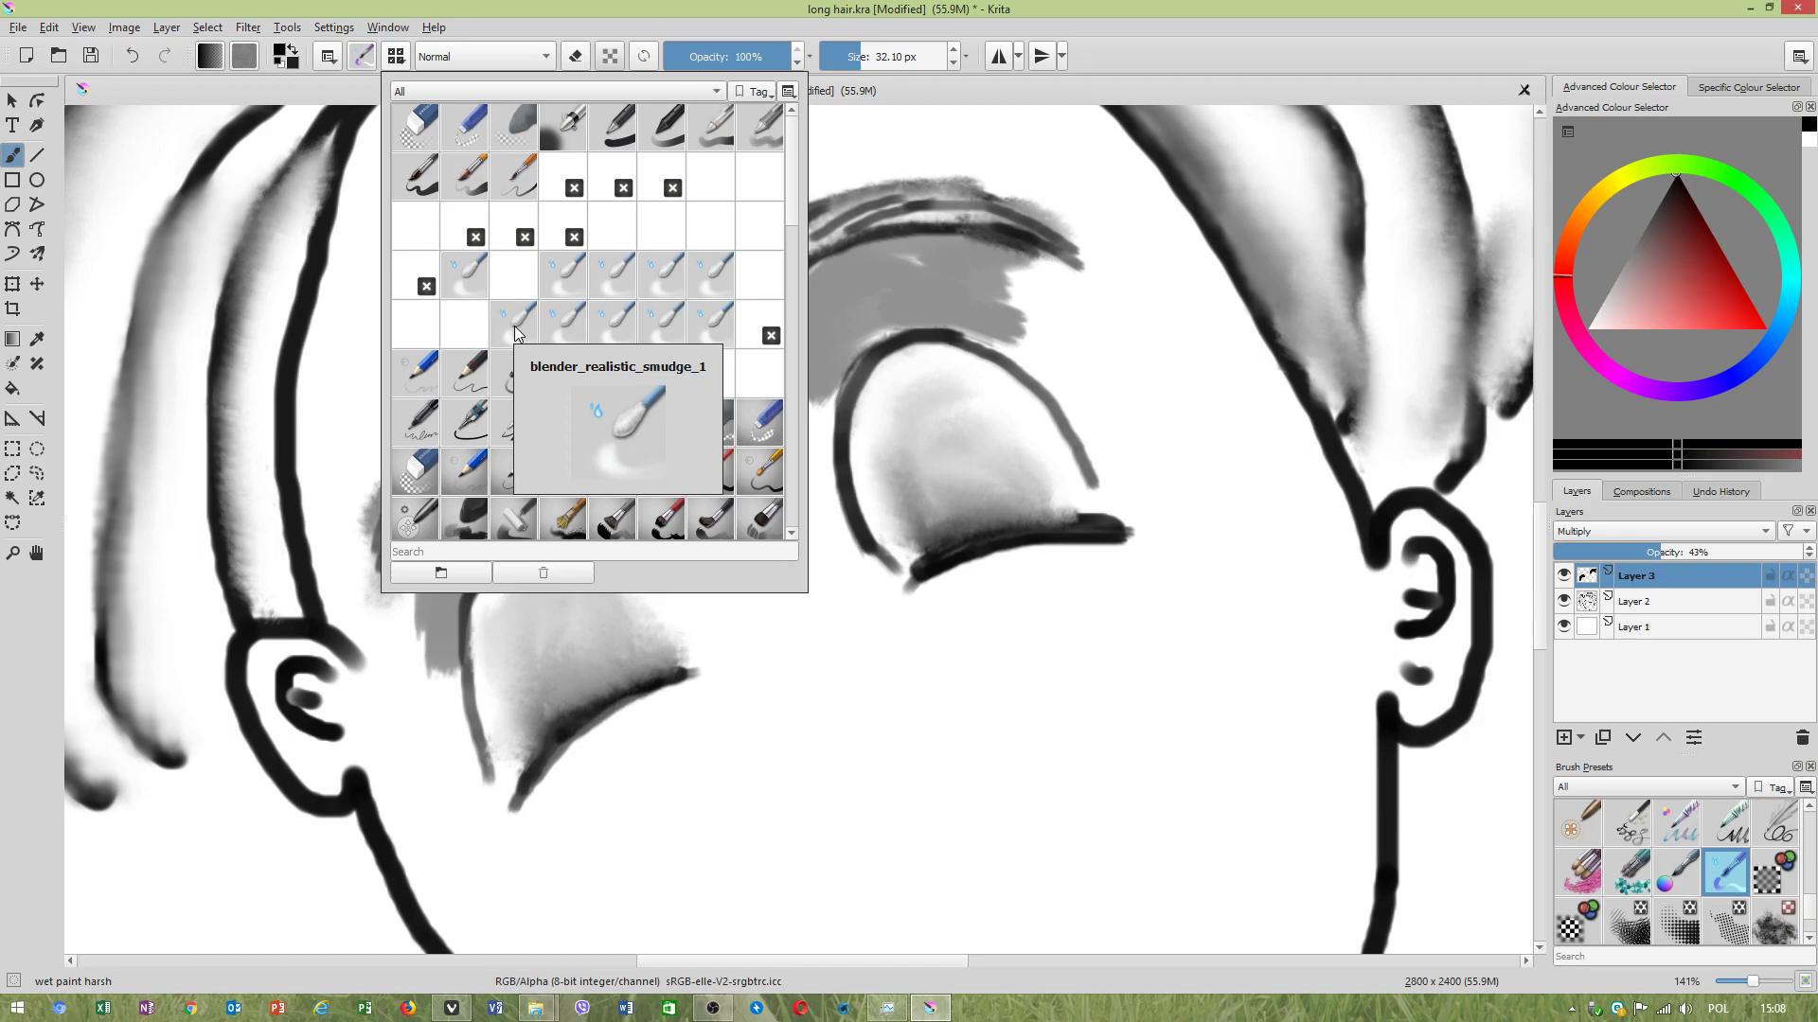
left_click(536, 333)
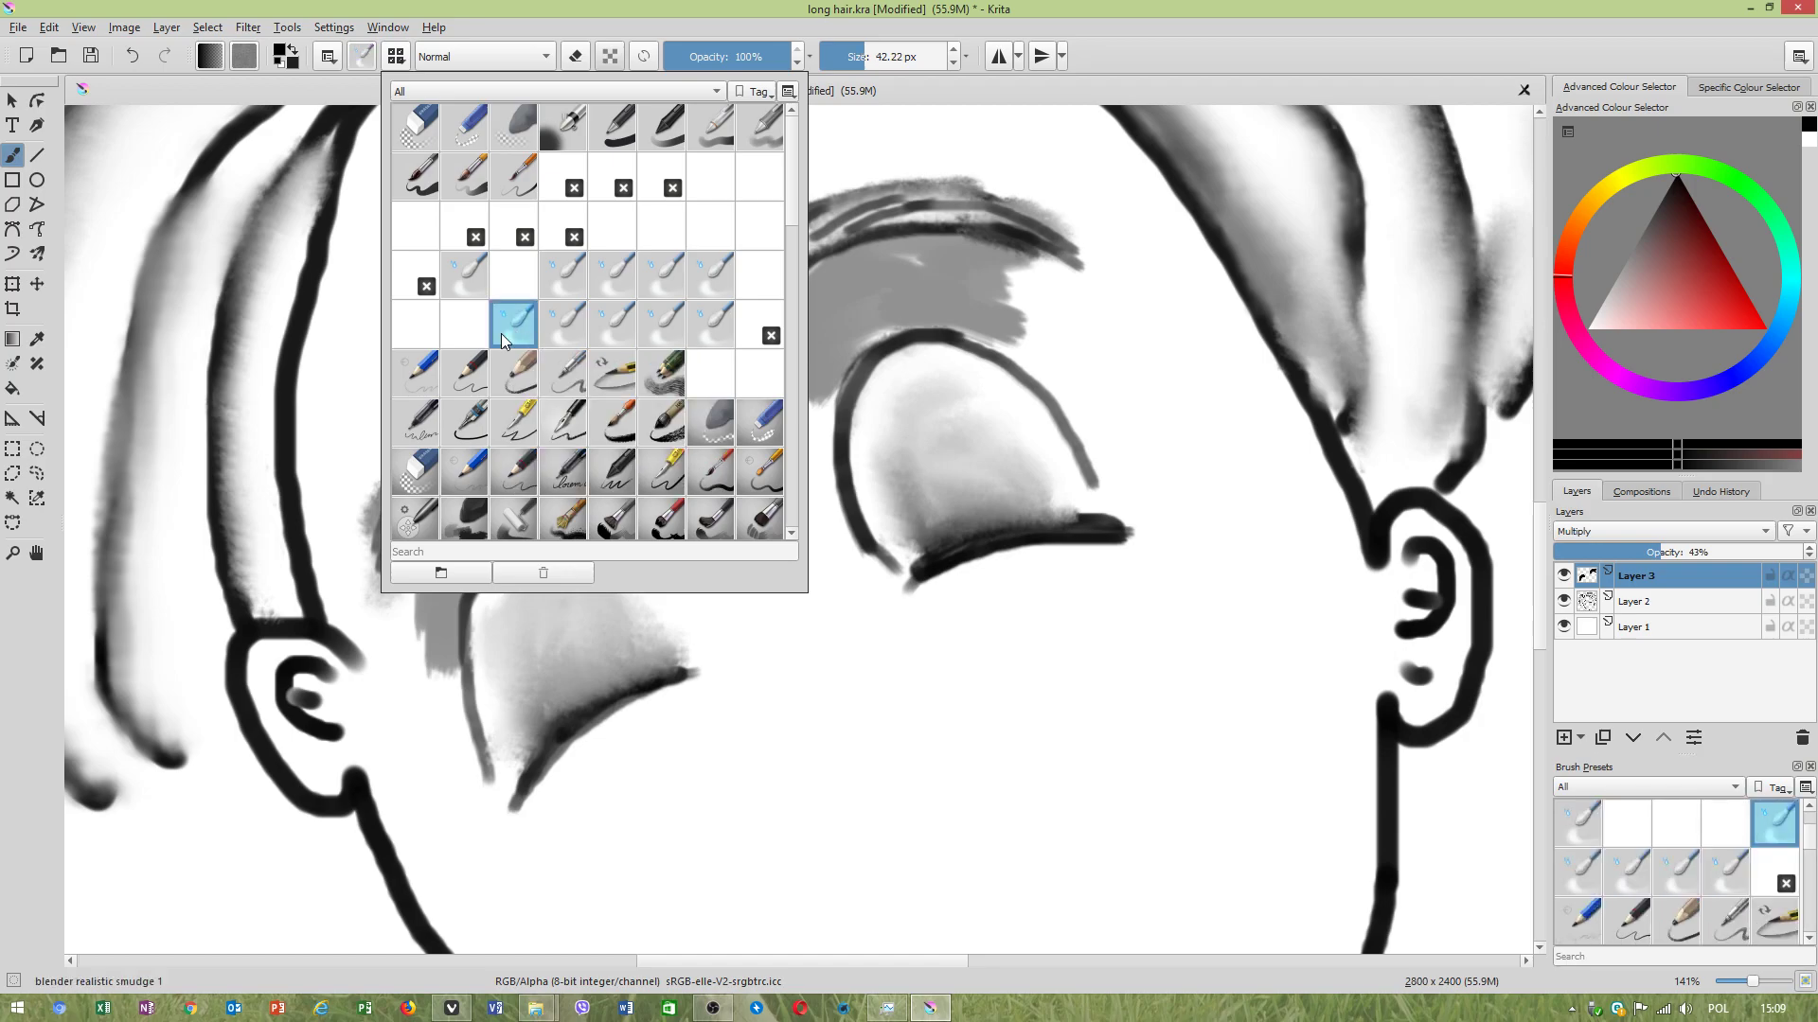
Smudge the flat grey shadows between the eyebrow and eyelid of both eyes so their edges blend softly.
left_click(1161, 60)
mouse_move(824, 367)
left_mouse_down()
mouse_move(781, 333)
mouse_move(810, 416)
mouse_move(818, 306)
mouse_move(809, 361)
mouse_move(850, 308)
mouse_move(1083, 325)
mouse_move(1027, 302)
mouse_move(1032, 276)
mouse_move(1090, 323)
mouse_move(1058, 368)
mouse_move(901, 312)
left_mouse_up()
mouse_move(637, 446)
left_mouse_down()
mouse_move(613, 483)
mouse_move(586, 413)
mouse_move(457, 478)
mouse_move(509, 438)
mouse_move(419, 573)
mouse_move(419, 674)
mouse_move(437, 555)
left_mouse_up()
scroll(653, 587, "down", 4)
scroll(668, 610, "up", 3)
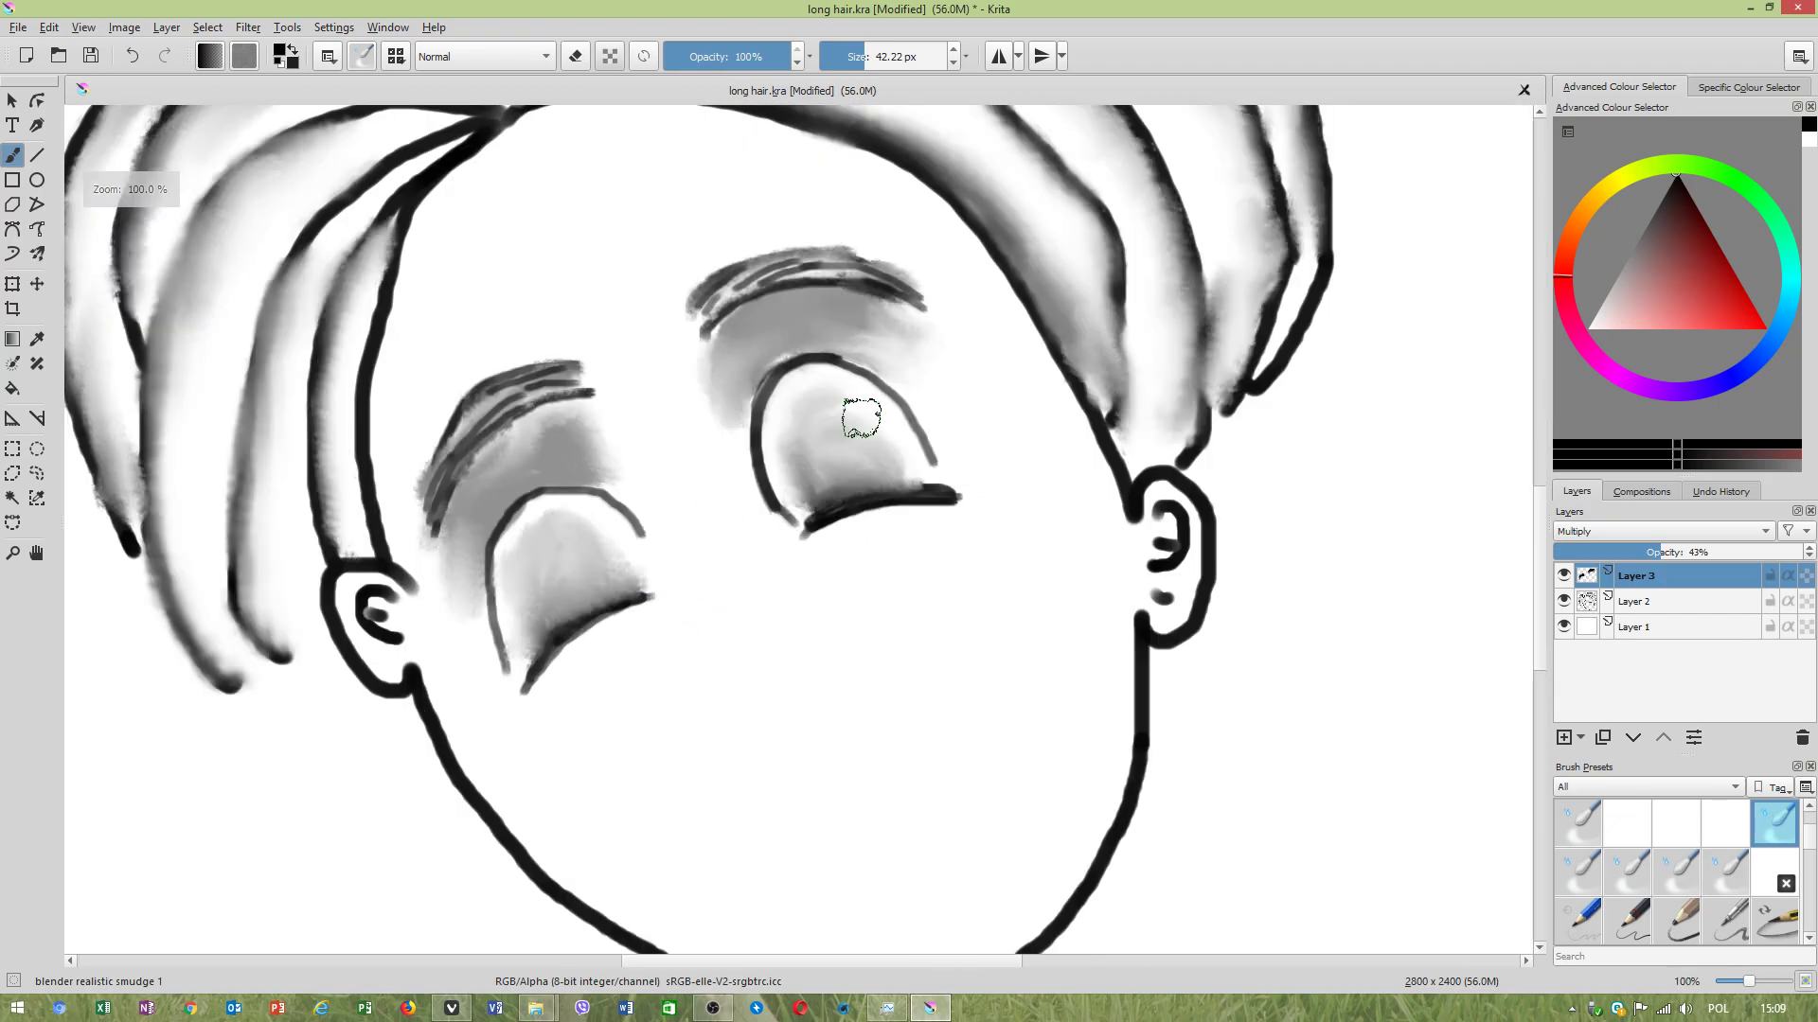
Lower the Multiply shadow layer's opacity to 36% and save the document.
left_click_drag(1662, 552, 1646, 552)
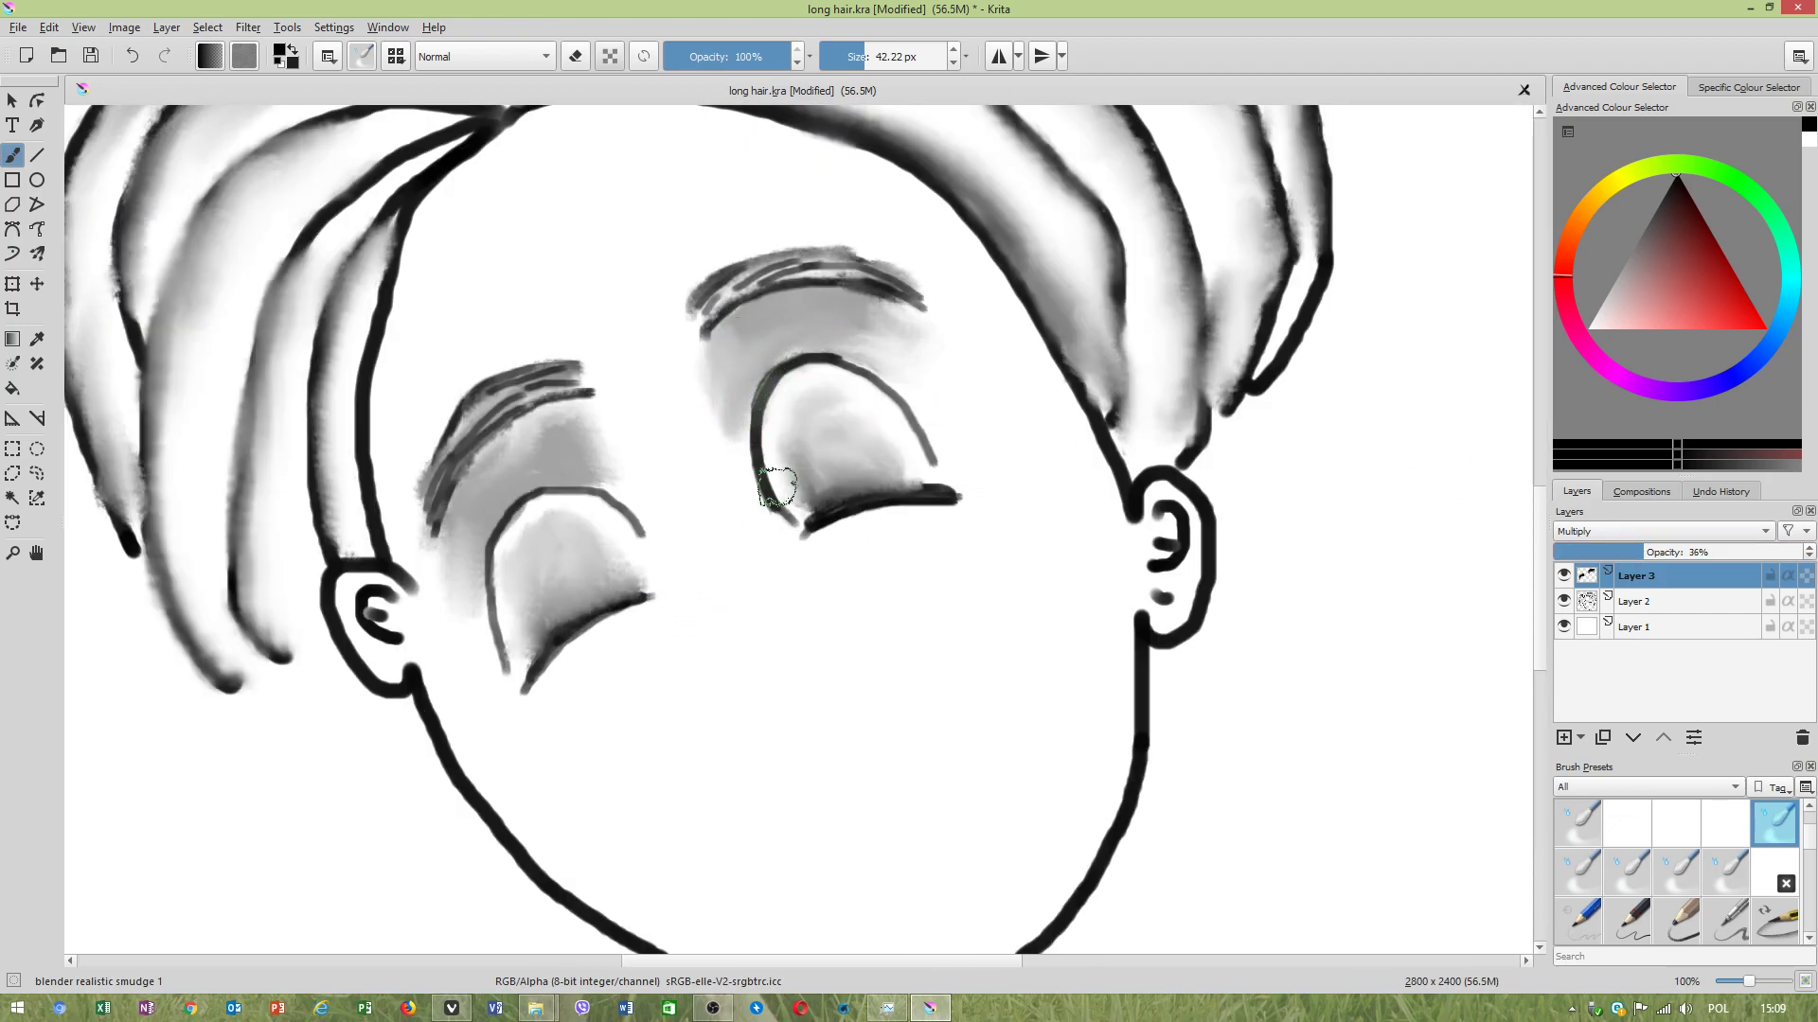
scroll(830, 526, "down", 3)
scroll(831, 526, "up", 2)
scroll(793, 529, "up", 1)
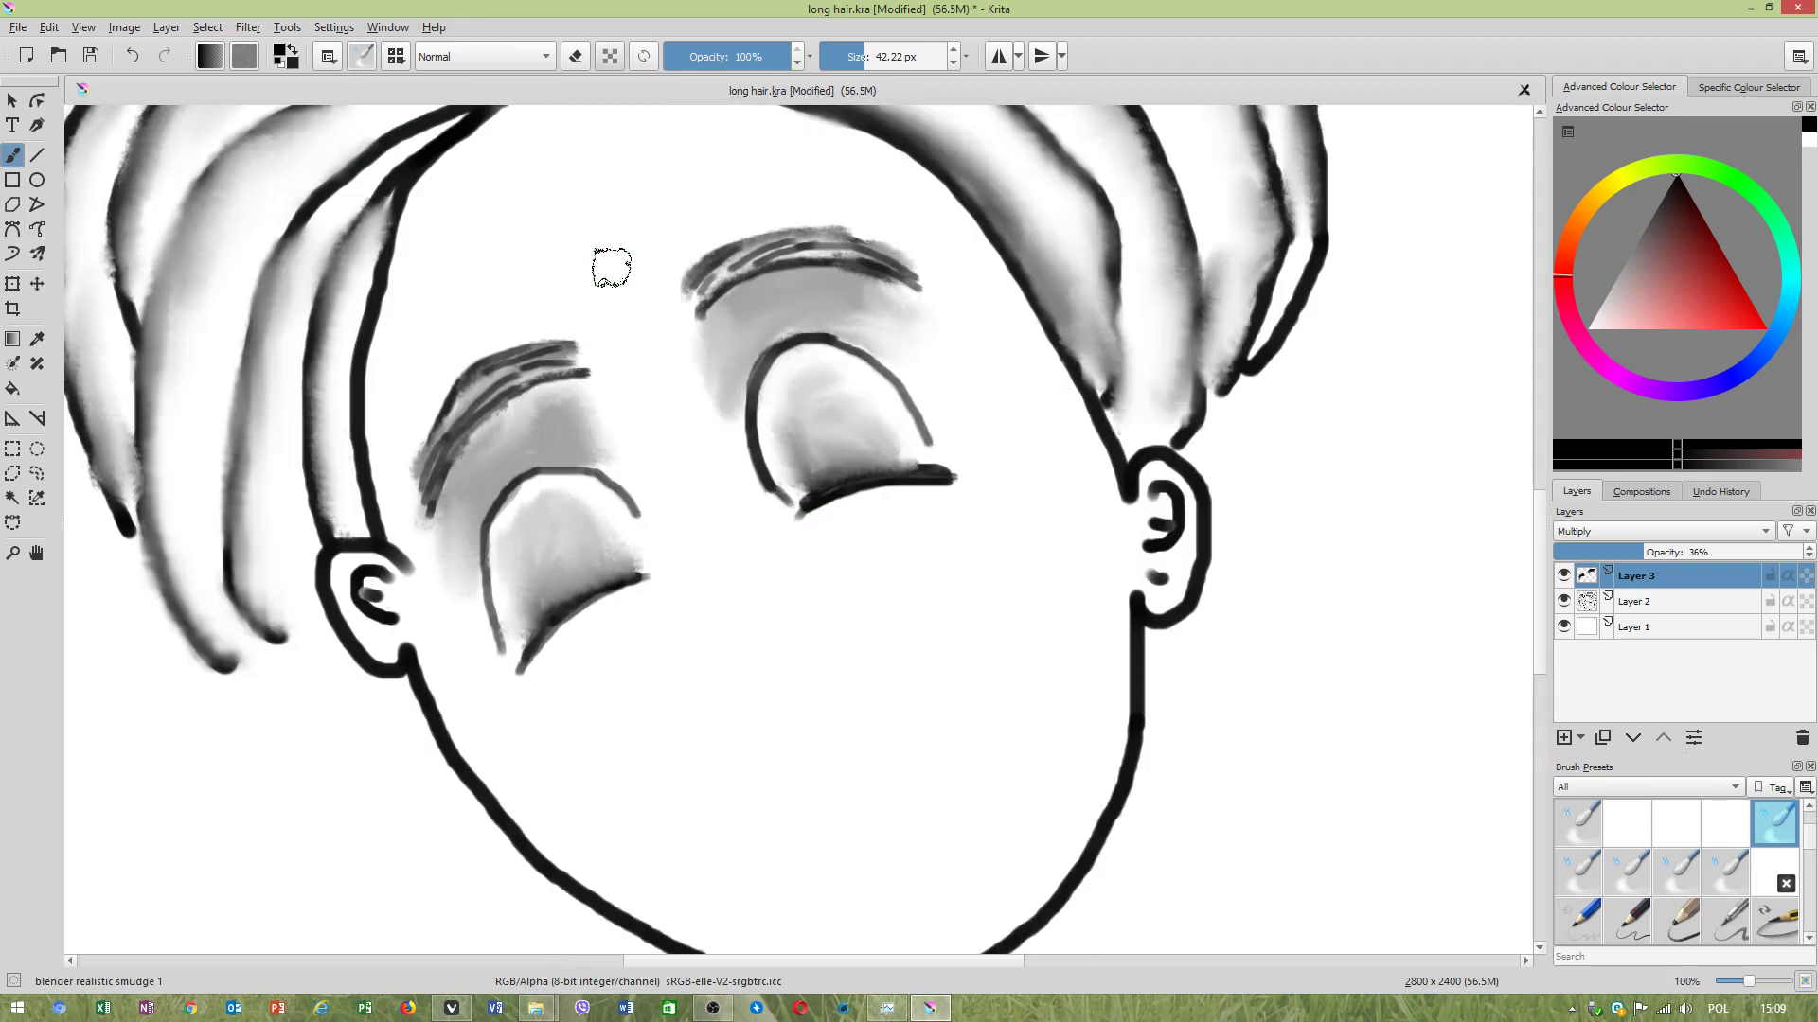
scroll(611, 269, "down", 2)
mouse_move(705, 256)
left_mouse_down()
mouse_move(708, 433)
mouse_move(677, 448)
left_mouse_up()
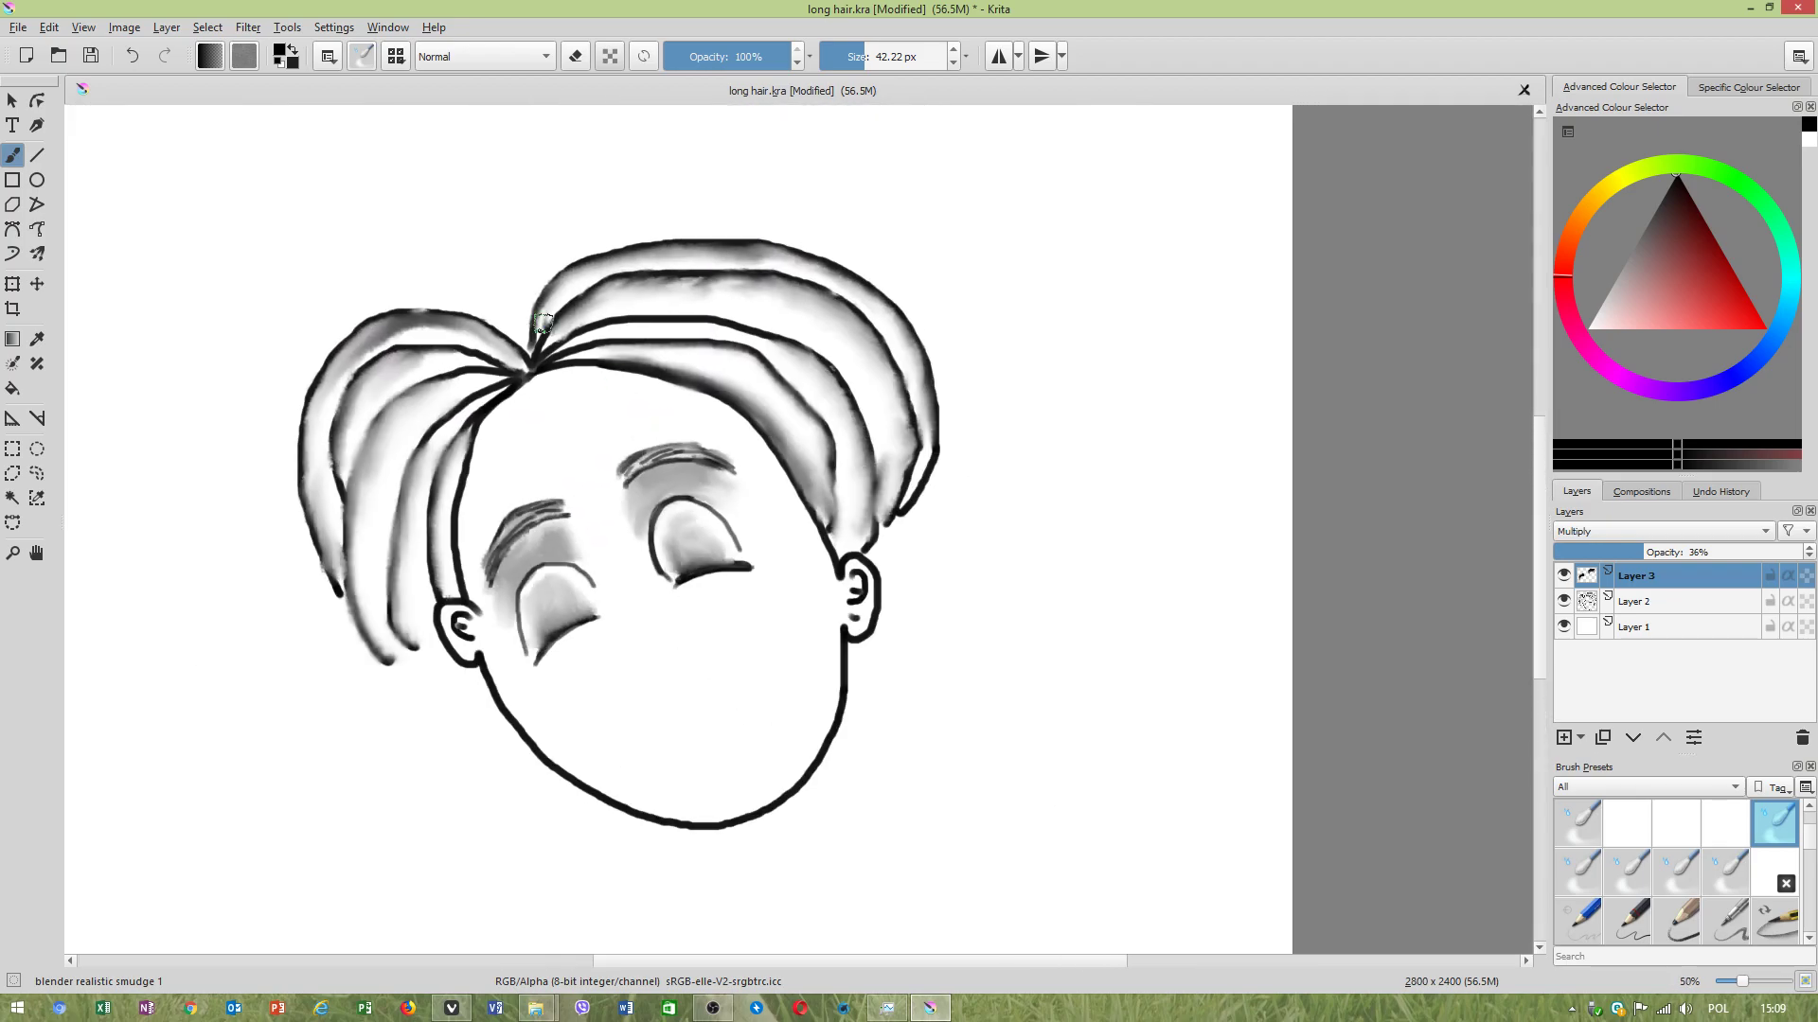
left_click(91, 56)
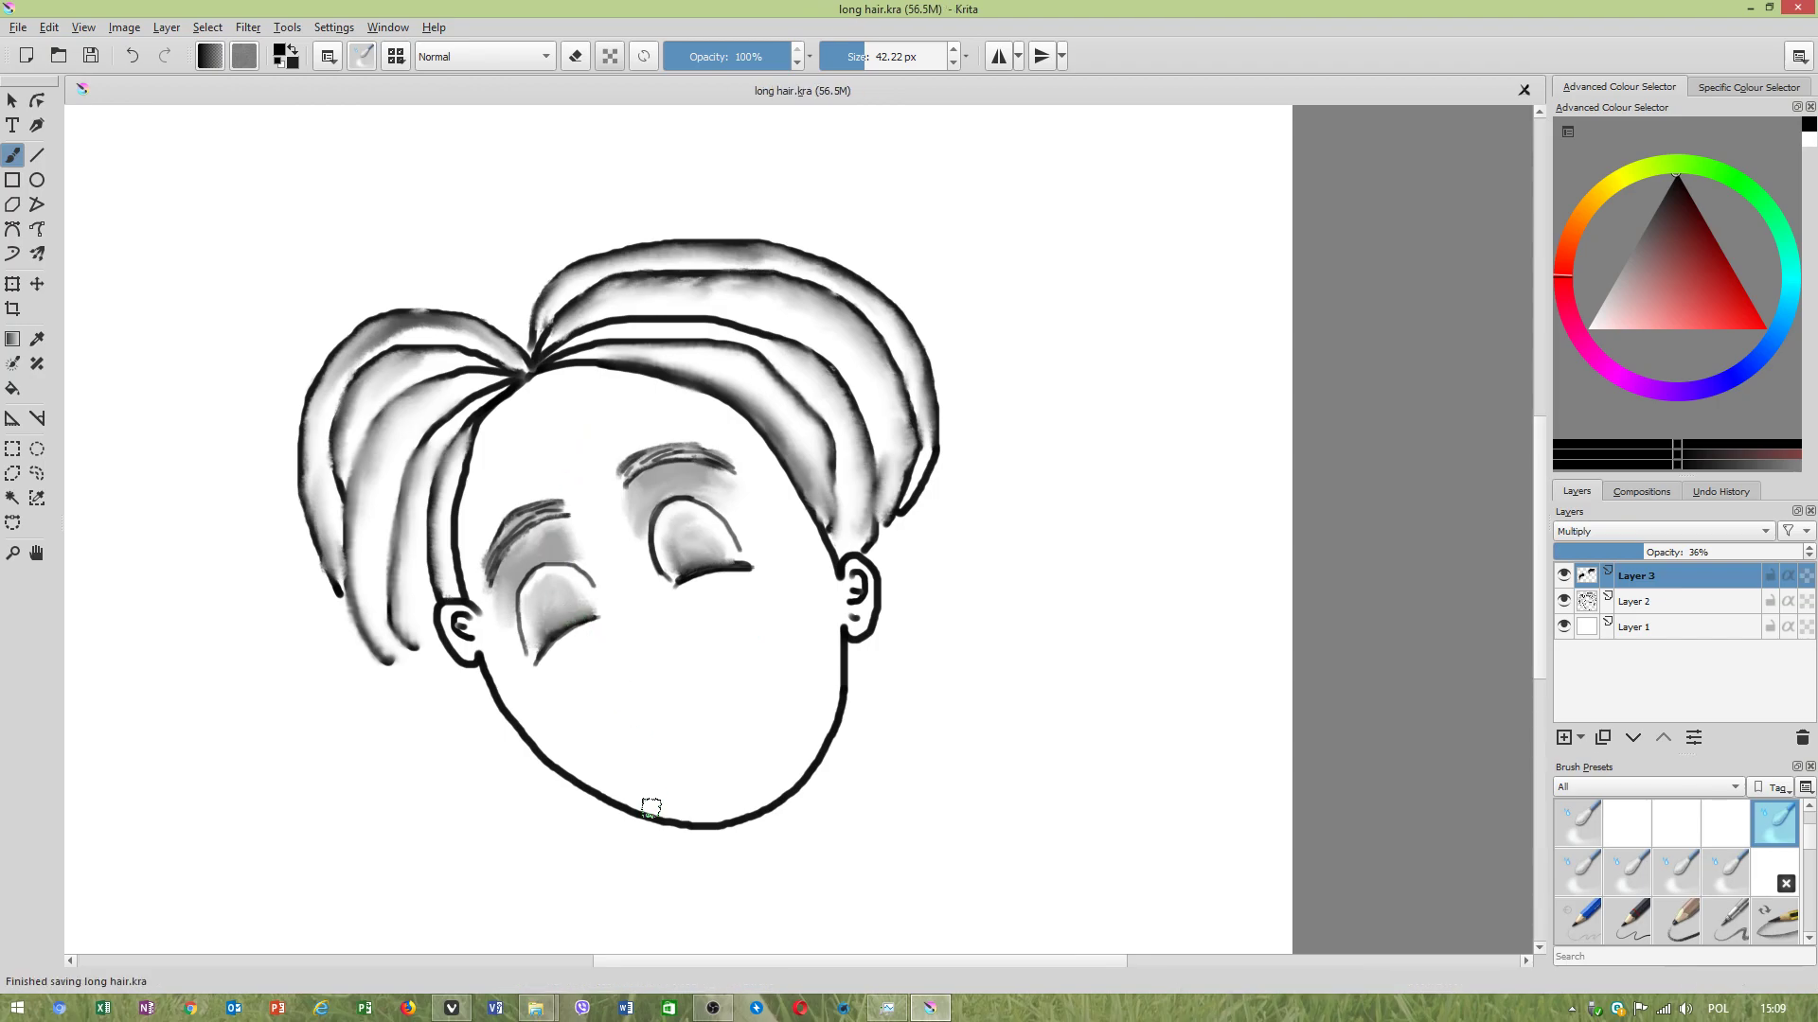
Select the wet_paint_harsh brush preset for drawing the mouth.
scroll(639, 725, "up", 1)
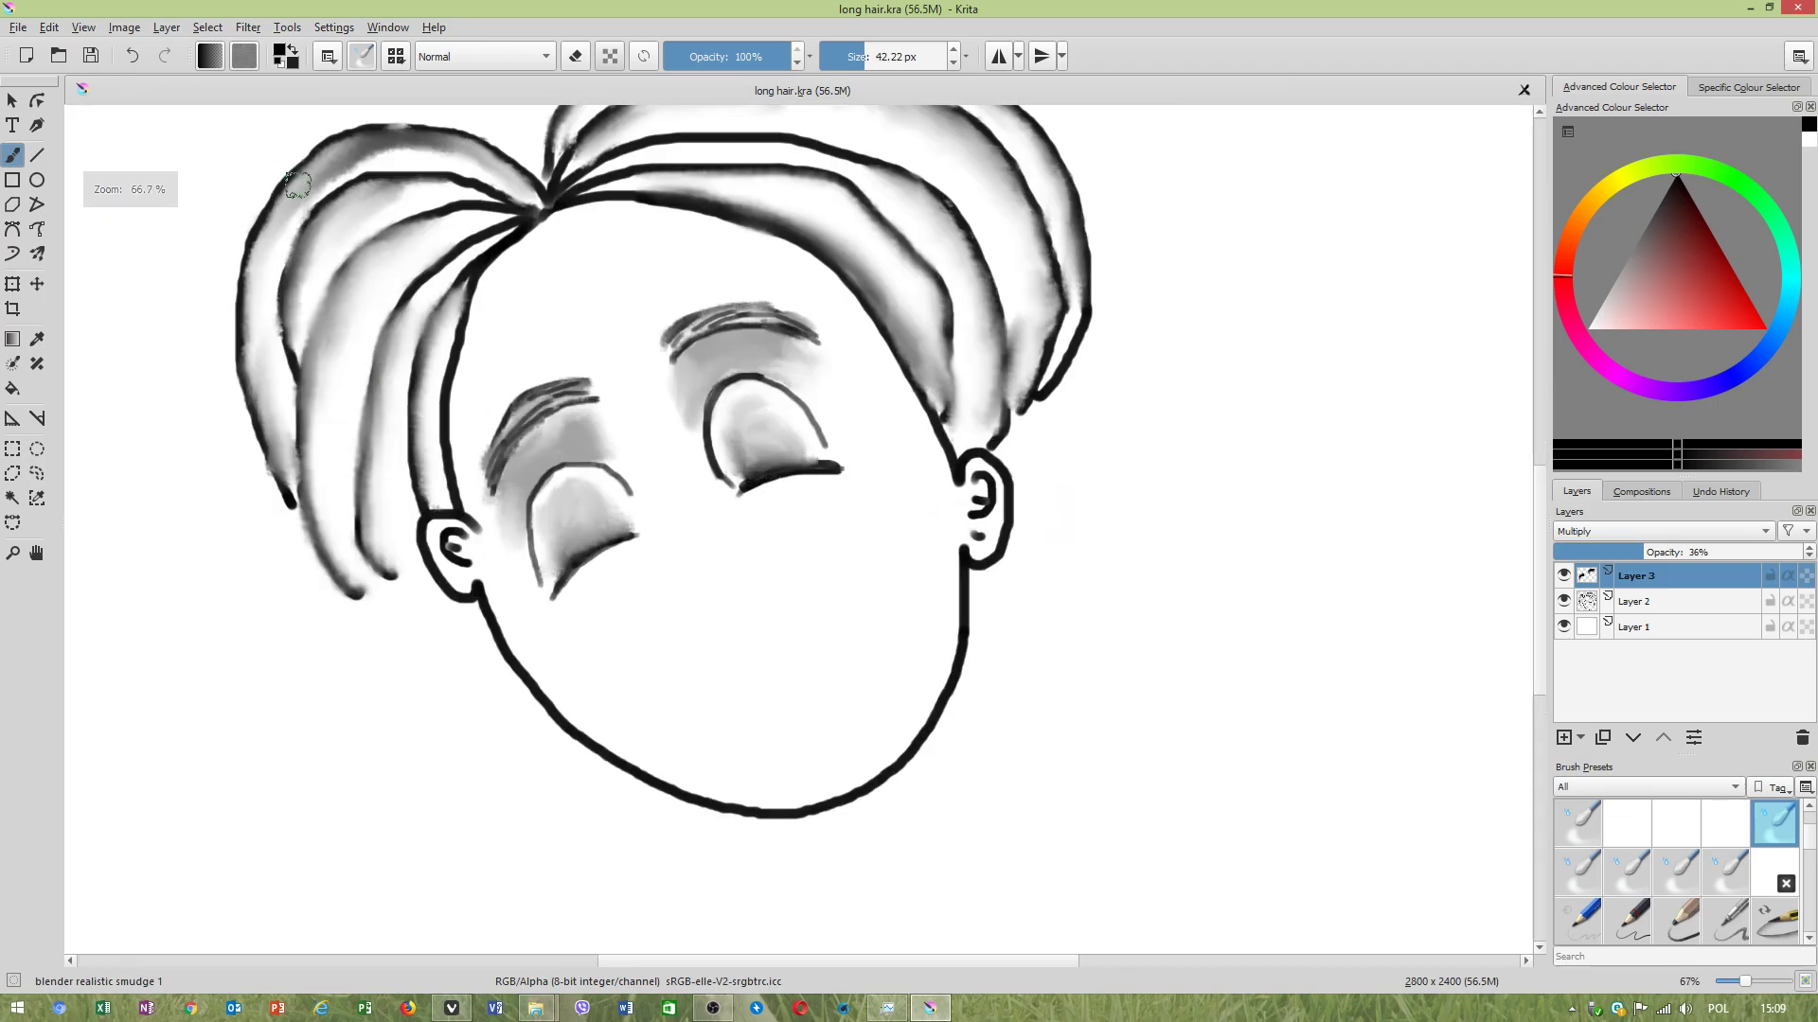
scroll(231, 312, "up", 1)
scroll(394, 209, "down", 1)
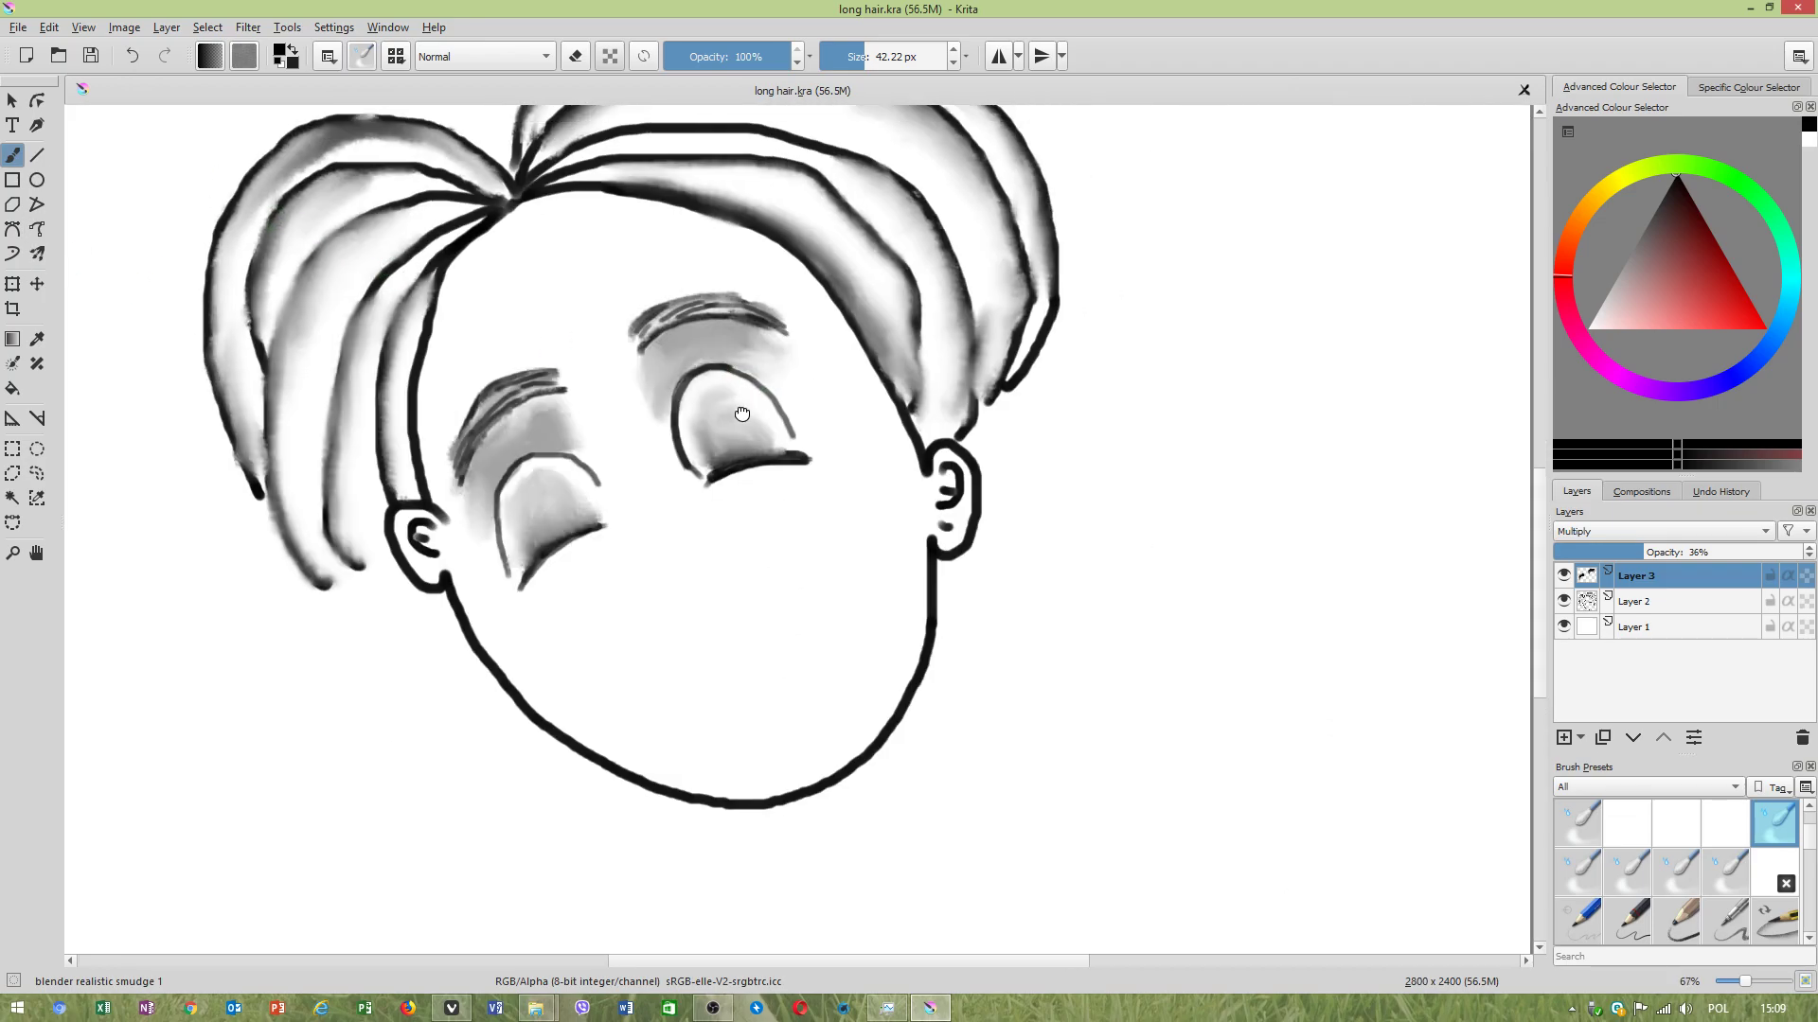
left_click(396, 56)
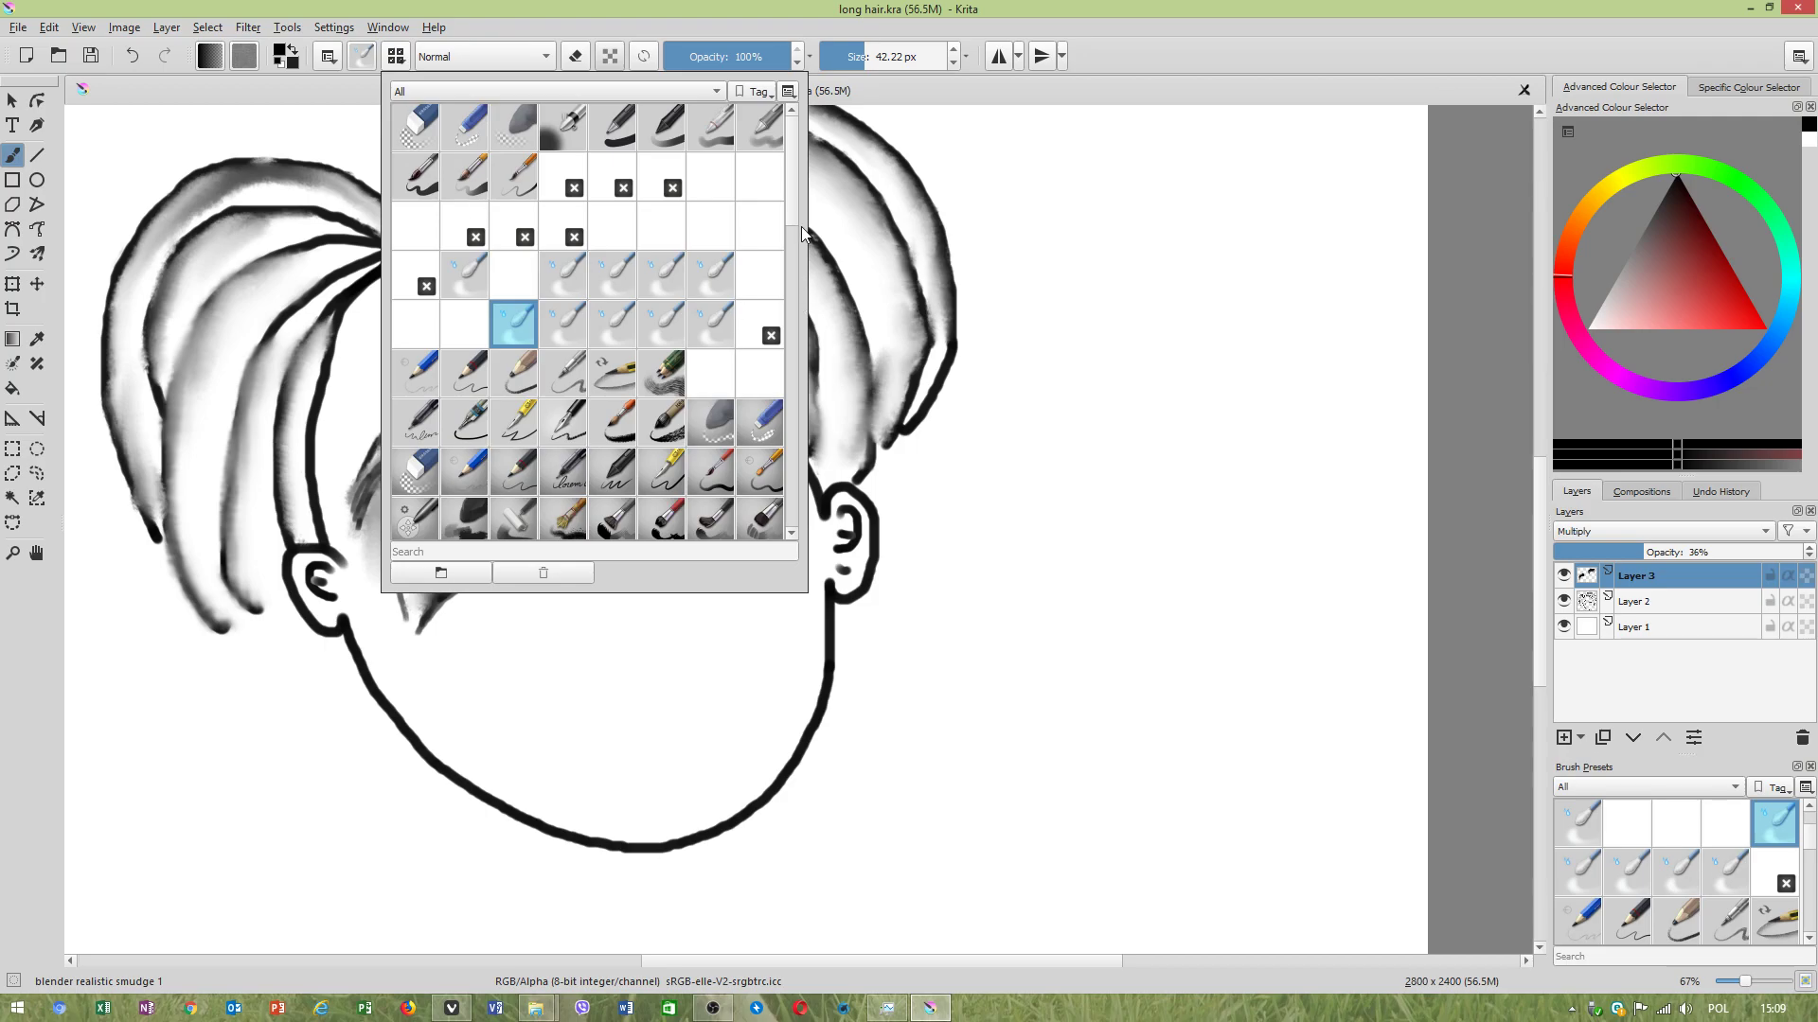
left_click_drag(793, 204, 806, 486)
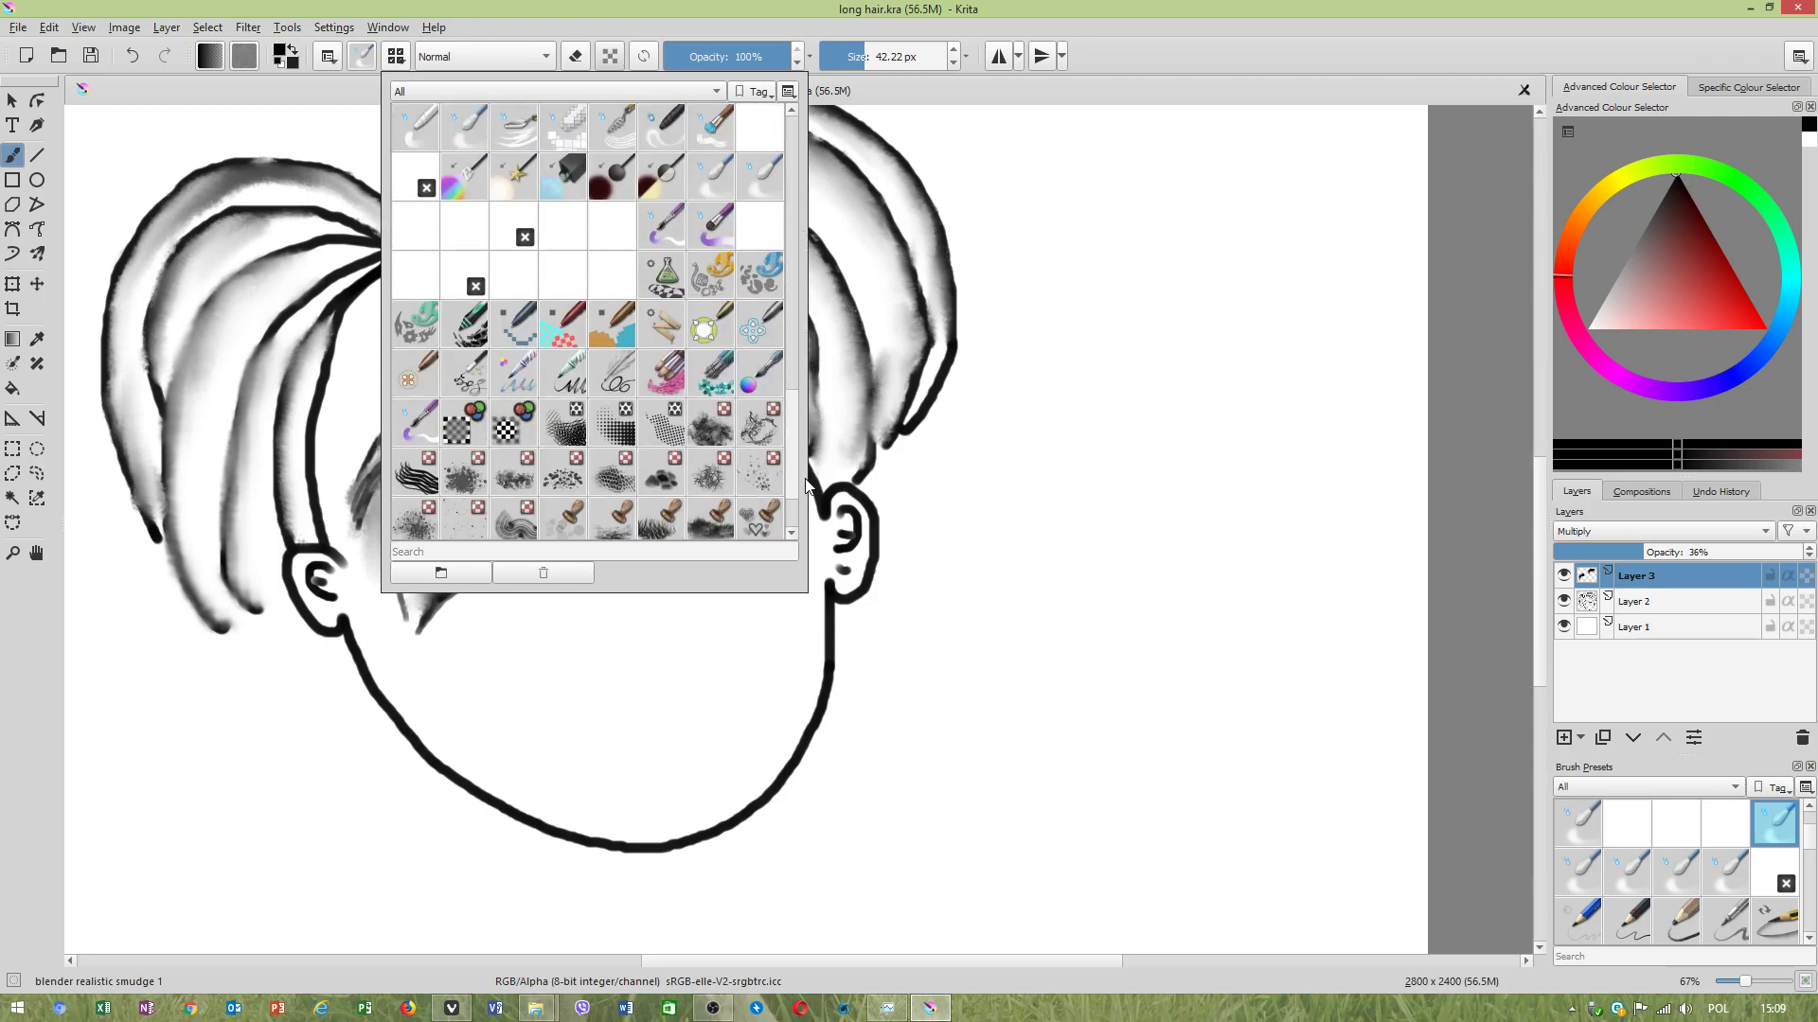
left_click(410, 429)
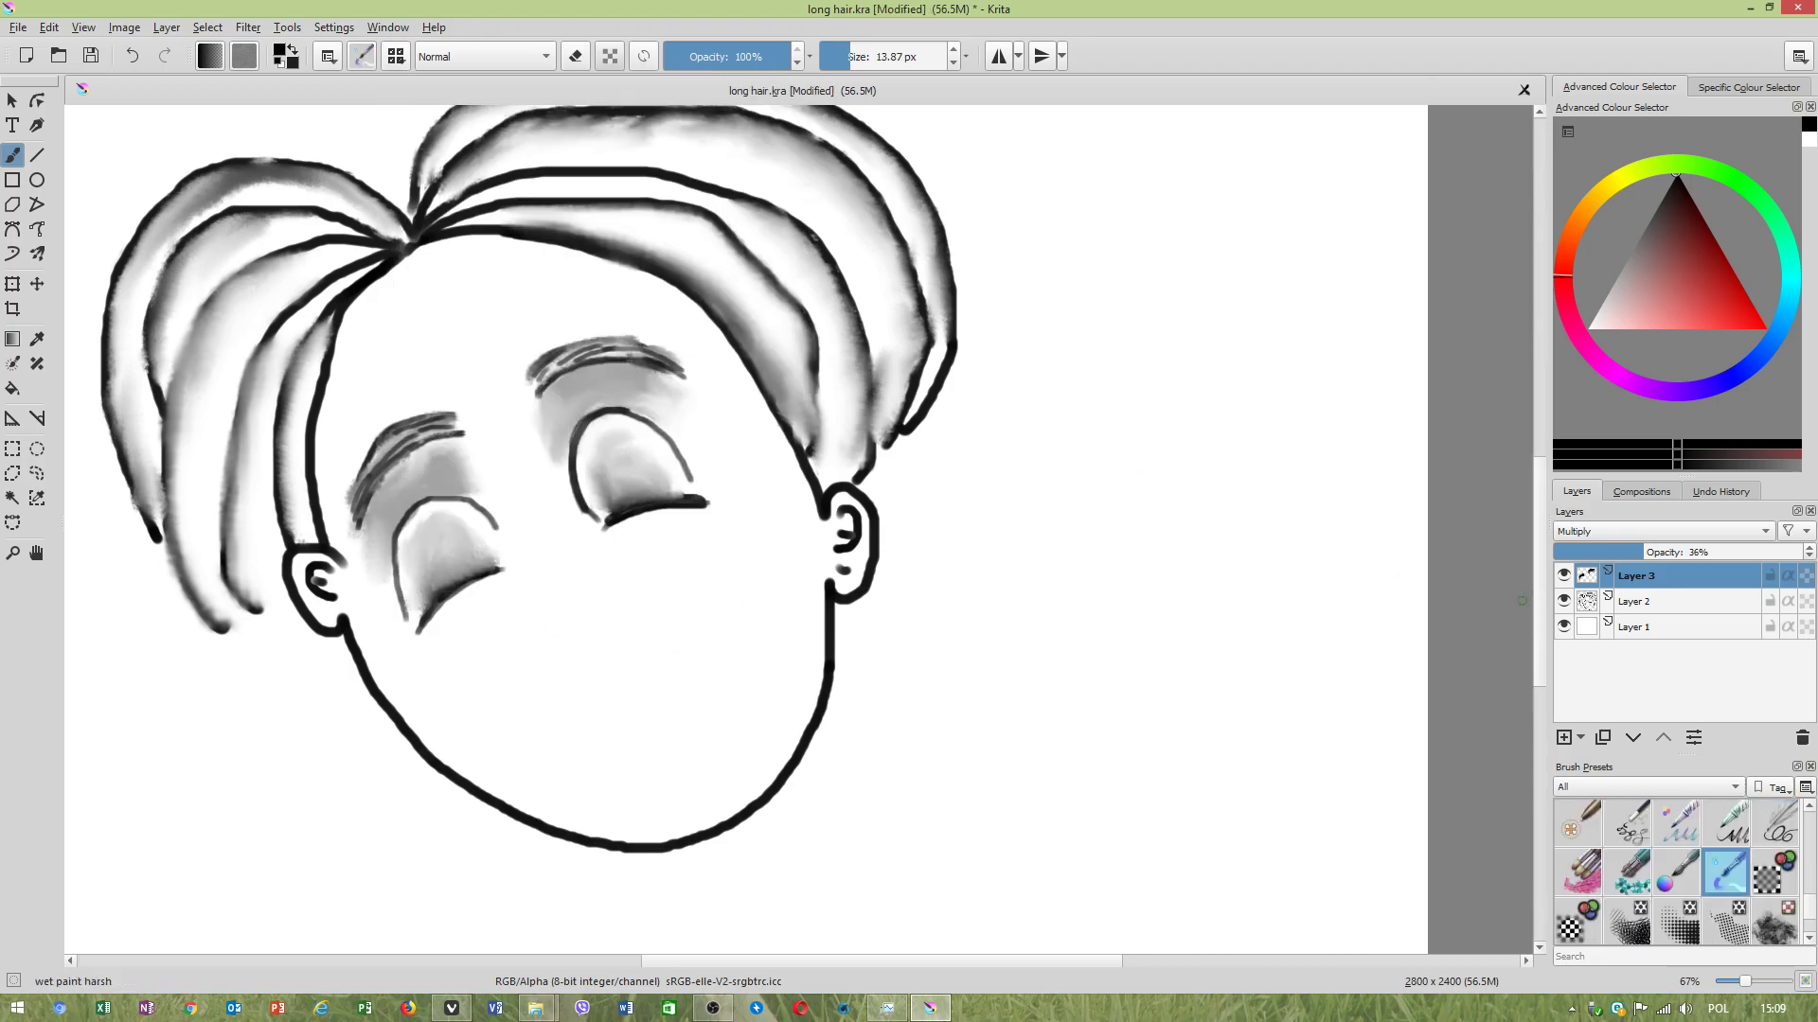
Add a new paint layer and draw the curved outline of the upper lip on the lower face.
left_click(1563, 738)
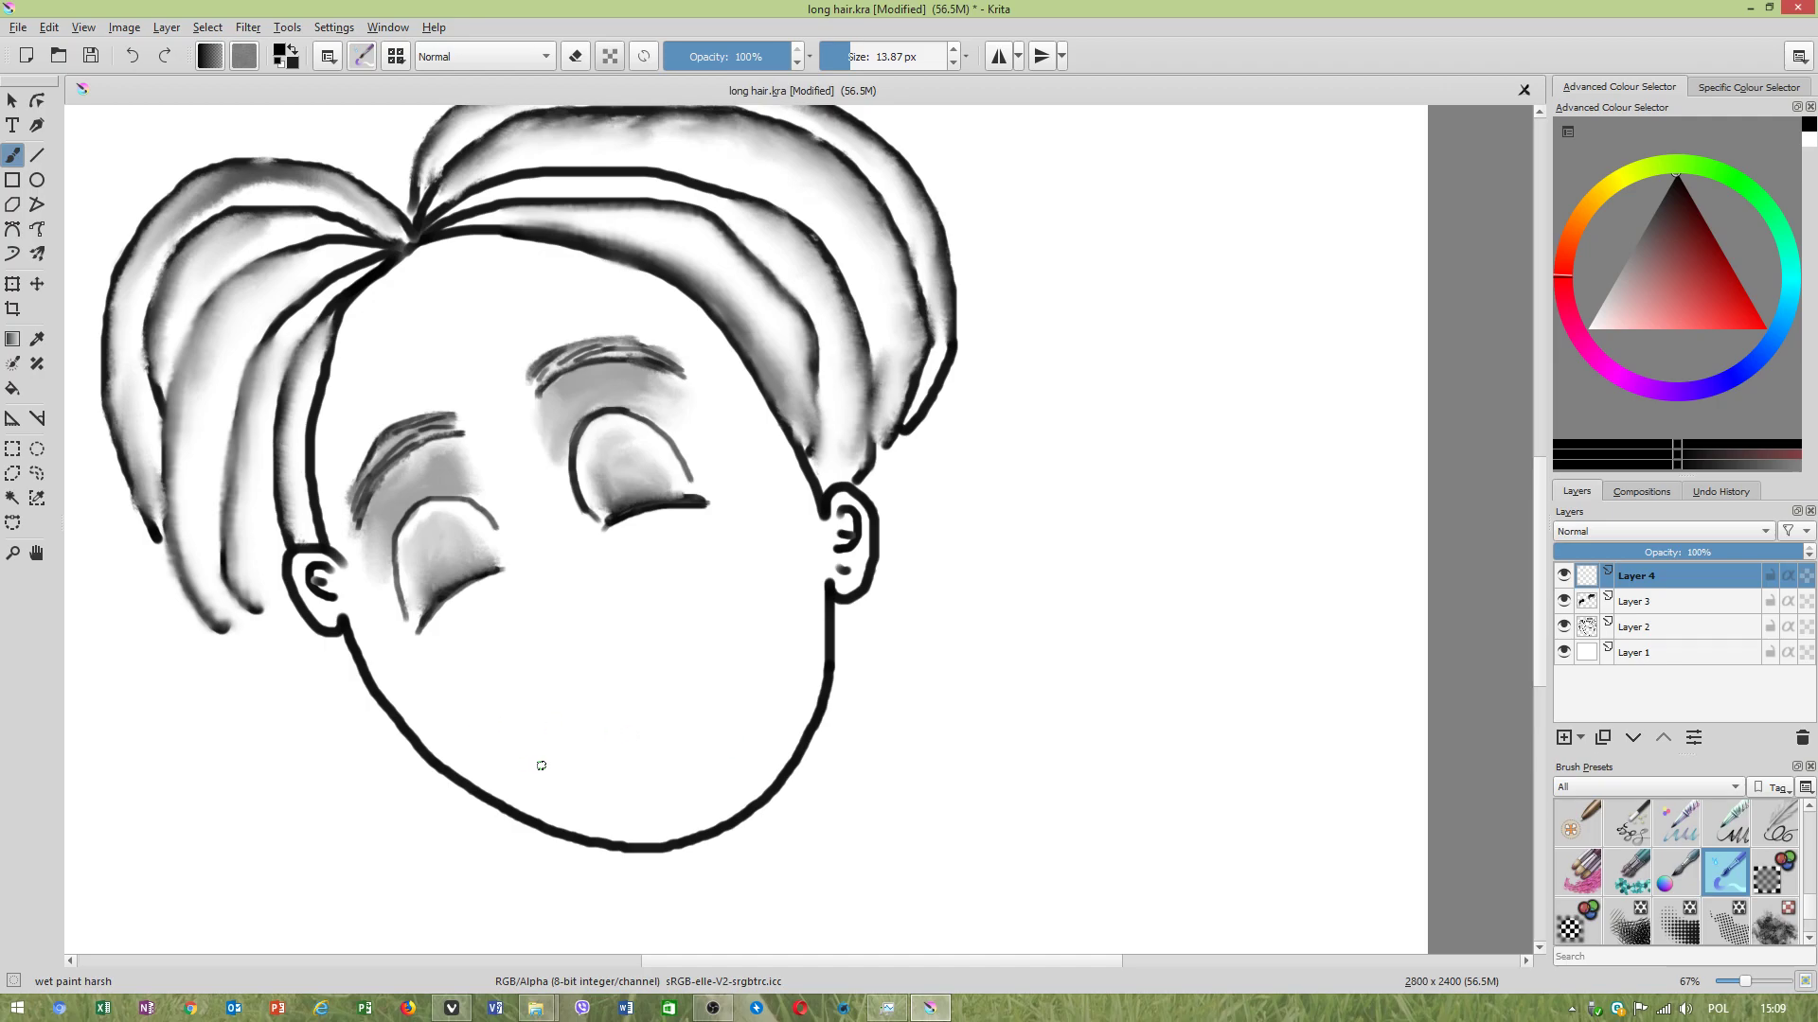
left_click_drag(637, 715, 681, 688)
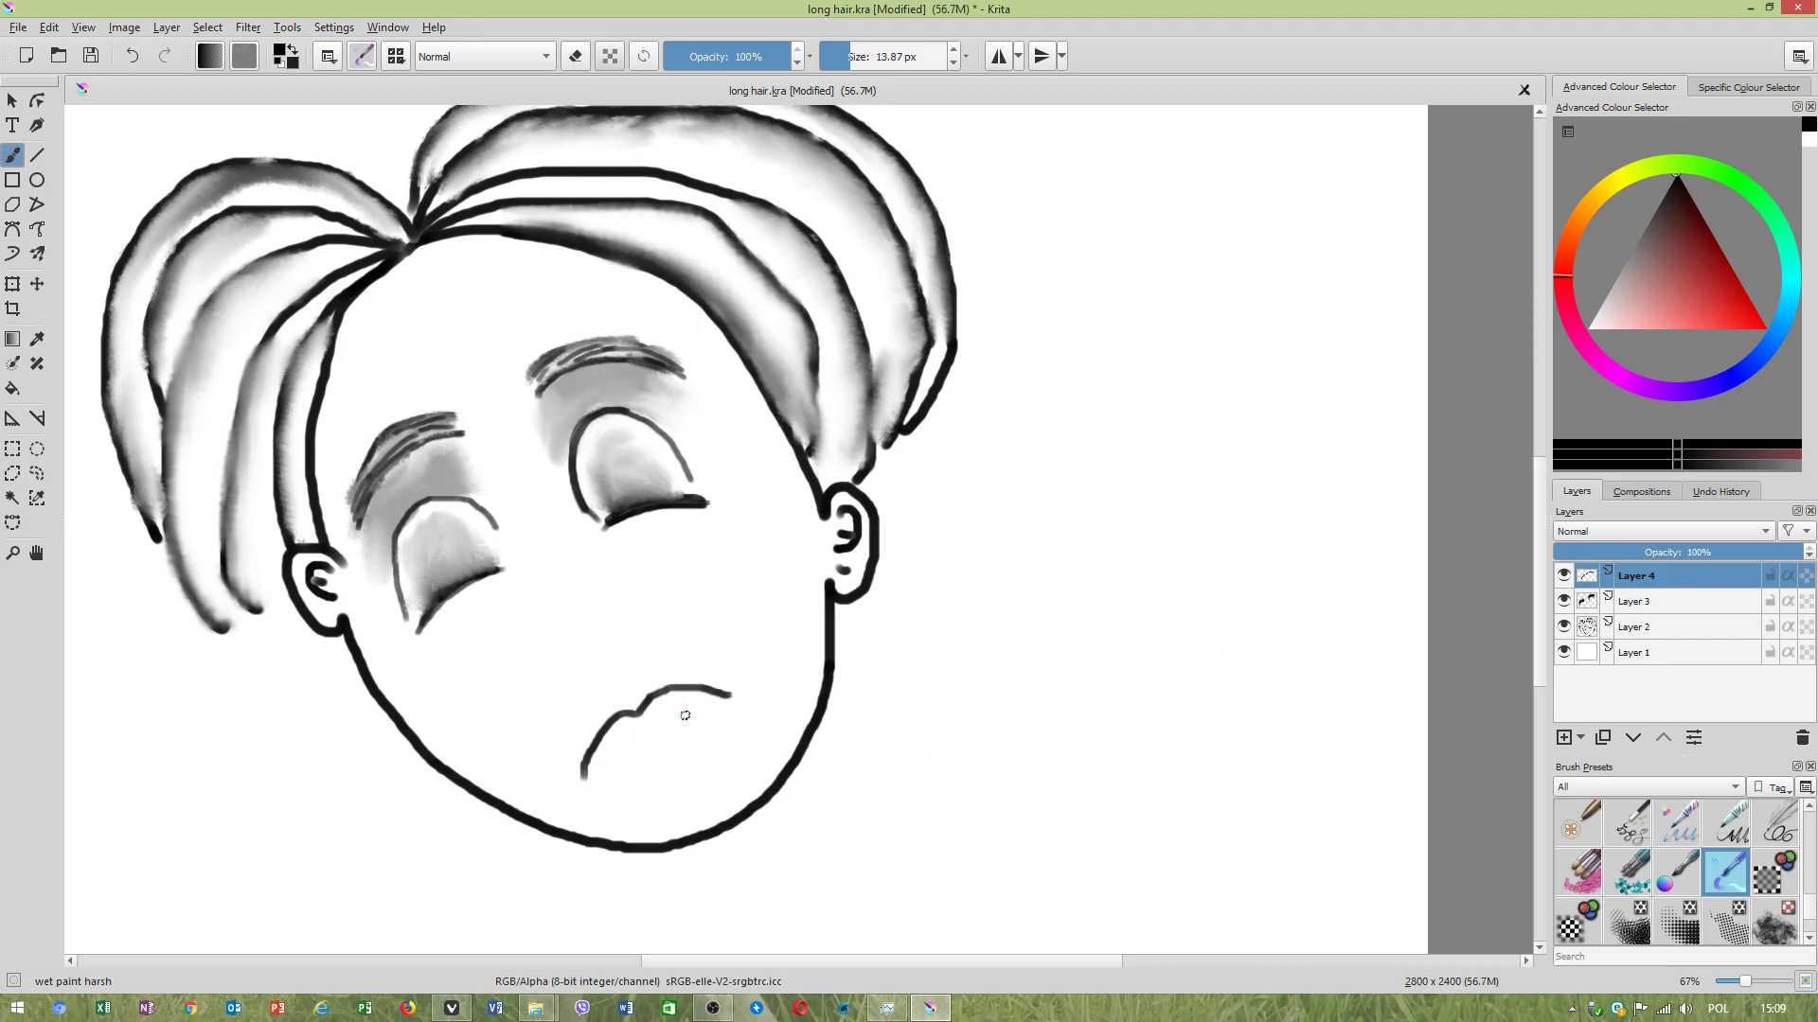
Try shading beneath the lip line on the Multiply layer, Layer 3, and undo the strokes.
left_click(1584, 607)
scroll(659, 742, "up", 1)
left_click_drag(578, 769, 557, 786)
mouse_move(637, 740)
left_mouse_down()
mouse_move(568, 778)
mouse_move(592, 757)
left_mouse_up()
key("ctrl+z")
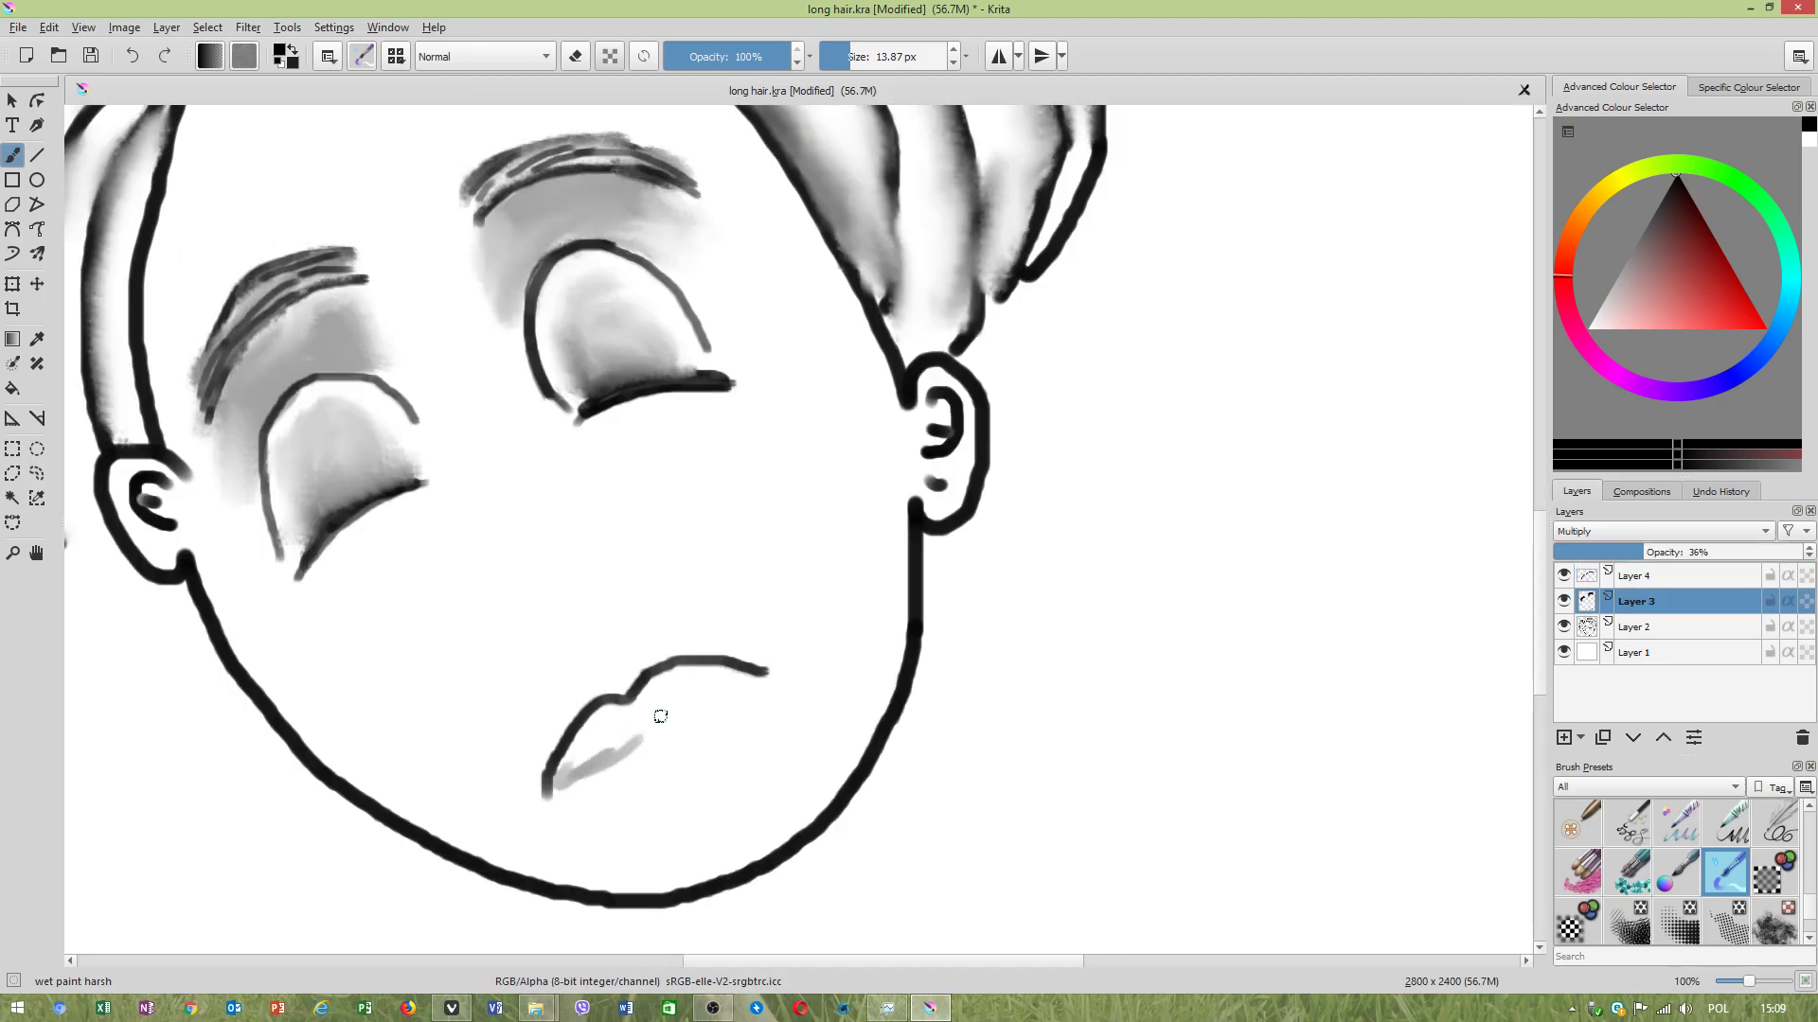
key("ctrl+z")
key("ctrl+z")
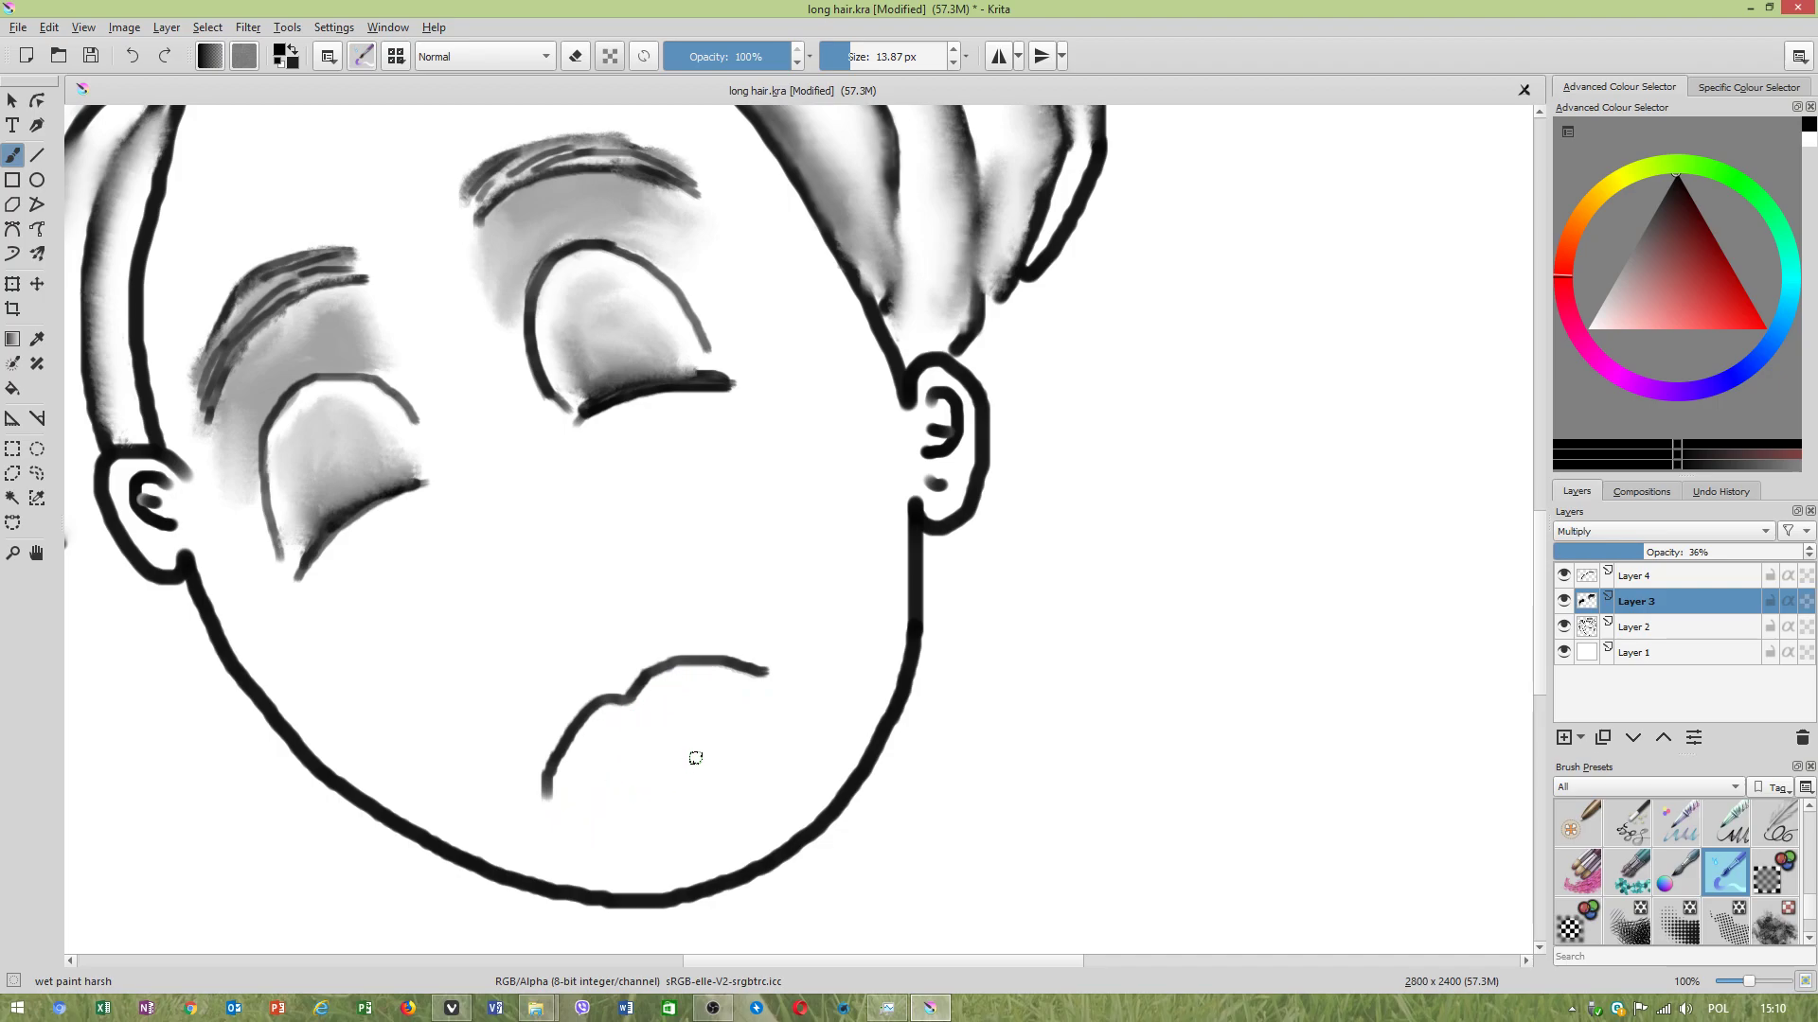
Add a new paint layer above the lip line layer and set its blending mode to Multiply.
left_click(1620, 587)
left_click(1564, 737)
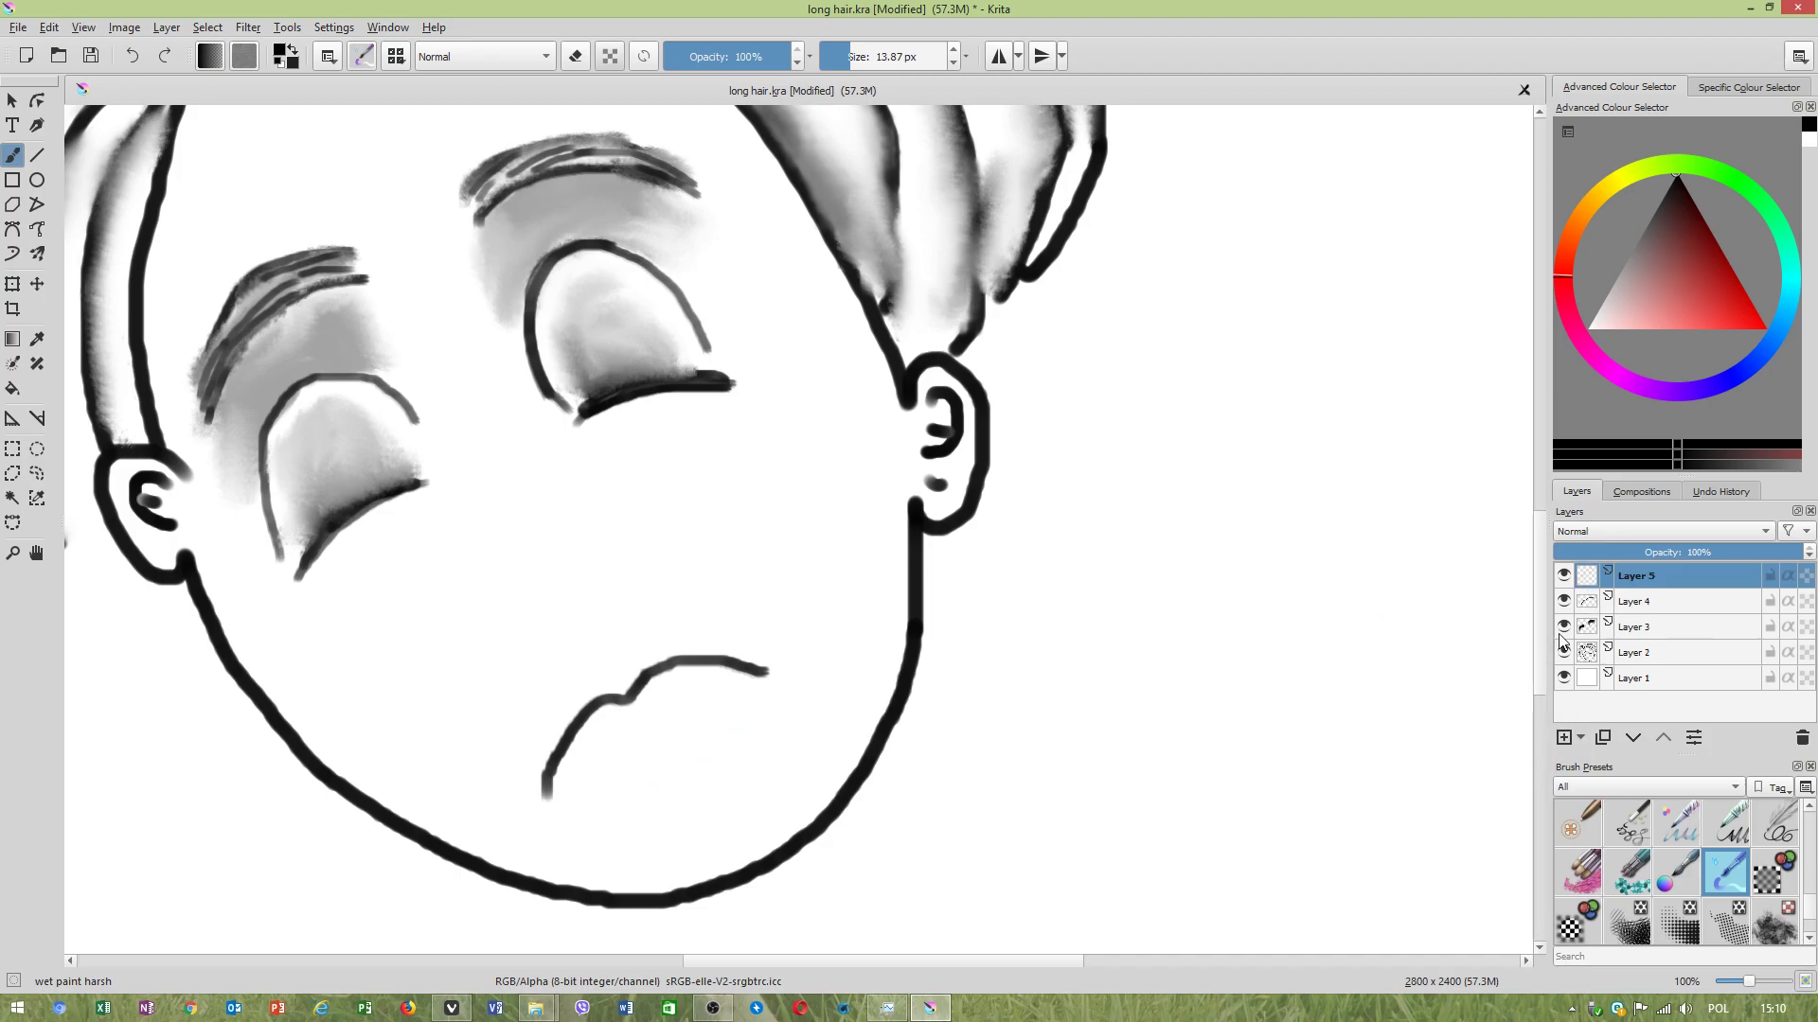
left_click(1586, 530)
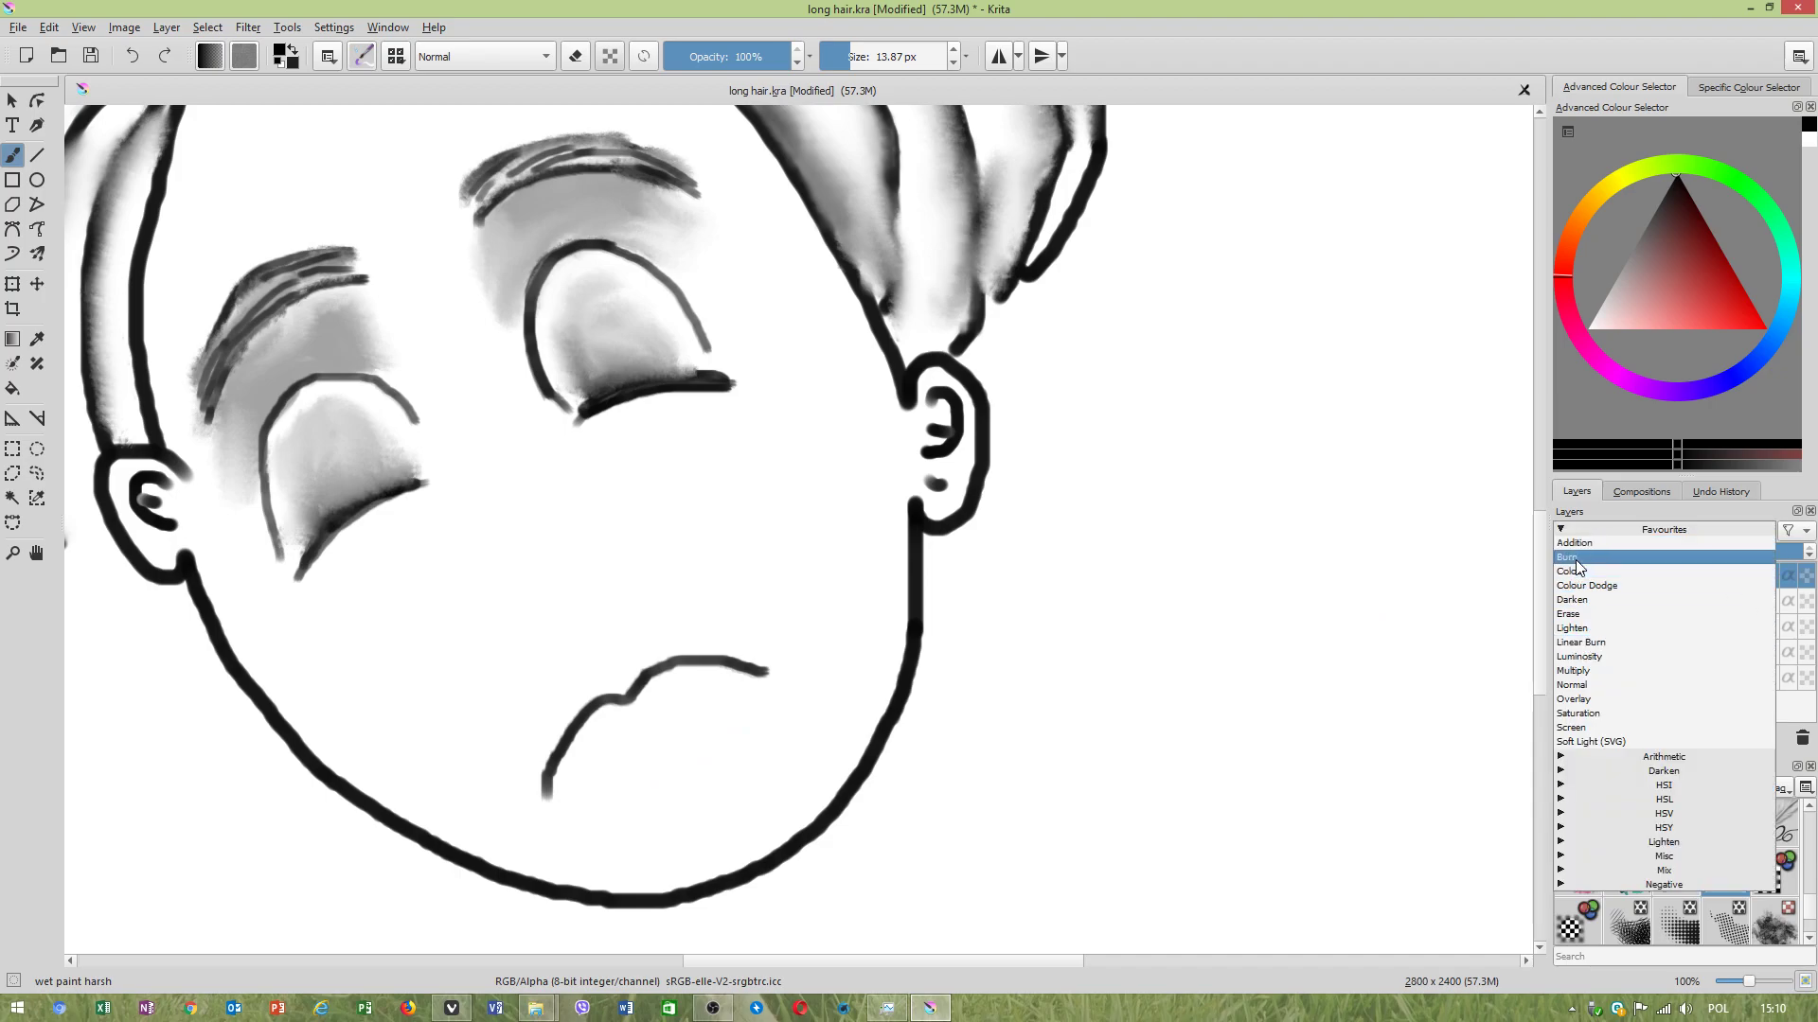
left_click(1574, 670)
Fill the upper lip with black strokes, enlarging the brush to 17.87 px for the rest of the shape.
mouse_move(563, 788)
left_mouse_down()
mouse_move(597, 737)
mouse_move(548, 788)
mouse_move(648, 729)
mouse_move(625, 731)
left_mouse_up()
right_click(695, 702)
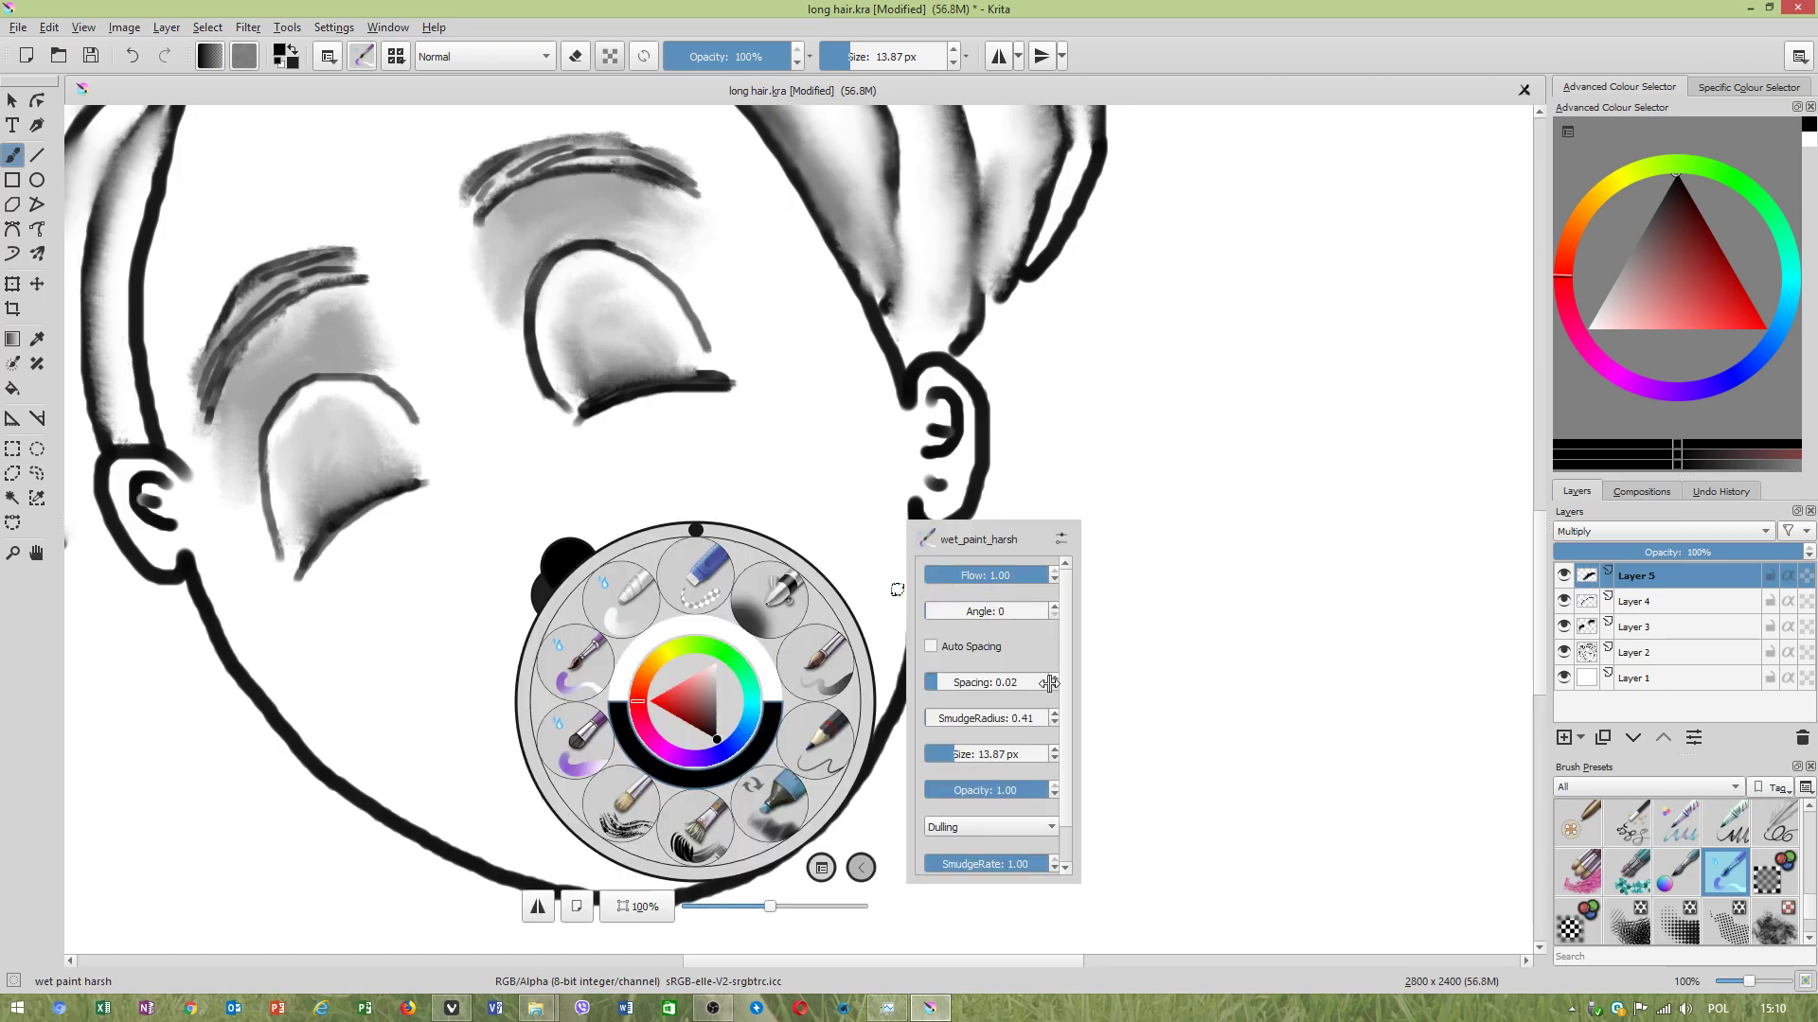
scroll(1050, 746, "up", 2)
scroll(1051, 746, "up", 1)
left_click(1016, 509)
scroll(570, 839, "up", 2)
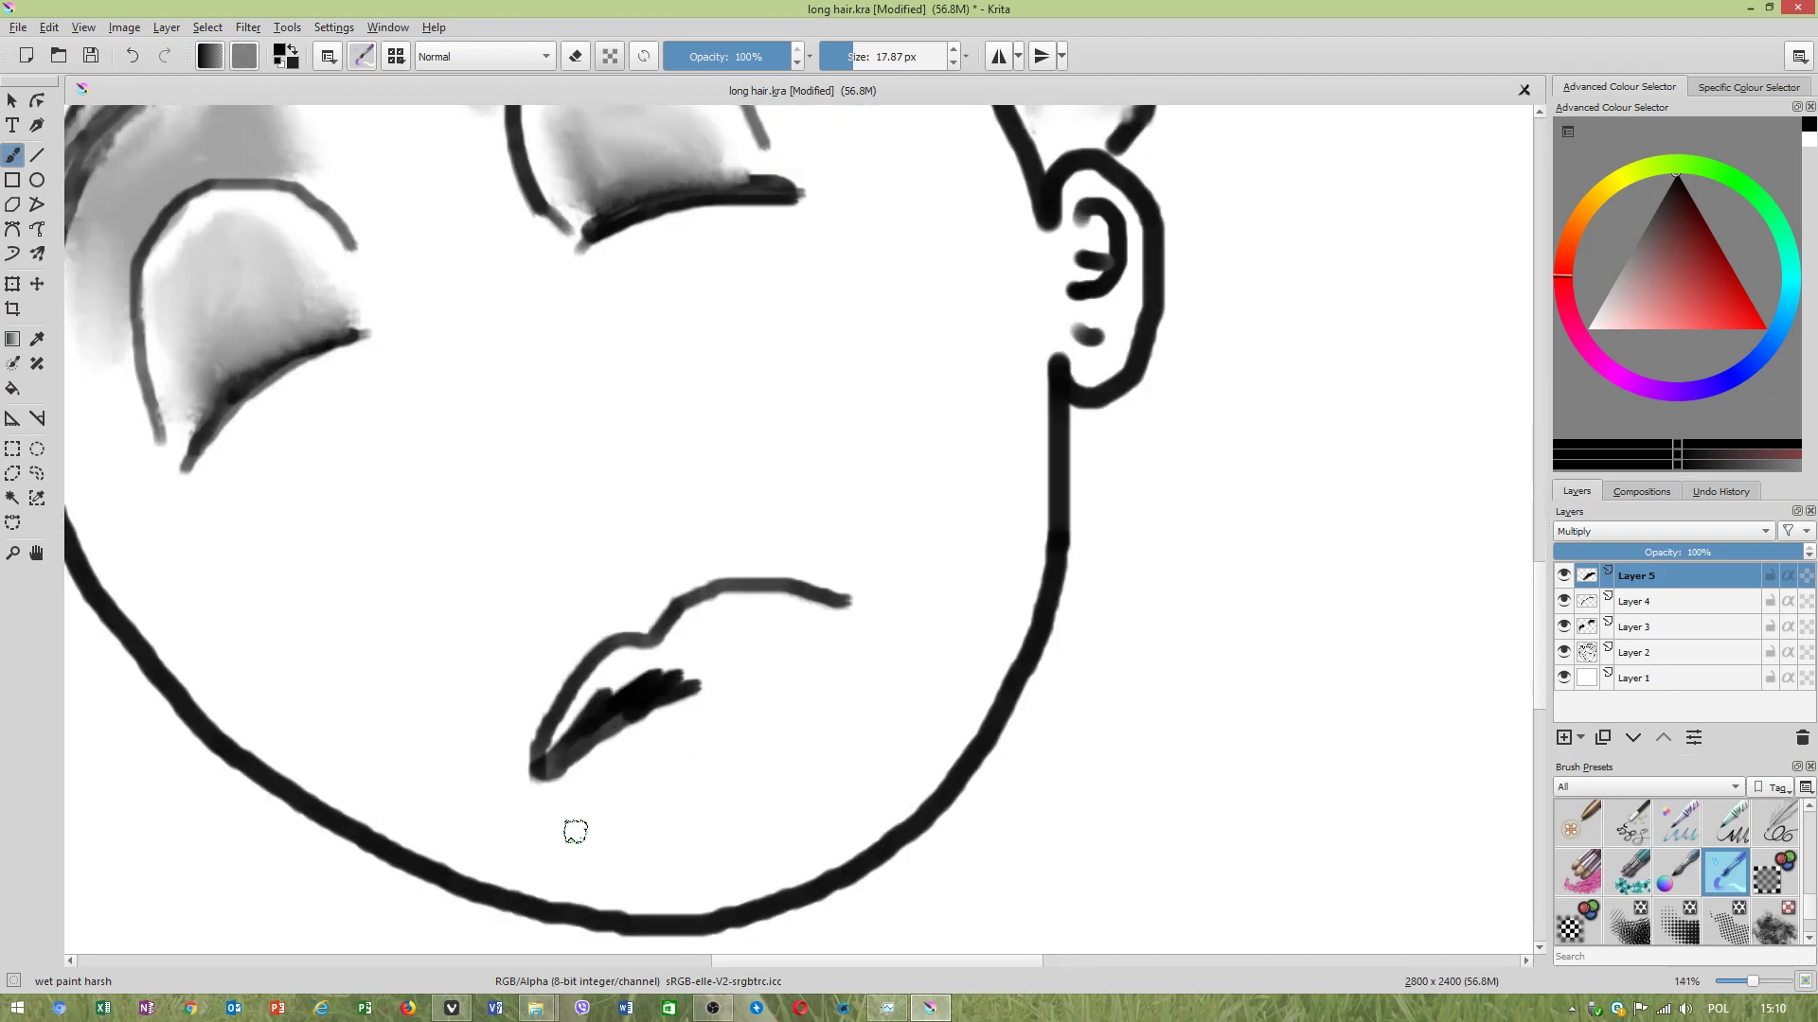
mouse_move(535, 722)
left_mouse_down()
mouse_move(592, 656)
mouse_move(667, 620)
mouse_move(748, 613)
mouse_move(958, 536)
mouse_move(933, 516)
mouse_move(796, 510)
mouse_move(641, 609)
mouse_move(757, 573)
mouse_move(772, 540)
mouse_move(713, 572)
mouse_move(800, 535)
mouse_move(899, 554)
mouse_move(918, 519)
mouse_move(730, 538)
mouse_move(876, 495)
mouse_move(962, 515)
mouse_move(643, 611)
mouse_move(576, 666)
left_mouse_up()
scroll(684, 657, "down", 4)
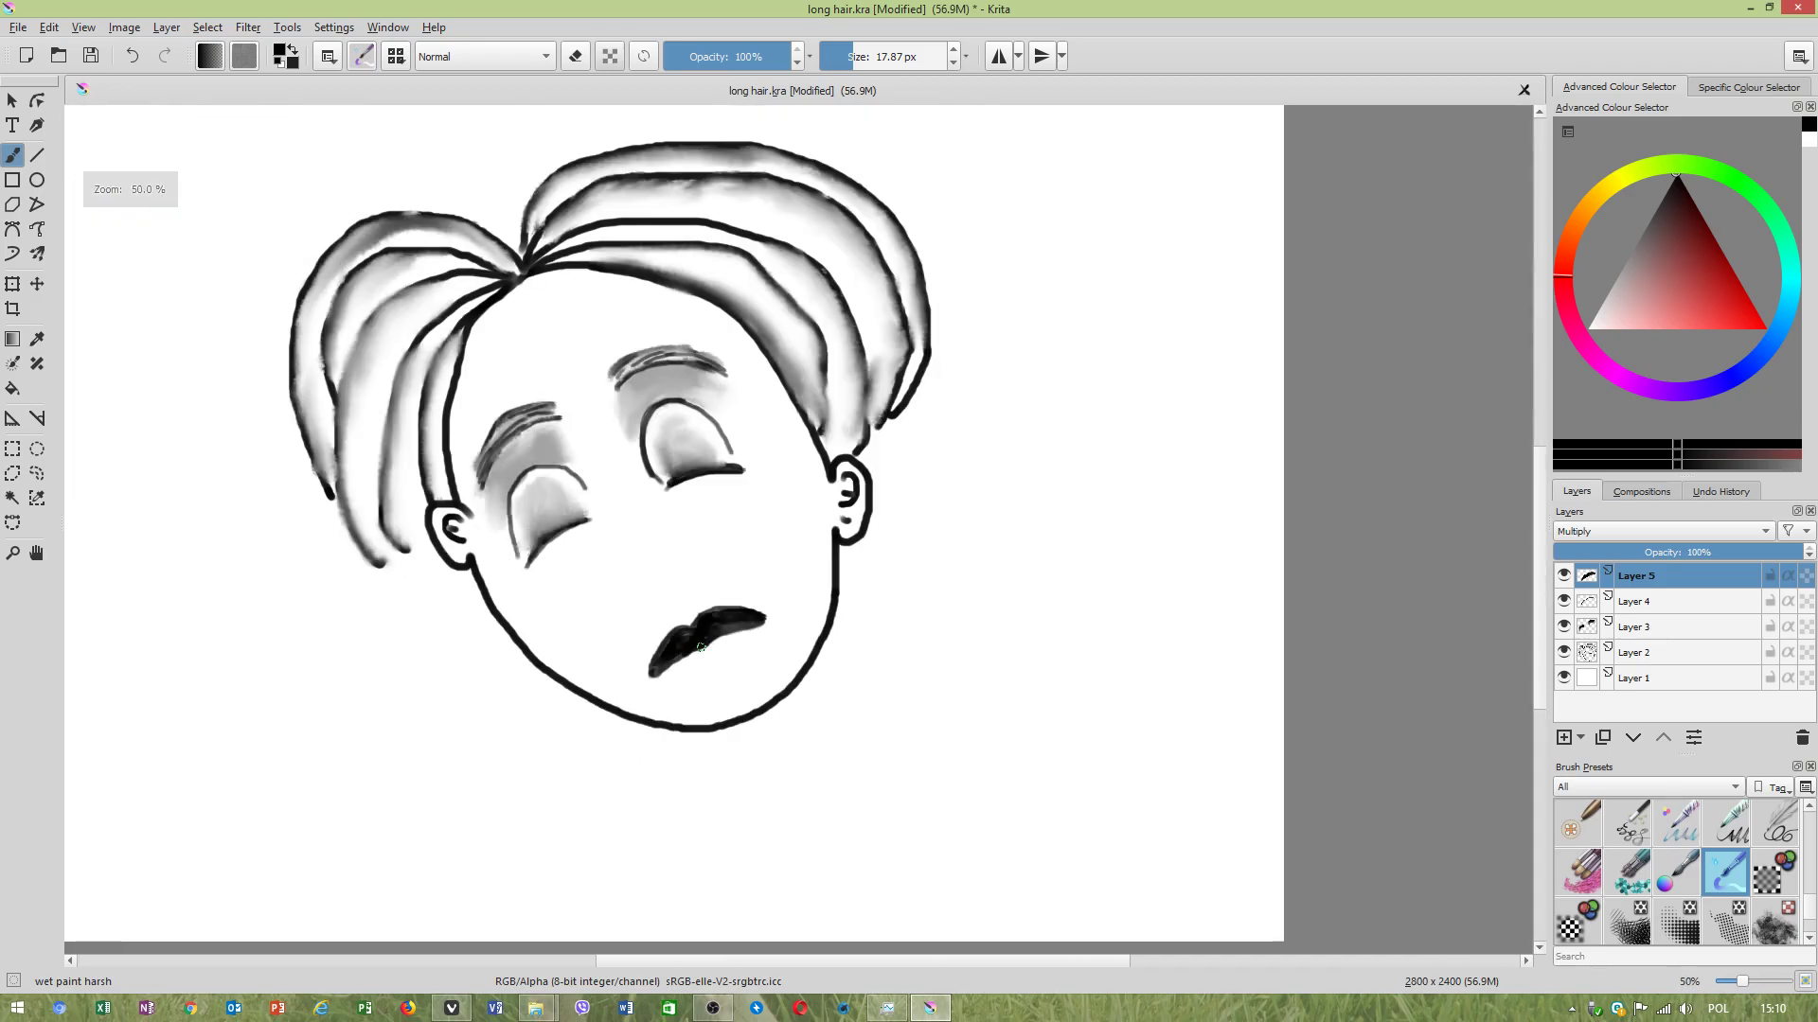
Add a new paint layer at 49% opacity and paint the lower lip as a flat grey shape.
scroll(683, 657, "up", 2)
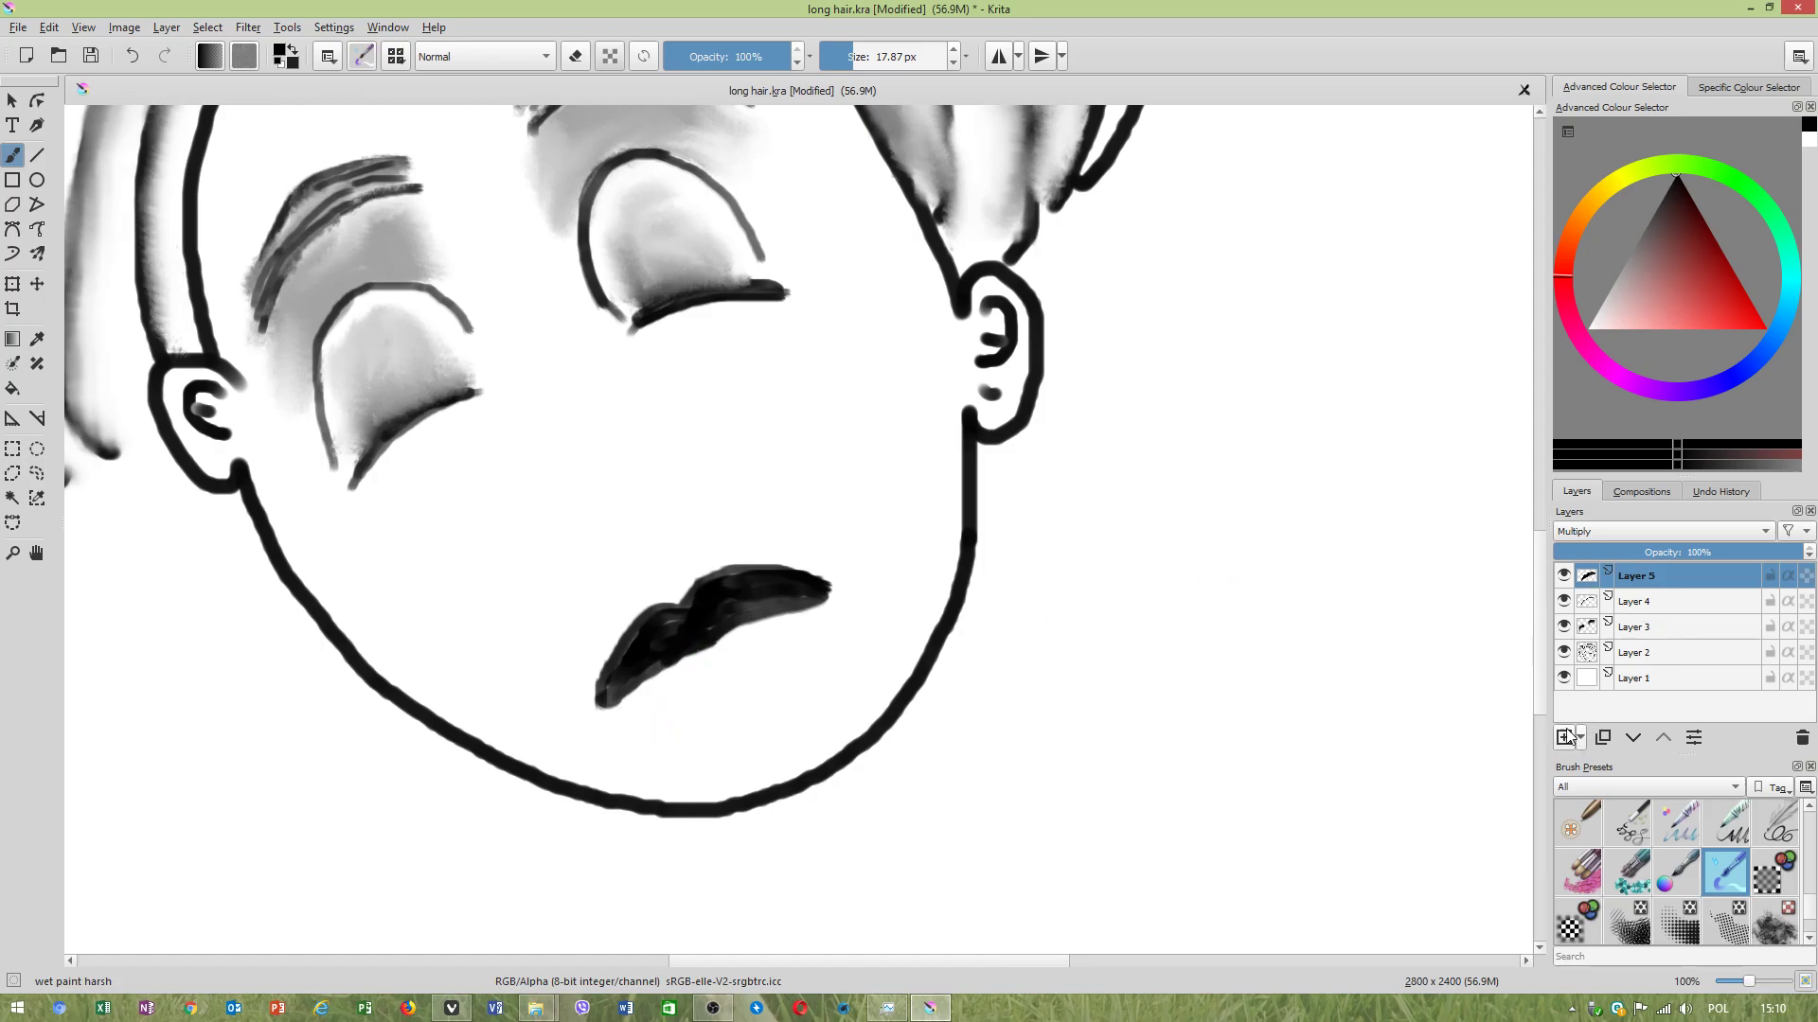
key("Insert")
left_click(1681, 552)
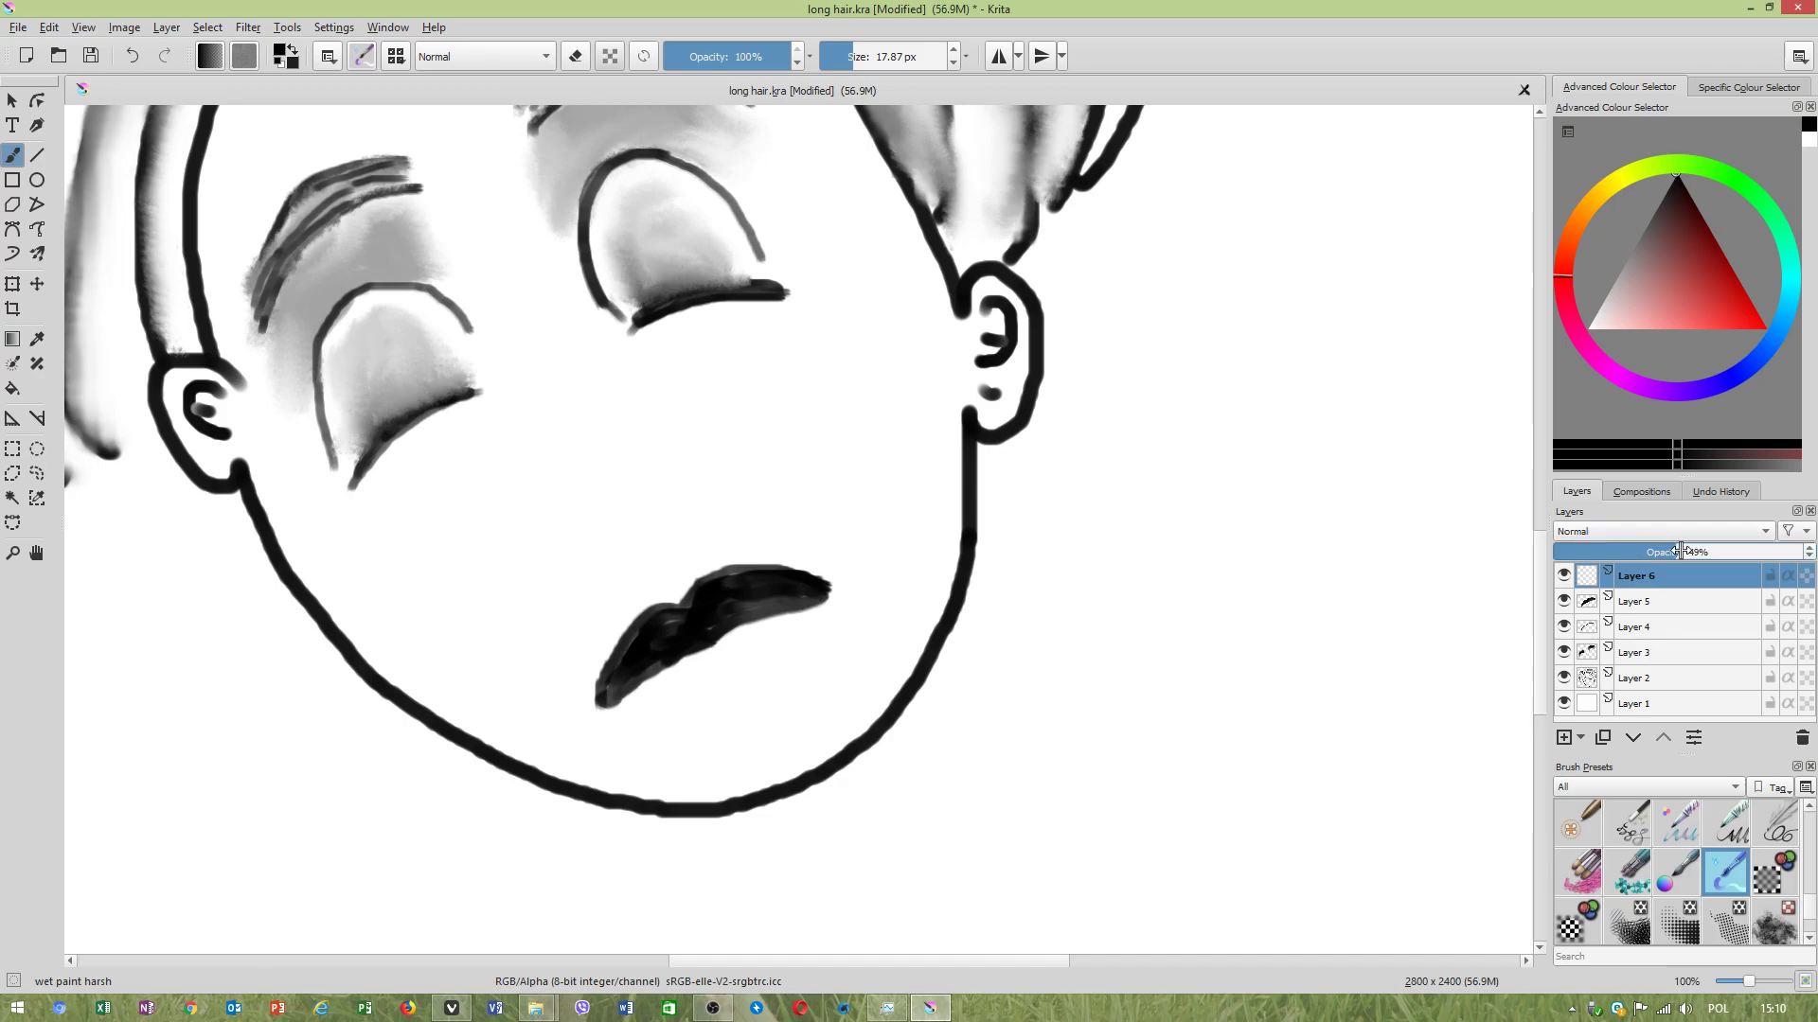
mouse_move(824, 609)
left_mouse_down()
mouse_move(727, 691)
mouse_move(611, 716)
mouse_move(721, 655)
mouse_move(631, 710)
mouse_move(773, 656)
mouse_move(663, 707)
mouse_move(784, 638)
mouse_move(674, 684)
mouse_move(709, 656)
mouse_move(699, 677)
mouse_move(796, 639)
mouse_move(770, 657)
mouse_move(807, 610)
mouse_move(679, 663)
mouse_move(809, 617)
mouse_move(710, 693)
left_mouse_up()
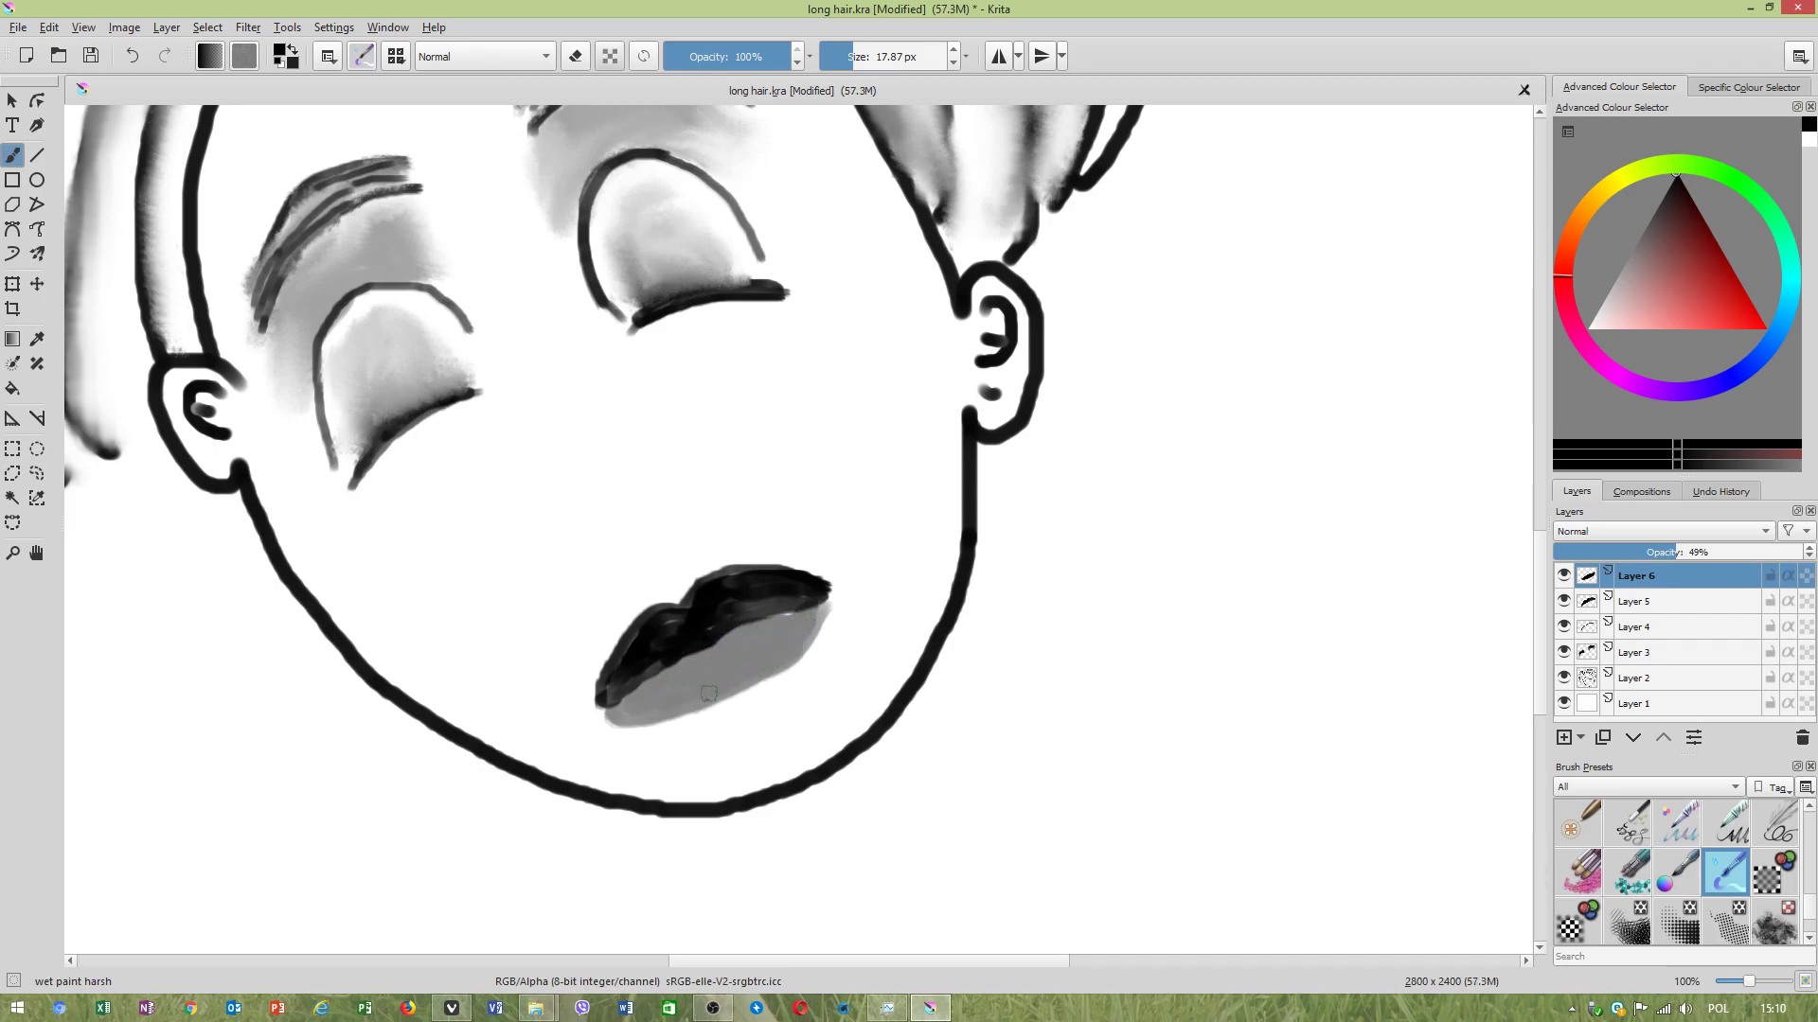
scroll(763, 647, "down", 3)
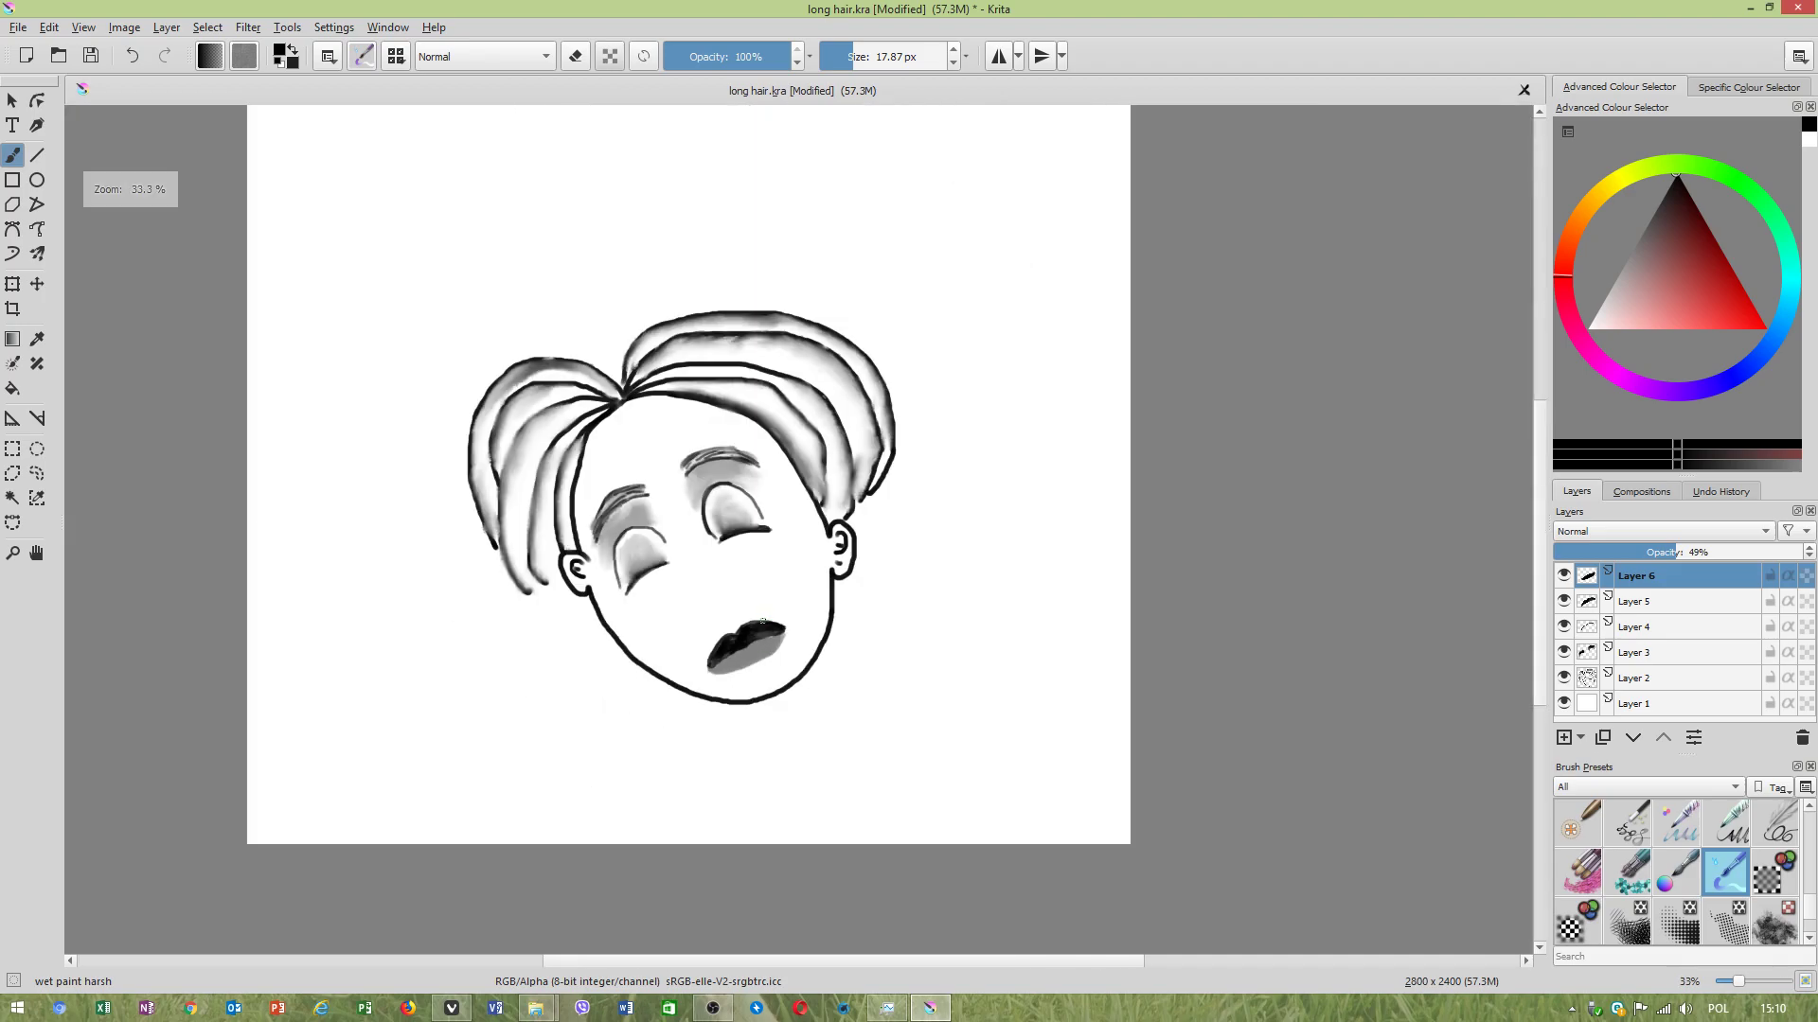
Reduce the lower lip layer's opacity to 37% and save the document.
scroll(765, 622, "up", 3)
left_click(1648, 551)
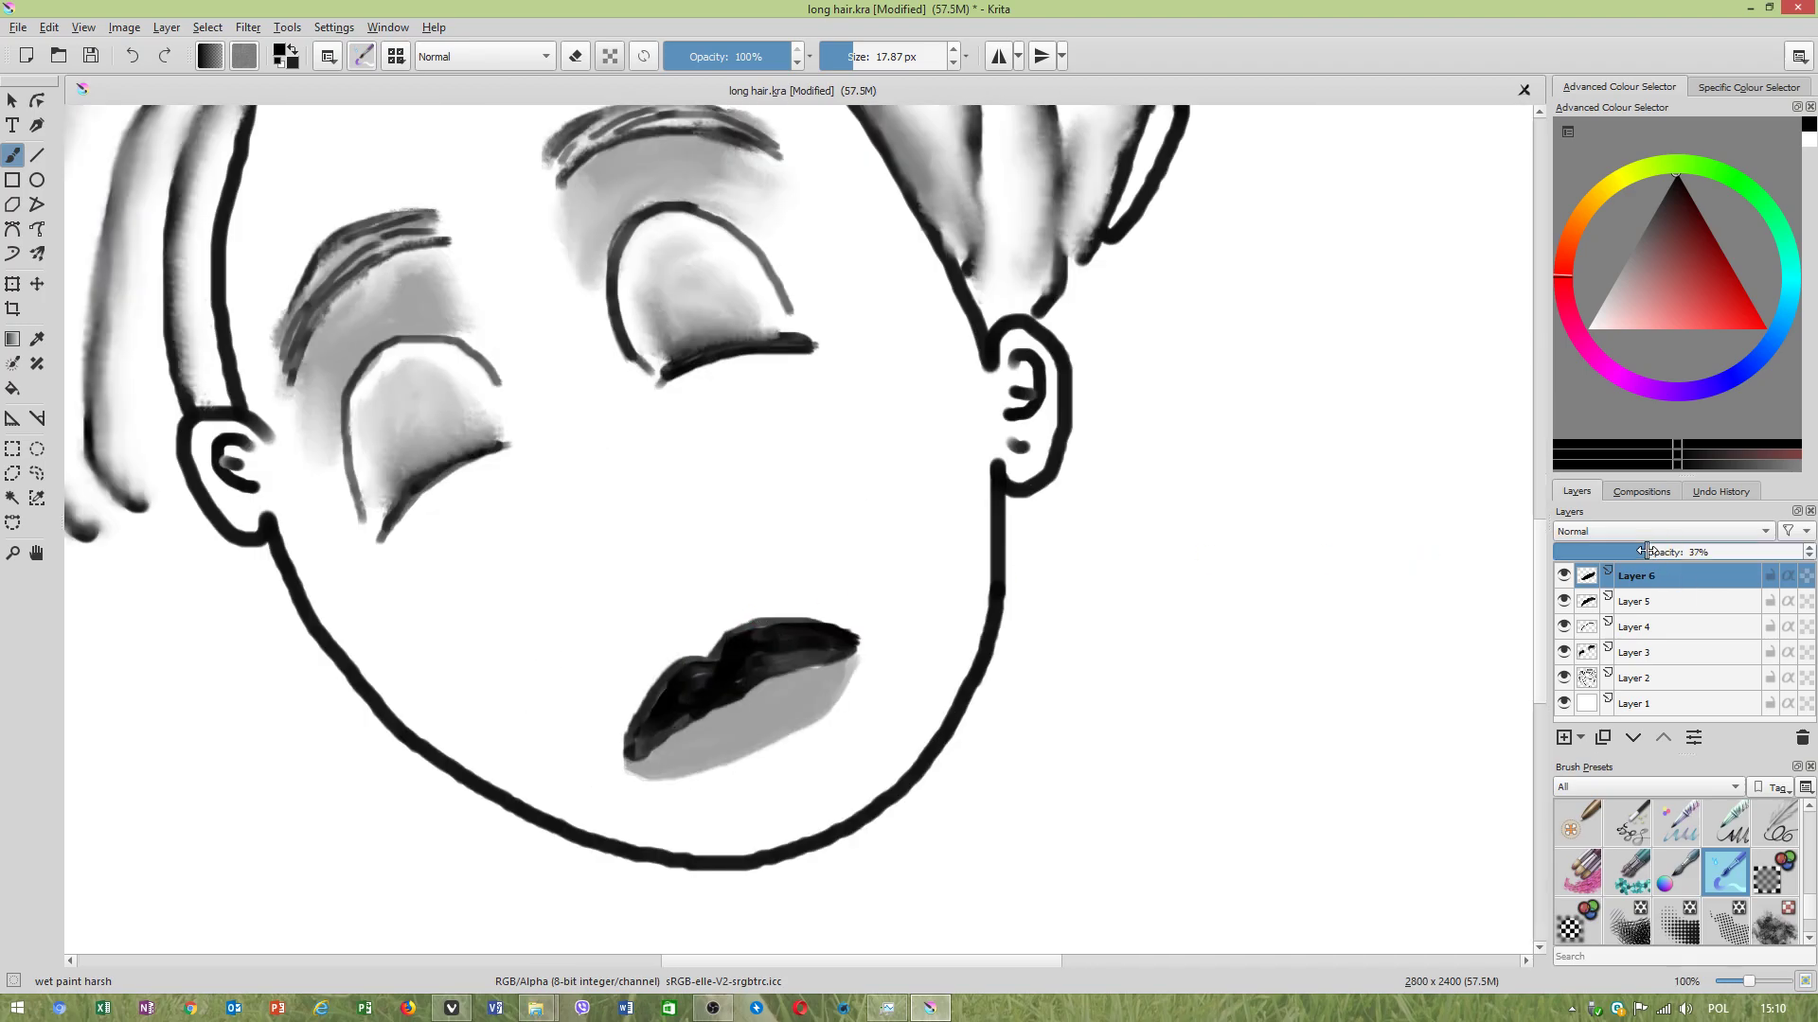
scroll(976, 469, "down", 2)
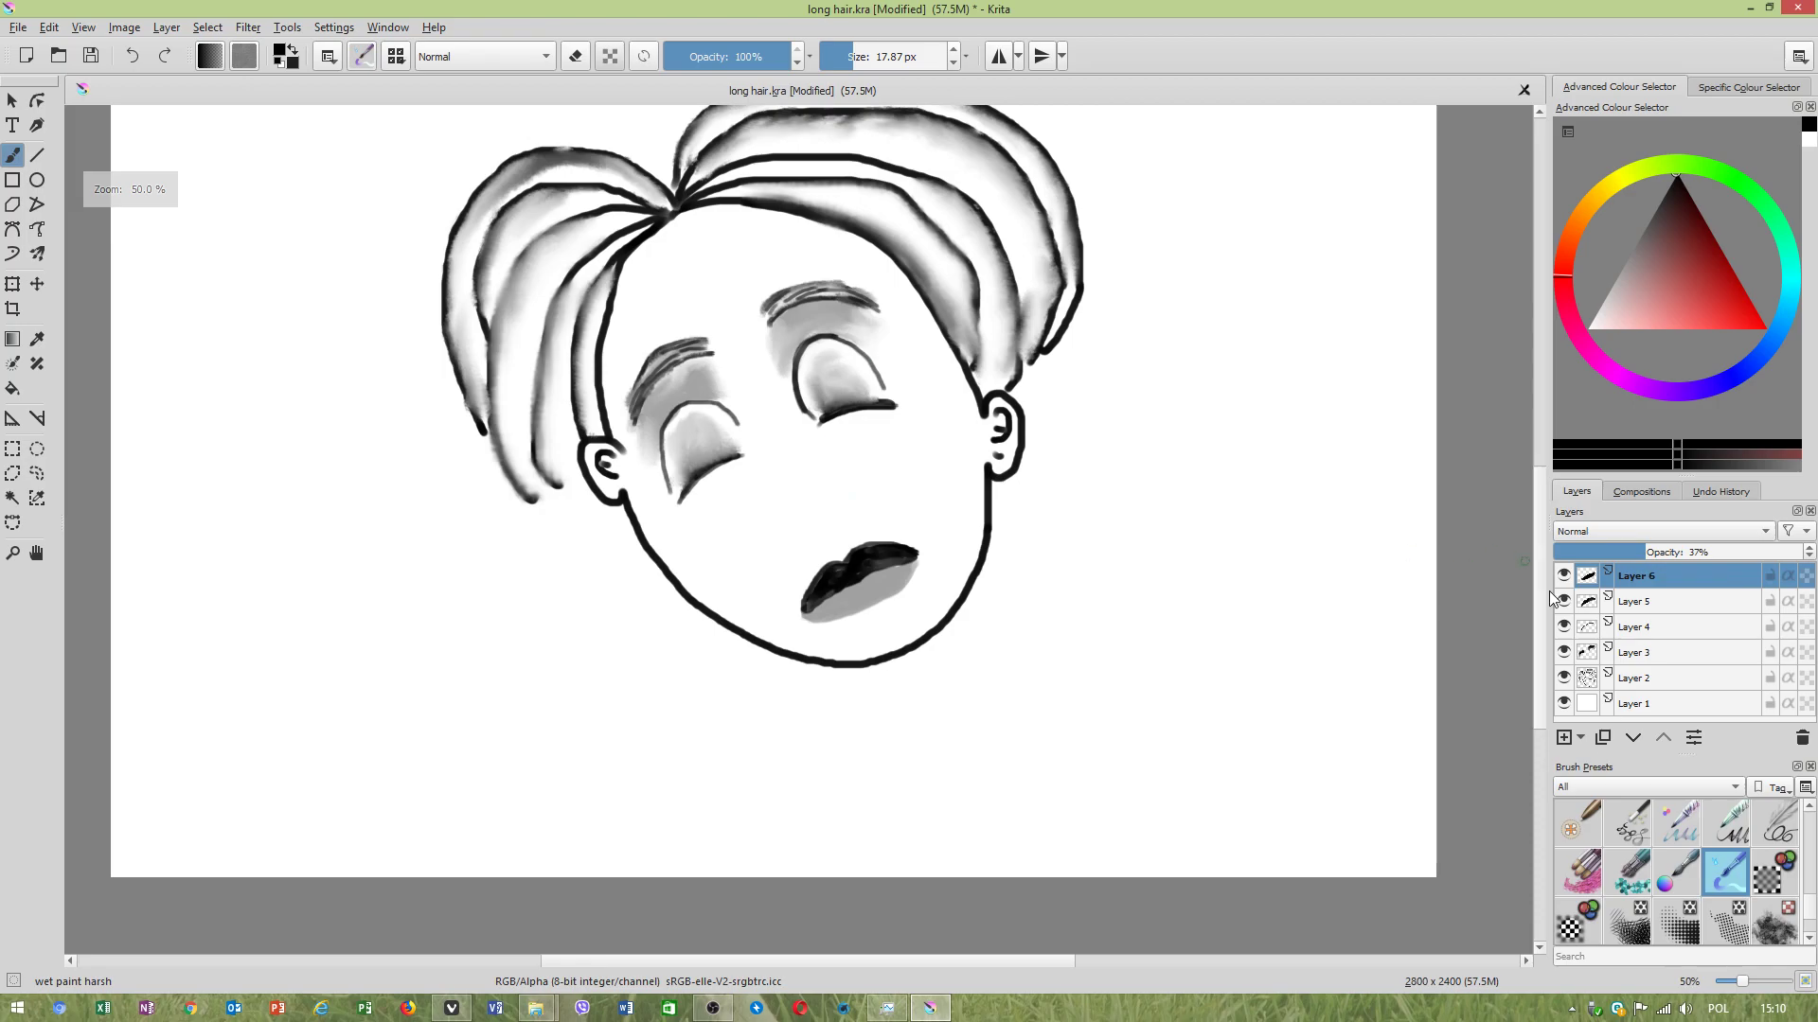
scroll(813, 486, "down", 3)
scroll(889, 224, "up", 3)
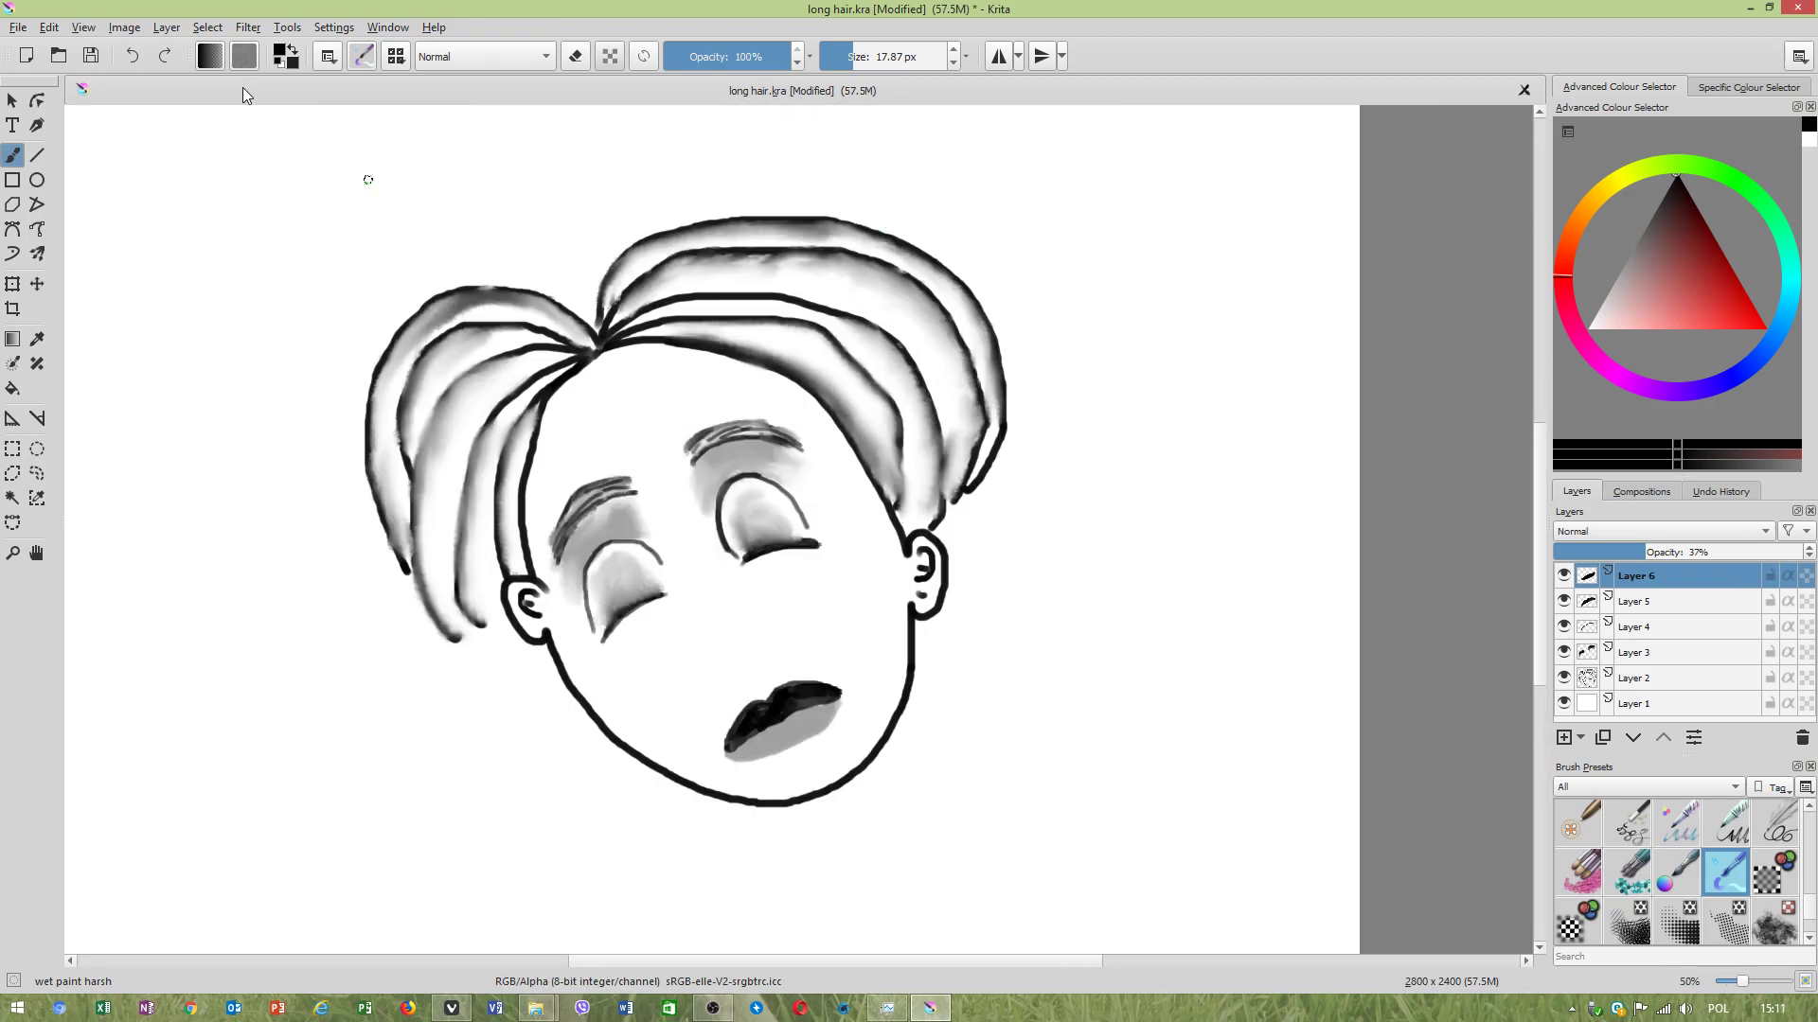
left_click(89, 53)
Merge all six layers, from Layer 6 down to Layer 1, into a single layer.
scroll(729, 686, "up", 2)
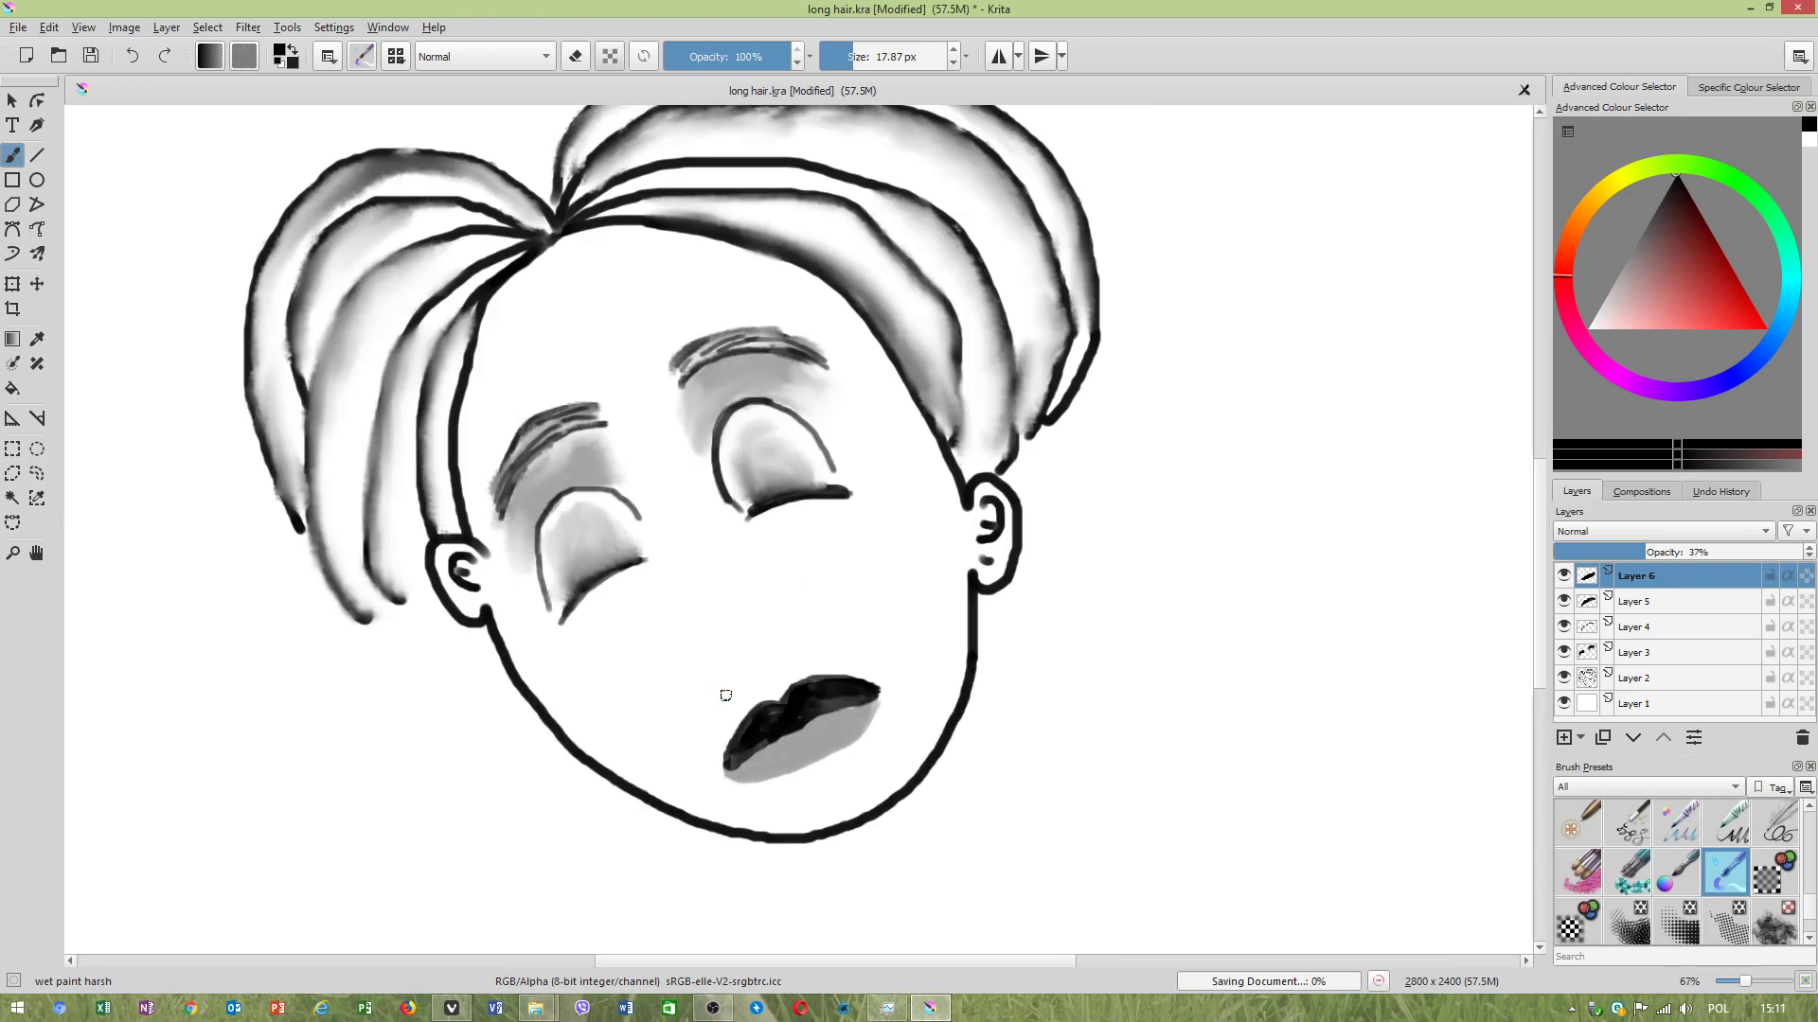
left_click(1664, 704, "shift")
right_click(1717, 702)
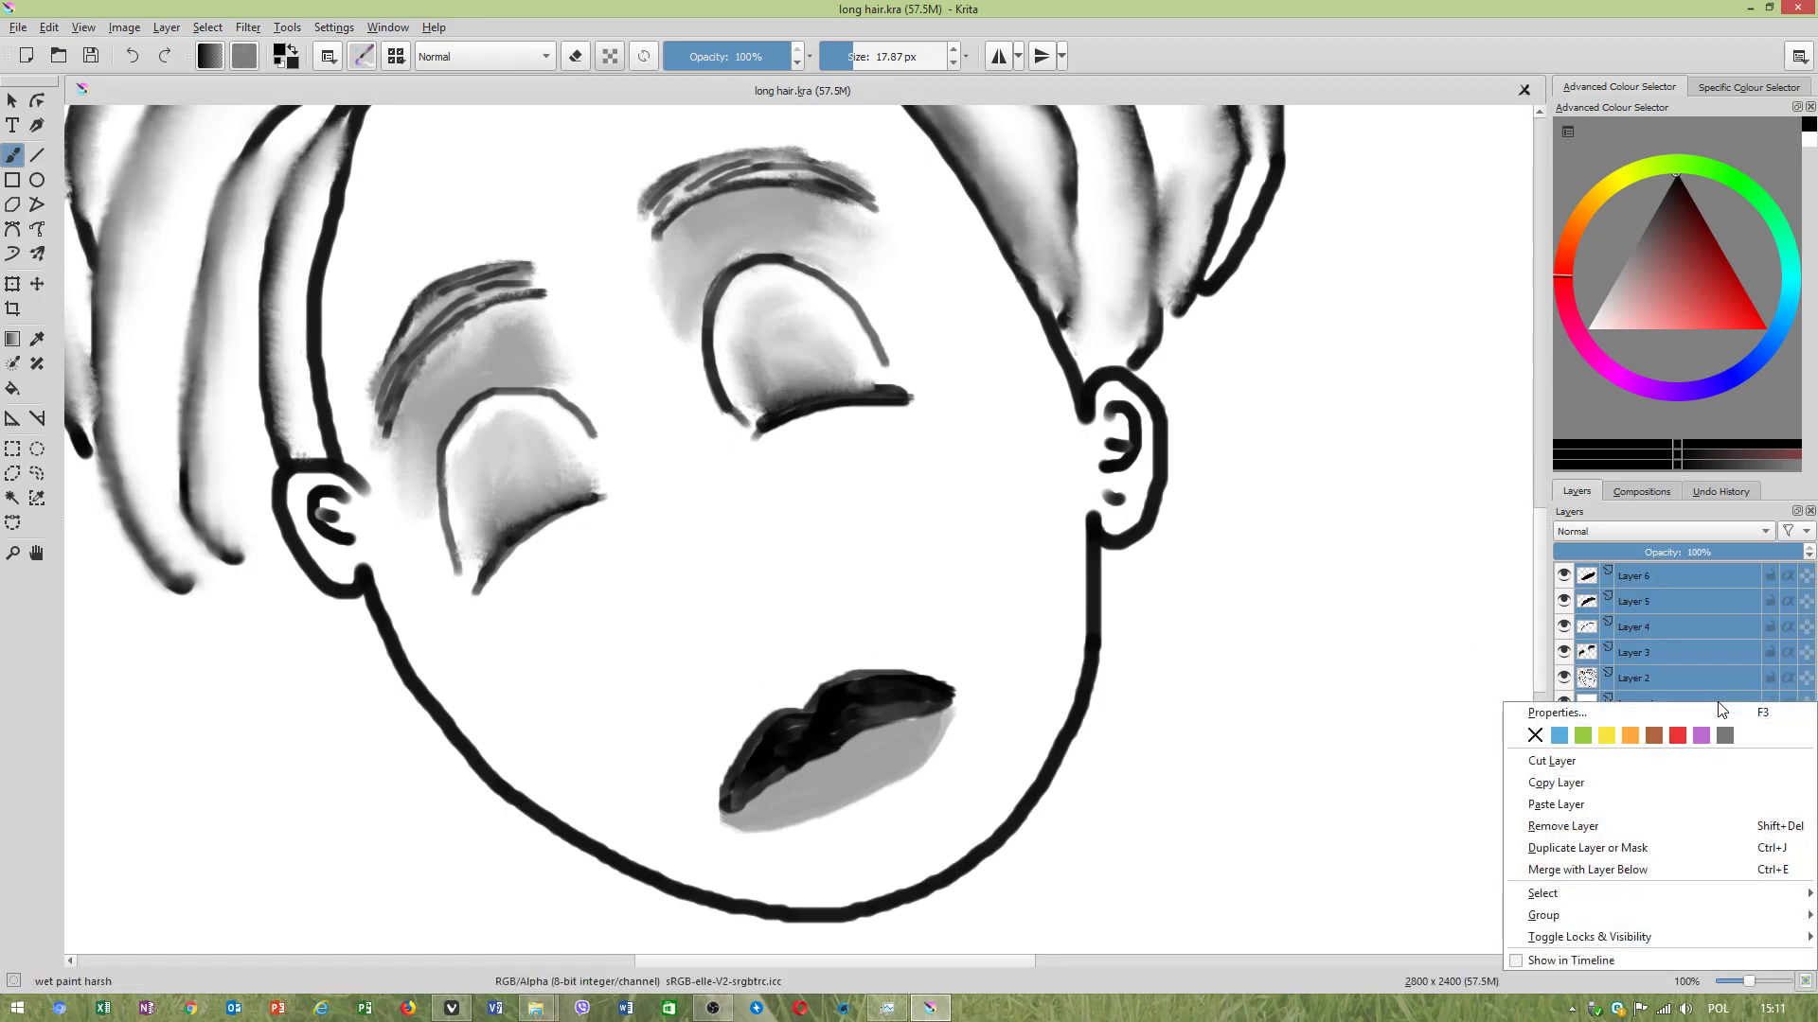
left_click(1588, 867)
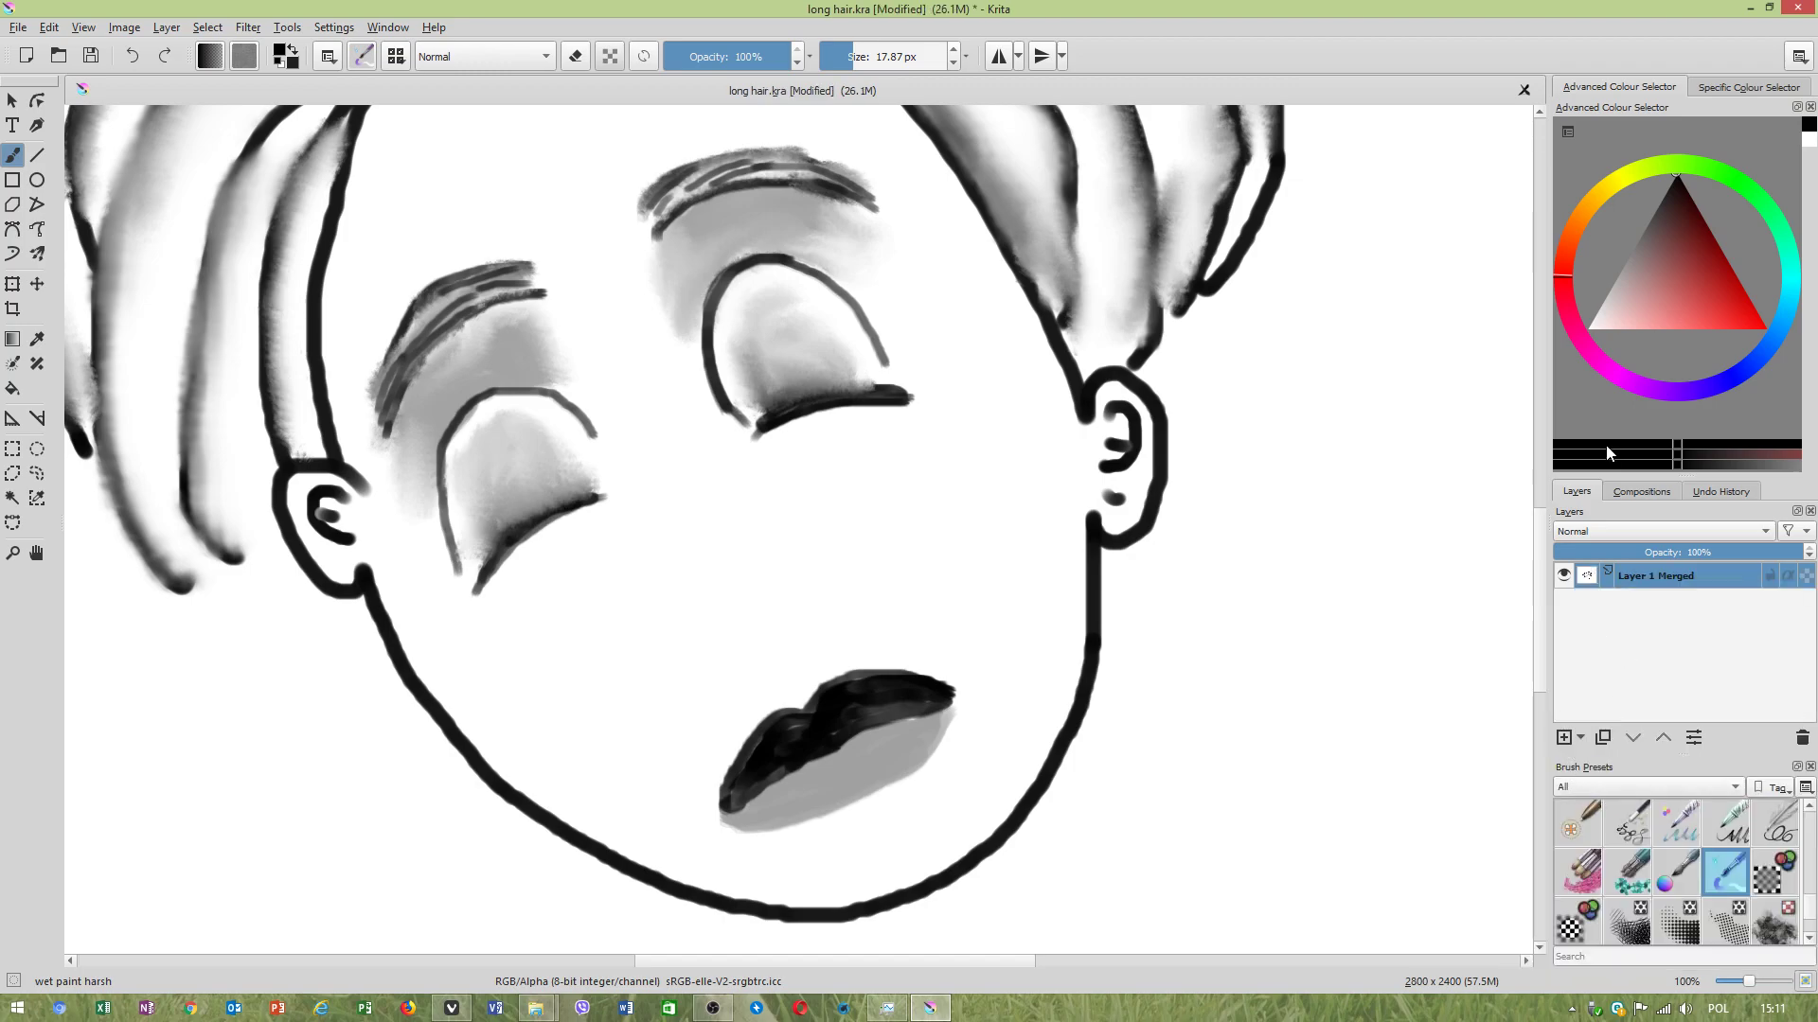
Add a new paint layer and place it beneath the merged drawing layer.
left_click(1563, 737)
mouse_move(1658, 600)
left_mouse_down()
mouse_move(1657, 564)
mouse_move(1671, 582)
left_mouse_up()
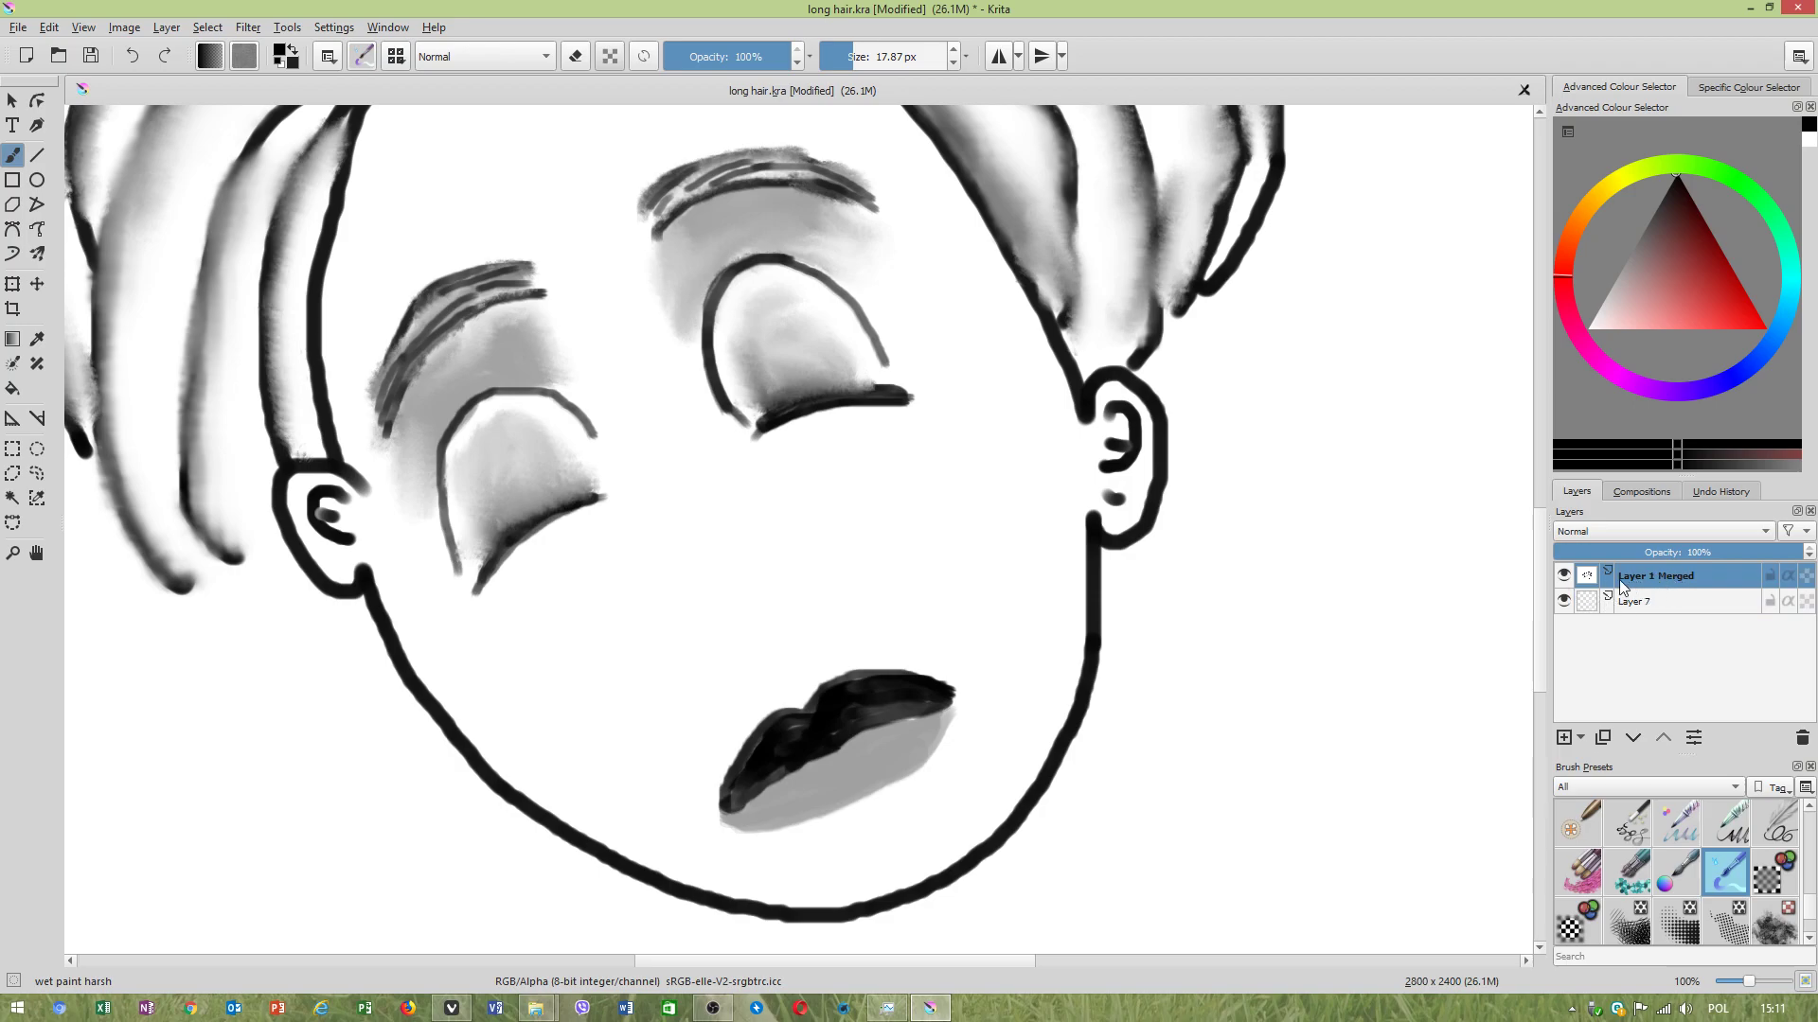
Fill Layer 7 with white, hiding the merged drawing layer during the fill and showing it again.
left_click(1652, 602)
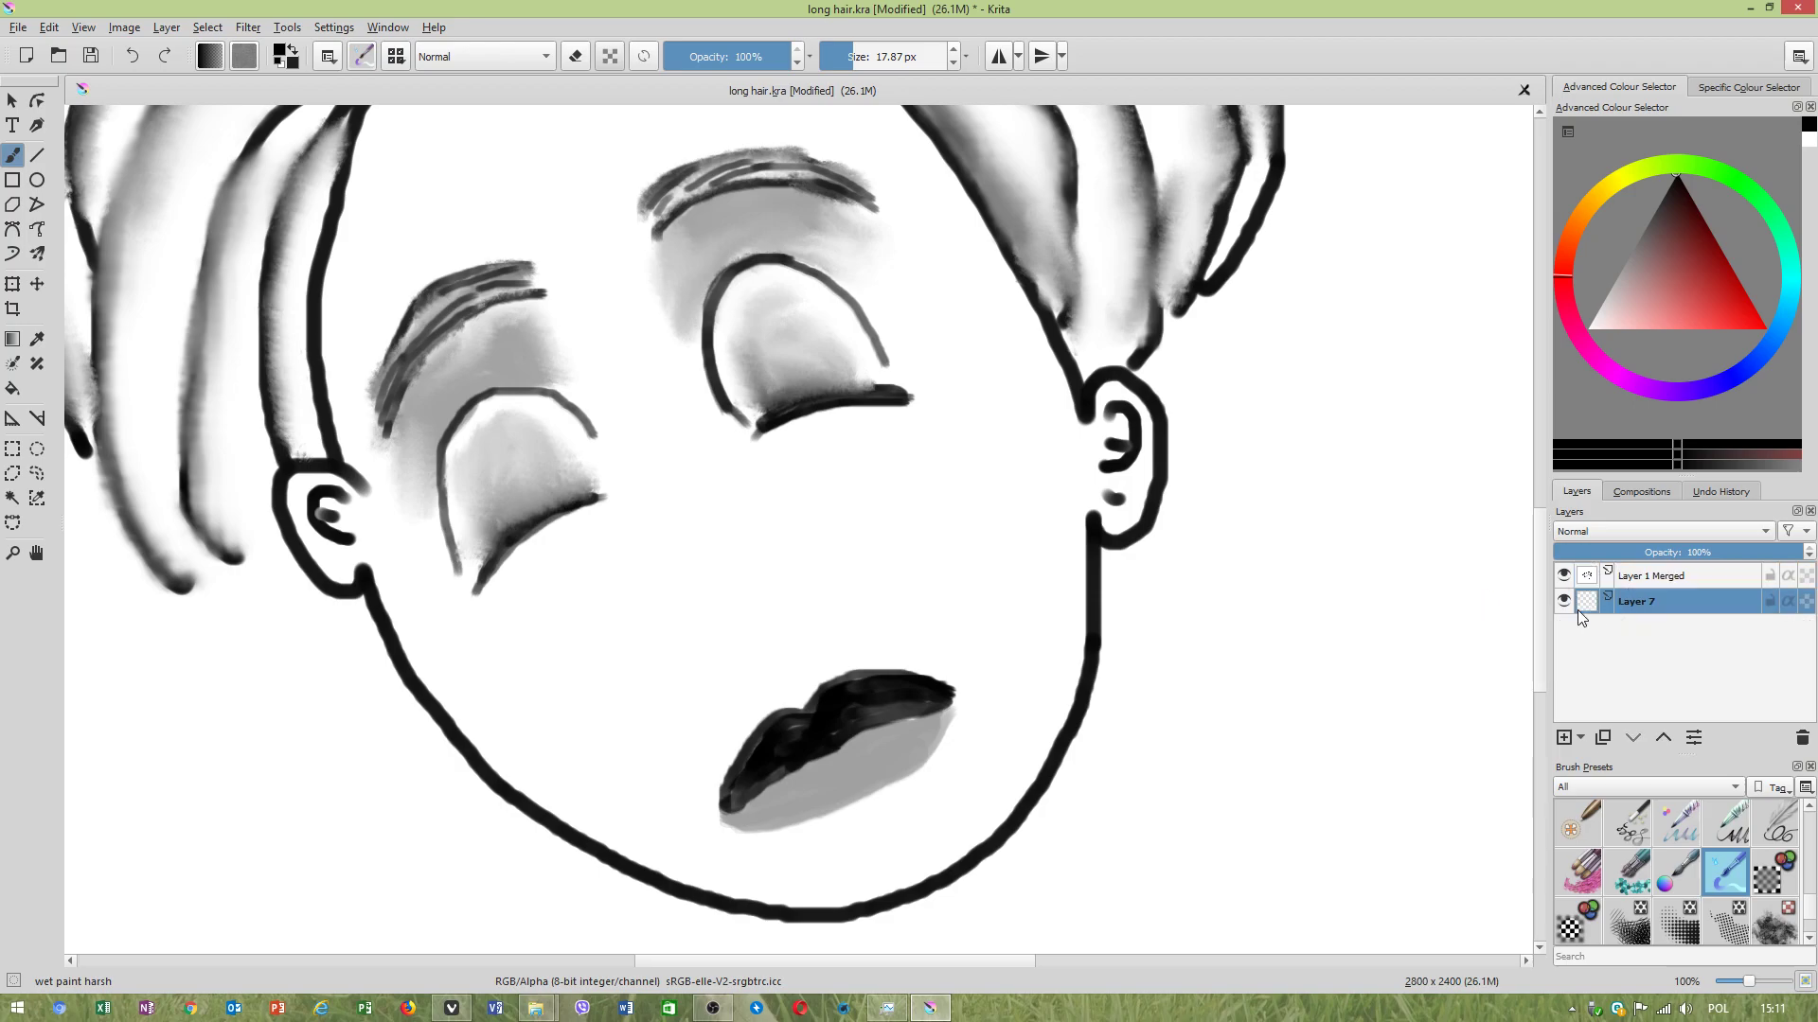
left_click(13, 390)
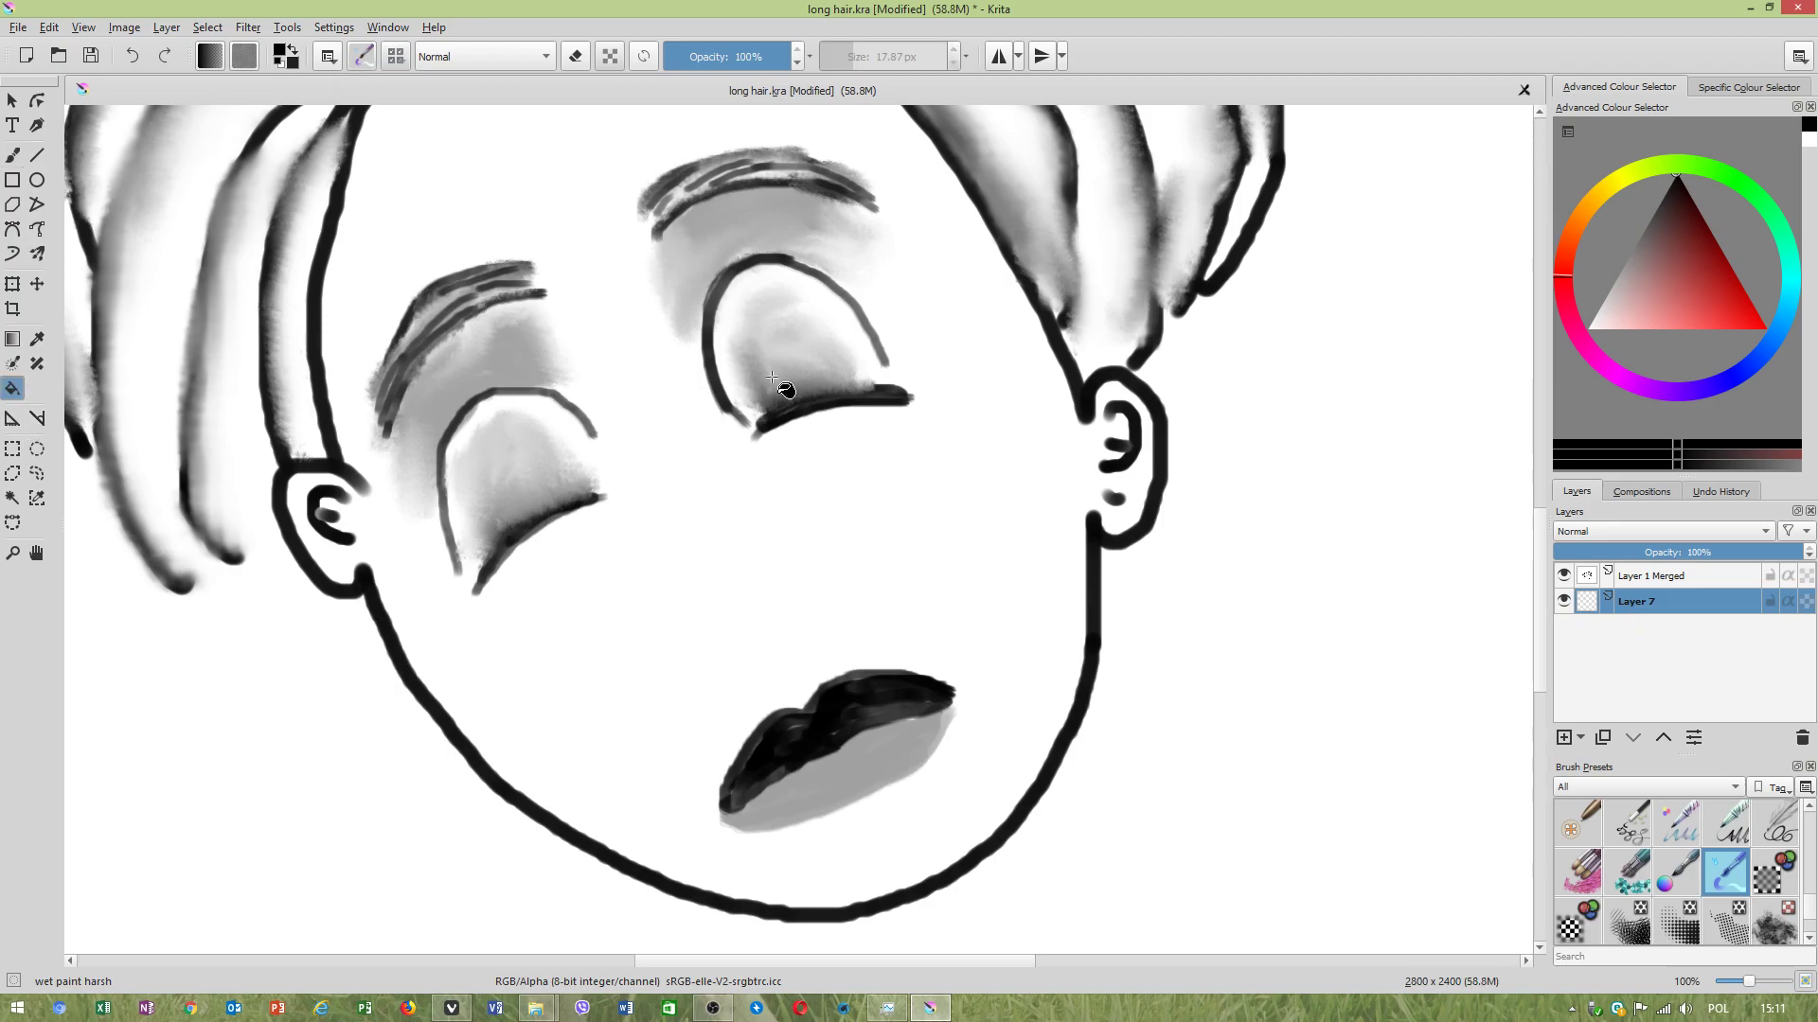
right_click(729, 367)
key("x")
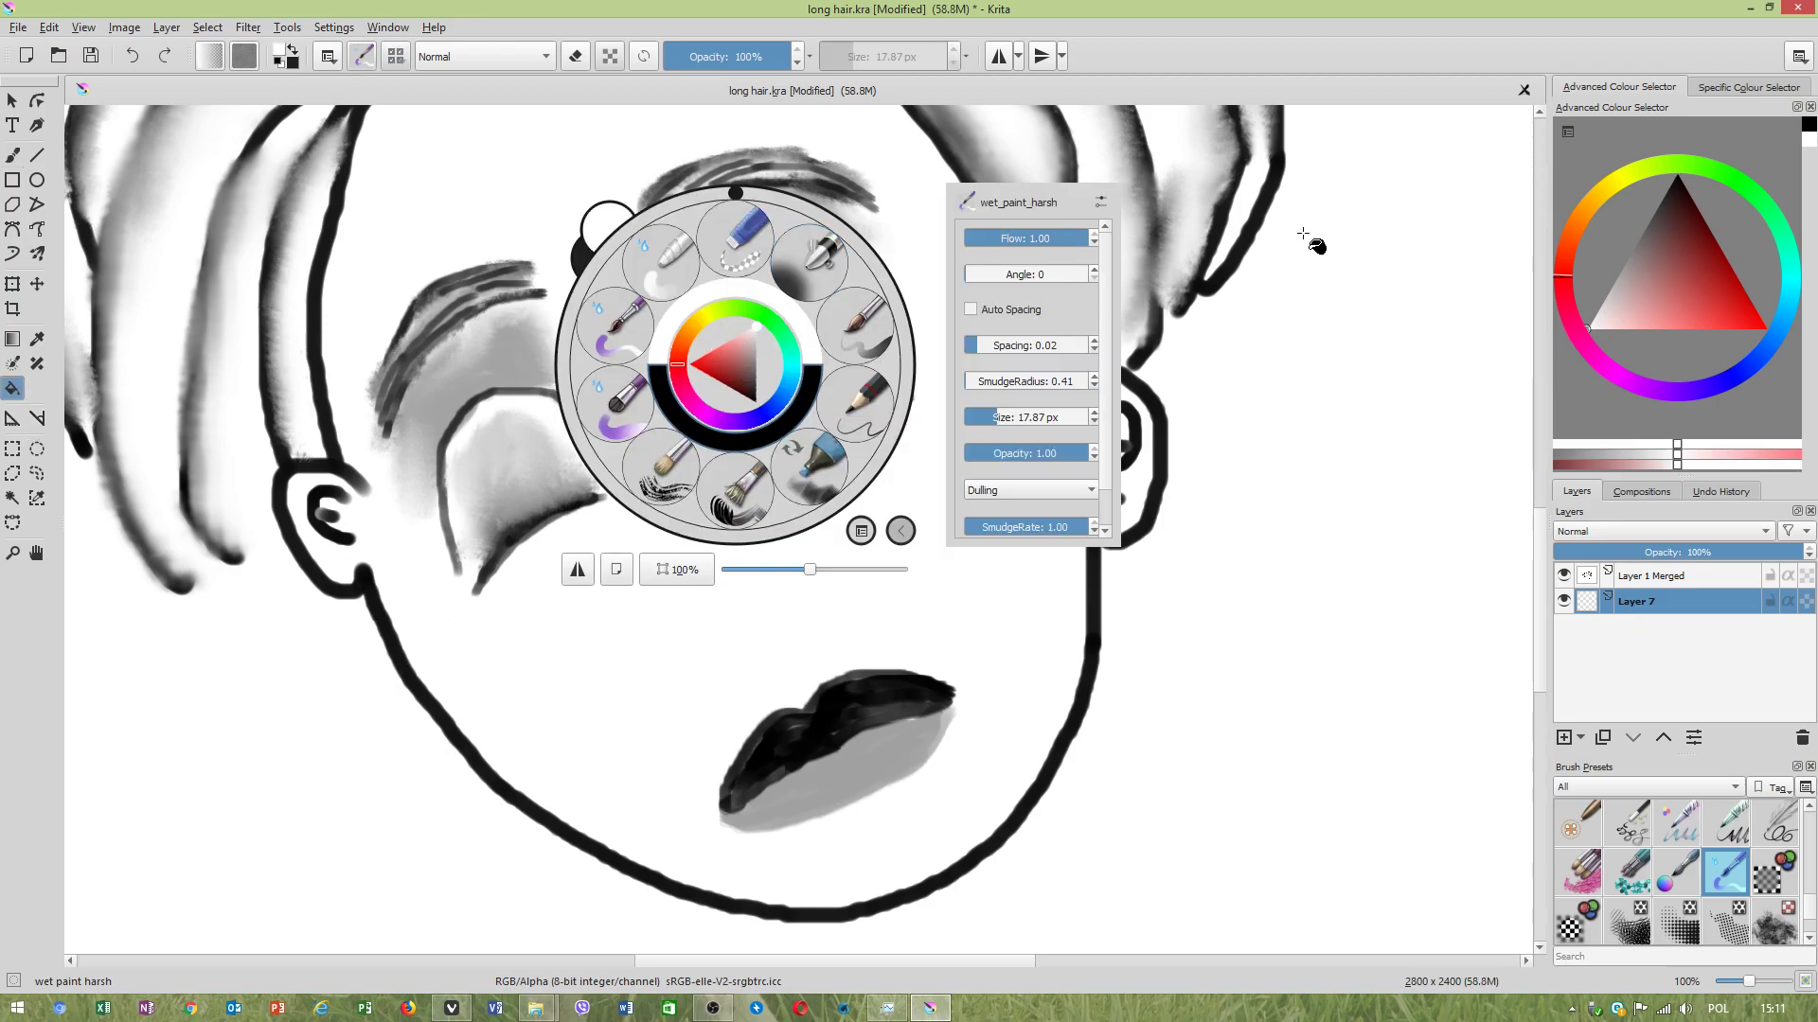
left_click(1564, 575)
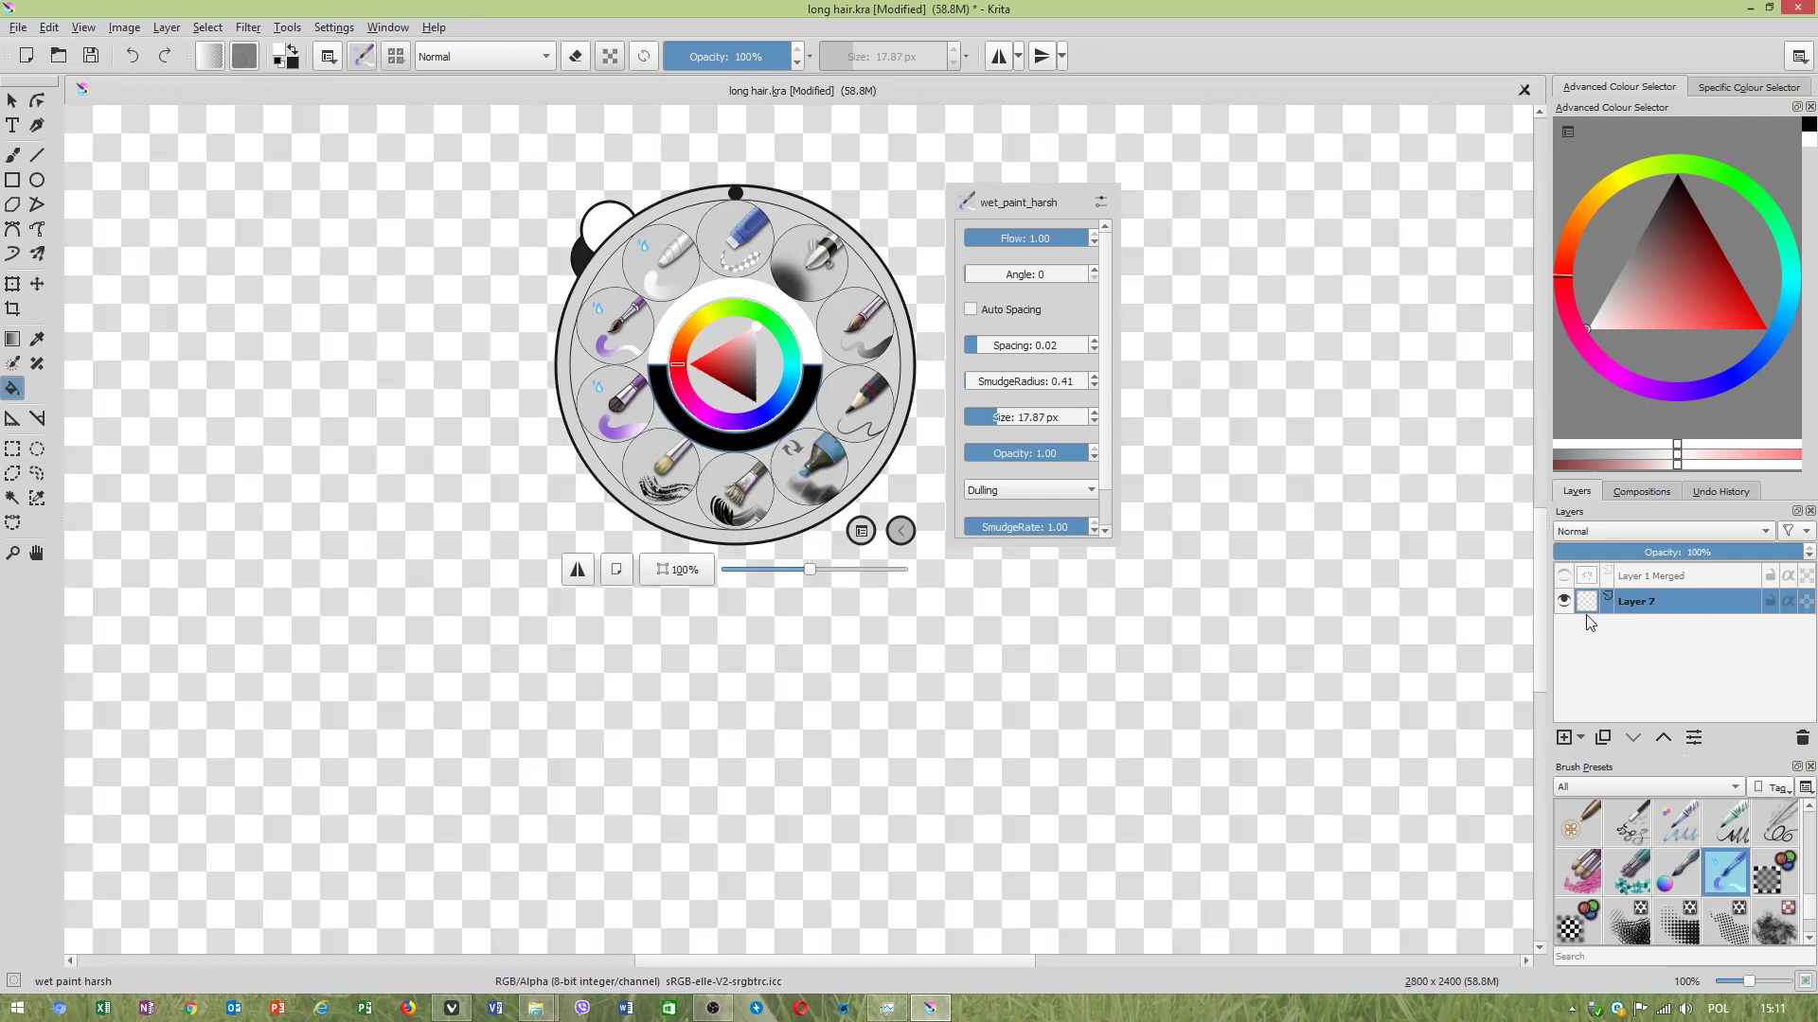
left_click(705, 702)
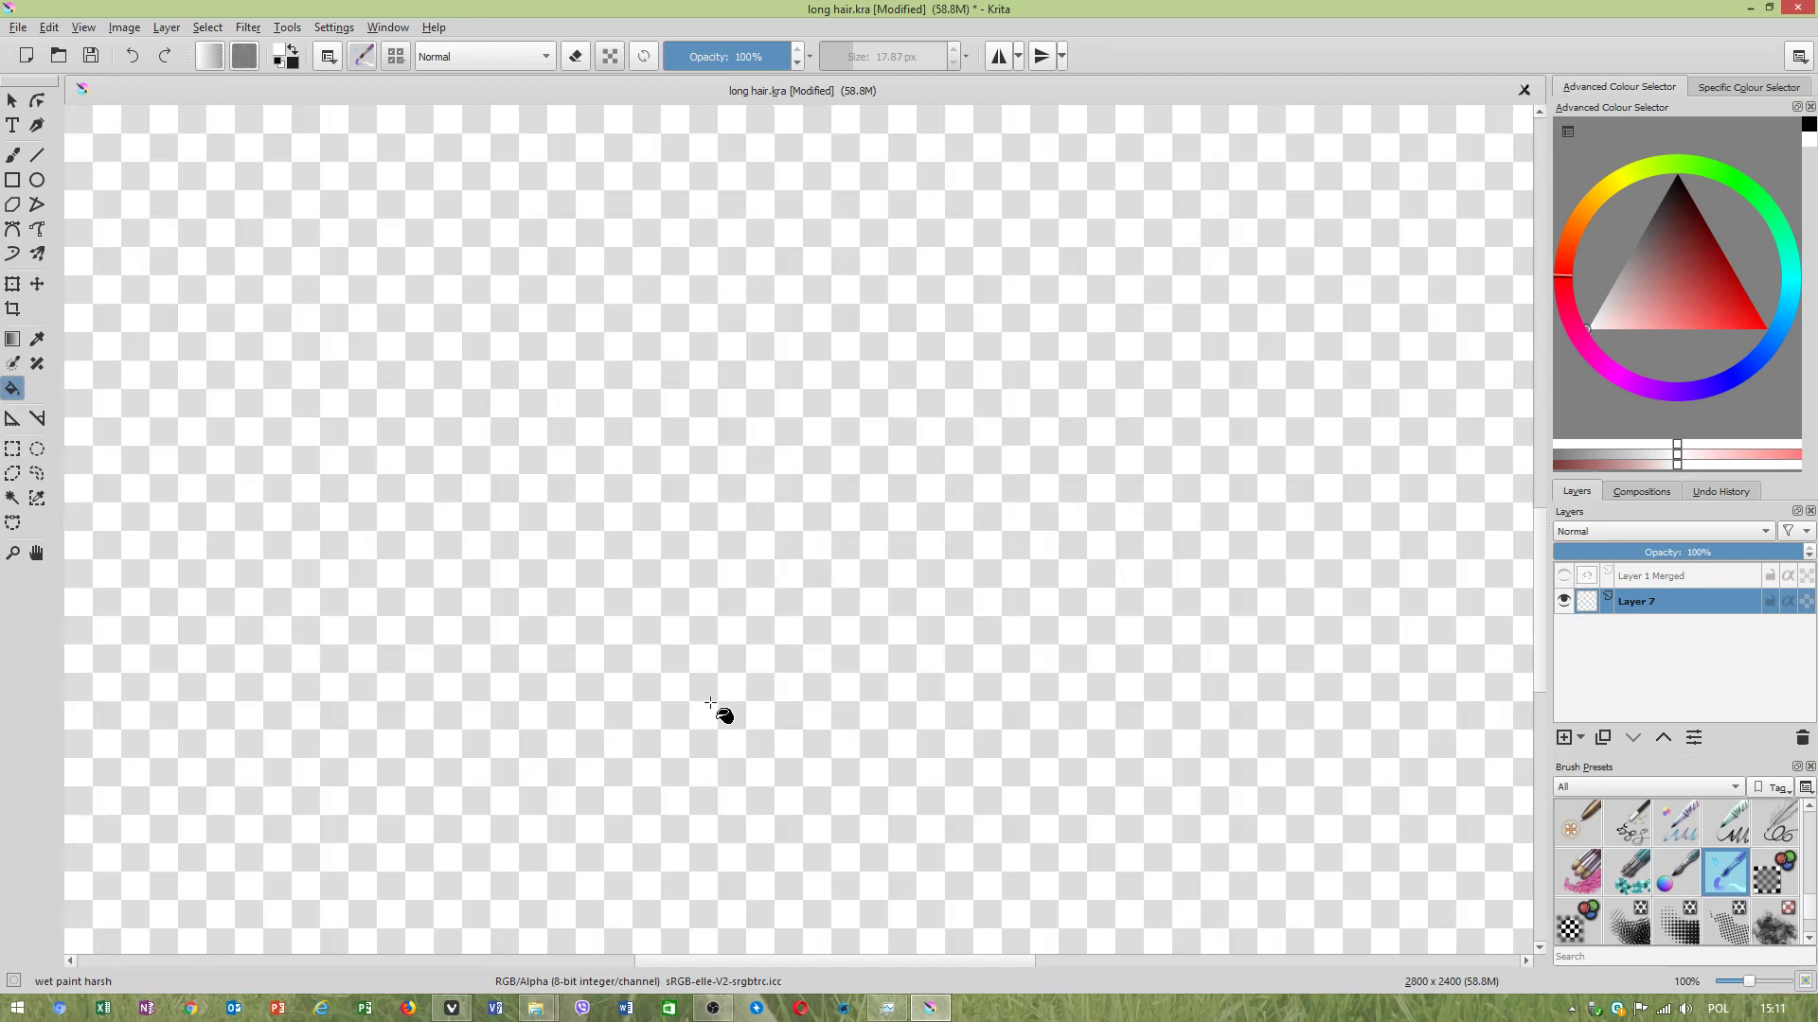
left_click(677, 579)
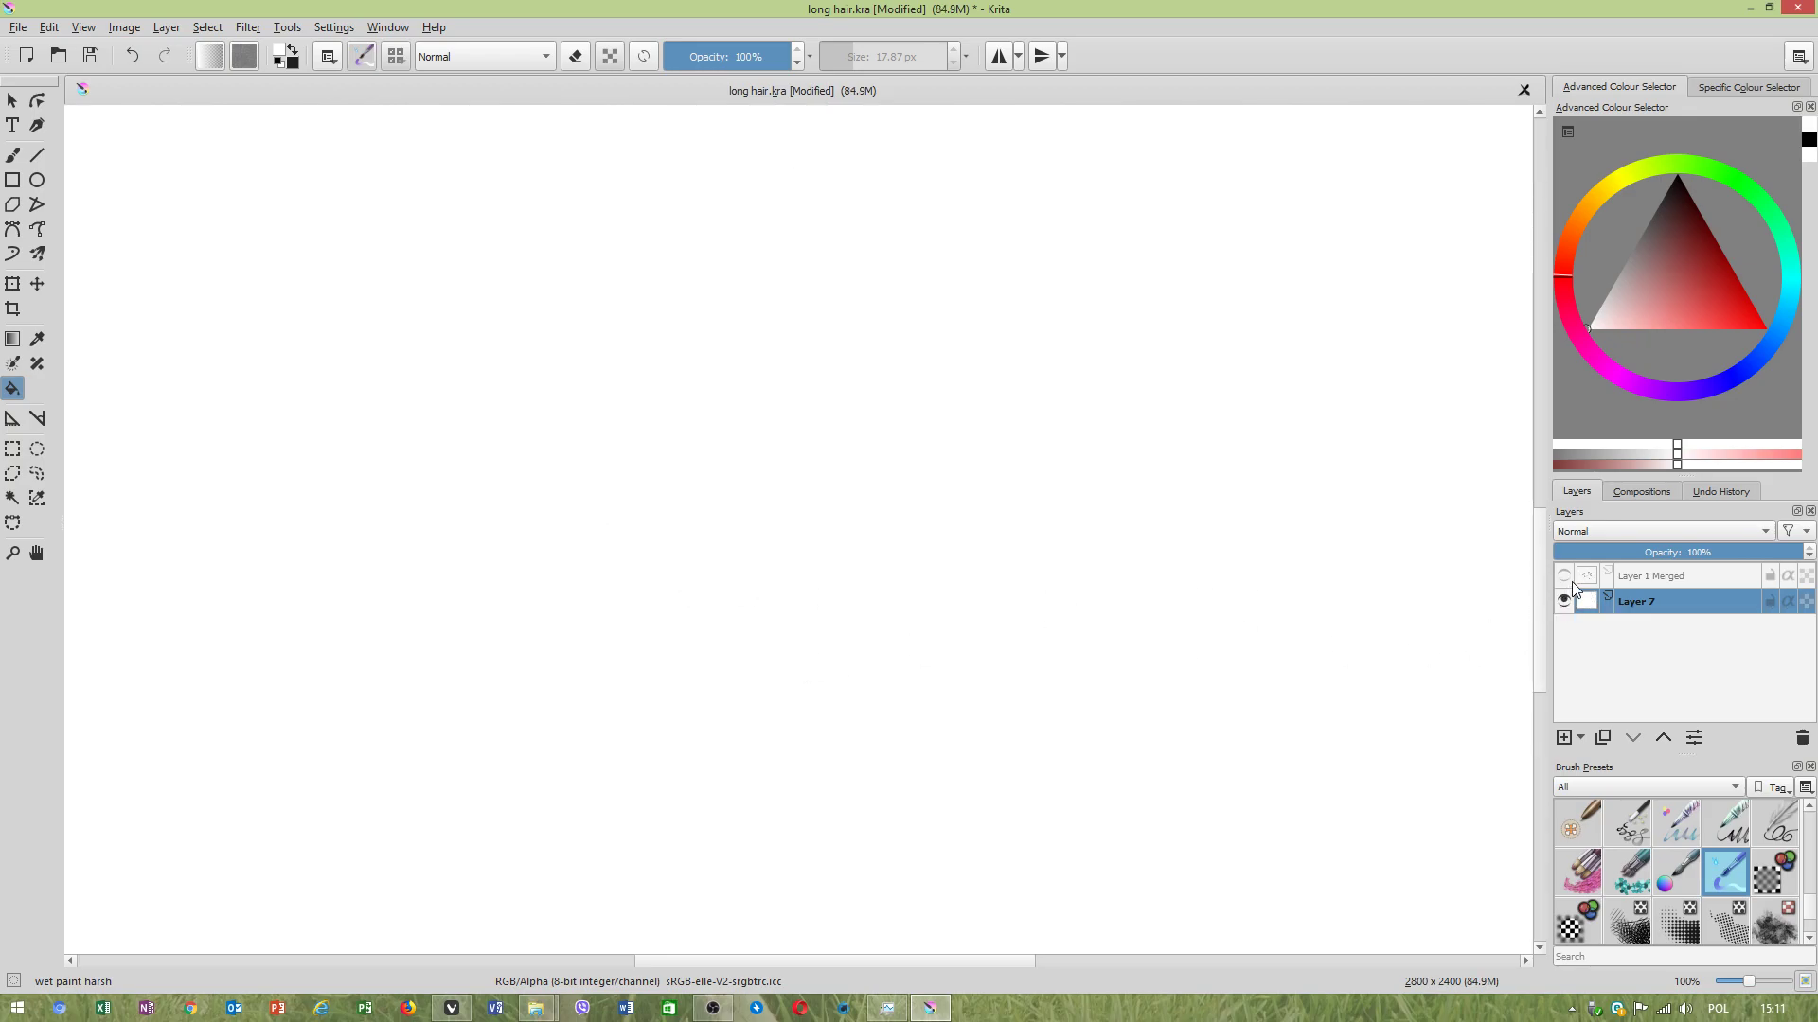
left_click(1564, 576)
Lock the white Layer 7 and make Layer 1 Merged the active layer.
left_click(1701, 574)
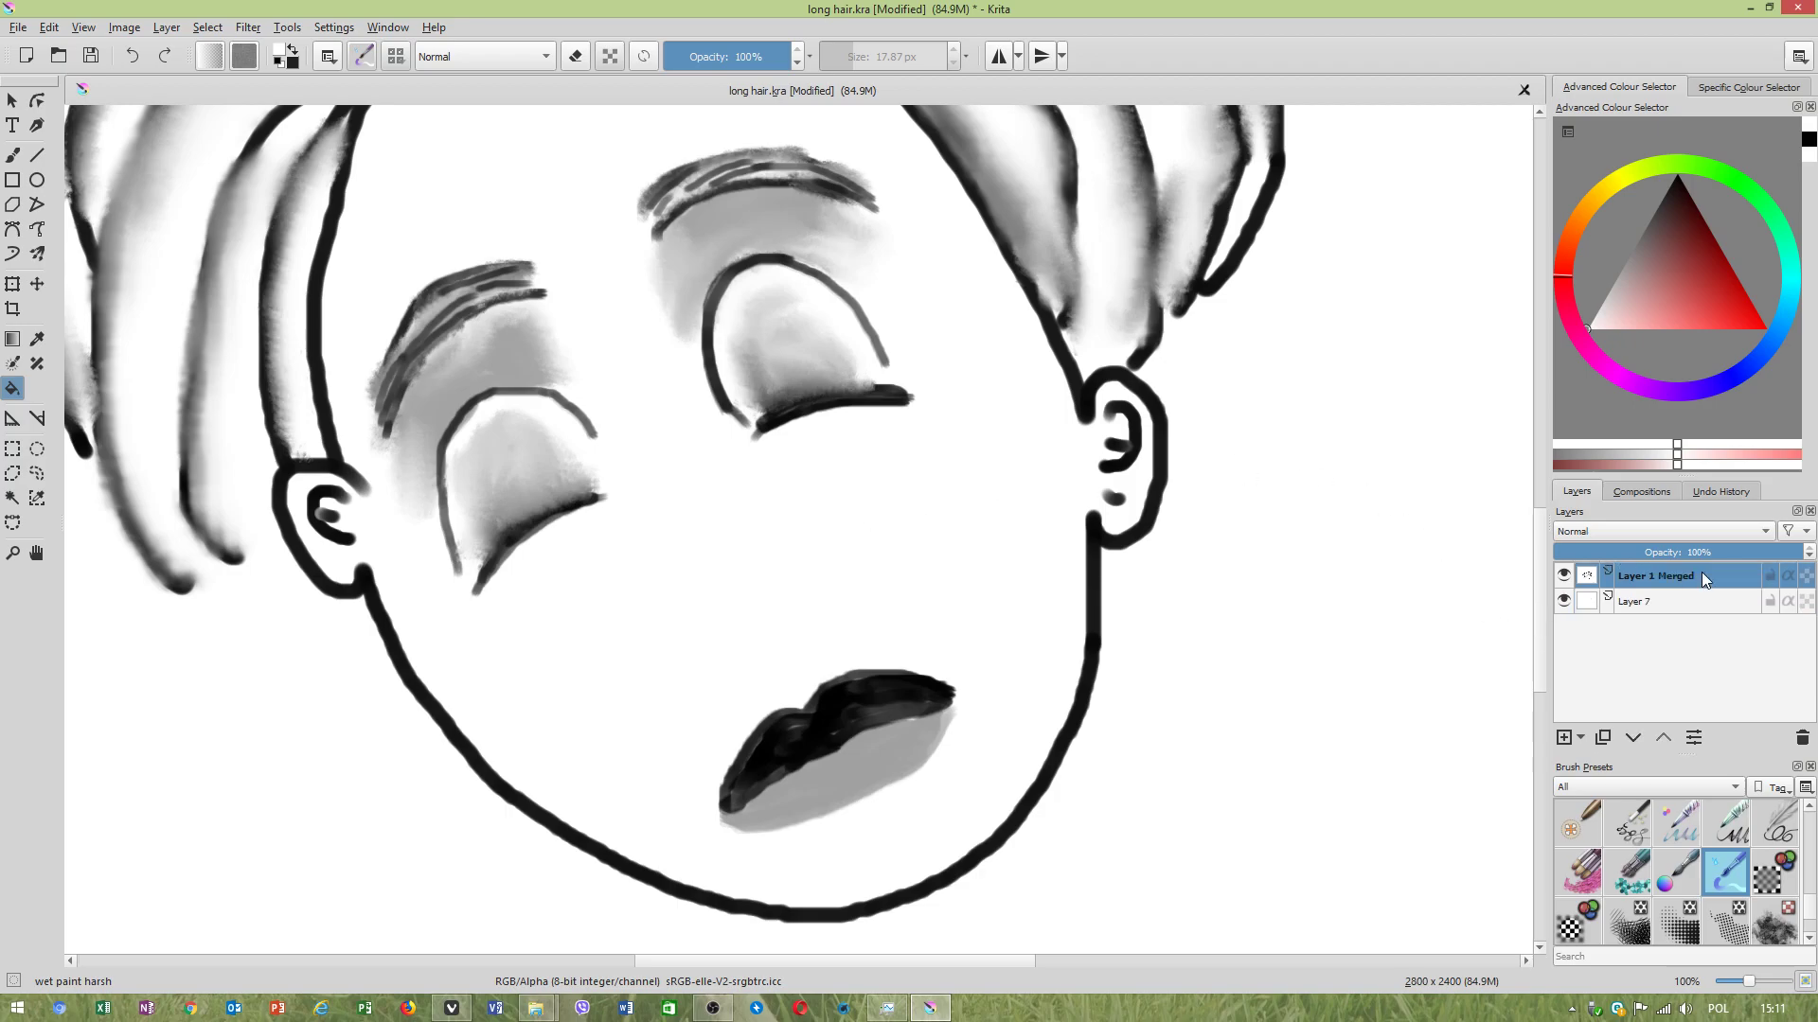
left_click(1719, 598)
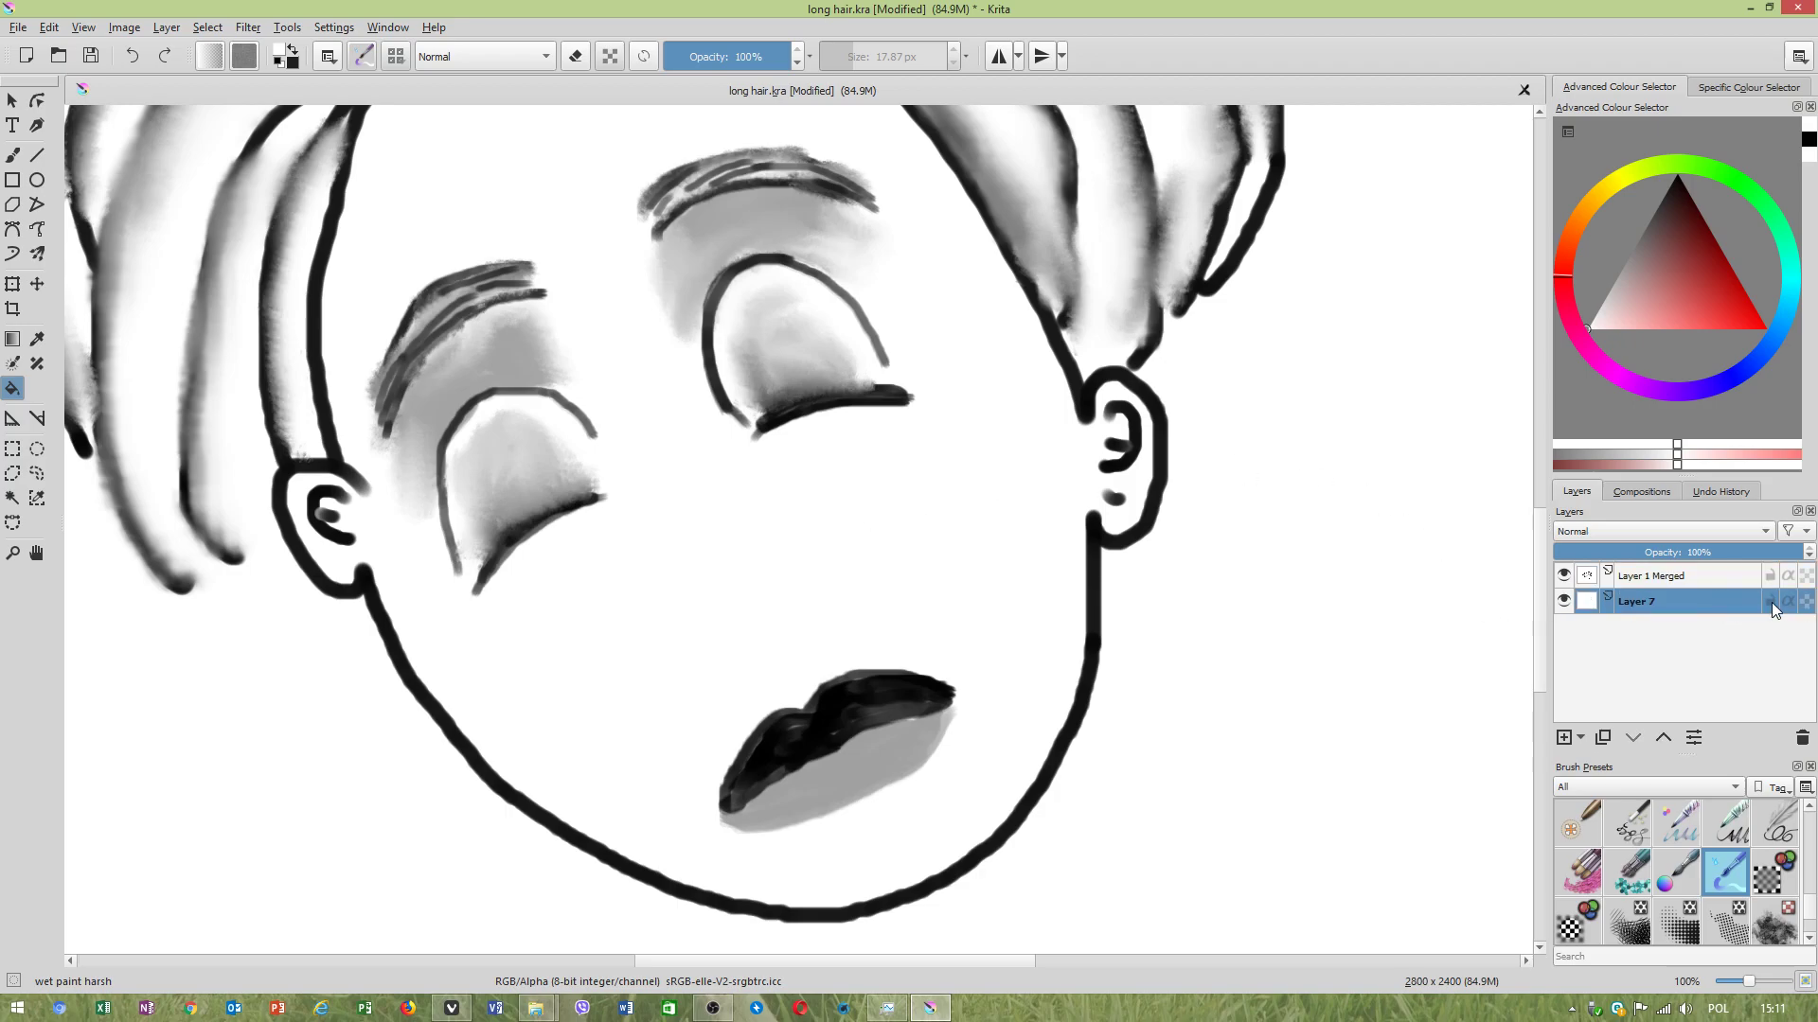
mouse_move(1770, 602)
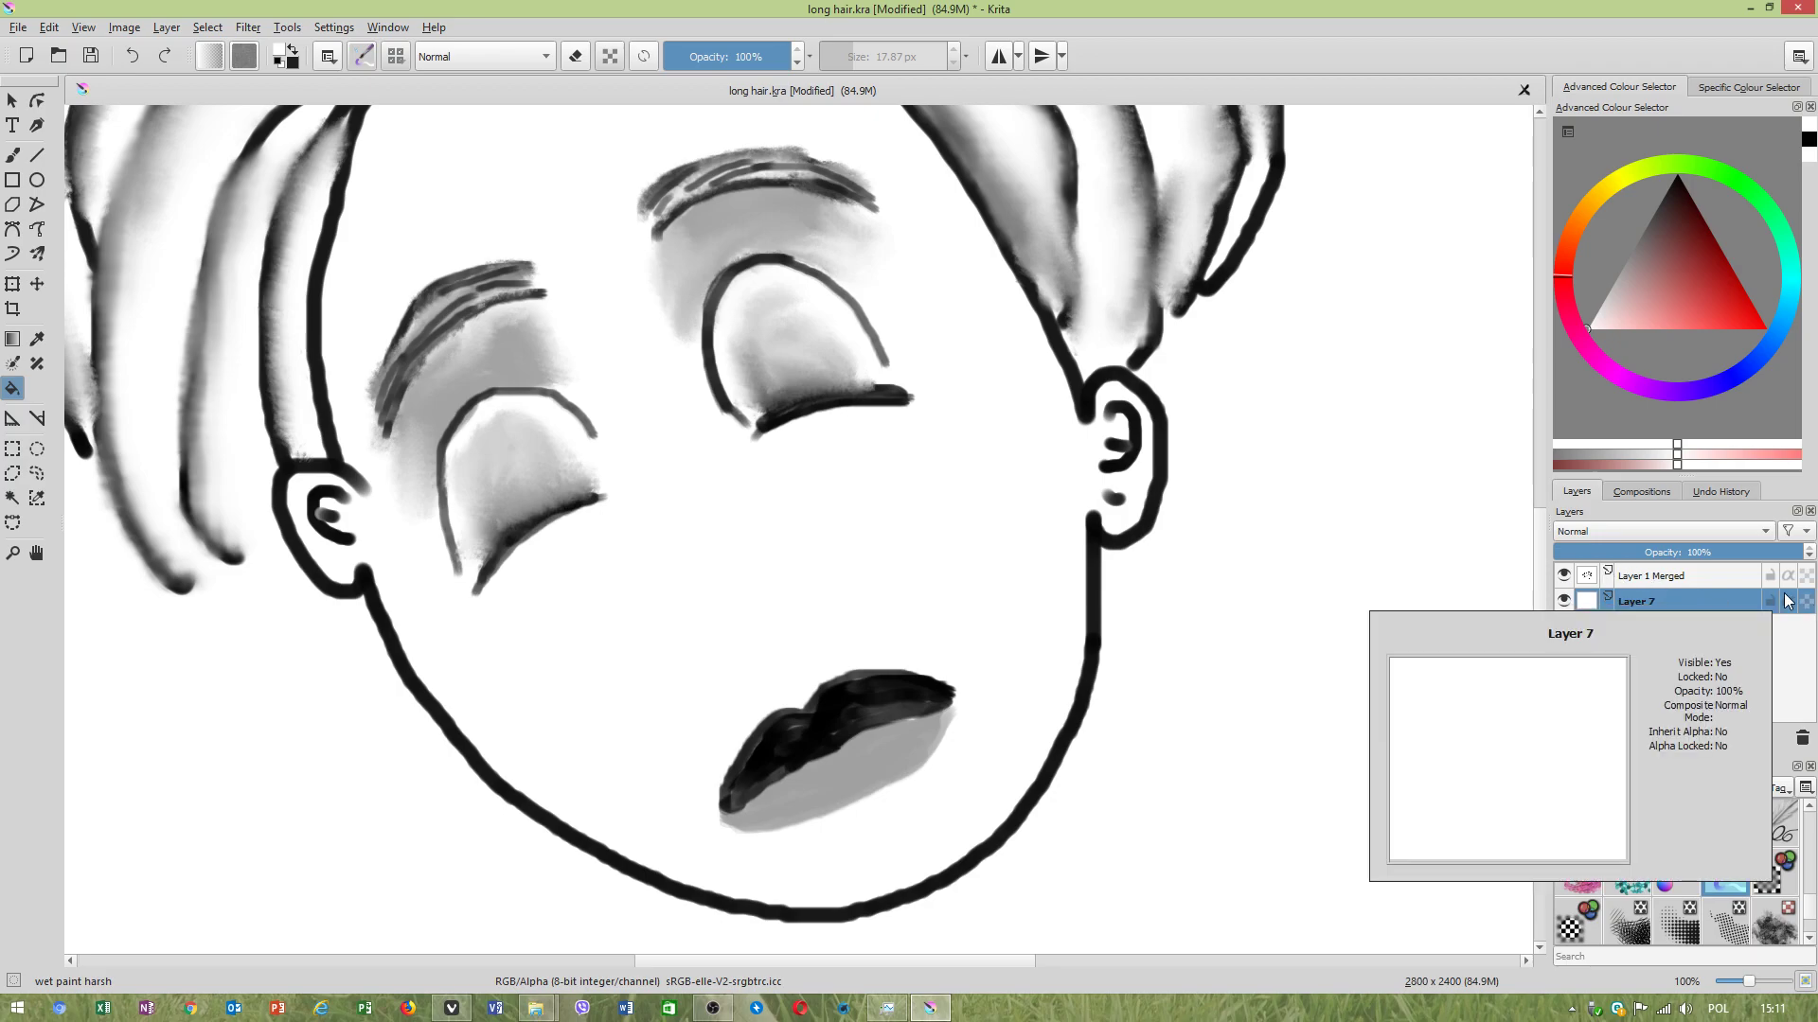
mouse_move(1635, 584)
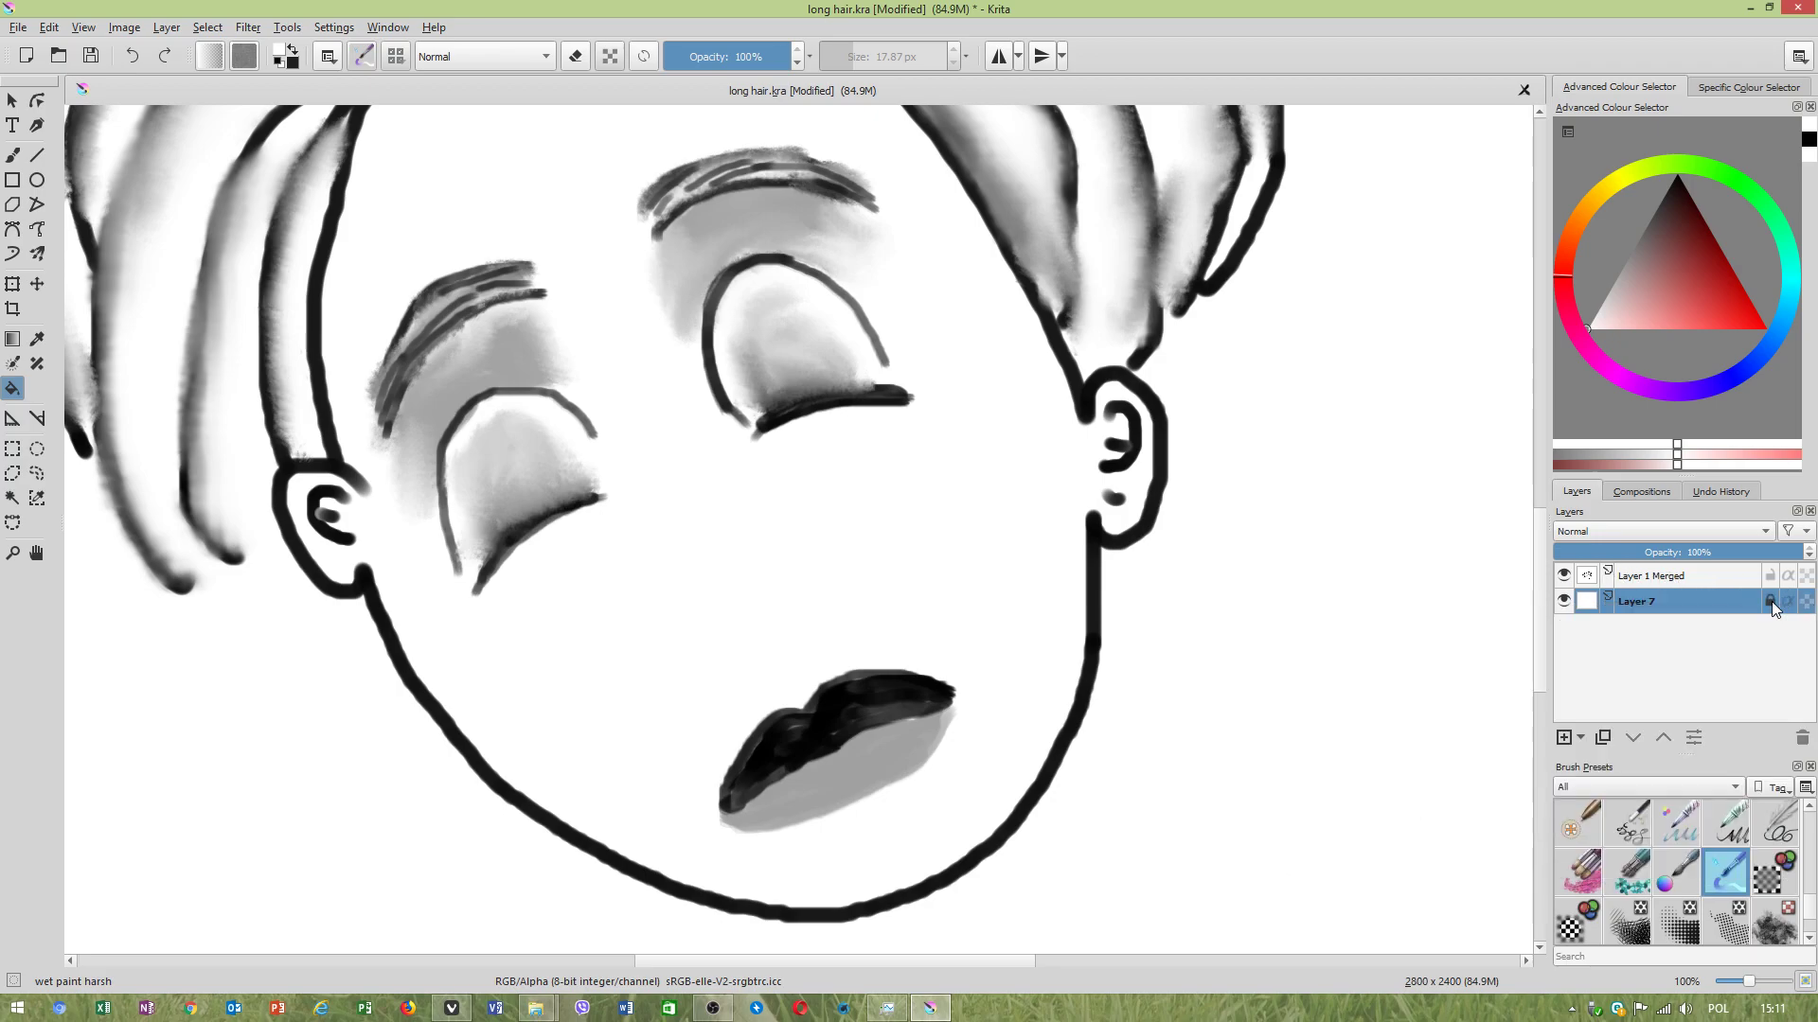
left_click(1685, 584)
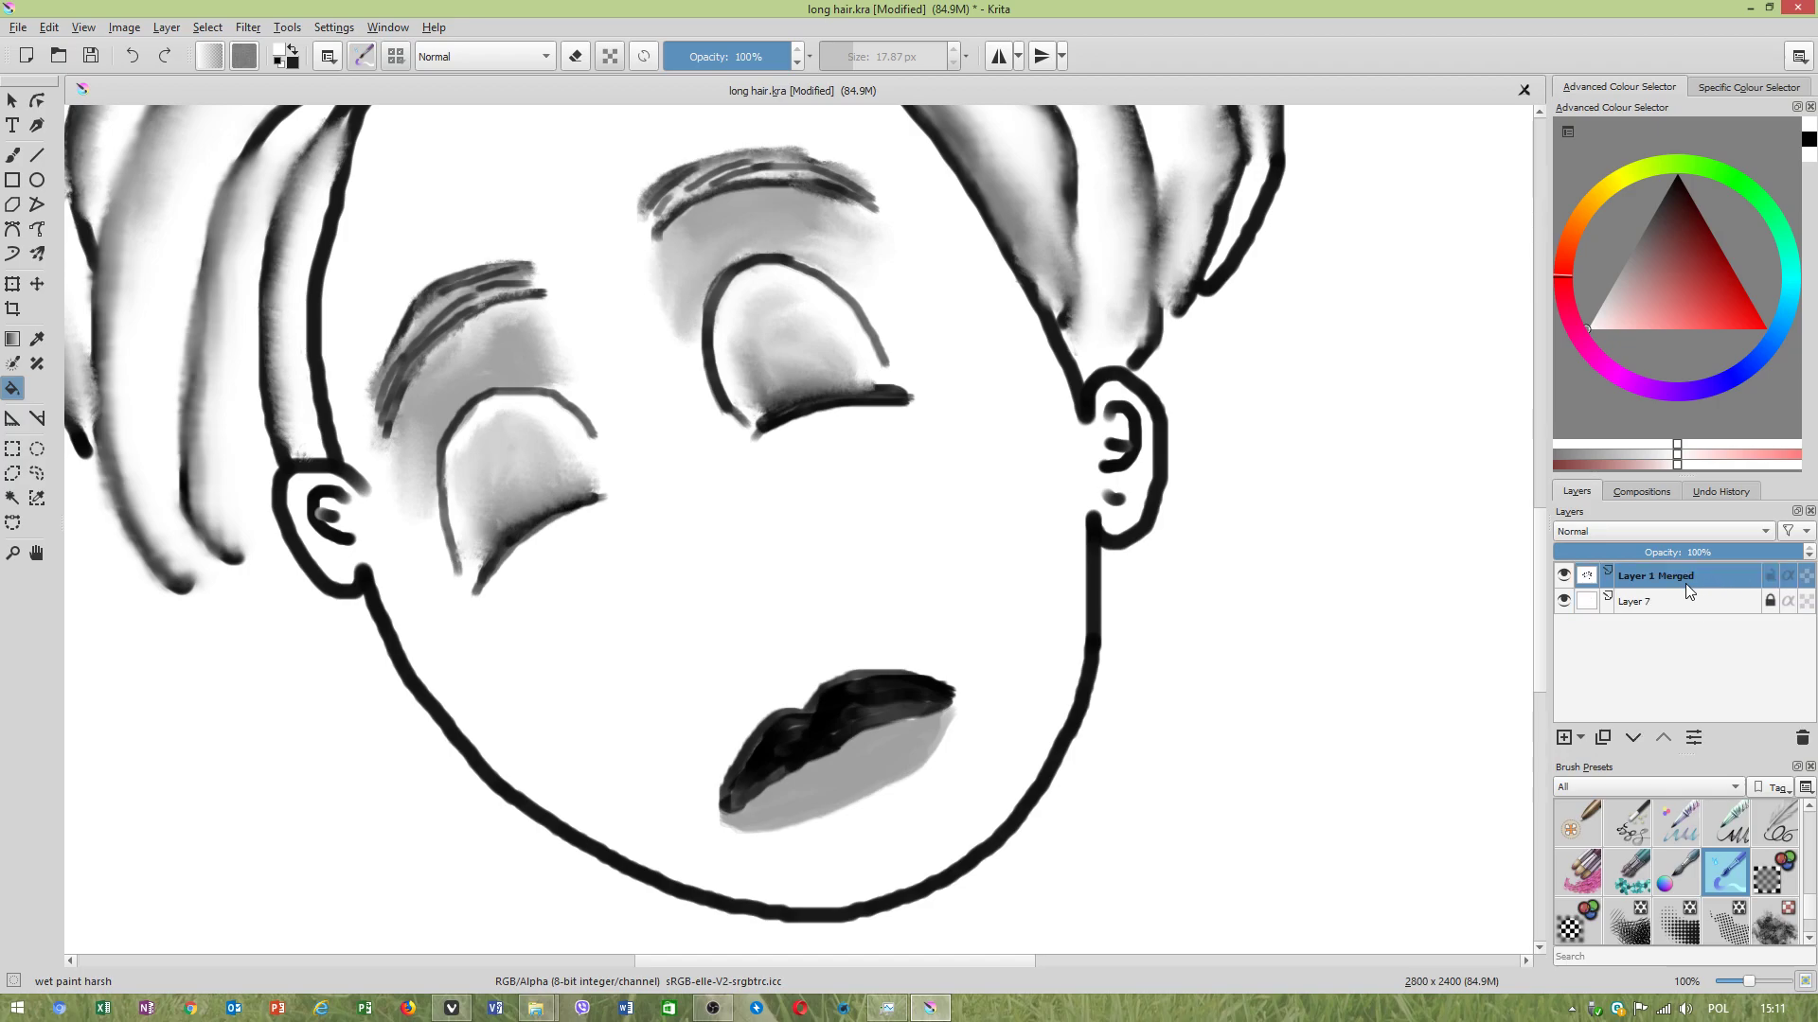
Switch from the fill tool to the freehand brush and set the painting colour to black.
scroll(770, 500, "down", 4)
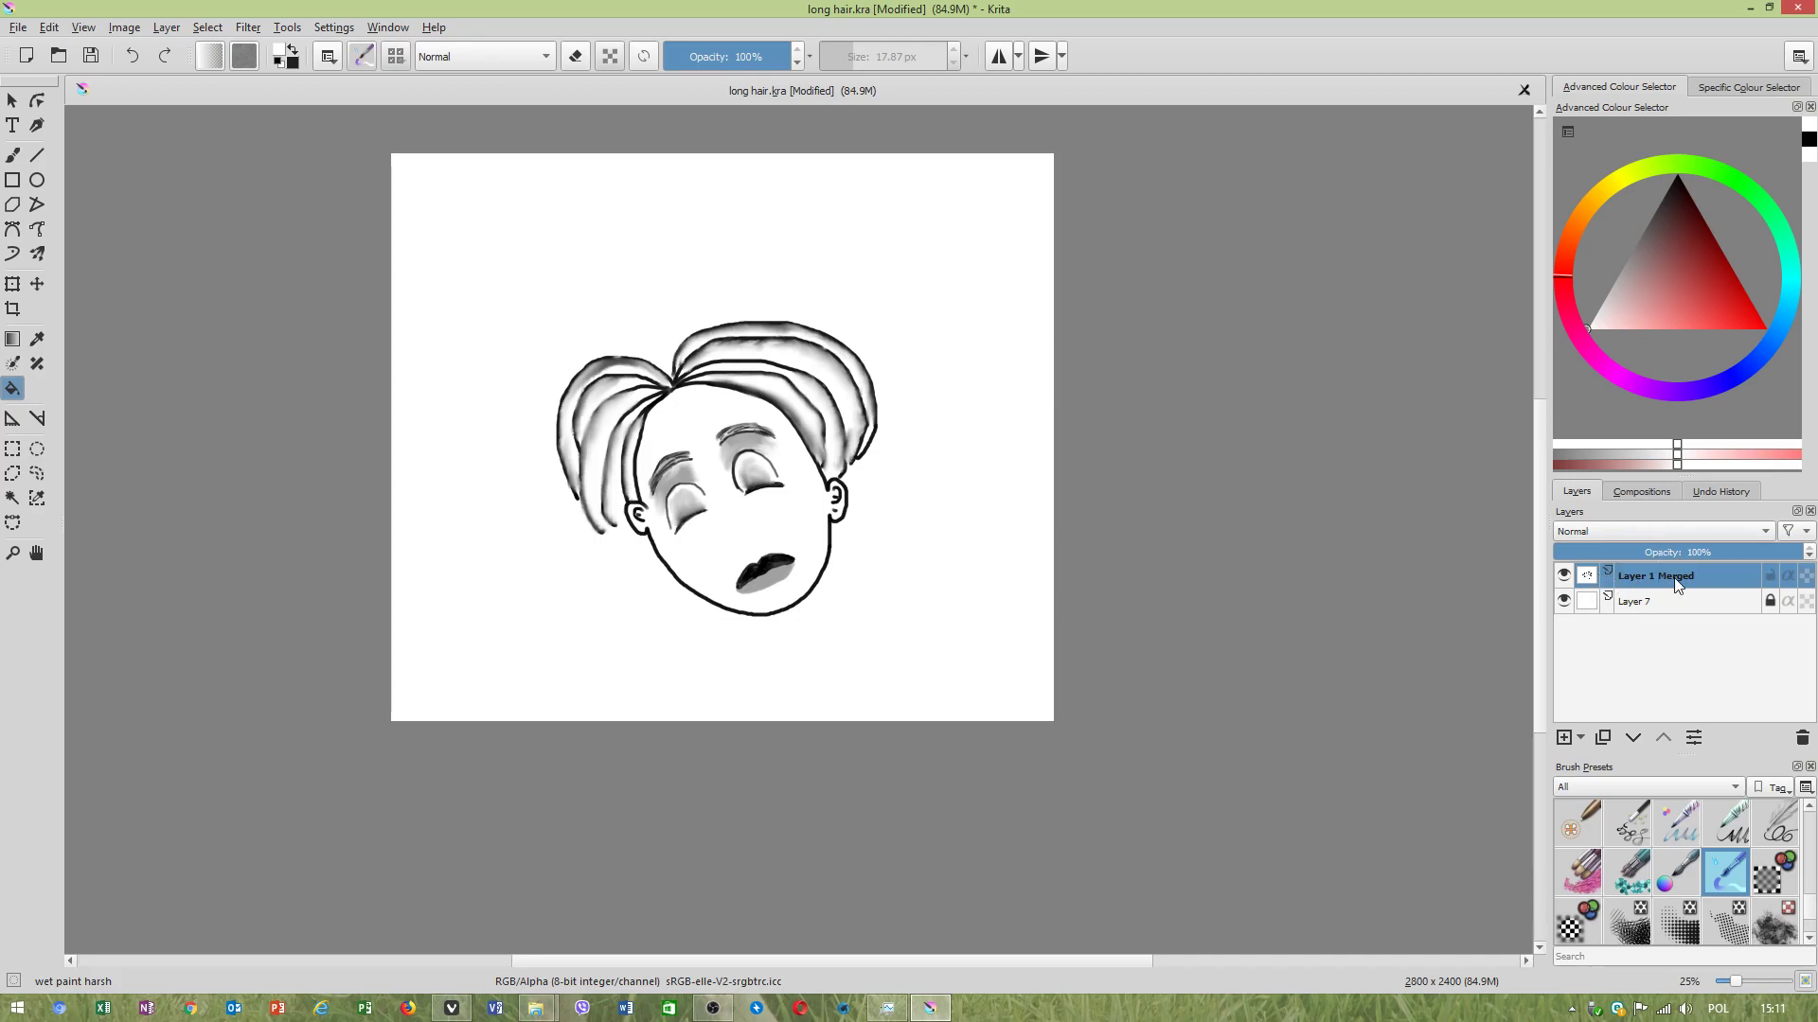
scroll(665, 412, "up", 3)
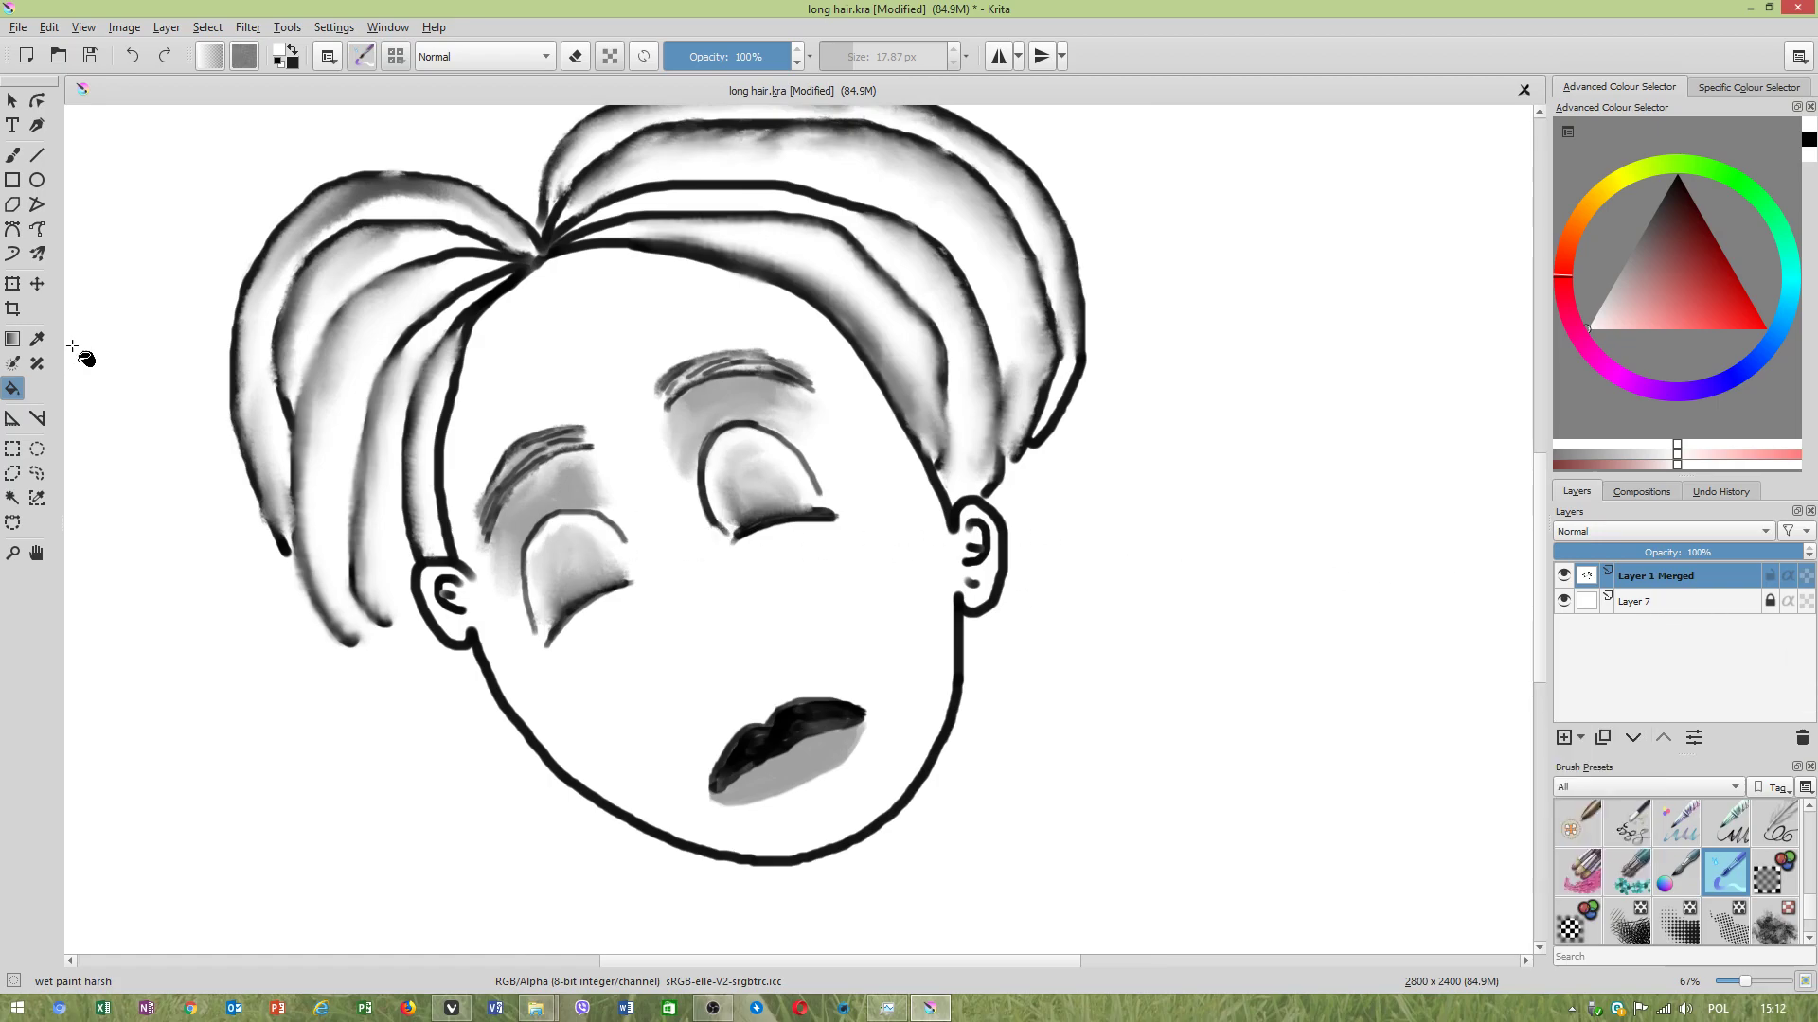
left_click(13, 154)
scroll(681, 677, "up", 1)
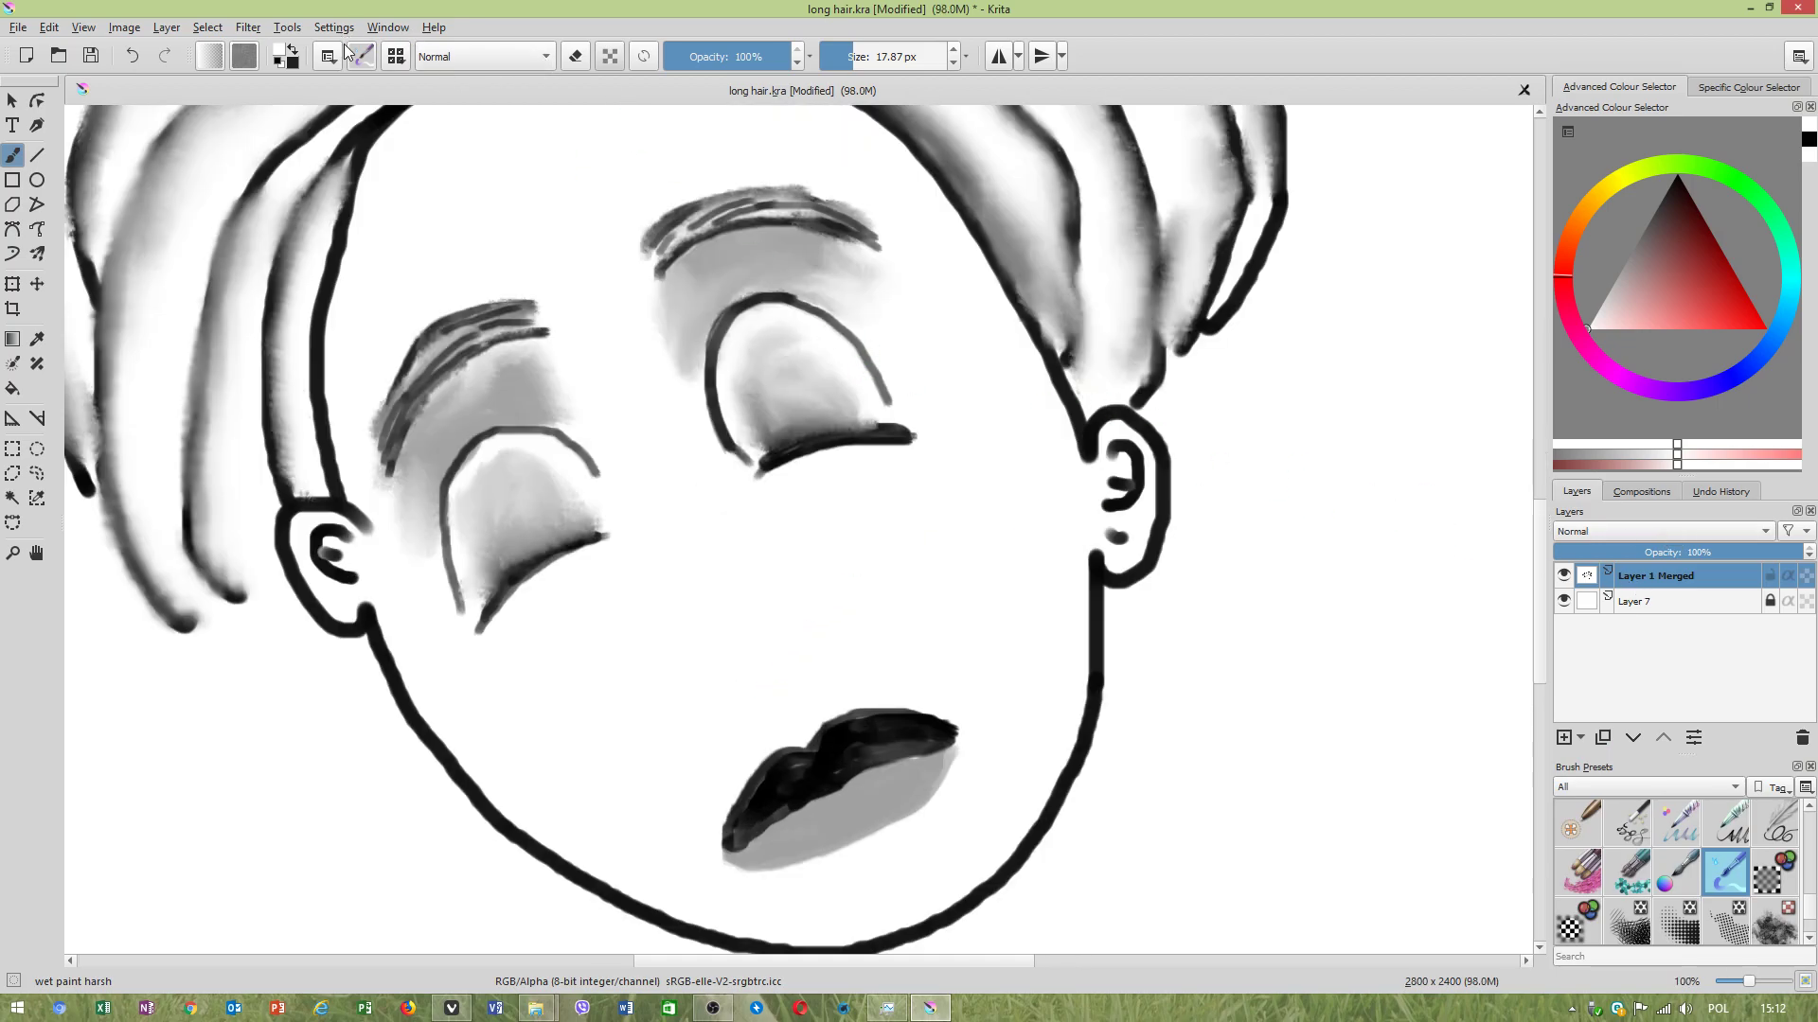
left_click(396, 56)
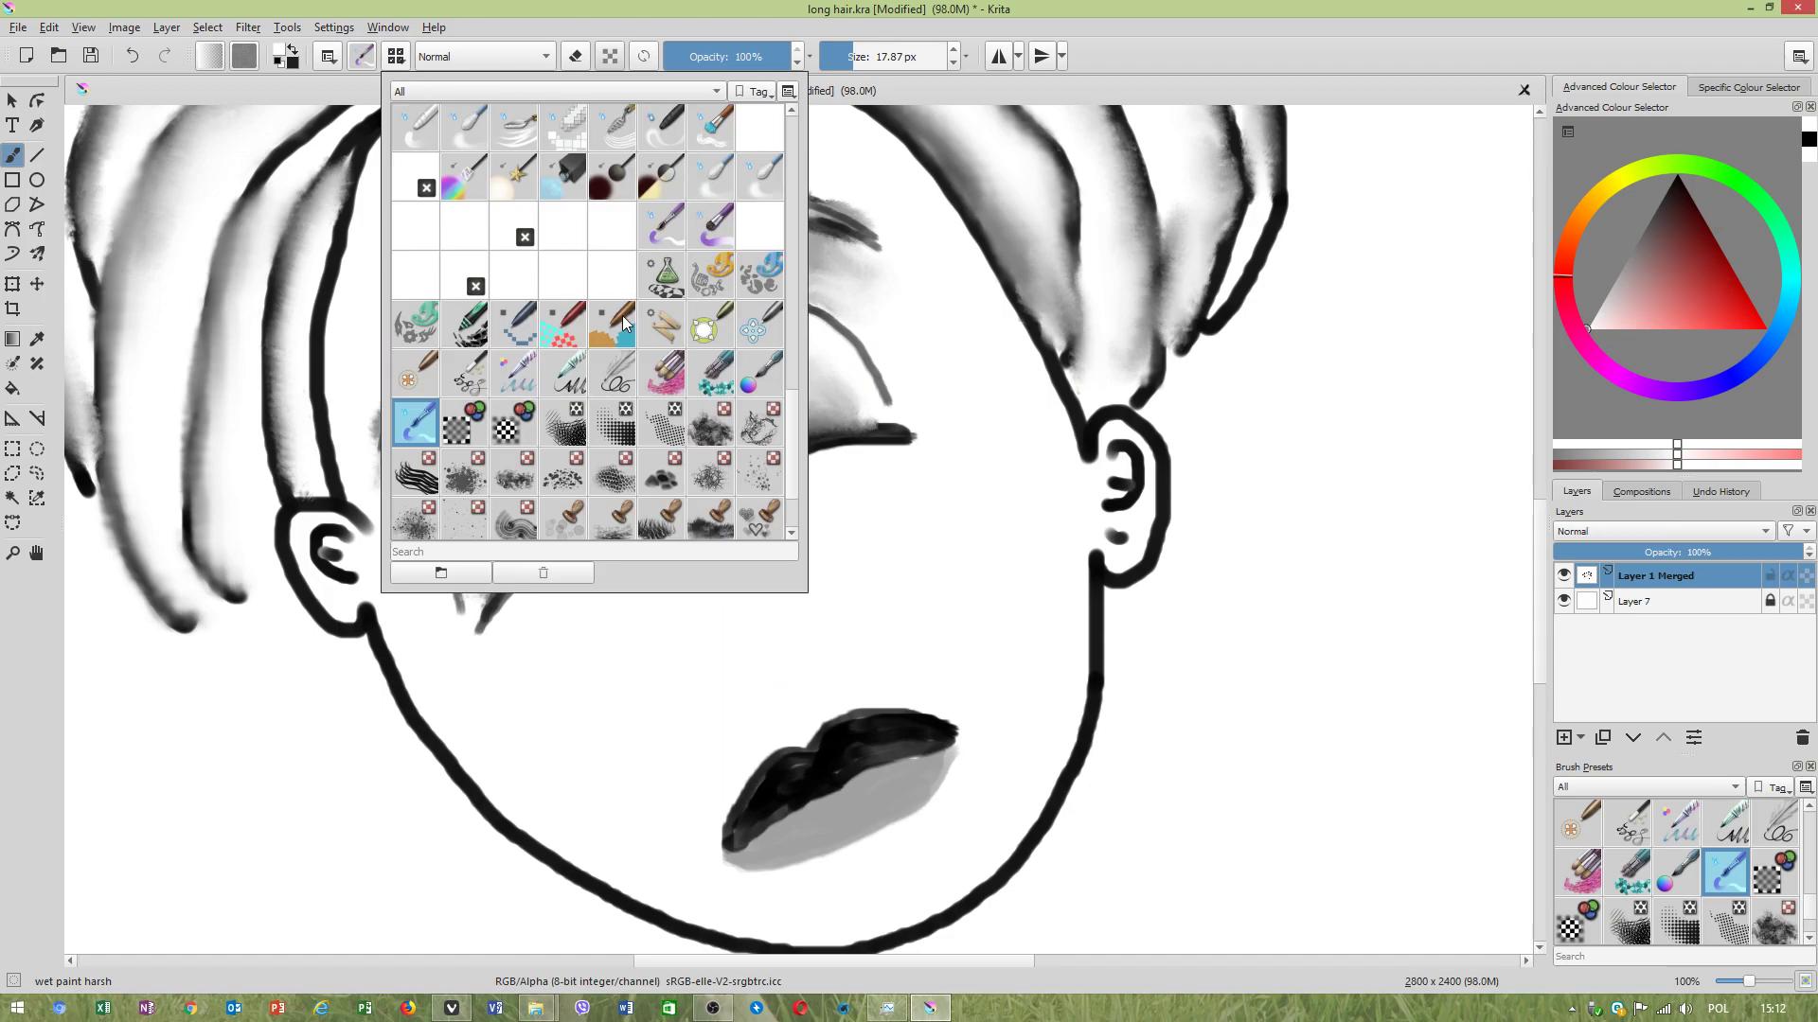
scroll(464, 445, "down", 1)
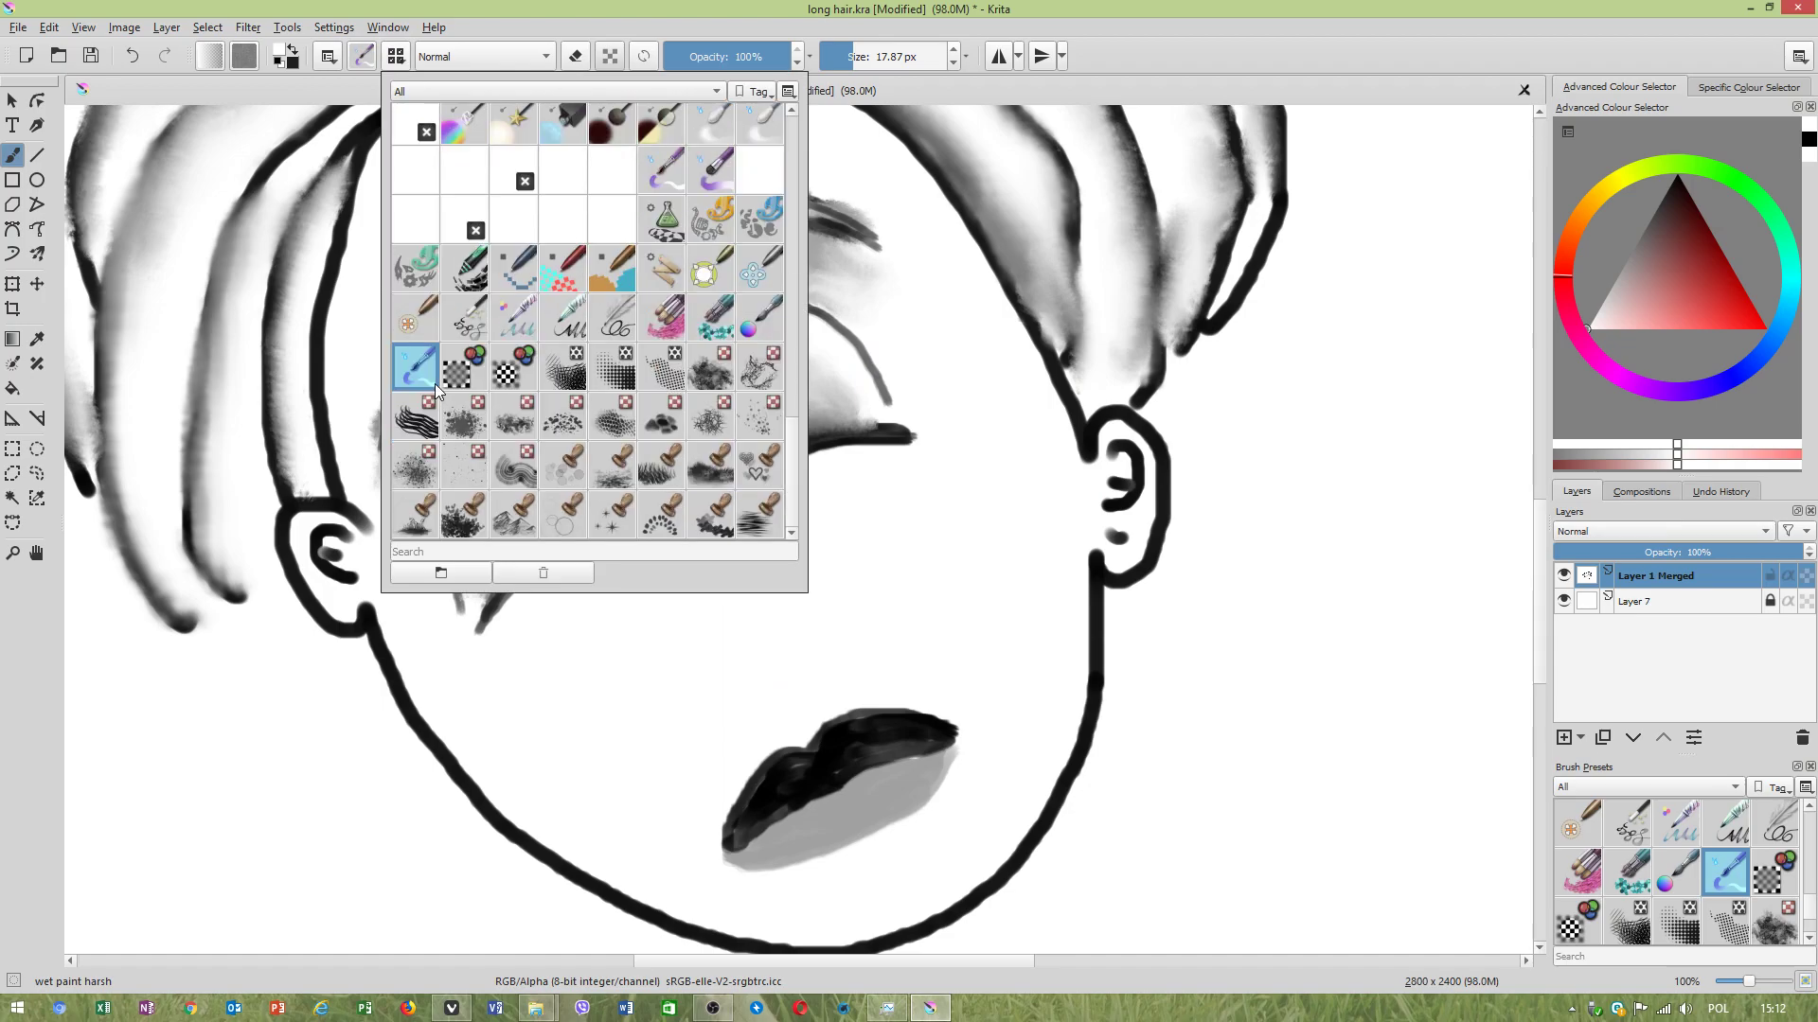
left_click(833, 395)
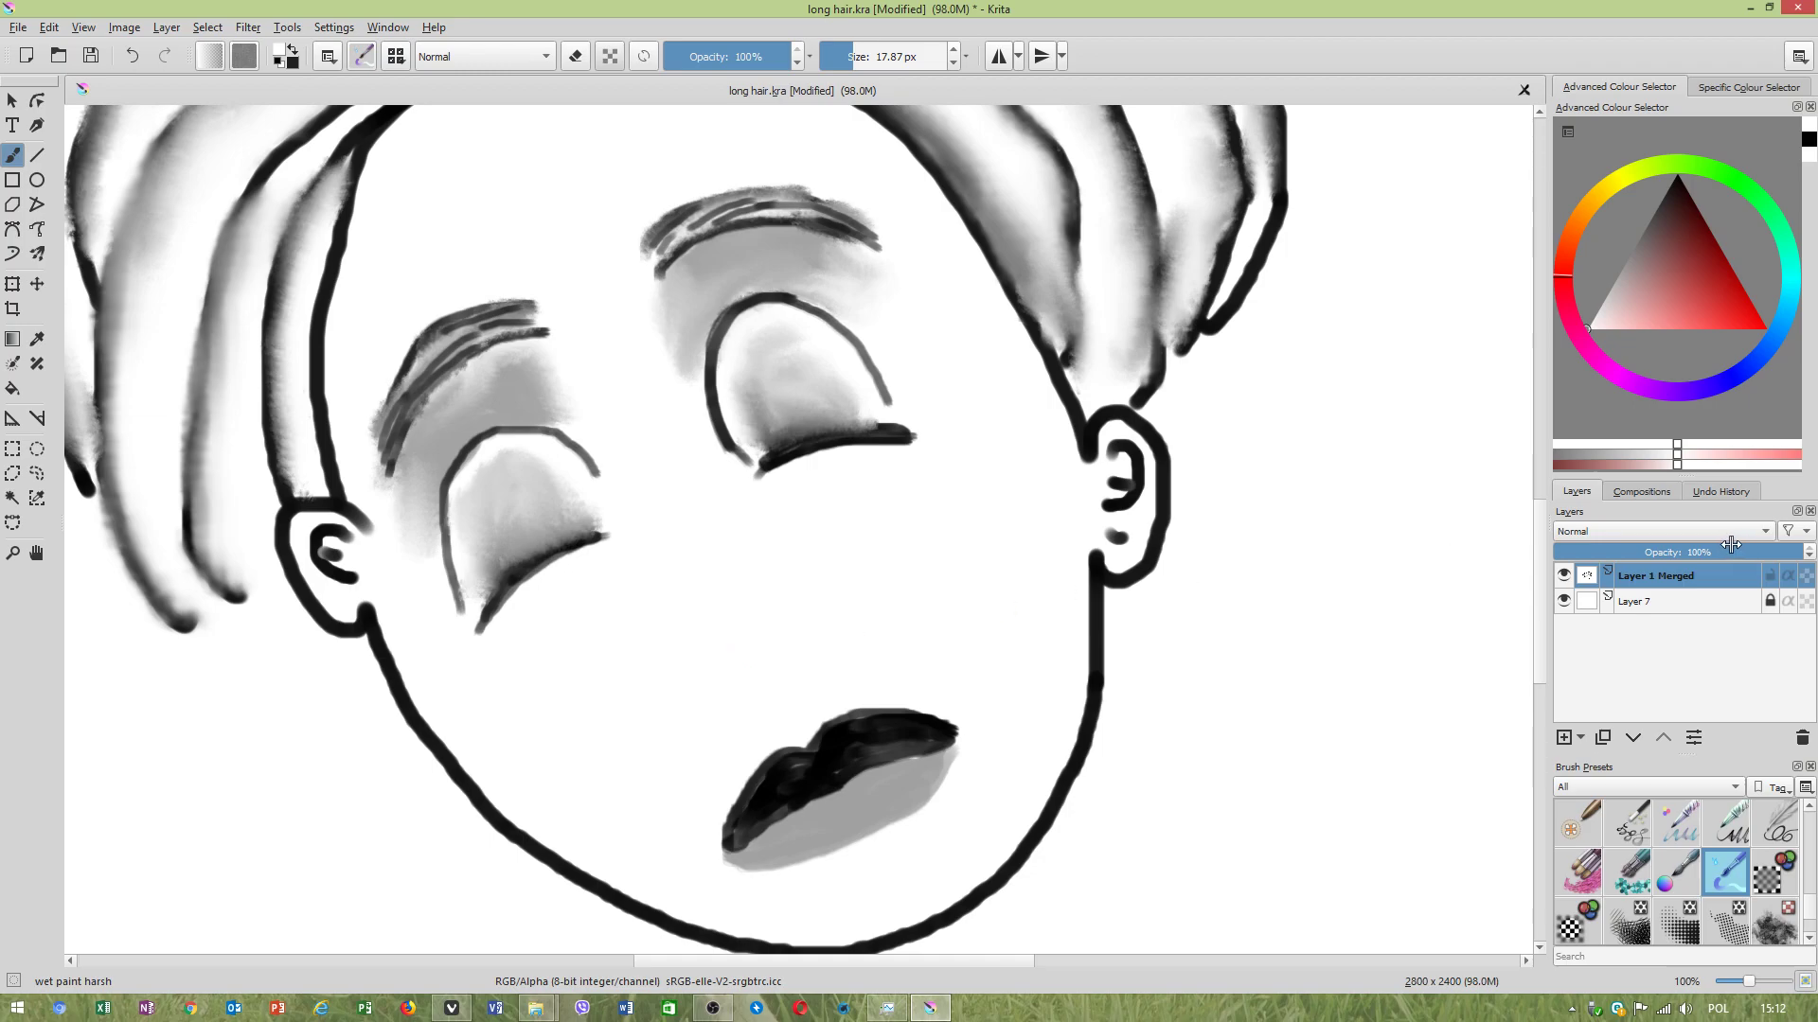
left_click_drag(1650, 252, 1676, 139)
Paint the nose base above the lips as two black shapes: a curved nostril edge and a short, thick wing.
mouse_move(816, 690)
left_mouse_down()
mouse_move(705, 691)
mouse_move(771, 688)
mouse_move(719, 689)
left_mouse_up()
key("ctrl+z")
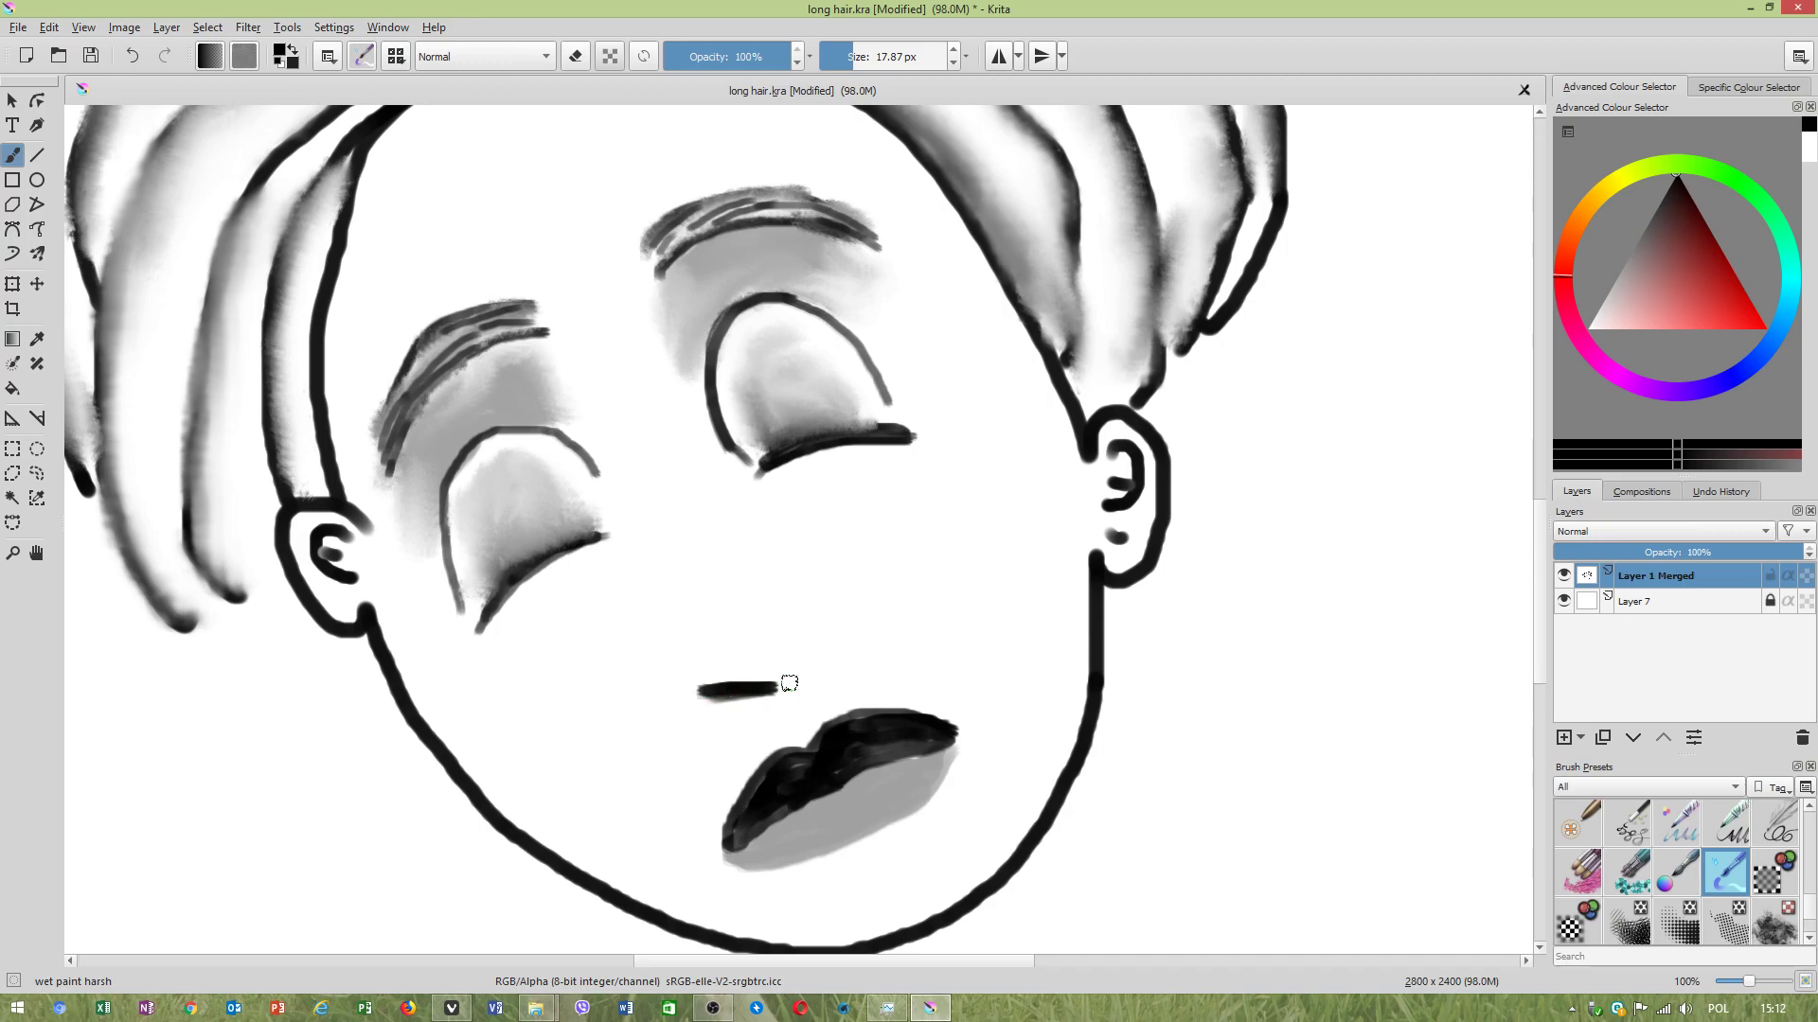
left_click_drag(705, 692, 684, 656)
mouse_move(801, 658)
left_mouse_down()
mouse_move(820, 616)
mouse_move(772, 590)
mouse_move(801, 606)
mouse_move(806, 632)
mouse_move(776, 601)
mouse_move(803, 644)
mouse_move(776, 599)
left_mouse_up()
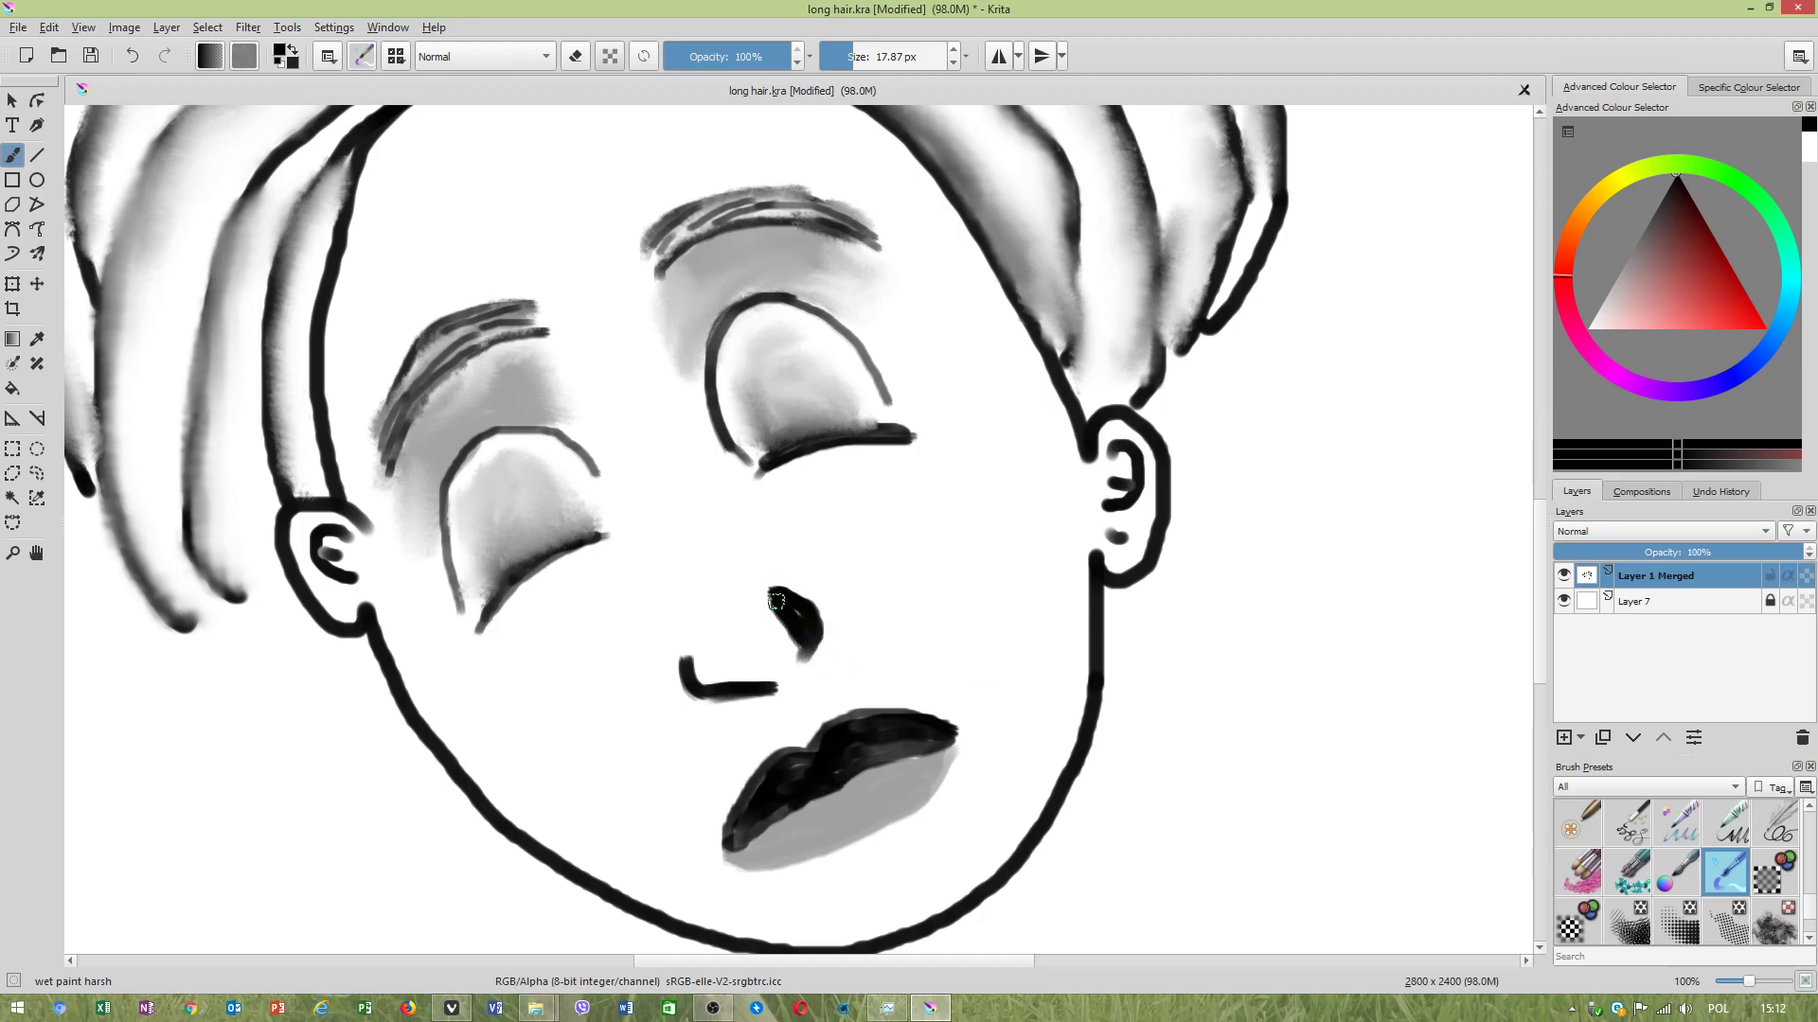
mouse_move(708, 663)
left_mouse_down()
mouse_move(676, 629)
mouse_move(696, 672)
mouse_move(733, 686)
mouse_move(683, 656)
mouse_move(675, 609)
mouse_move(702, 670)
mouse_move(744, 683)
mouse_move(710, 684)
mouse_move(753, 682)
left_mouse_up()
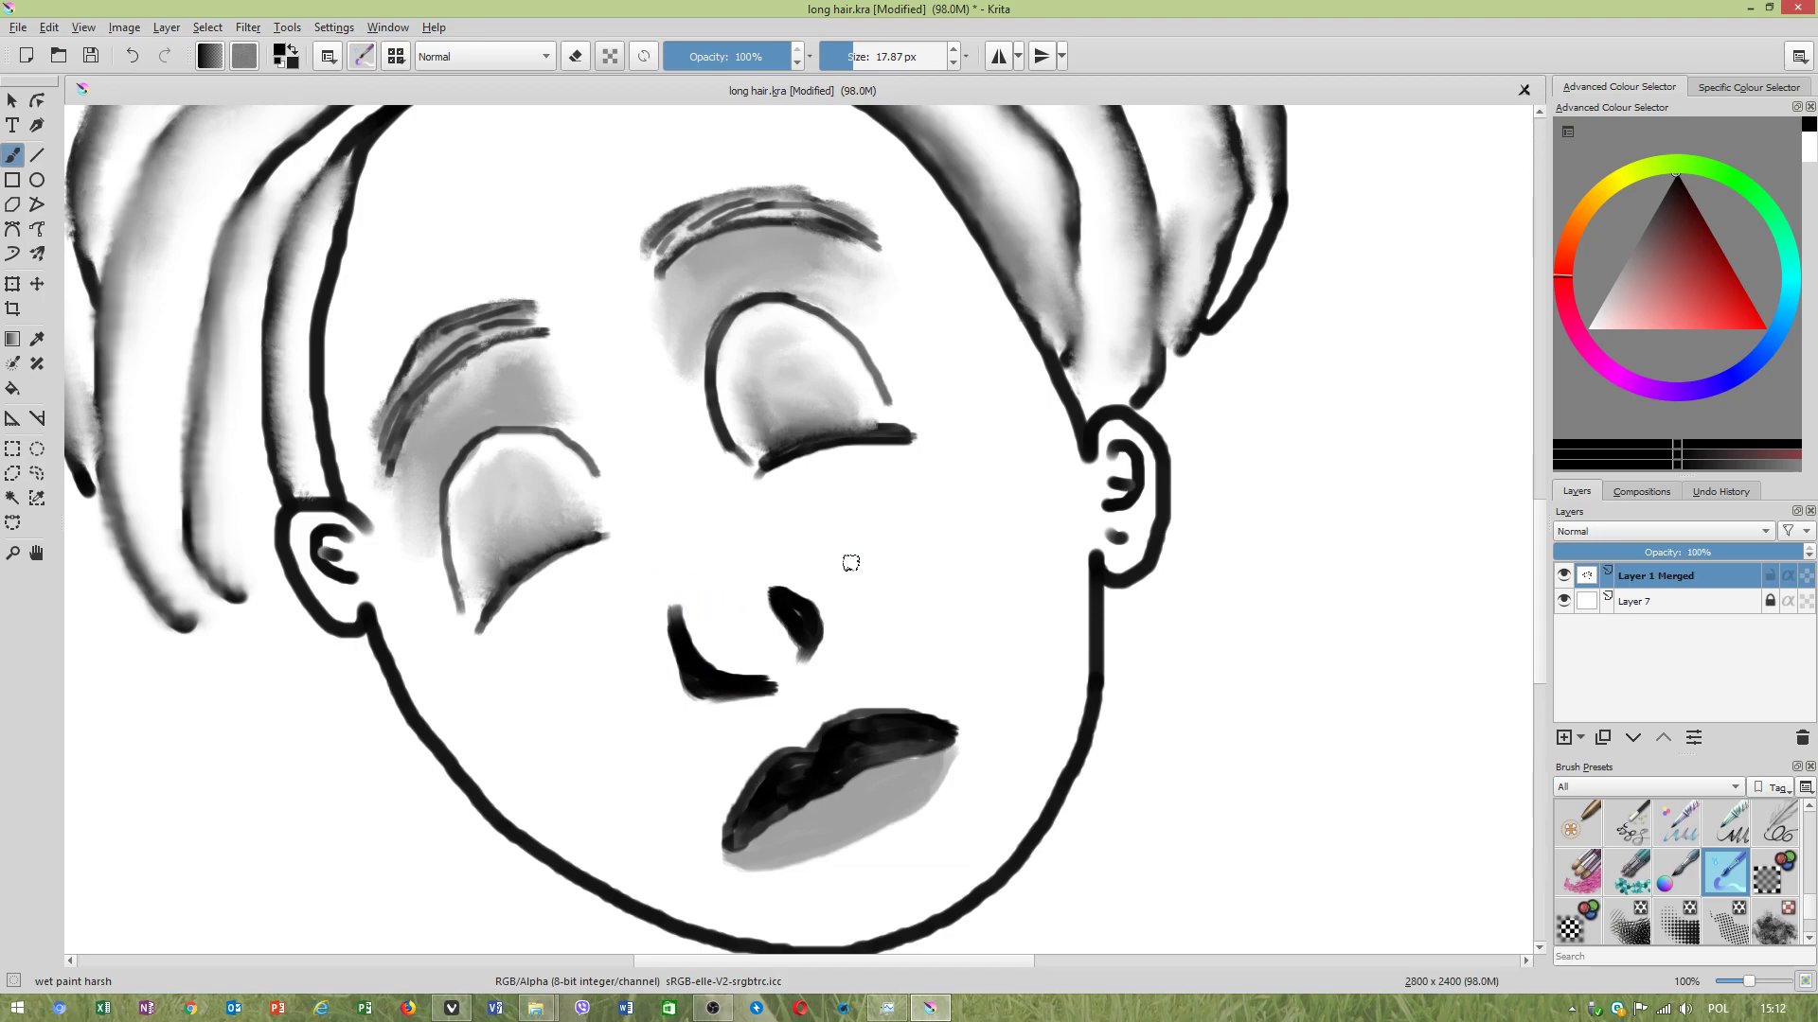
Smudge the black nose shapes upwards into two soft grey bridge lines with the blender realistic smudge 1 preset.
left_click(395, 57)
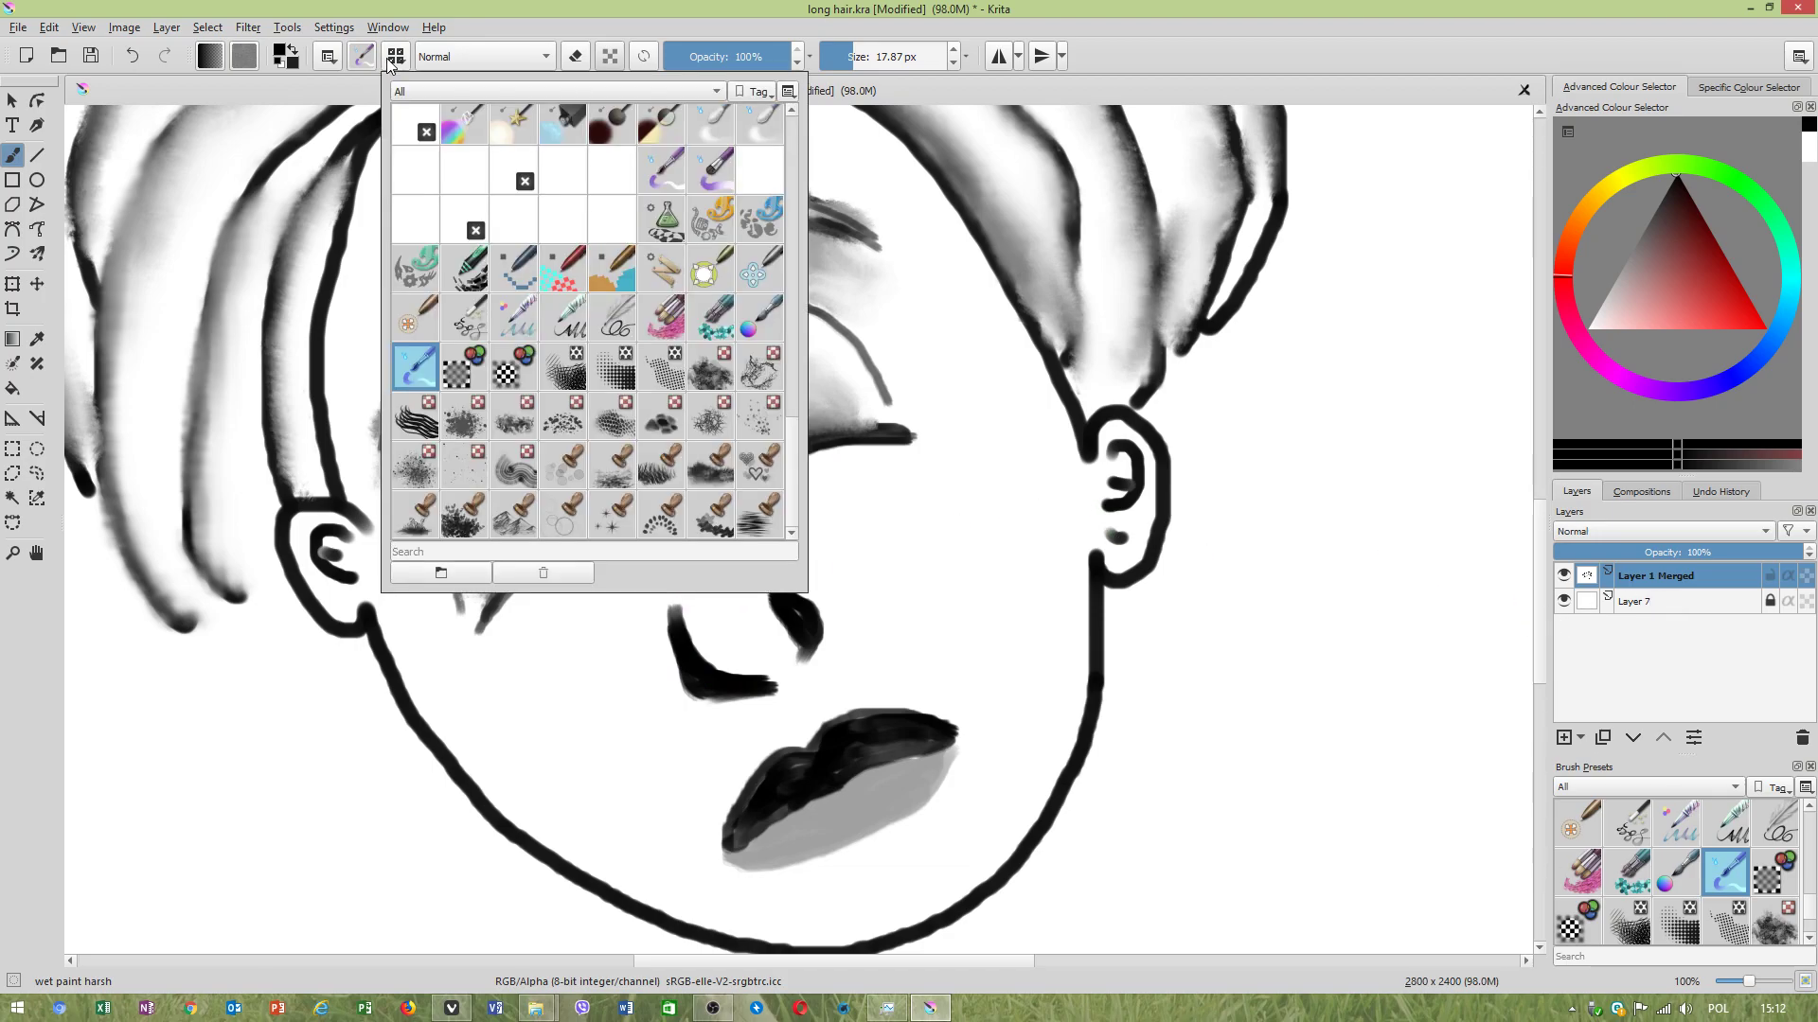
scroll(644, 264, "down", 3)
scroll(512, 406, "up", 3)
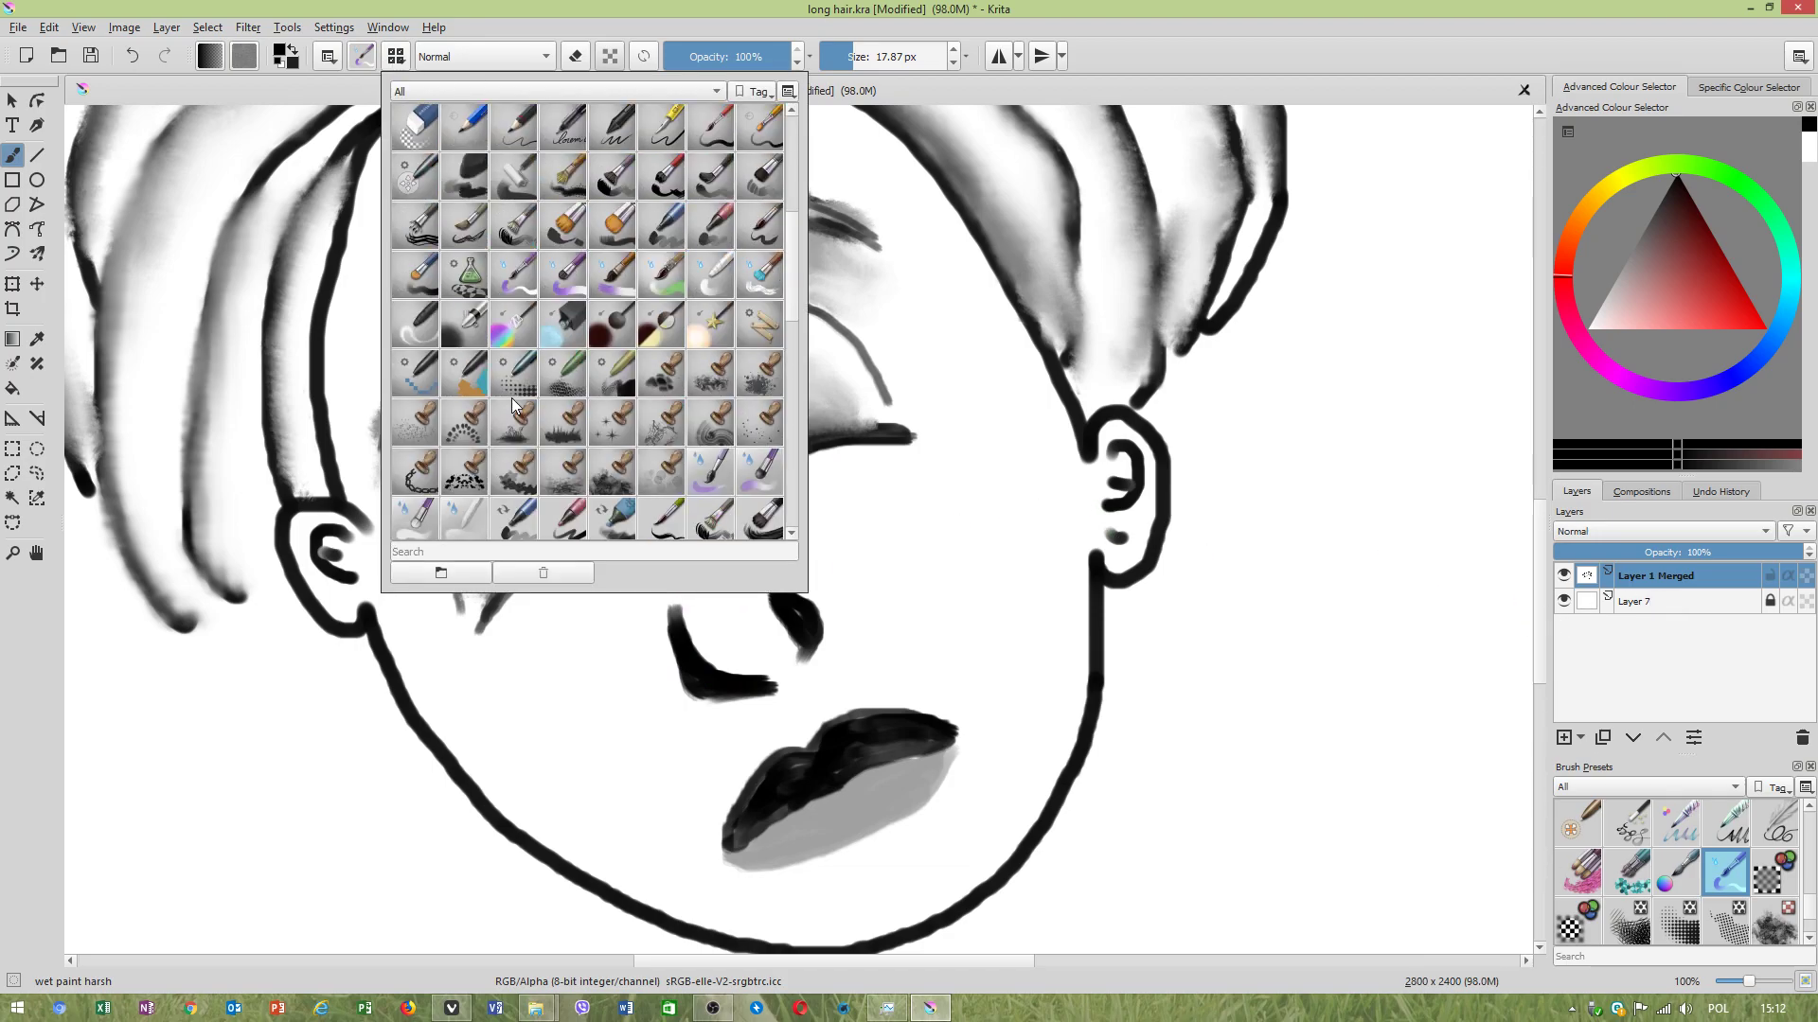
scroll(499, 358, "up", 3)
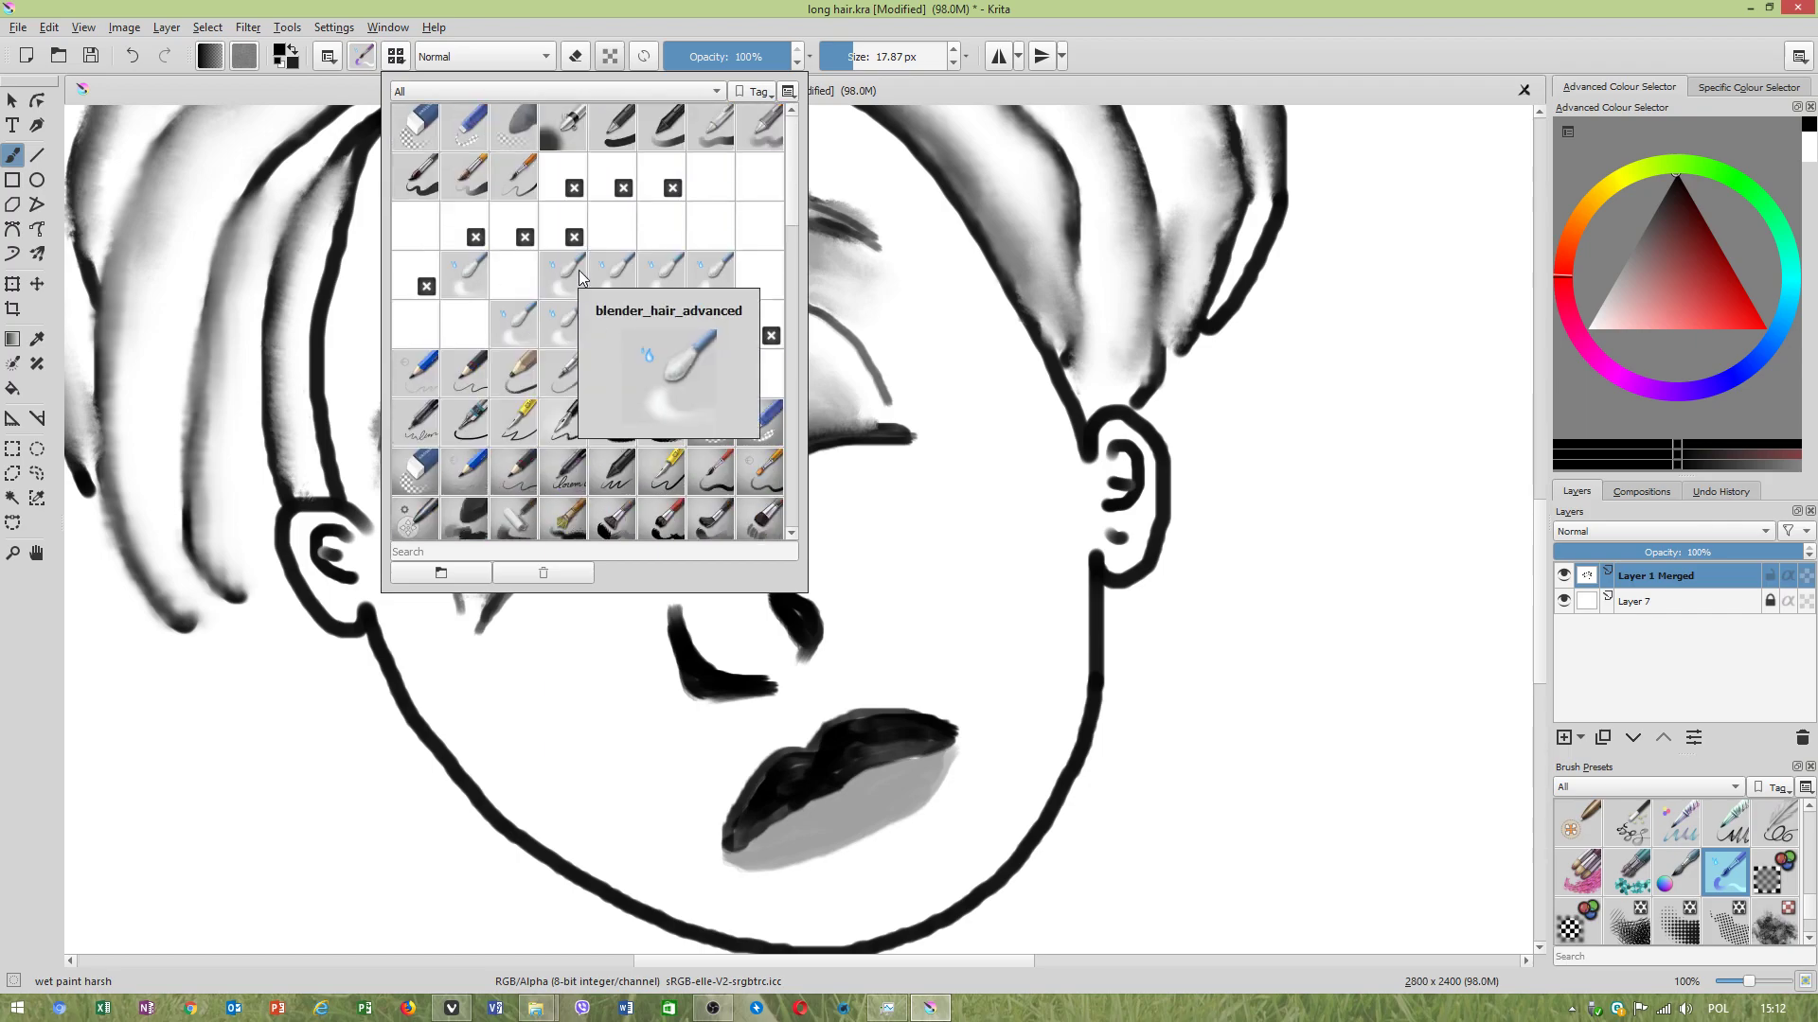
left_click(511, 332)
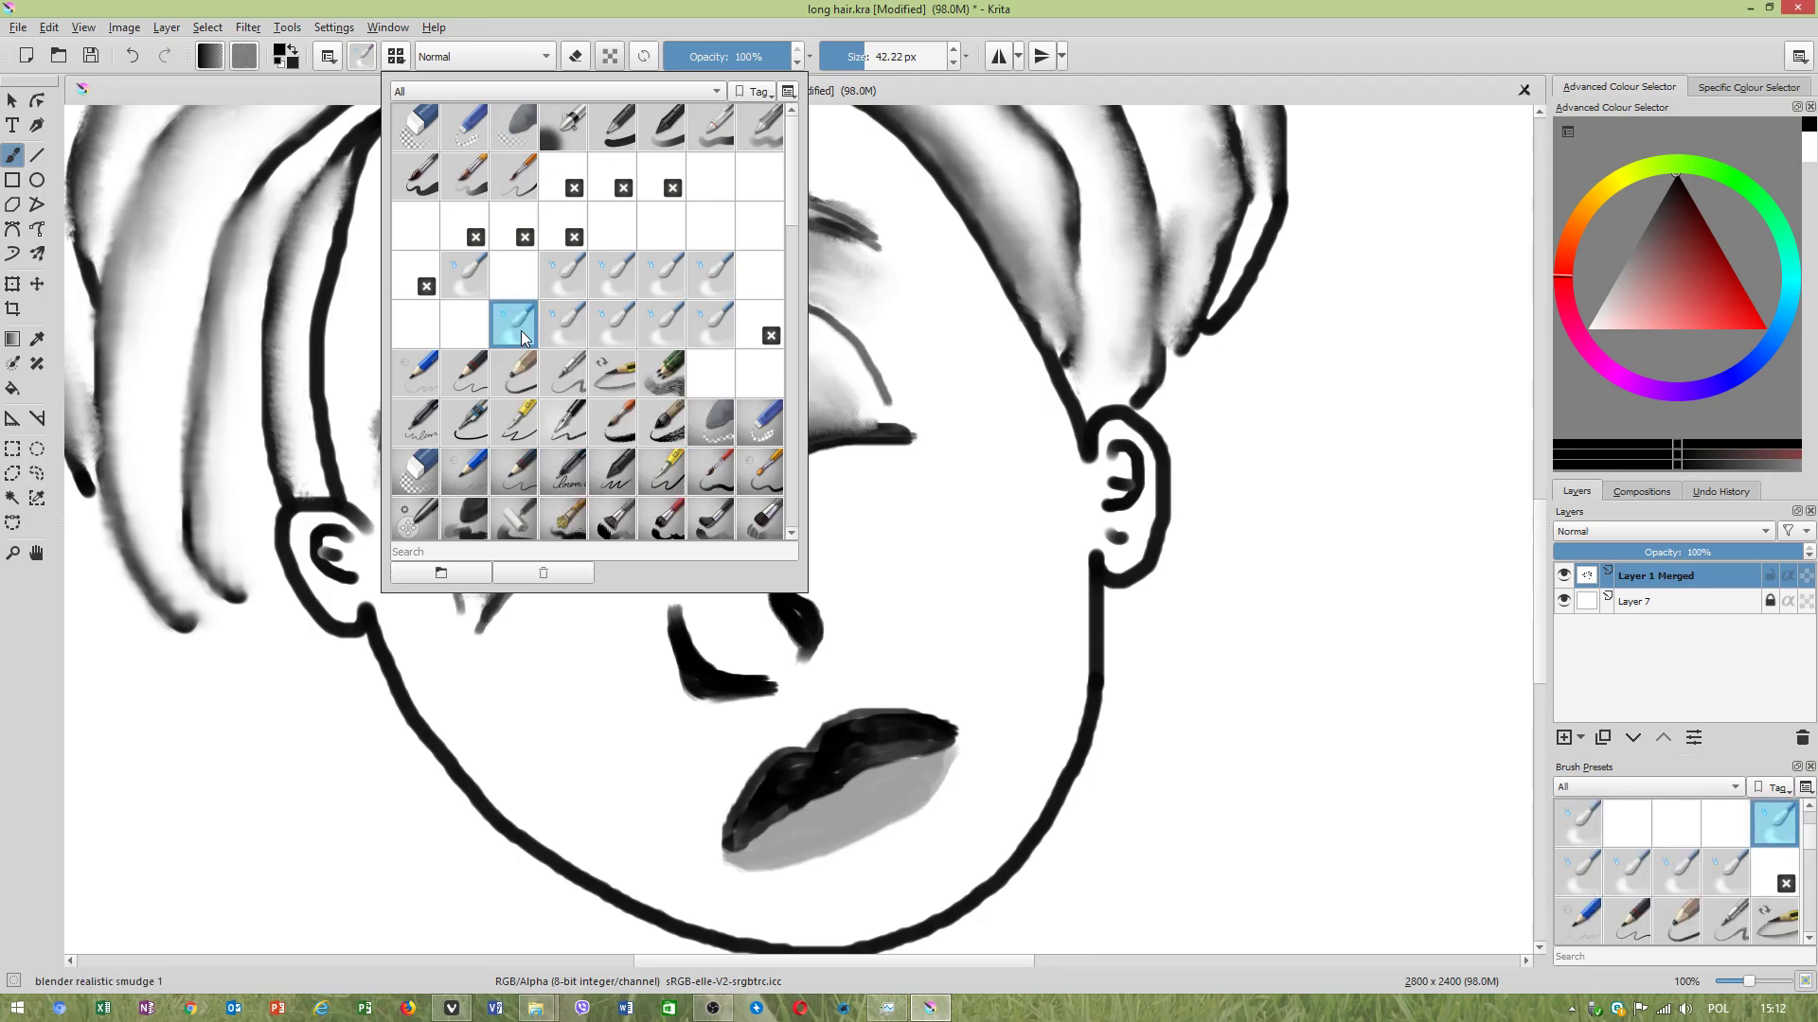
left_click(1088, 125)
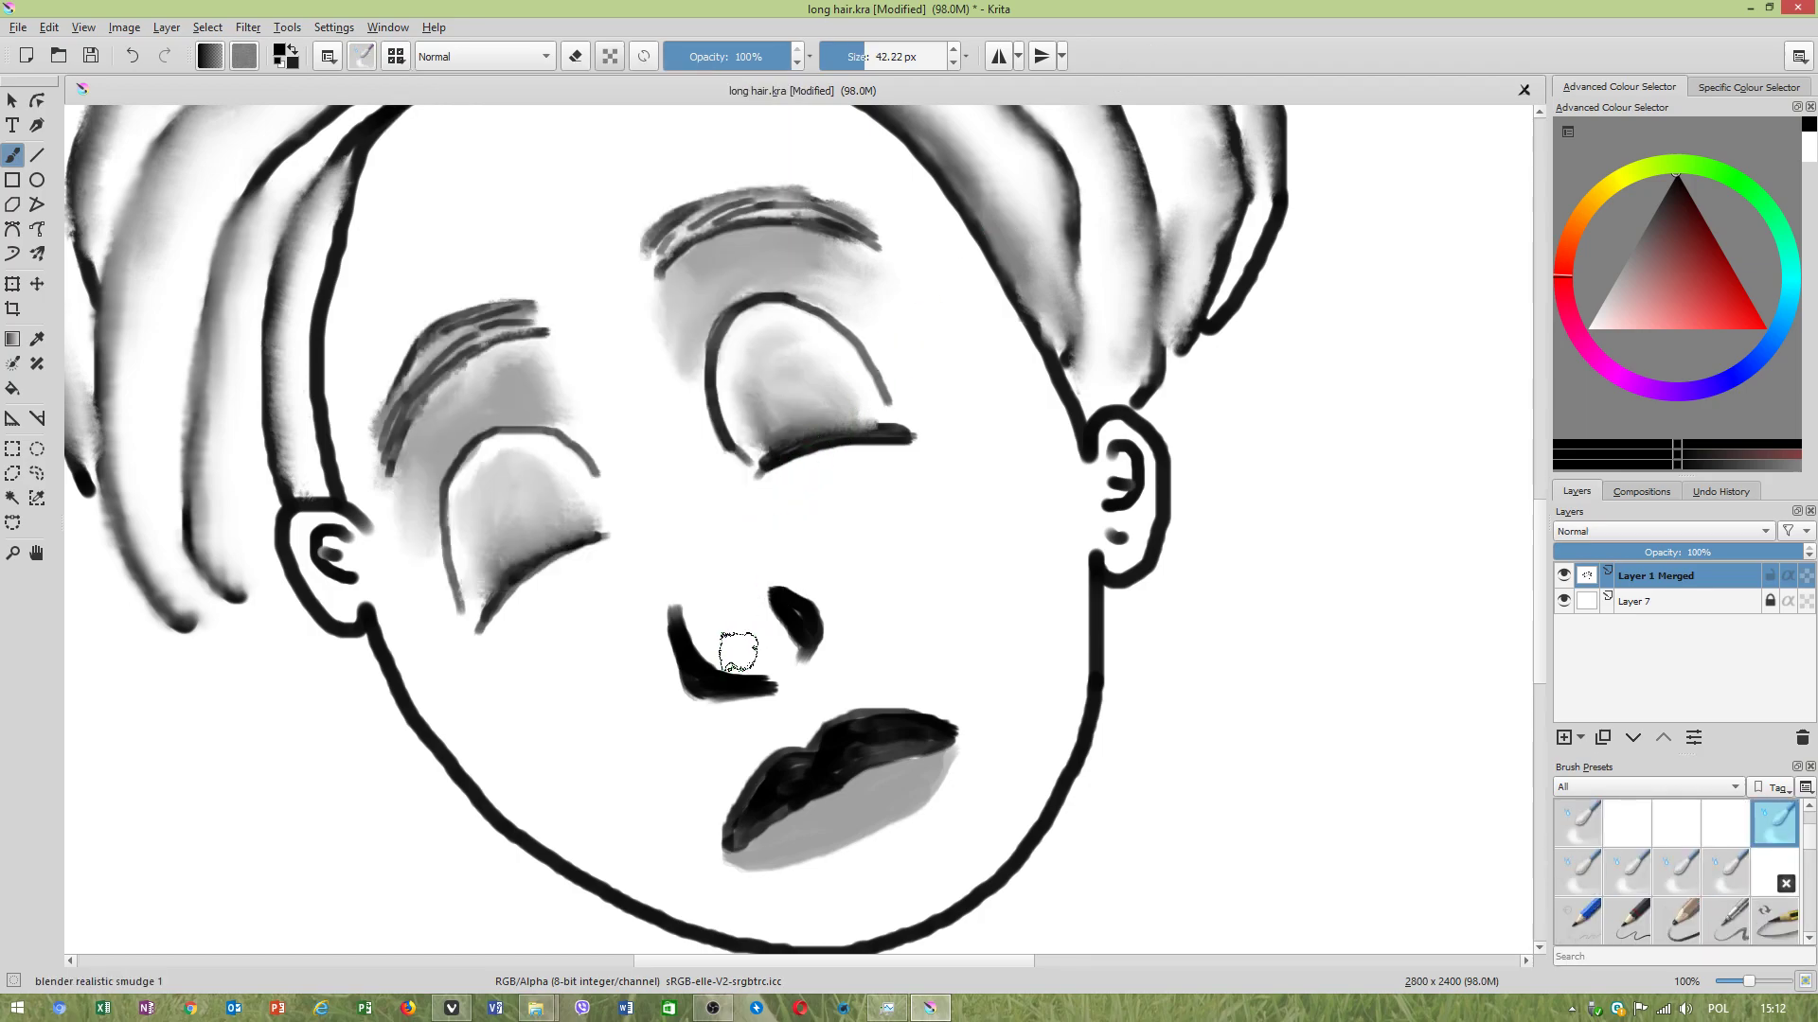
scroll(733, 653, "up", 1)
mouse_move(711, 687)
left_mouse_down()
mouse_move(787, 680)
mouse_move(698, 657)
mouse_move(624, 500)
mouse_move(642, 580)
mouse_move(599, 465)
mouse_move(641, 578)
mouse_move(614, 464)
mouse_move(657, 625)
mouse_move(685, 647)
mouse_move(791, 678)
mouse_move(813, 646)
mouse_move(780, 662)
mouse_move(822, 637)
mouse_move(794, 670)
mouse_move(744, 550)
mouse_move(806, 596)
mouse_move(680, 453)
mouse_move(760, 591)
mouse_move(648, 370)
mouse_move(706, 607)
mouse_move(633, 446)
mouse_move(736, 741)
mouse_move(733, 711)
mouse_move(718, 738)
mouse_move(761, 651)
mouse_move(661, 656)
mouse_move(651, 701)
mouse_move(674, 702)
mouse_move(679, 651)
mouse_move(720, 642)
mouse_move(617, 657)
mouse_move(663, 630)
mouse_move(613, 424)
mouse_move(732, 560)
mouse_move(825, 602)
mouse_move(778, 622)
left_mouse_up()
scroll(778, 622, "down", 3)
scroll(753, 580, "up", 3)
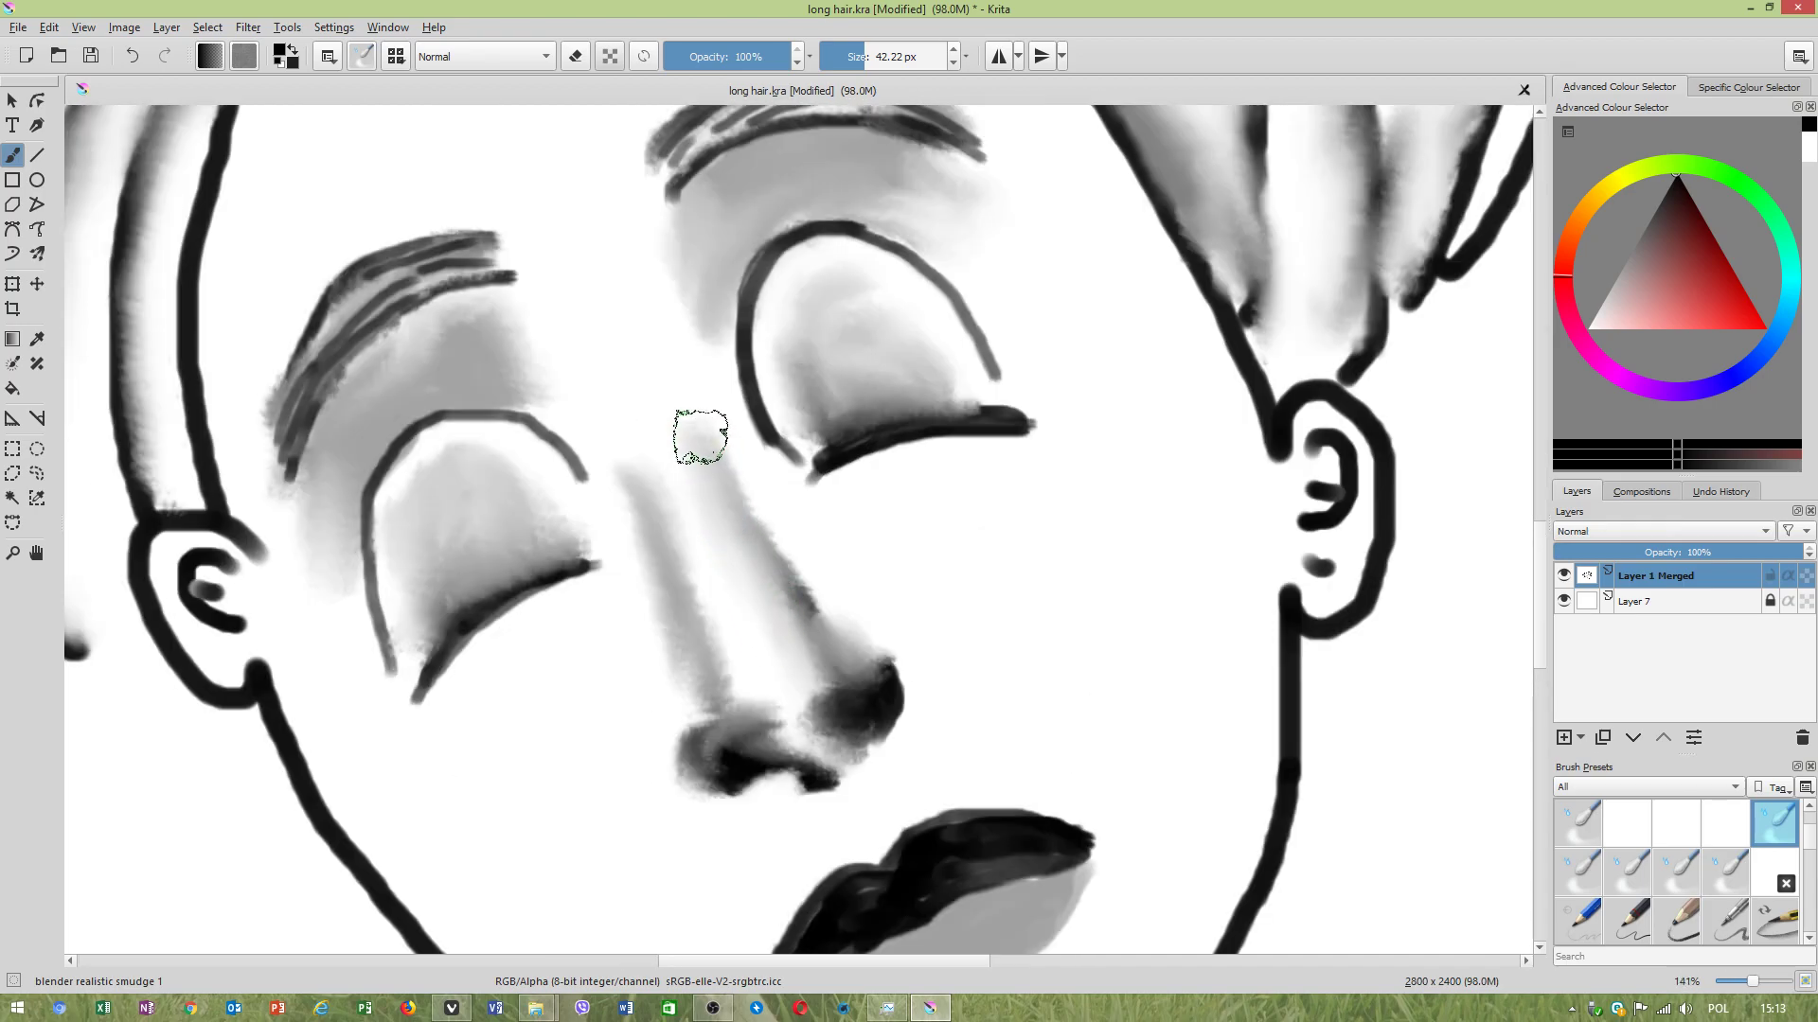
Blend the nostrils and the shading along the nose wing with further smudge strokes.
scroll(774, 660, "down", 4)
scroll(774, 660, "up", 3)
mouse_move(714, 609)
left_mouse_down()
mouse_move(748, 529)
mouse_move(709, 611)
mouse_move(743, 568)
mouse_move(756, 488)
mouse_move(694, 636)
mouse_move(597, 636)
mouse_move(566, 574)
left_mouse_up()
mouse_move(766, 499)
left_mouse_down()
mouse_move(757, 580)
mouse_move(755, 548)
mouse_move(734, 604)
mouse_move(701, 576)
left_mouse_up()
mouse_move(687, 601)
left_mouse_down()
mouse_move(666, 552)
mouse_move(672, 568)
mouse_move(648, 573)
mouse_move(688, 558)
mouse_move(649, 459)
mouse_move(635, 474)
mouse_move(683, 542)
mouse_move(642, 570)
mouse_move(681, 605)
mouse_move(667, 638)
mouse_move(731, 599)
mouse_move(679, 635)
mouse_move(739, 561)
mouse_move(708, 497)
left_mouse_up()
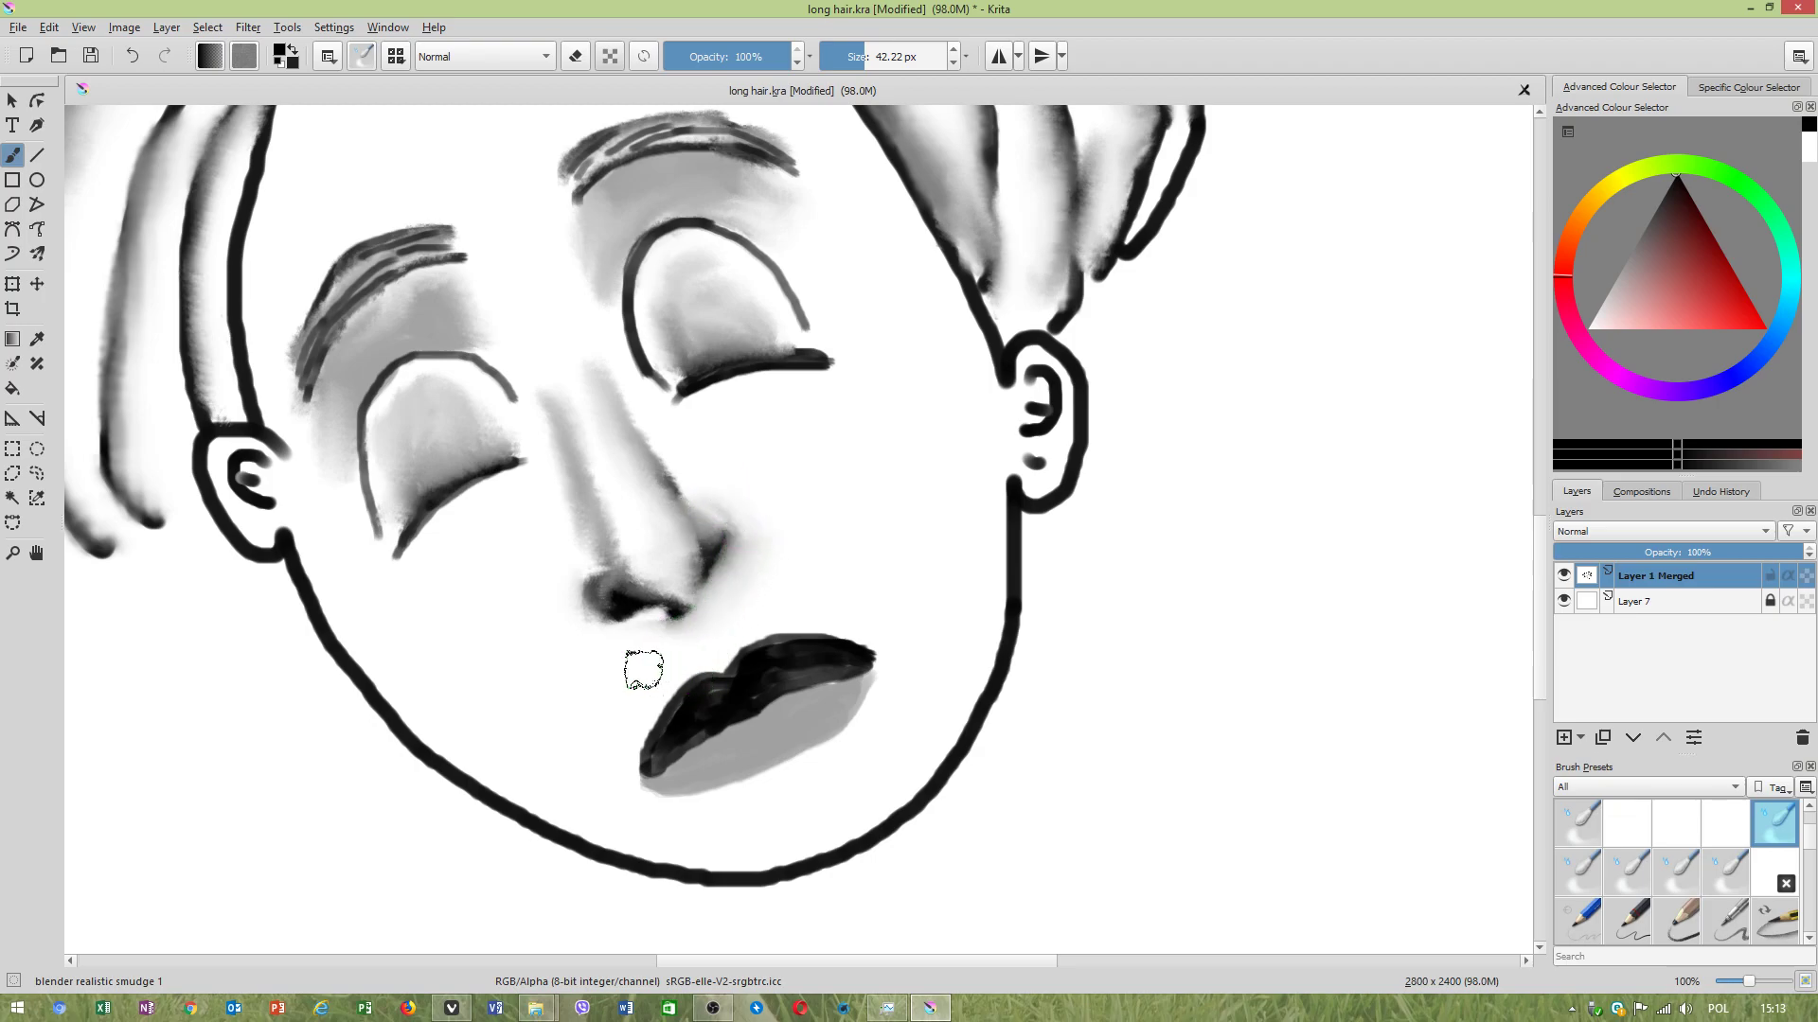
Examine the shaded nose up close and in proportion to the whole head.
scroll(578, 543, "down", 3)
scroll(587, 480, "up", 3)
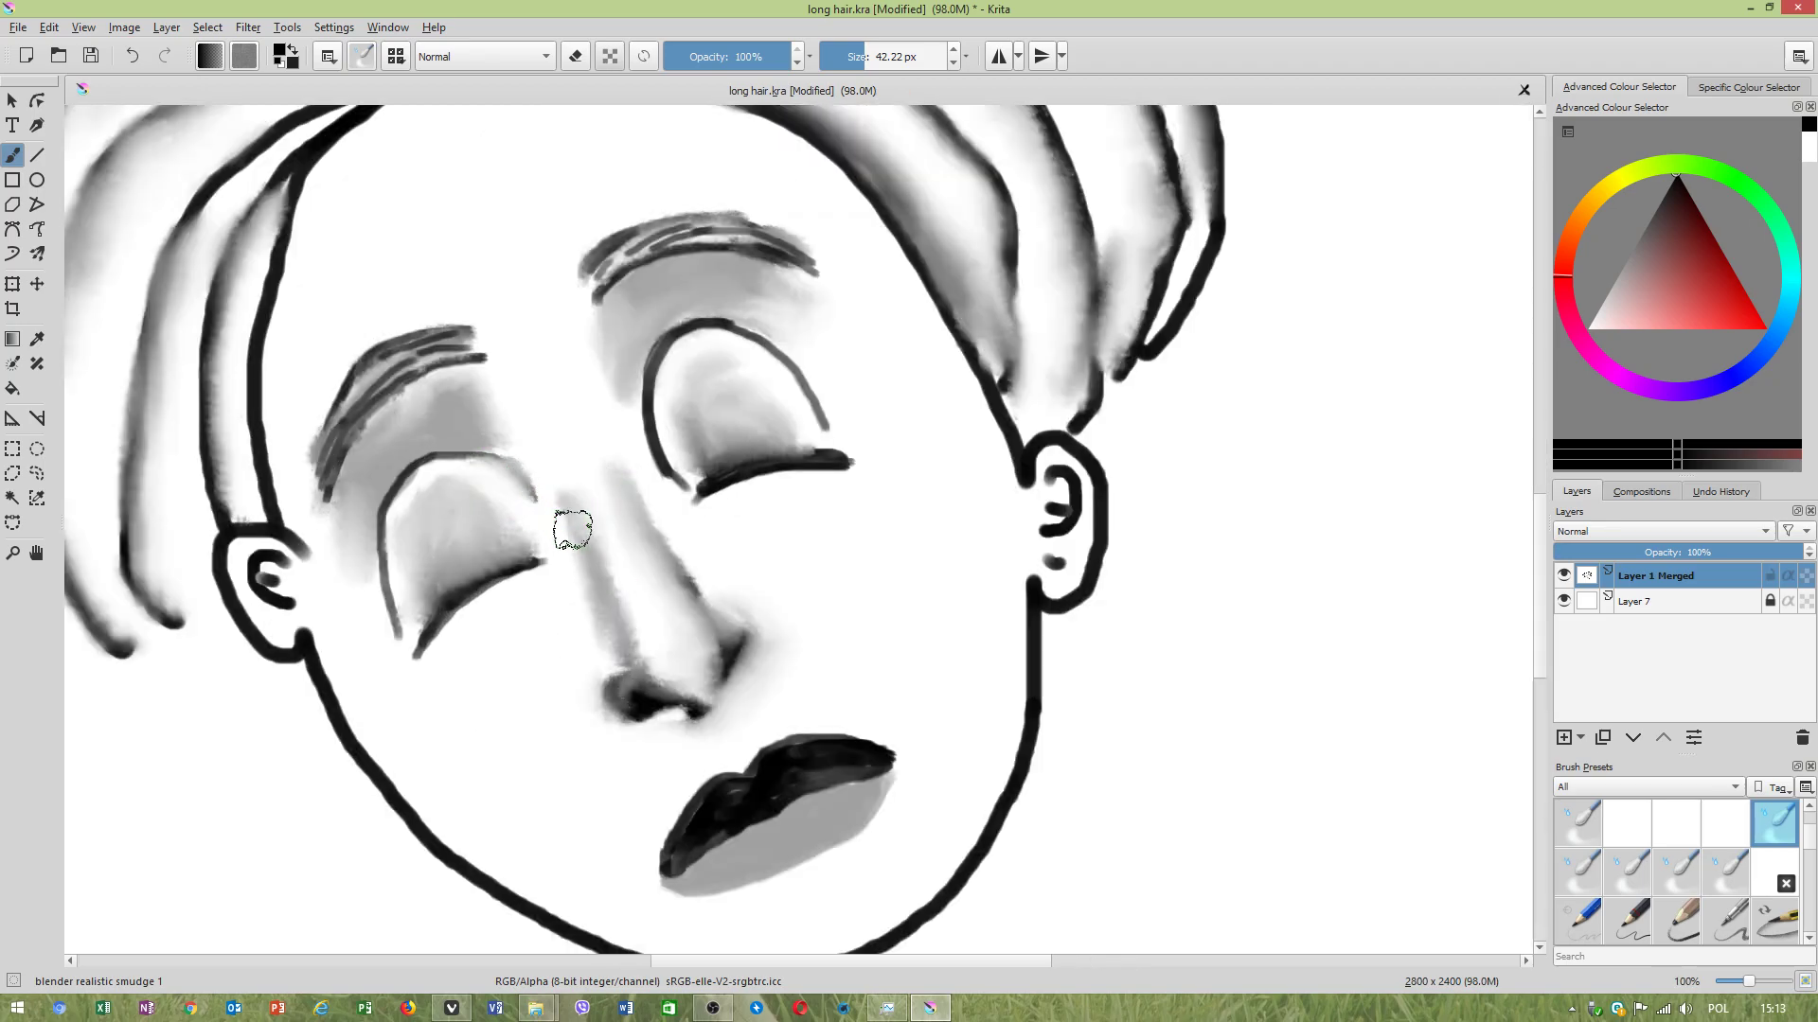
scroll(667, 653, "down", 3)
scroll(667, 696, "up", 3)
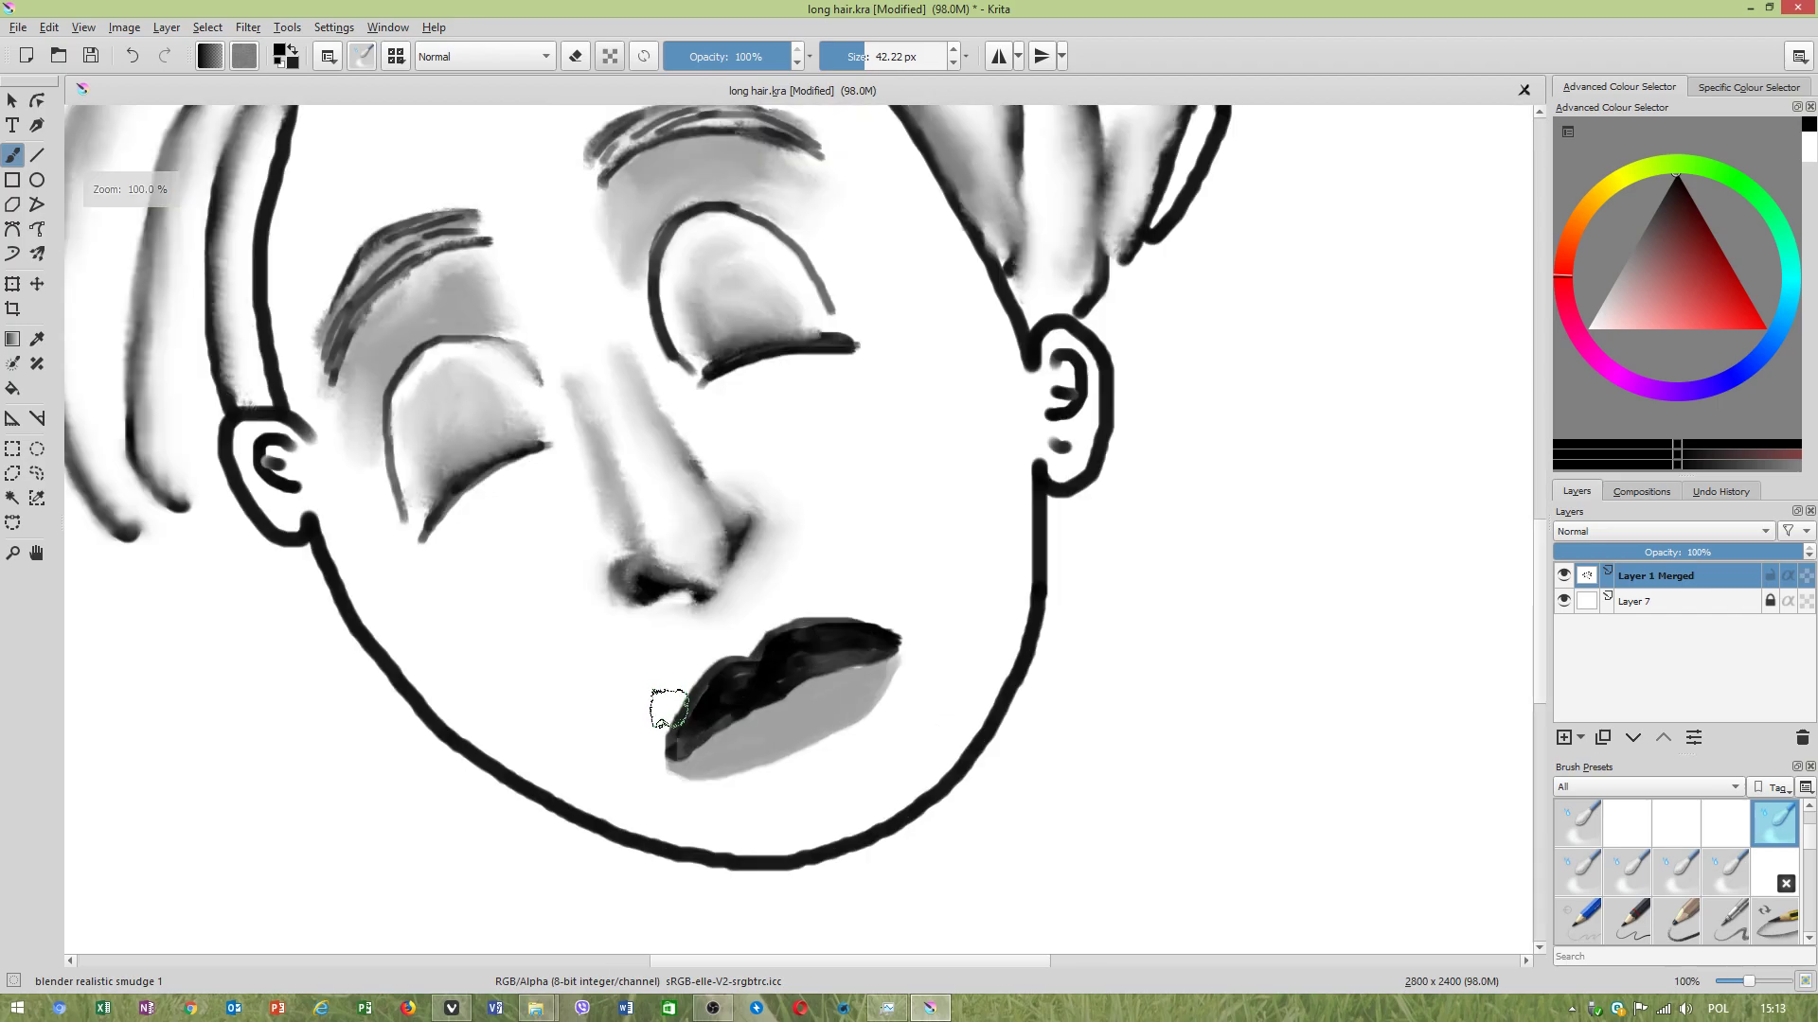
scroll(568, 459, "down", 4)
scroll(566, 455, "up", 1)
scroll(566, 455, "up", 2)
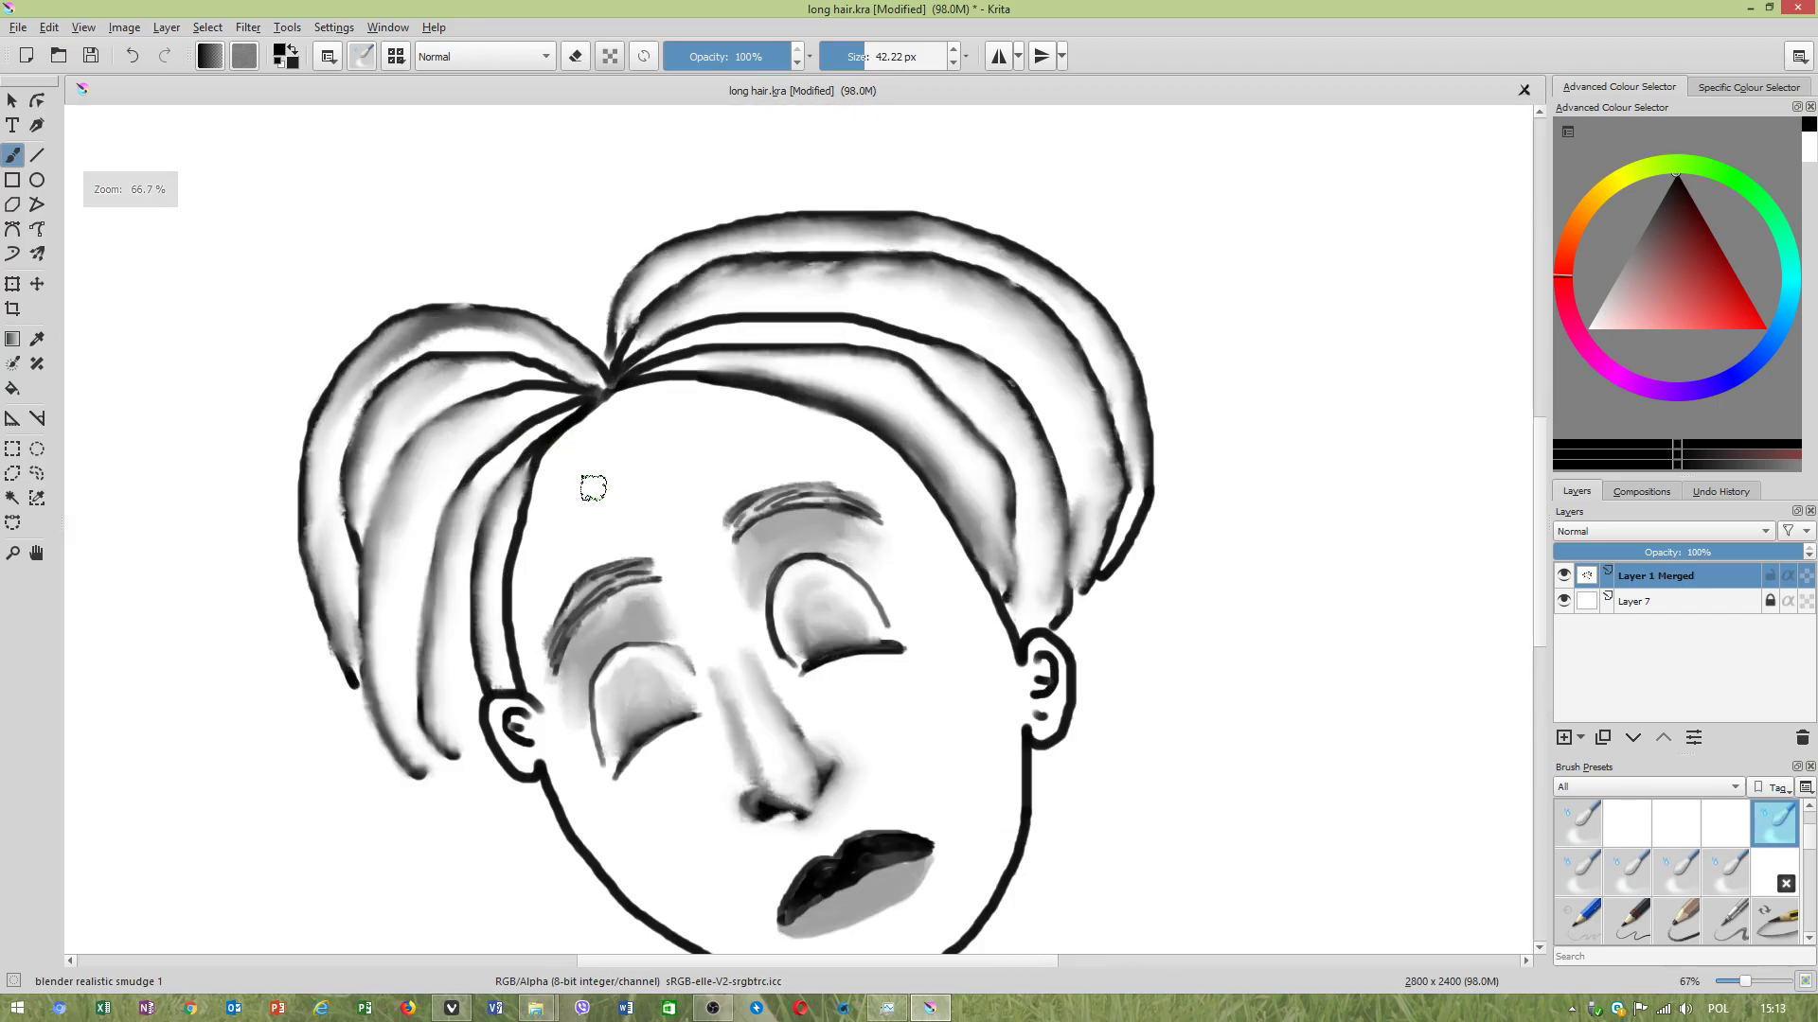
scroll(593, 487, "down", 2)
scroll(702, 705, "up", 2)
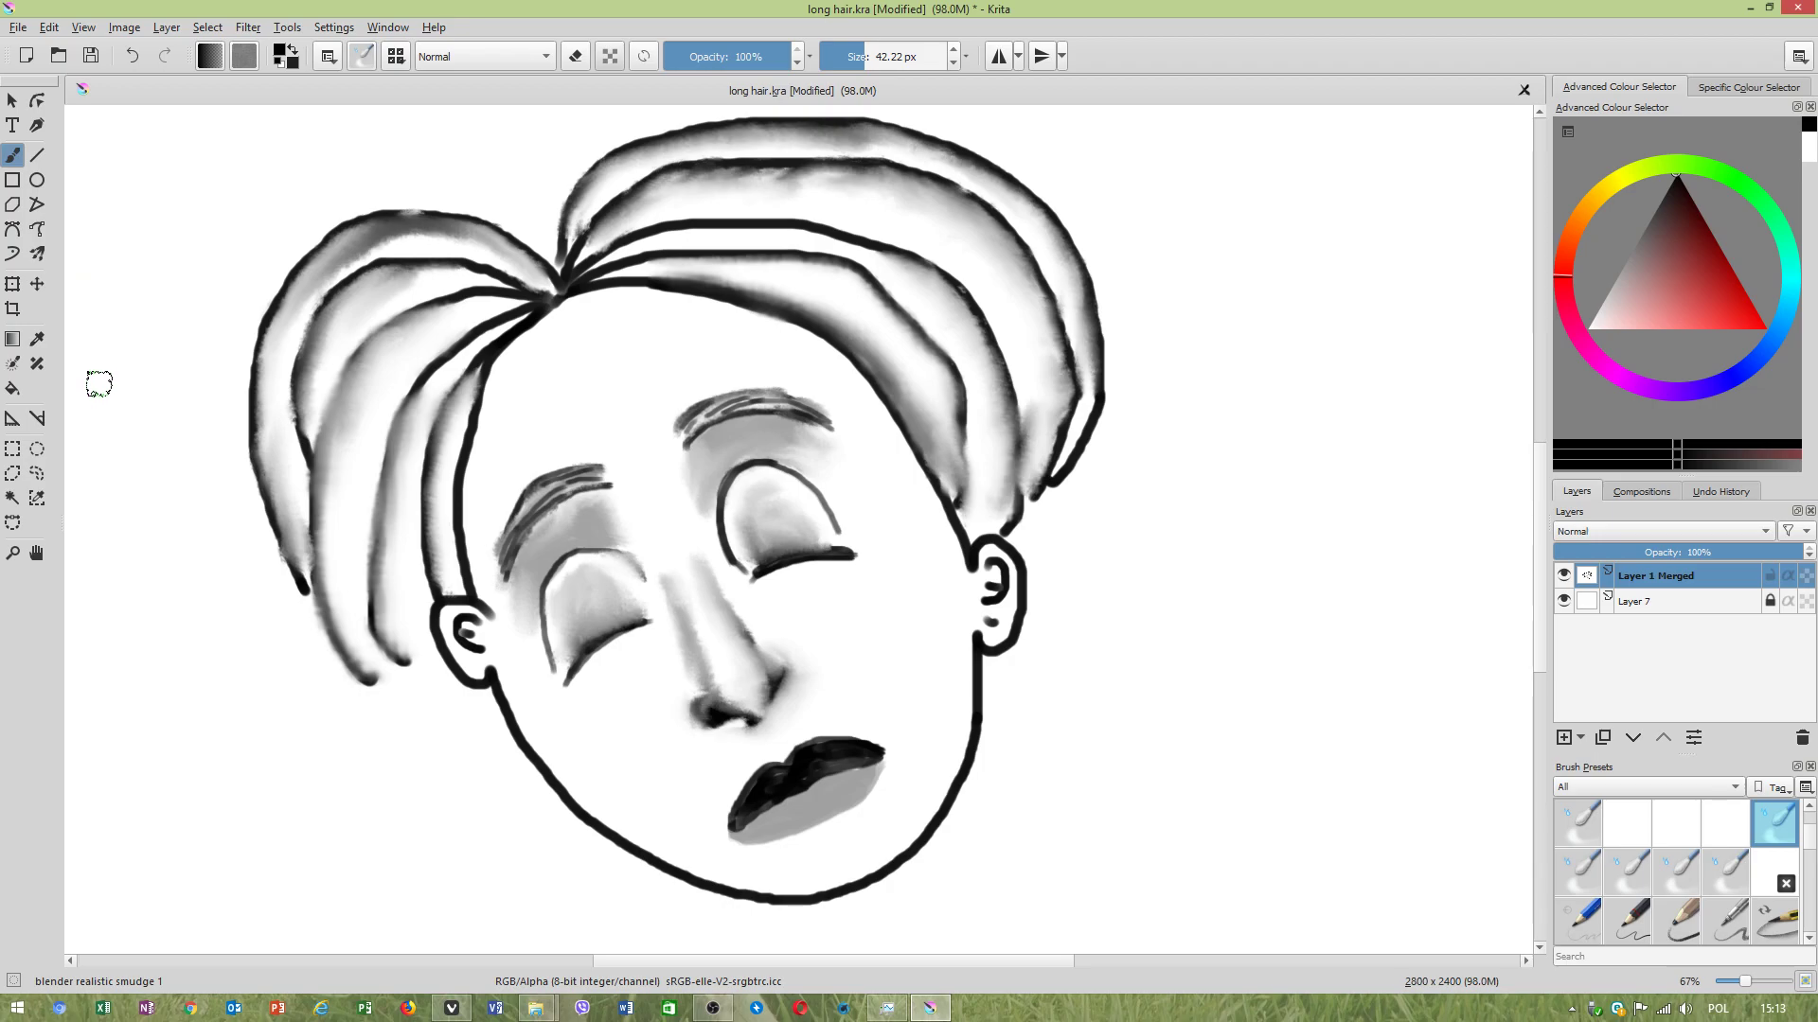
Erase the whole smudged nose with the Eraser Small preset at 25 px.
right_click(127, 456)
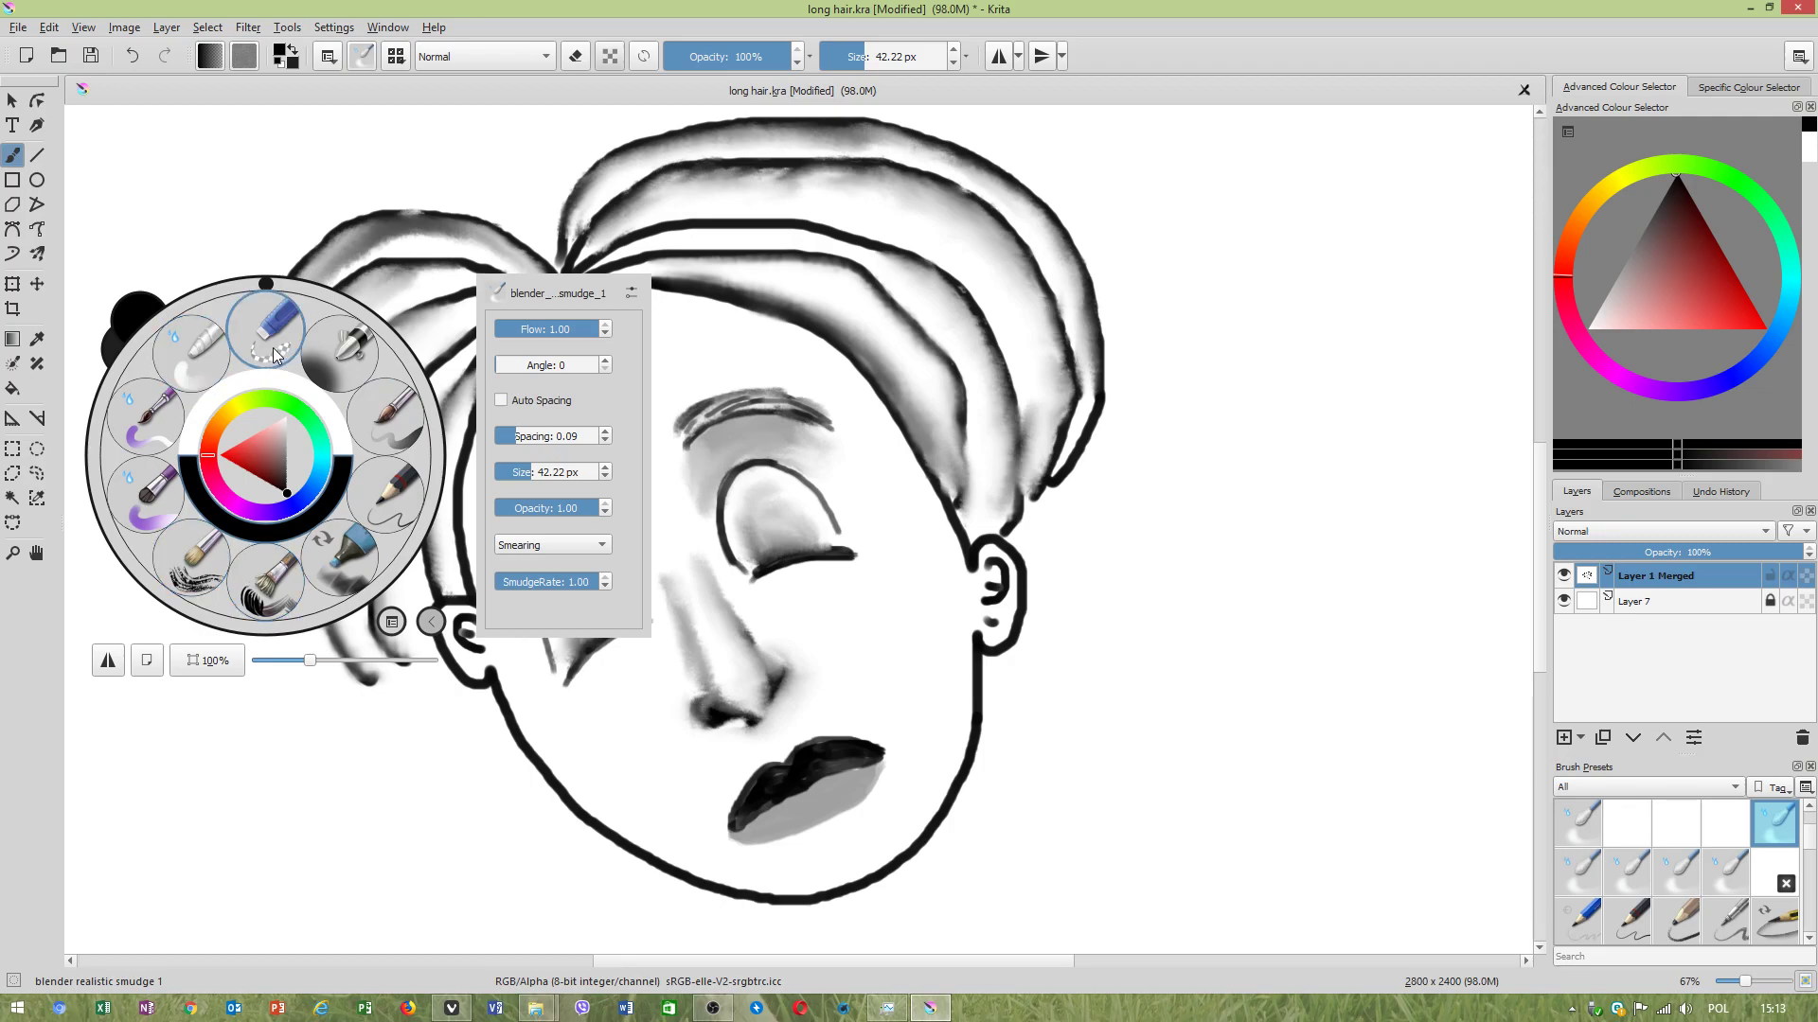
scroll(694, 710, "up", 1)
mouse_move(703, 627)
left_mouse_down()
mouse_move(684, 716)
mouse_move(724, 768)
mouse_move(794, 735)
mouse_move(830, 655)
mouse_move(868, 635)
mouse_move(851, 662)
mouse_move(808, 657)
mouse_move(761, 735)
mouse_move(760, 683)
mouse_move(788, 659)
mouse_move(748, 647)
mouse_move(720, 681)
mouse_move(655, 501)
left_mouse_up()
mouse_move(697, 575)
left_mouse_down()
mouse_move(688, 459)
mouse_move(729, 555)
left_mouse_up()
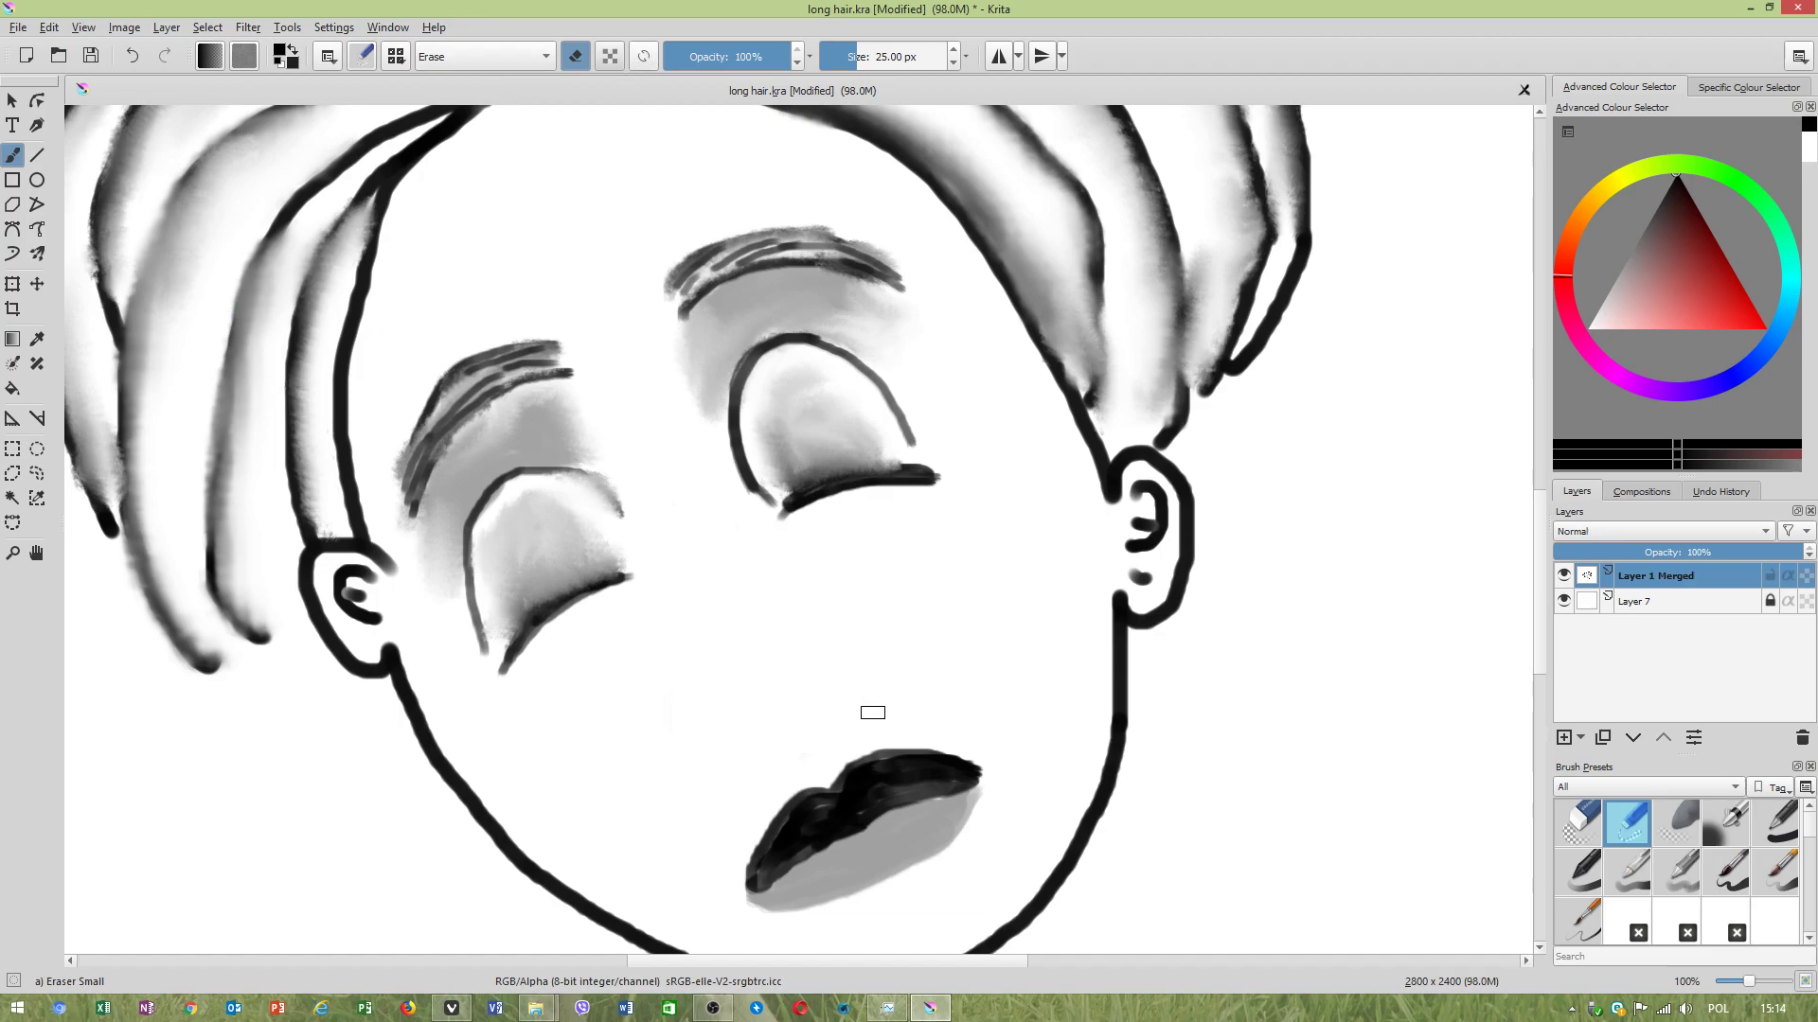
Paint a short black nose base with a raised end above the mouth using the wet paint harsh preset at 13.87 px.
left_click(393, 57)
scroll(445, 460, "down", 5)
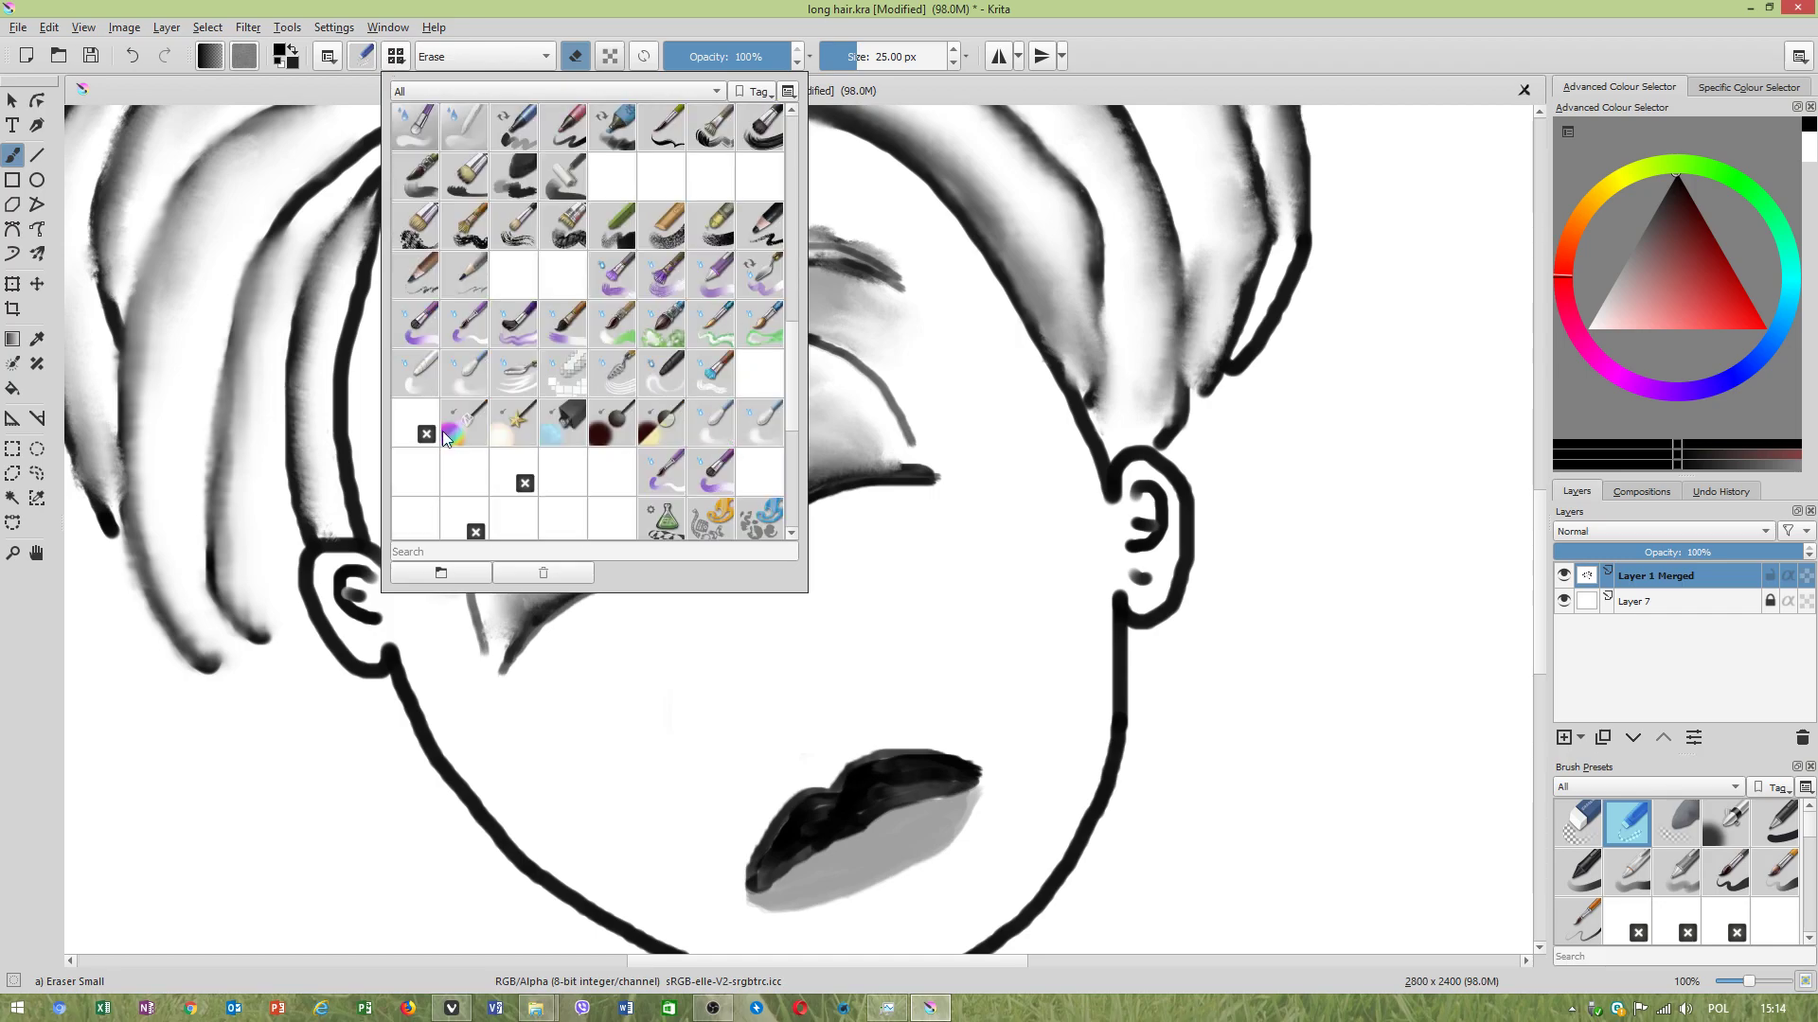
scroll(425, 360, "down", 6)
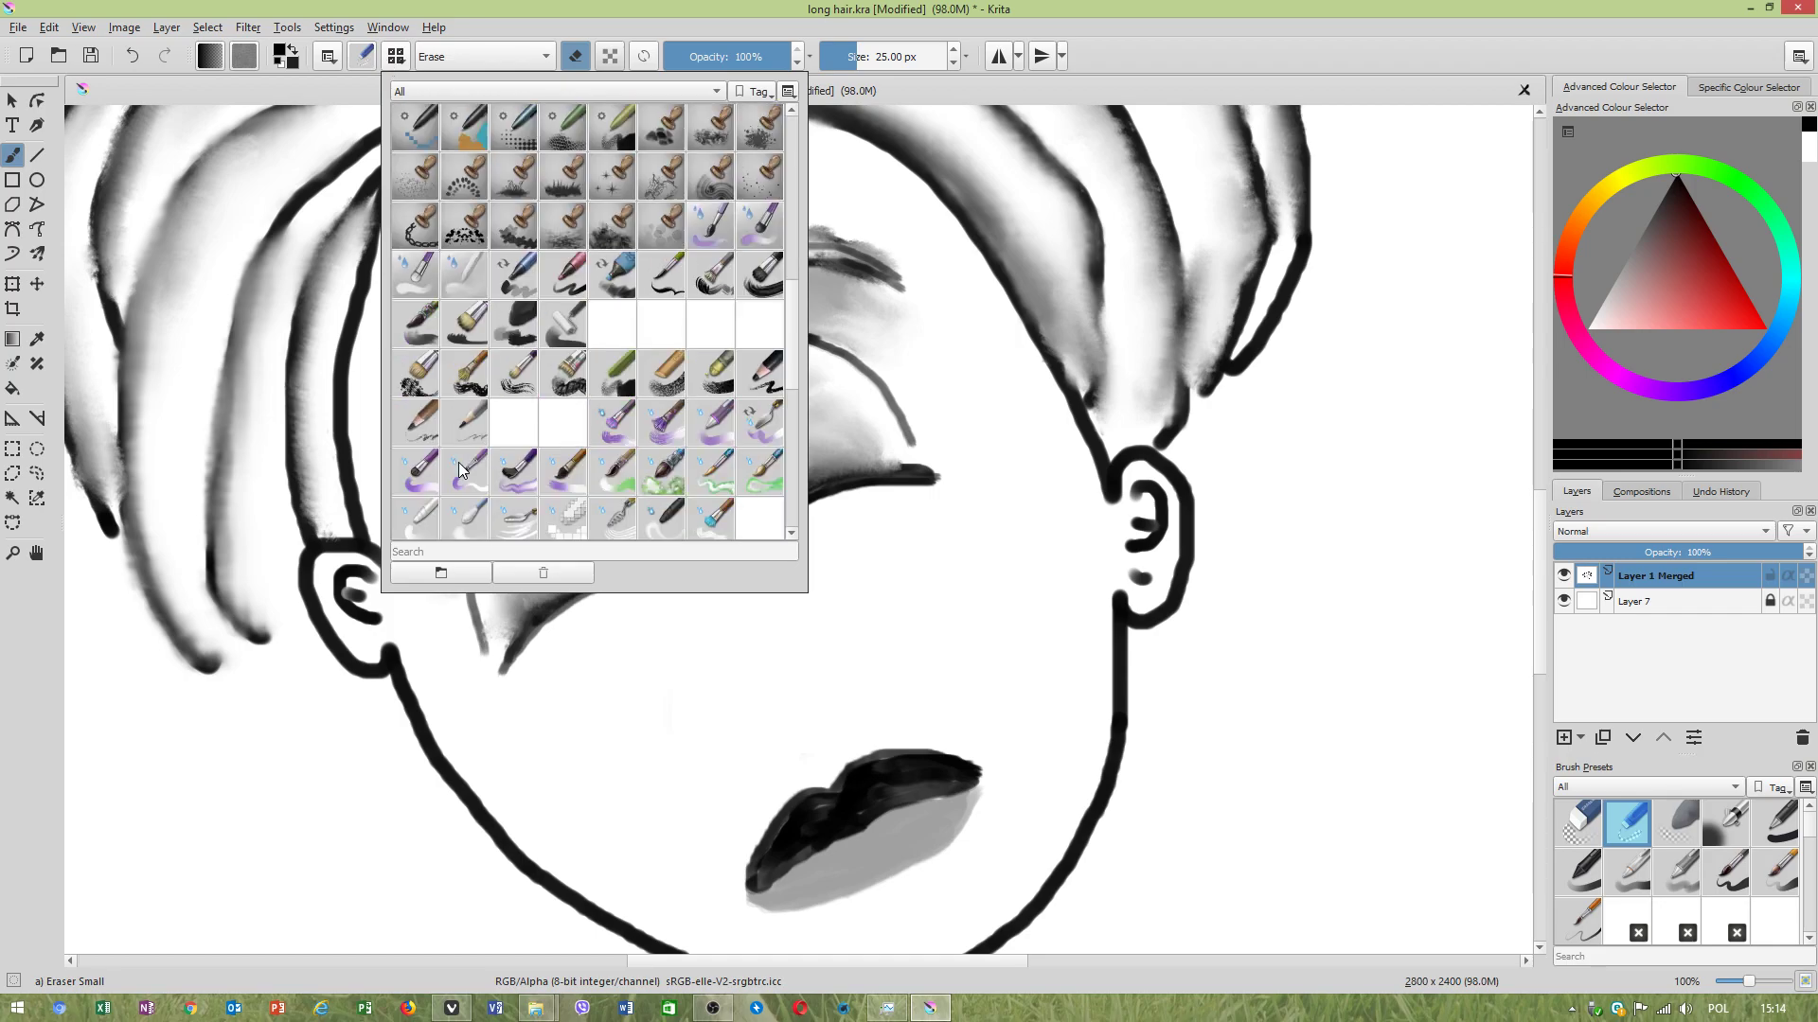
left_click(428, 379)
left_click(1162, 351)
left_click_drag(886, 574, 778, 690)
key("ctrl+z")
scroll(768, 709, "up", 1)
mouse_move(720, 764)
left_mouse_down()
mouse_move(799, 761)
mouse_move(722, 758)
left_mouse_up()
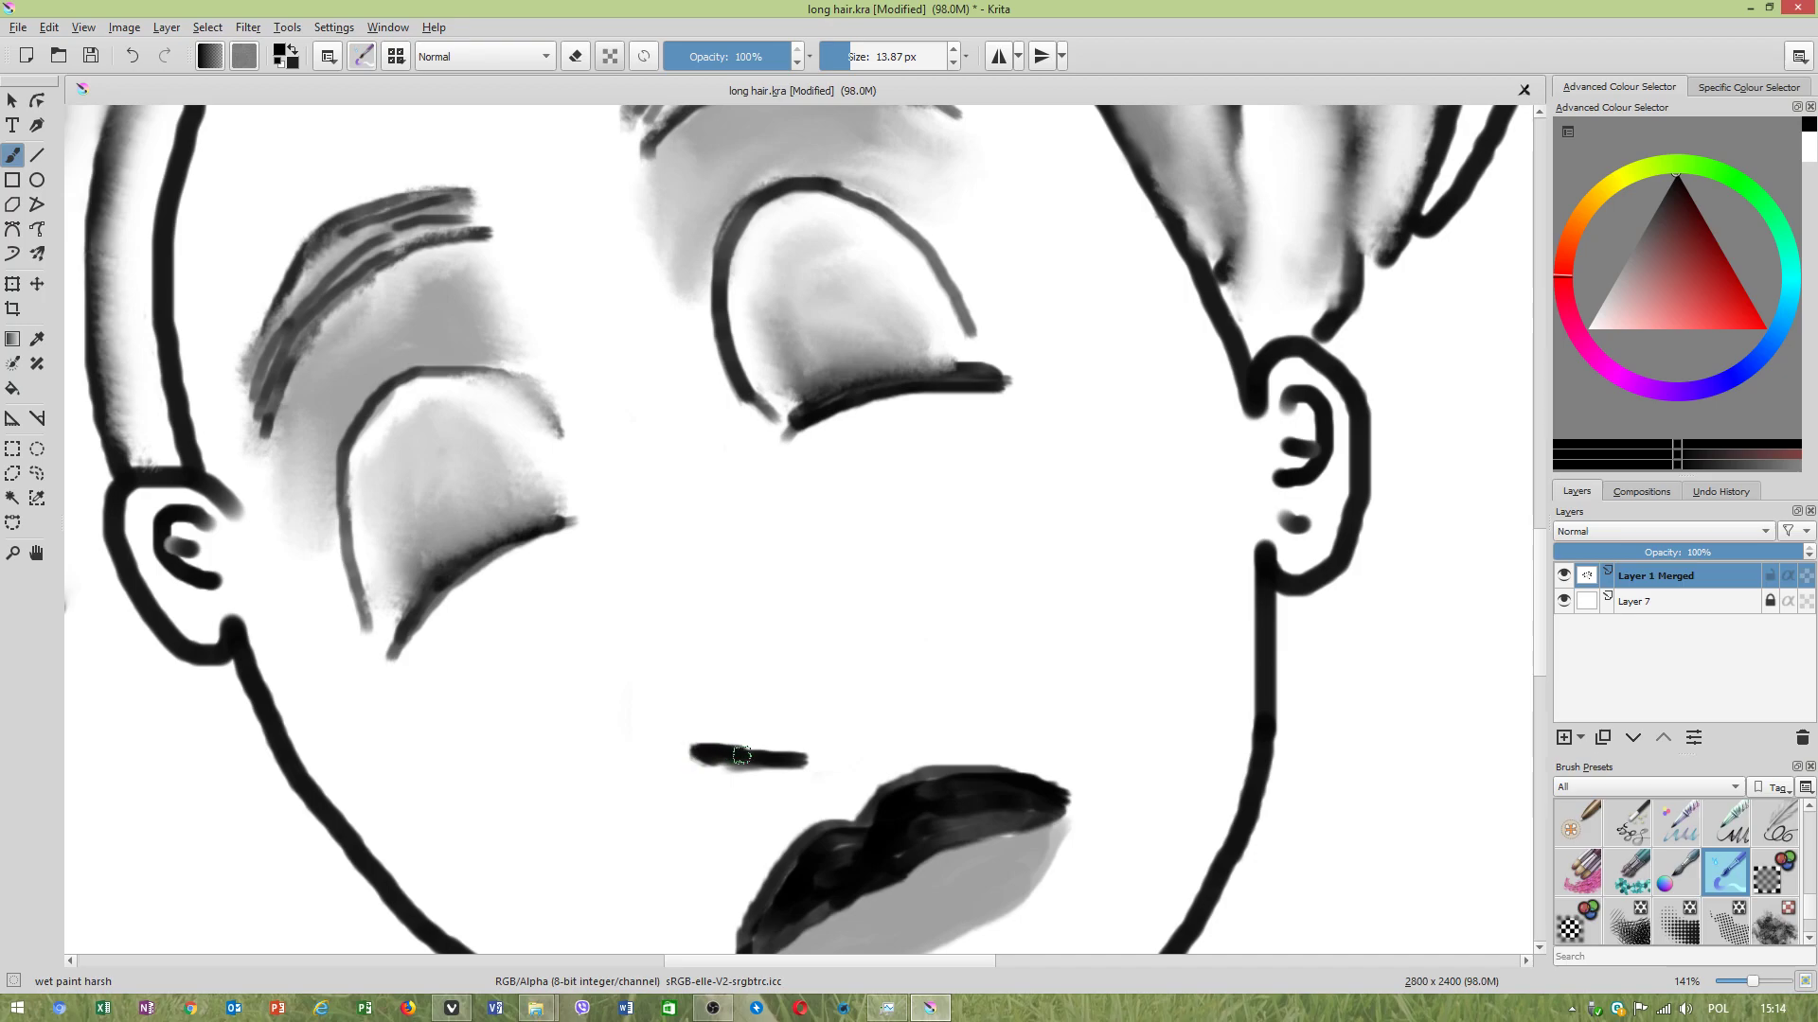
mouse_move(702, 722)
left_mouse_down()
mouse_move(800, 758)
mouse_move(711, 743)
left_mouse_up()
Smudge the black nose base upwards into two soft grey bridge lines with the blender realistic smudge 1 preset at 42.22 px.
key("F6")
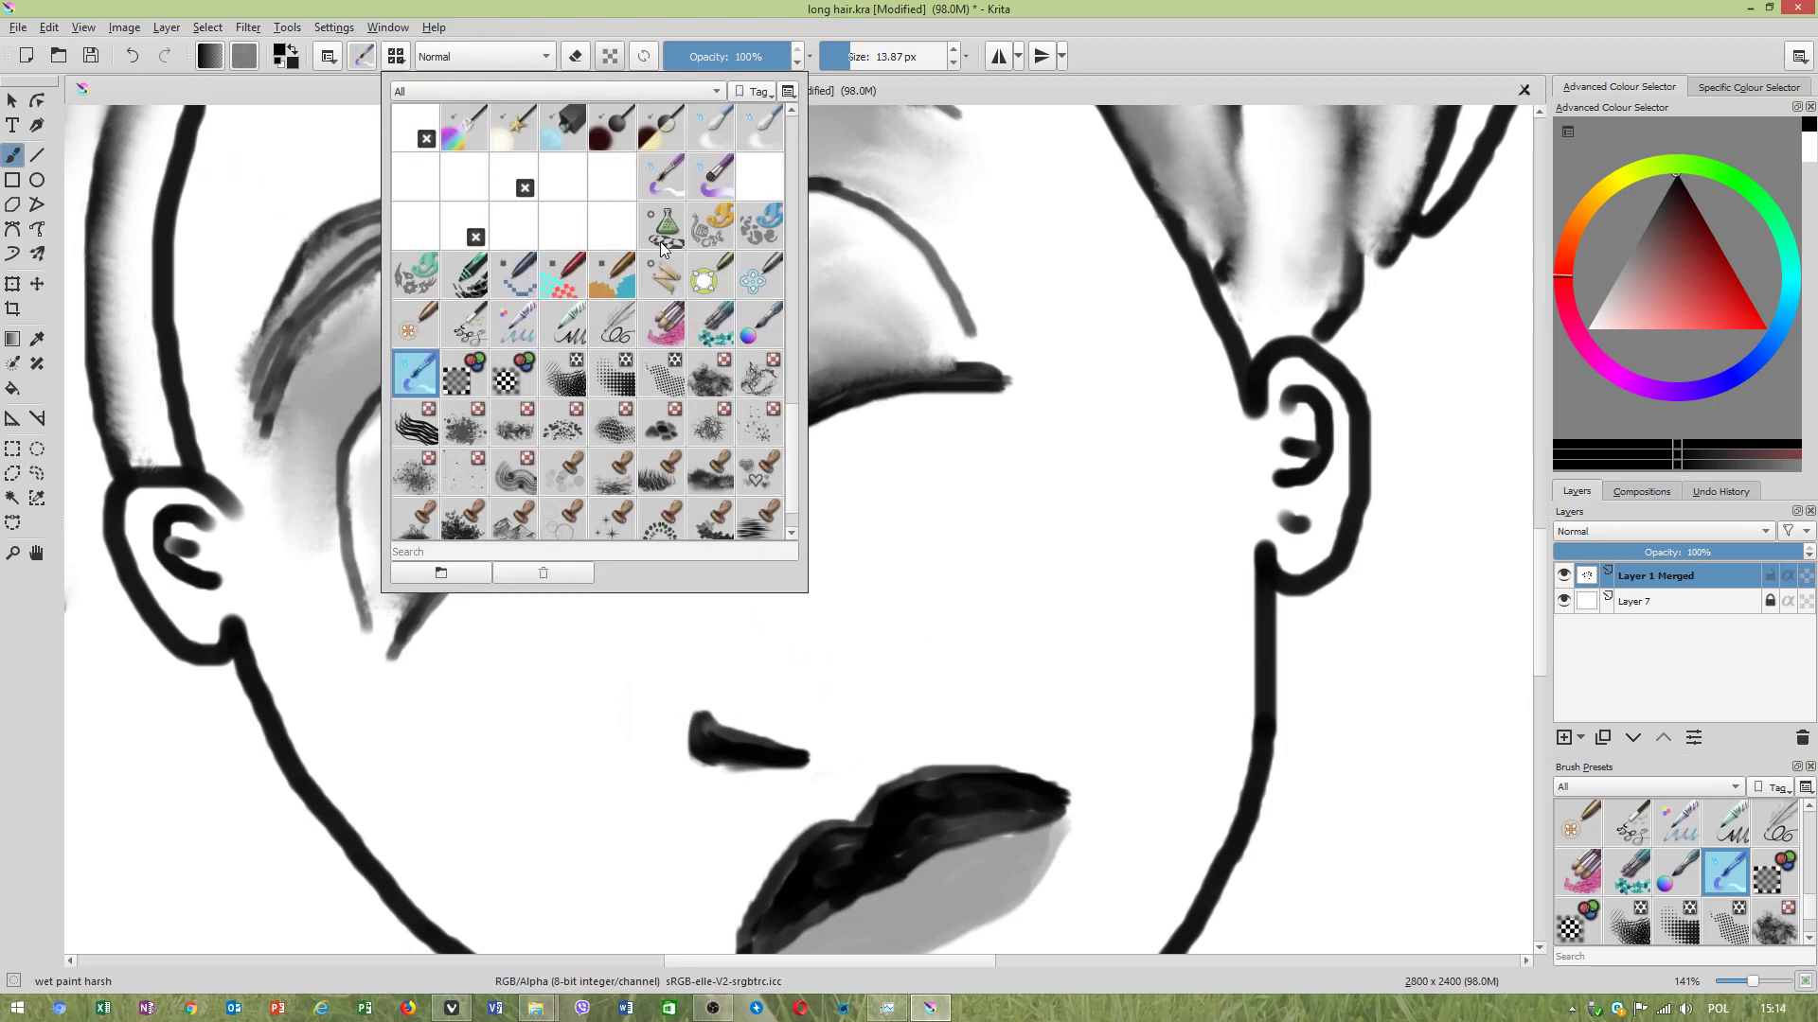
scroll(663, 246, "up", 3)
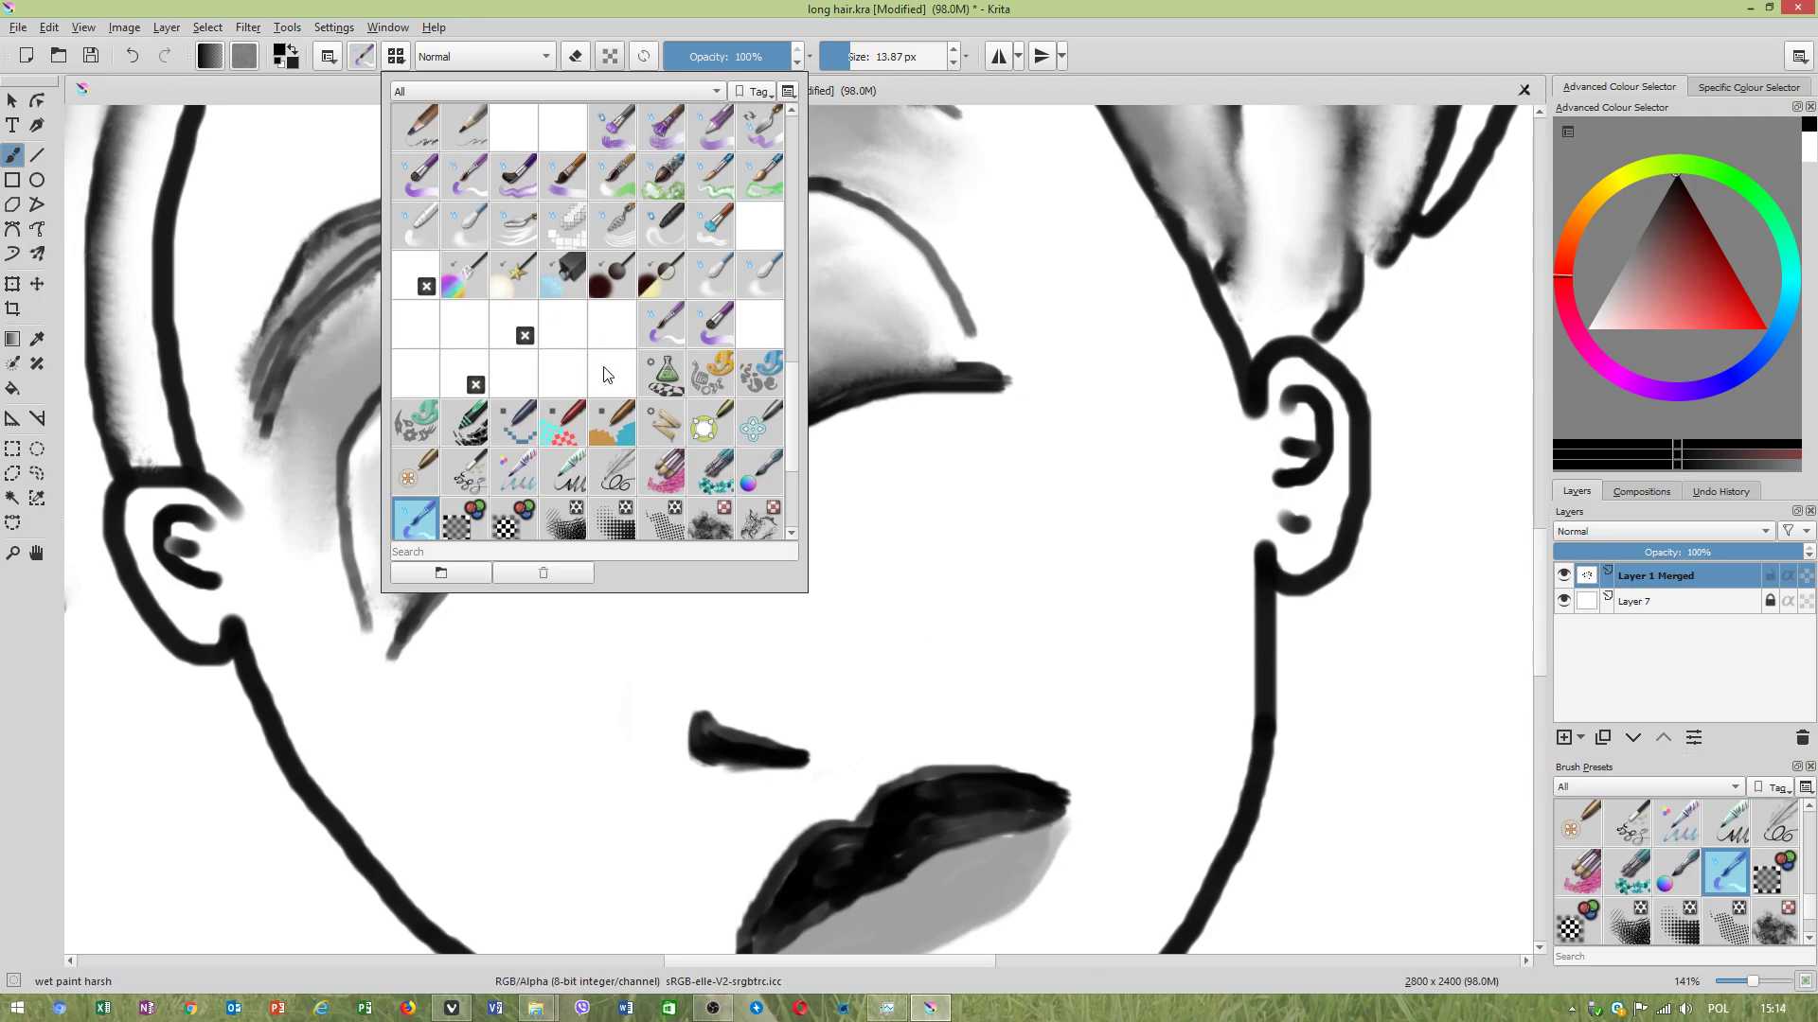
scroll(607, 375, "up", 5)
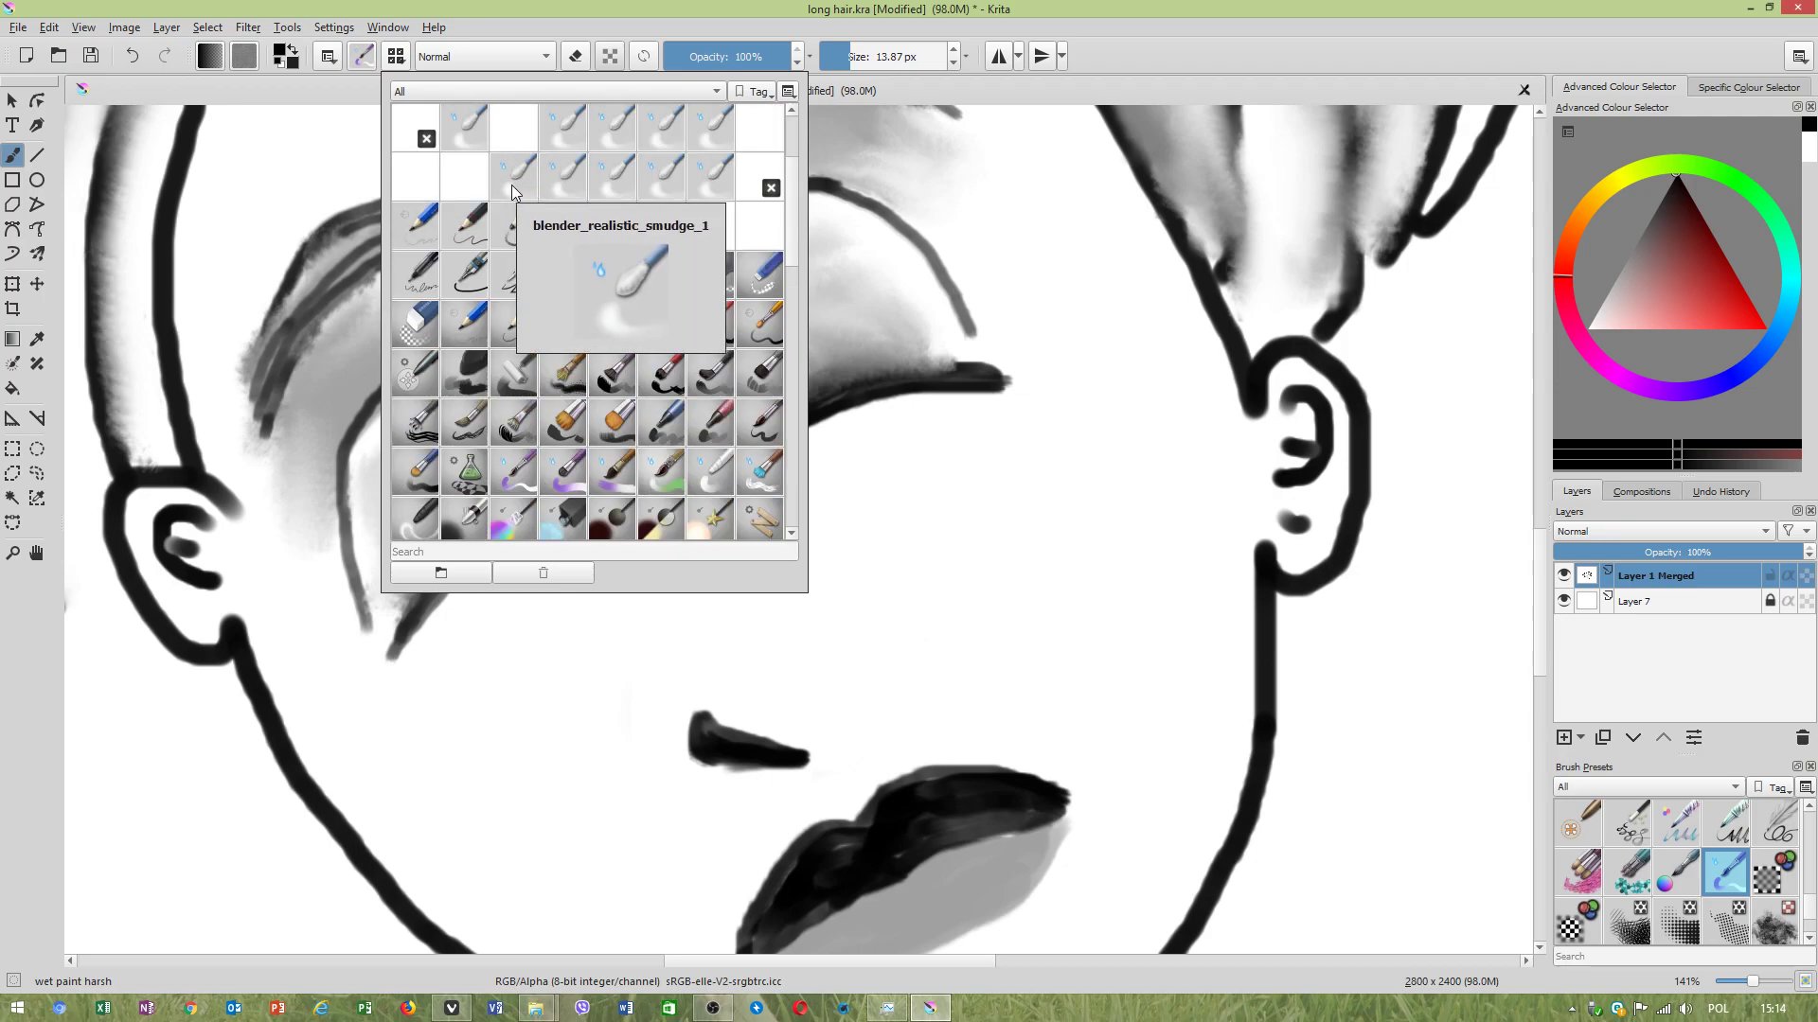
left_click(513, 185)
left_click(1061, 76)
mouse_move(720, 724)
left_mouse_down()
mouse_move(680, 593)
mouse_move(693, 636)
mouse_move(697, 568)
left_mouse_up()
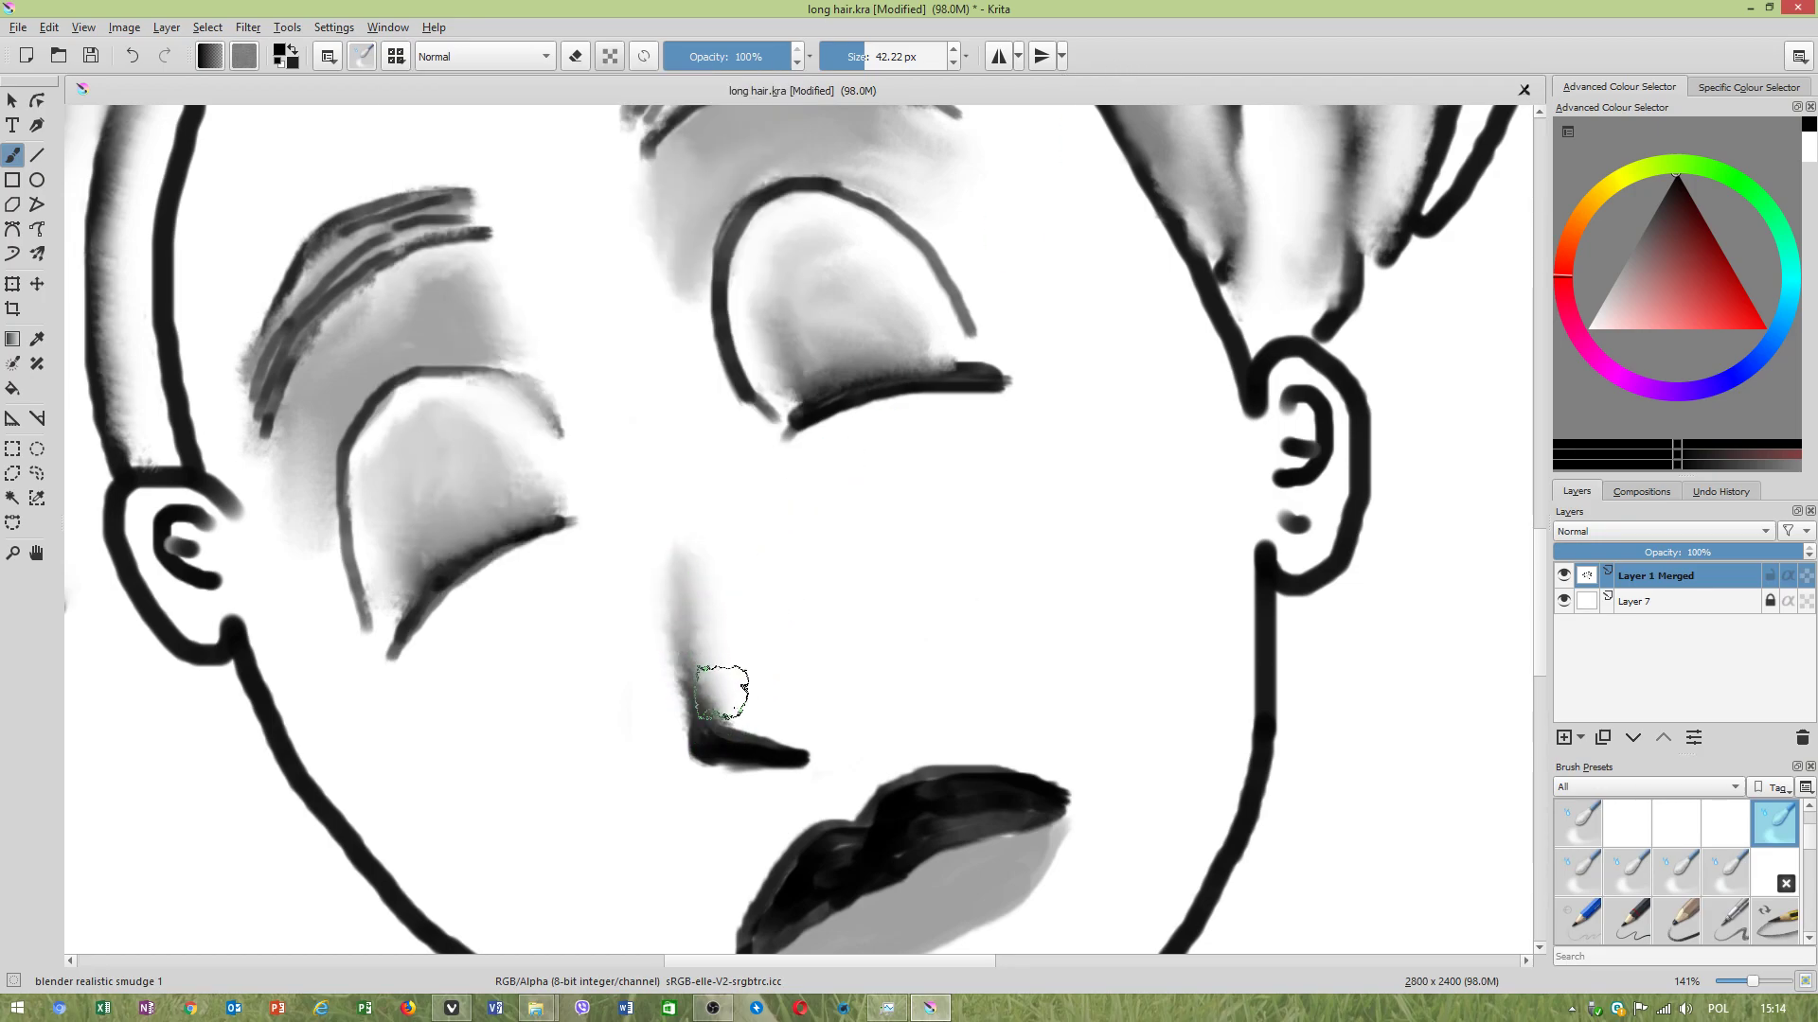
left_click_drag(663, 706, 639, 576)
left_click_drag(670, 651, 656, 538)
mouse_move(731, 739)
left_mouse_down()
mouse_move(844, 726)
mouse_move(799, 673)
mouse_move(791, 709)
mouse_move(793, 652)
mouse_move(823, 728)
mouse_move(896, 669)
mouse_move(849, 713)
mouse_move(877, 658)
mouse_move(825, 632)
mouse_move(836, 663)
mouse_move(793, 609)
mouse_move(815, 698)
mouse_move(763, 563)
mouse_move(830, 639)
mouse_move(754, 502)
mouse_move(793, 622)
mouse_move(734, 497)
mouse_move(738, 535)
mouse_move(710, 450)
left_mouse_up()
left_click_drag(698, 625, 673, 536)
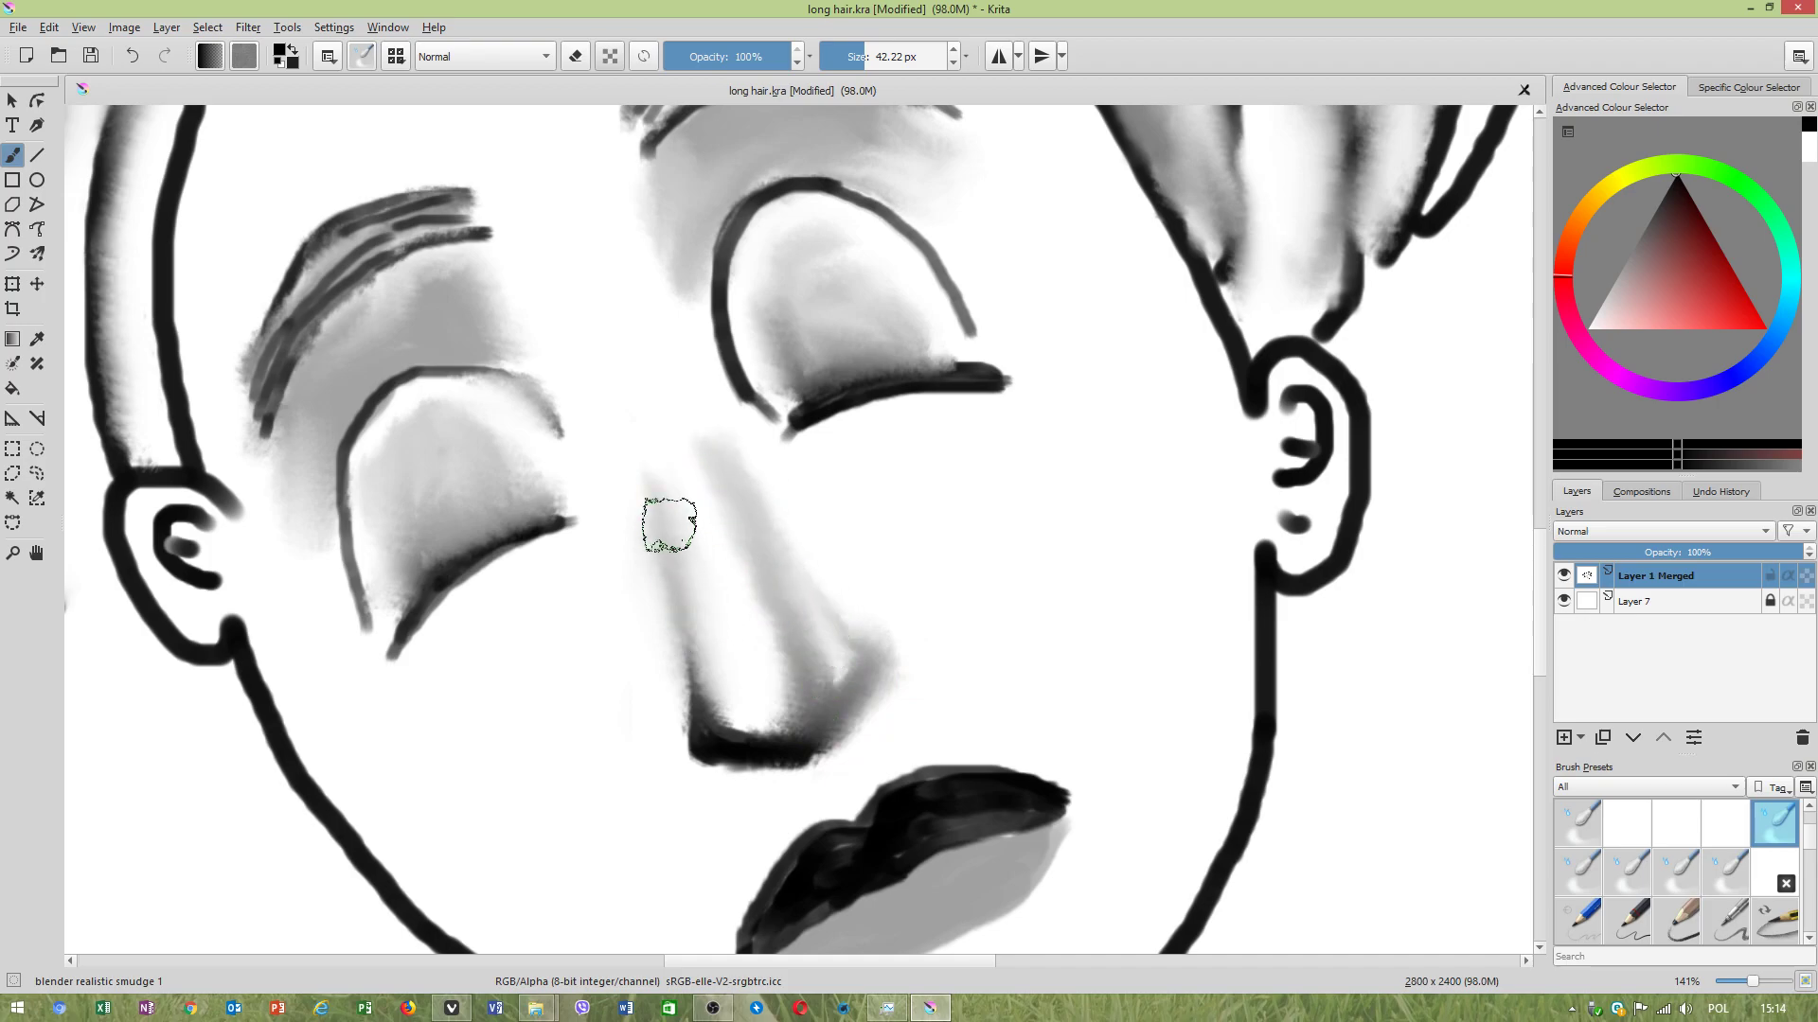
Shape the nostrils and spread soft grey shading around the nose tip with more smudge strokes.
scroll(761, 594, "down", 2)
scroll(763, 594, "up", 1)
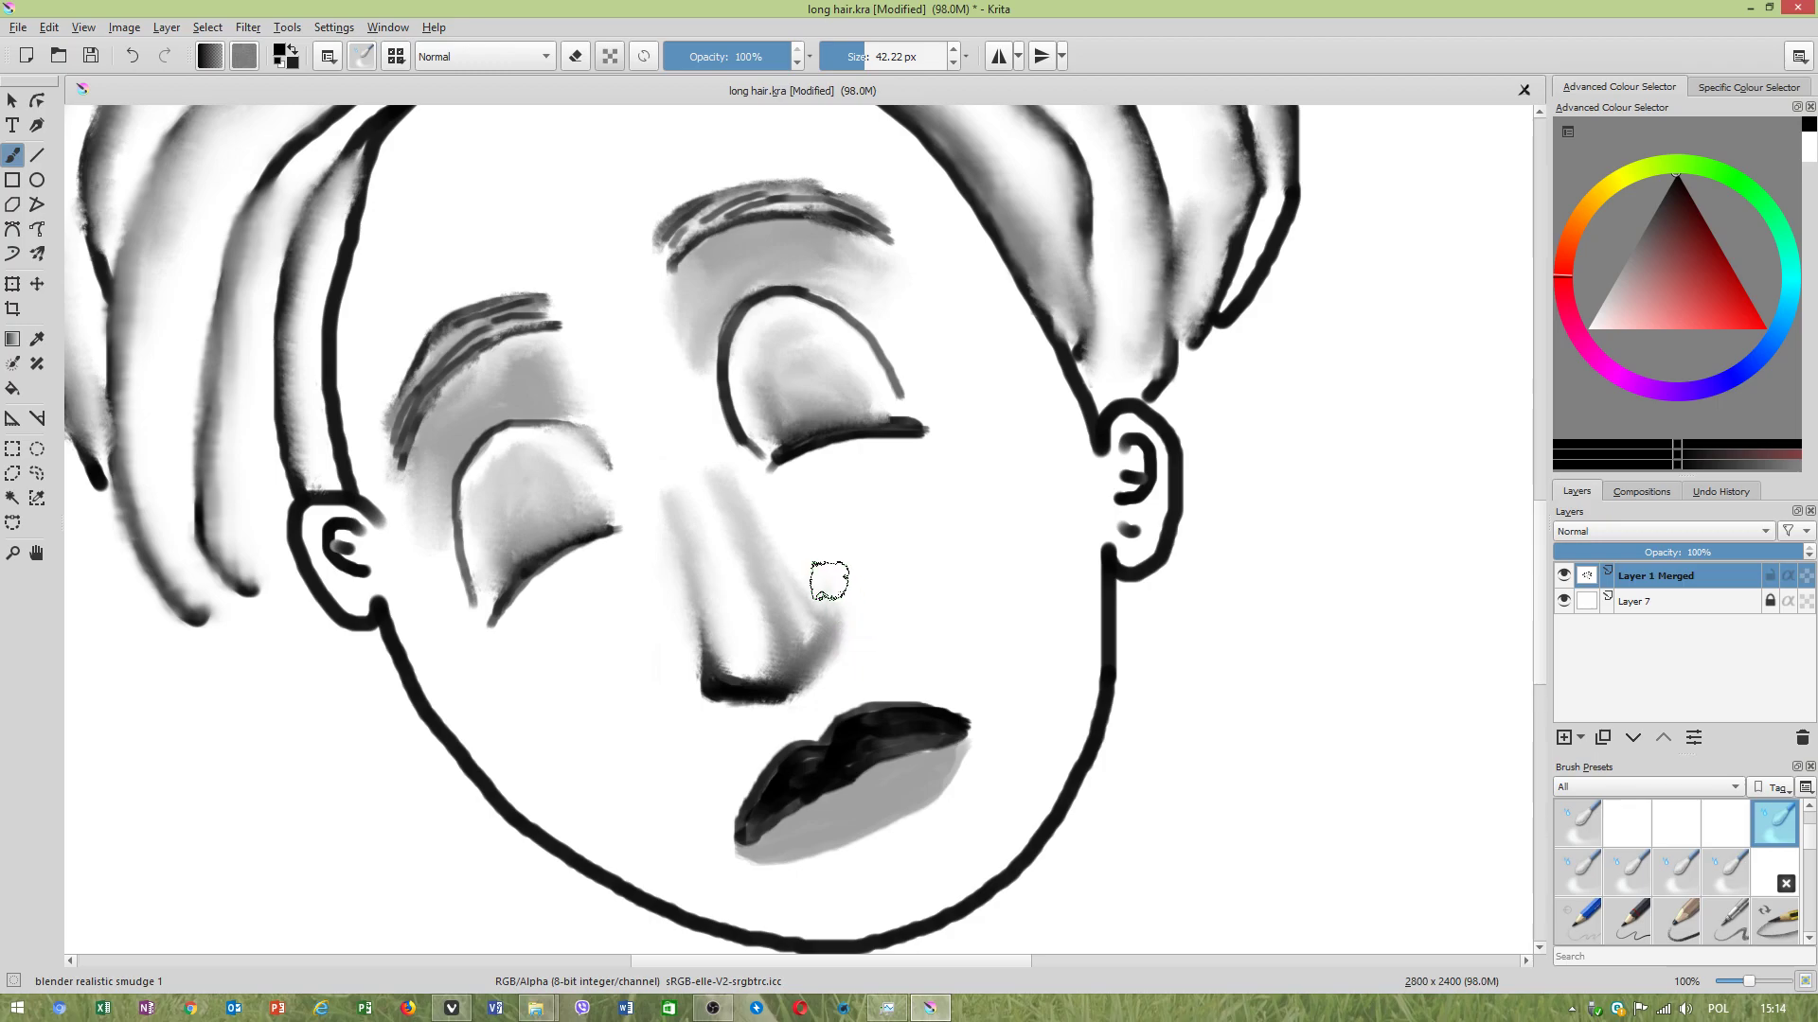
mouse_move(845, 623)
left_mouse_down()
mouse_move(734, 511)
mouse_move(711, 440)
mouse_move(780, 625)
mouse_move(801, 634)
mouse_move(741, 562)
mouse_move(780, 680)
mouse_move(757, 724)
mouse_move(739, 709)
mouse_move(752, 698)
mouse_move(748, 722)
mouse_move(752, 697)
mouse_move(690, 683)
mouse_move(708, 643)
mouse_move(733, 652)
mouse_move(698, 650)
mouse_move(726, 636)
mouse_move(709, 644)
mouse_move(702, 562)
mouse_move(702, 611)
mouse_move(685, 525)
mouse_move(667, 520)
mouse_move(699, 629)
mouse_move(685, 679)
mouse_move(717, 708)
mouse_move(789, 713)
mouse_move(842, 692)
mouse_move(823, 690)
mouse_move(852, 645)
mouse_move(837, 659)
mouse_move(848, 633)
mouse_move(824, 612)
mouse_move(827, 629)
mouse_move(782, 522)
mouse_move(827, 615)
mouse_move(826, 680)
mouse_move(751, 714)
mouse_move(682, 698)
mouse_move(837, 644)
mouse_move(848, 617)
mouse_move(804, 600)
mouse_move(735, 473)
mouse_move(698, 548)
mouse_move(666, 504)
mouse_move(682, 690)
mouse_move(753, 717)
mouse_move(682, 691)
mouse_move(685, 710)
mouse_move(748, 721)
left_mouse_up()
scroll(860, 641, "up", 1)
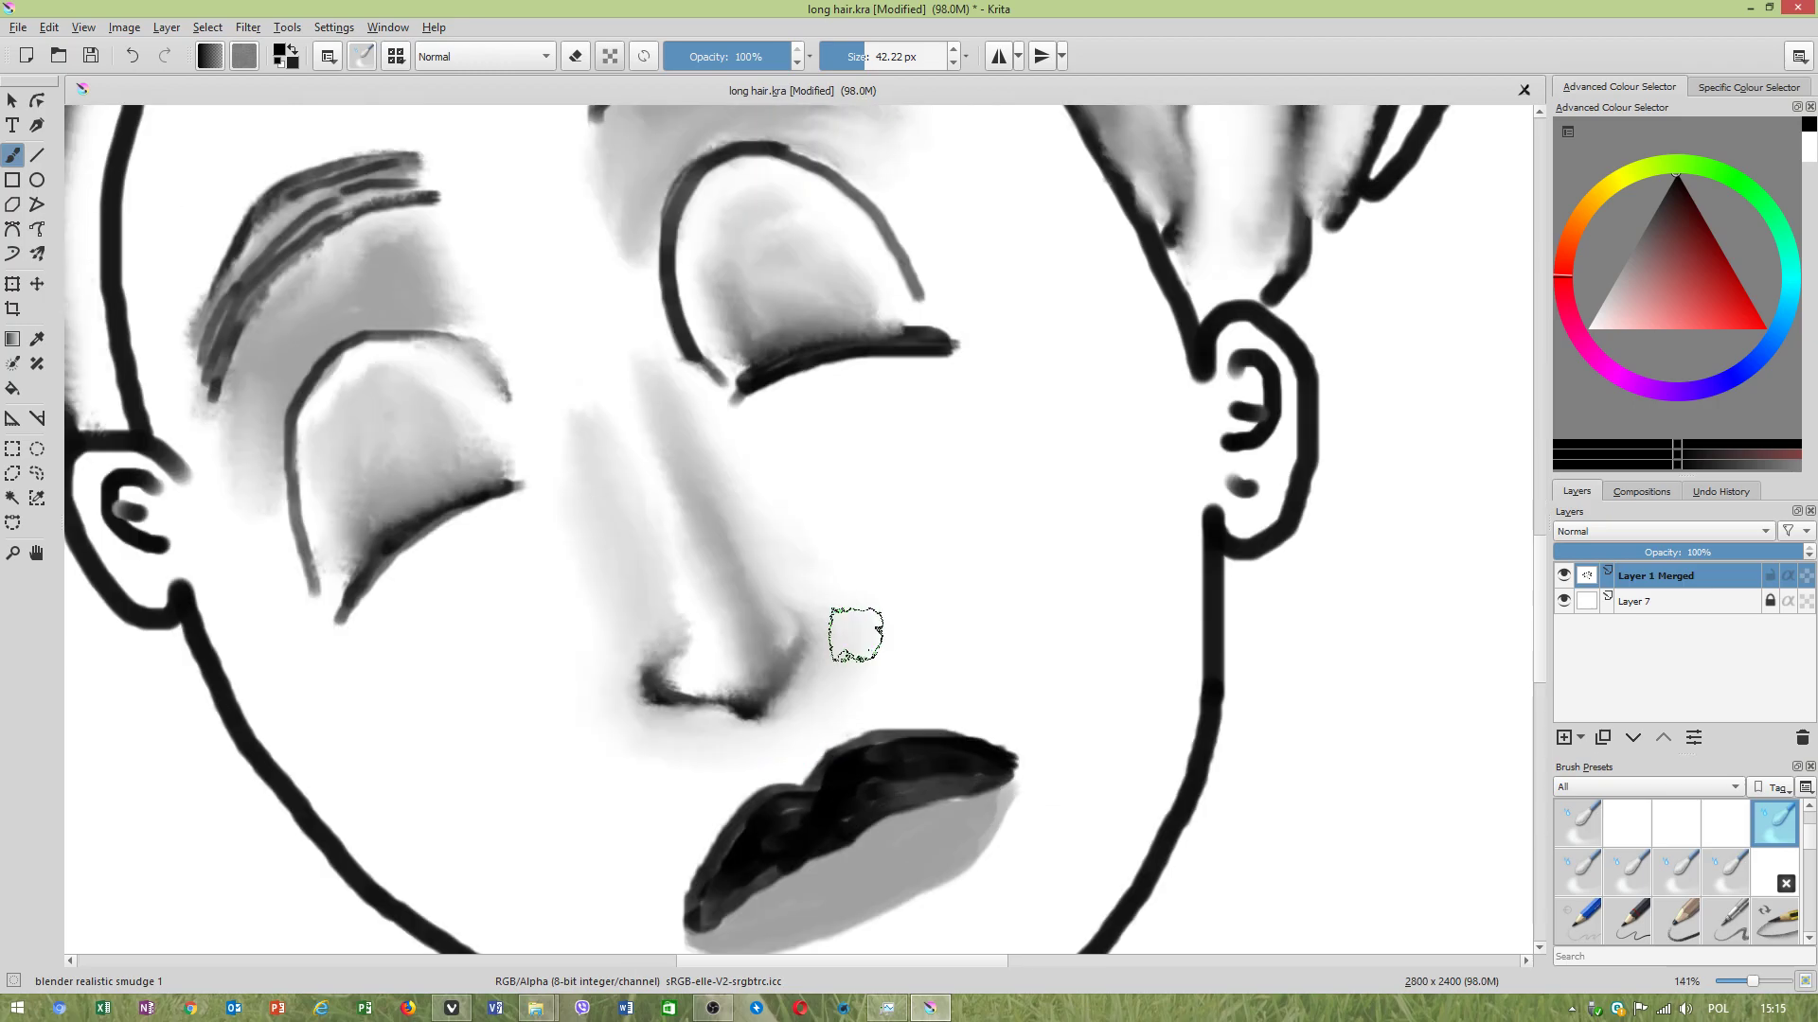
Soften the shading around the nostrils and nose wings with the blender wash brush preset at 31.84 px.
left_click(397, 57)
mouse_move(580, 180)
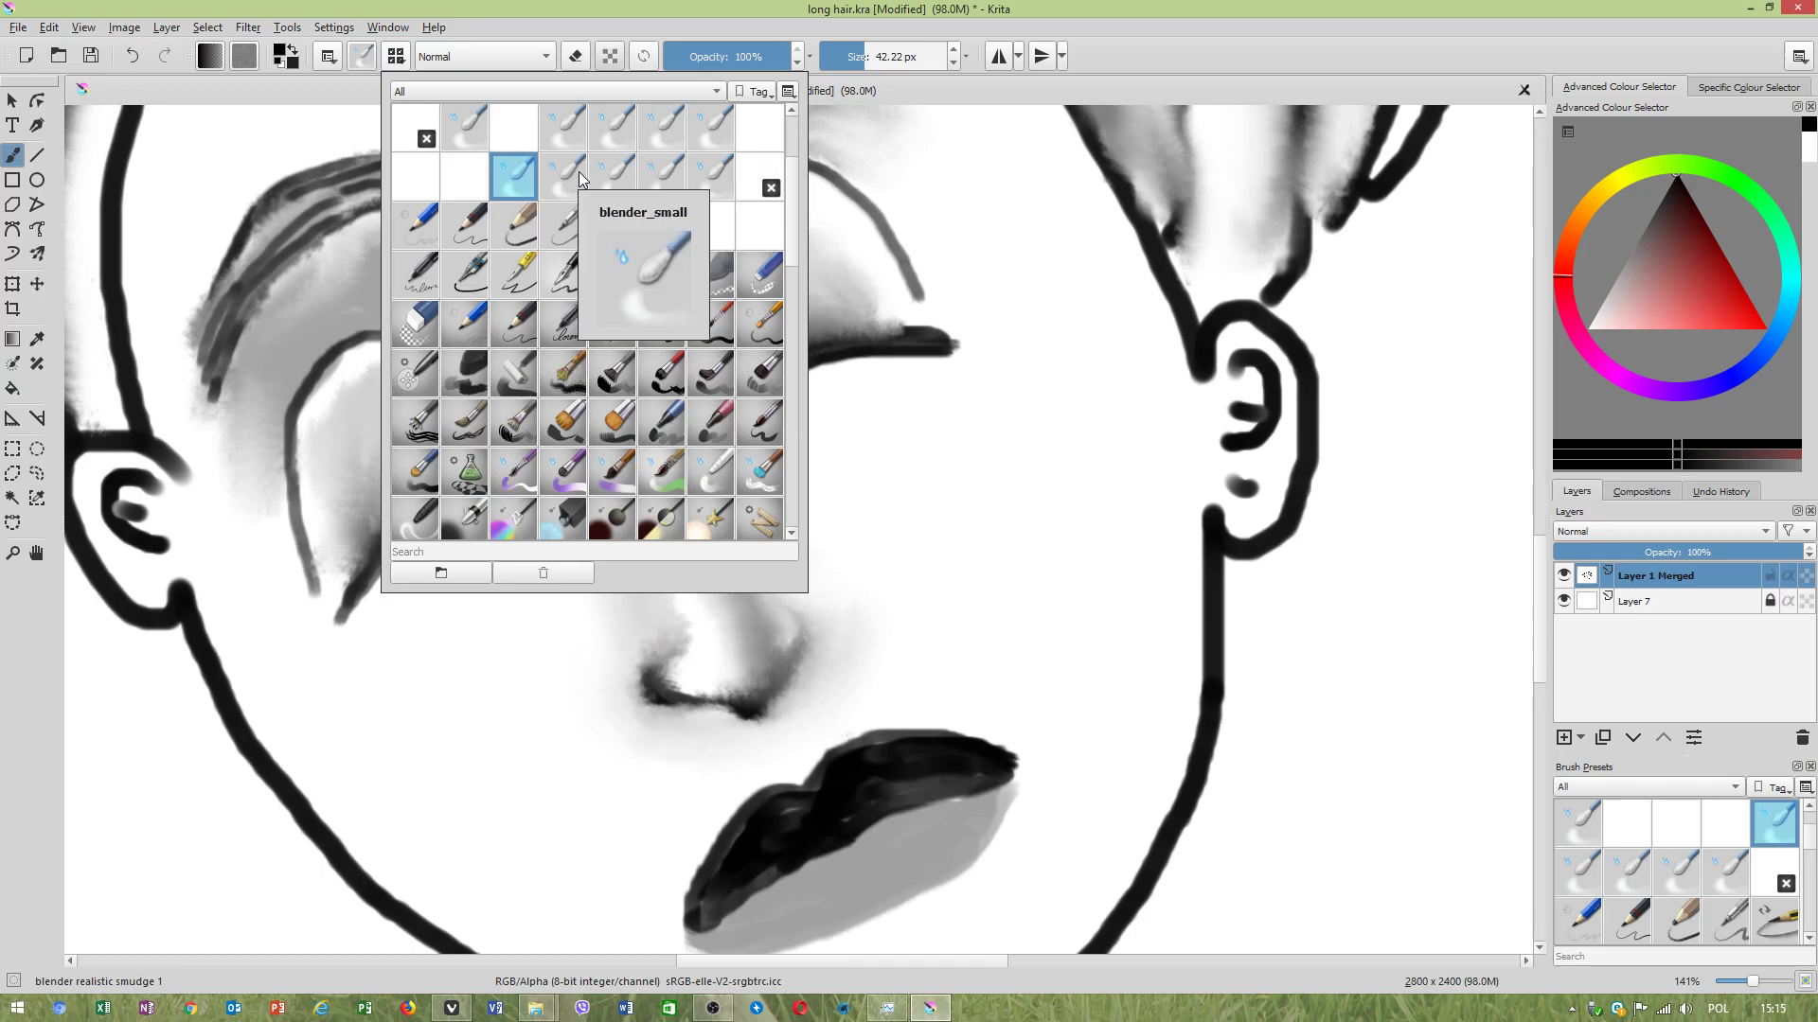
left_click(621, 182)
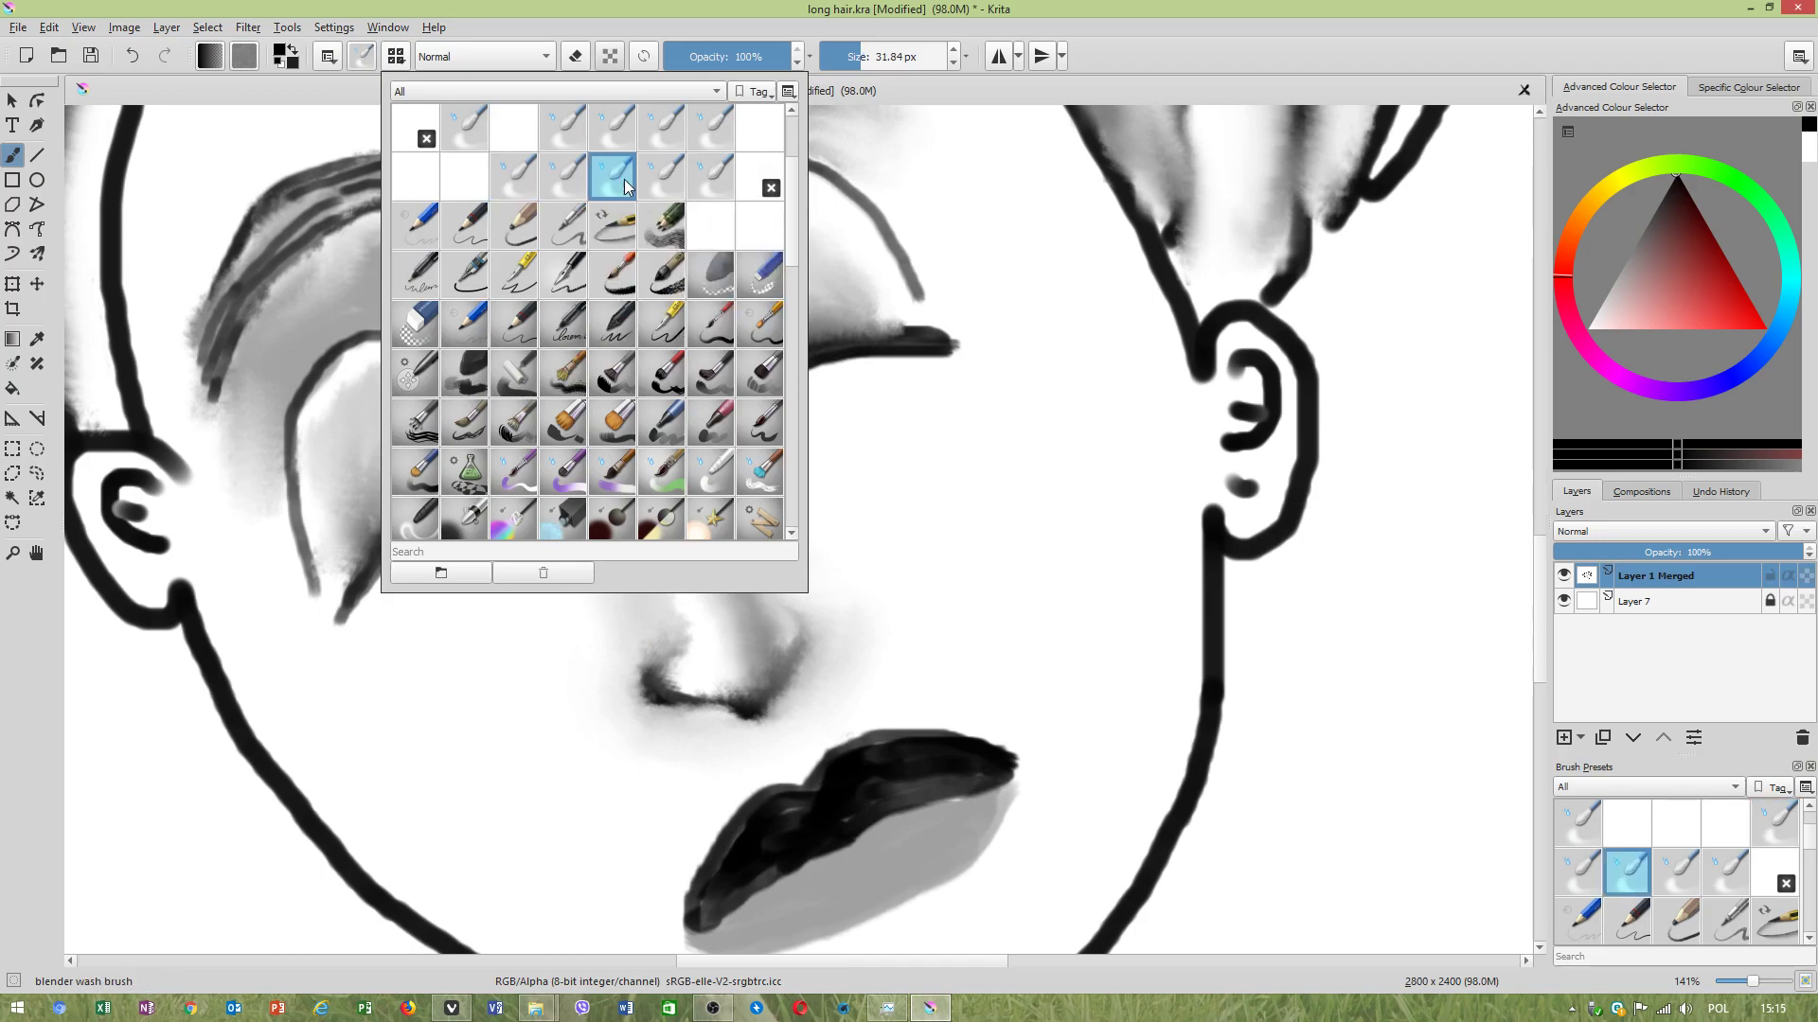
left_click(1132, 89)
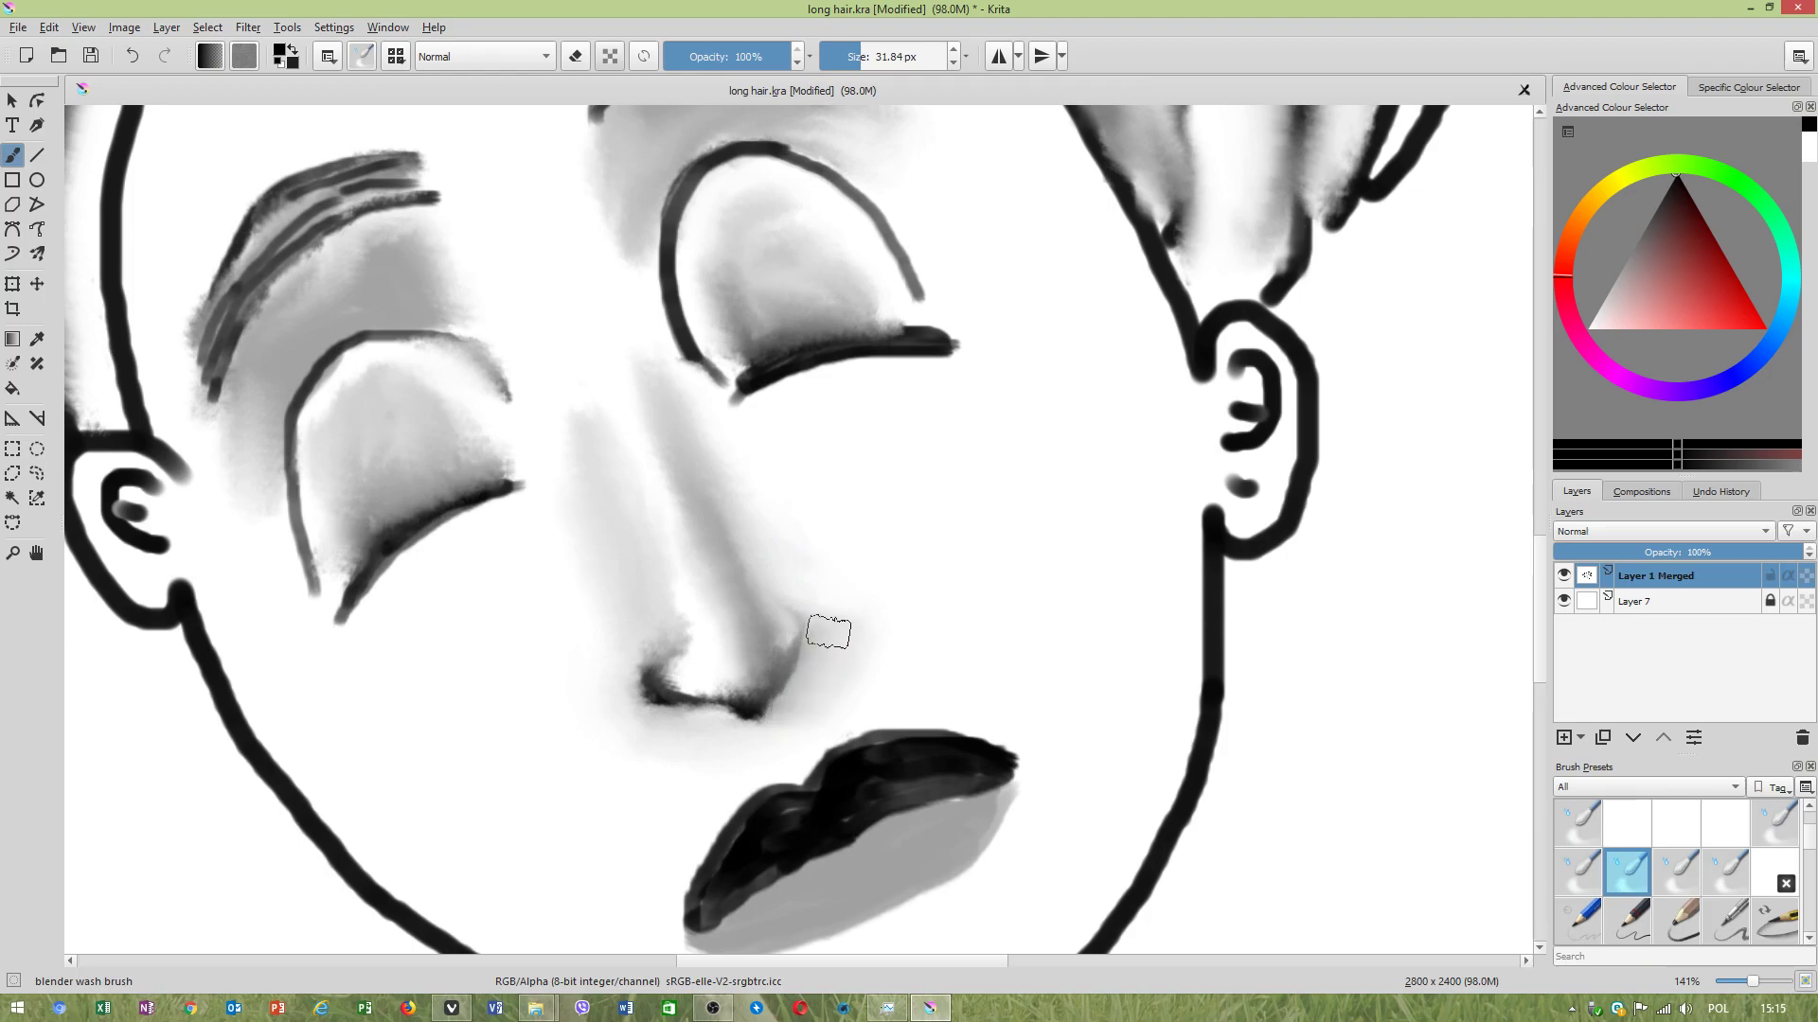
left_click_drag(776, 734, 814, 681)
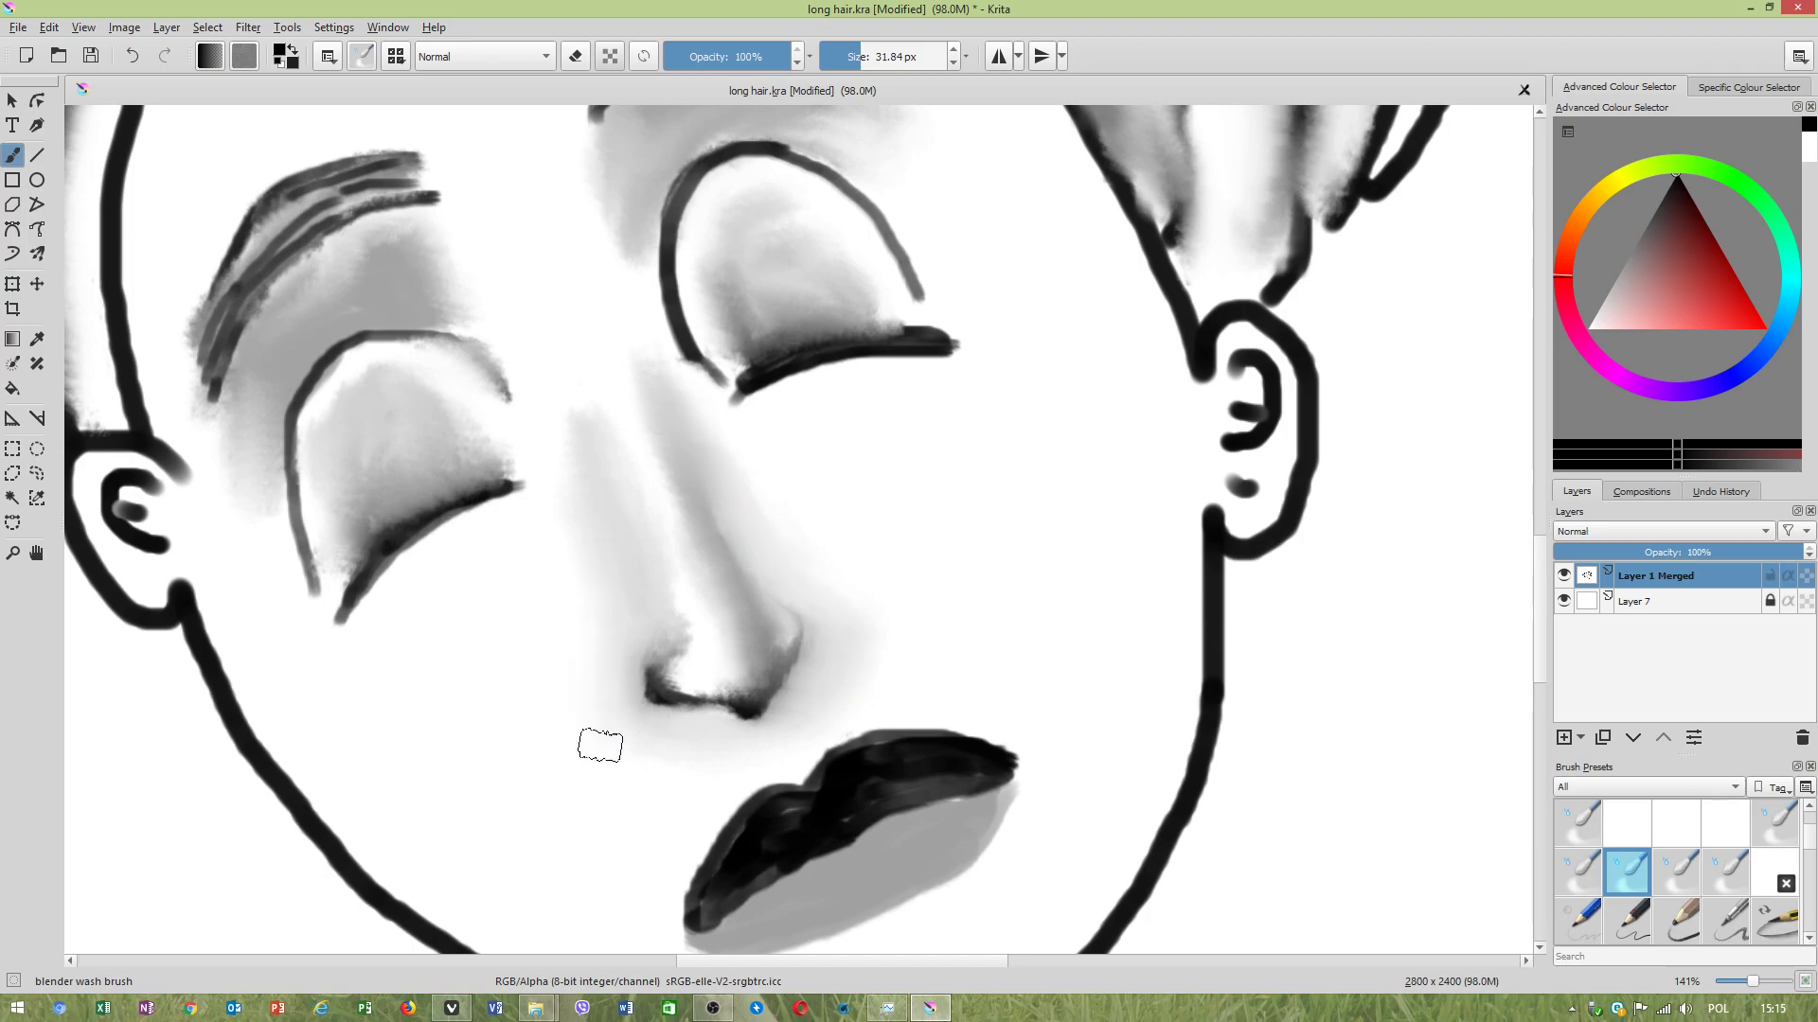
Check the blended nose against the whole head and save the drawing.
scroll(680, 576, "down", 3)
scroll(776, 621, "up", 2)
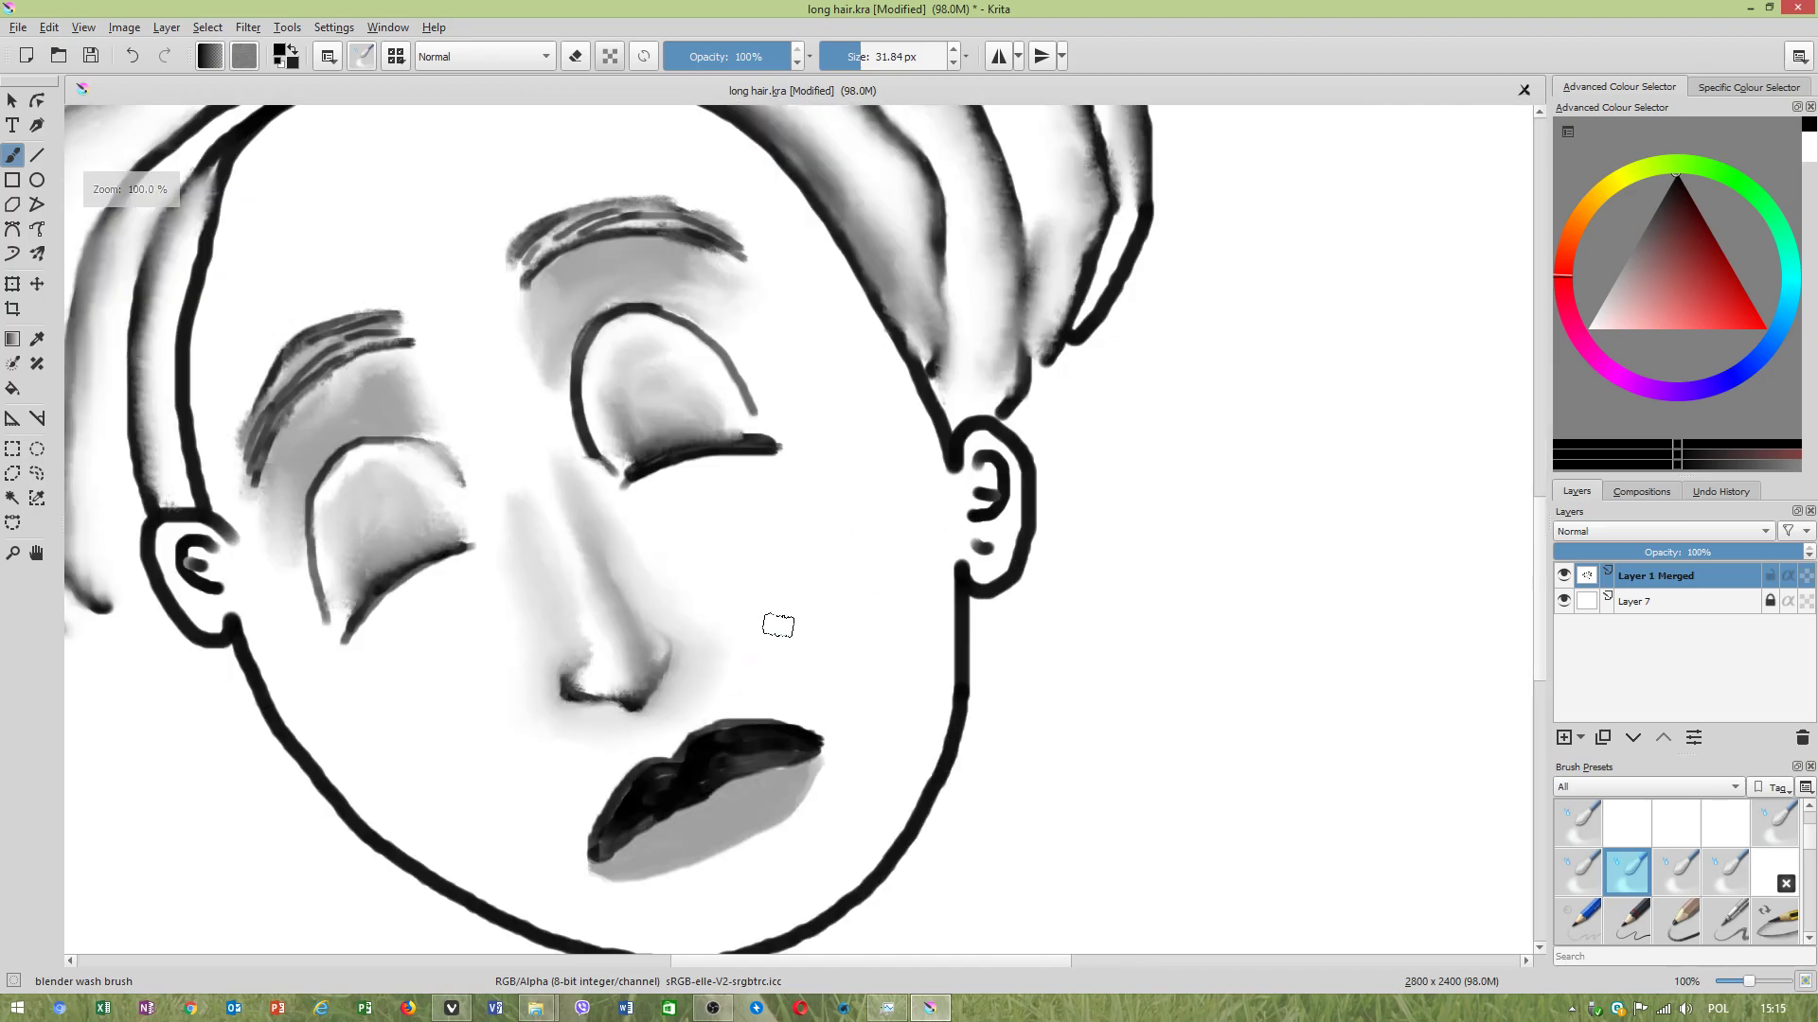
scroll(774, 640, "down", 2)
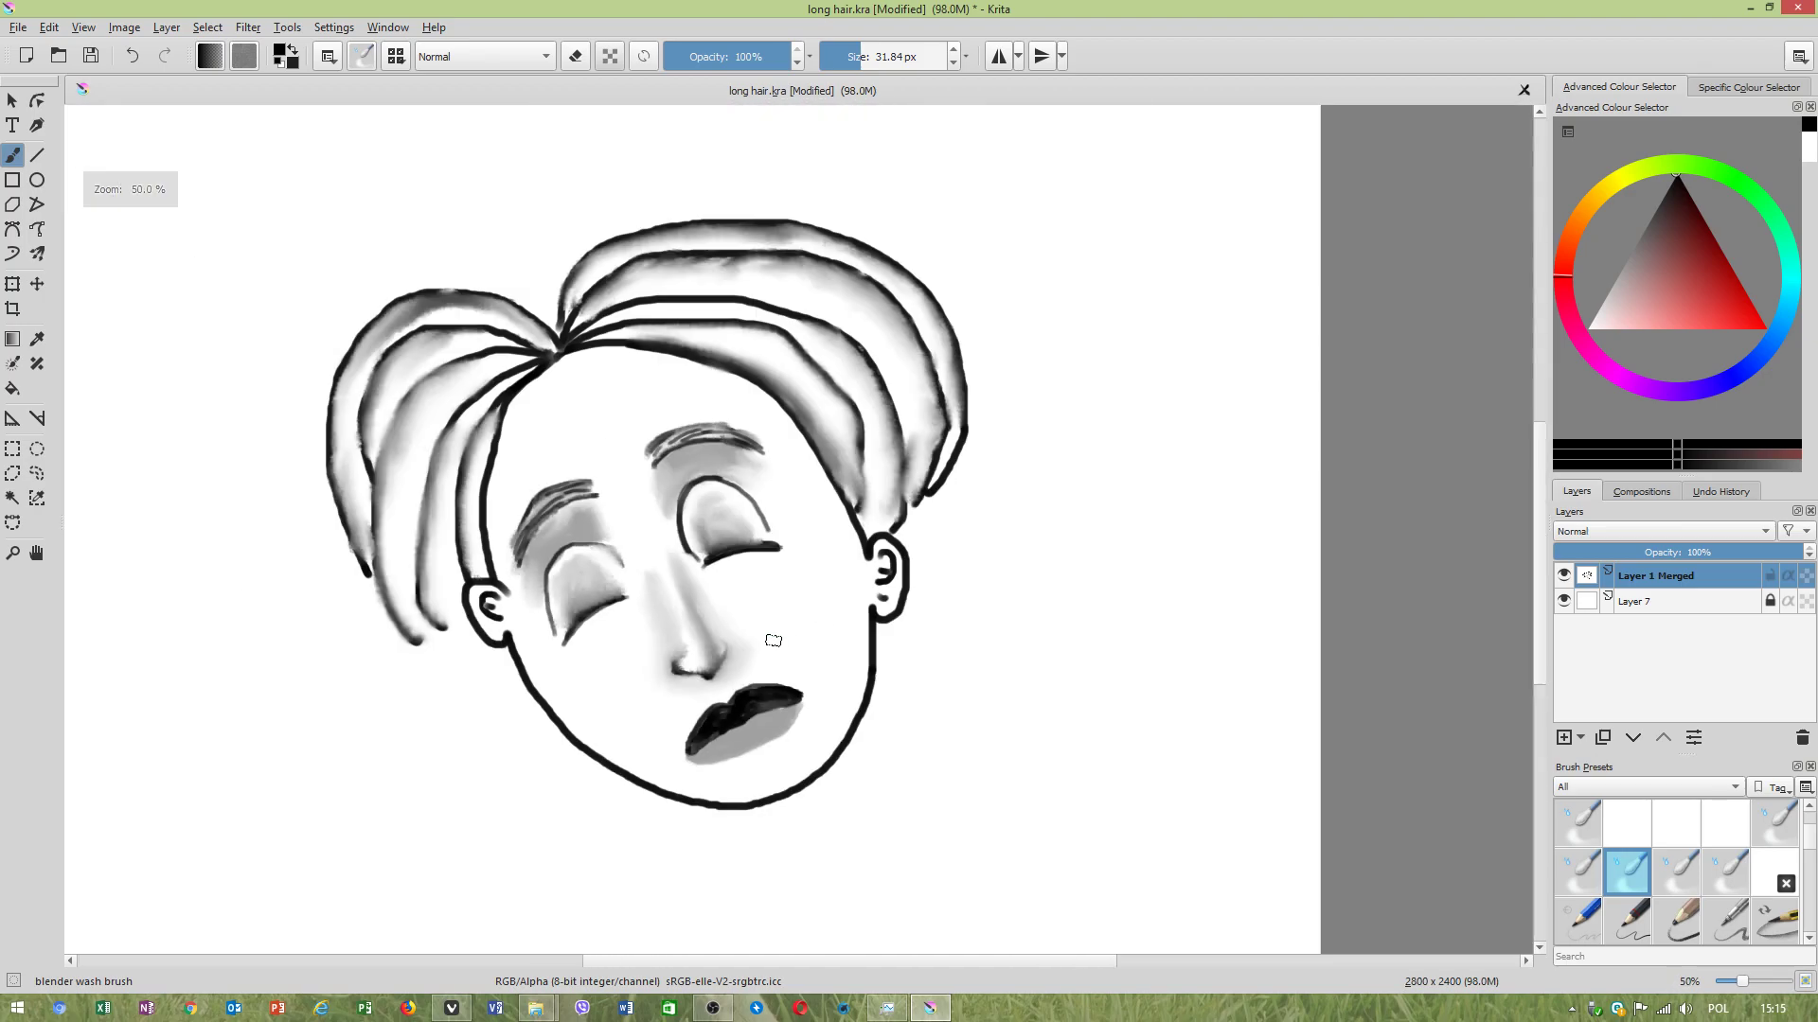
left_click(92, 56)
Soften the lower edge of the grey lower lip with the blender wash brush.
scroll(689, 640, "down", 2)
scroll(714, 729, "up", 3)
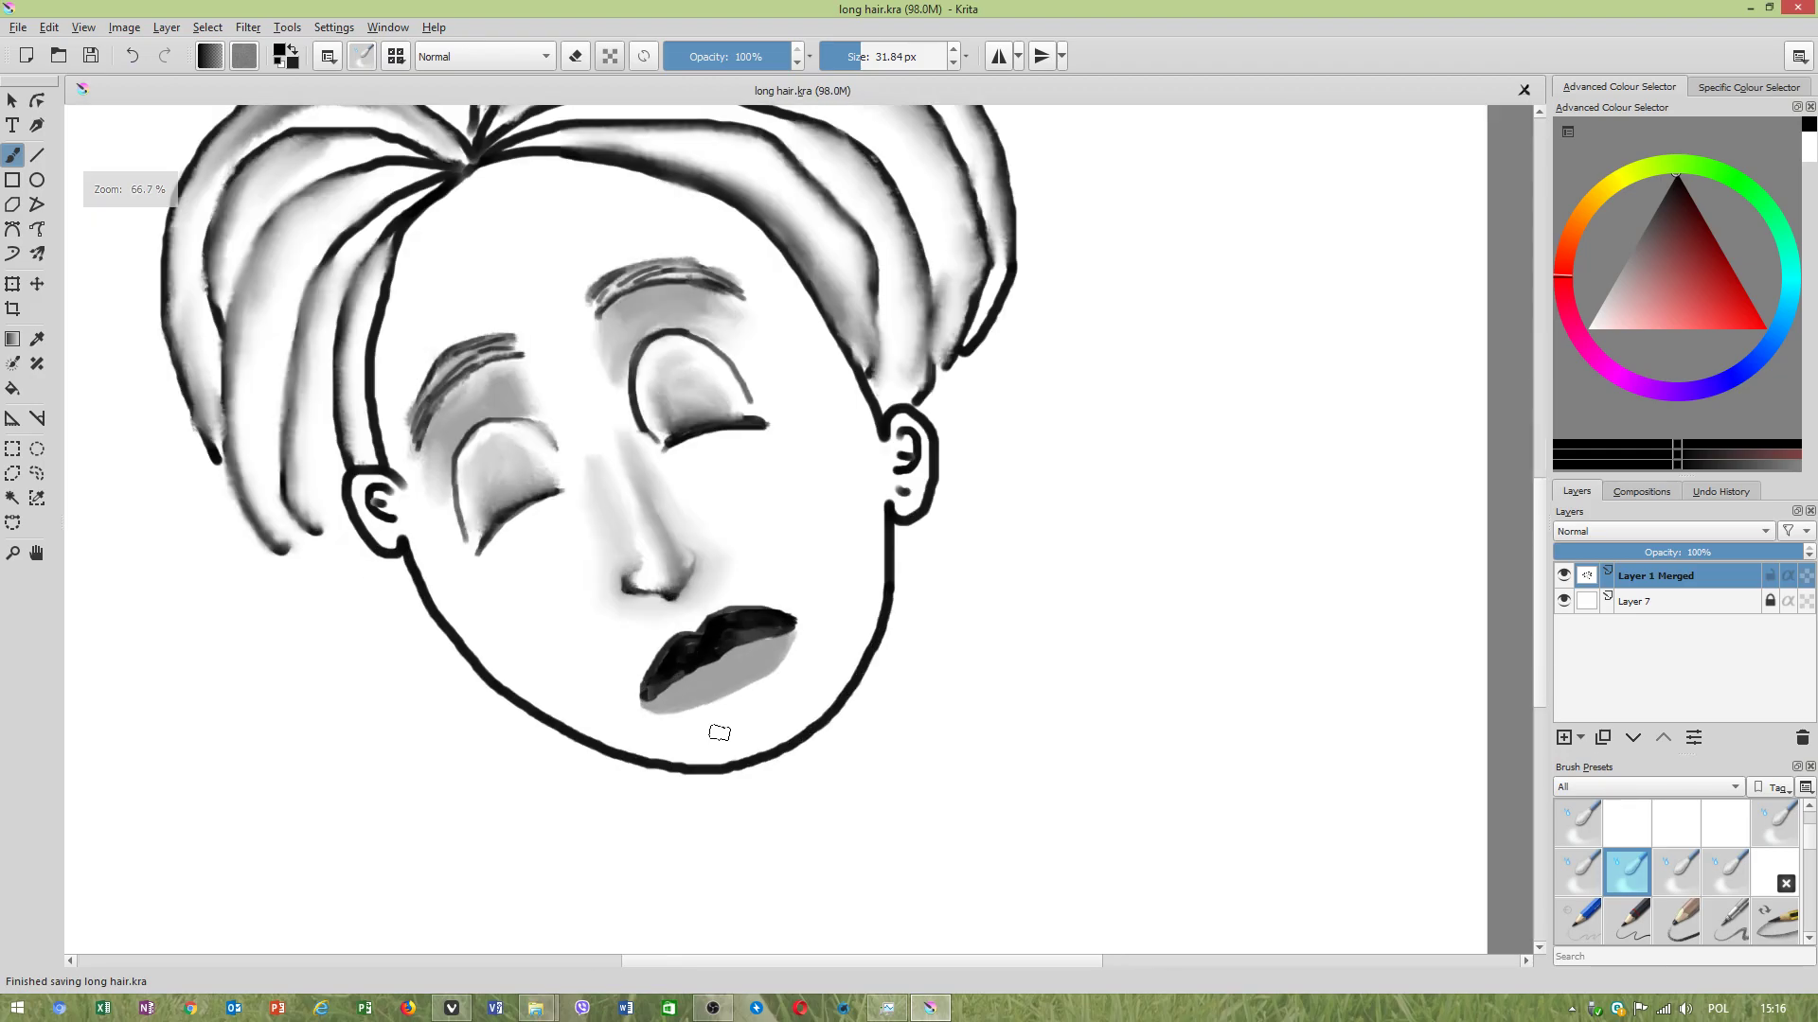
scroll(712, 720, "up", 1)
left_click_drag(709, 712, 795, 680)
scroll(810, 676, "up", 1)
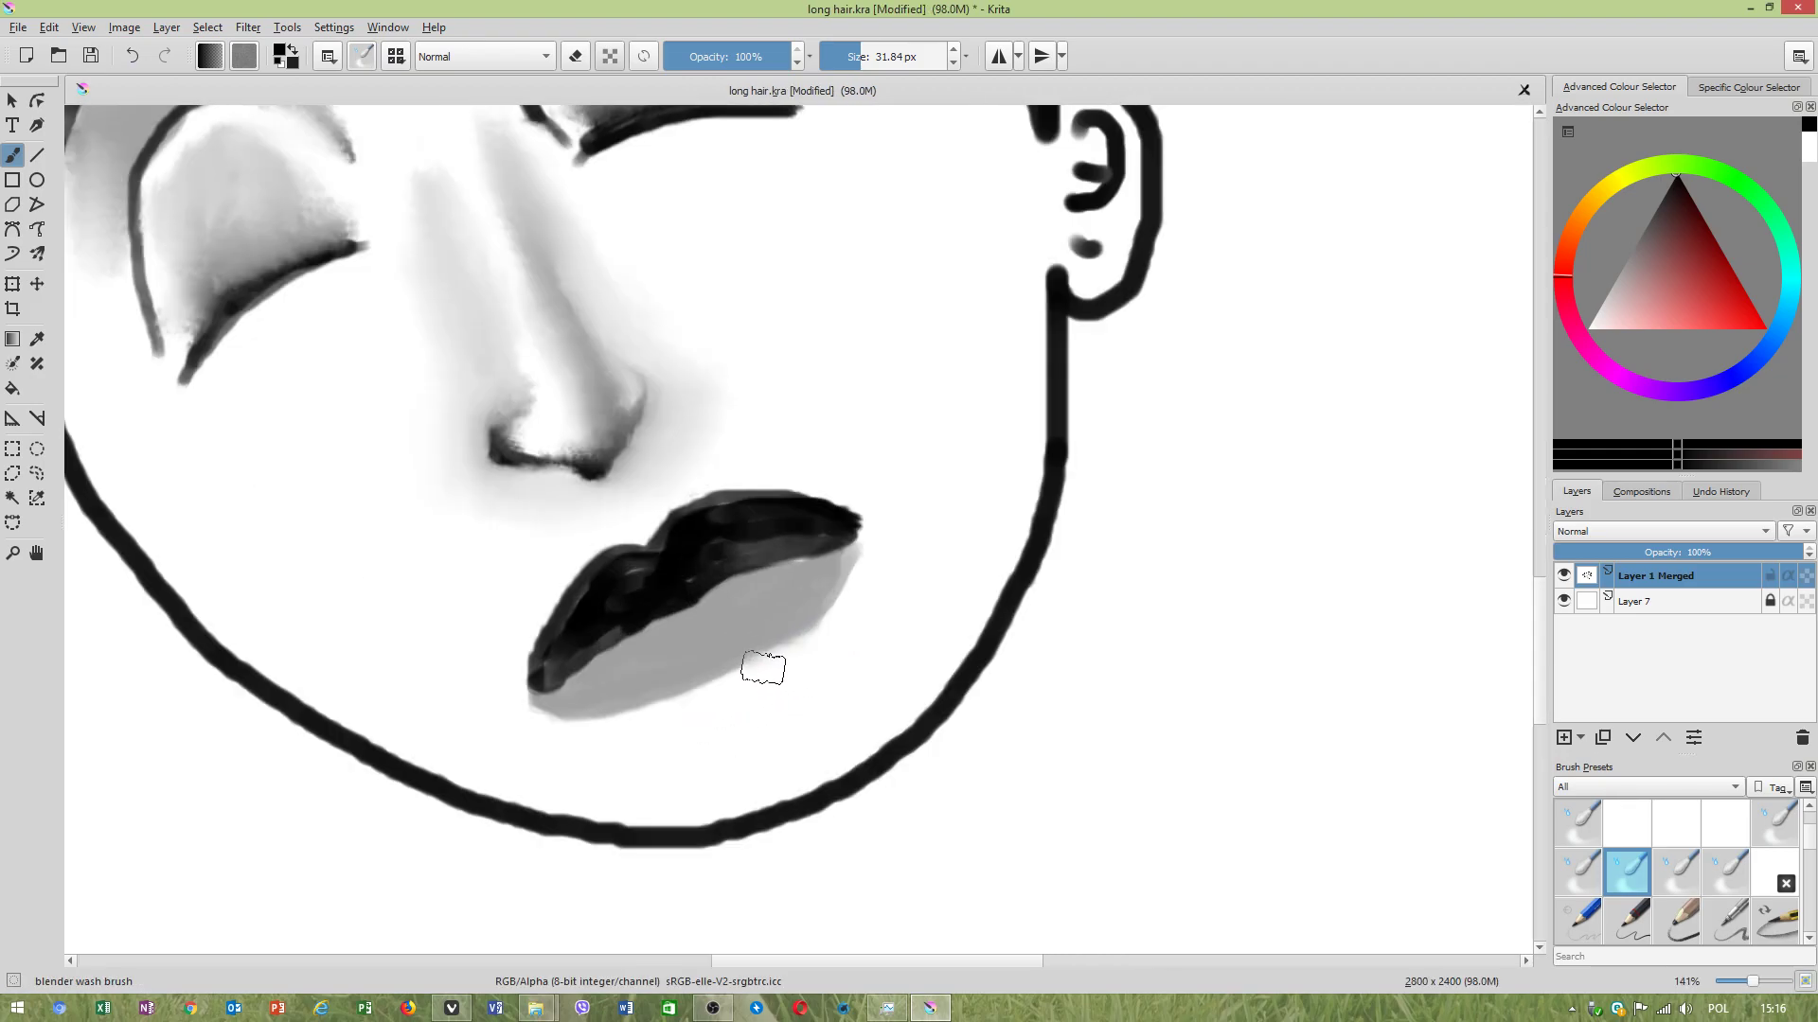
scroll(656, 679, "down", 3)
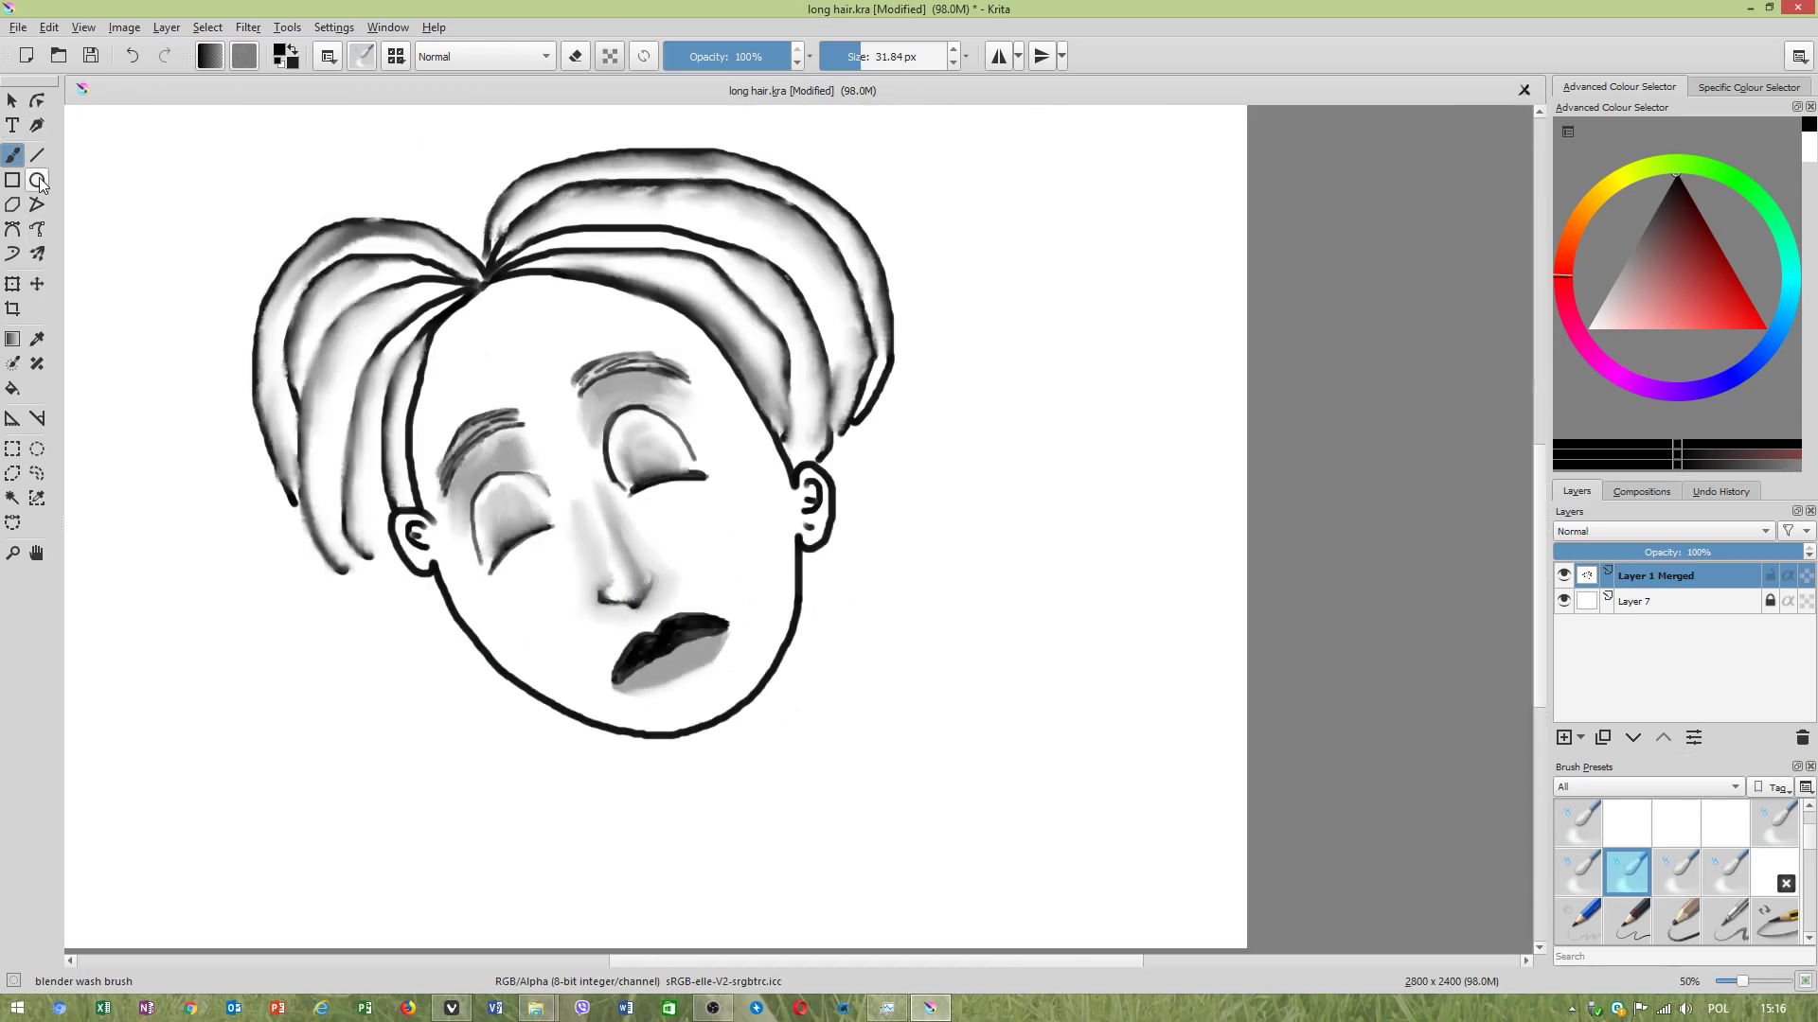
scroll(498, 382, "up", 1)
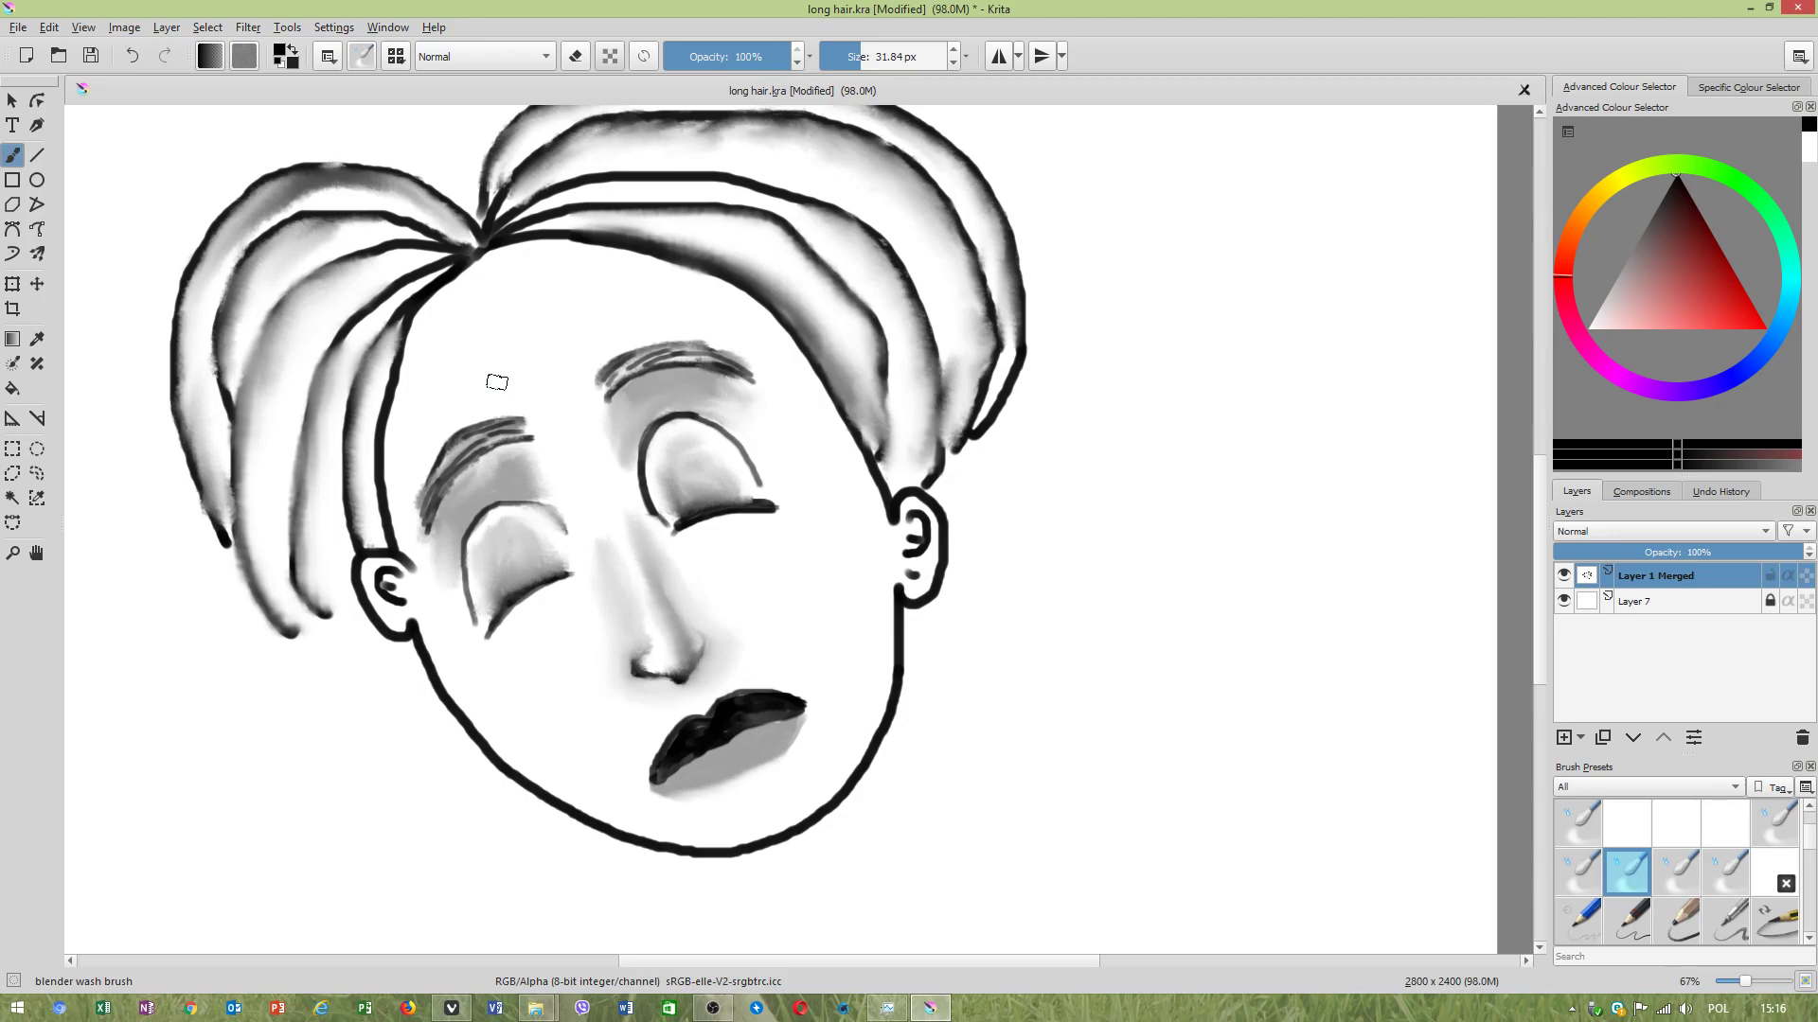
scroll(496, 384, "up", 1)
scroll(568, 606, "down", 2)
scroll(644, 785, "up", 2)
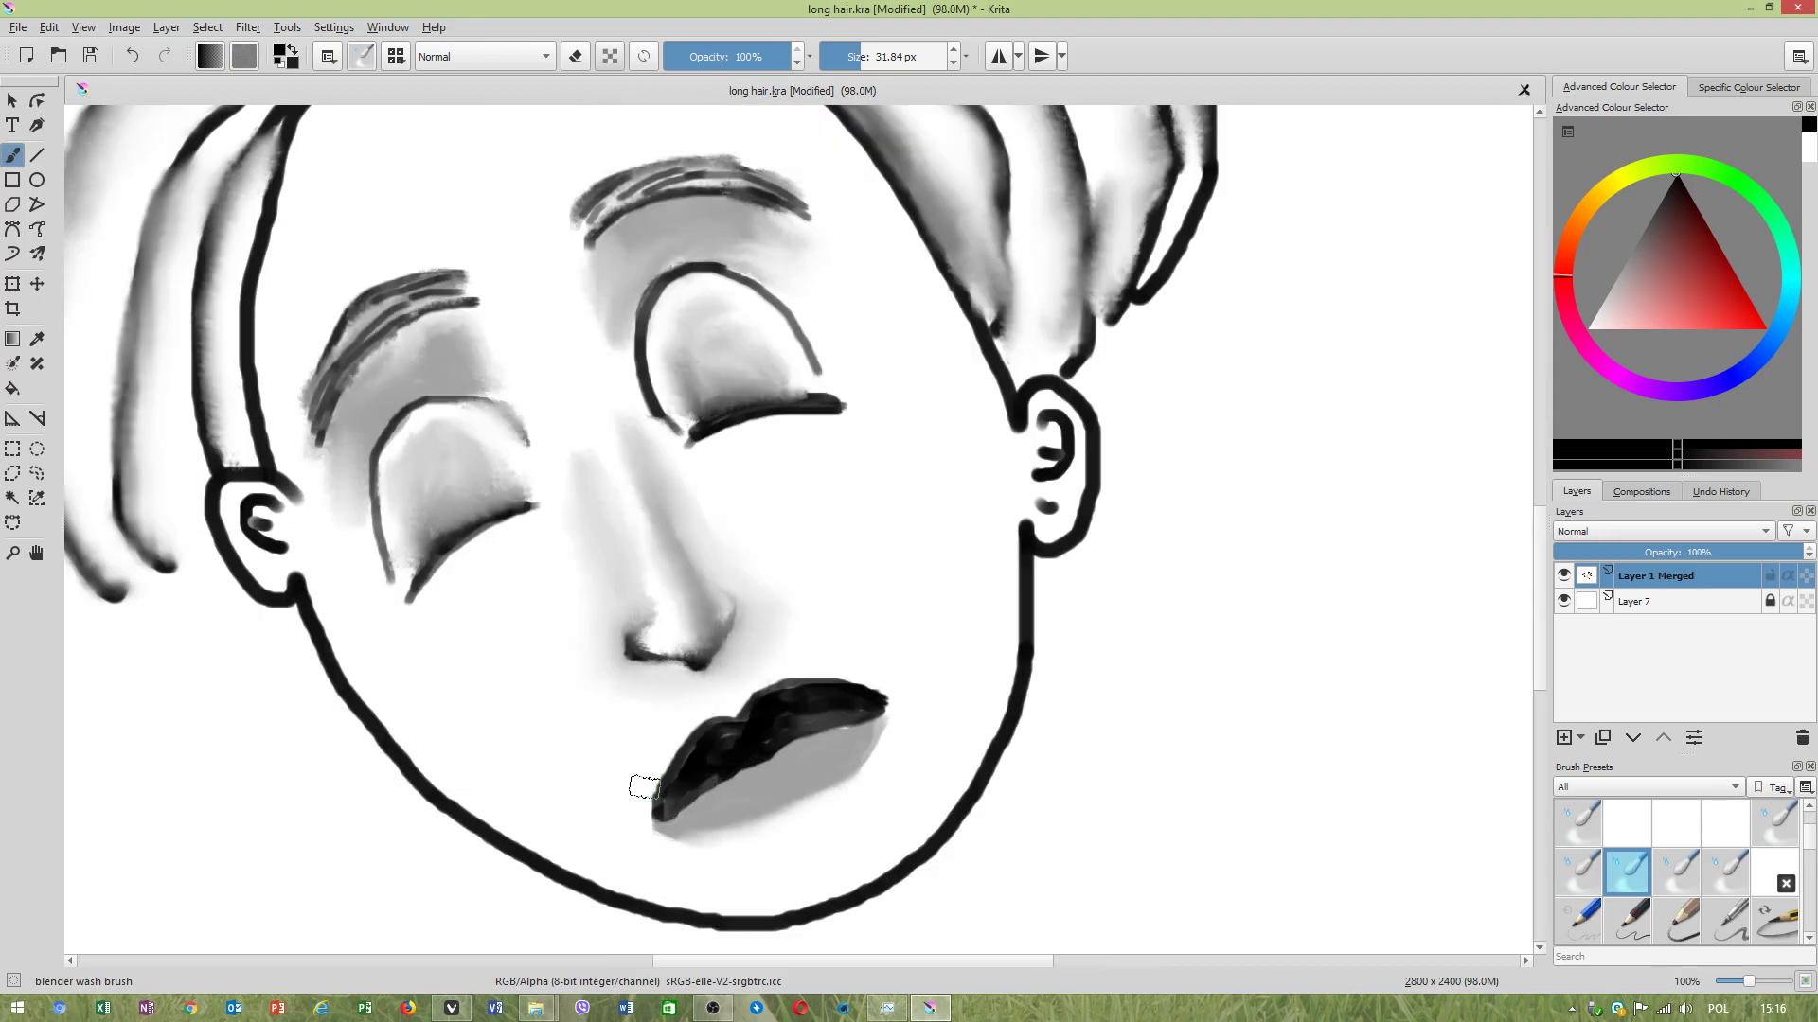
Paint a black spot on each cheek and short black strokes under the lip and on the chin with wet paint harsh at 13.87 px.
left_click(404, 57)
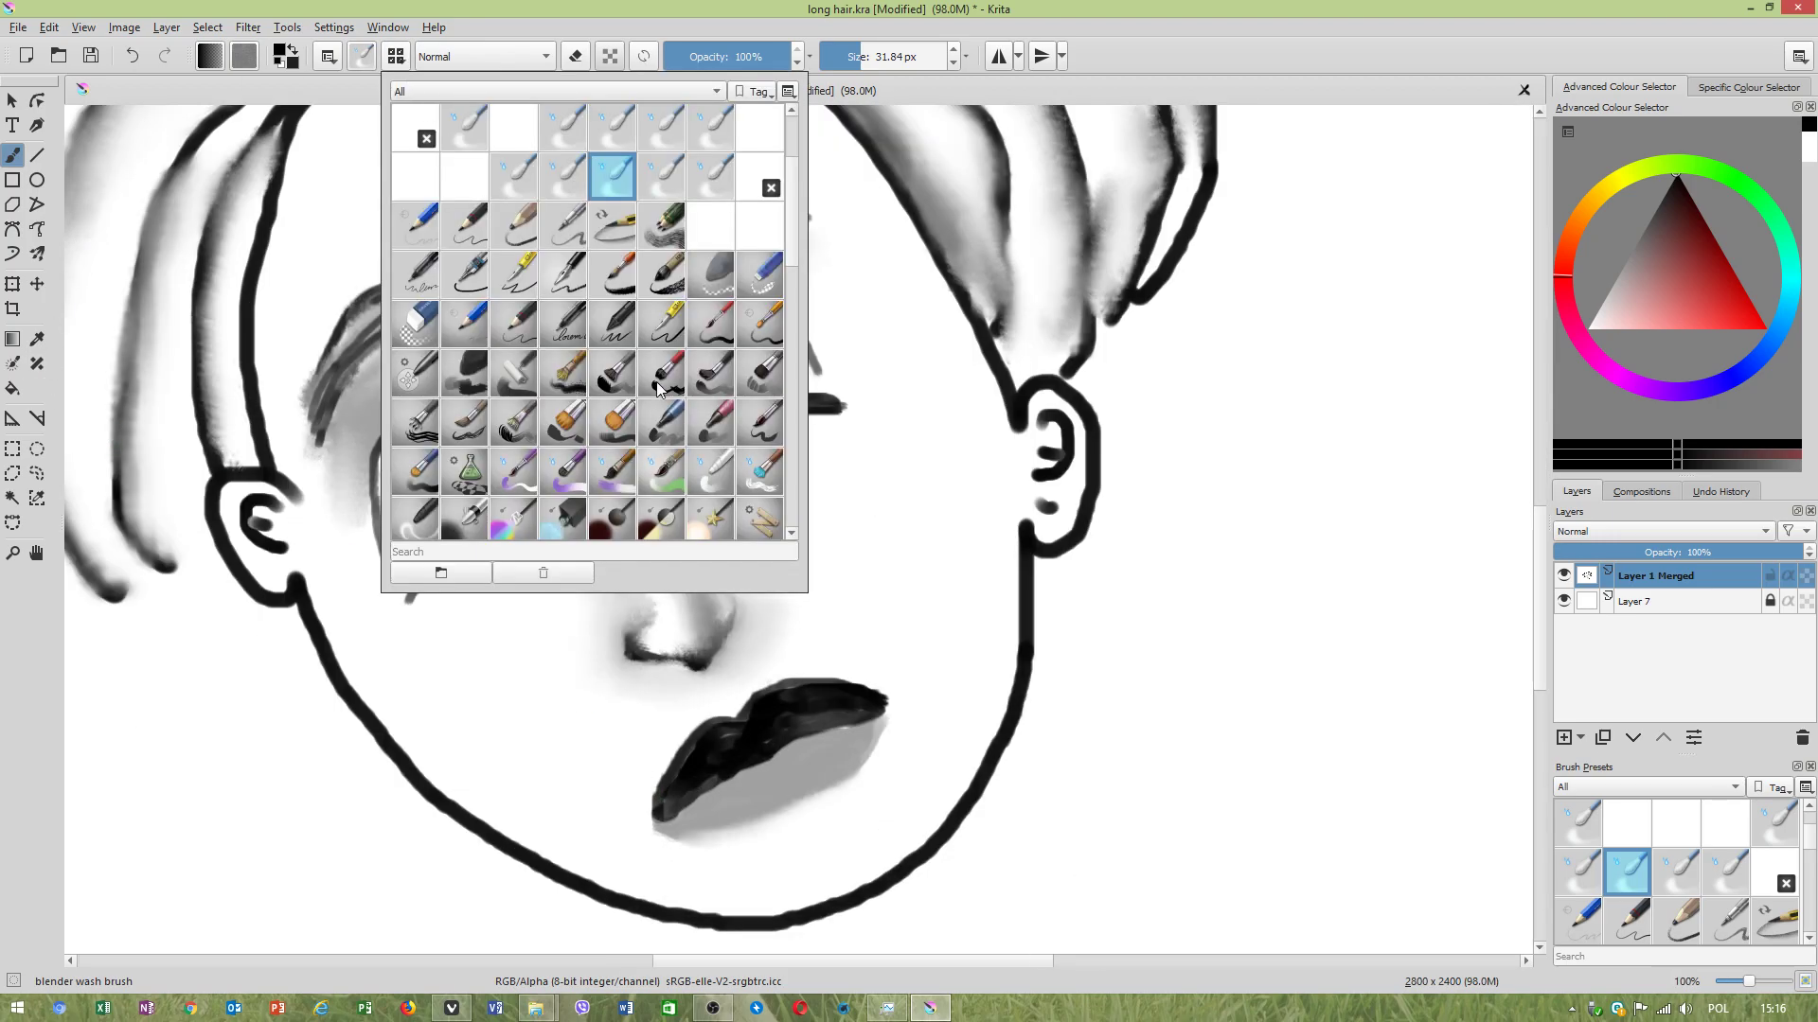
scroll(491, 441, "down", 2)
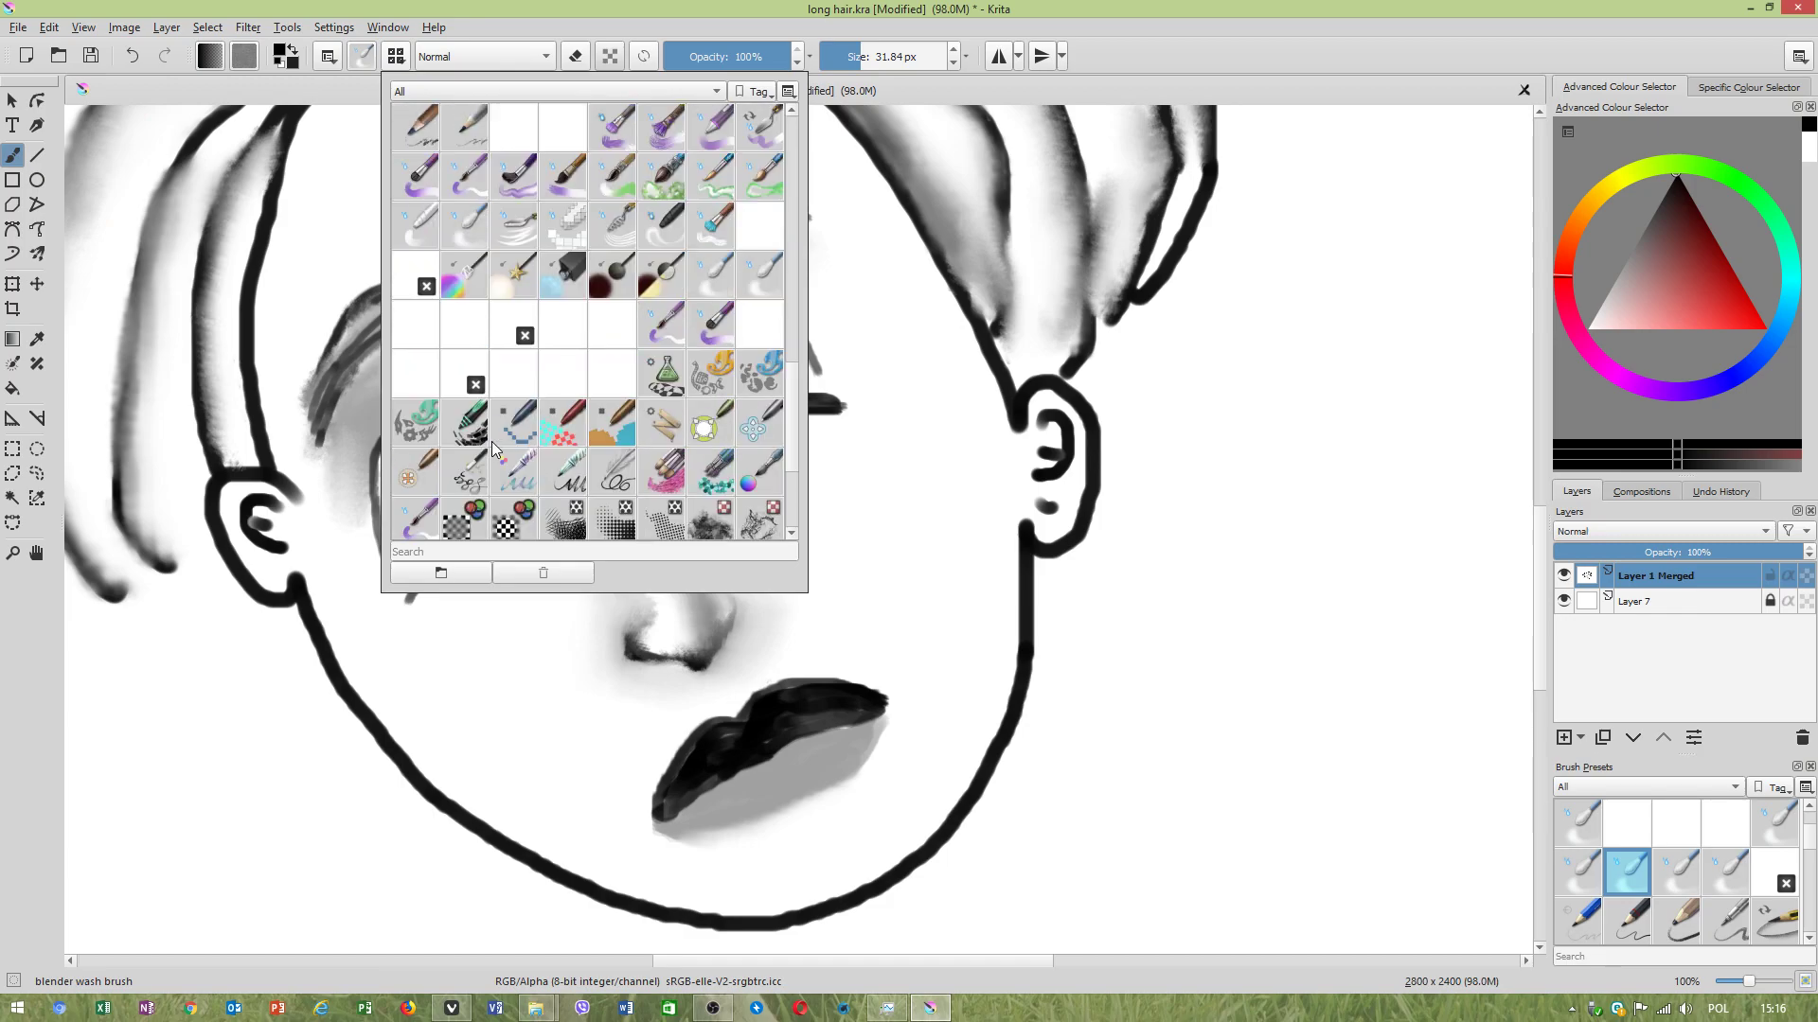
left_click(419, 367)
left_click(558, 709)
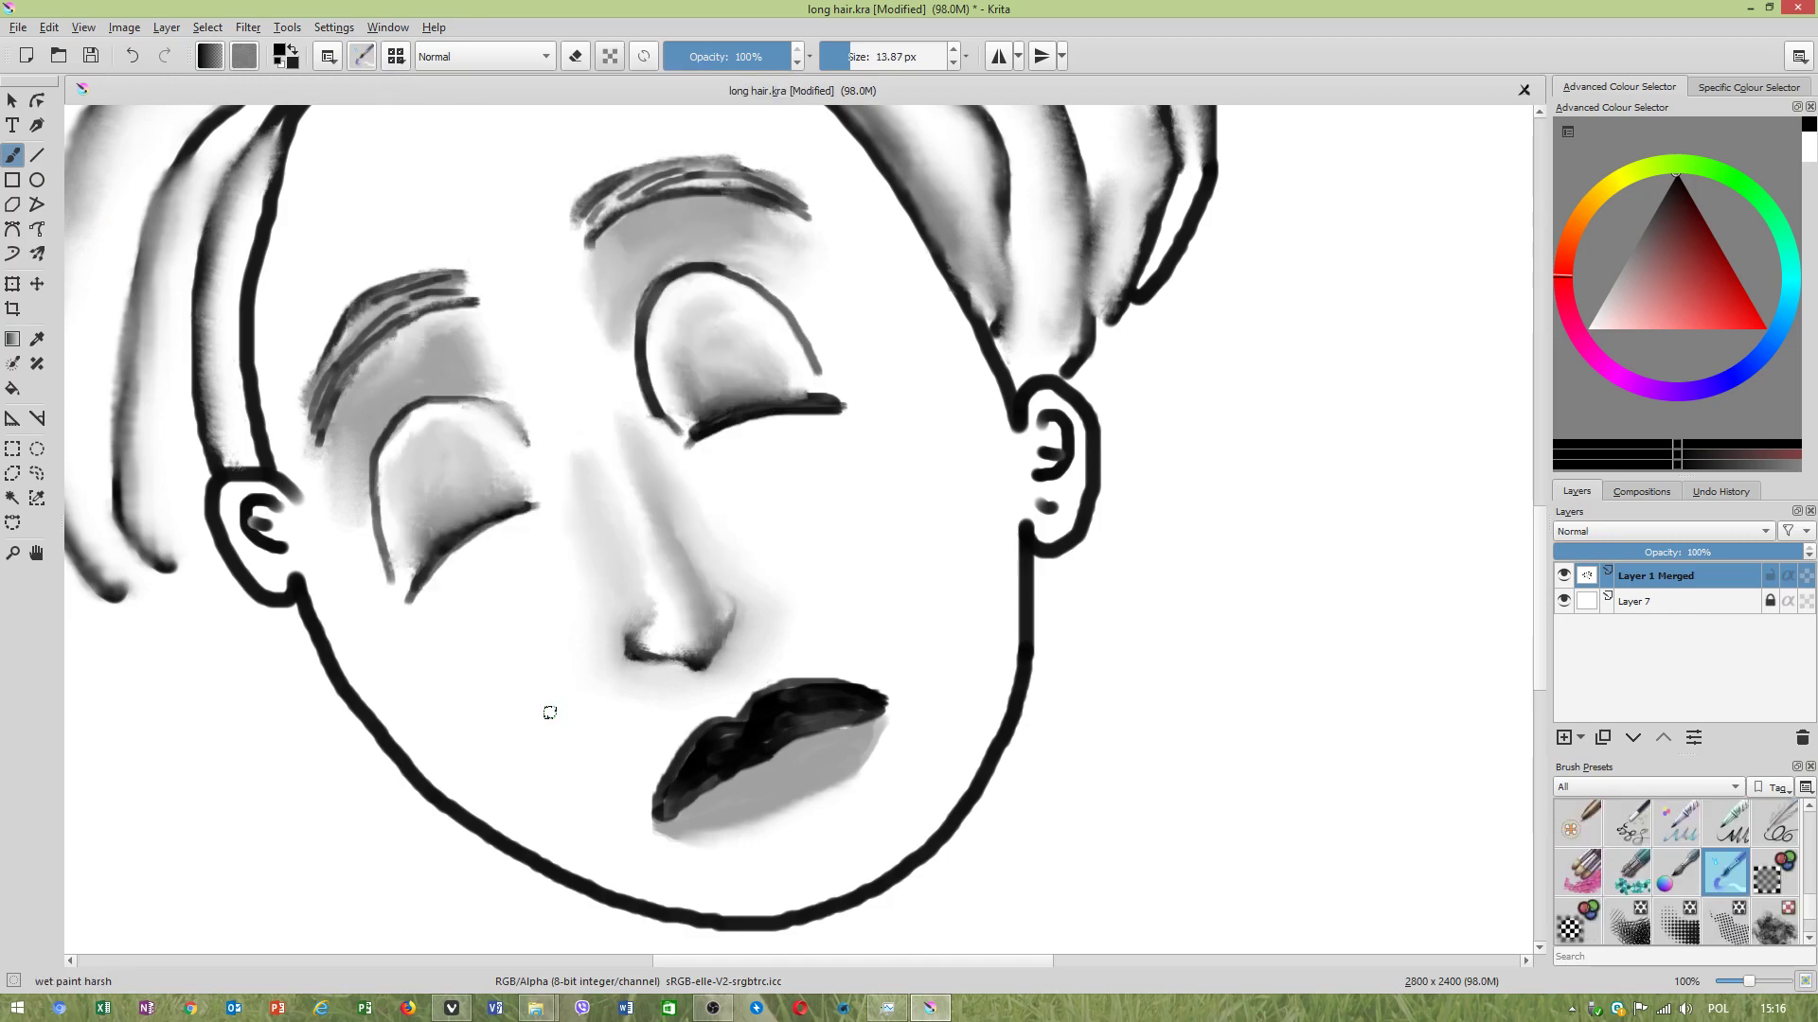
mouse_move(471, 615)
left_mouse_down()
mouse_move(445, 691)
mouse_move(476, 751)
mouse_move(526, 751)
mouse_move(547, 663)
mouse_move(503, 618)
mouse_move(477, 720)
mouse_move(516, 657)
mouse_move(503, 708)
mouse_move(488, 649)
mouse_move(510, 702)
mouse_move(515, 660)
mouse_move(497, 706)
mouse_move(520, 672)
mouse_move(507, 710)
mouse_move(491, 670)
mouse_move(496, 725)
mouse_move(523, 674)
mouse_move(497, 703)
left_mouse_up()
key("ctrl+z")
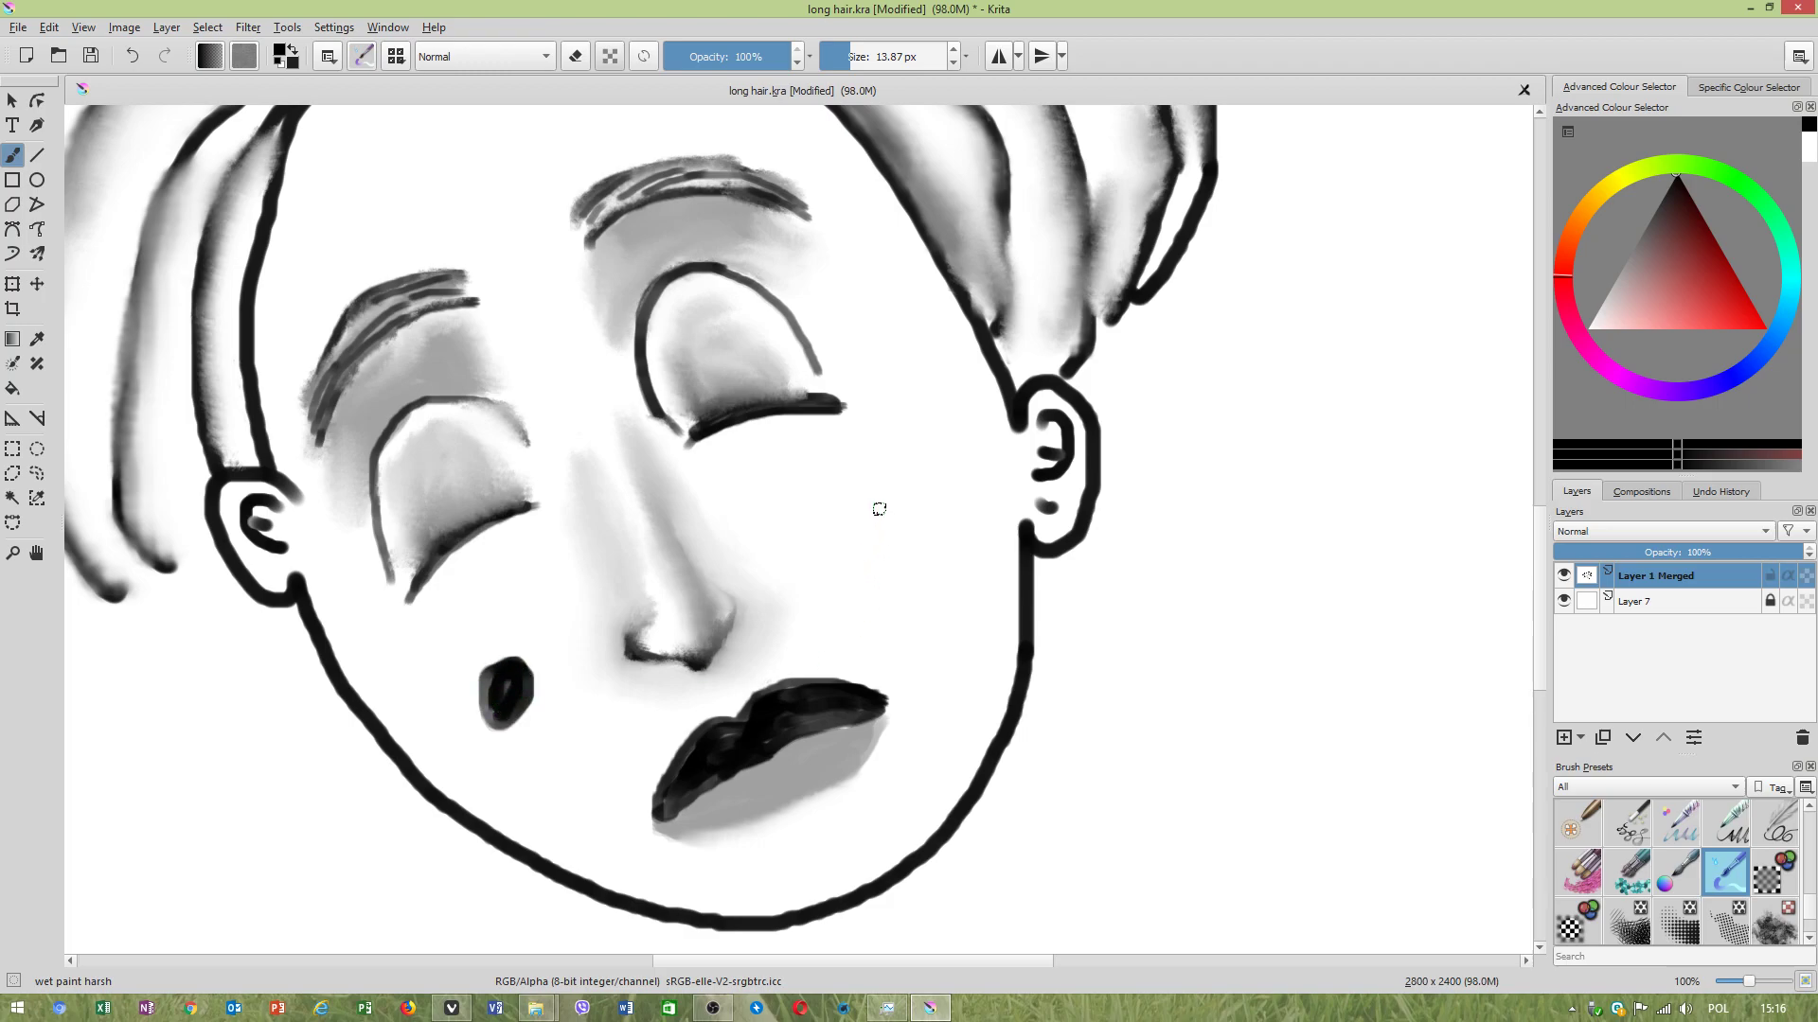
mouse_move(860, 501)
left_mouse_down()
mouse_move(838, 539)
mouse_move(892, 553)
mouse_move(868, 498)
mouse_move(837, 544)
mouse_move(871, 518)
mouse_move(856, 562)
mouse_move(886, 536)
left_mouse_up()
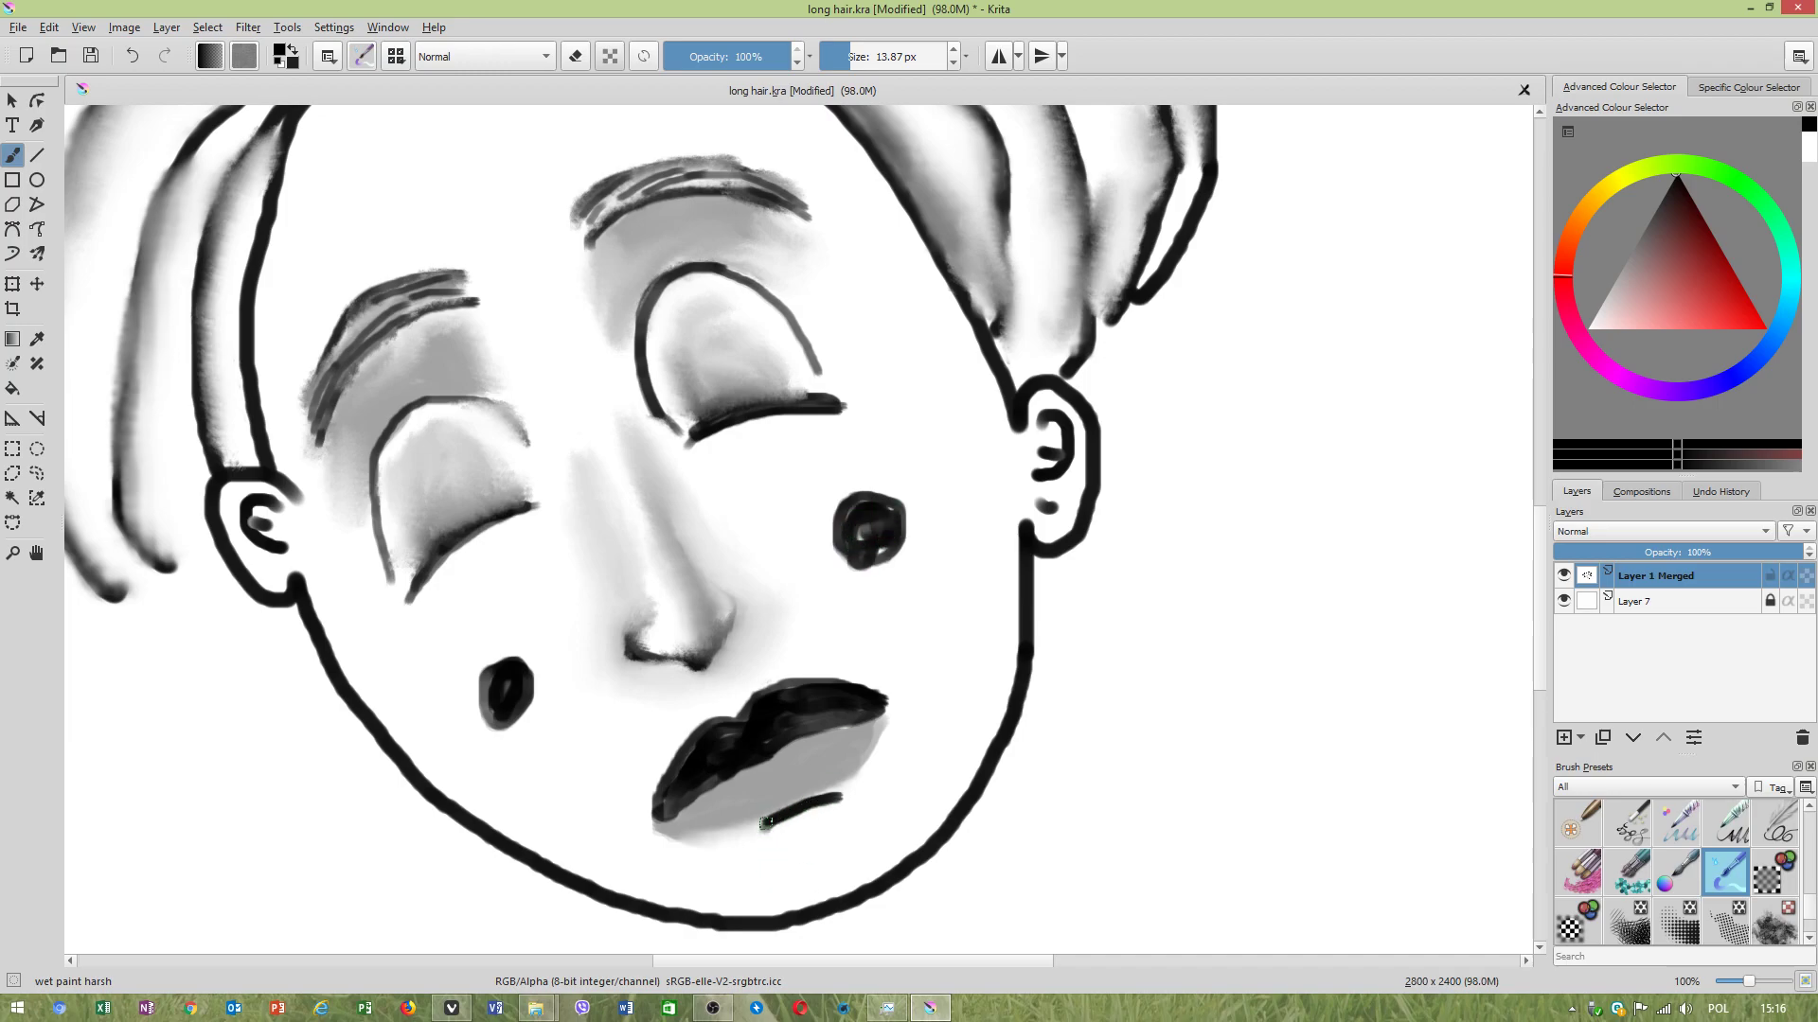
key("ctrl+z")
Review the cheek and chin marks on the whole head and save the drawing.
scroll(862, 621, "down", 2)
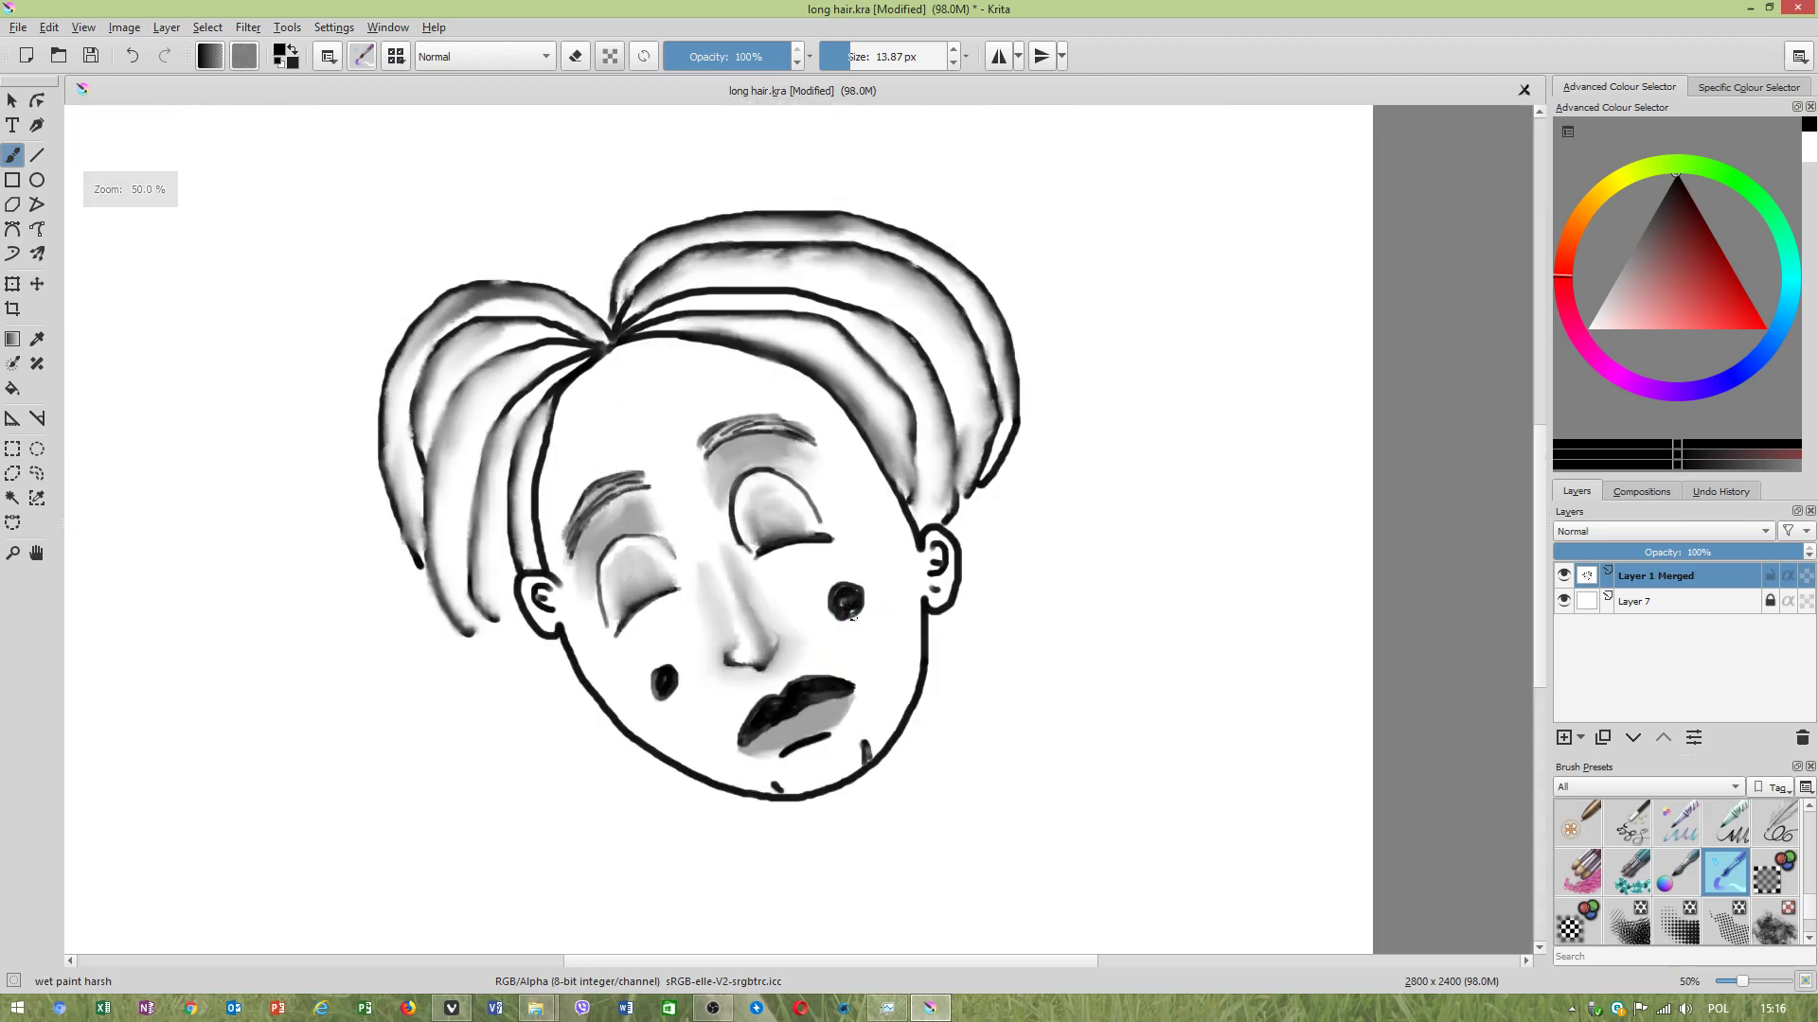
scroll(866, 618, "up", 1)
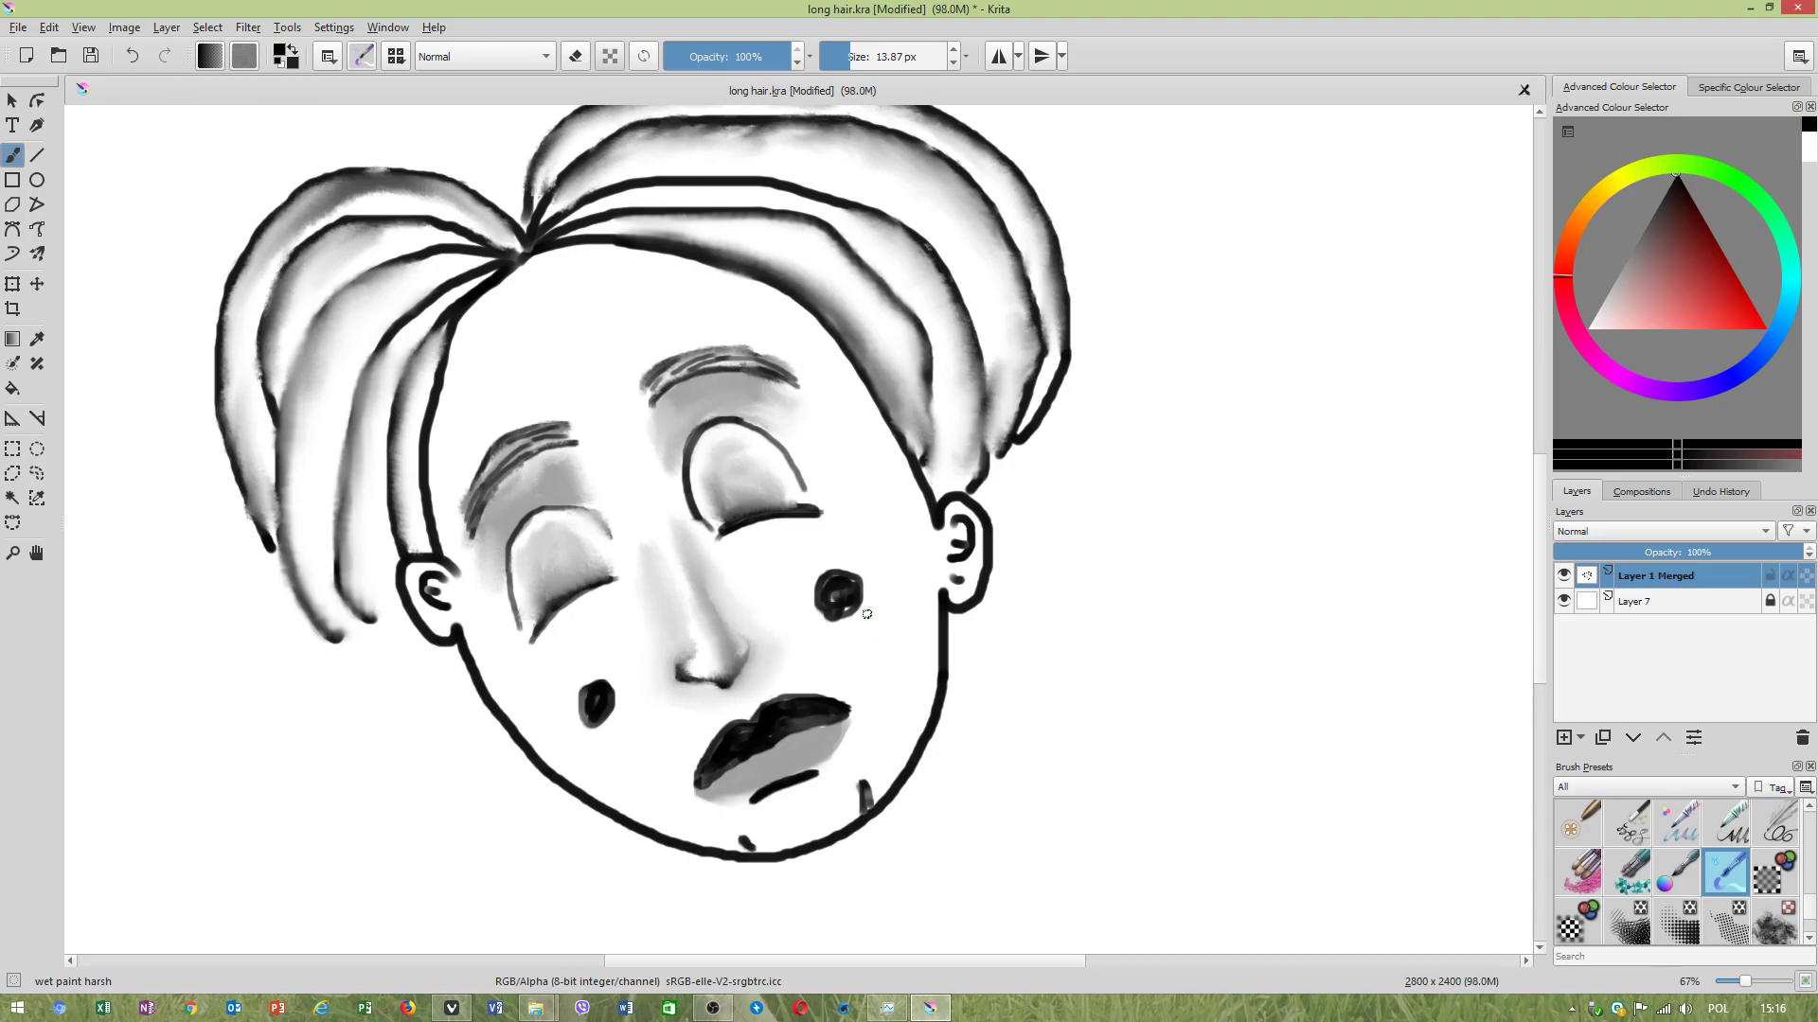
scroll(659, 538, "up", 1)
scroll(651, 552, "down", 1)
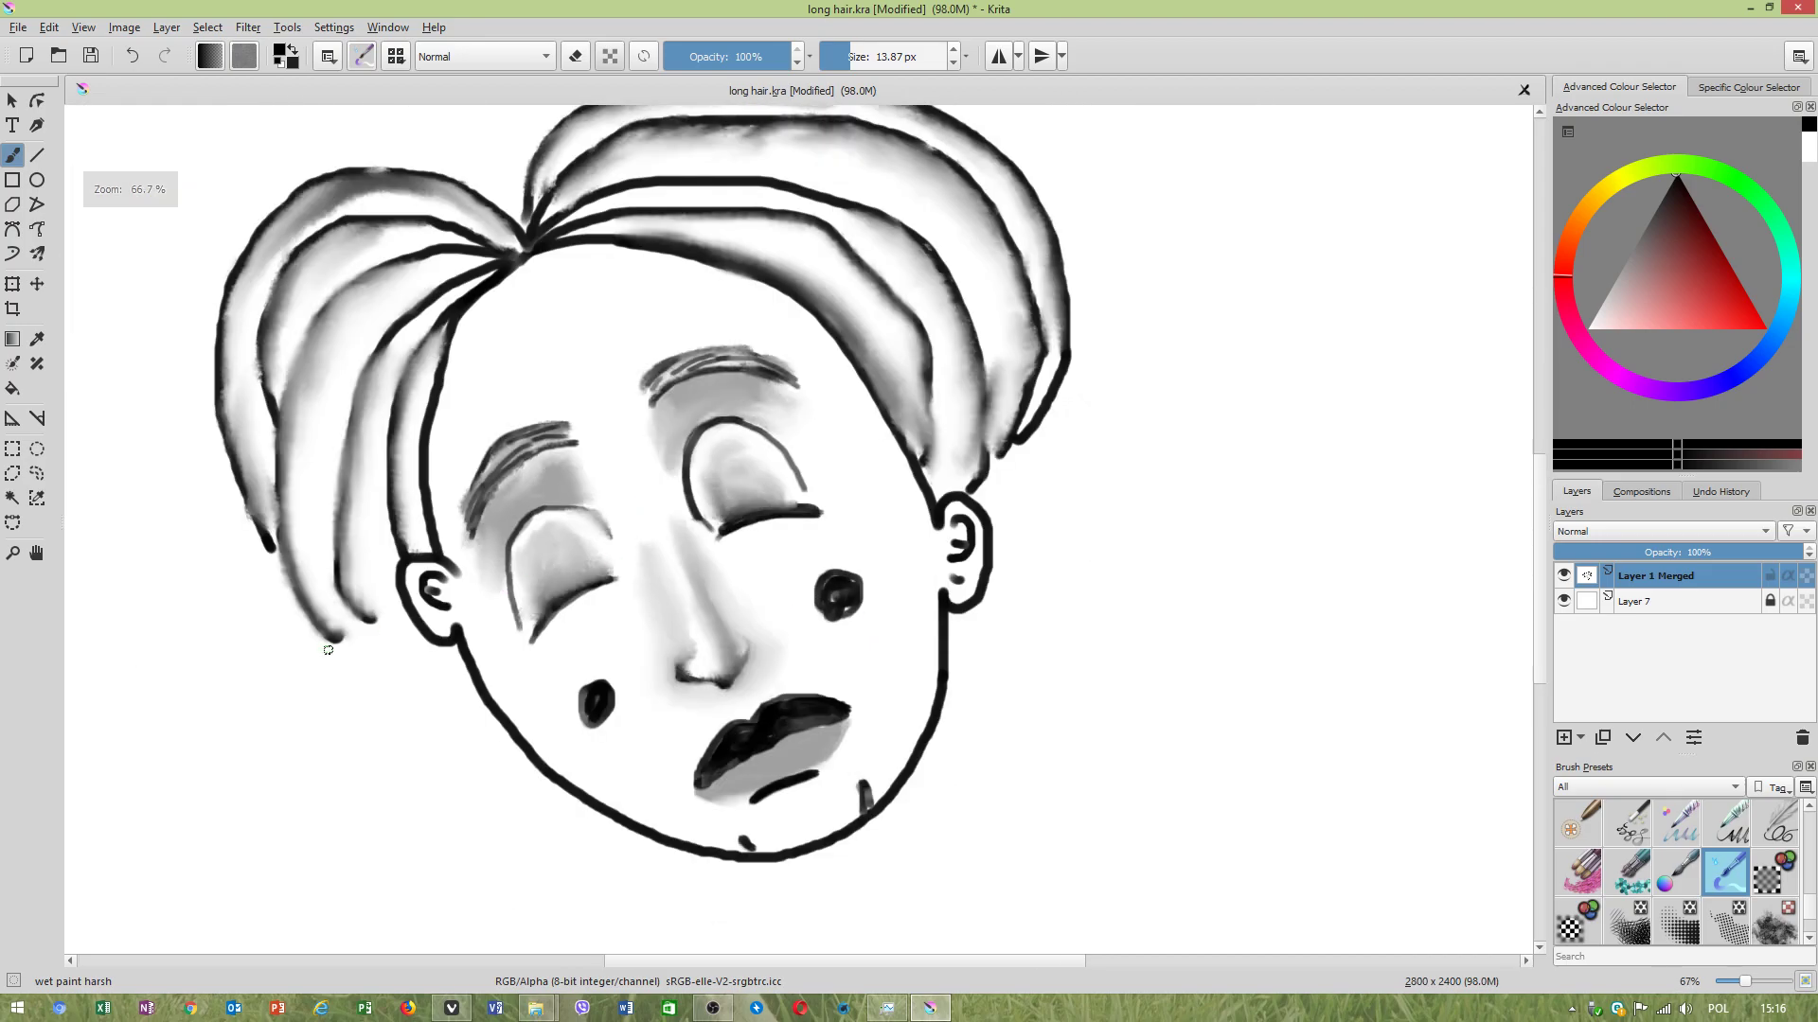
left_click(89, 55)
Choose the Blender Blur preset at 60 px, try blurring the black spot on the cheek near the mouth's raised corner, and undo the stroke.
left_click(396, 56)
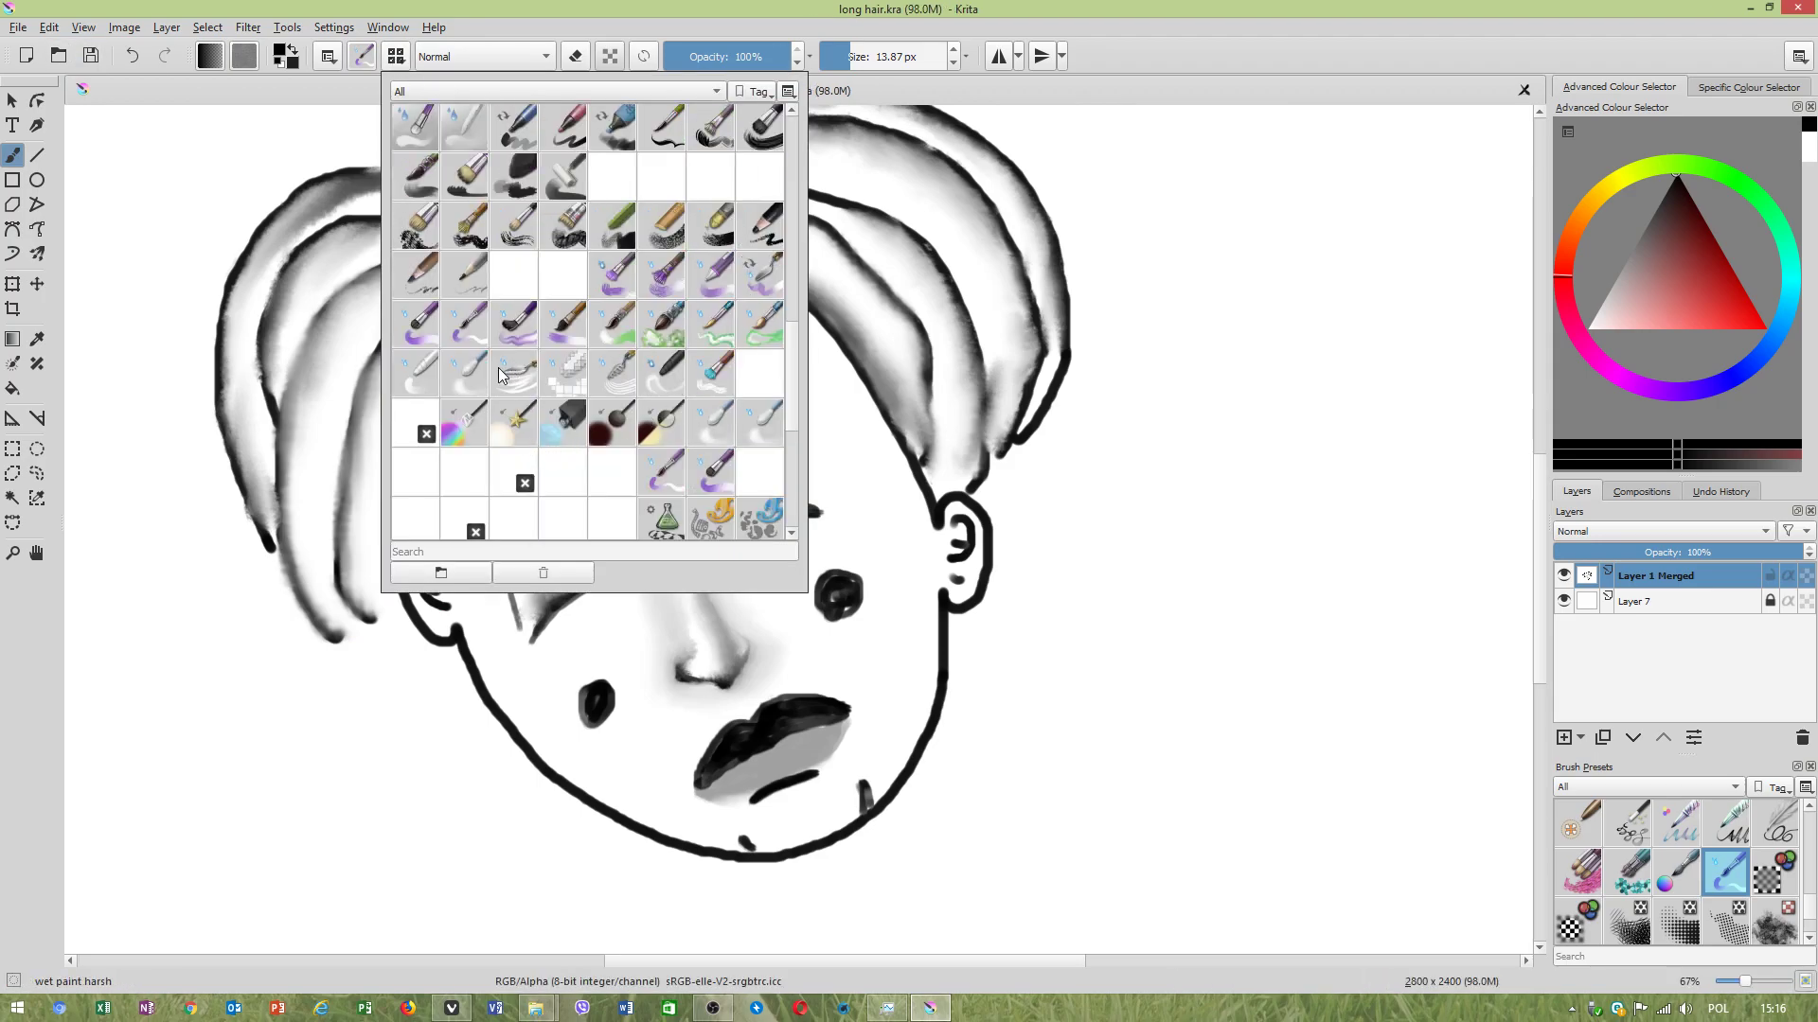
mouse_move(479, 382)
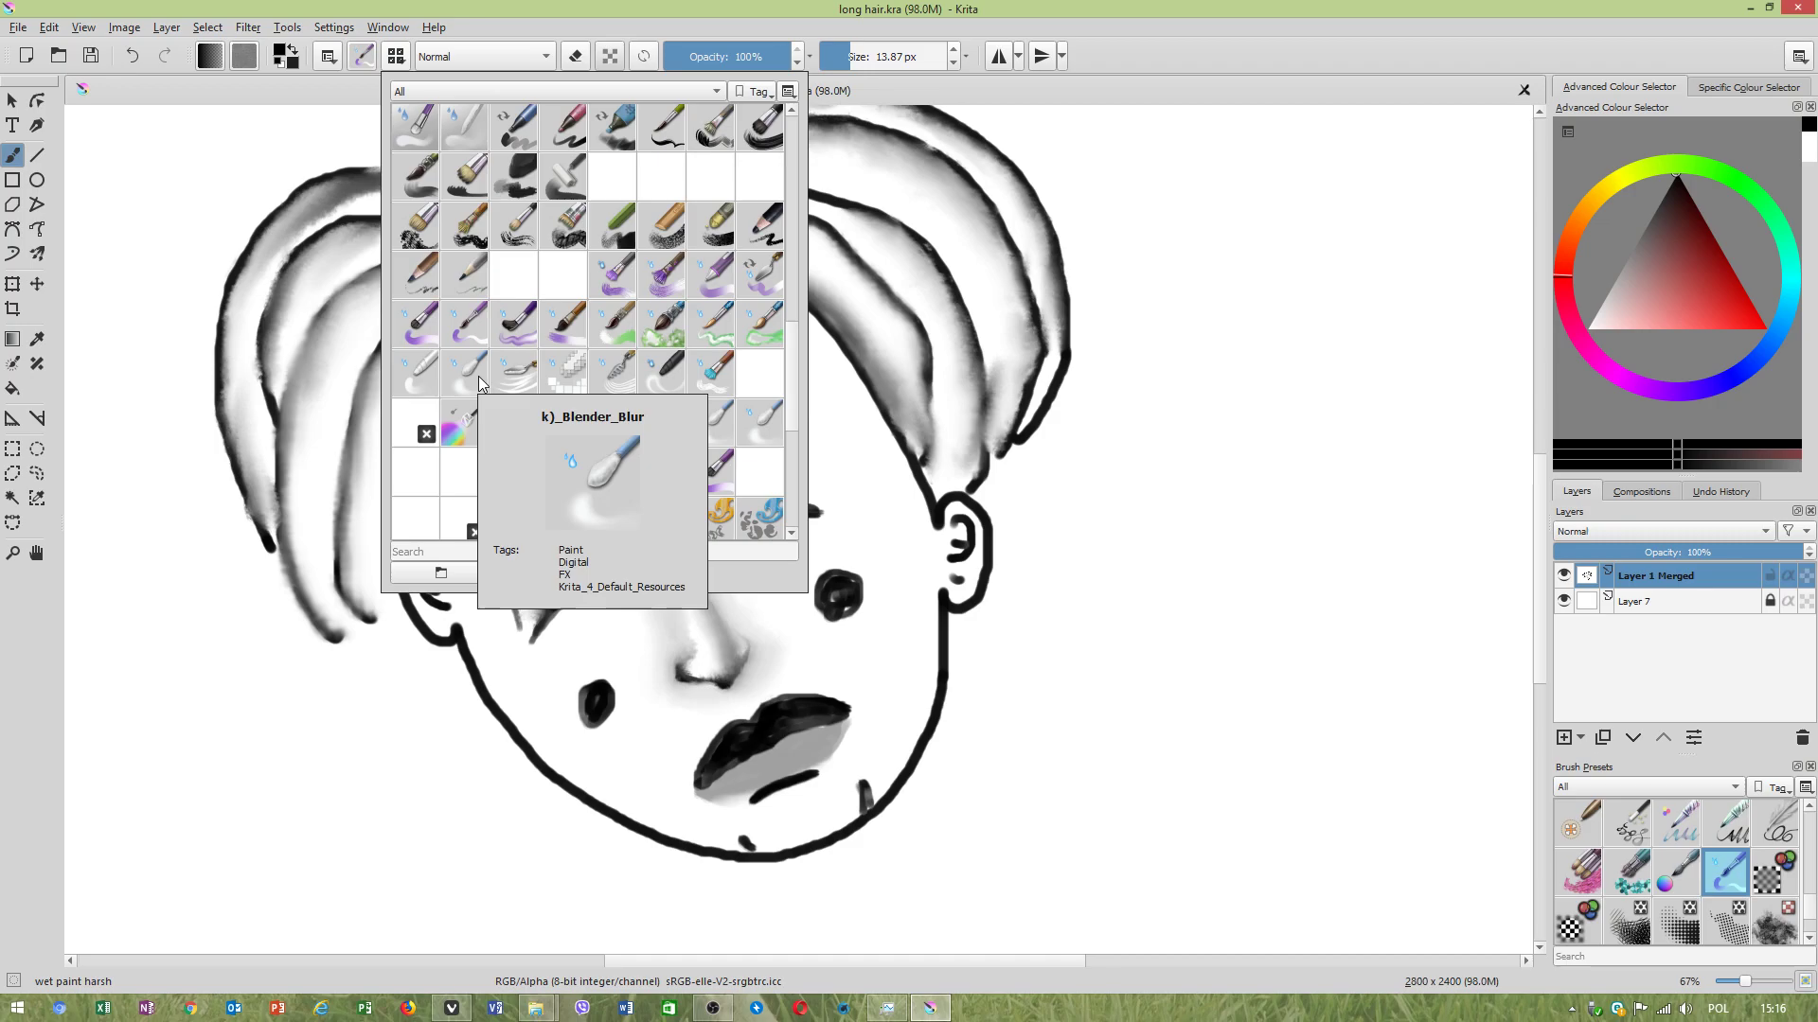
left_click(473, 383)
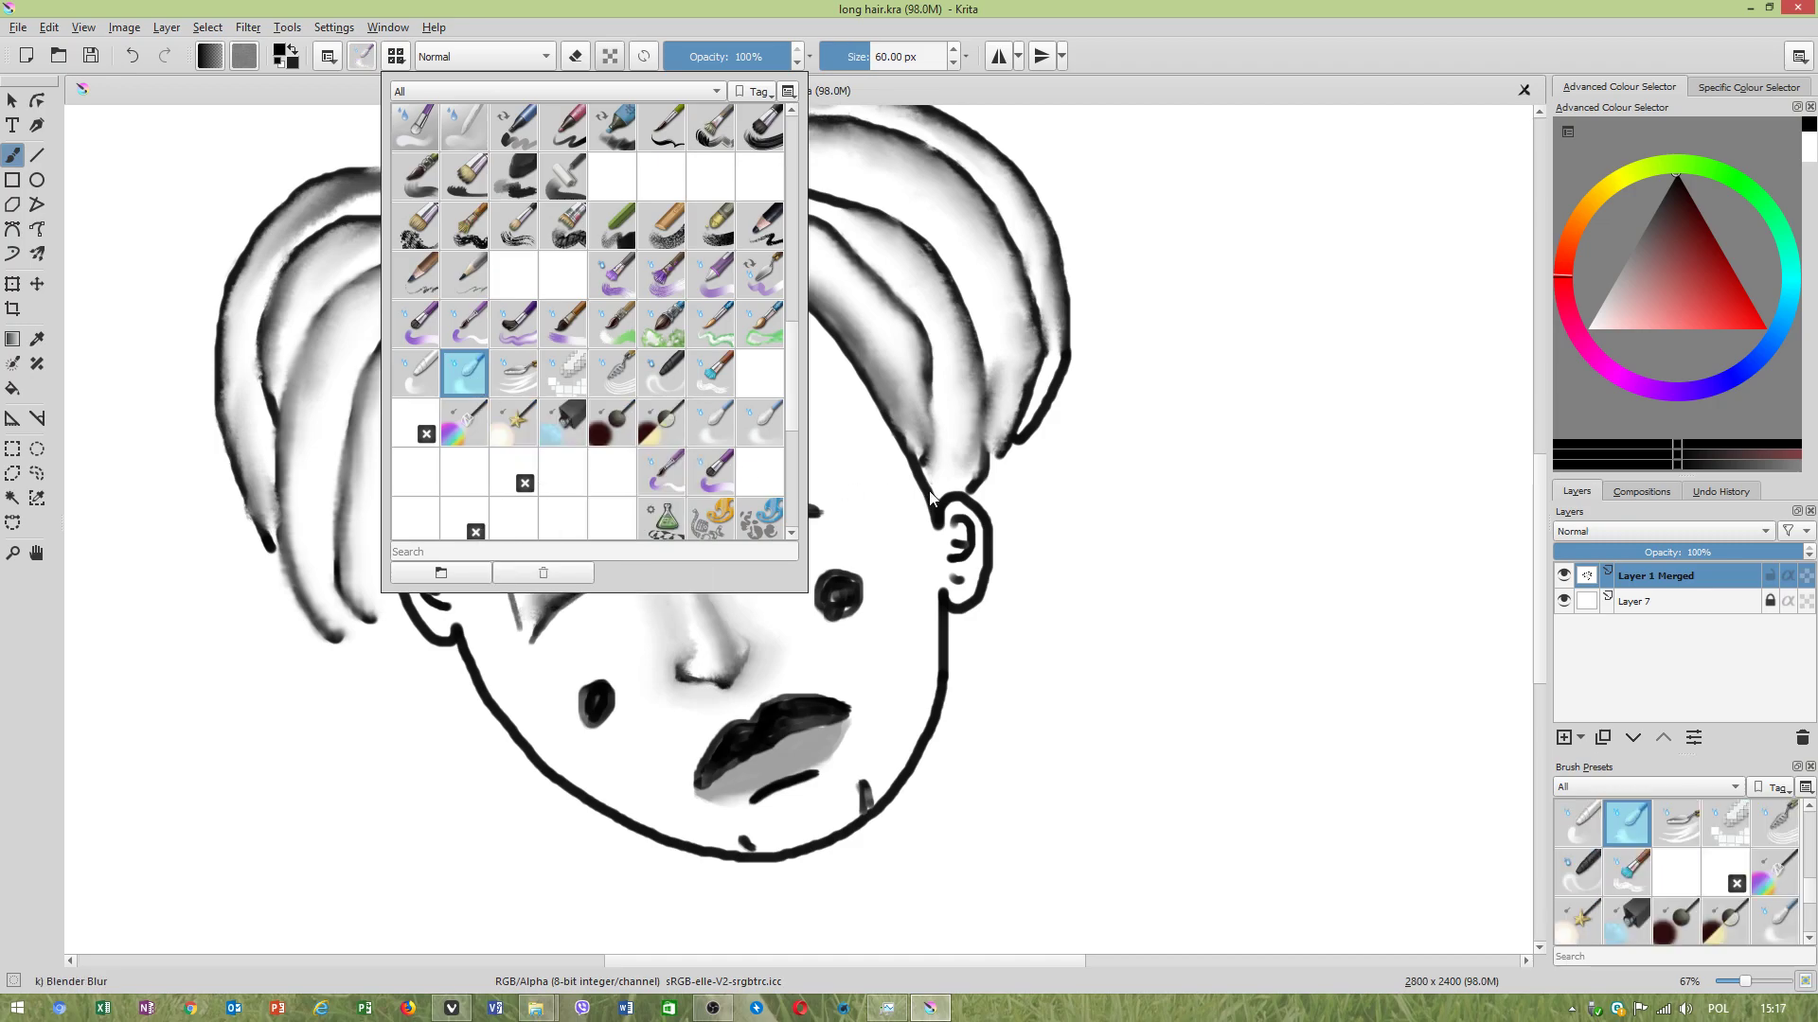
scroll(834, 699, "up", 1)
mouse_move(871, 566)
left_mouse_down()
mouse_move(823, 589)
mouse_move(798, 562)
mouse_move(811, 504)
mouse_move(855, 521)
left_mouse_up()
key("ctrl")
key("ctrl+z")
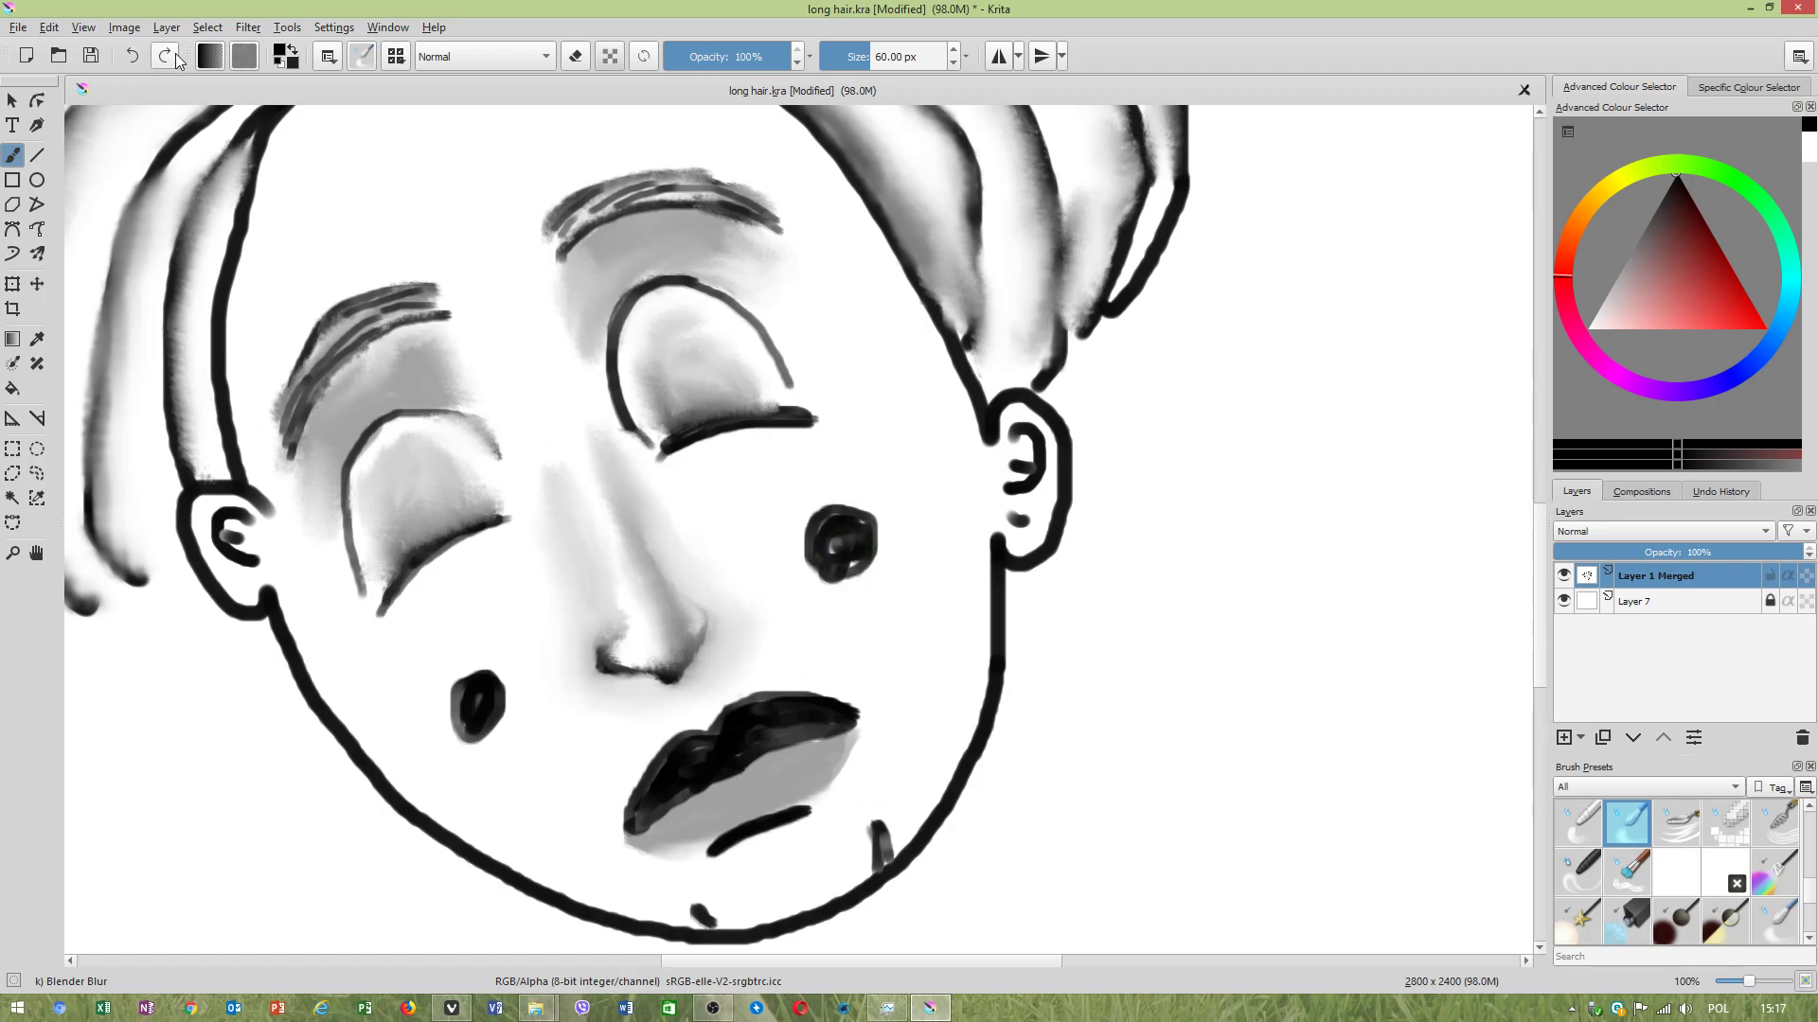
Set the brush tip mask type of the Blender Blur preset to Soft.
left_click(363, 62)
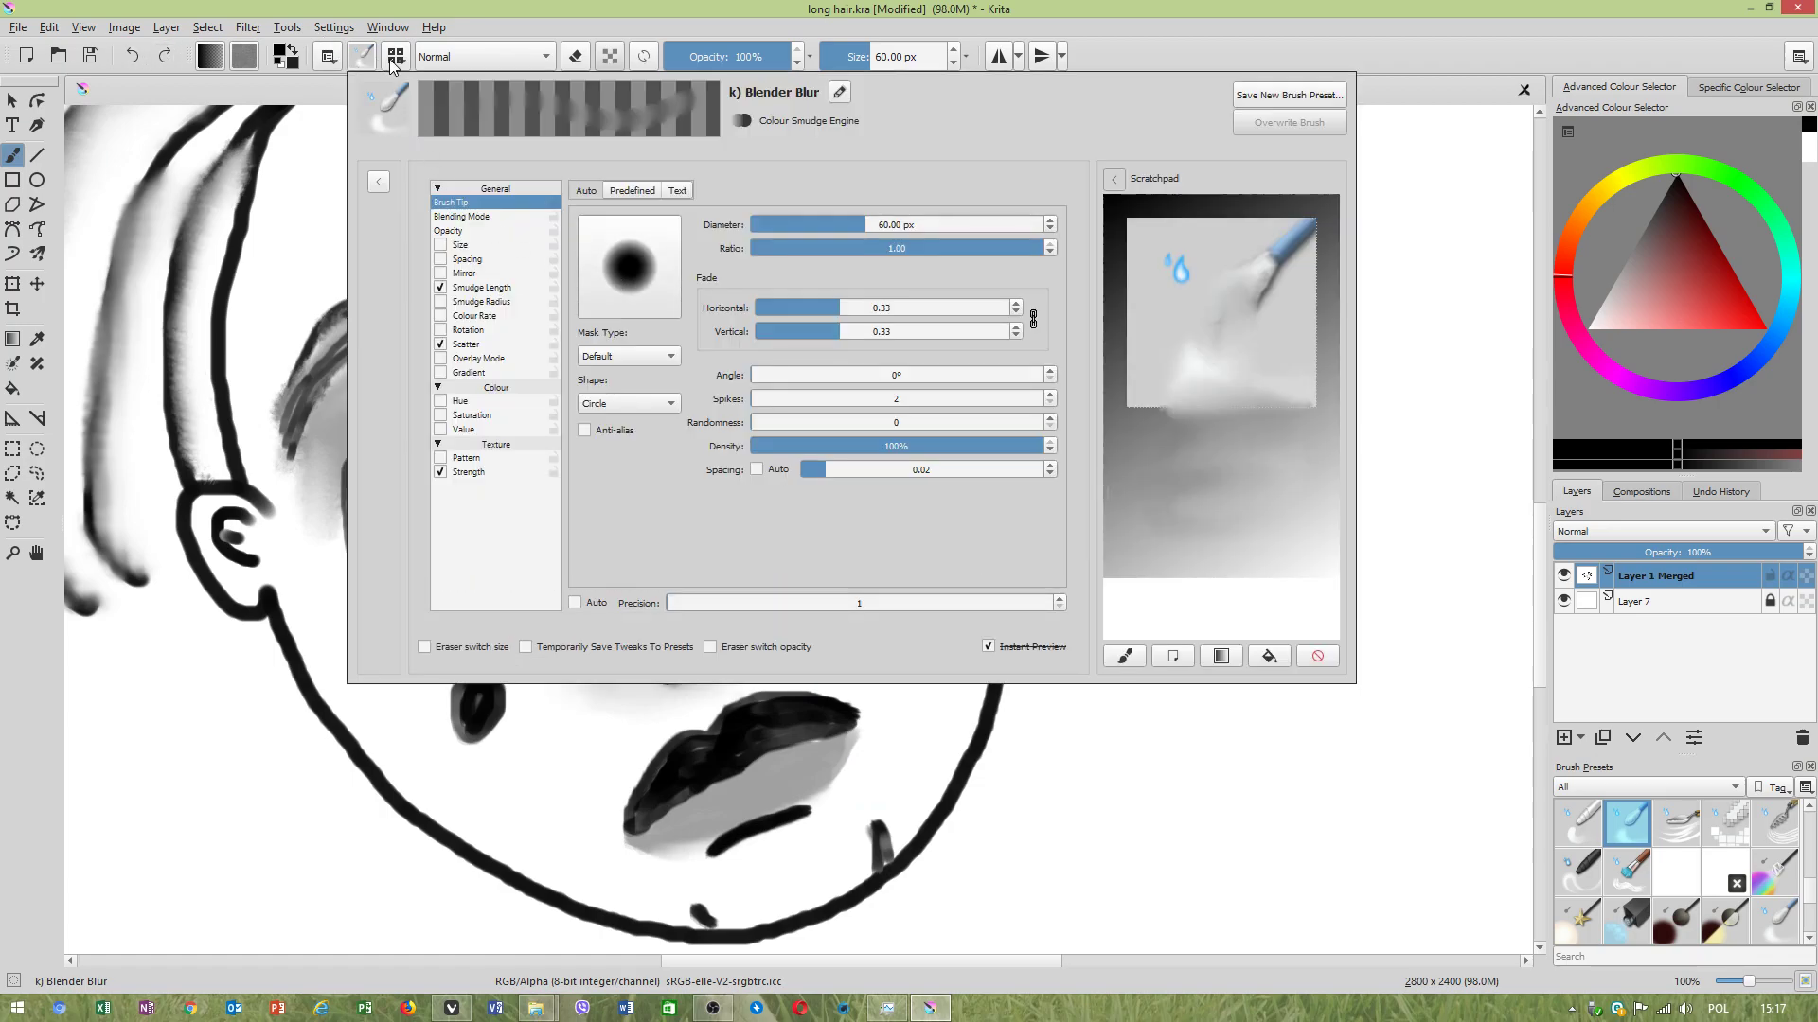
left_click(630, 358)
left_click(629, 379)
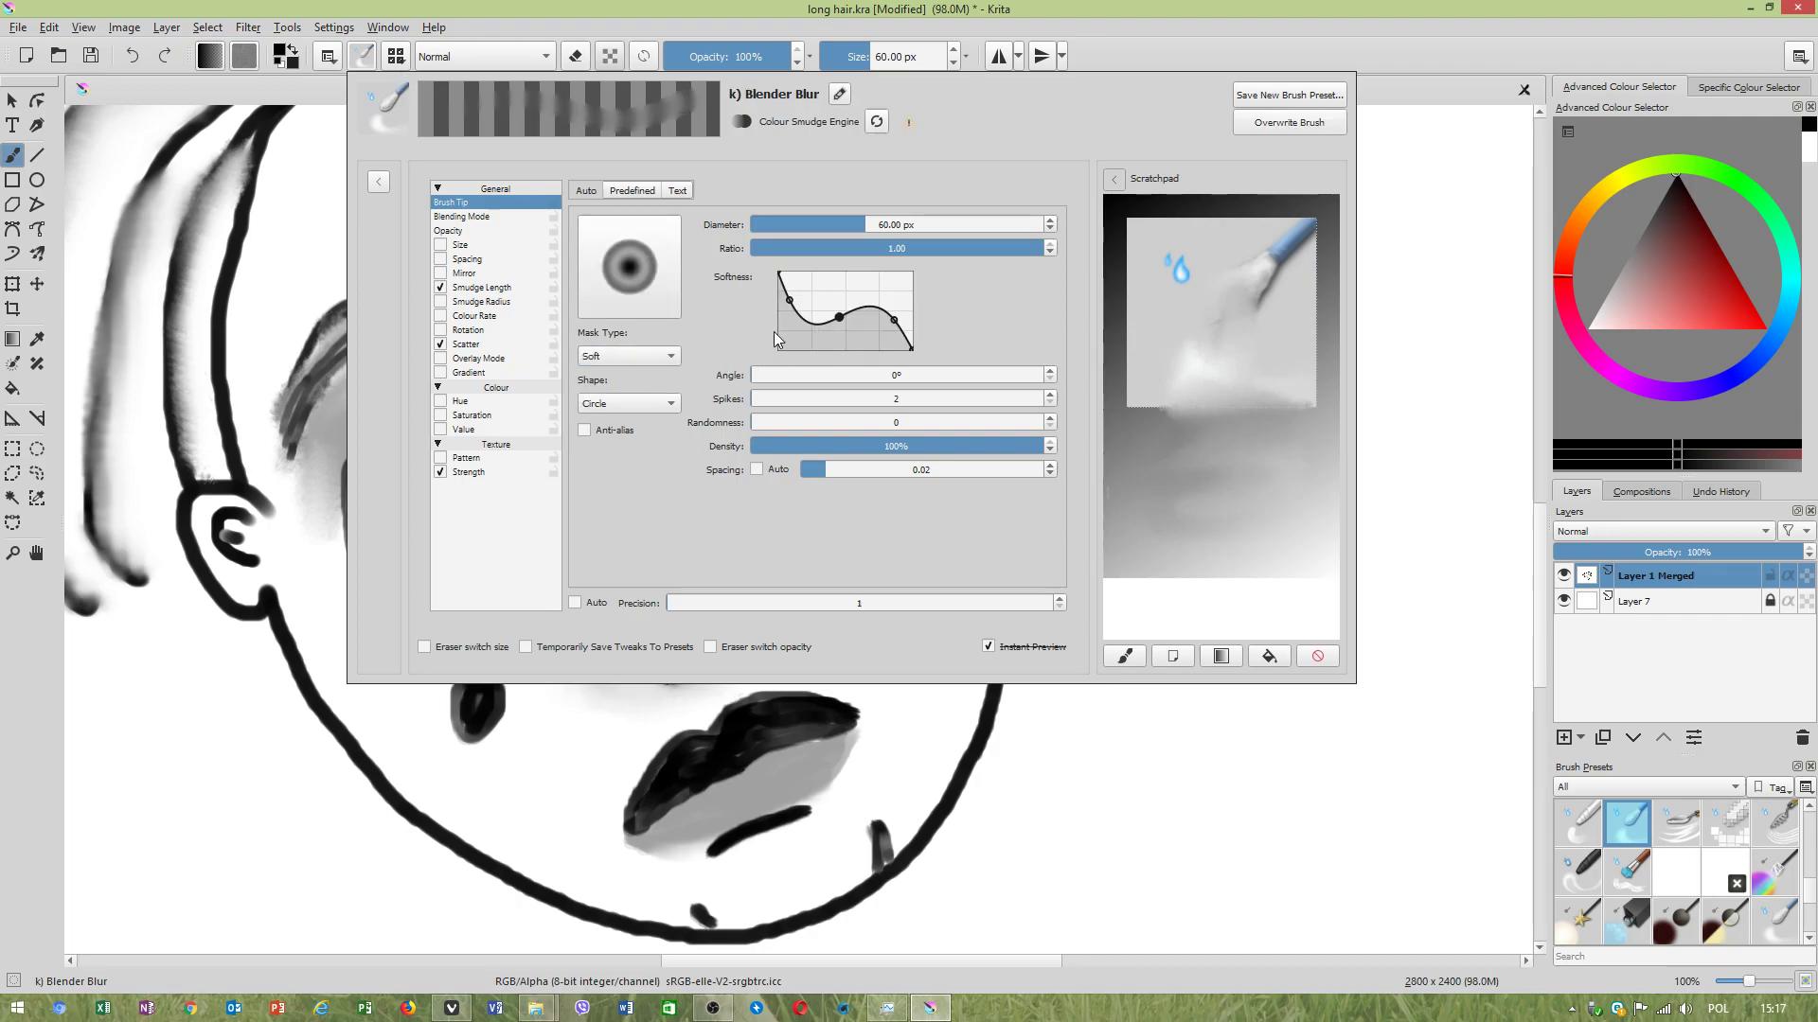
Set the Blender Blur tip's randomness to 25, try blurring the black spot on the cheek near the mouth's raised corner, and undo it.
left_click_drag(766, 422, 825, 425)
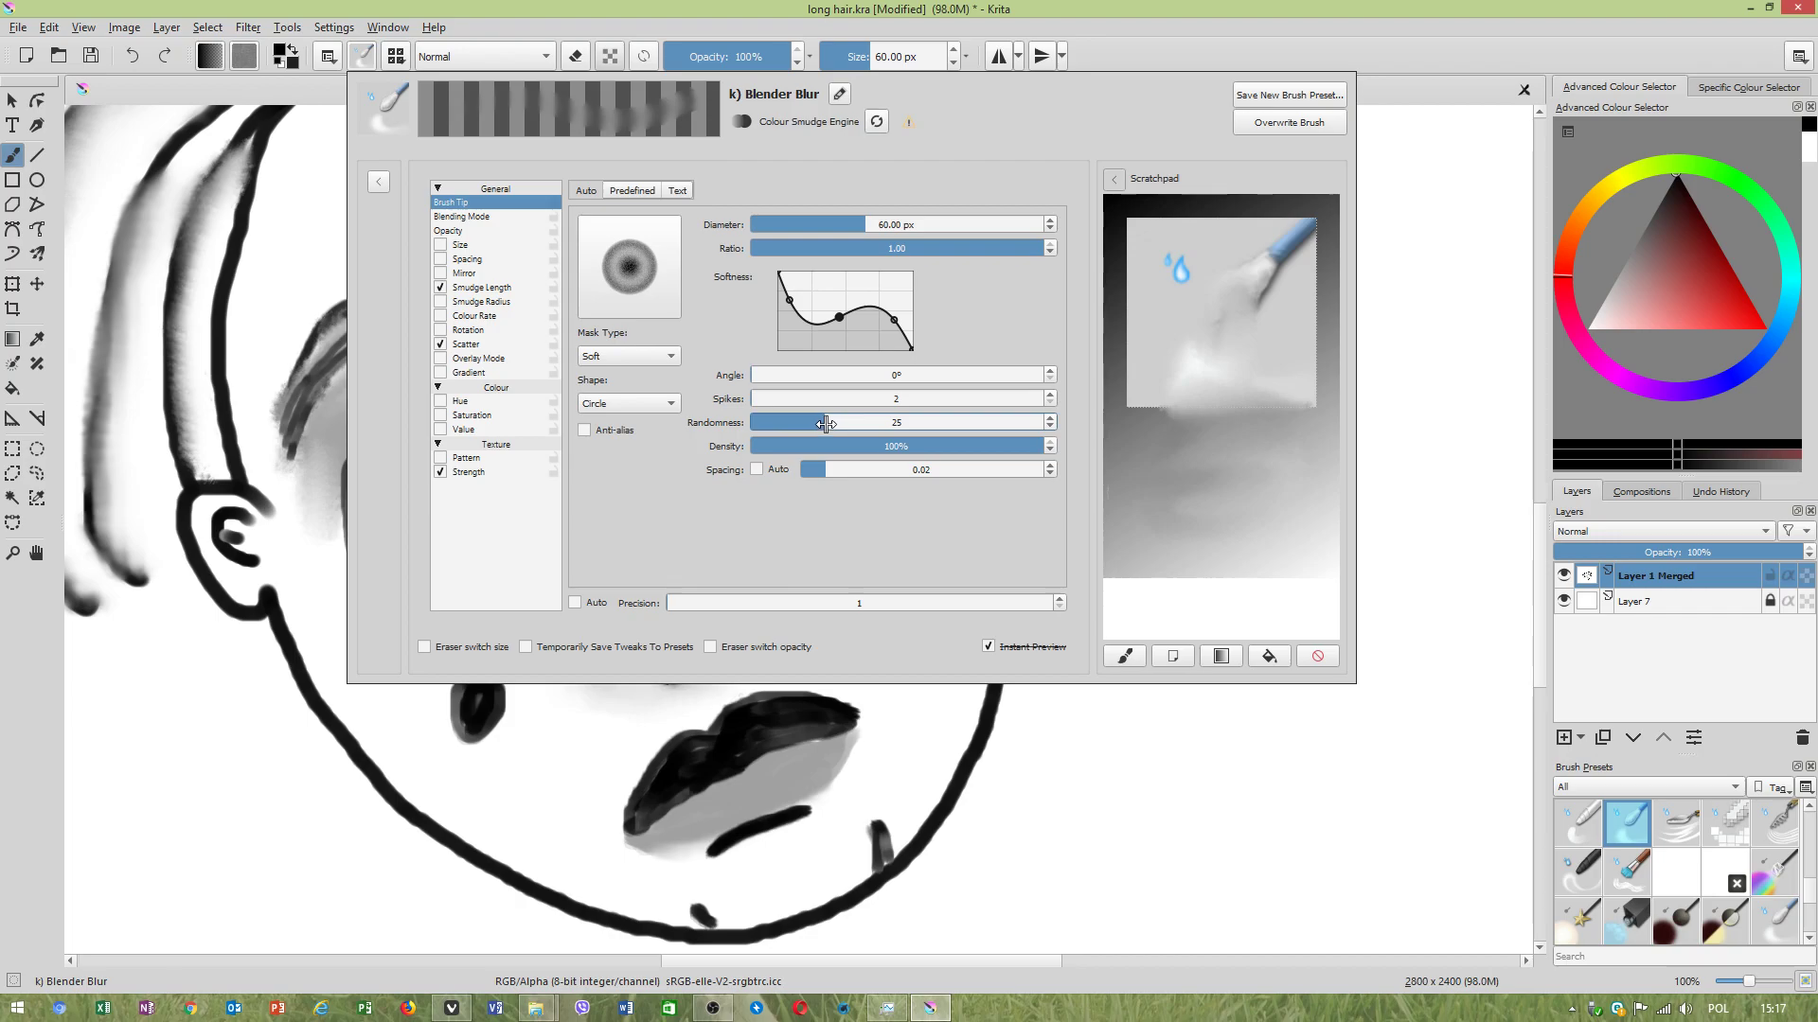
left_click(889, 712)
mouse_move(851, 579)
left_mouse_down()
mouse_move(905, 562)
mouse_move(888, 526)
mouse_move(832, 518)
mouse_move(812, 559)
mouse_move(918, 597)
mouse_move(872, 553)
mouse_move(846, 584)
mouse_move(795, 543)
mouse_move(902, 501)
left_mouse_up()
key("ctrl+z")
key("ctrl+z")
key("ctrl+z")
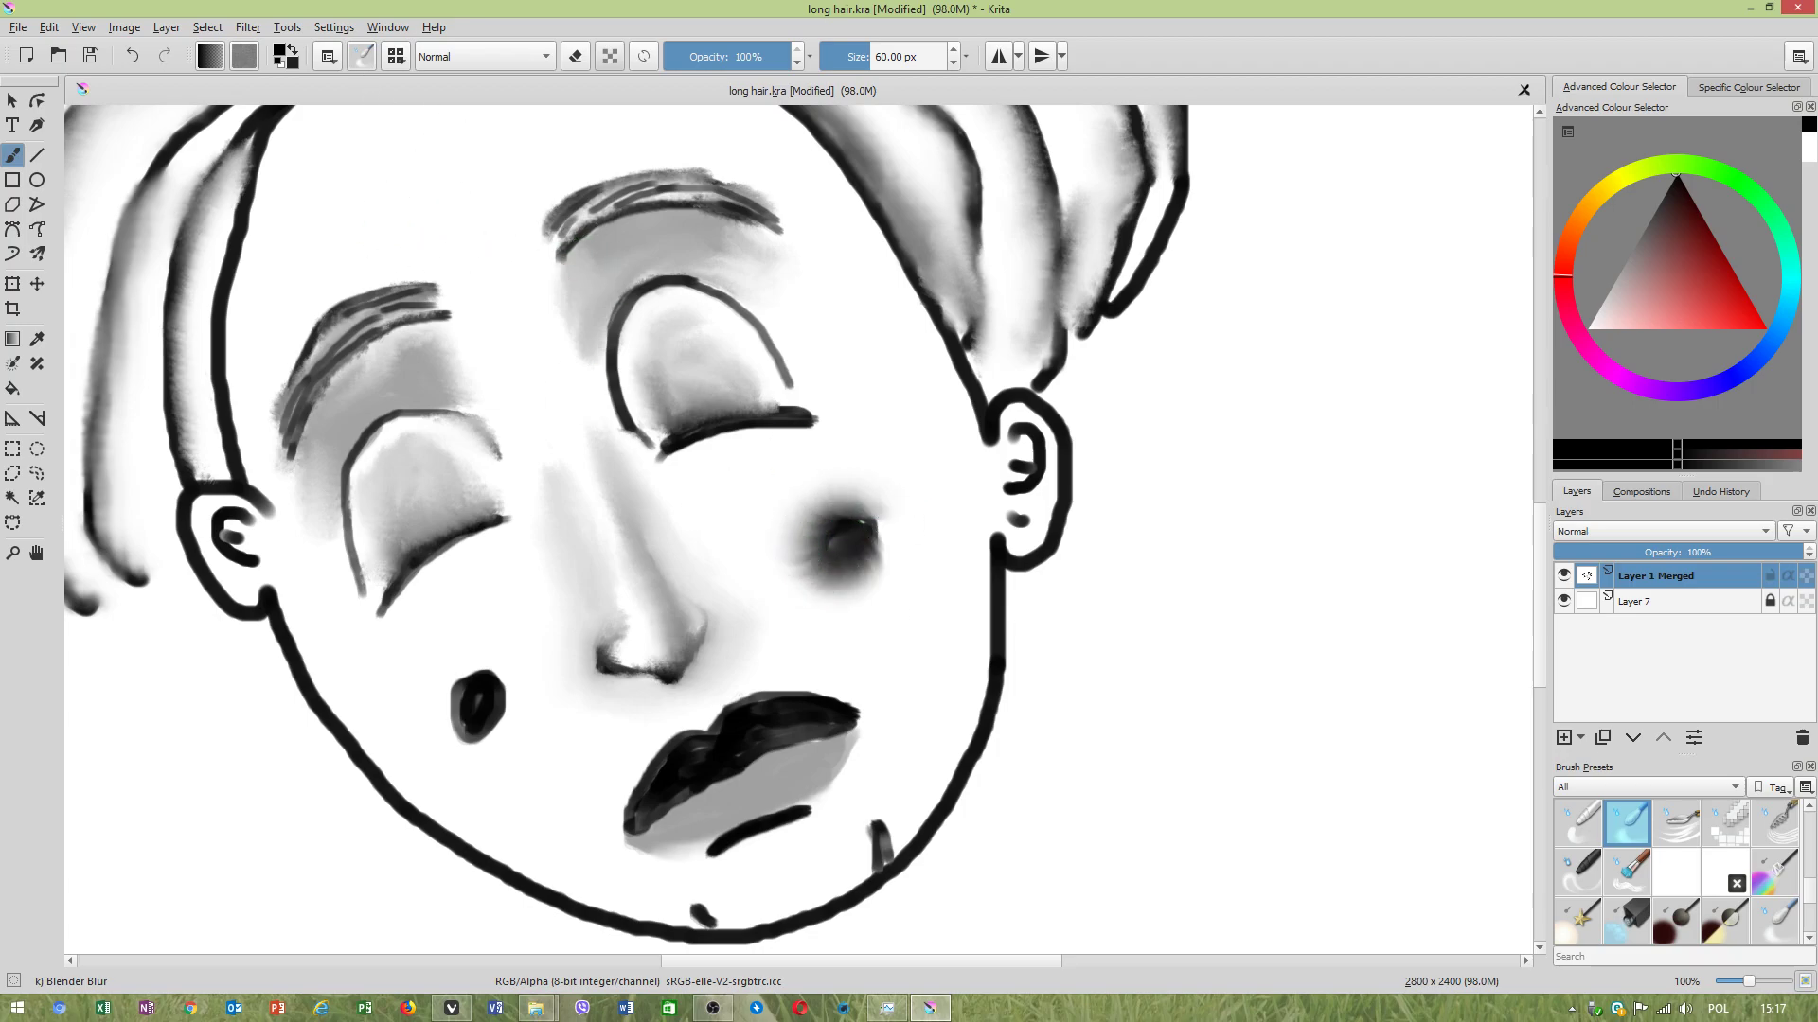
key("ctrl+z")
Lower the brush tip density to 59%, try blurring the same cheek spot again, and undo the stroke.
left_click(395, 57)
left_click(362, 56)
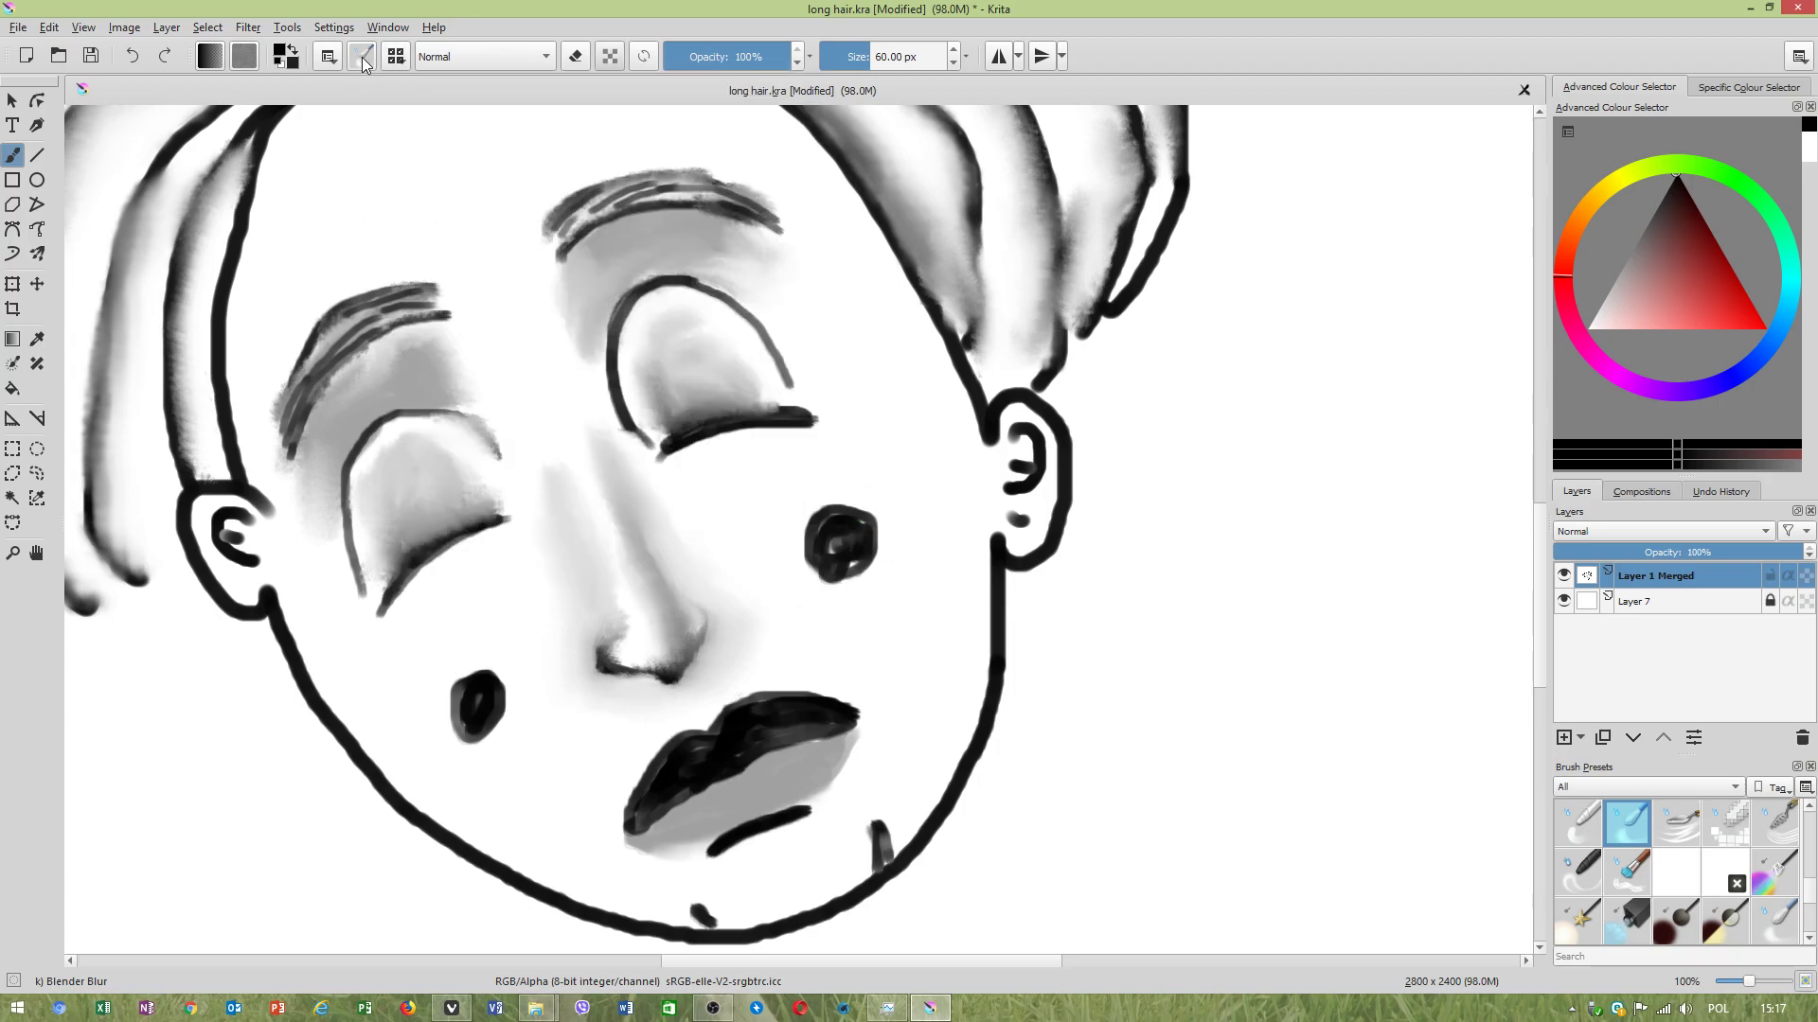
left_click_drag(822, 472, 816, 471)
left_click_drag(965, 439, 914, 446)
left_click(879, 706)
mouse_move(845, 577)
left_mouse_down()
mouse_move(799, 584)
mouse_move(815, 497)
mouse_move(870, 588)
mouse_move(824, 512)
mouse_move(865, 600)
mouse_move(786, 577)
mouse_move(821, 638)
left_mouse_up()
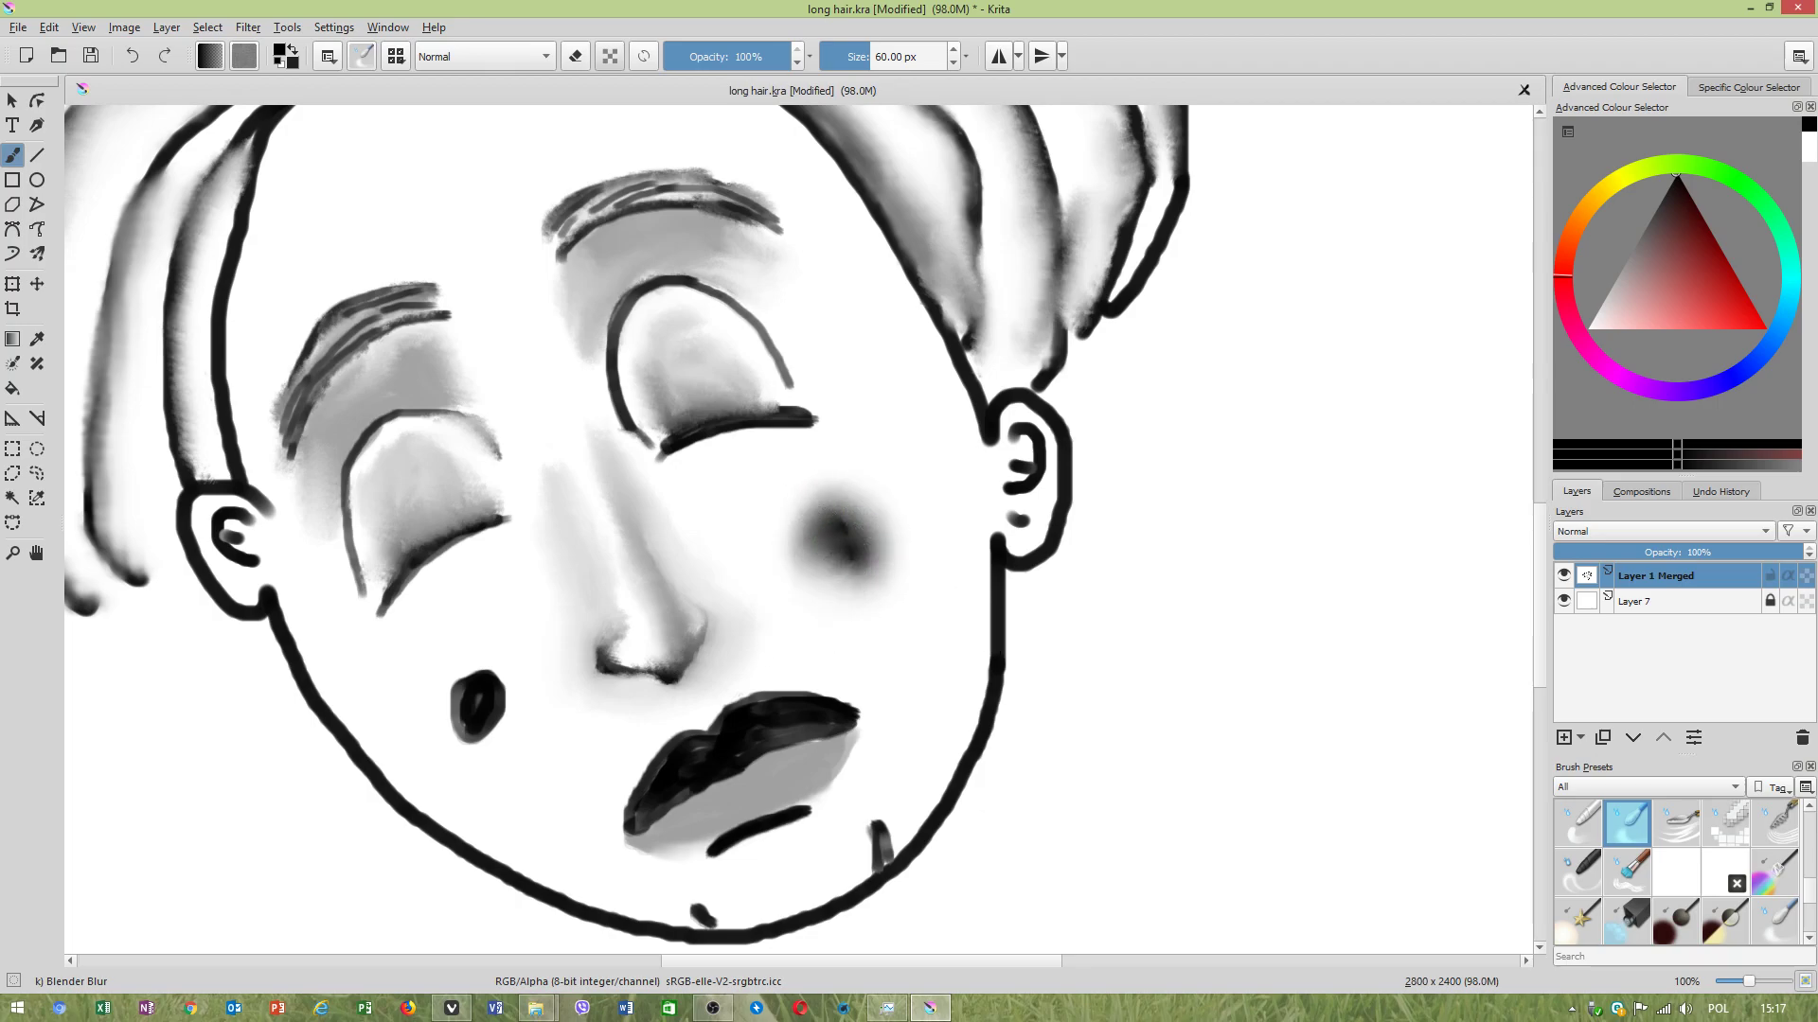
key("ctrl+z")
Switch Blender Blur to the predefined 3_texture tip at 33.86 px and blur the black spot on the cheek near the mouth's raised corner.
left_click(365, 59)
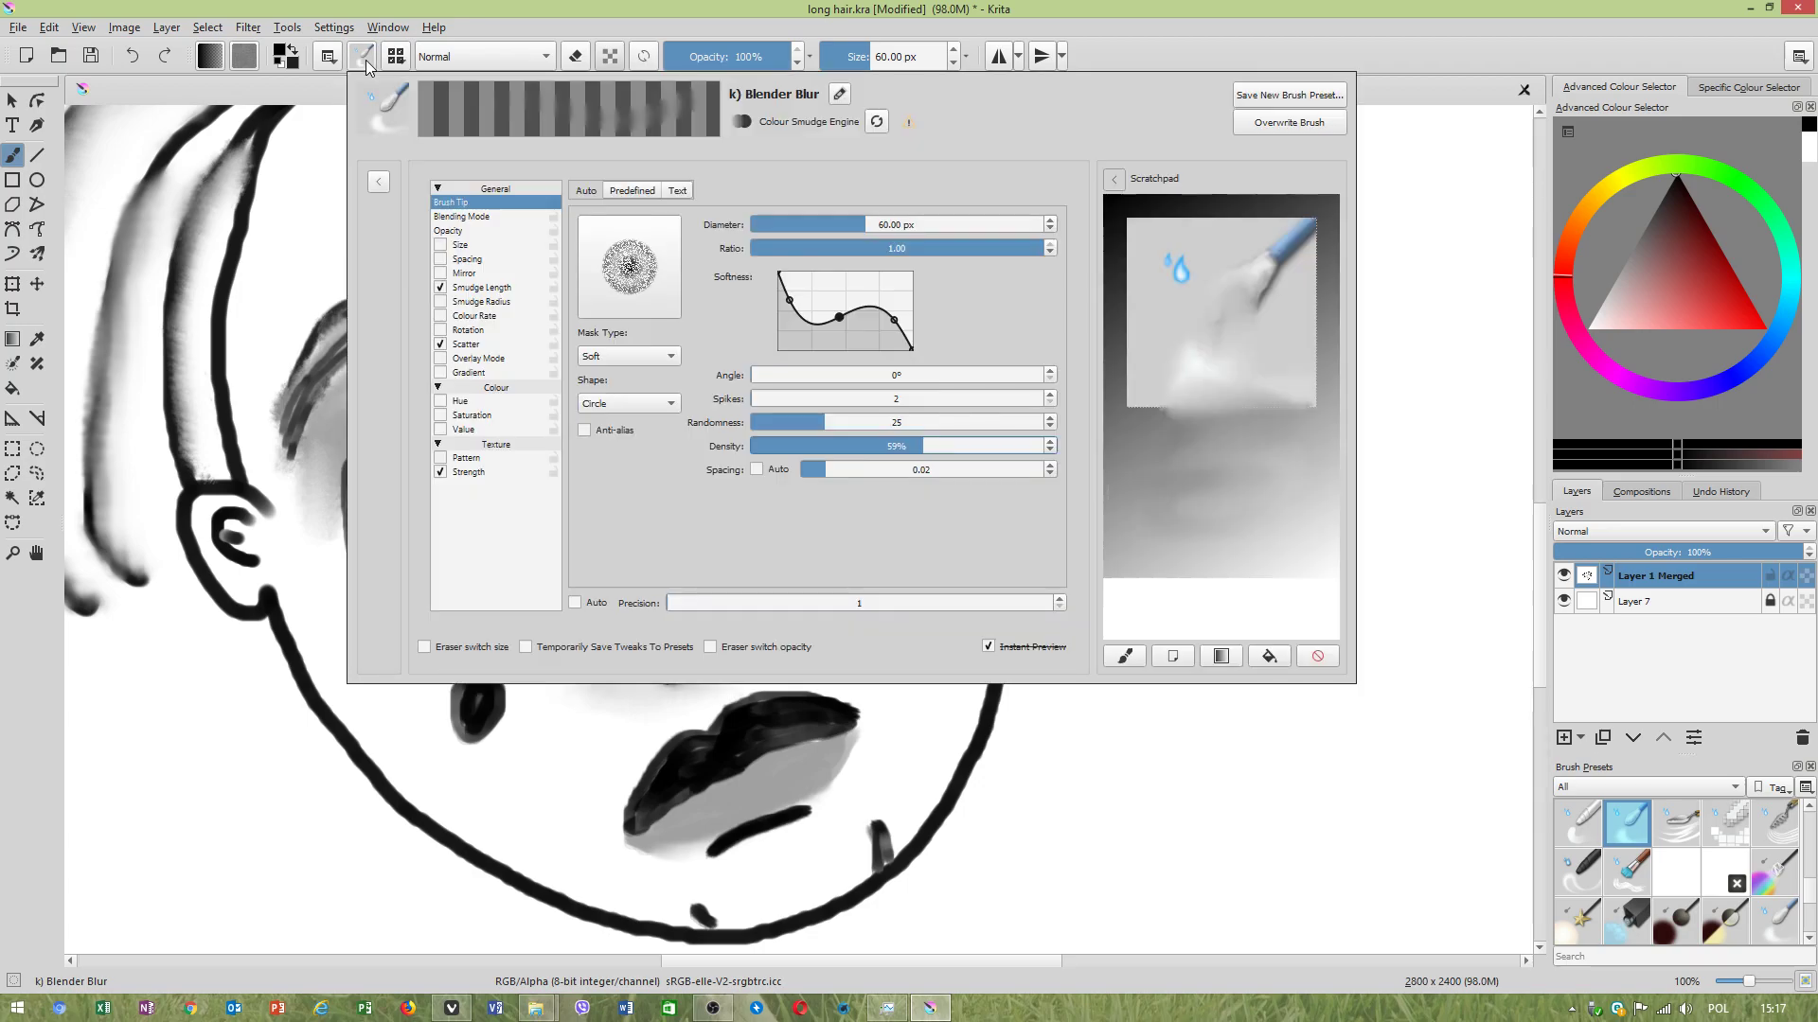
left_click(633, 191)
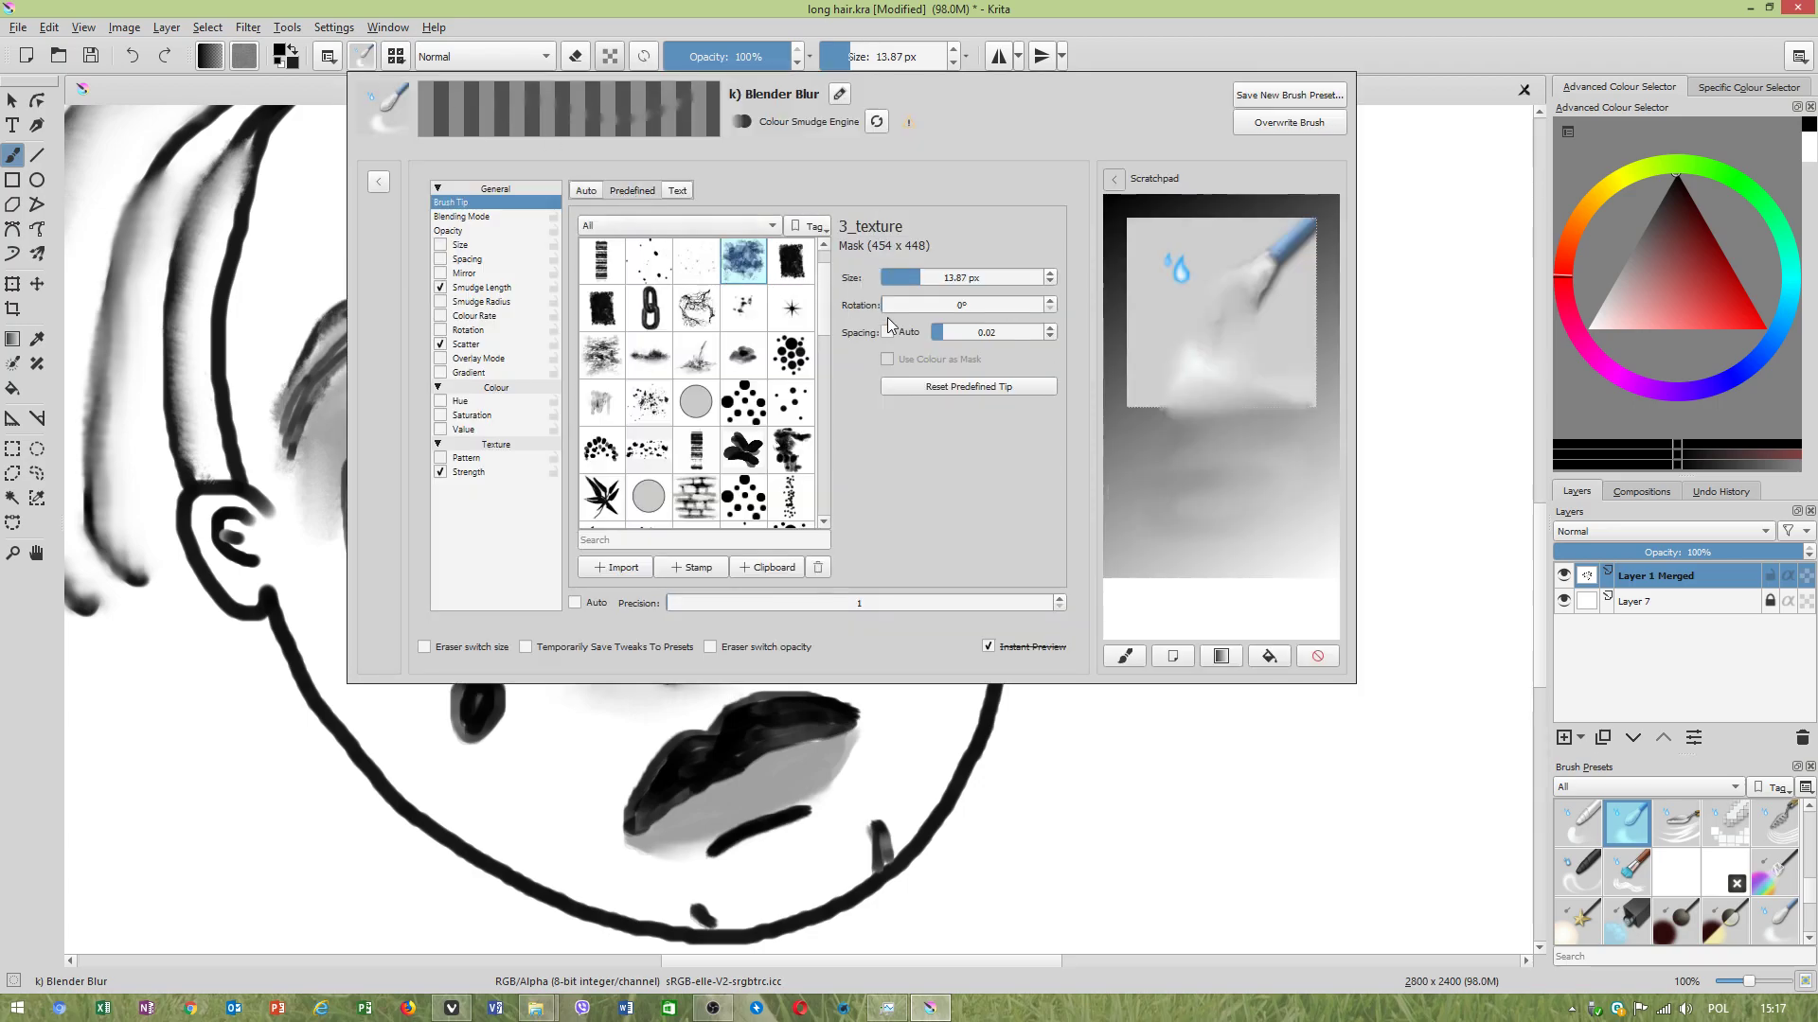
left_click(1390, 405)
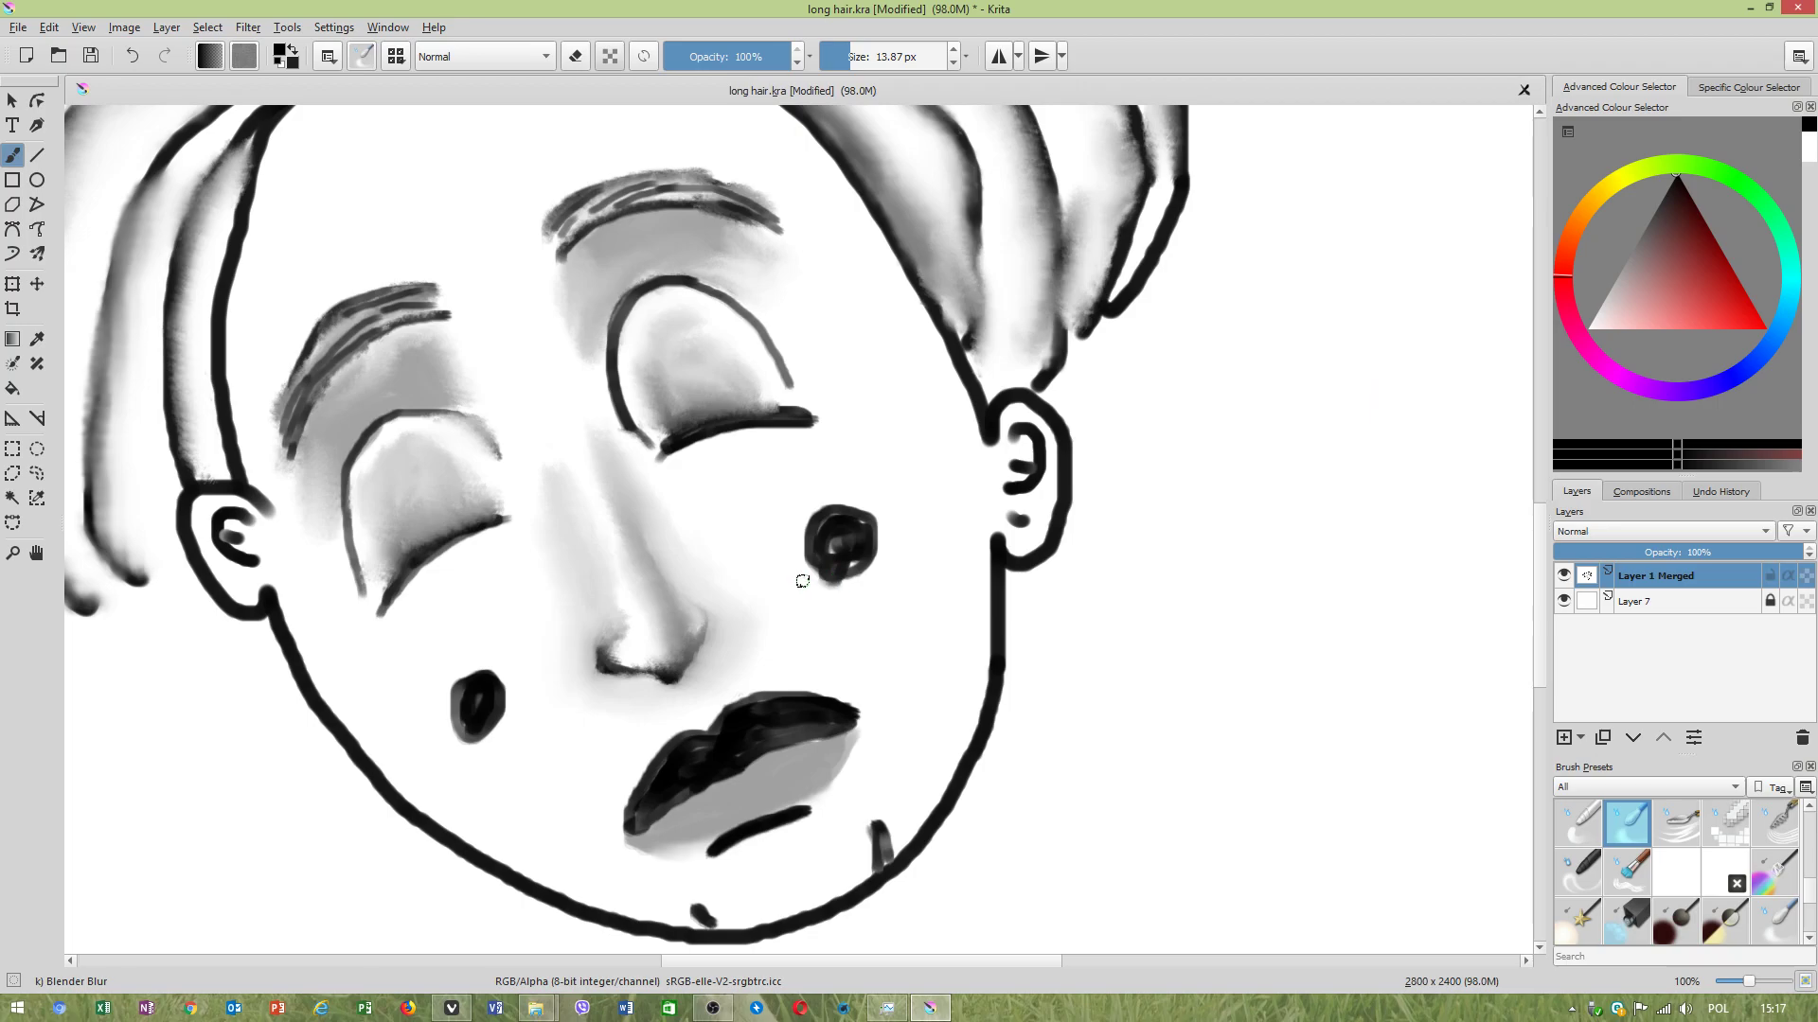
left_click(365, 59)
left_click_drag(916, 281, 932, 276)
left_click(1151, 735)
mouse_move(869, 545)
left_mouse_down()
mouse_move(839, 583)
mouse_move(790, 560)
mouse_move(849, 600)
mouse_move(849, 656)
mouse_move(859, 575)
mouse_move(819, 636)
mouse_move(826, 568)
mouse_move(777, 598)
mouse_move(822, 556)
mouse_move(760, 544)
mouse_move(833, 548)
mouse_move(787, 456)
mouse_move(829, 529)
mouse_move(840, 467)
mouse_move(849, 511)
mouse_move(914, 484)
mouse_move(866, 530)
mouse_move(909, 574)
mouse_move(864, 559)
left_mouse_up()
Set the brush size to 58.81 px and blend the black spots on both cheeks outward into wide soft shading.
right_click(1127, 521)
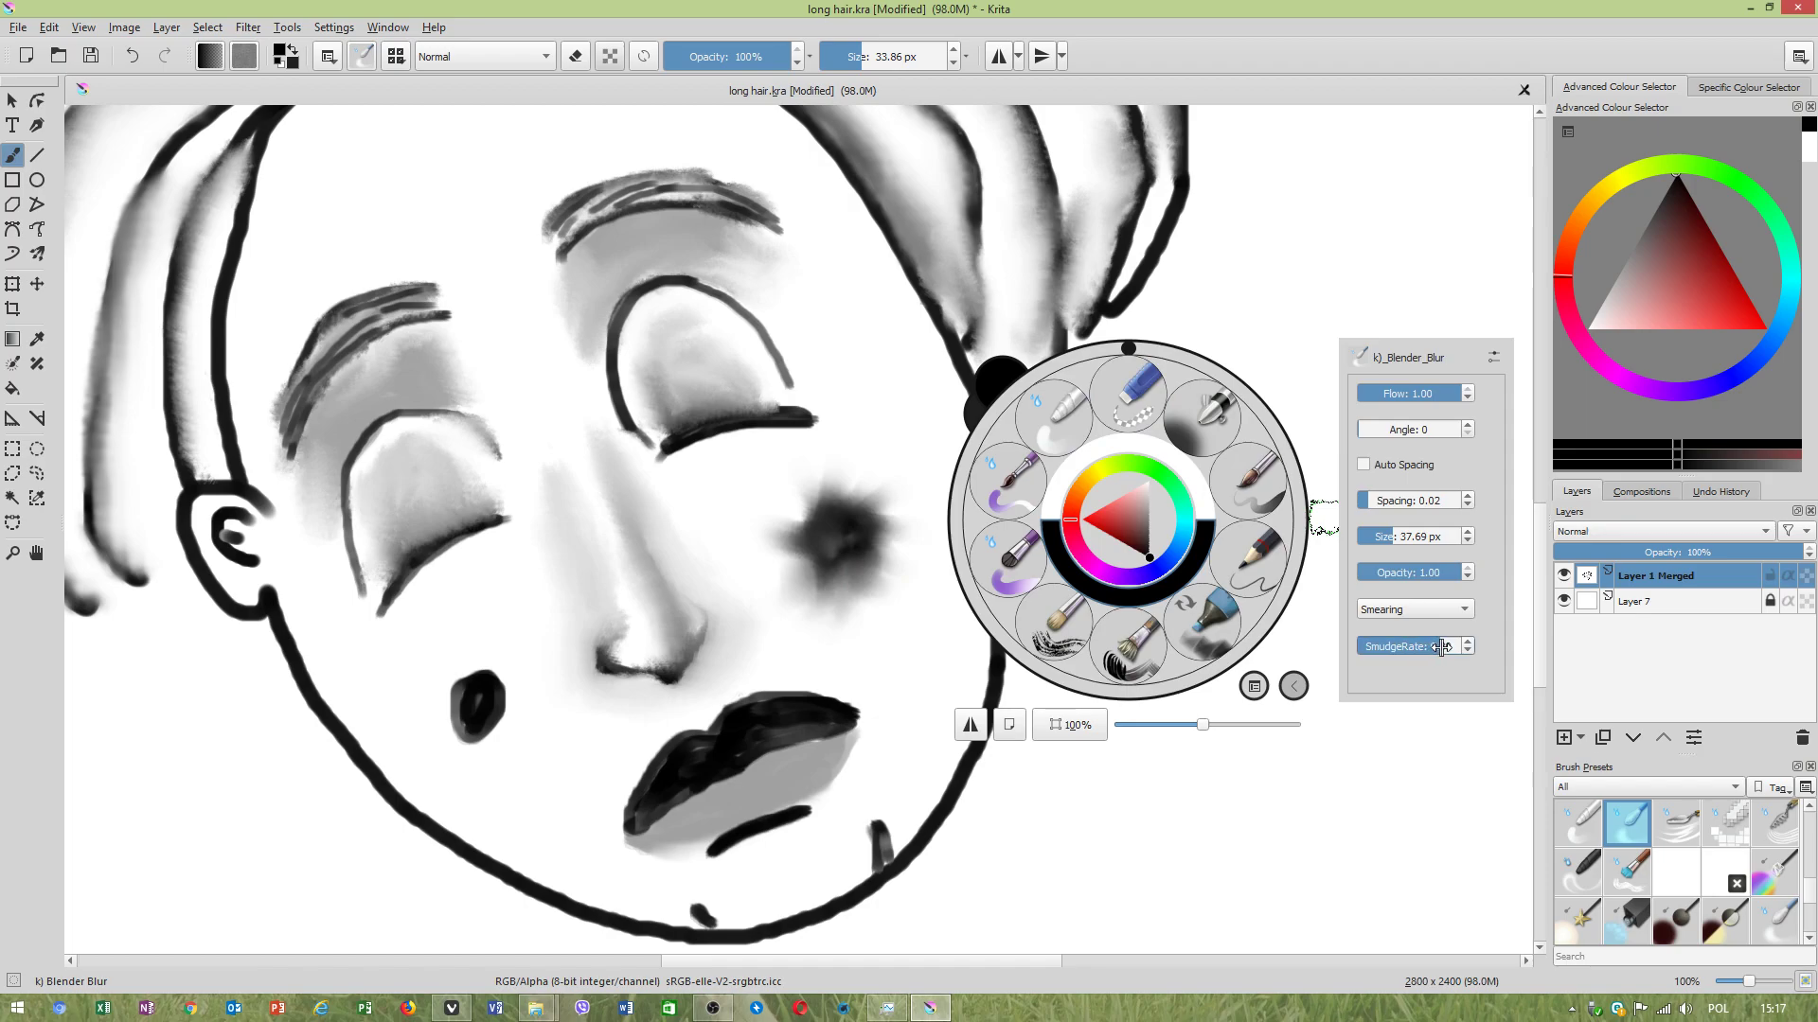
left_click_drag(1390, 538, 1422, 537)
left_click(1282, 847)
mouse_move(869, 610)
left_mouse_down()
mouse_move(823, 620)
mouse_move(801, 600)
mouse_move(899, 617)
mouse_move(844, 612)
mouse_move(892, 561)
mouse_move(891, 501)
mouse_move(847, 478)
mouse_move(789, 505)
mouse_move(770, 544)
mouse_move(794, 612)
mouse_move(821, 577)
mouse_move(819, 626)
mouse_move(783, 601)
mouse_move(932, 628)
mouse_move(881, 623)
mouse_move(923, 542)
mouse_move(872, 476)
mouse_move(807, 481)
mouse_move(766, 522)
mouse_move(768, 560)
mouse_move(798, 561)
mouse_move(788, 576)
mouse_move(796, 501)
mouse_move(875, 510)
mouse_move(884, 564)
mouse_move(829, 606)
mouse_move(790, 577)
mouse_move(829, 660)
mouse_move(766, 610)
mouse_move(884, 660)
mouse_move(937, 550)
mouse_move(901, 467)
mouse_move(851, 585)
mouse_move(778, 596)
mouse_move(828, 617)
mouse_move(762, 539)
mouse_move(761, 555)
mouse_move(809, 467)
mouse_move(861, 454)
mouse_move(918, 477)
mouse_move(932, 534)
mouse_move(872, 541)
mouse_move(898, 512)
mouse_move(898, 593)
mouse_move(884, 566)
mouse_move(842, 599)
mouse_move(825, 576)
mouse_move(847, 573)
mouse_move(780, 550)
mouse_move(789, 520)
mouse_move(815, 535)
mouse_move(869, 469)
mouse_move(870, 500)
mouse_move(908, 487)
mouse_move(807, 517)
mouse_move(779, 566)
mouse_move(818, 629)
mouse_move(884, 656)
mouse_move(933, 502)
mouse_move(883, 447)
left_mouse_up()
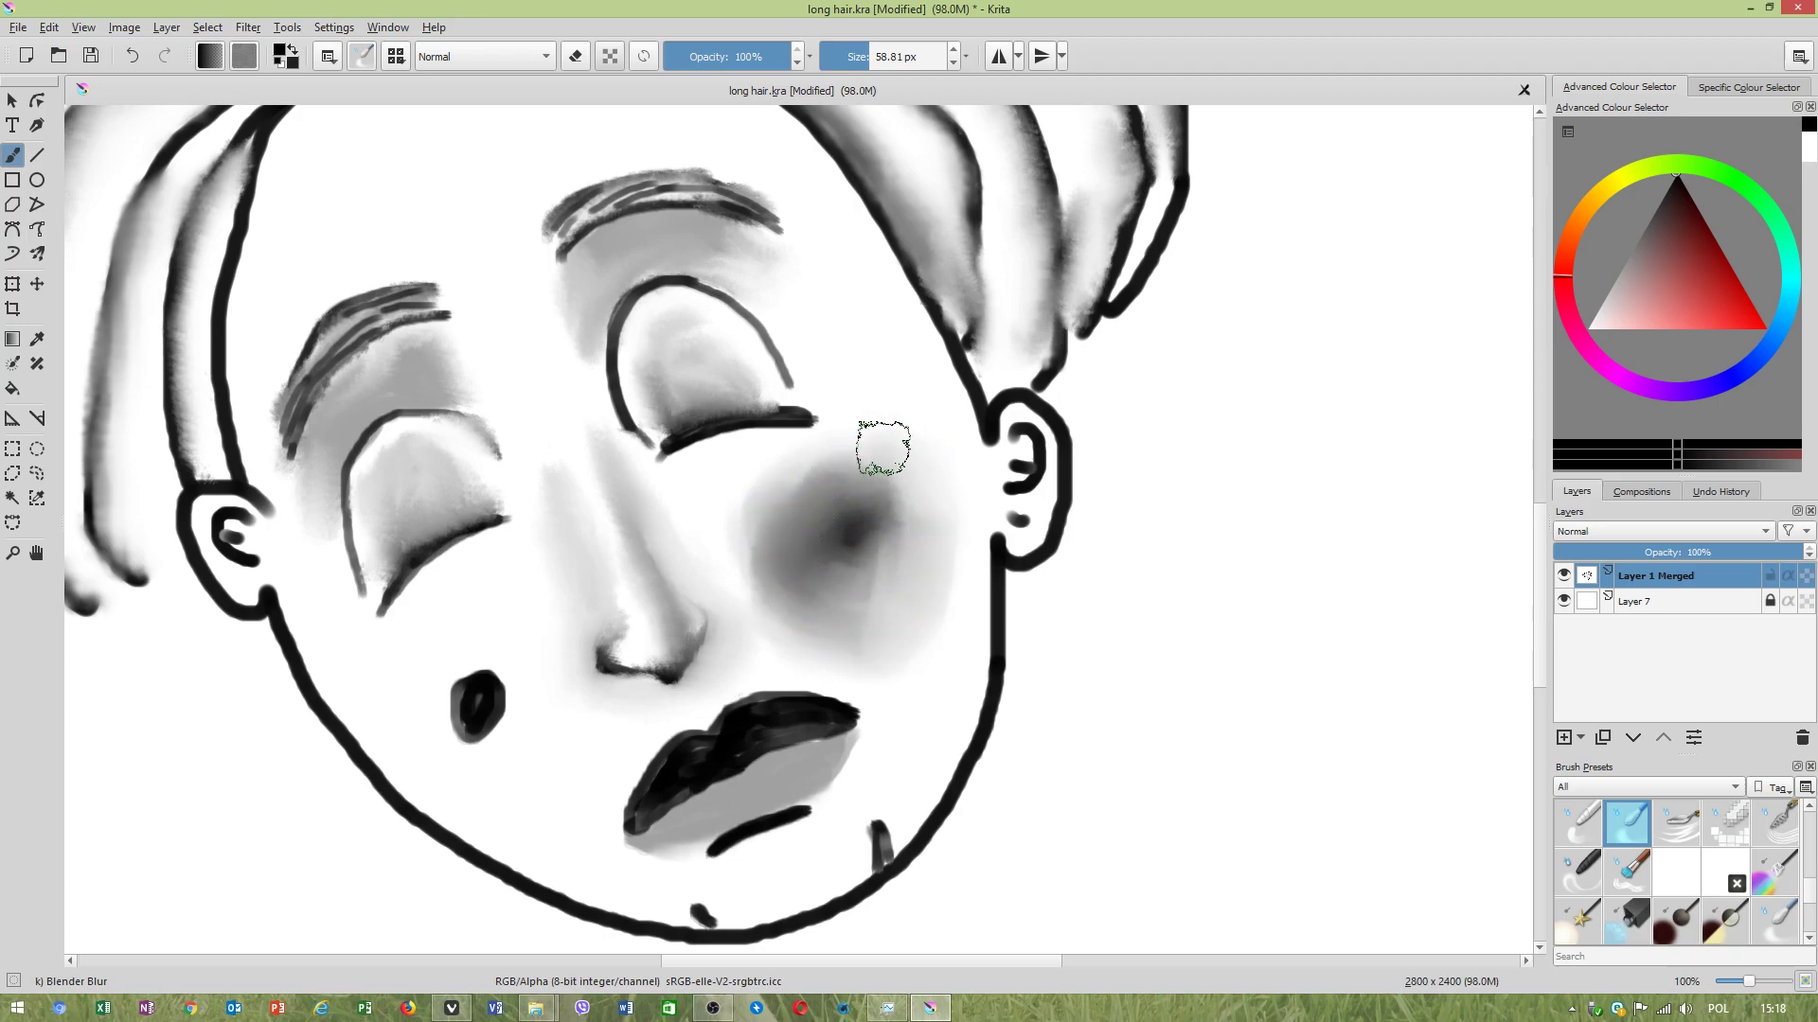
mouse_move(548, 690)
left_mouse_down()
mouse_move(490, 704)
mouse_move(532, 720)
mouse_move(486, 724)
mouse_move(530, 765)
mouse_move(481, 743)
mouse_move(478, 793)
mouse_move(425, 706)
mouse_move(468, 695)
mouse_move(467, 628)
mouse_move(478, 674)
mouse_move(522, 616)
mouse_move(496, 697)
mouse_move(532, 688)
mouse_move(560, 708)
mouse_move(518, 766)
mouse_move(524, 807)
mouse_move(500, 768)
mouse_move(510, 803)
mouse_move(549, 720)
mouse_move(543, 808)
mouse_move(516, 774)
mouse_move(547, 768)
mouse_move(548, 698)
mouse_move(566, 717)
mouse_move(572, 775)
mouse_move(552, 757)
mouse_move(547, 791)
mouse_move(549, 650)
mouse_move(504, 609)
mouse_move(503, 640)
mouse_move(433, 642)
mouse_move(435, 675)
mouse_move(406, 696)
mouse_move(416, 767)
mouse_move(458, 759)
mouse_move(461, 780)
mouse_move(531, 819)
mouse_move(434, 768)
mouse_move(483, 798)
mouse_move(453, 817)
mouse_move(401, 763)
mouse_move(413, 785)
mouse_move(544, 824)
left_mouse_up()
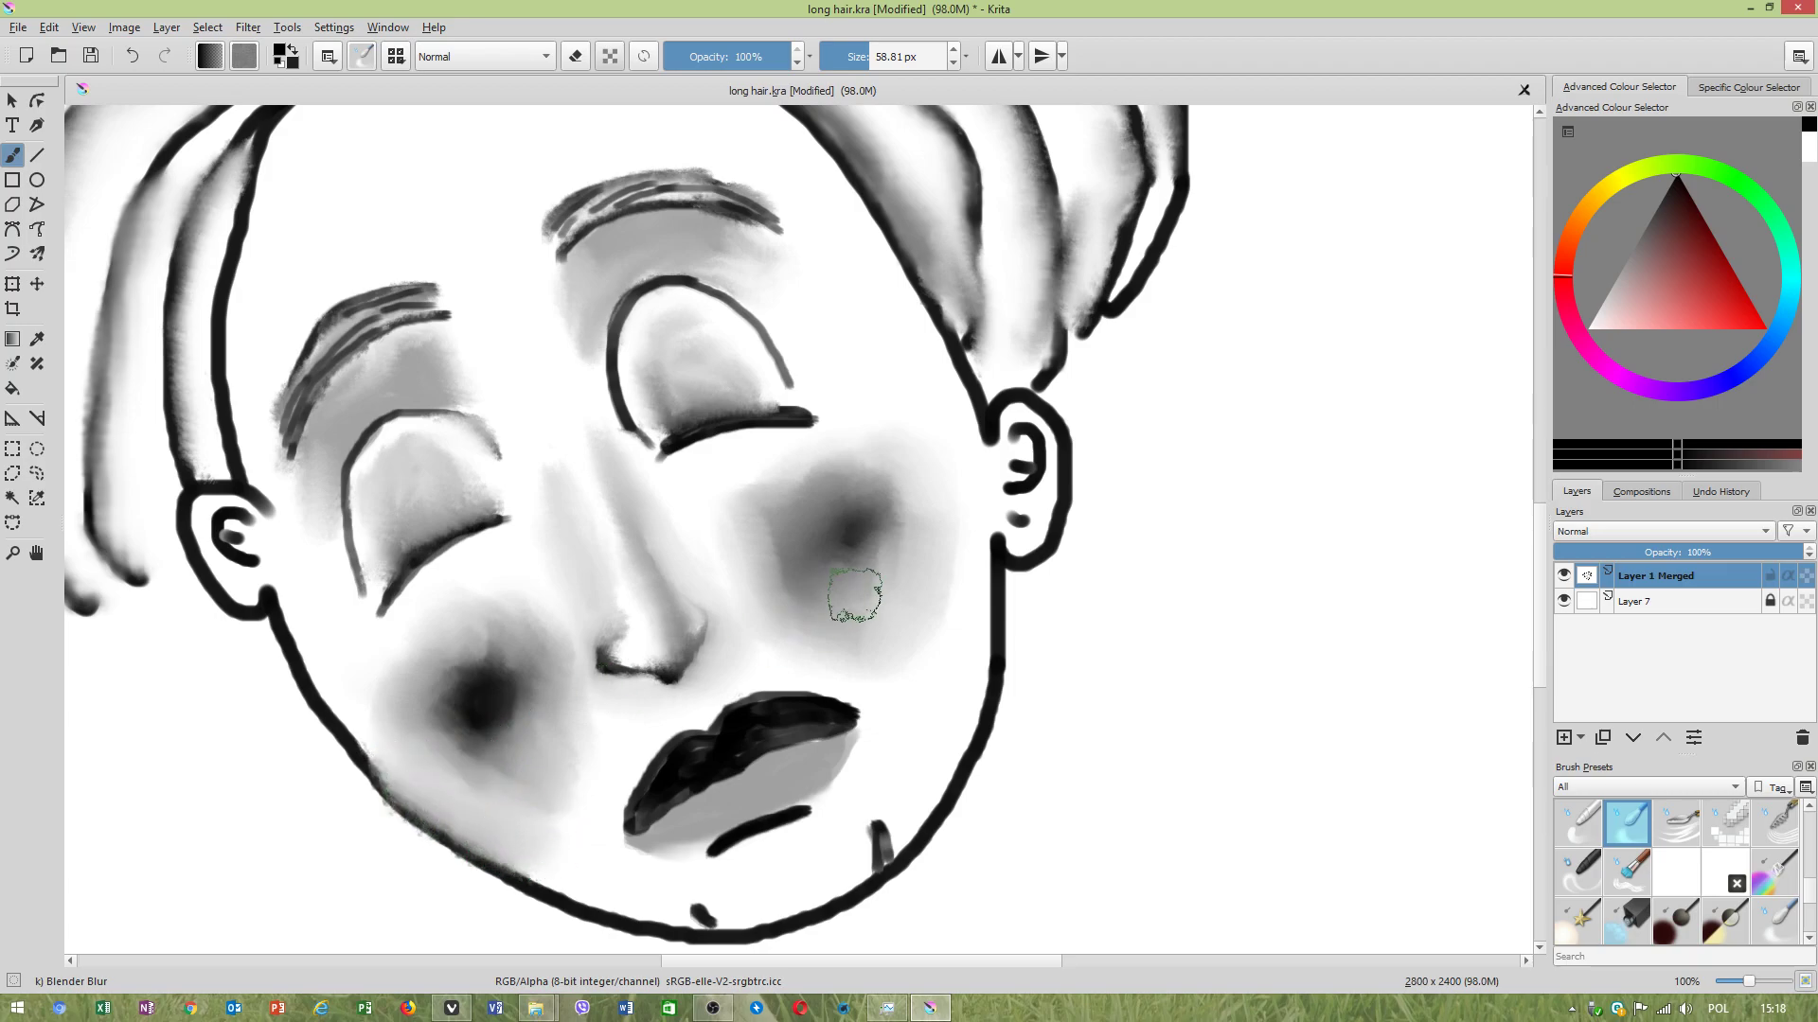
Smudge the face outline inward from below the ear to the short chin stroke, forming soft jaw shading.
left_click_drag(957, 609, 962, 669)
mouse_move(938, 753)
left_mouse_down()
mouse_move(945, 739)
mouse_move(895, 809)
left_mouse_up()
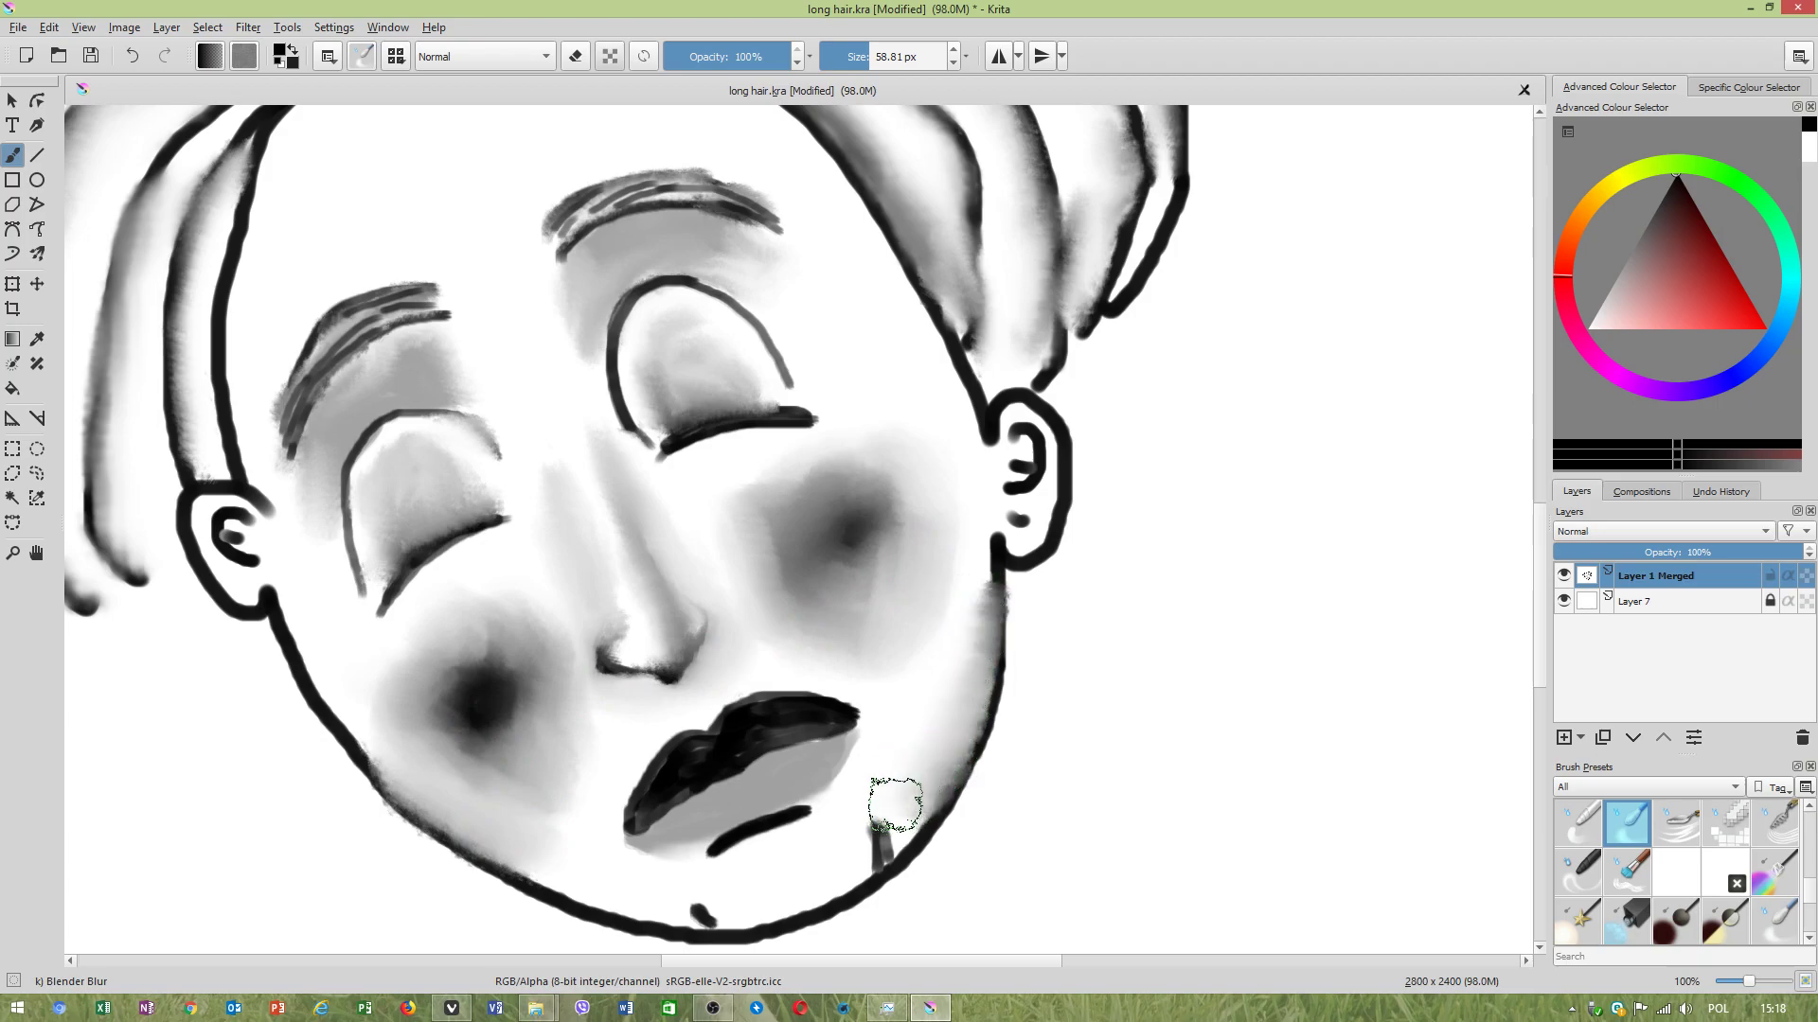
mouse_move(978, 650)
left_mouse_down()
mouse_move(970, 545)
mouse_move(981, 581)
mouse_move(977, 567)
mouse_move(941, 618)
mouse_move(957, 608)
mouse_move(940, 736)
mouse_move(891, 834)
mouse_move(915, 781)
mouse_move(827, 803)
left_mouse_up()
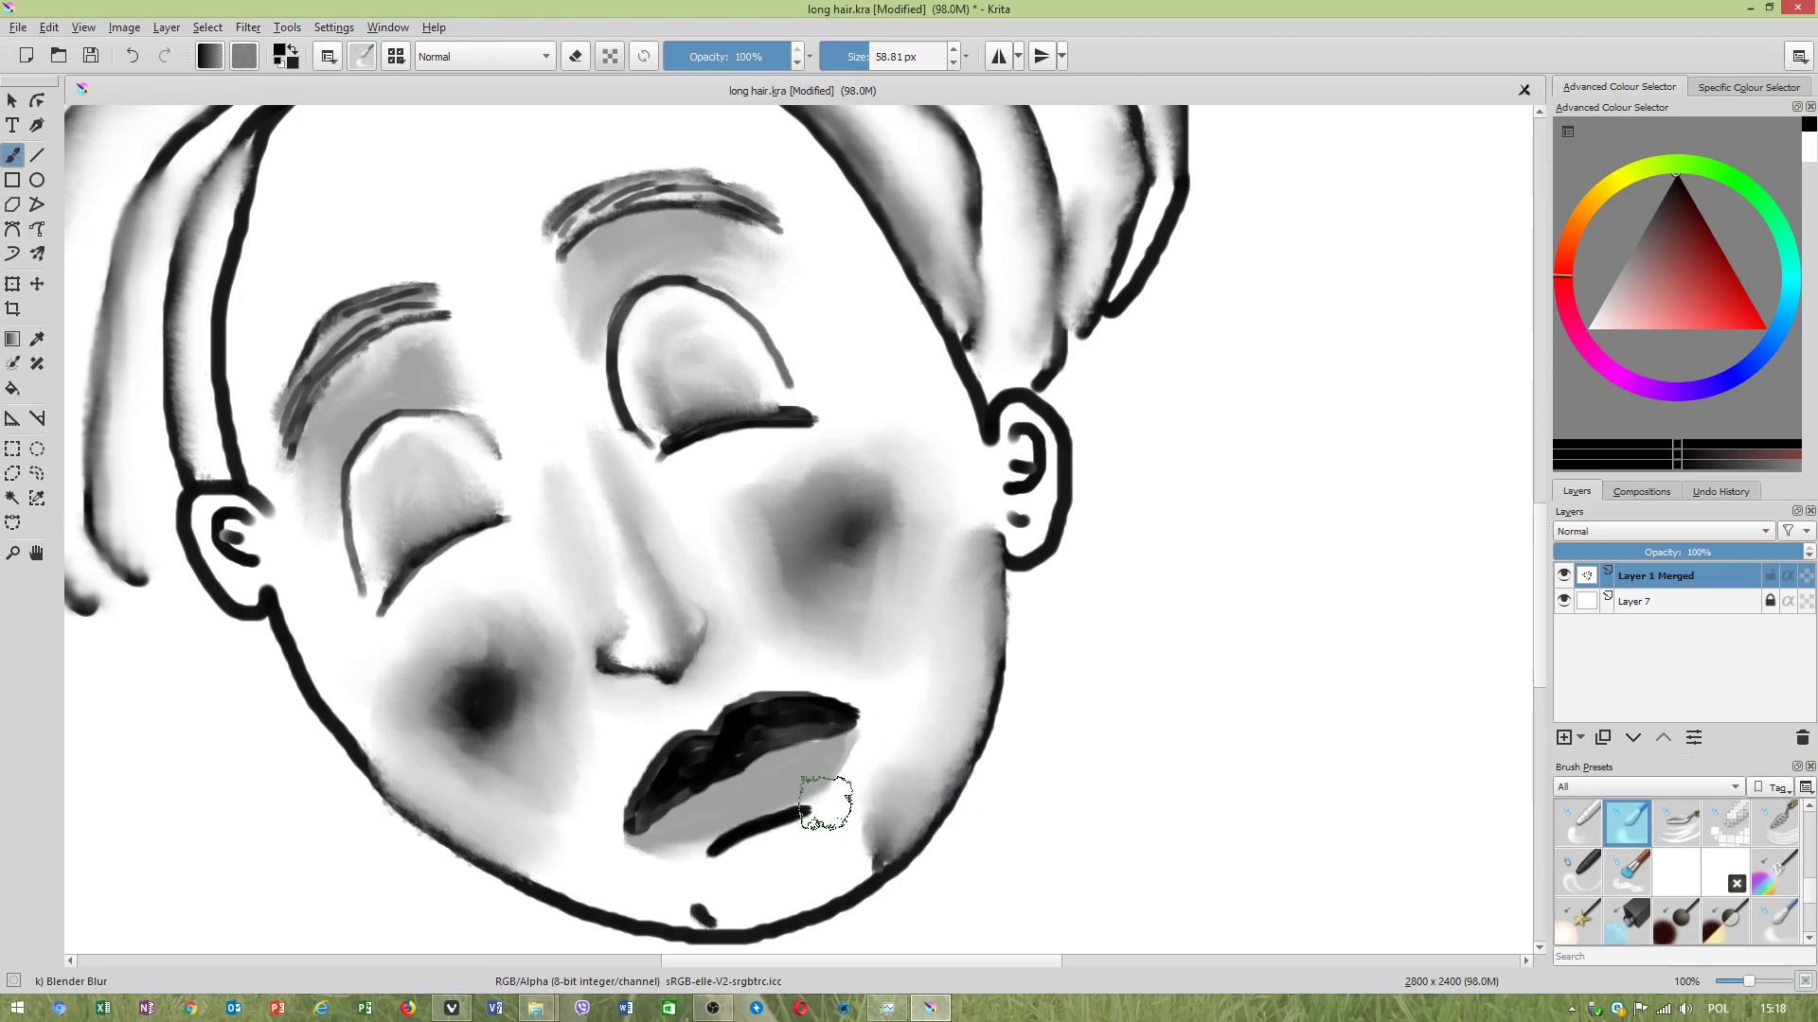
Set the brush size to 28.52 px and blend the black stroke under the lower lip and the small mark on the chin.
right_click(1217, 605)
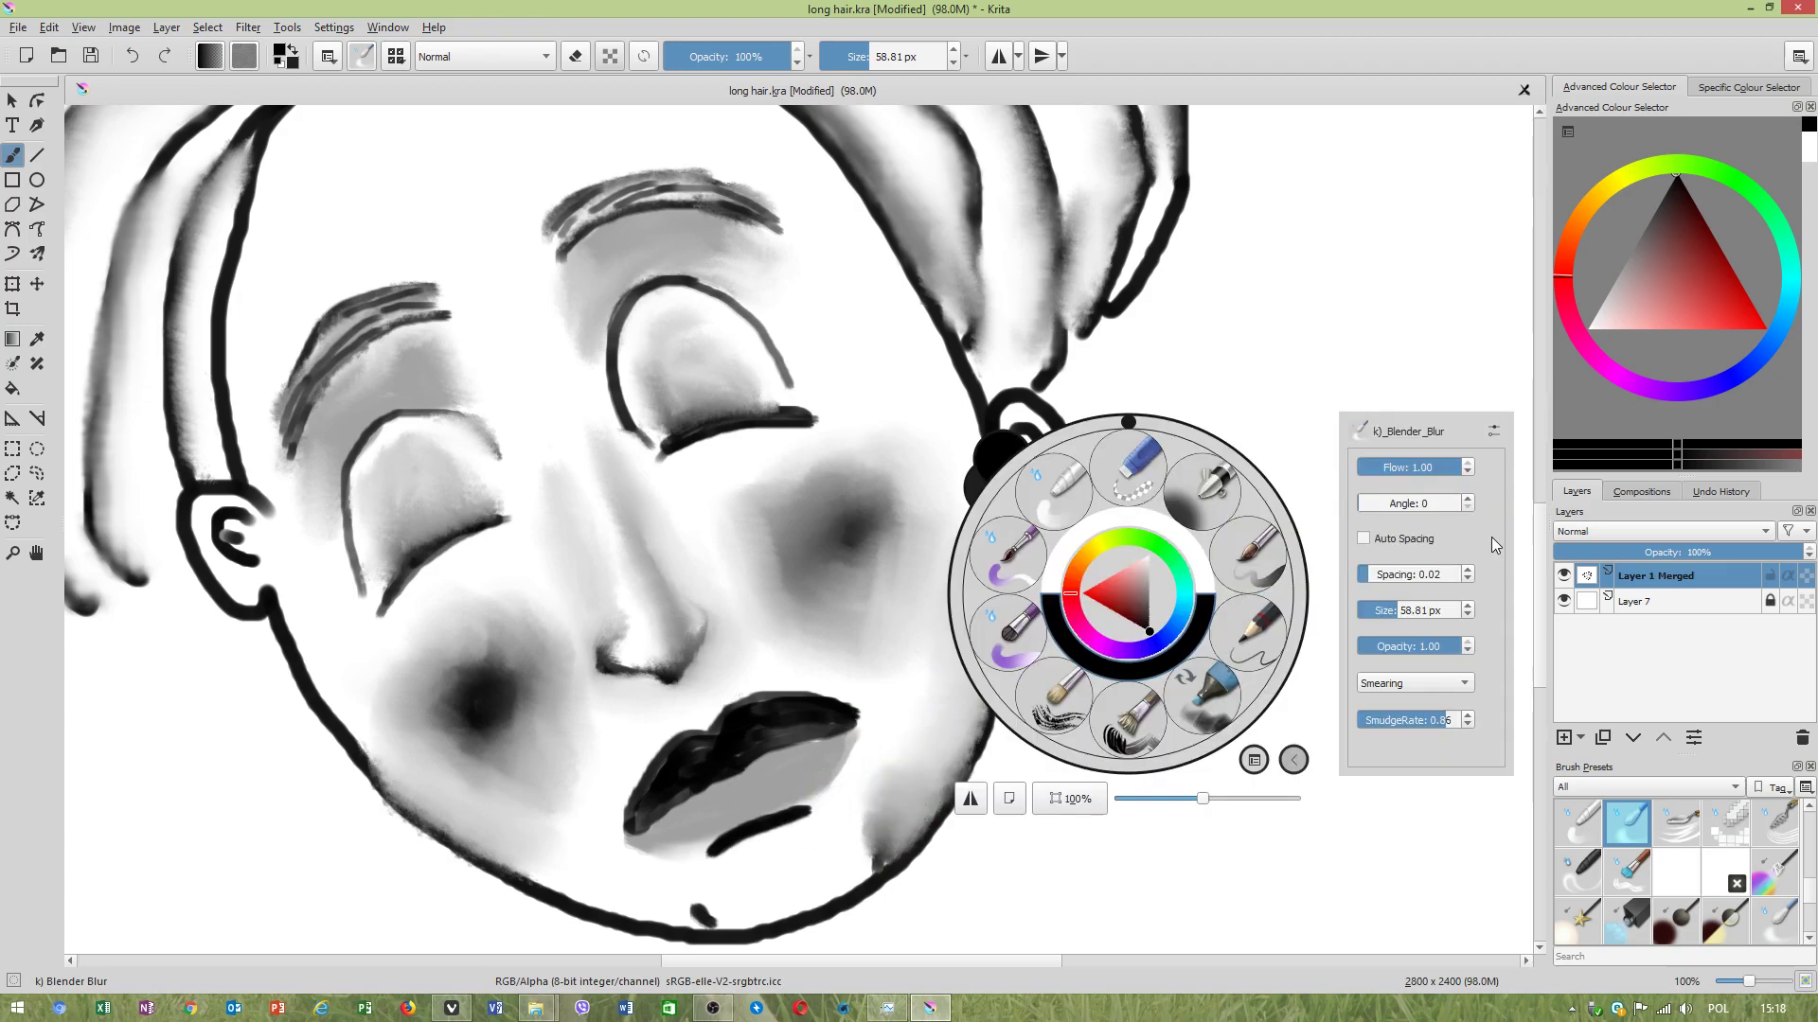
left_click_drag(1397, 610, 1390, 611)
left_click(870, 804)
mouse_move(795, 820)
left_mouse_down()
mouse_move(835, 809)
mouse_move(704, 858)
mouse_move(793, 812)
left_mouse_up()
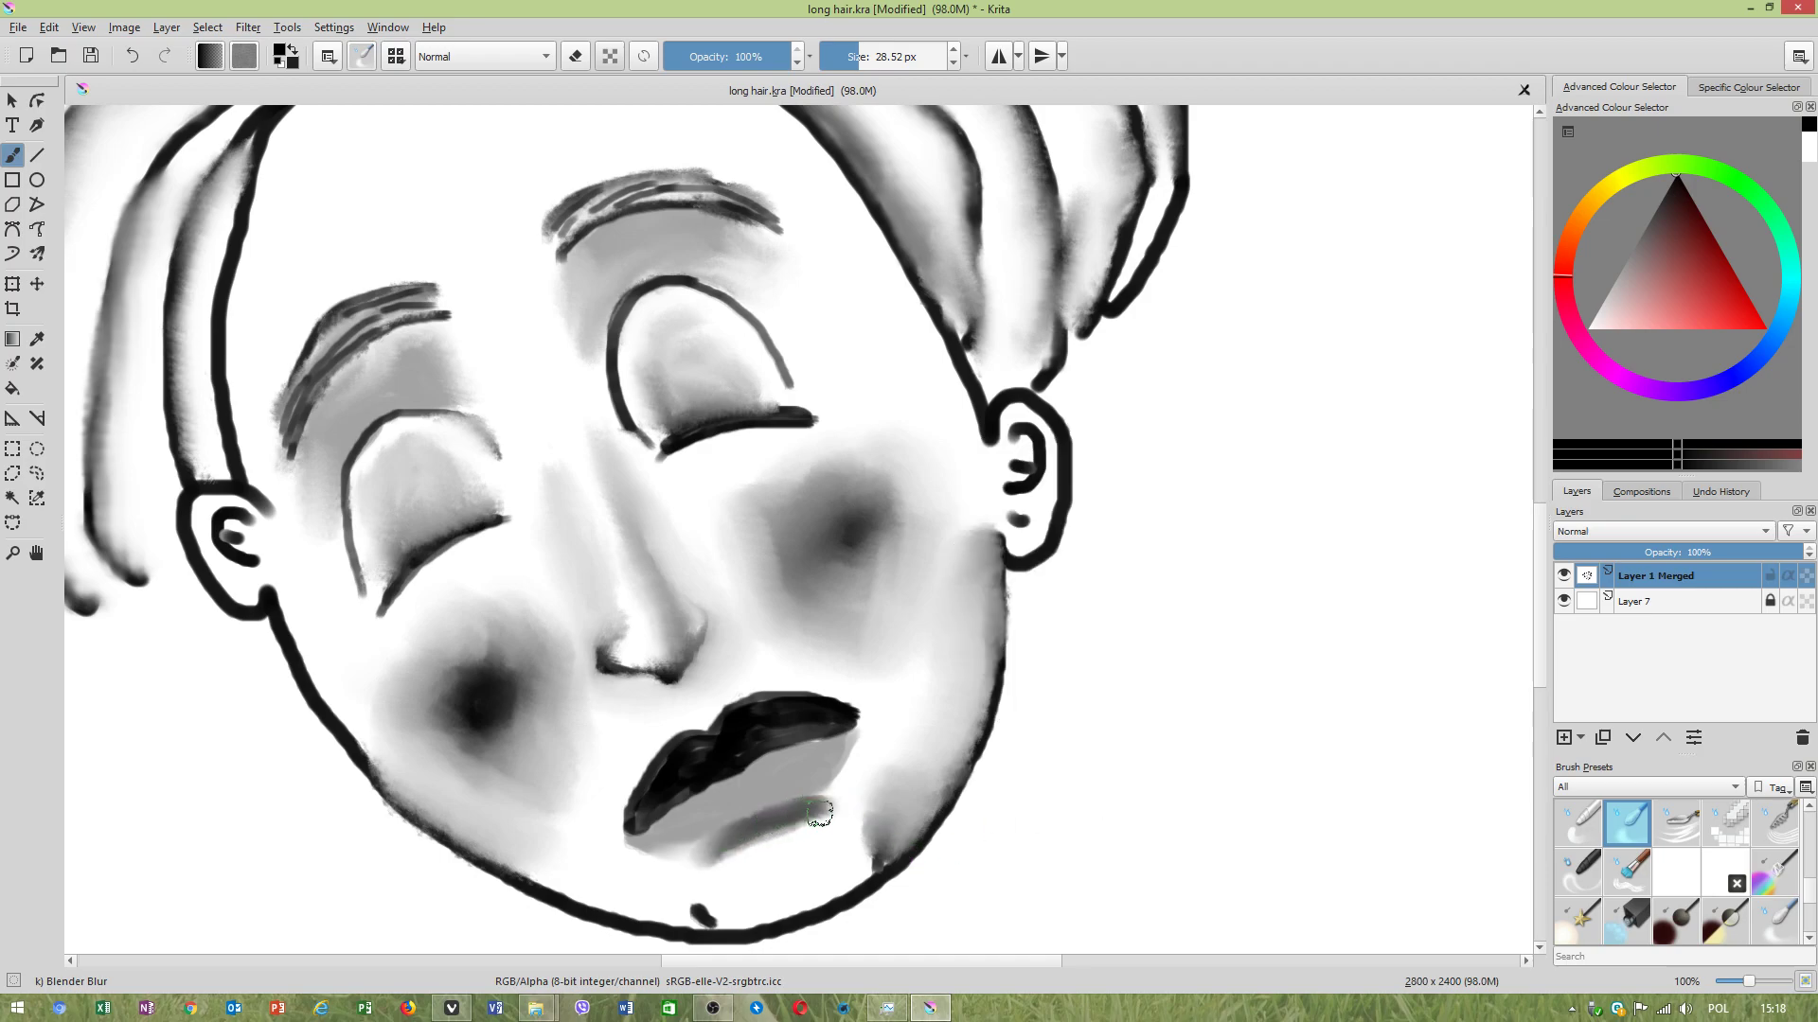
mouse_move(878, 824)
left_mouse_down()
mouse_move(823, 820)
mouse_move(692, 870)
mouse_move(819, 850)
mouse_move(767, 846)
mouse_move(831, 829)
mouse_move(759, 853)
mouse_move(820, 820)
left_mouse_up()
key("ctrl+z")
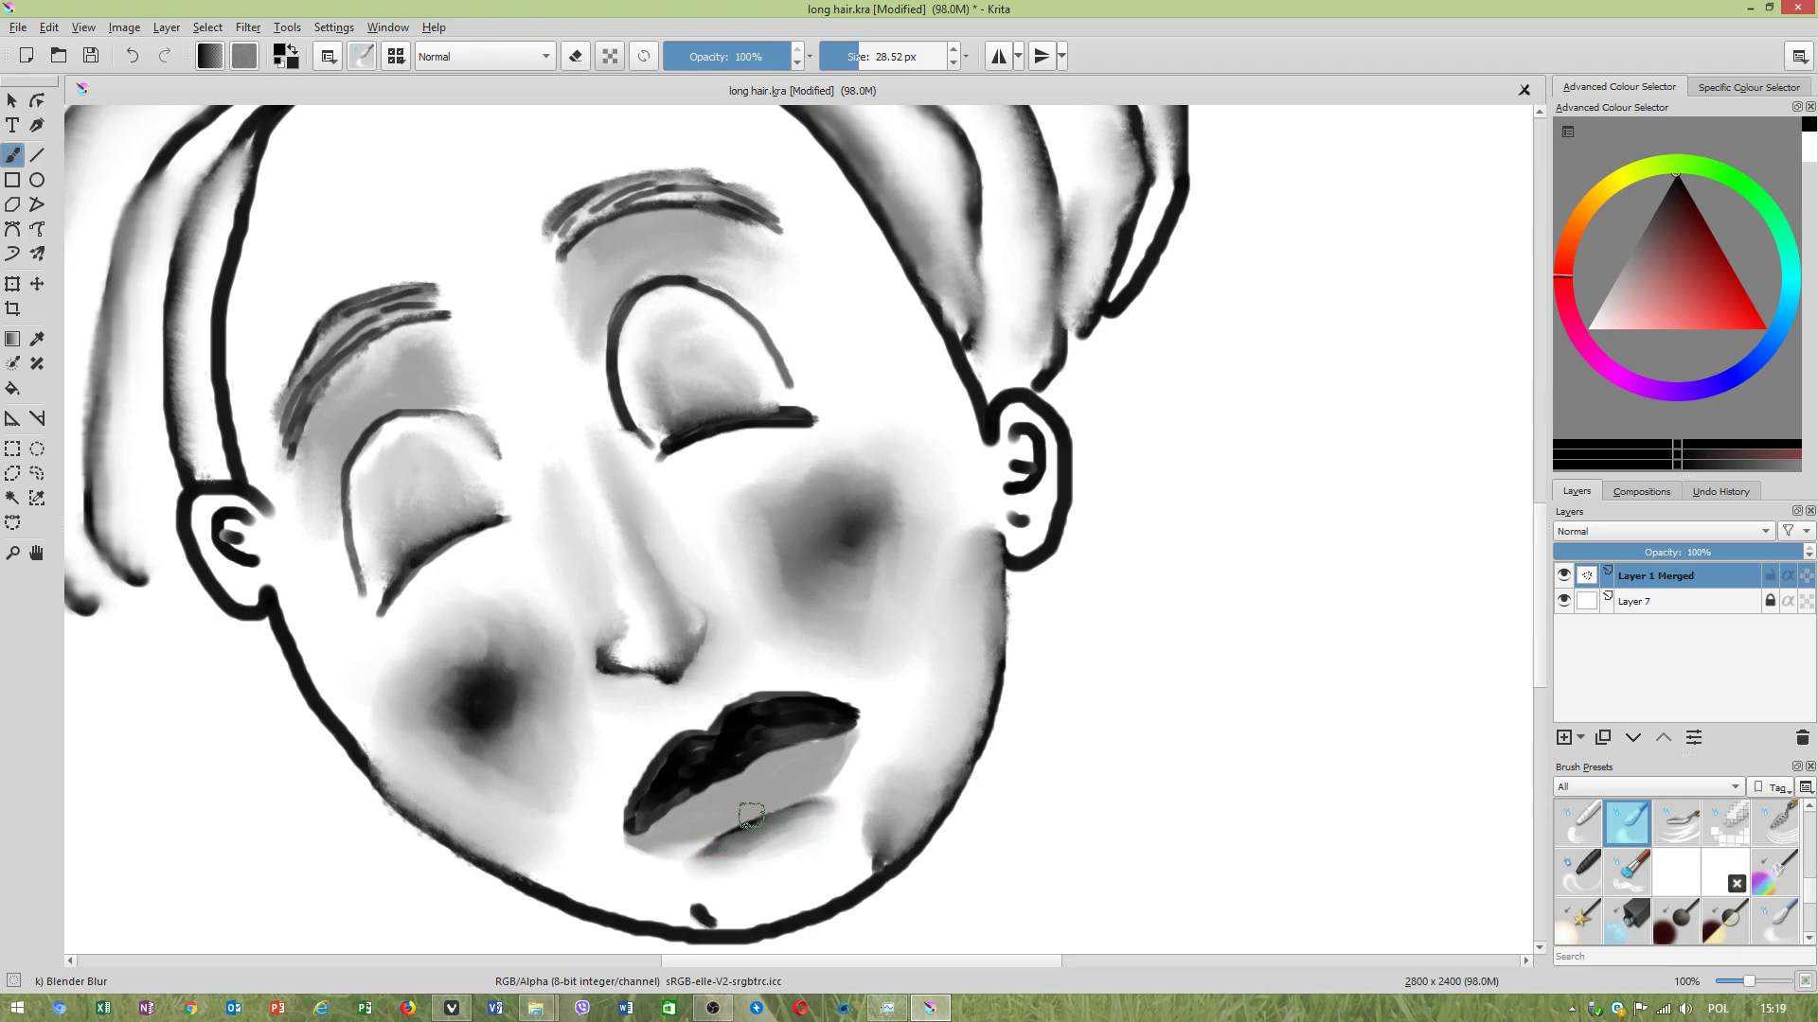
left_click_drag(700, 918, 641, 914)
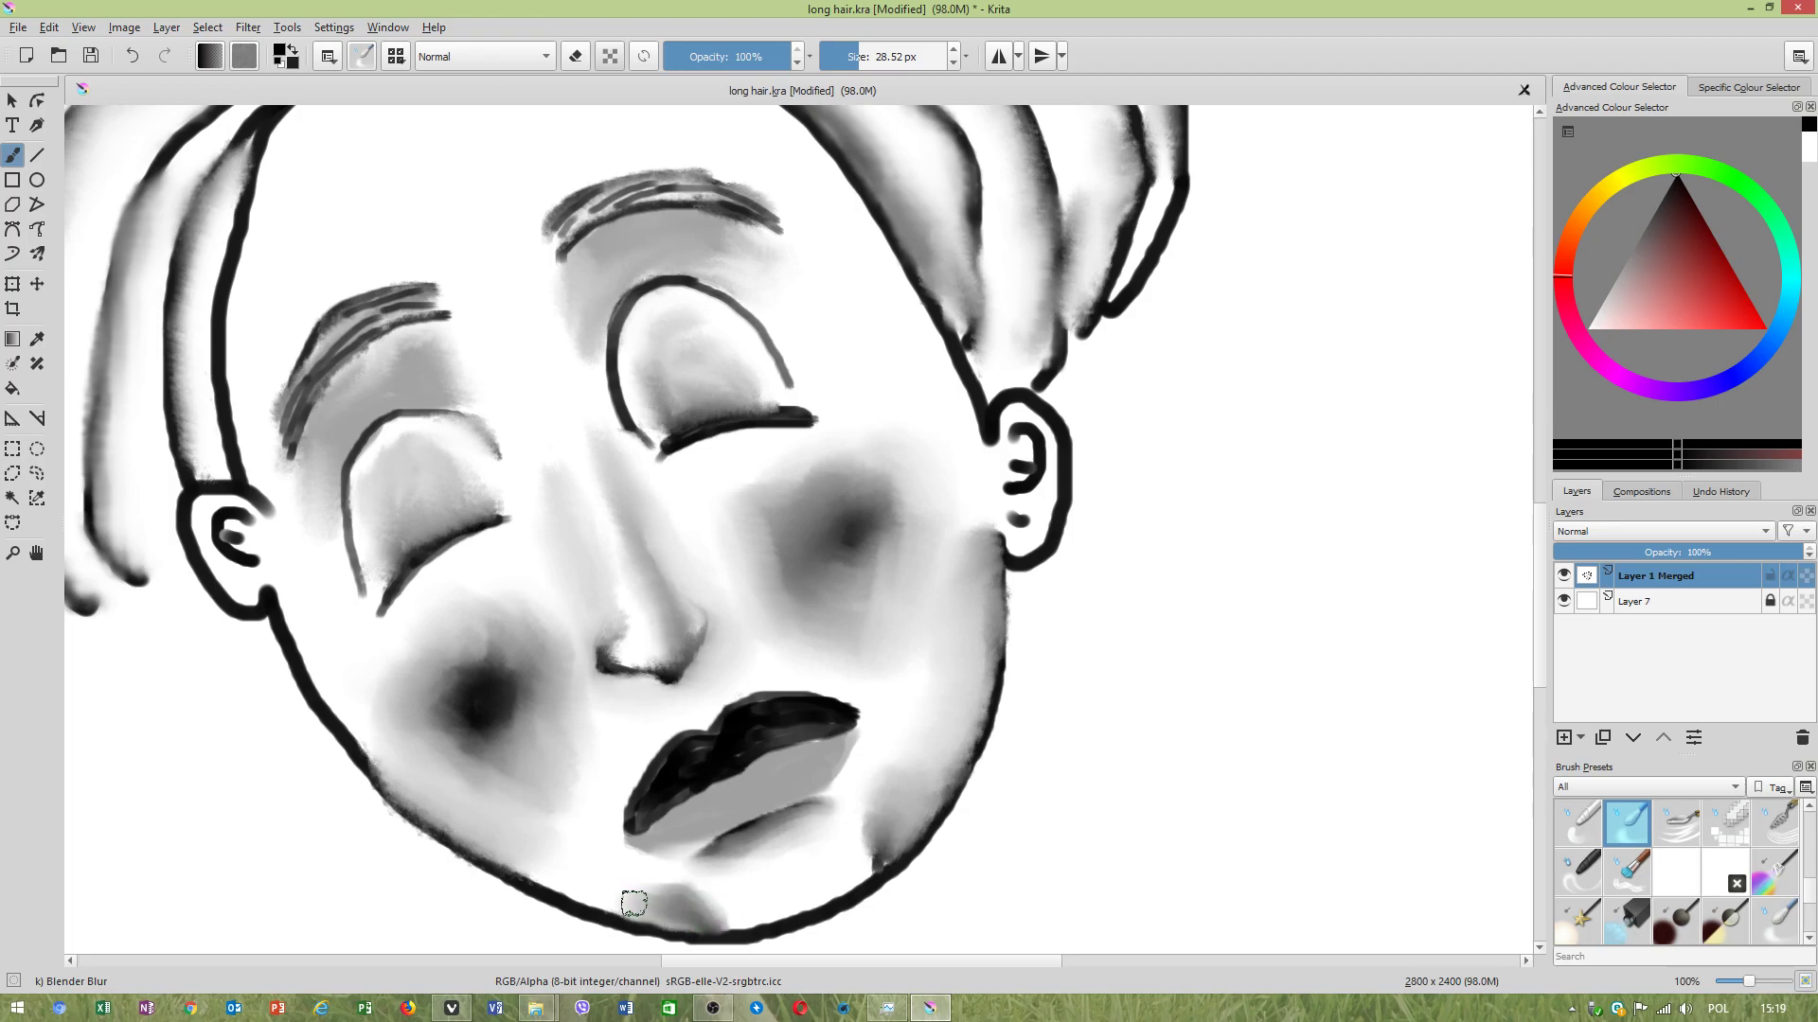
Review the shading on the whole head and soften the shadow beneath the lower lip further.
scroll(646, 808, "down", 3)
scroll(606, 772, "up", 4)
scroll(617, 786, "down", 3)
scroll(598, 669, "down", 1)
scroll(598, 720, "up", 3)
scroll(599, 767, "down", 2)
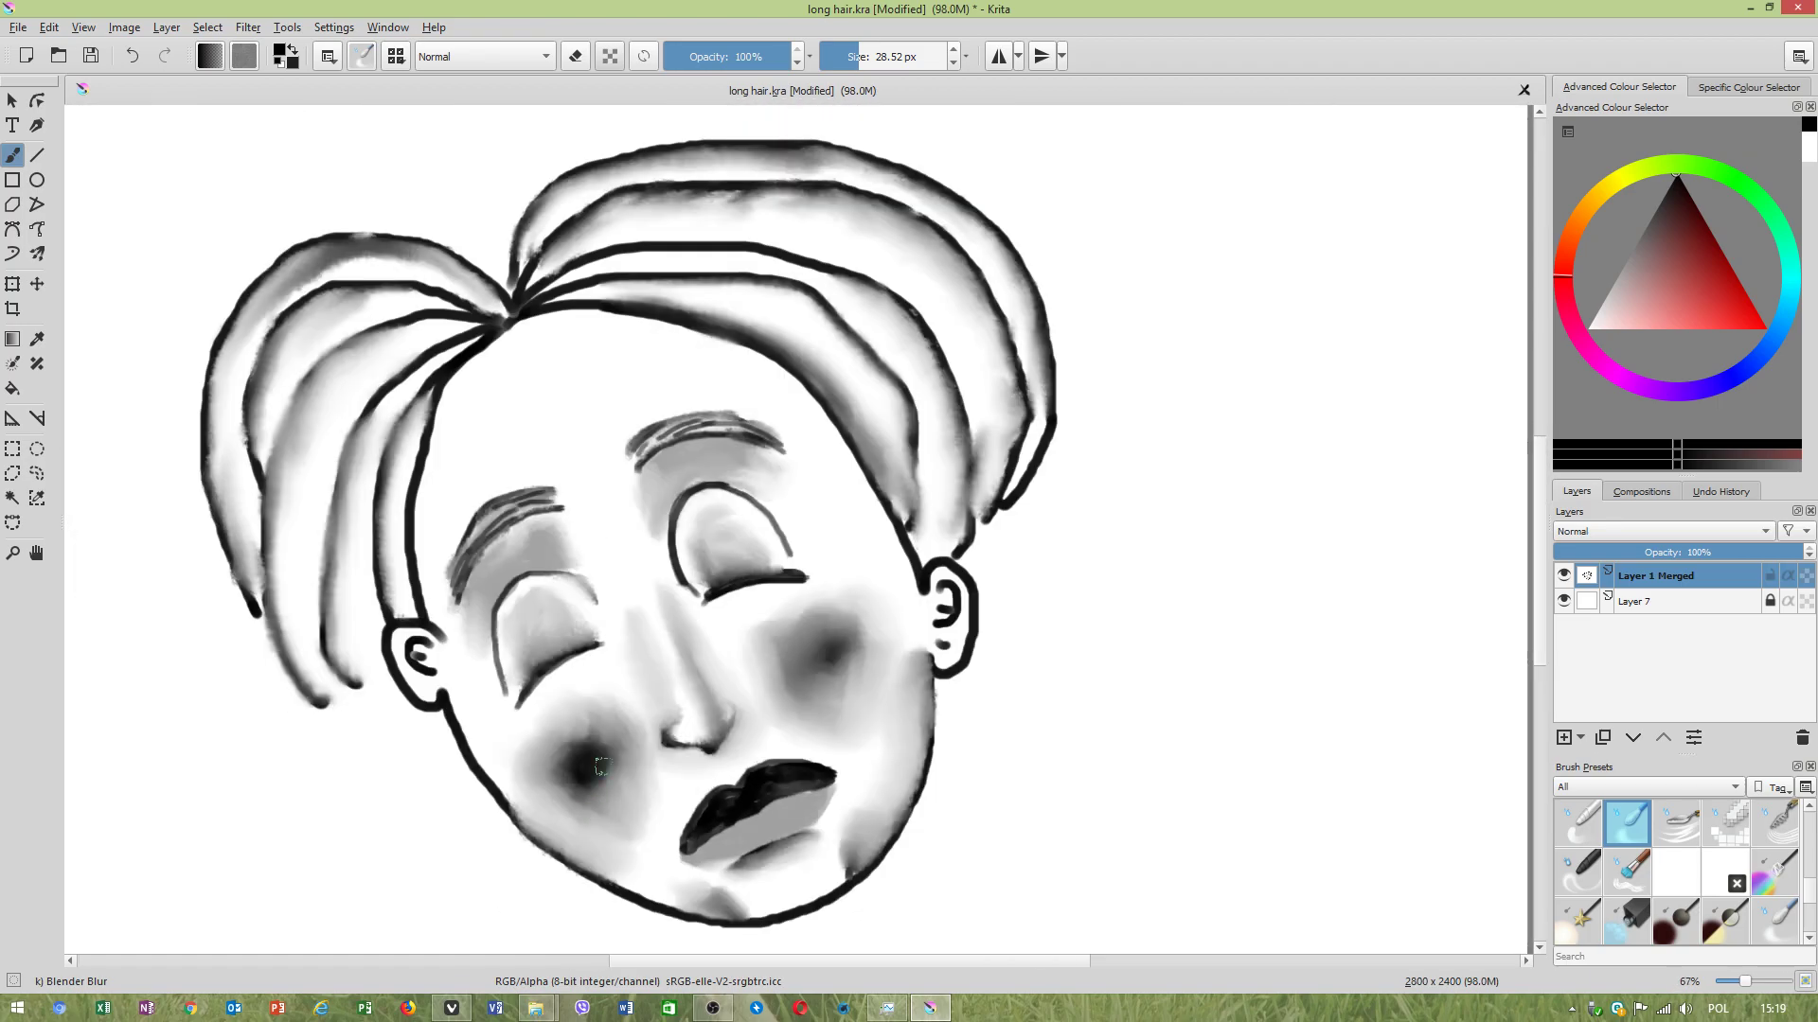
scroll(739, 843, "up", 1)
scroll(734, 838, "down", 1)
scroll(747, 861, "up", 2)
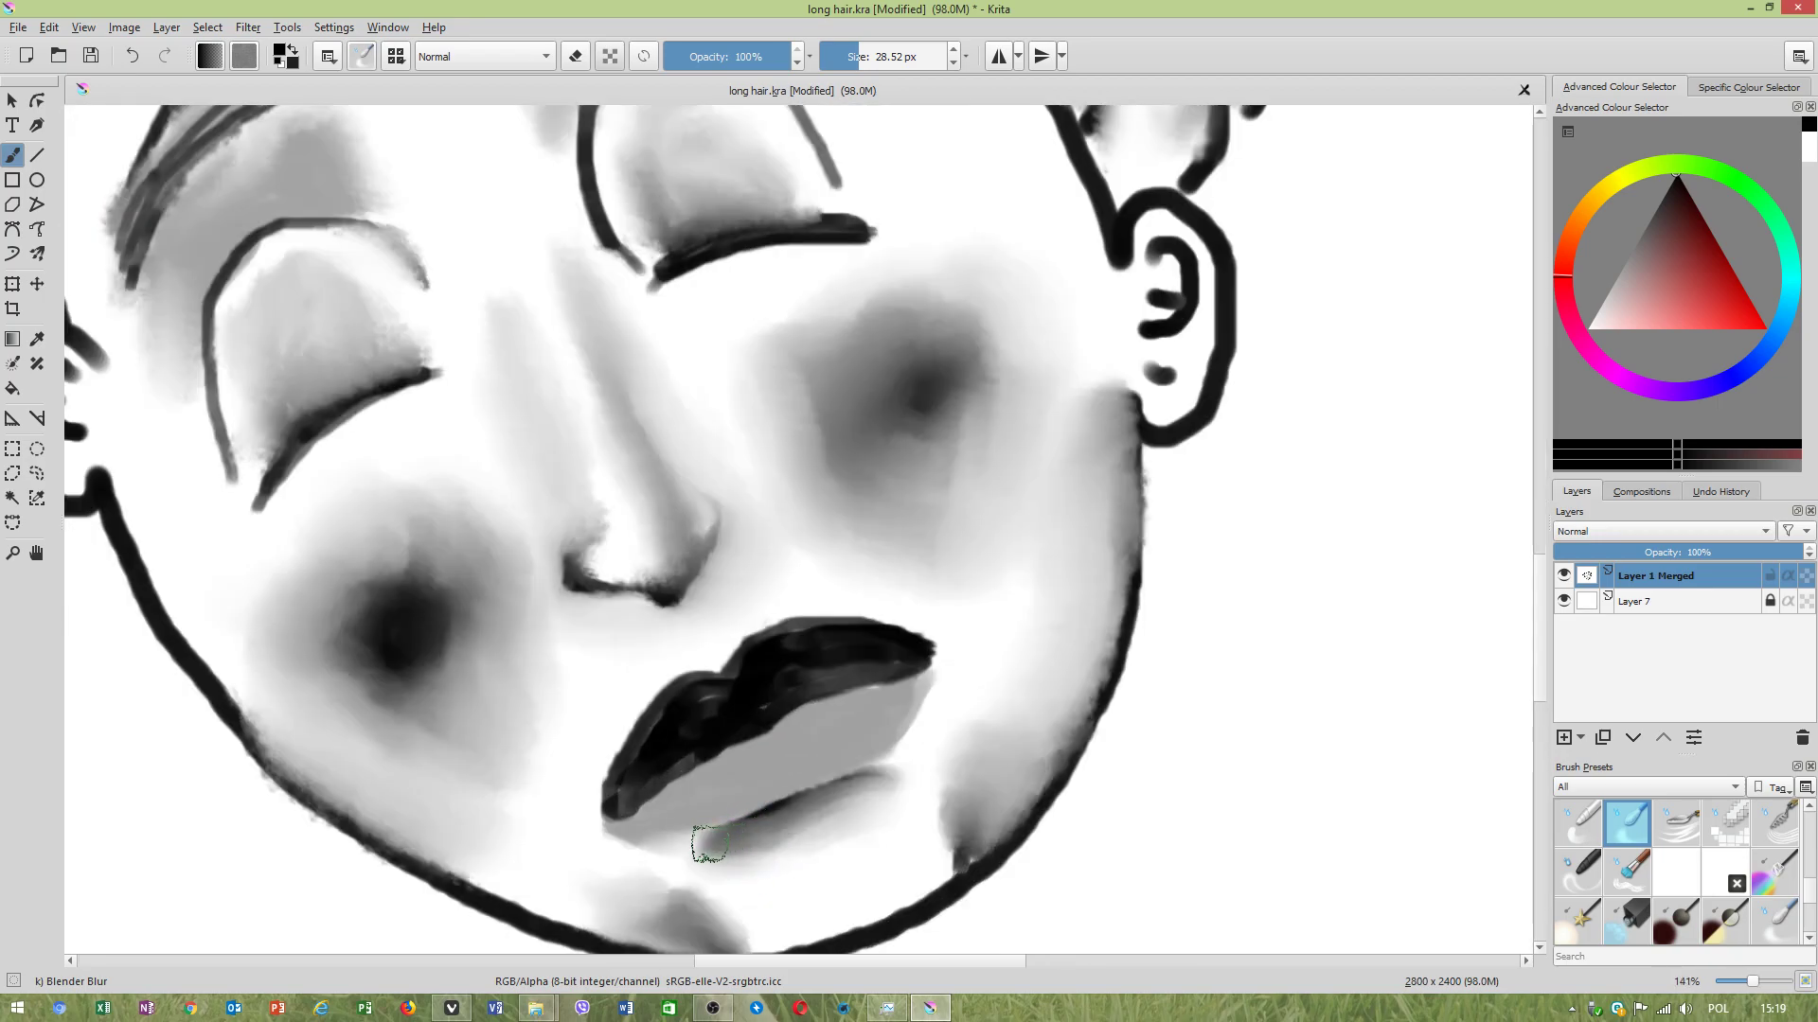
mouse_move(810, 818)
left_mouse_down()
mouse_move(705, 841)
mouse_move(747, 855)
mouse_move(893, 779)
mouse_move(690, 850)
mouse_move(857, 821)
left_mouse_up()
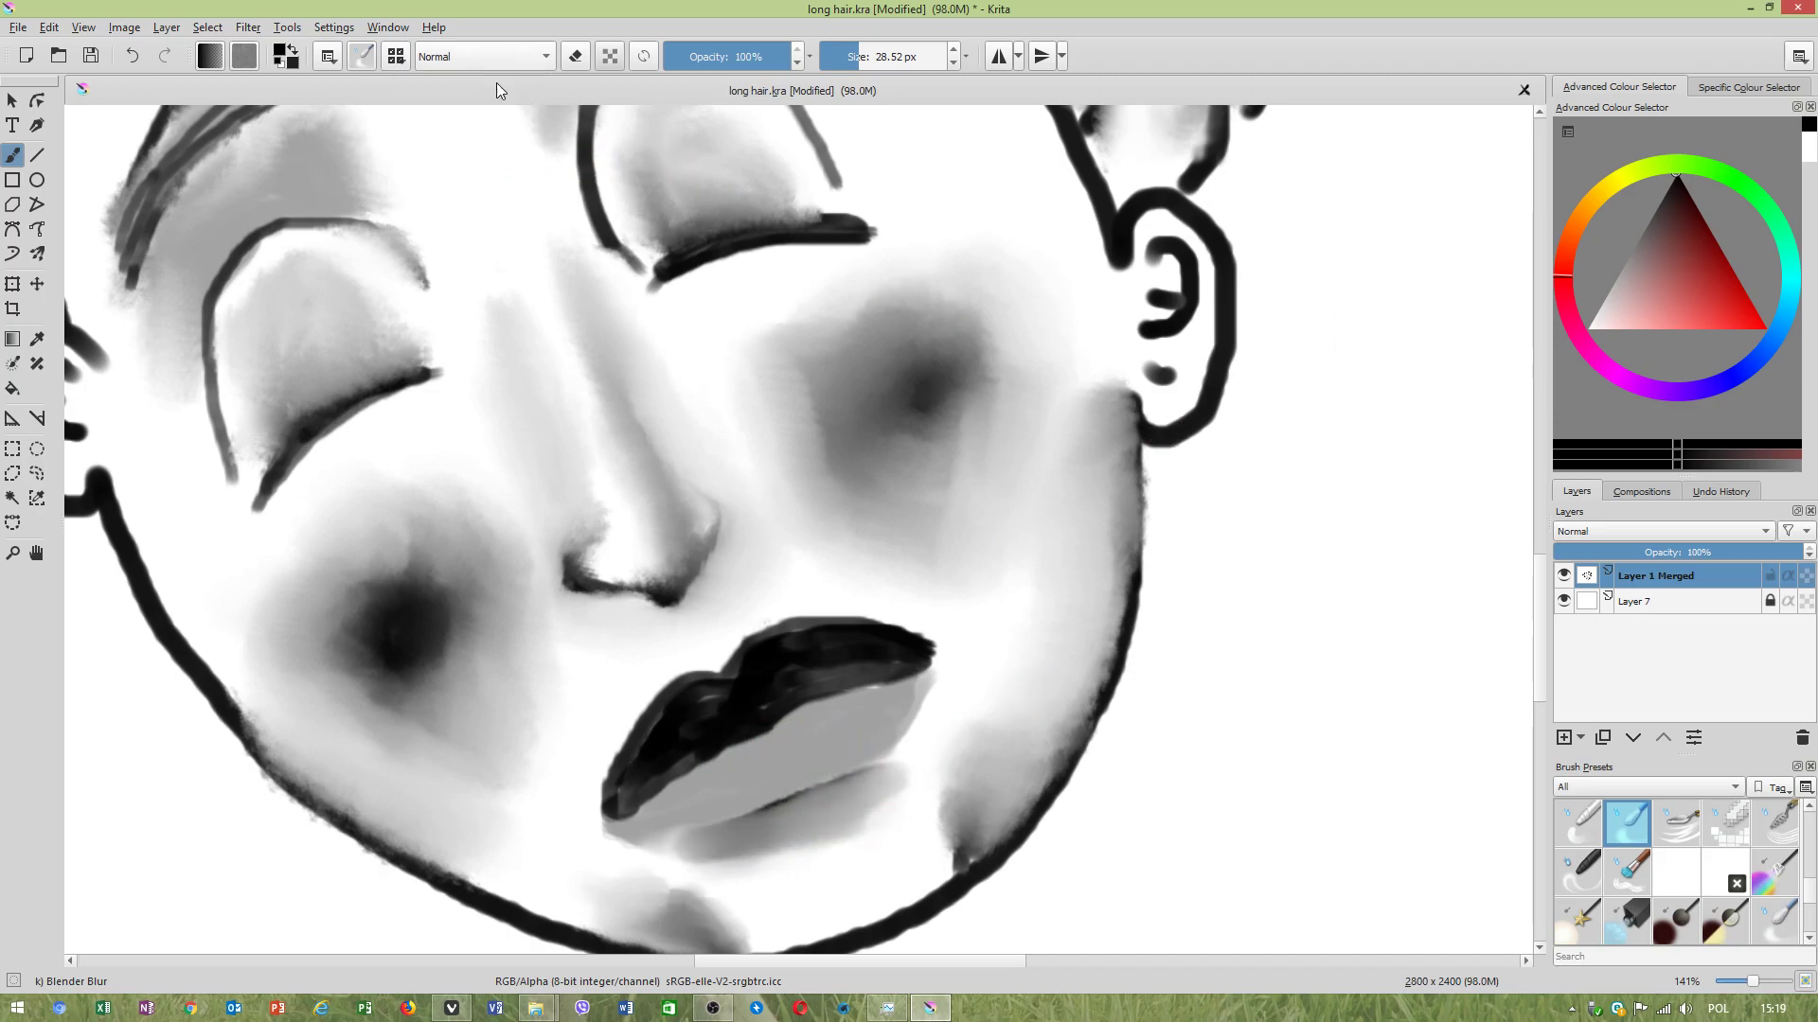
Save the modified brush as a new preset named k)_Blender_Blur harsh.
left_click(362, 57)
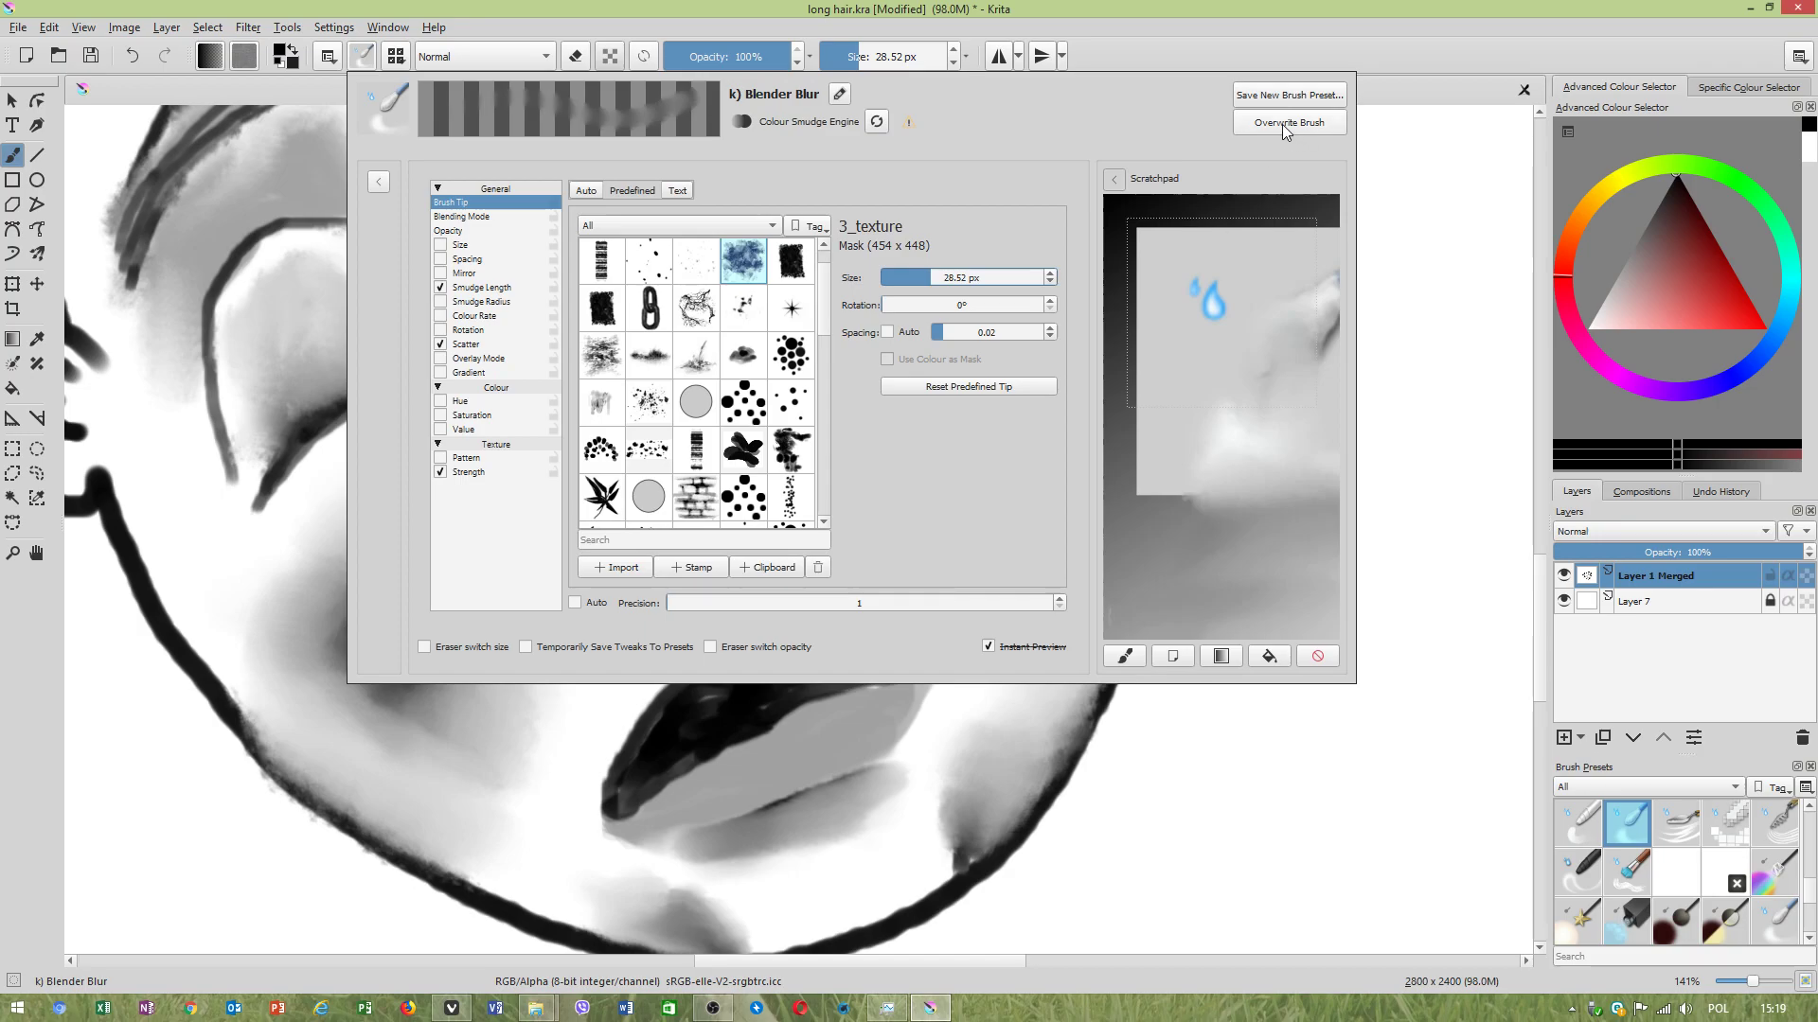
left_click(1281, 123)
left_click(911, 365)
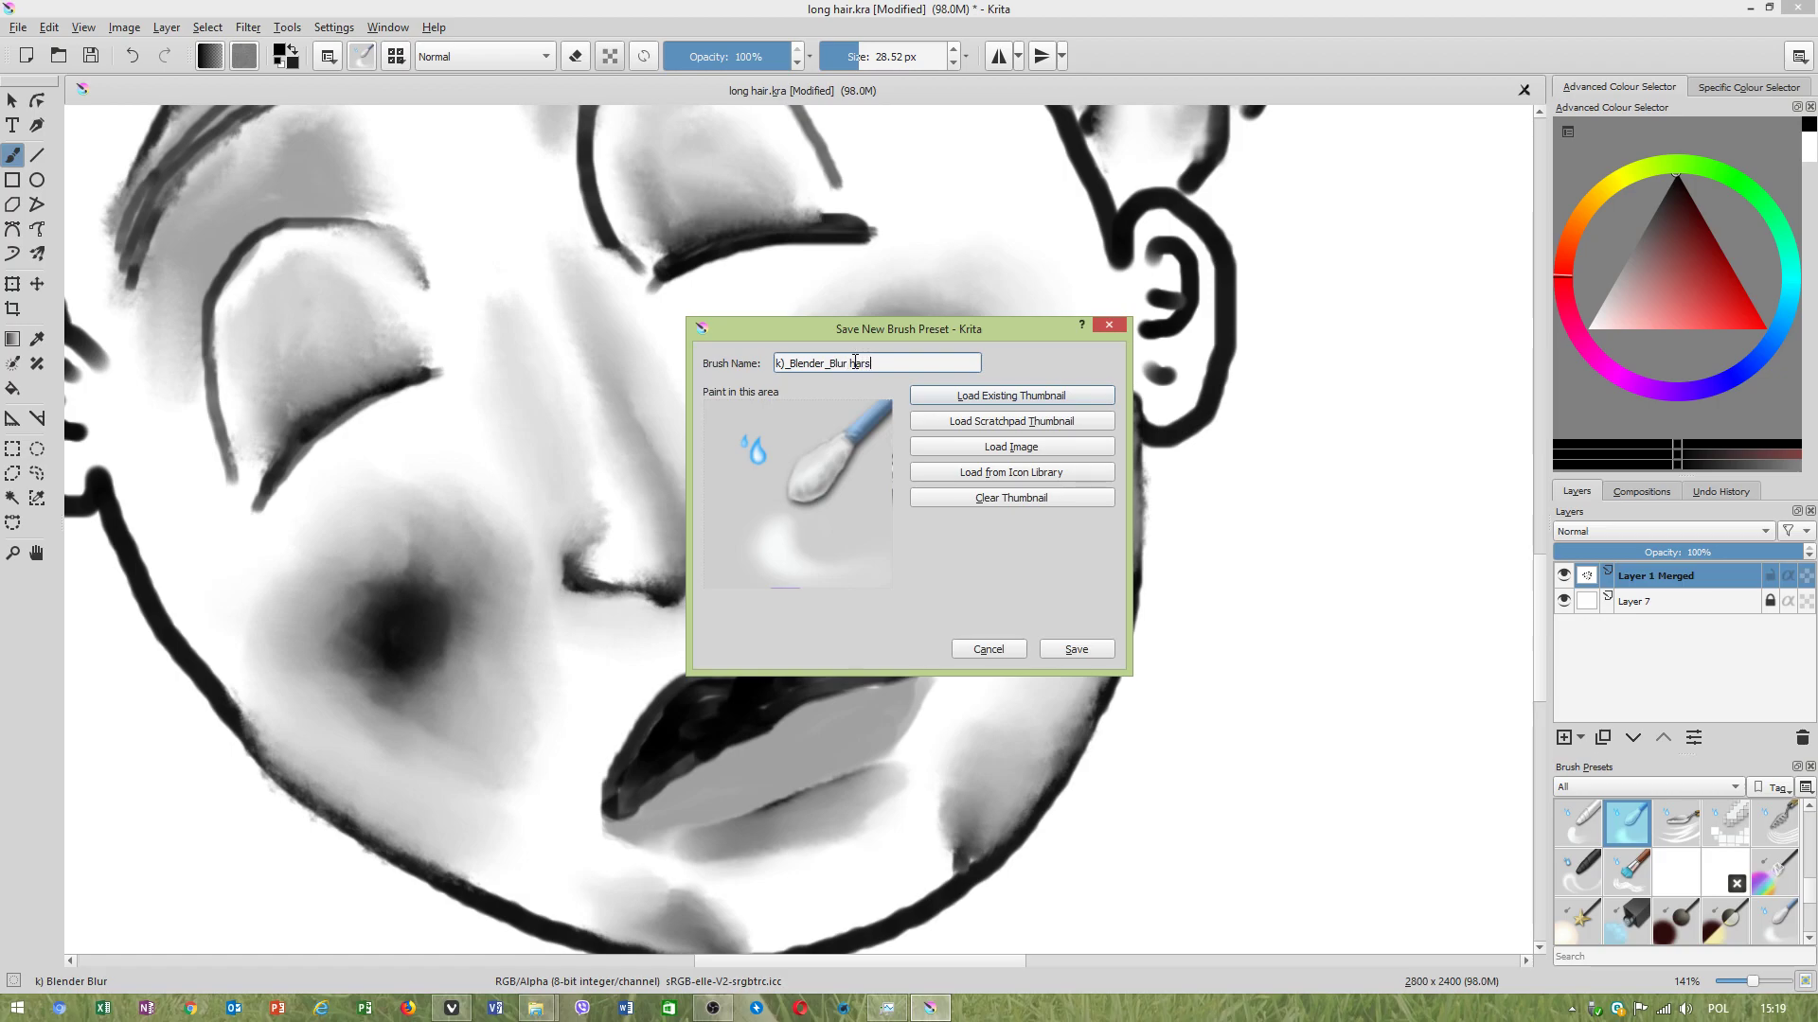
left_click(1072, 649)
Choose the wet paint harsh brush preset.
scroll(712, 586, "down", 2)
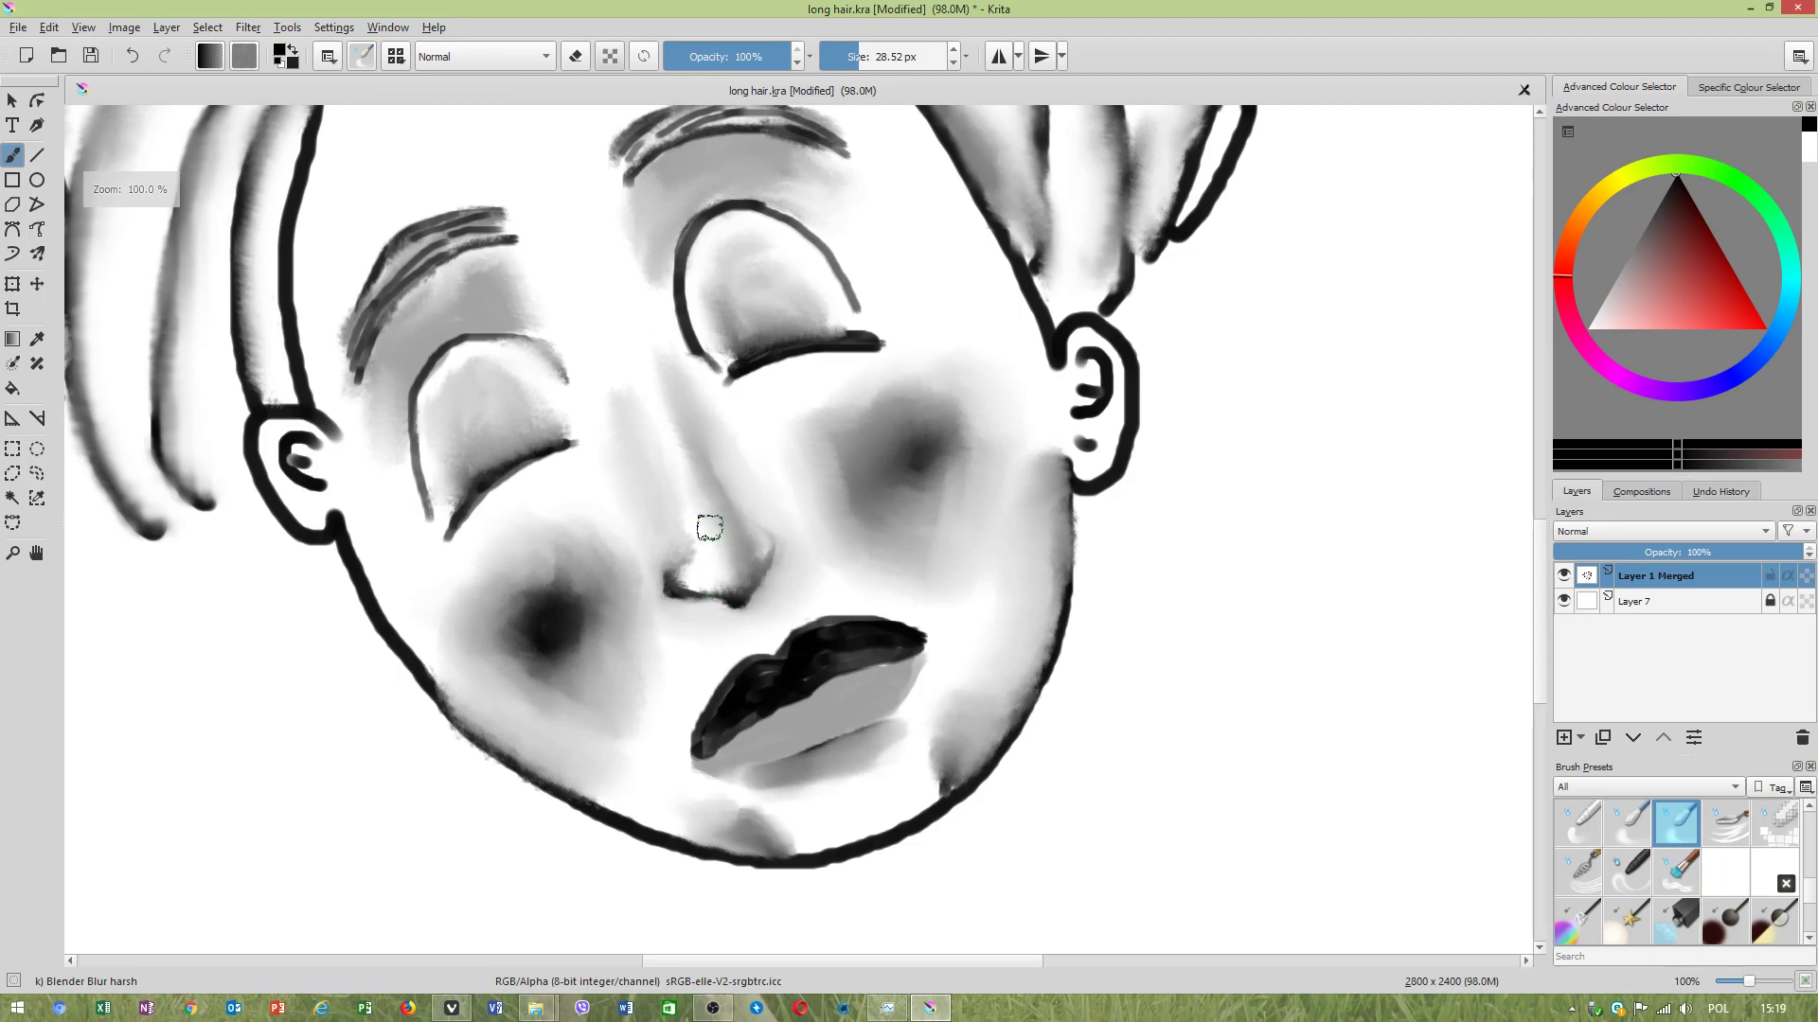
left_click(374, 59)
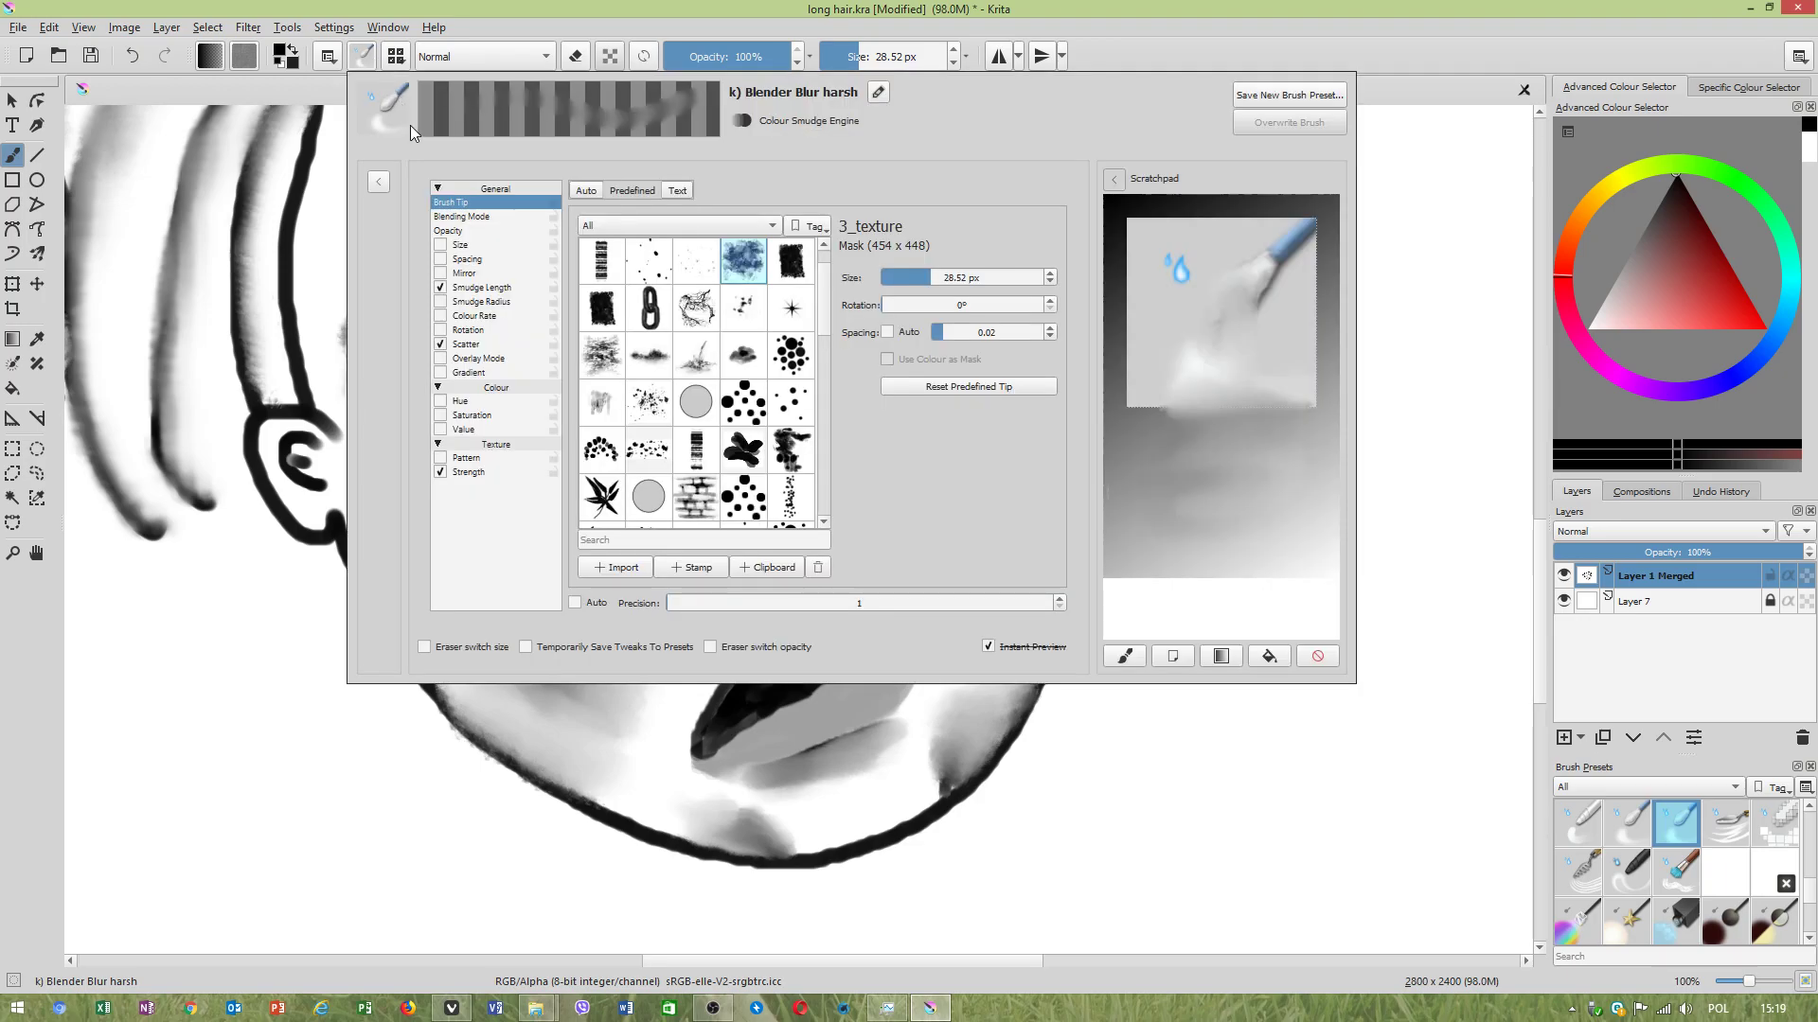
left_click(396, 59)
scroll(527, 404, "down", 5)
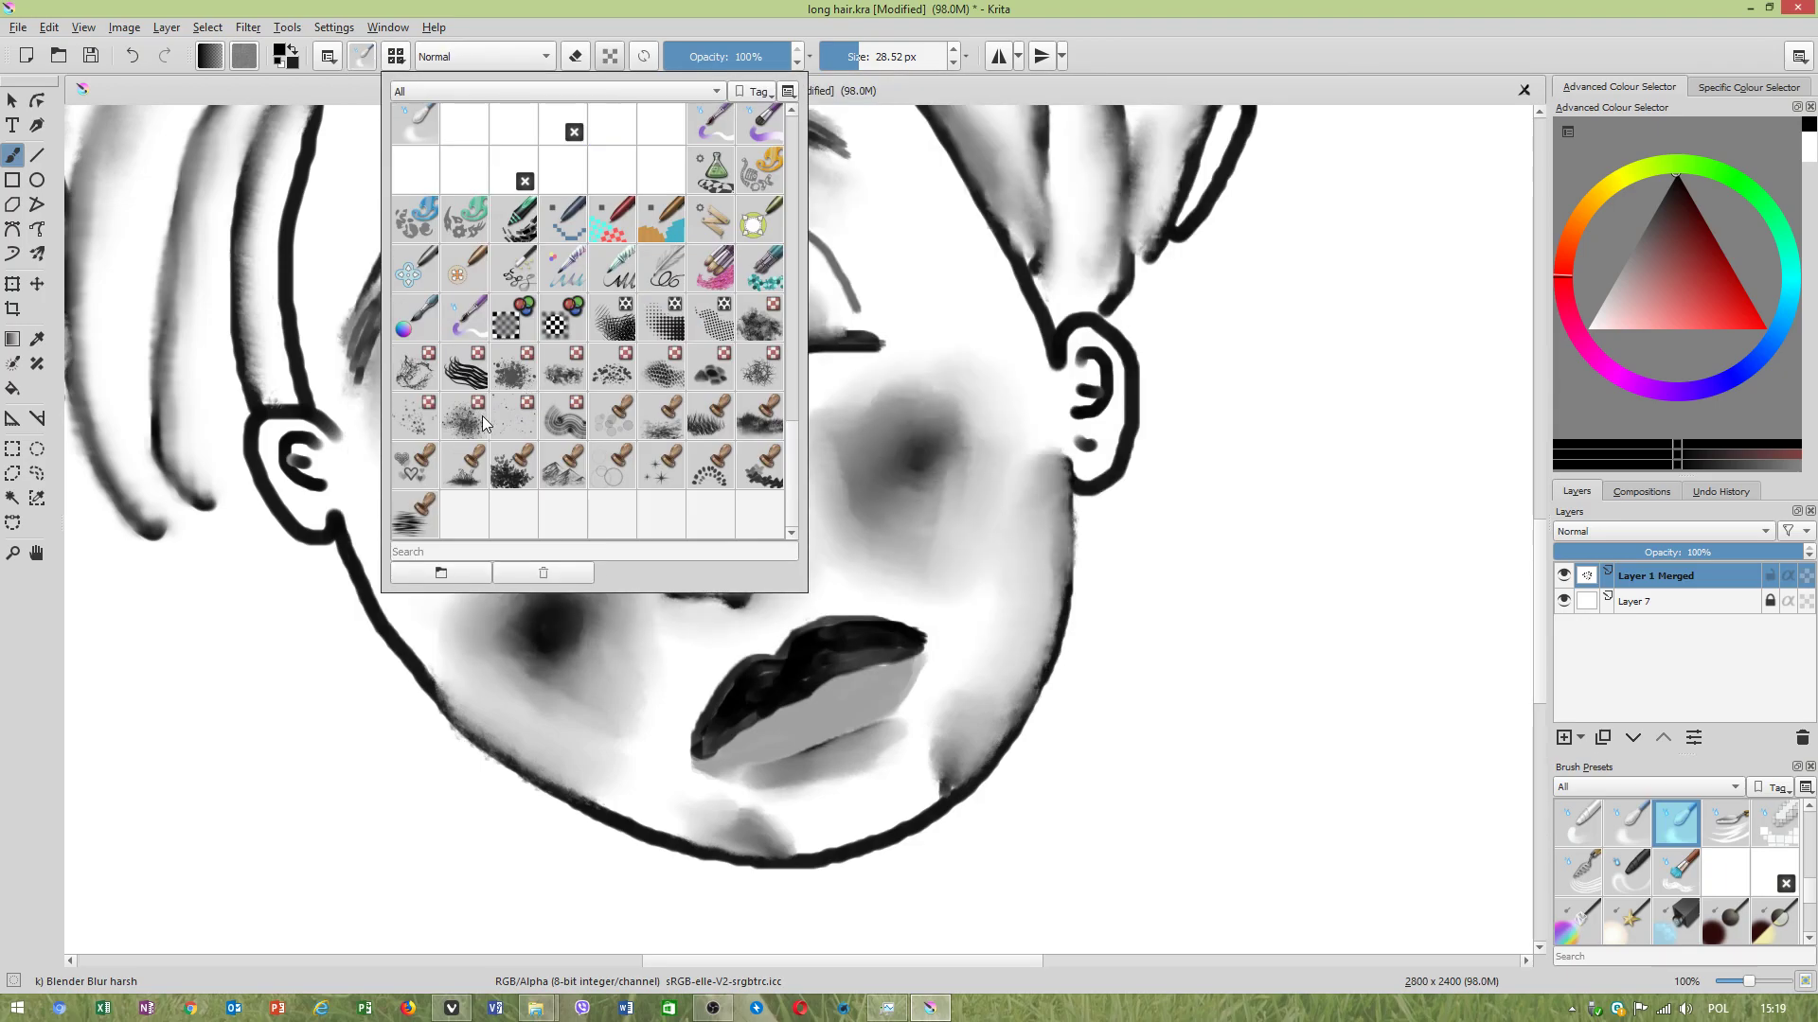
scroll(485, 421, "up", 2)
left_click(469, 437)
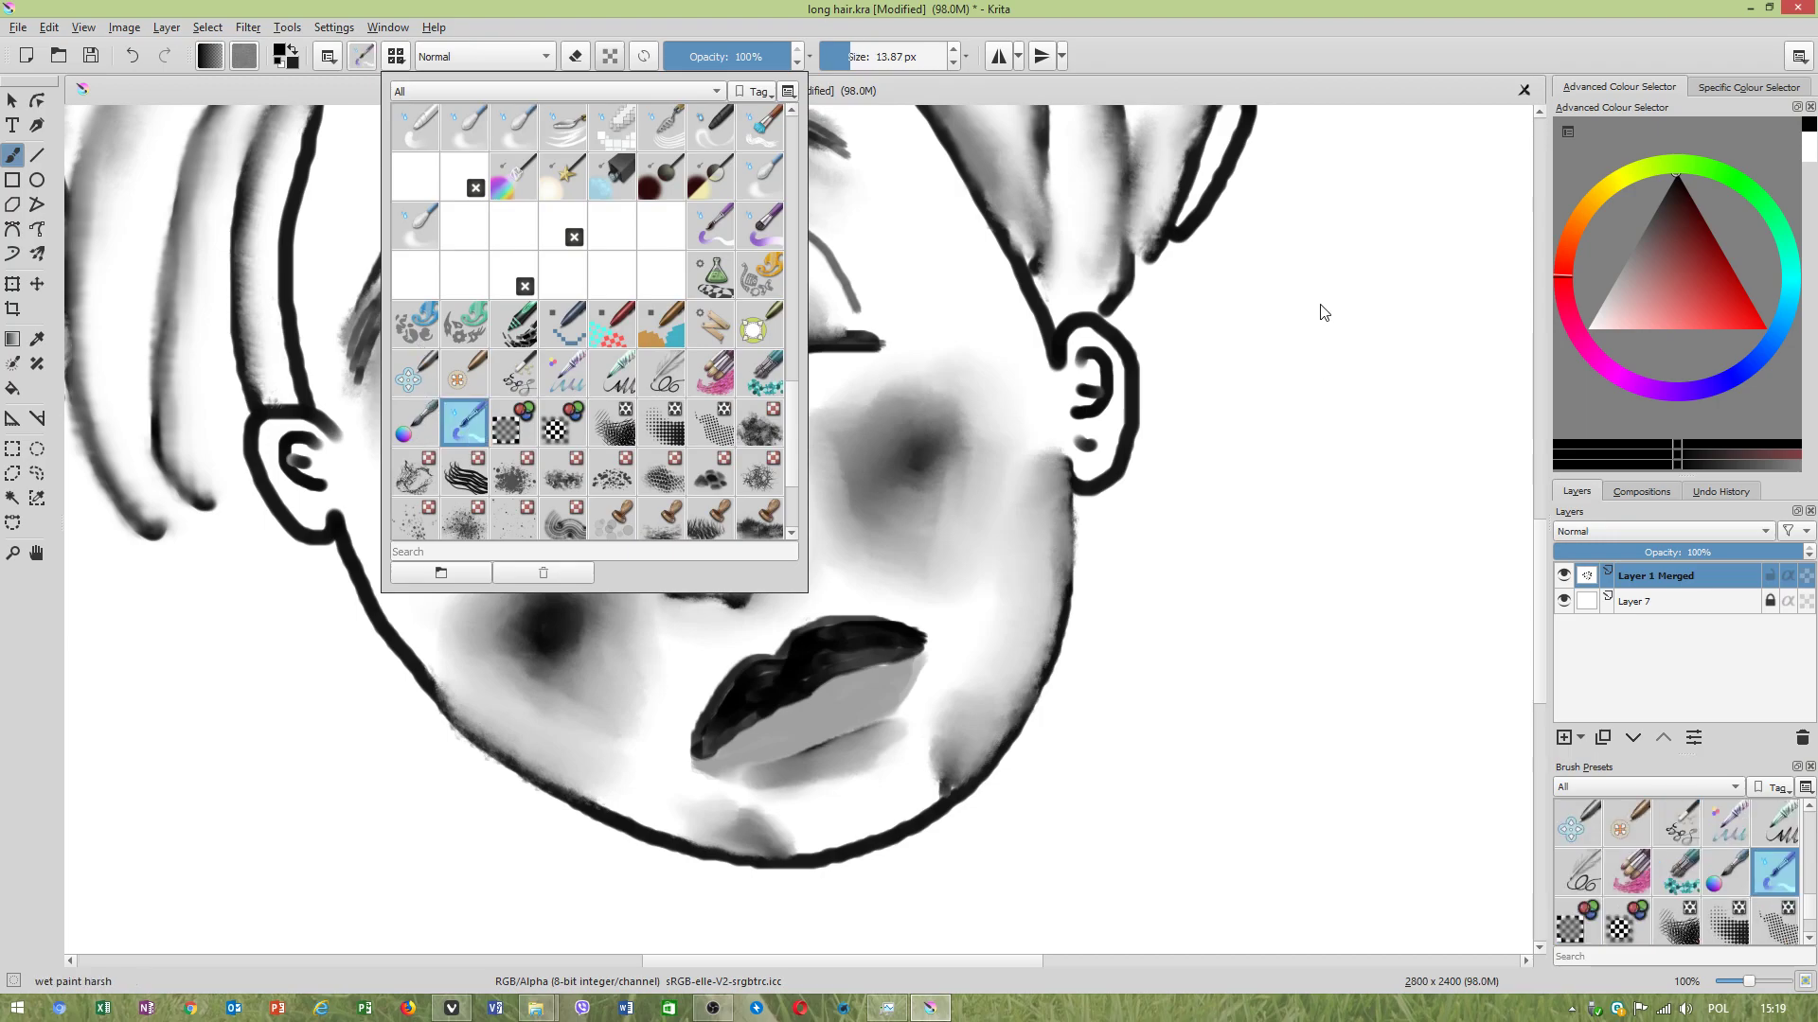
left_click(1321, 309)
key("ctrl+z")
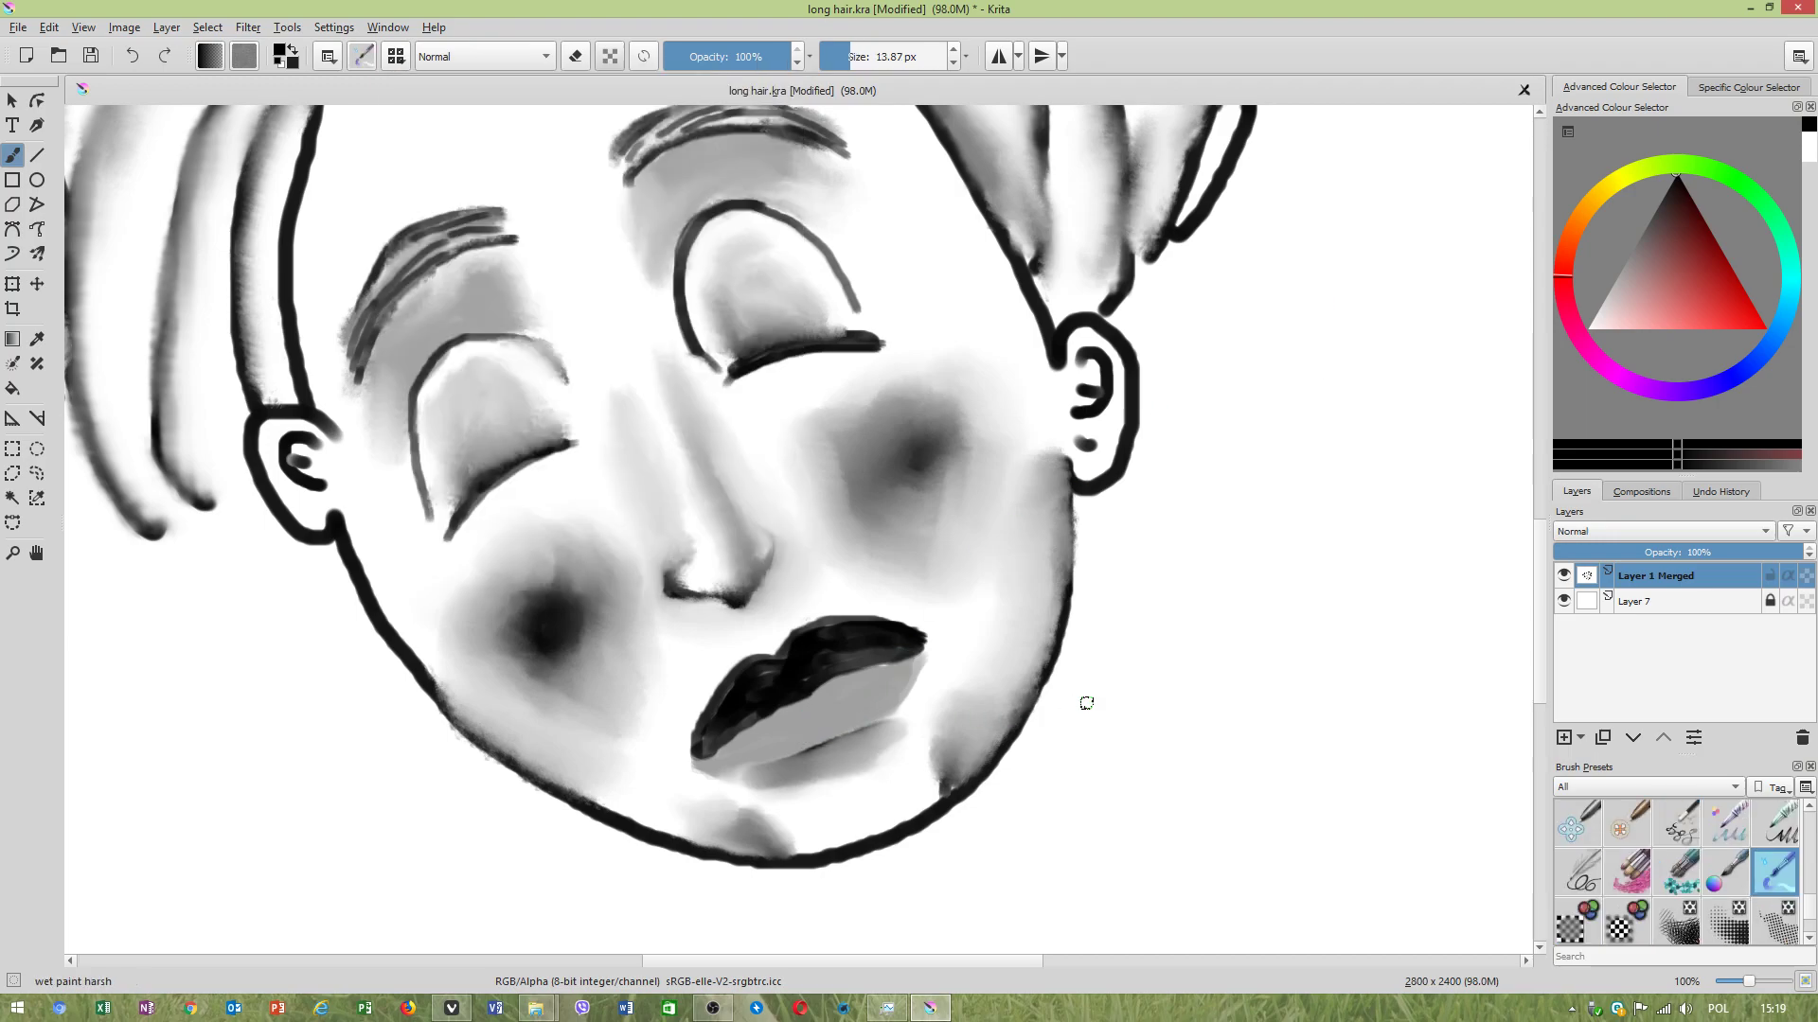
Add a new paint layer above the drawing and paint a white highlight on the lower lip at 13.87 px.
left_click(1564, 738)
right_click(1125, 619)
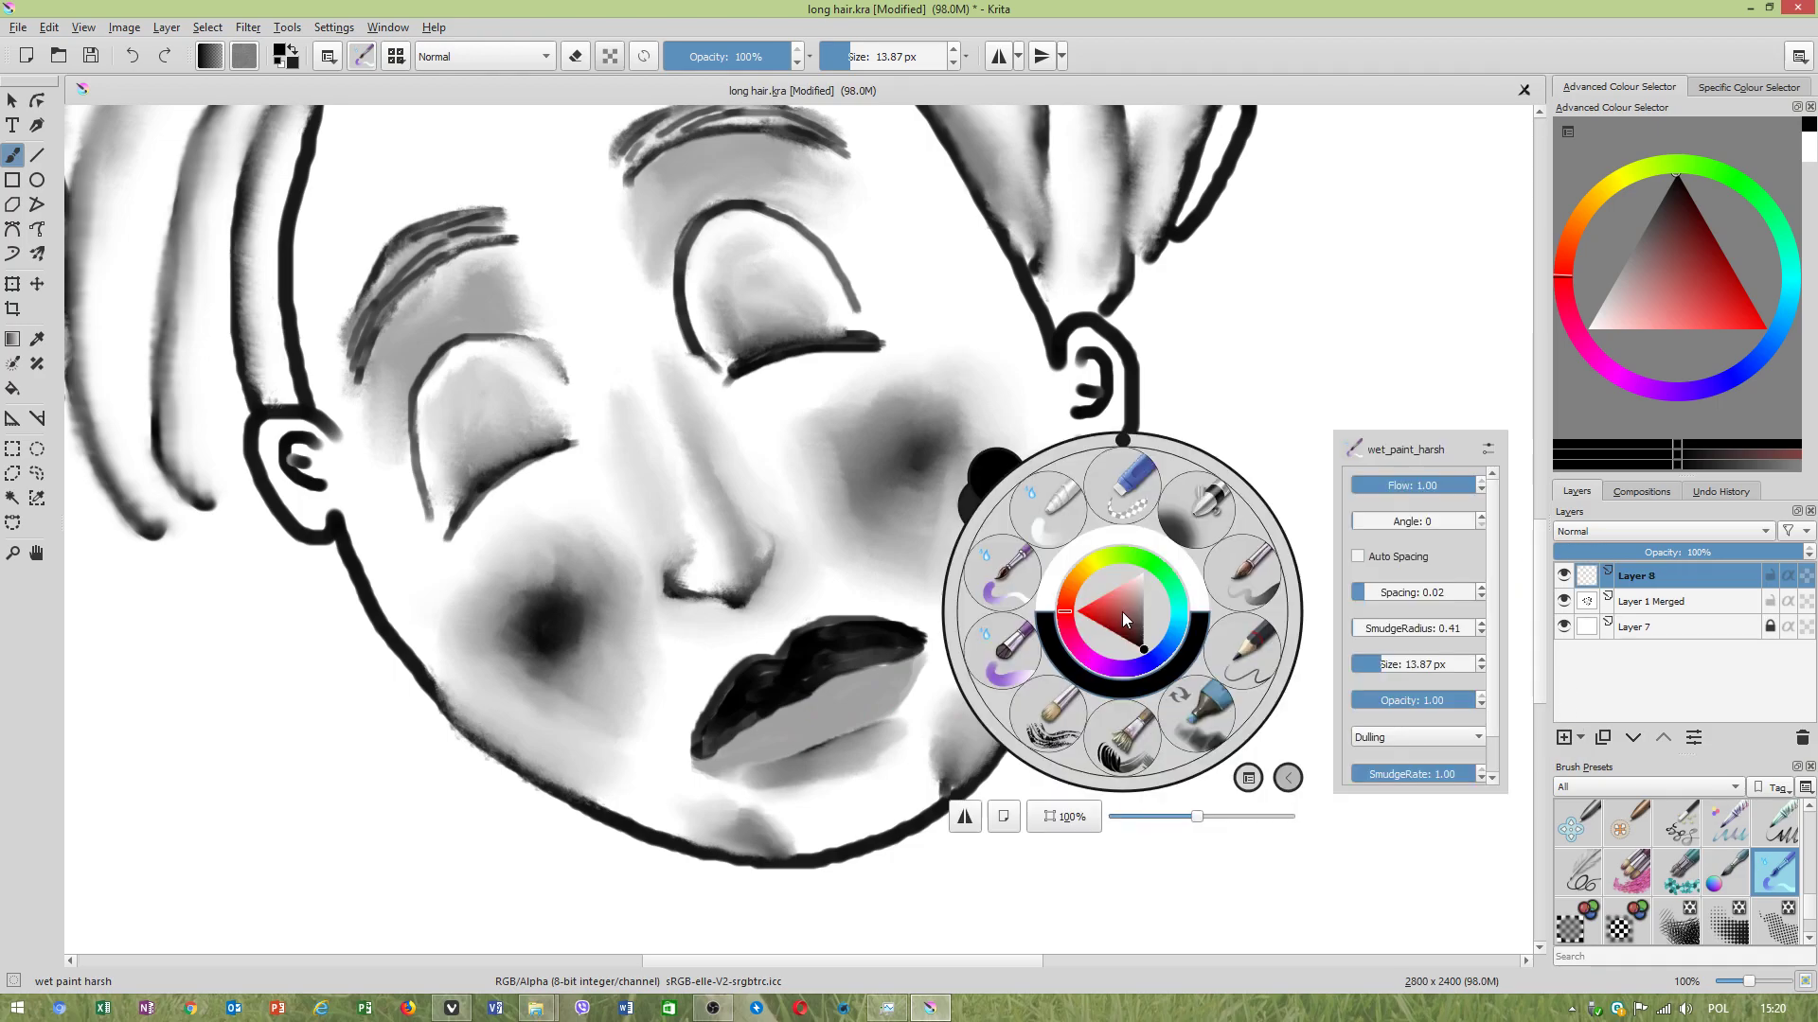
left_click(1159, 543)
left_click(1318, 319)
scroll(849, 737, "up", 1)
mouse_move(820, 715)
left_mouse_down()
mouse_move(768, 735)
mouse_move(844, 704)
mouse_move(755, 755)
mouse_move(863, 707)
mouse_move(758, 738)
left_mouse_up()
scroll(760, 731, "up", 1)
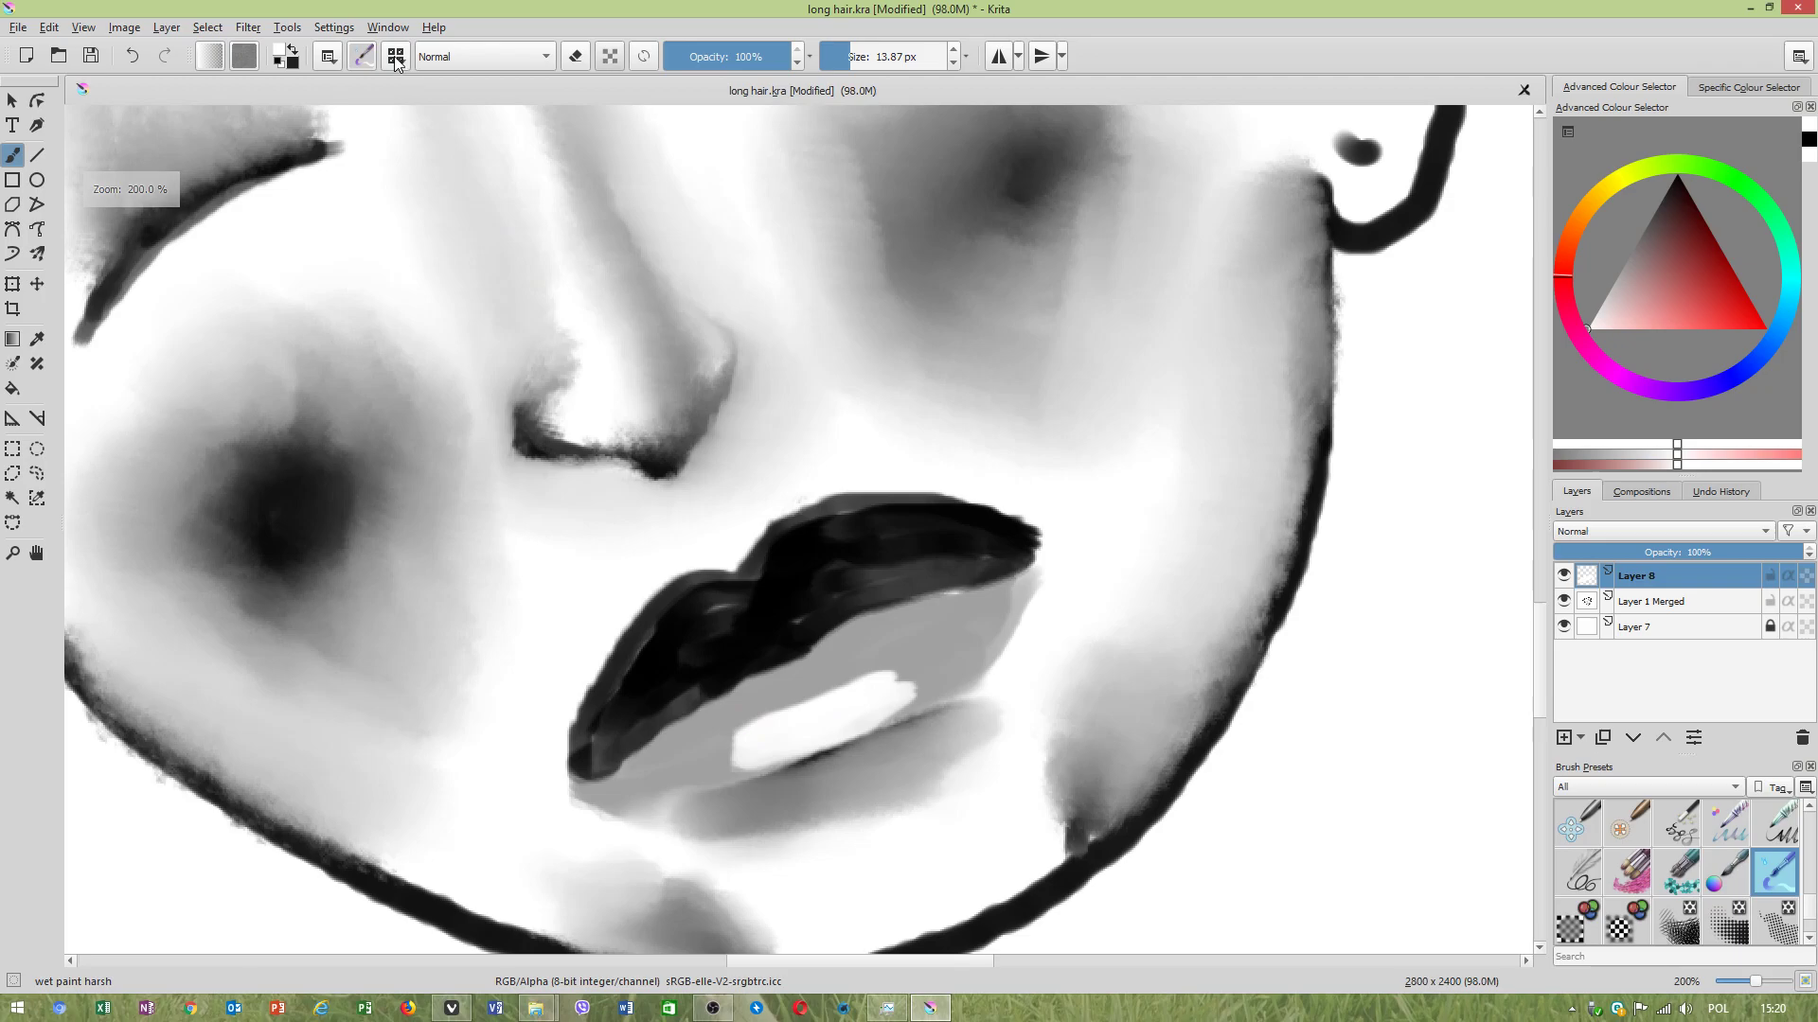
Choose the Blender Blur harsh preset and blend the white highlight into the grey lower lip at 28.52 px.
left_click(397, 57)
scroll(600, 293, "up", 1)
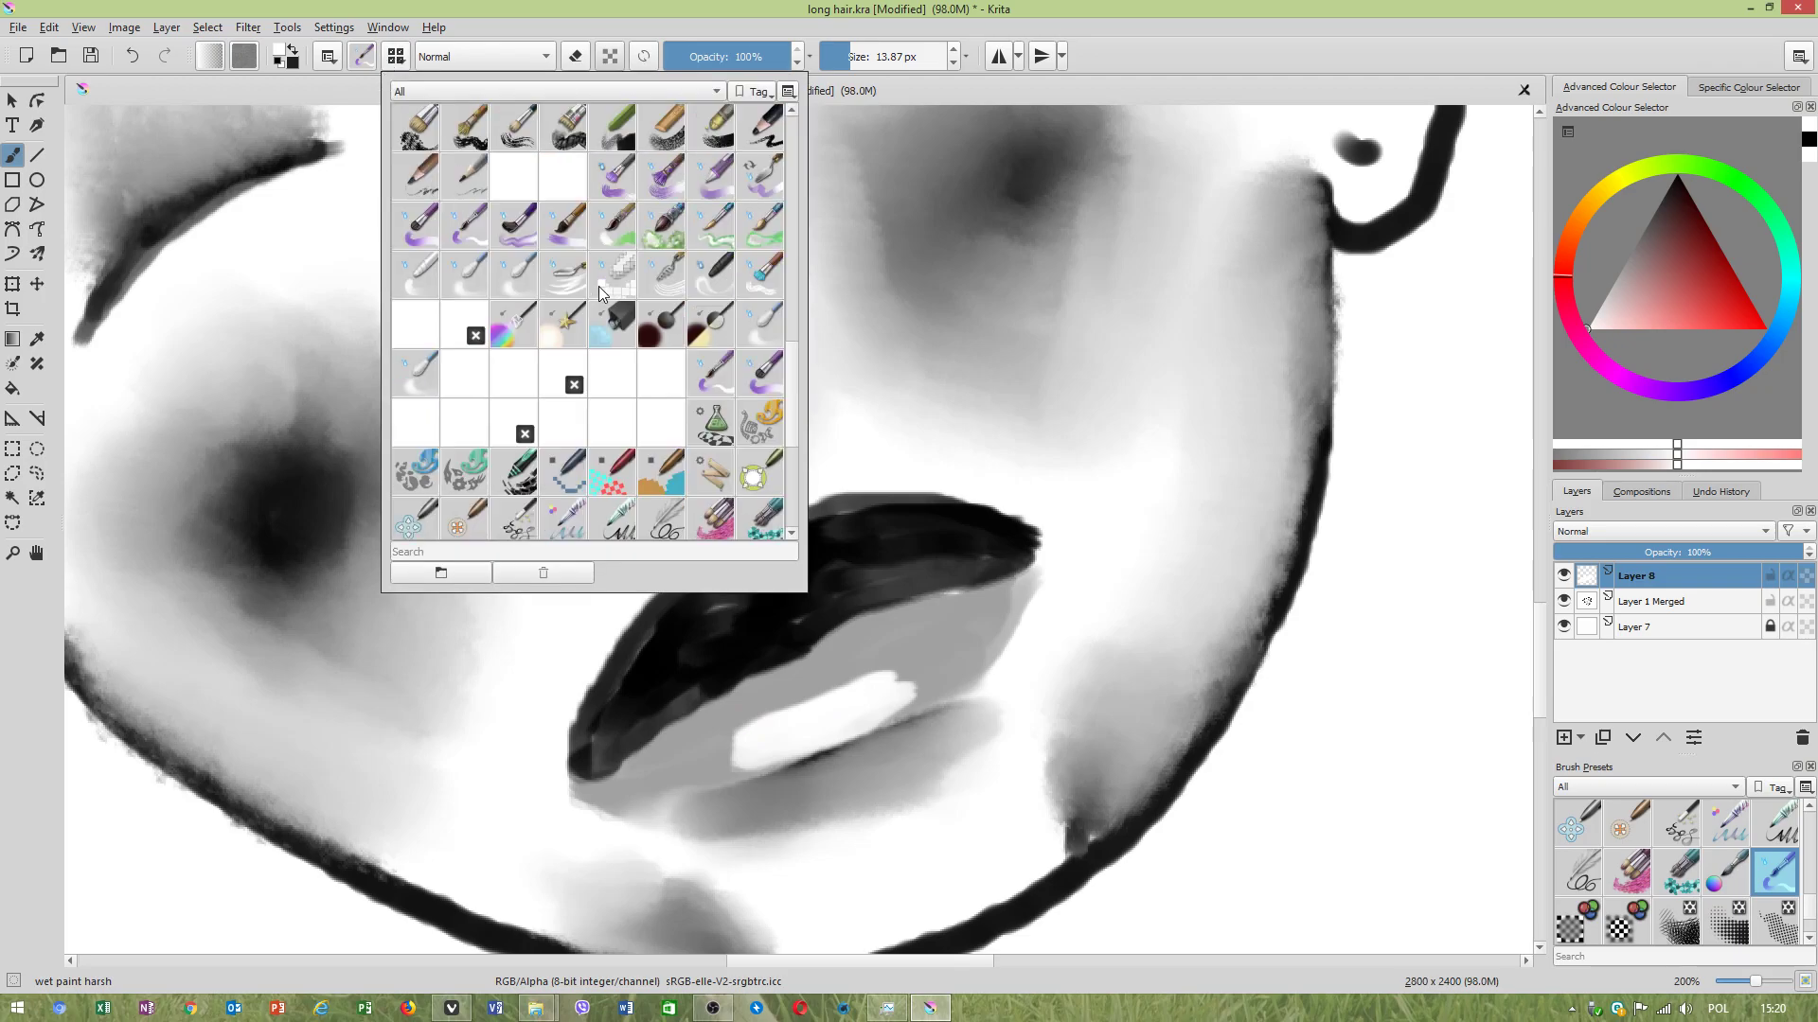
mouse_move(470, 293)
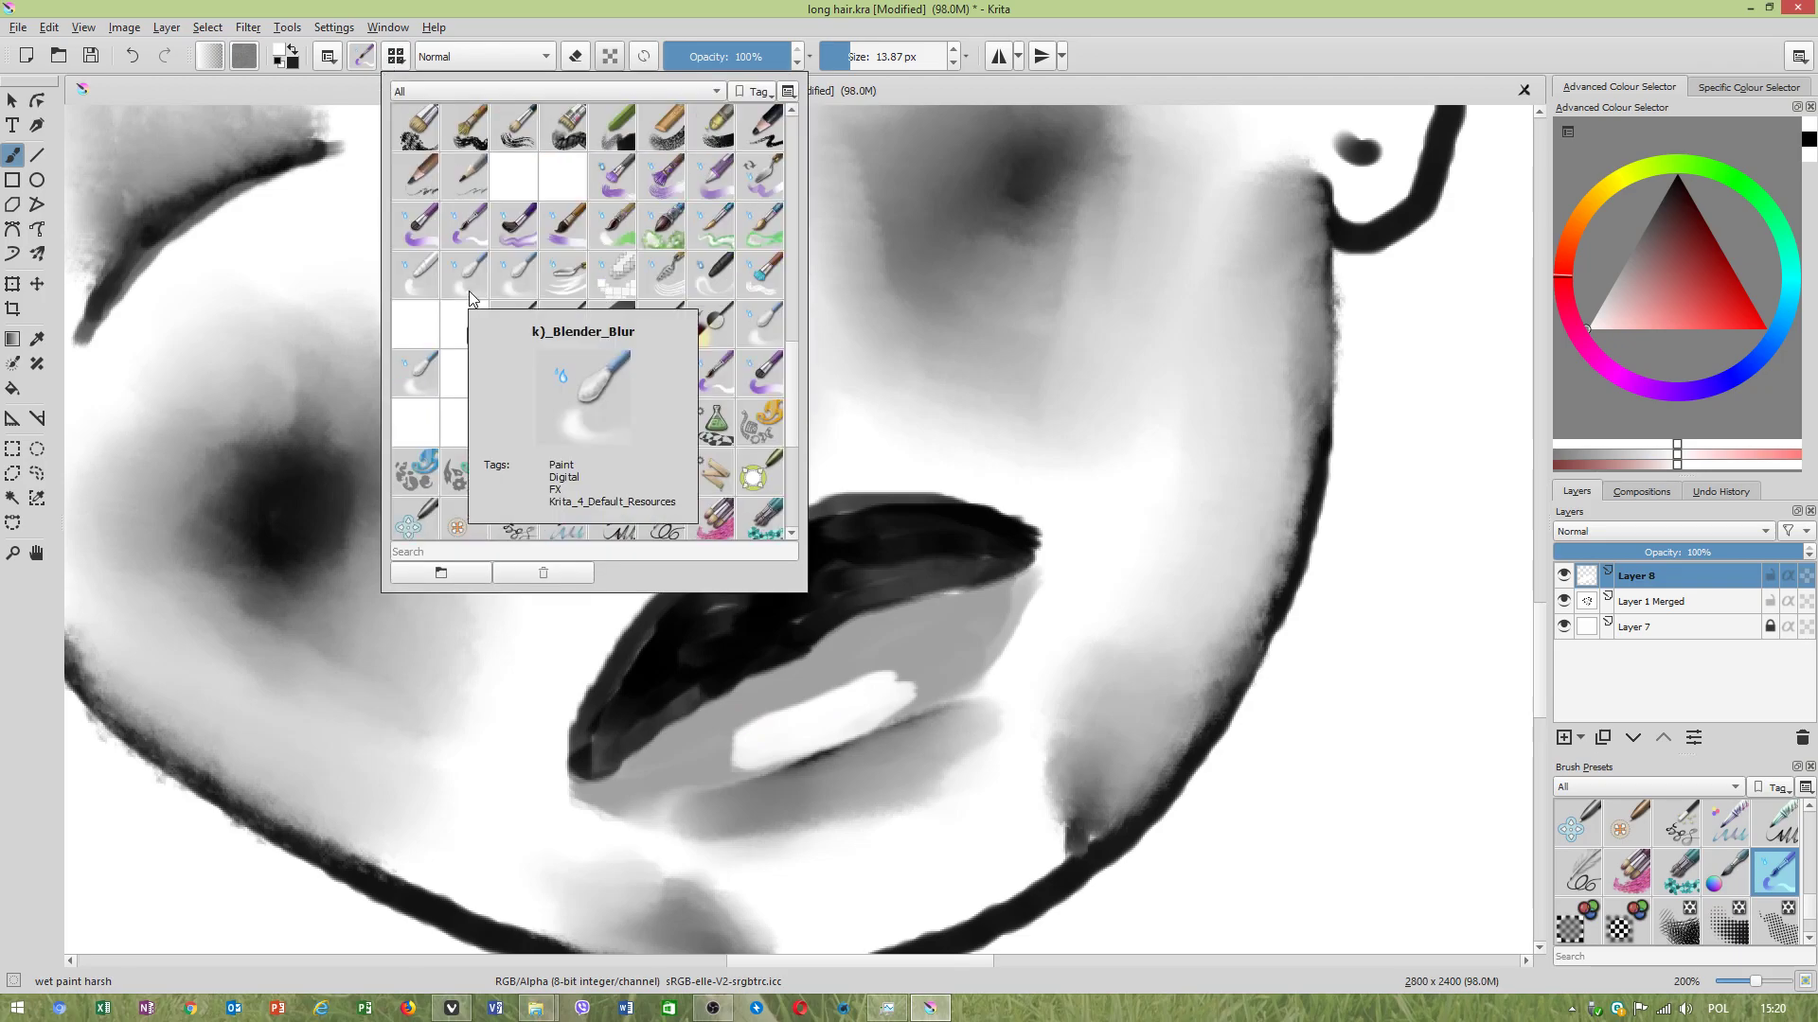
left_click(504, 290)
left_click(966, 224)
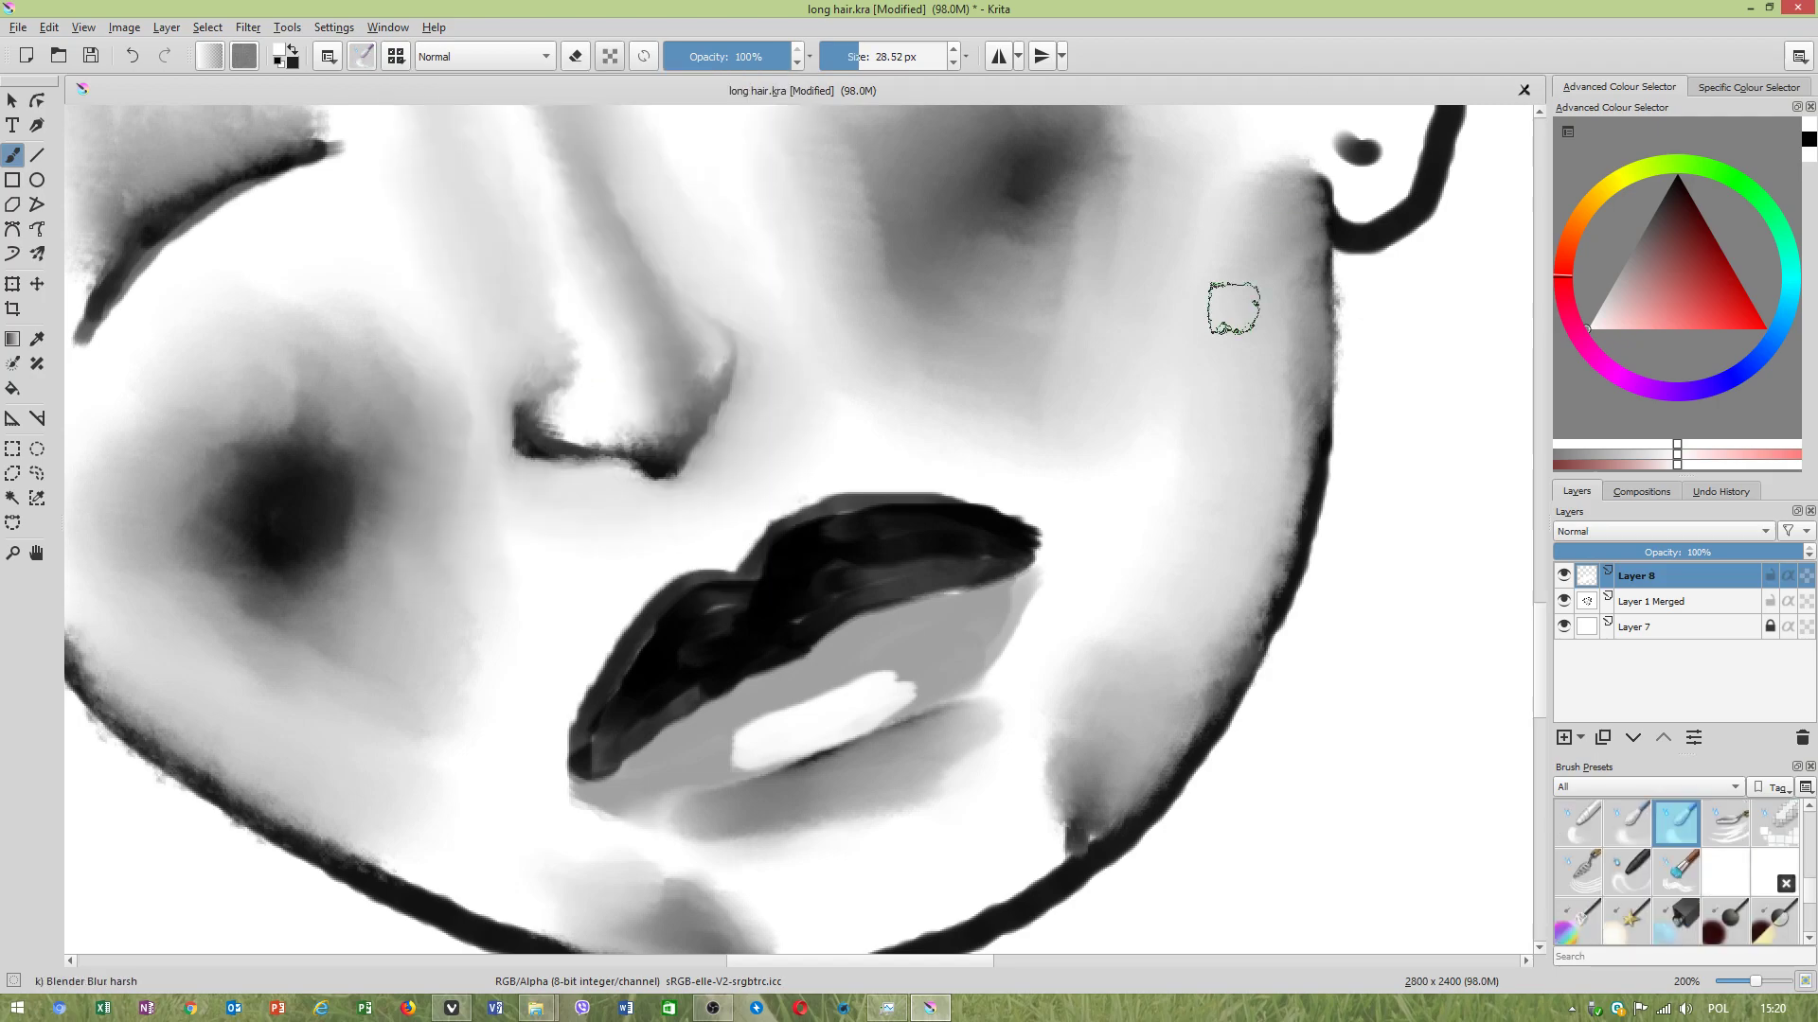
mouse_move(907, 671)
left_mouse_down()
mouse_move(937, 650)
mouse_move(709, 753)
mouse_move(937, 651)
left_mouse_up()
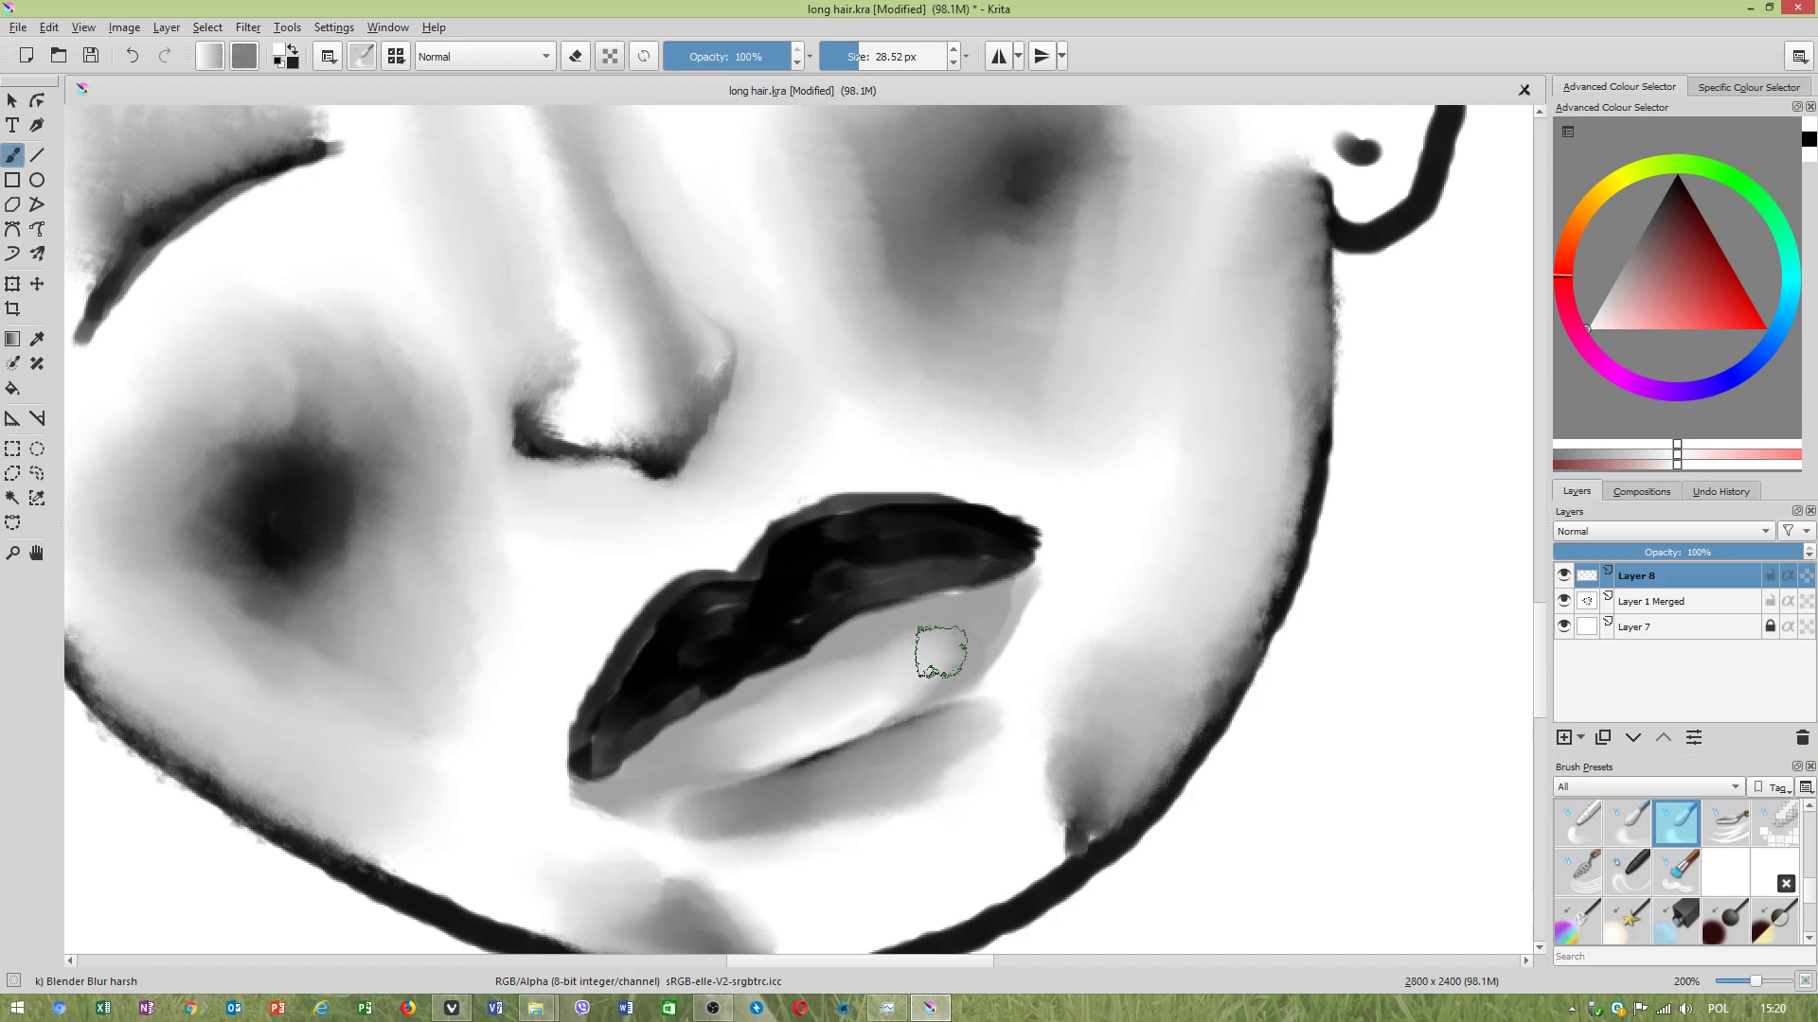
scroll(860, 686, "down", 4)
scroll(949, 682, "up", 3)
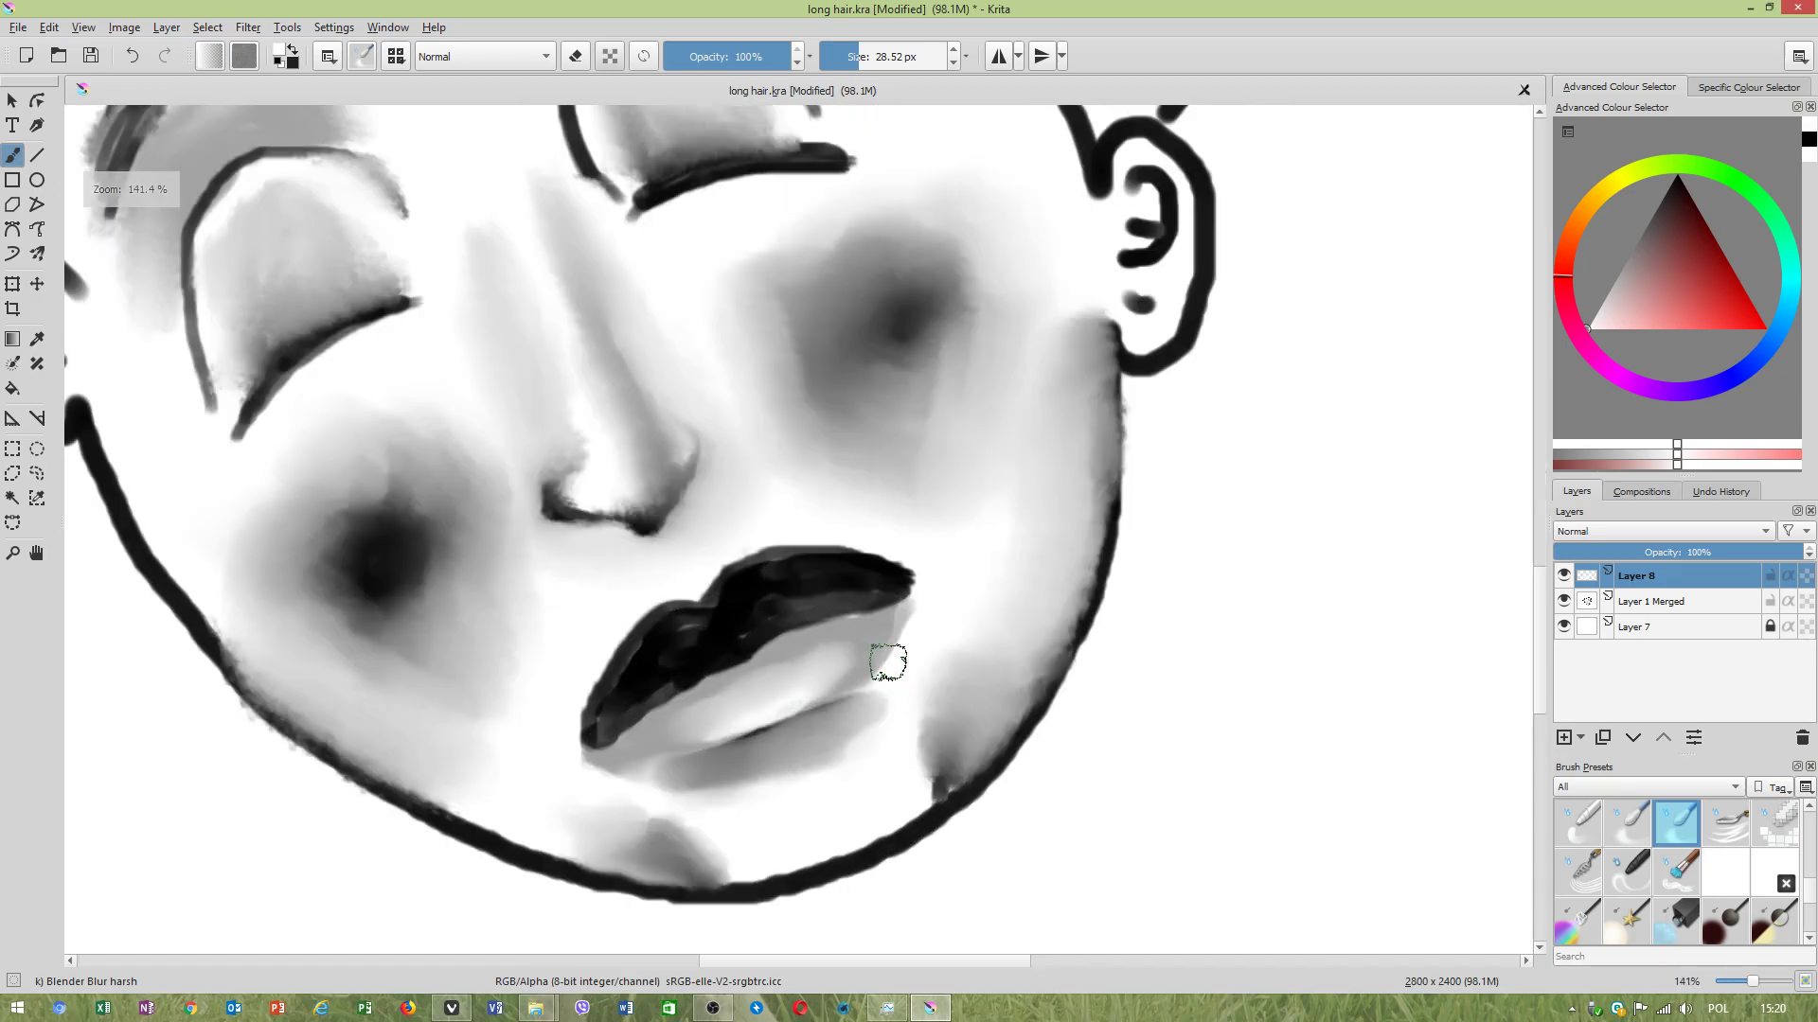
Choose the wet paint harsh preset and paint a broader white highlight along the lower lip at 13.87 px.
left_click(371, 55)
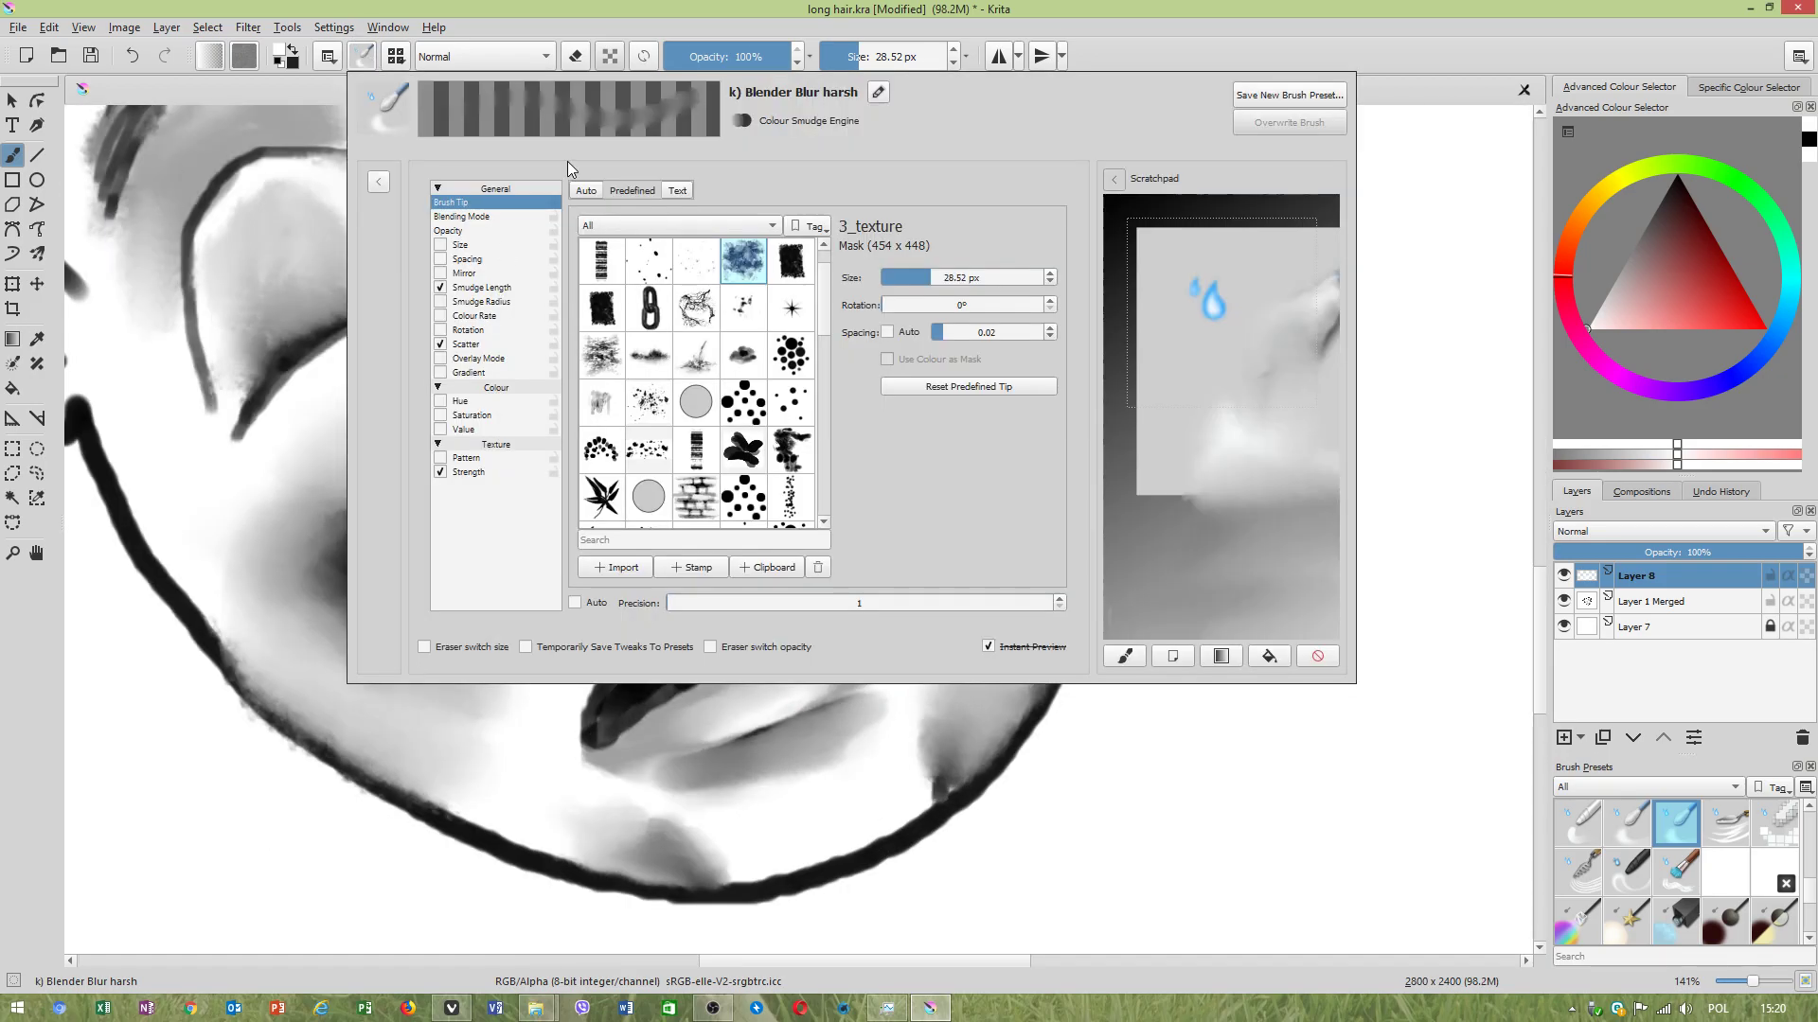
left_click(401, 59)
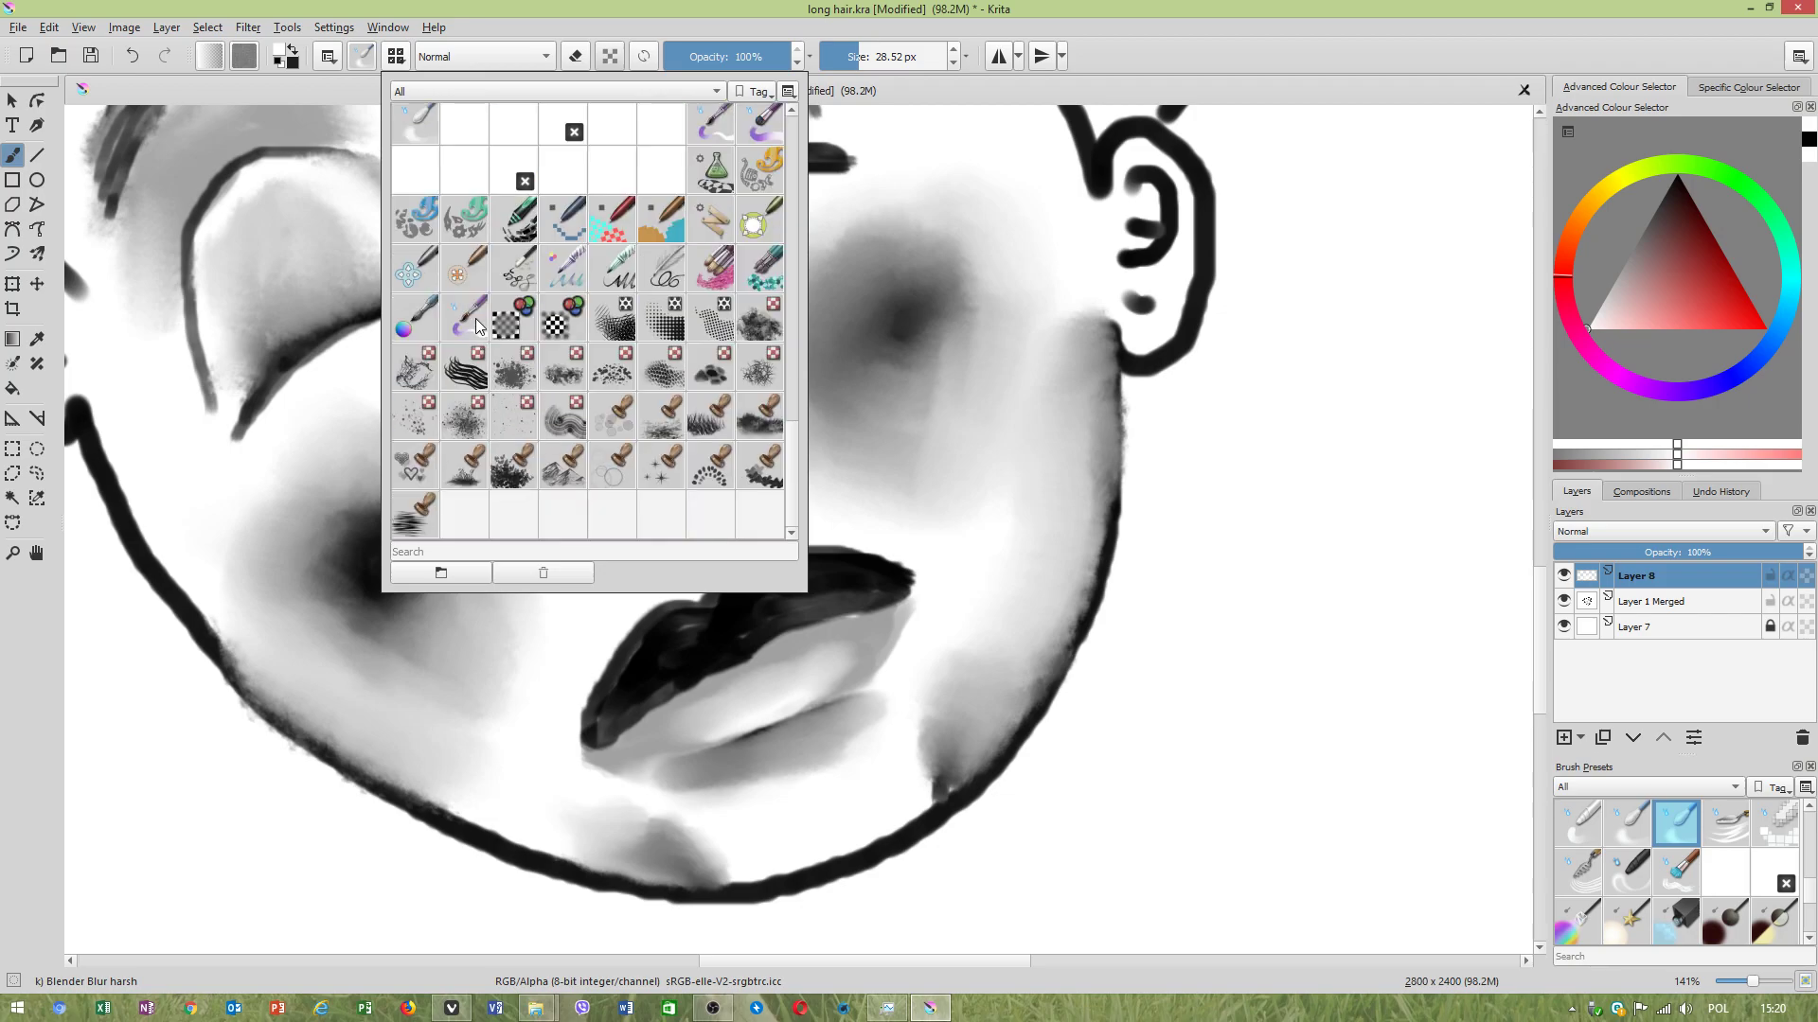
mouse_move(476, 325)
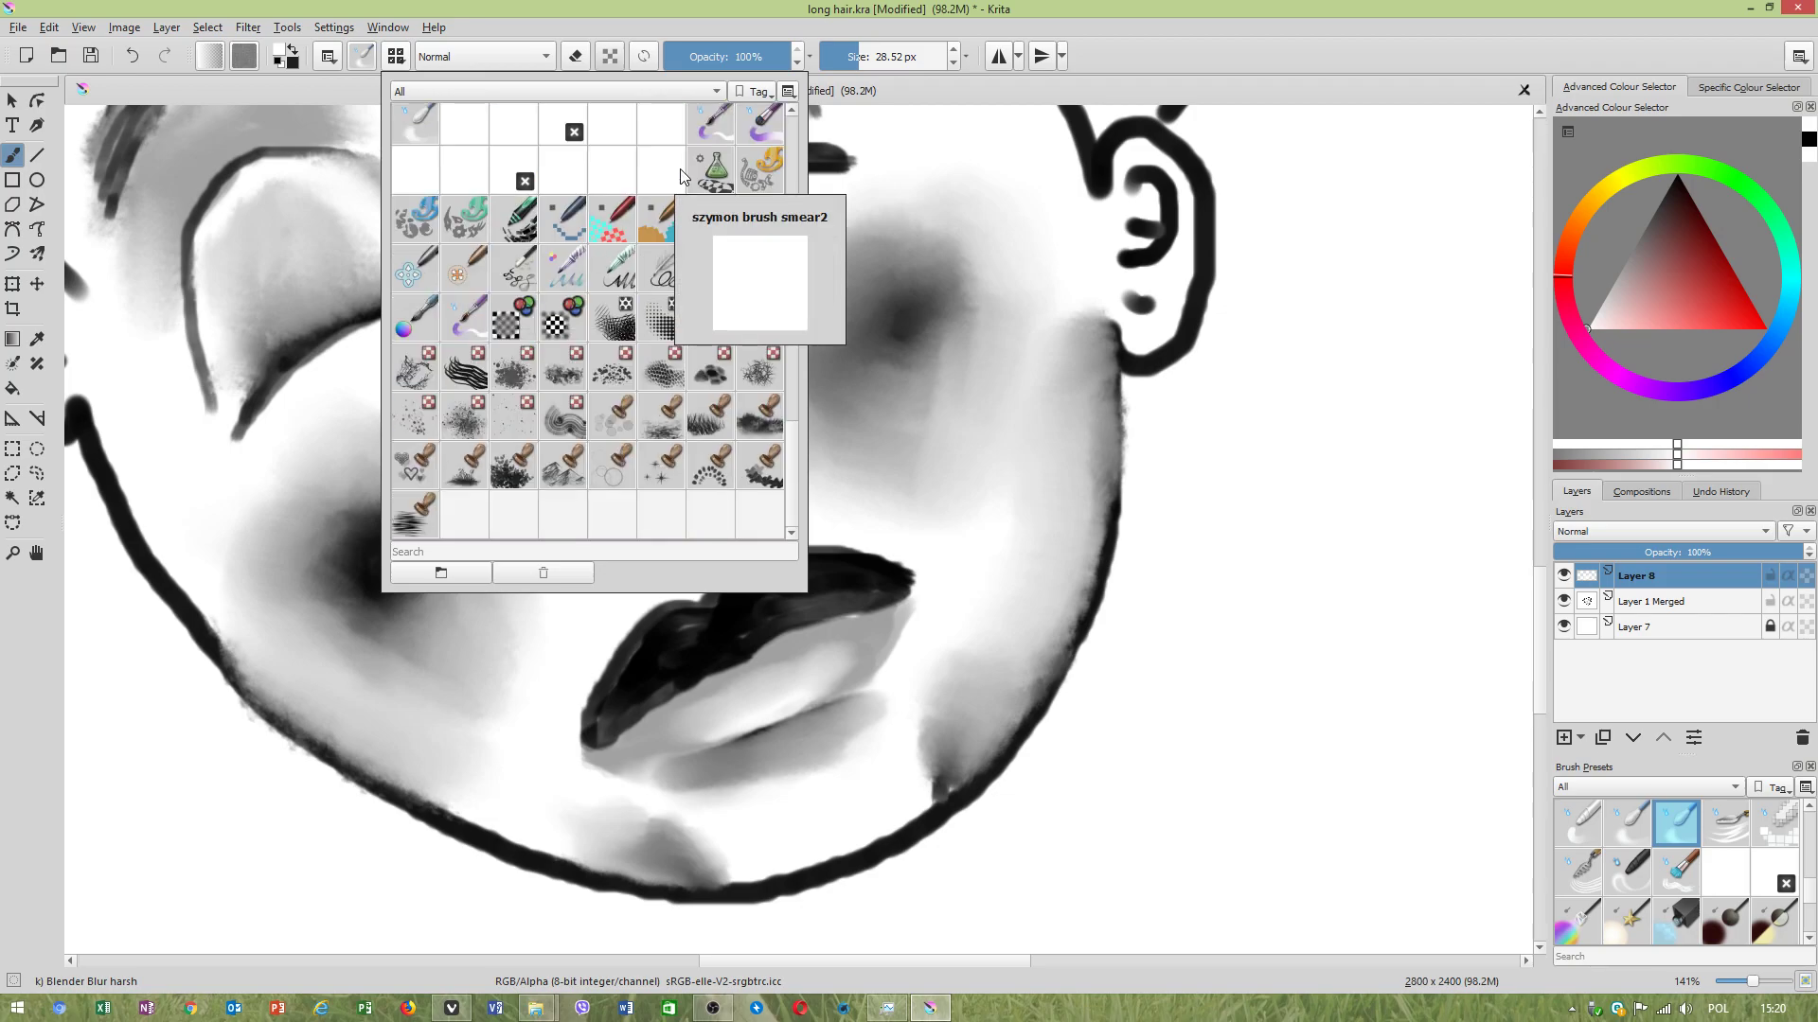
mouse_move(757, 128)
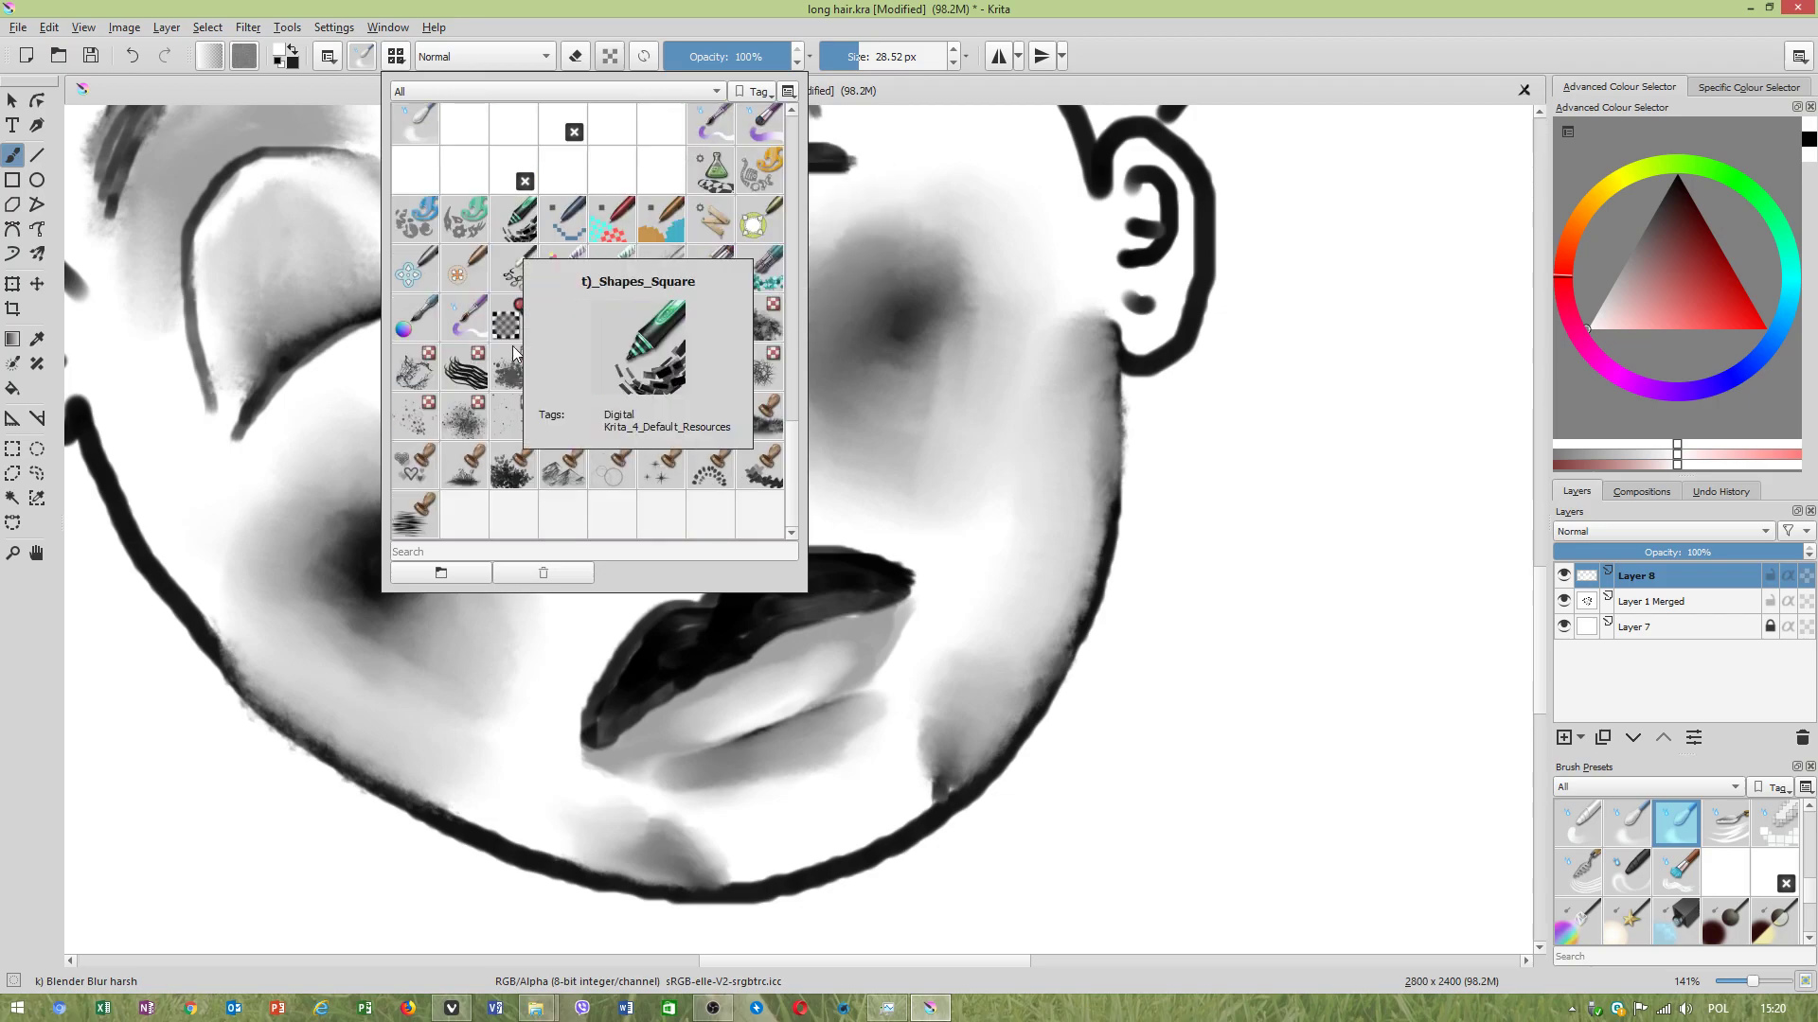
scroll(621, 321, "up", 2)
mouse_move(620, 322)
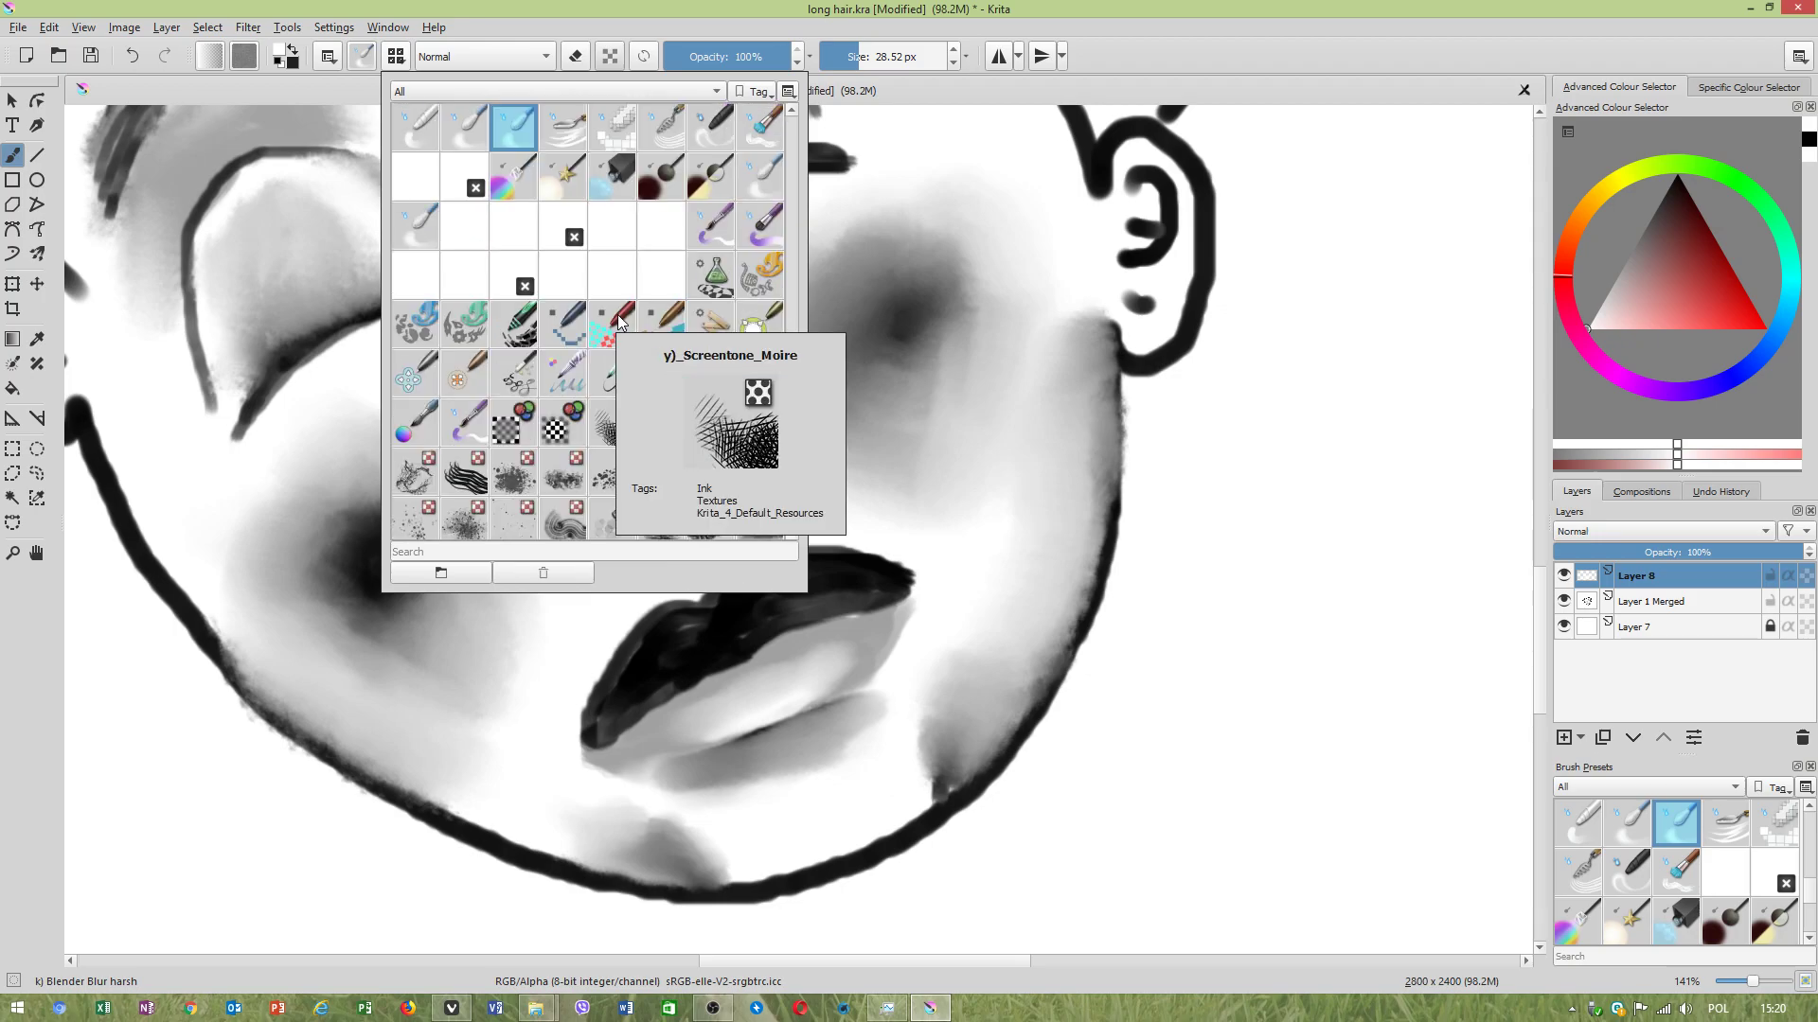
left_click(471, 428)
mouse_move(731, 726)
left_mouse_down()
mouse_move(668, 745)
mouse_move(823, 692)
left_mouse_up()
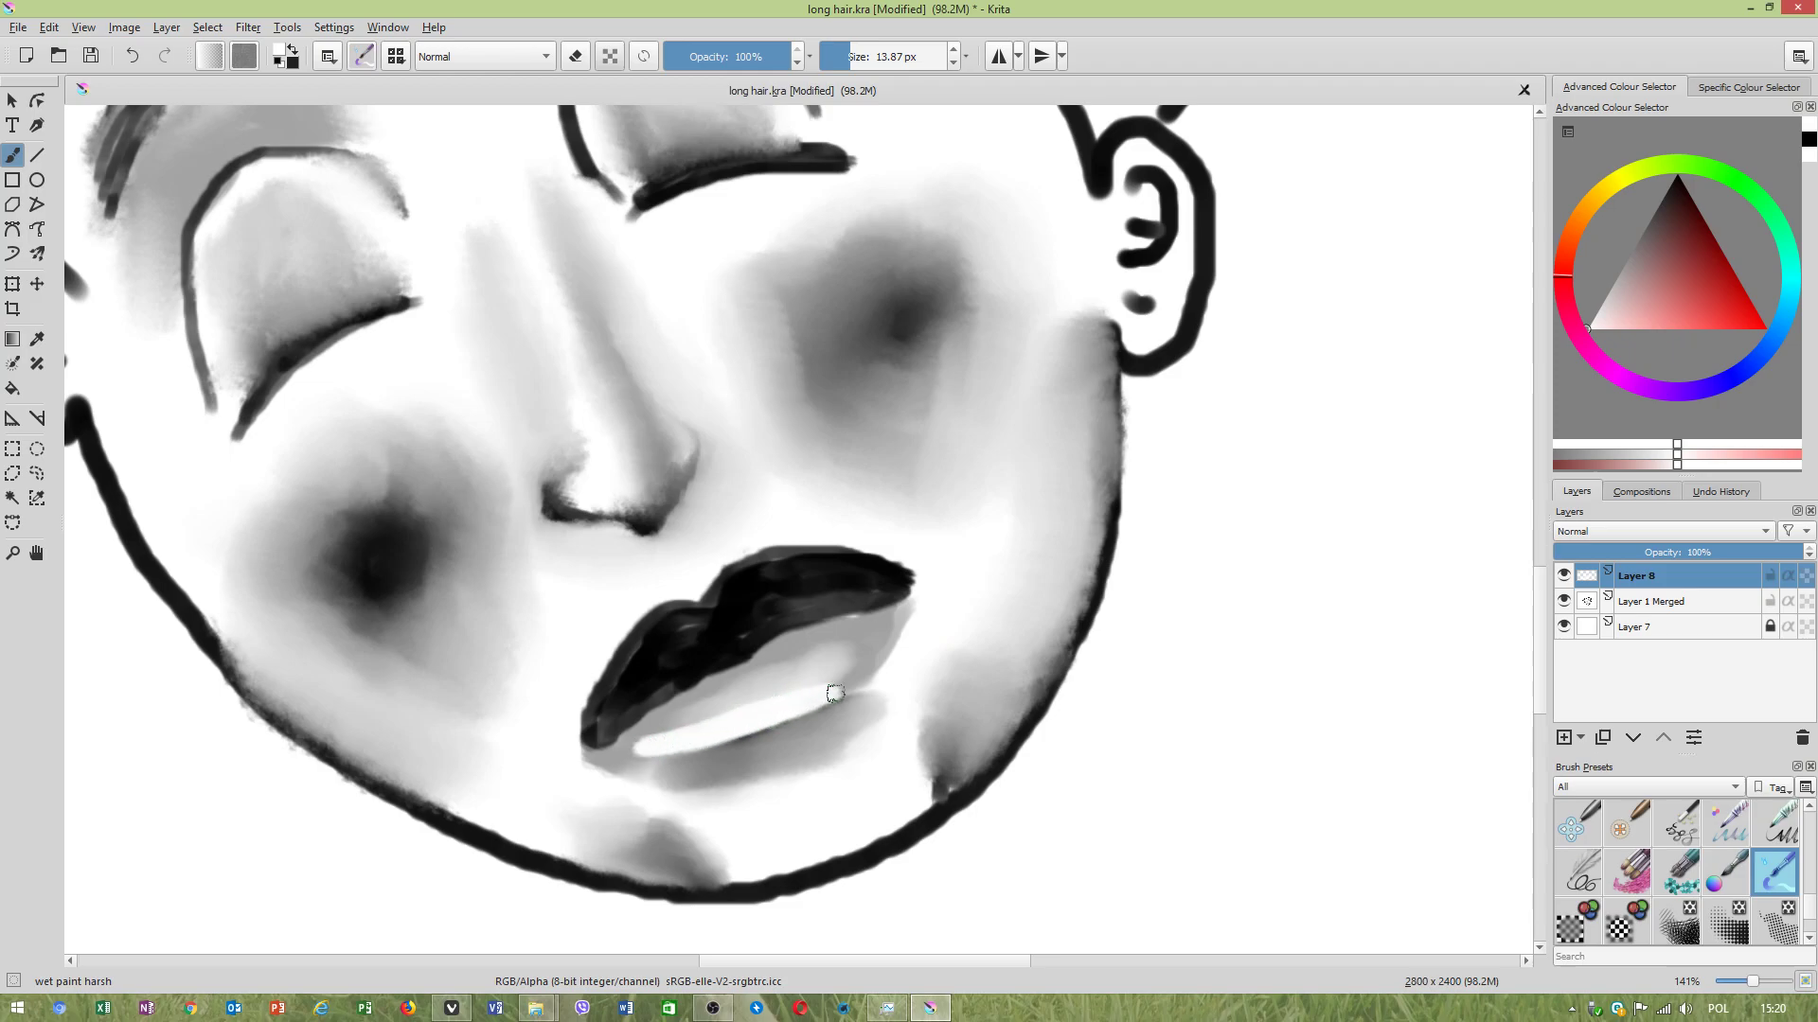
mouse_move(836, 675)
left_mouse_down()
mouse_move(699, 724)
mouse_move(835, 678)
left_mouse_up()
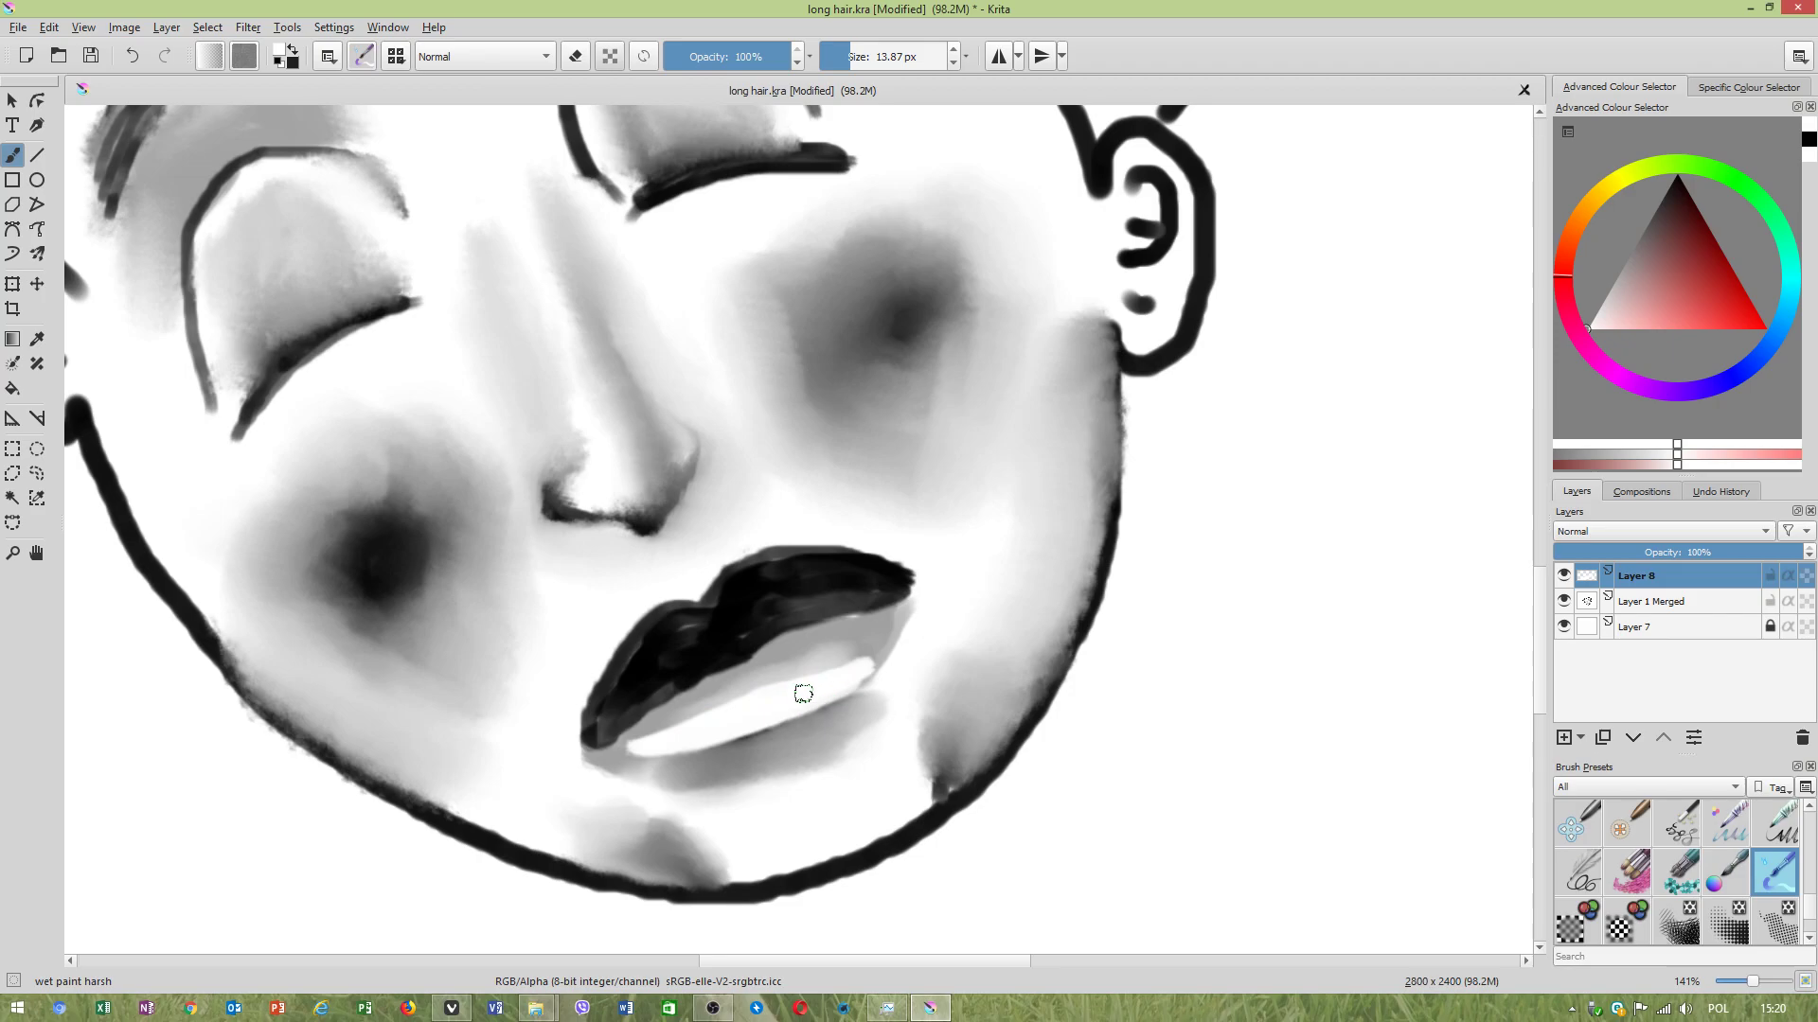
Choose the Blender Blur harsh preset, set its size to 21.43 px and blend the white highlight into the lower lip's grey.
scroll(802, 694, "up", 1)
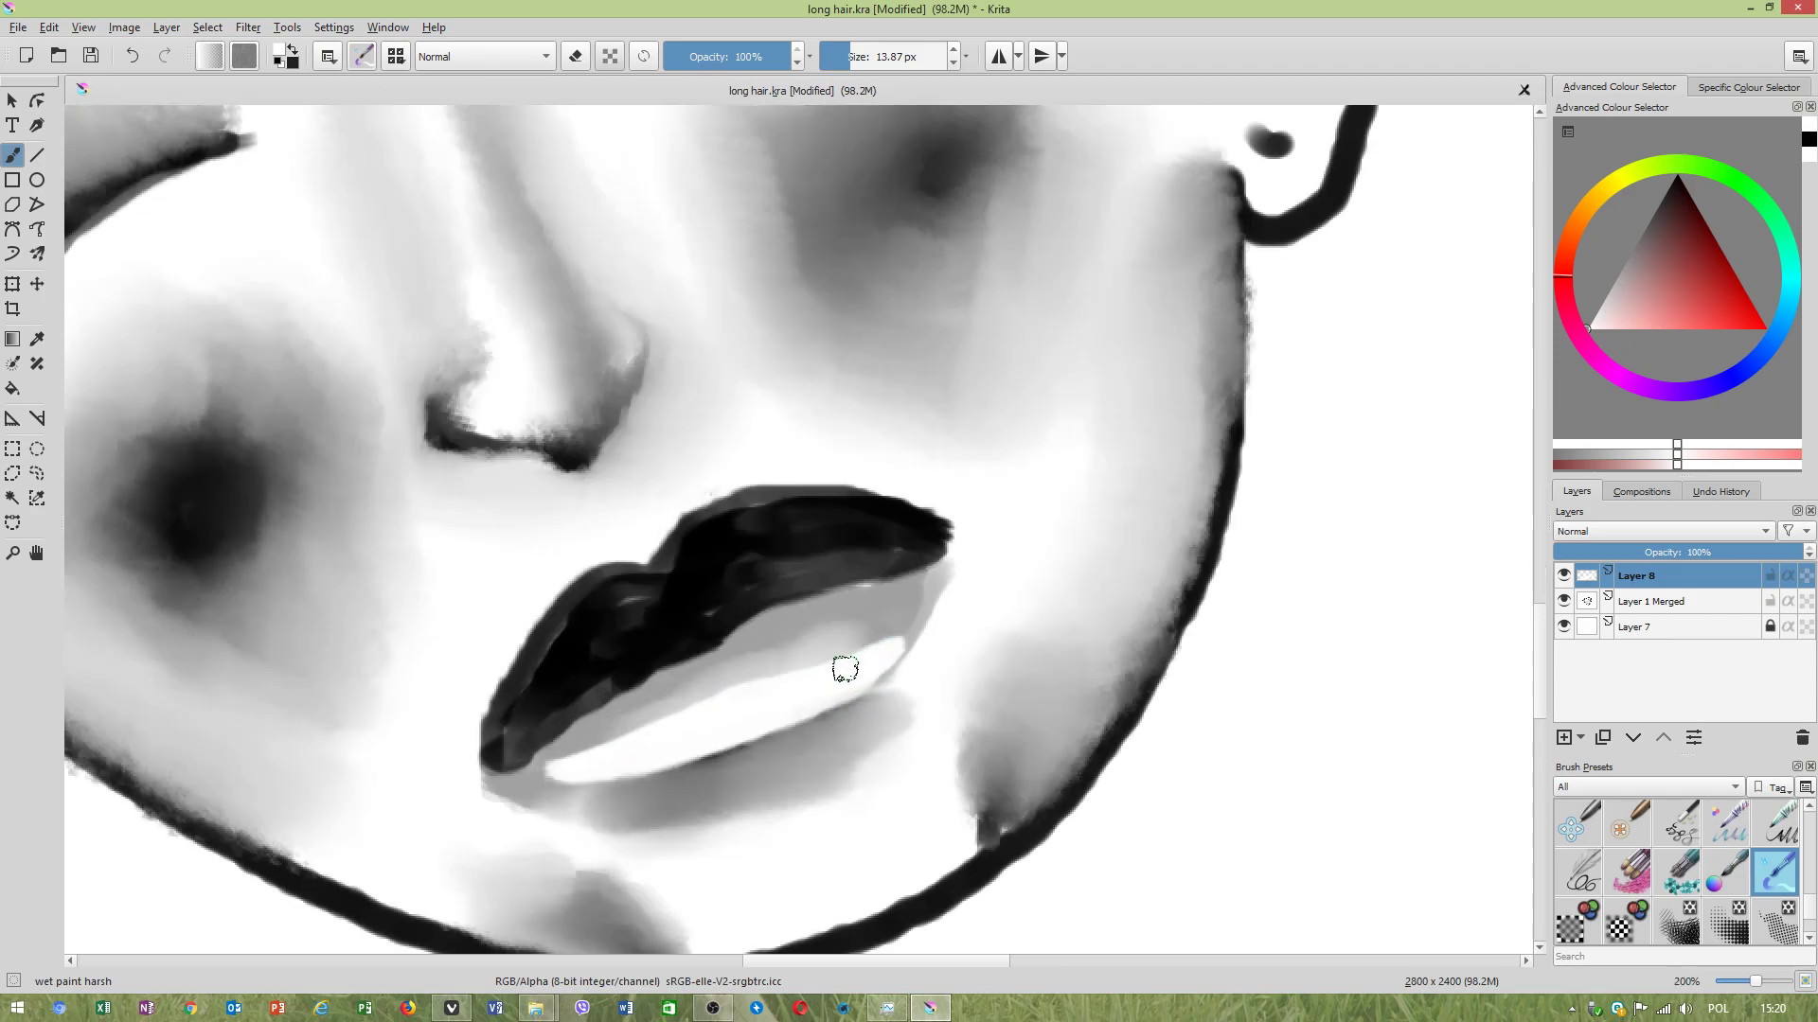
left_click(396, 58)
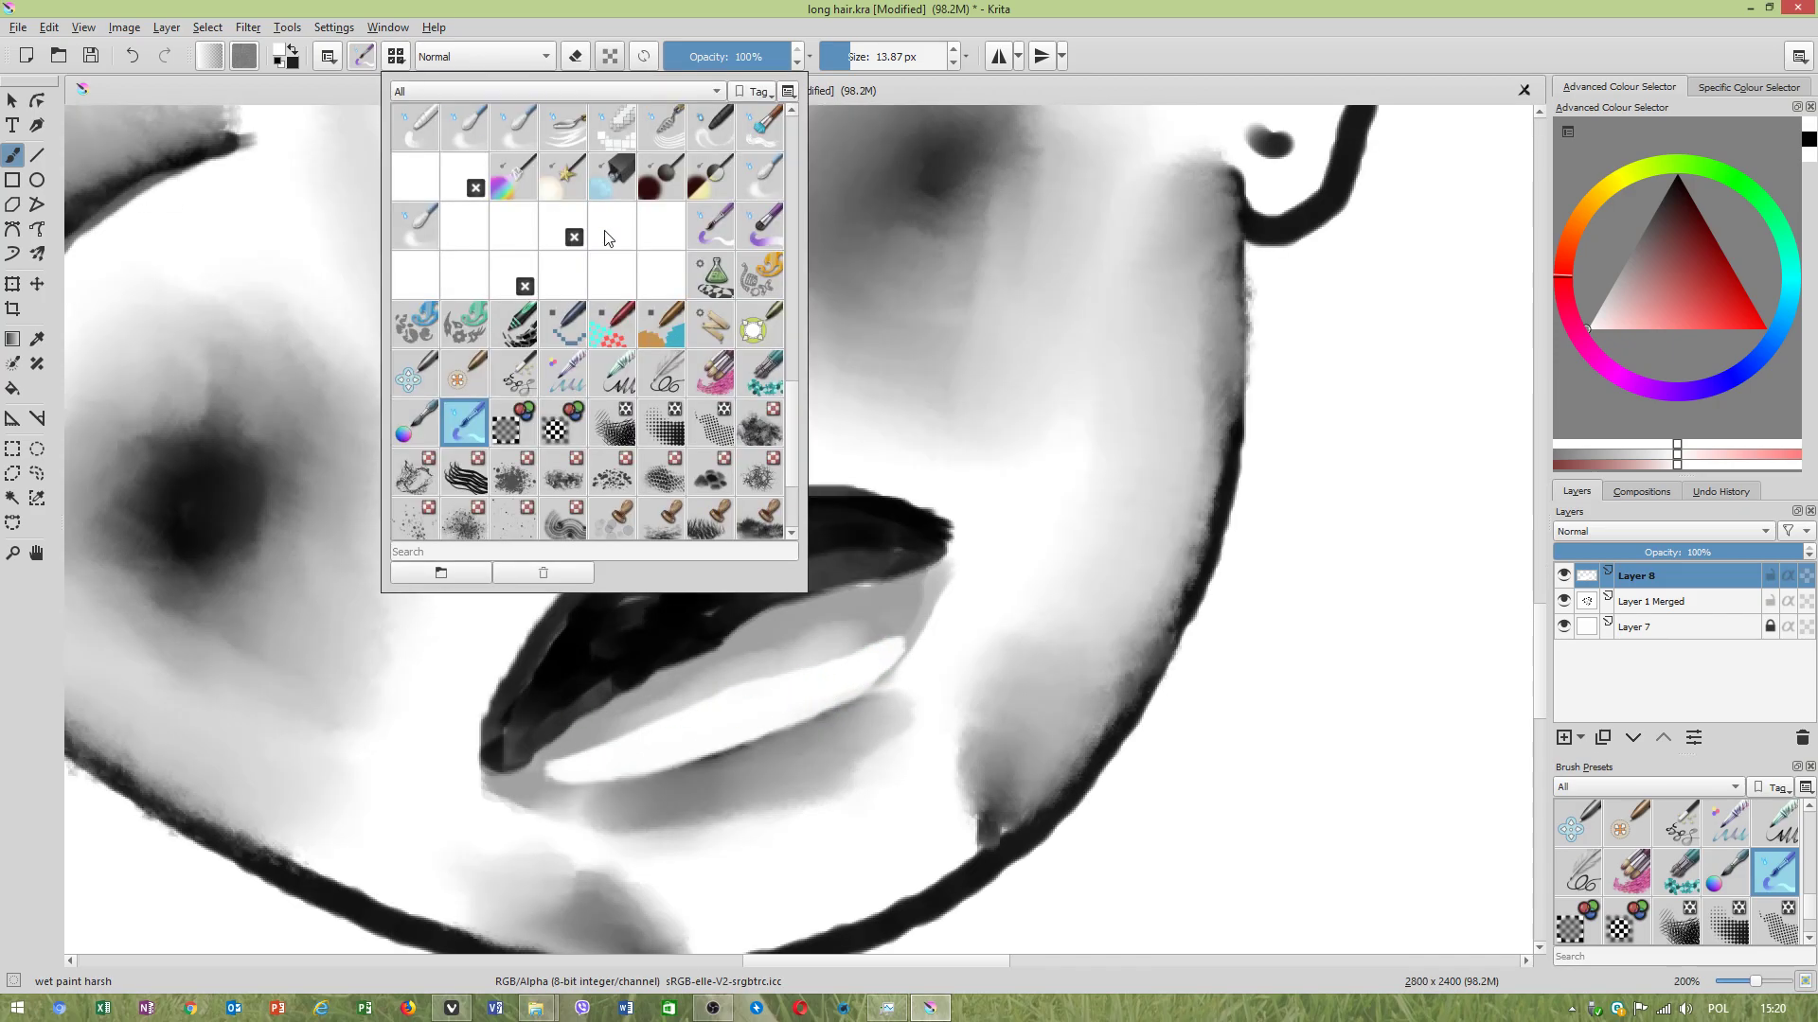
scroll(606, 265, "up", 2)
mouse_move(468, 423)
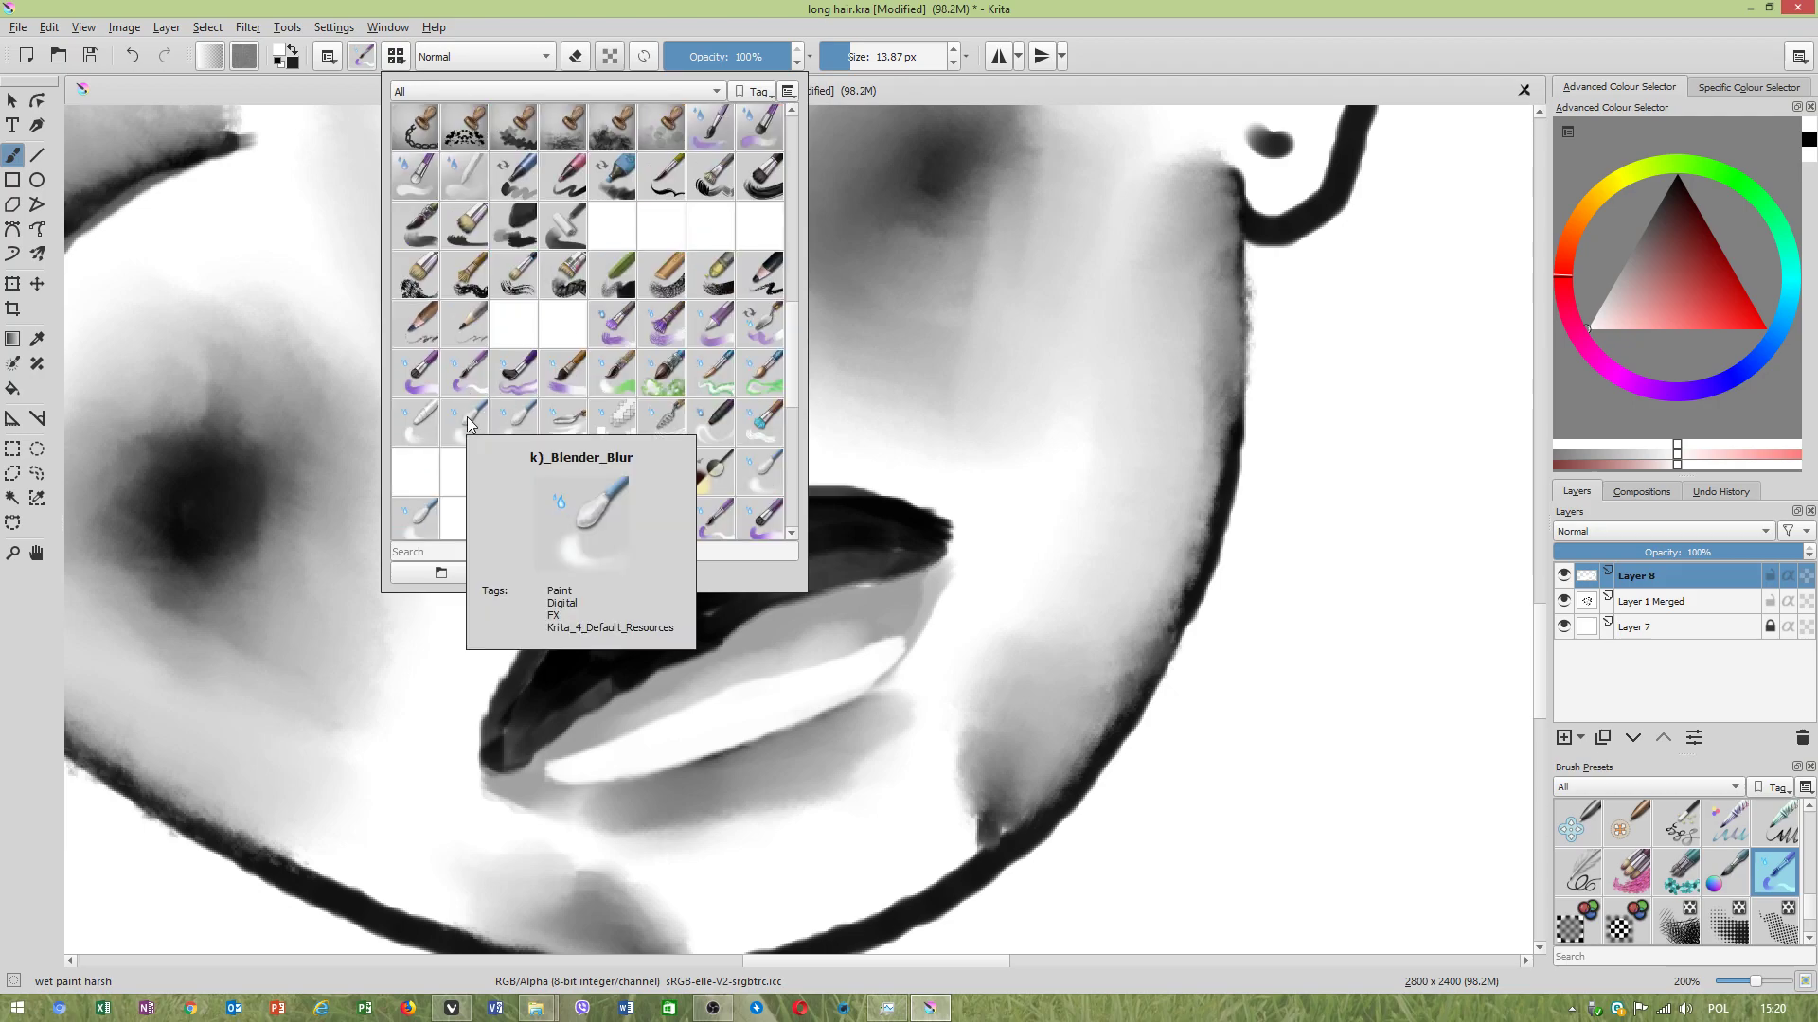
left_click(518, 419)
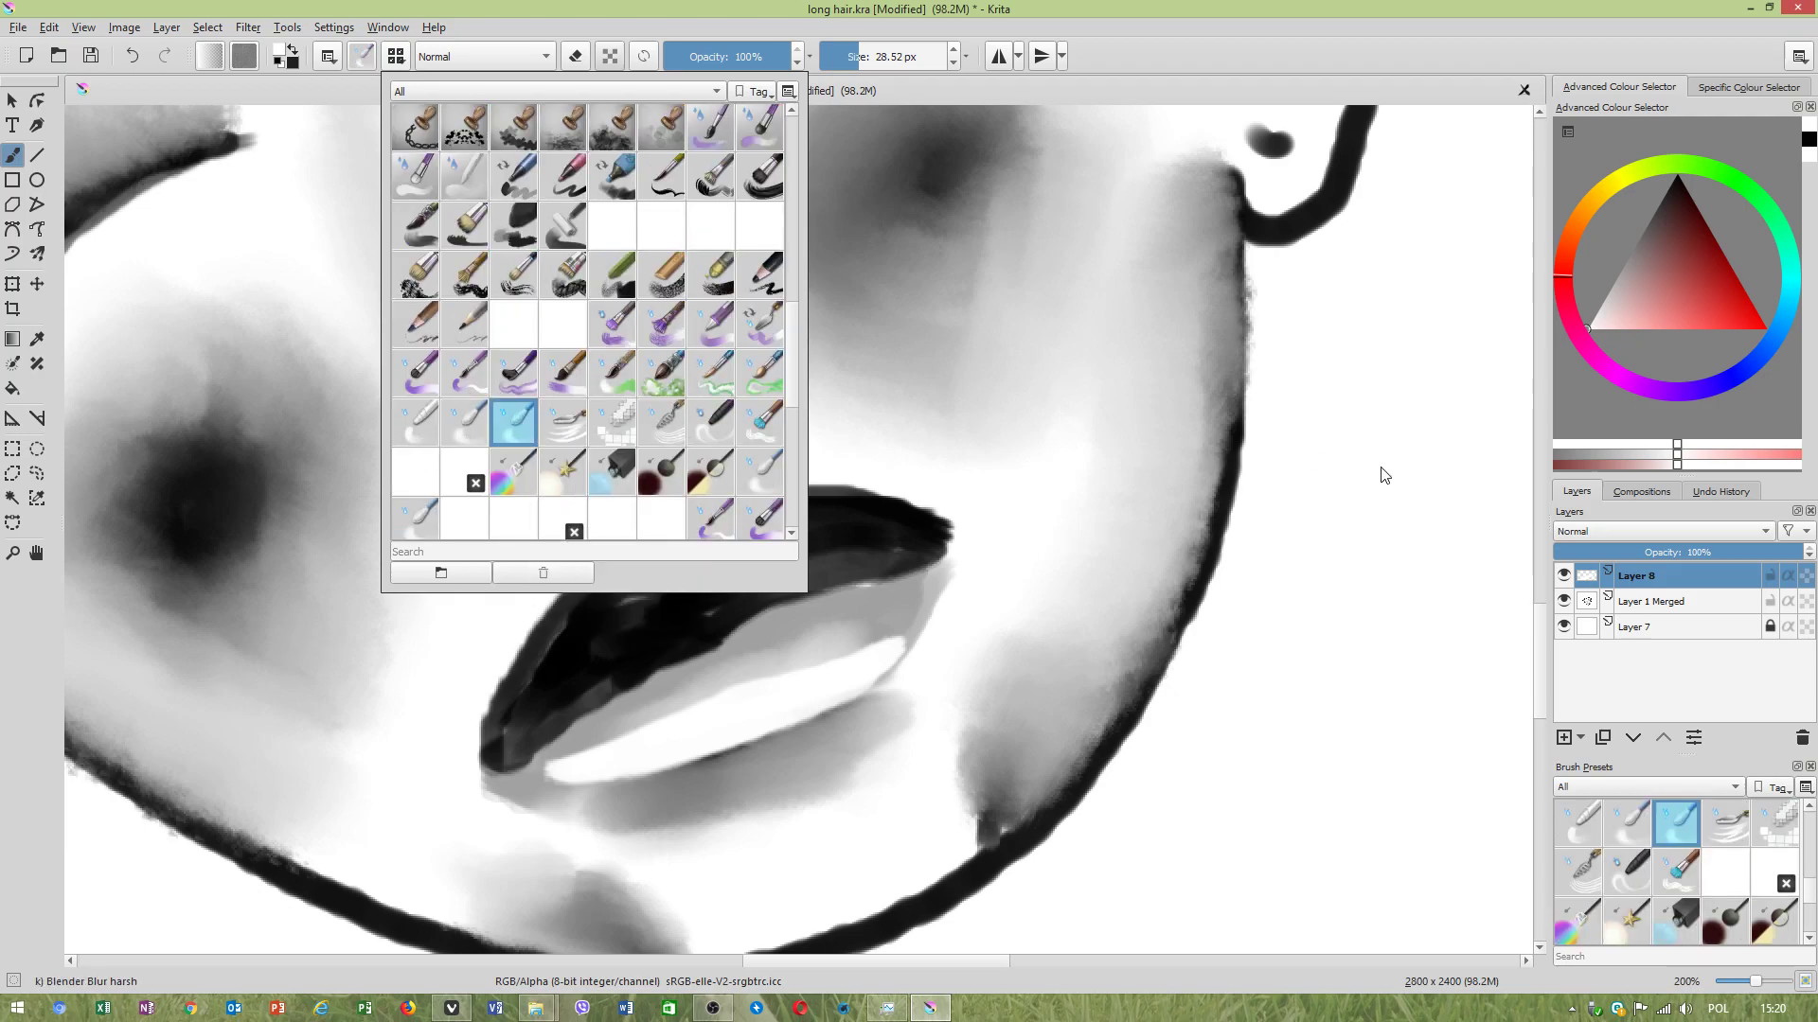
mouse_move(922, 658)
left_mouse_down()
mouse_move(826, 660)
mouse_move(576, 757)
left_mouse_up()
right_click(1452, 488)
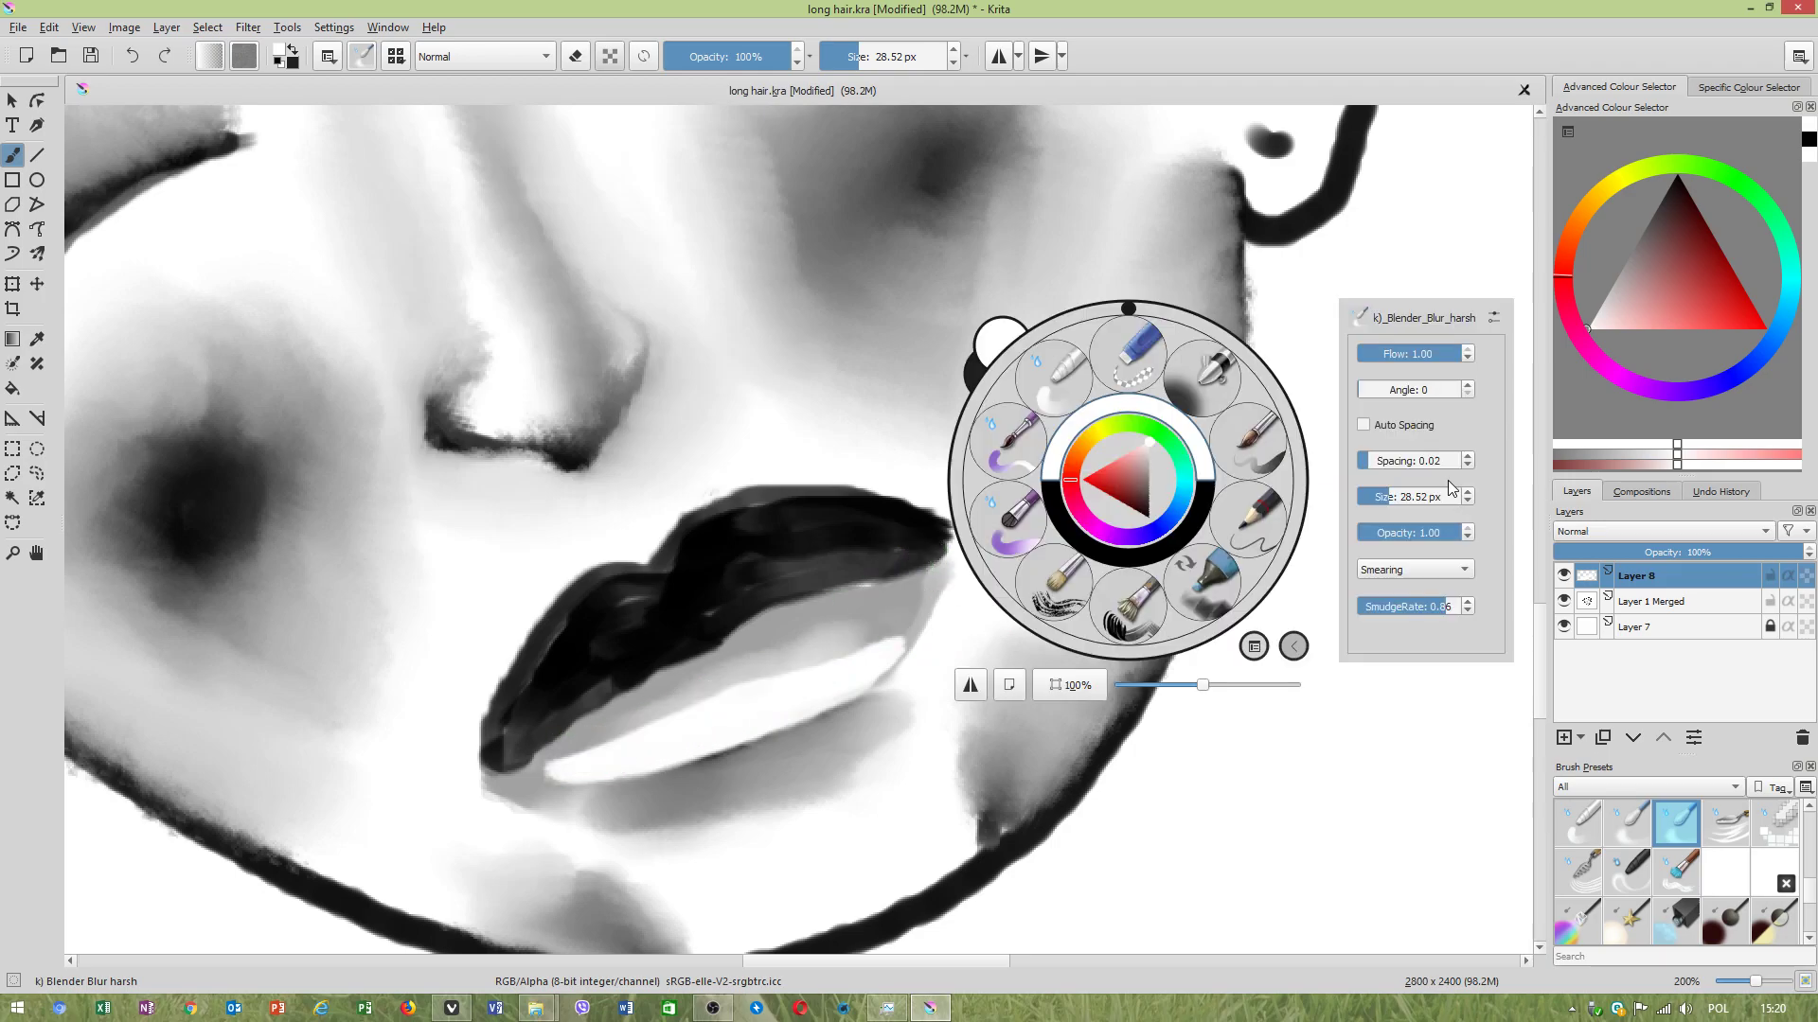
left_click_drag(1384, 499, 1377, 499)
left_click(1384, 264)
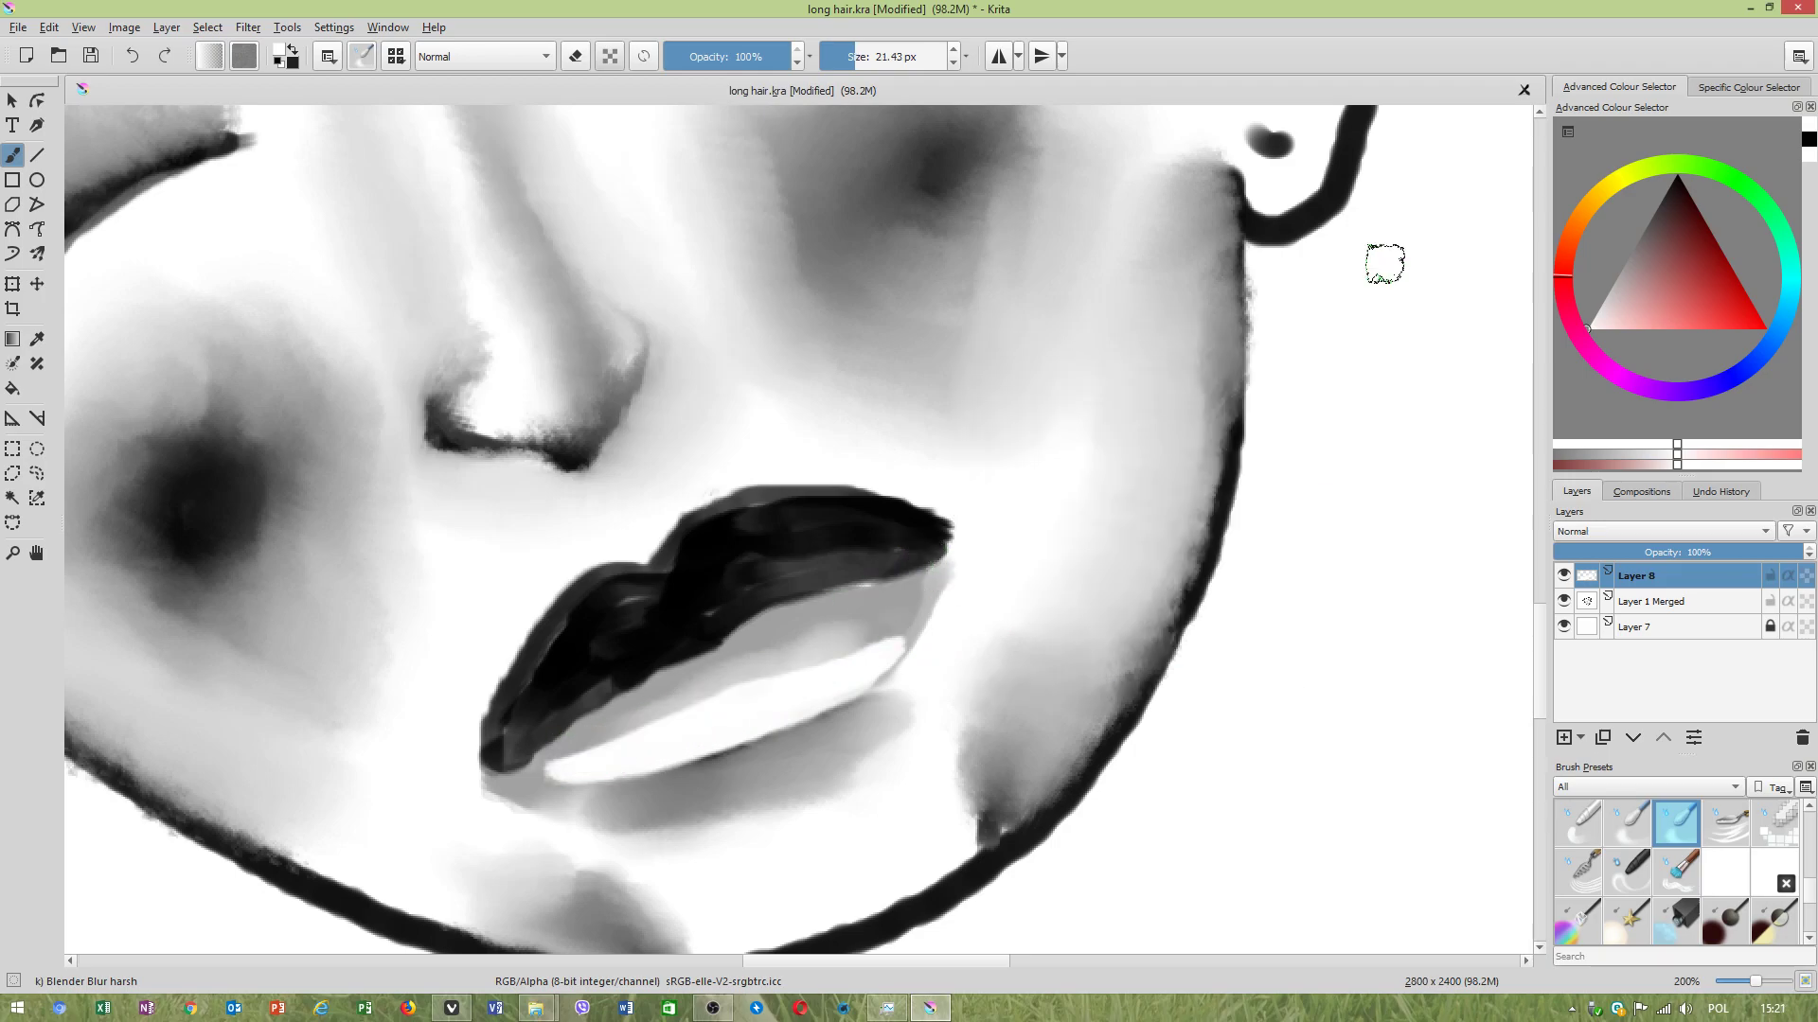
mouse_move(656, 730)
left_mouse_down()
mouse_move(555, 755)
mouse_move(884, 637)
mouse_move(754, 674)
mouse_move(553, 776)
left_mouse_up()
scroll(549, 763, "down", 1)
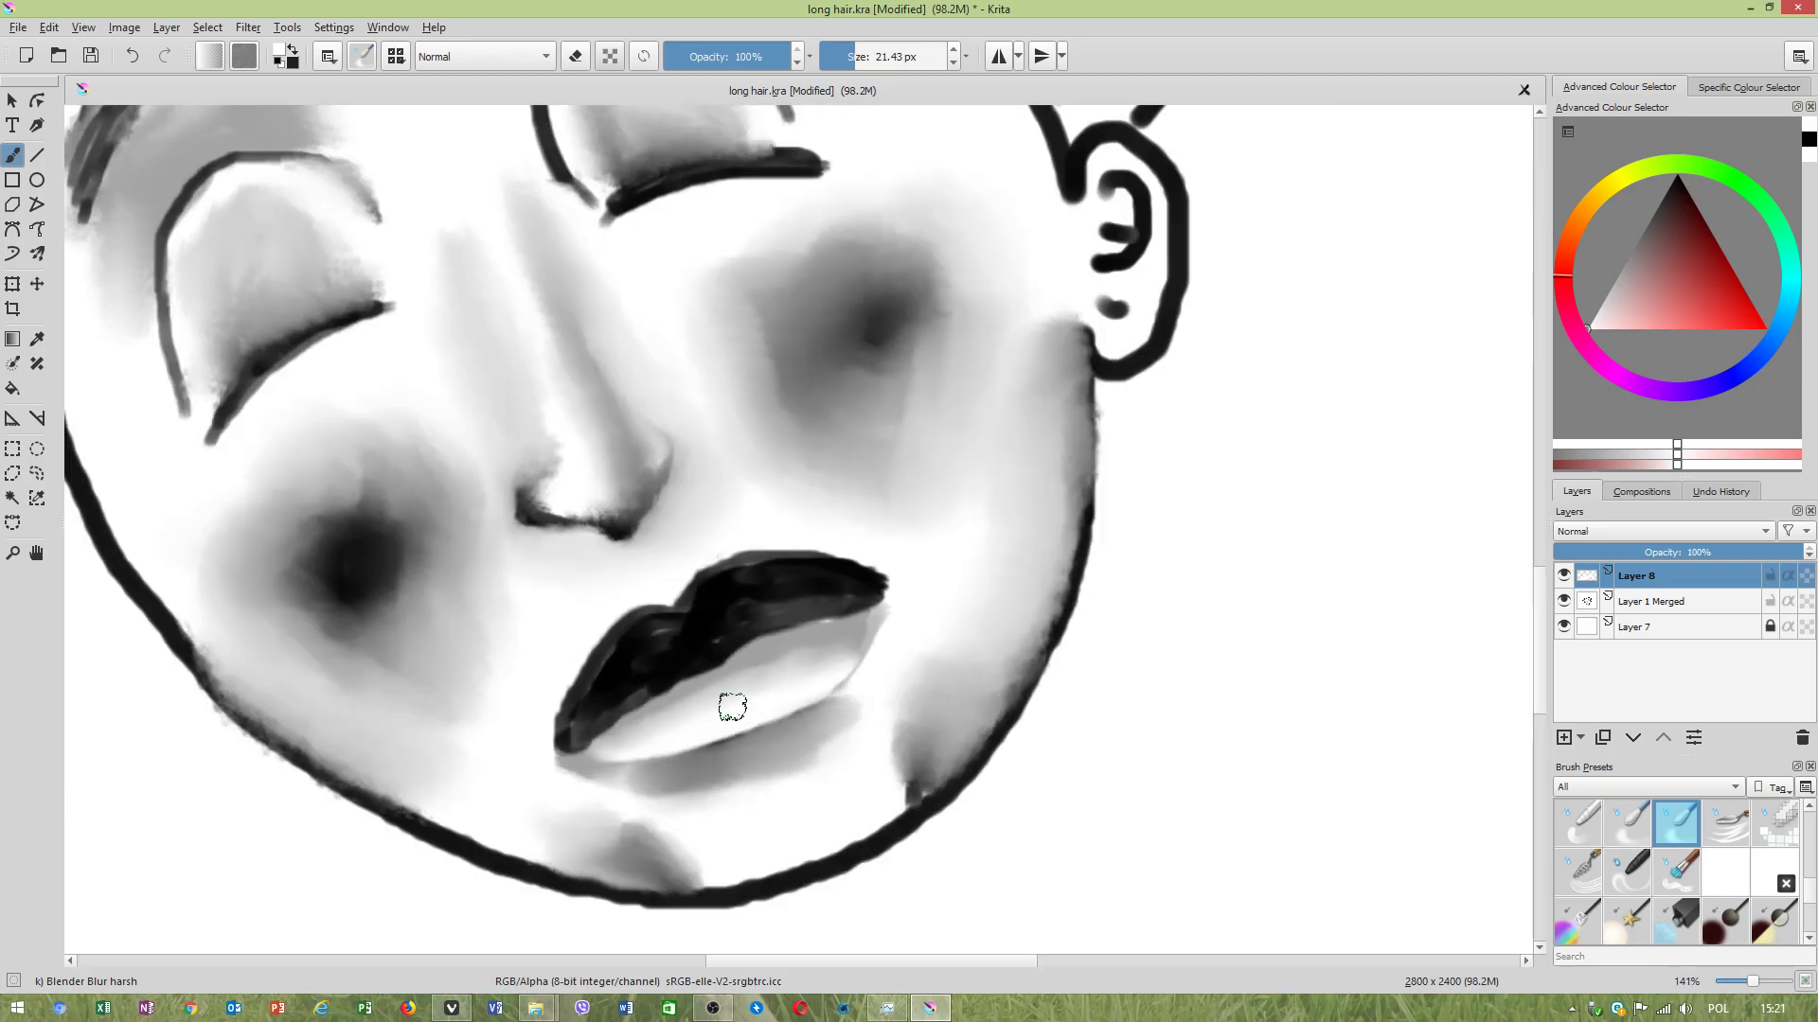
Select the Layer 1 Merged layer and soften the shadow under the lower lip and the chin shading at 21.43 px.
scroll(698, 755, "up", 1)
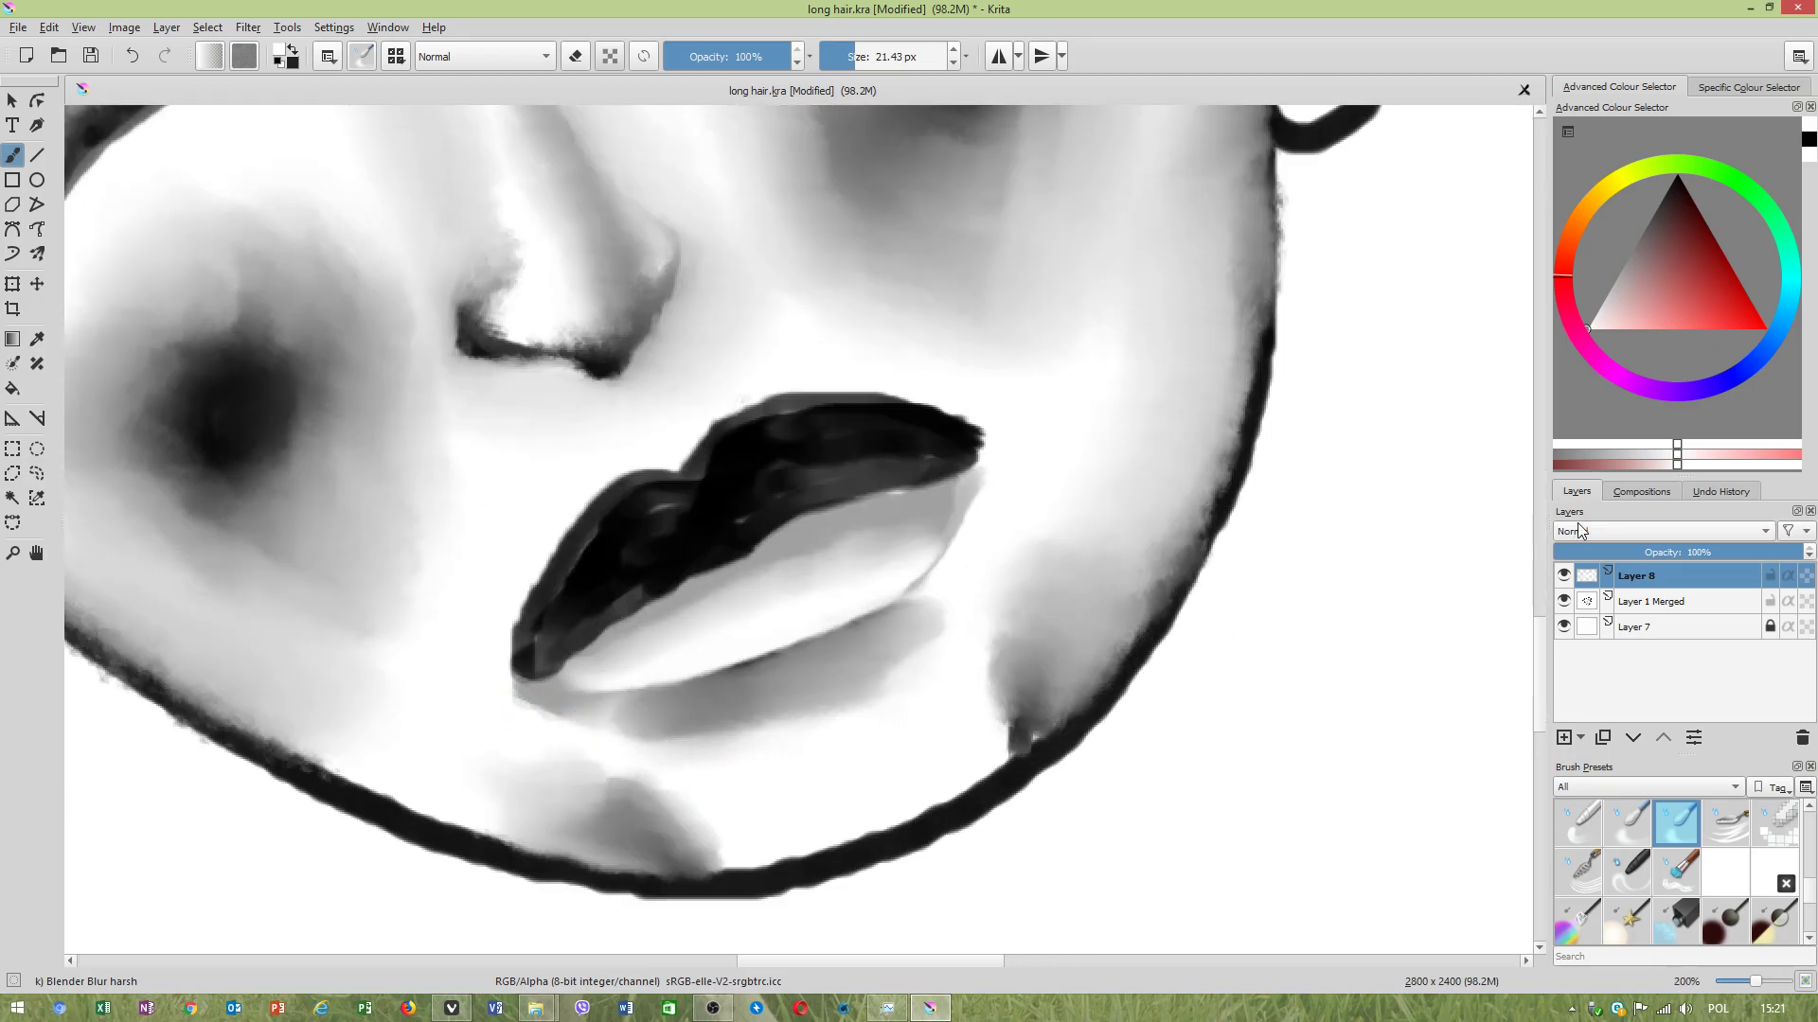
left_click(1614, 606)
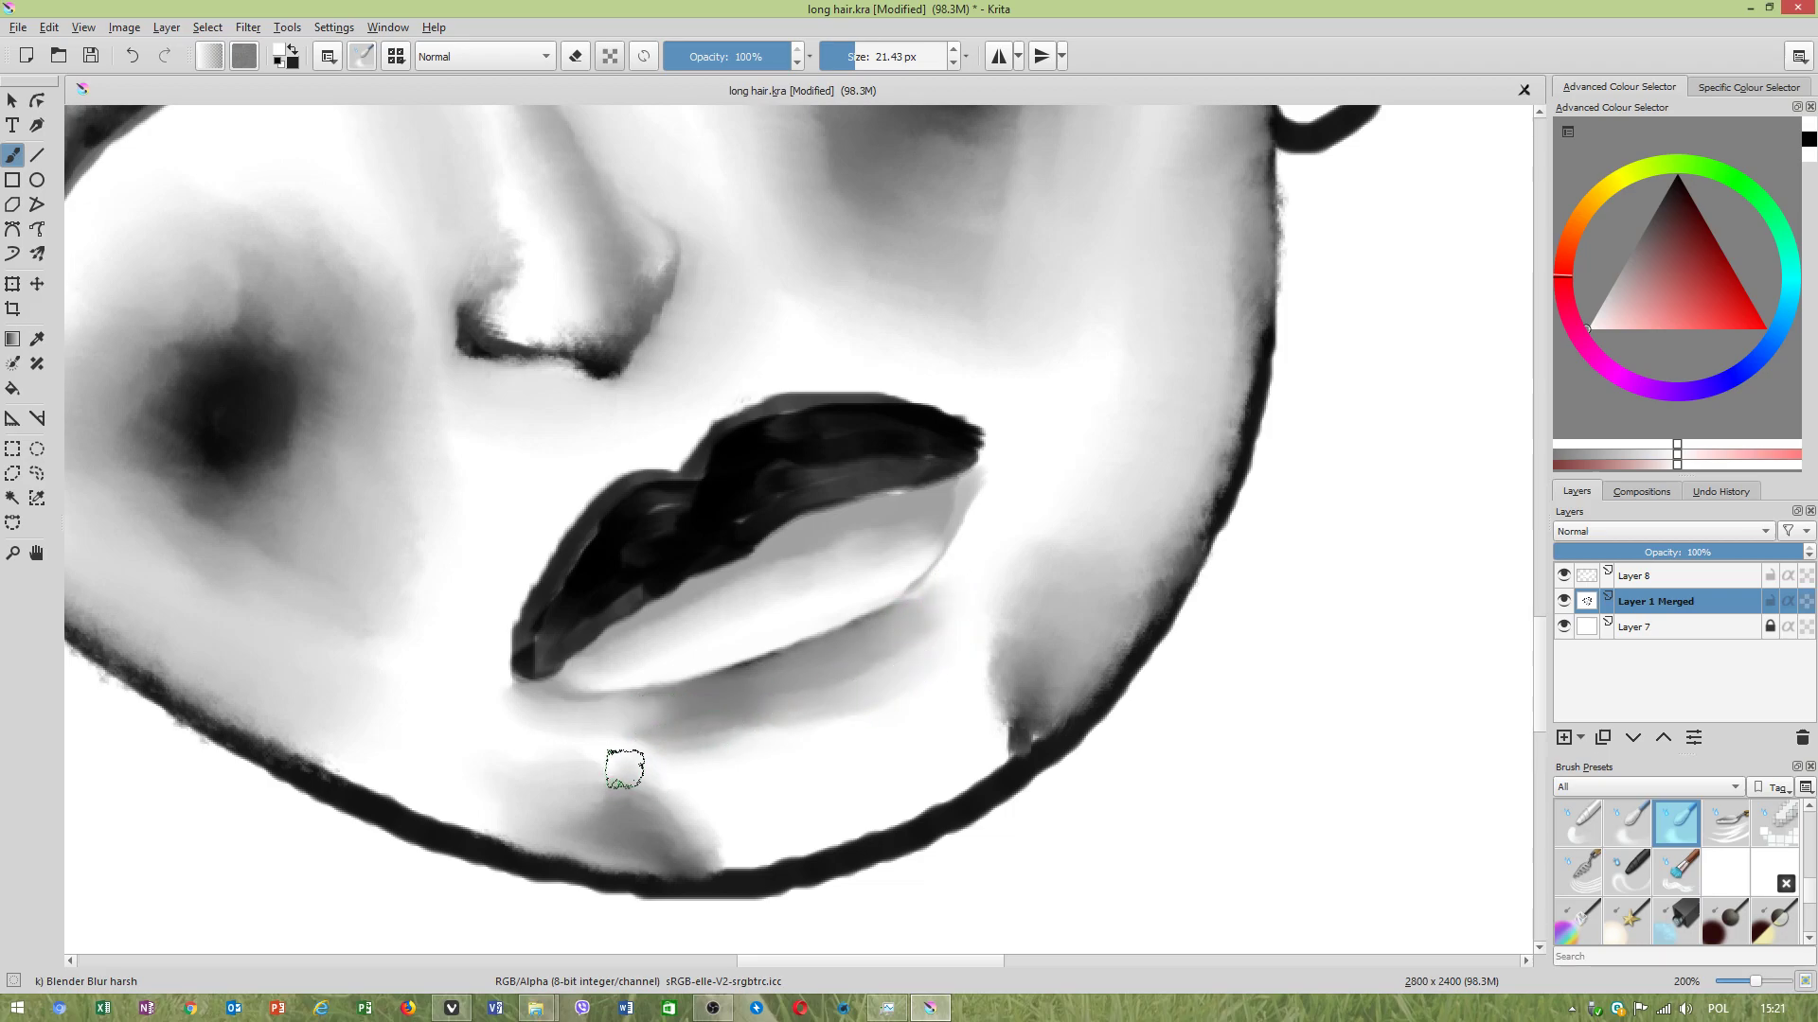
mouse_move(612, 780)
left_mouse_down()
mouse_move(631, 745)
mouse_move(664, 775)
mouse_move(652, 735)
mouse_move(565, 746)
left_mouse_up()
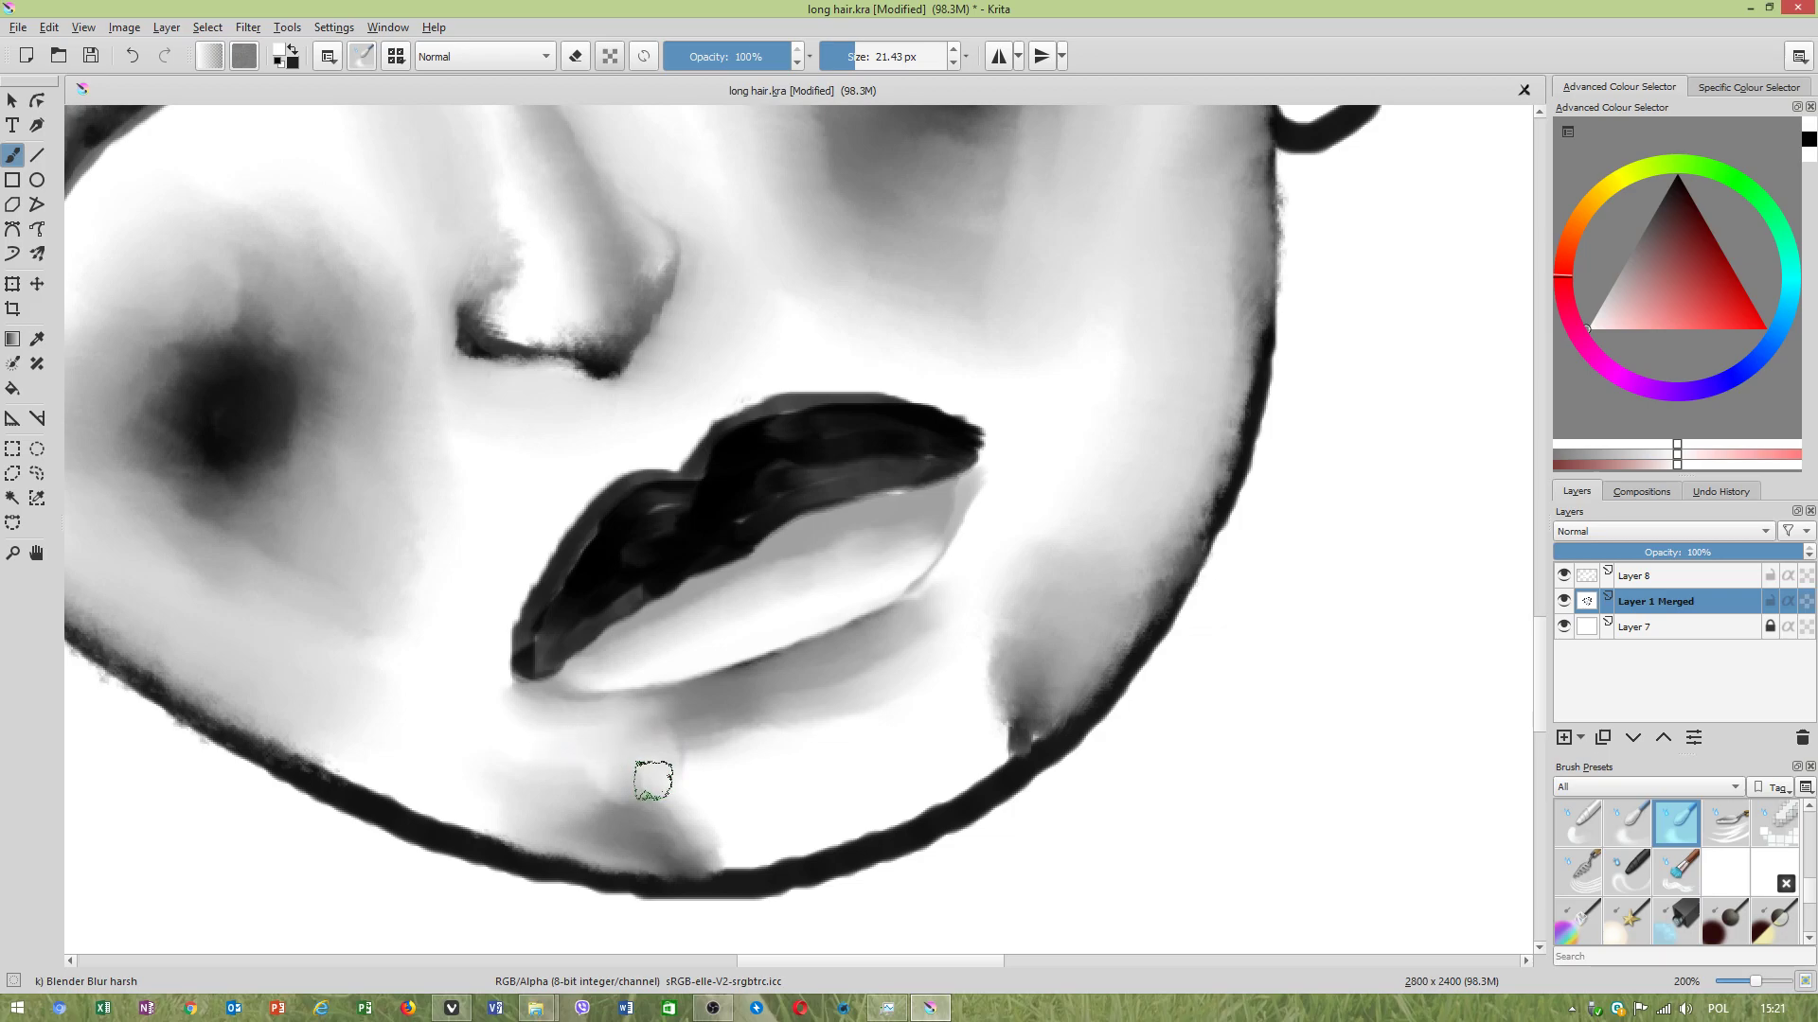
scroll(697, 767, "down", 5)
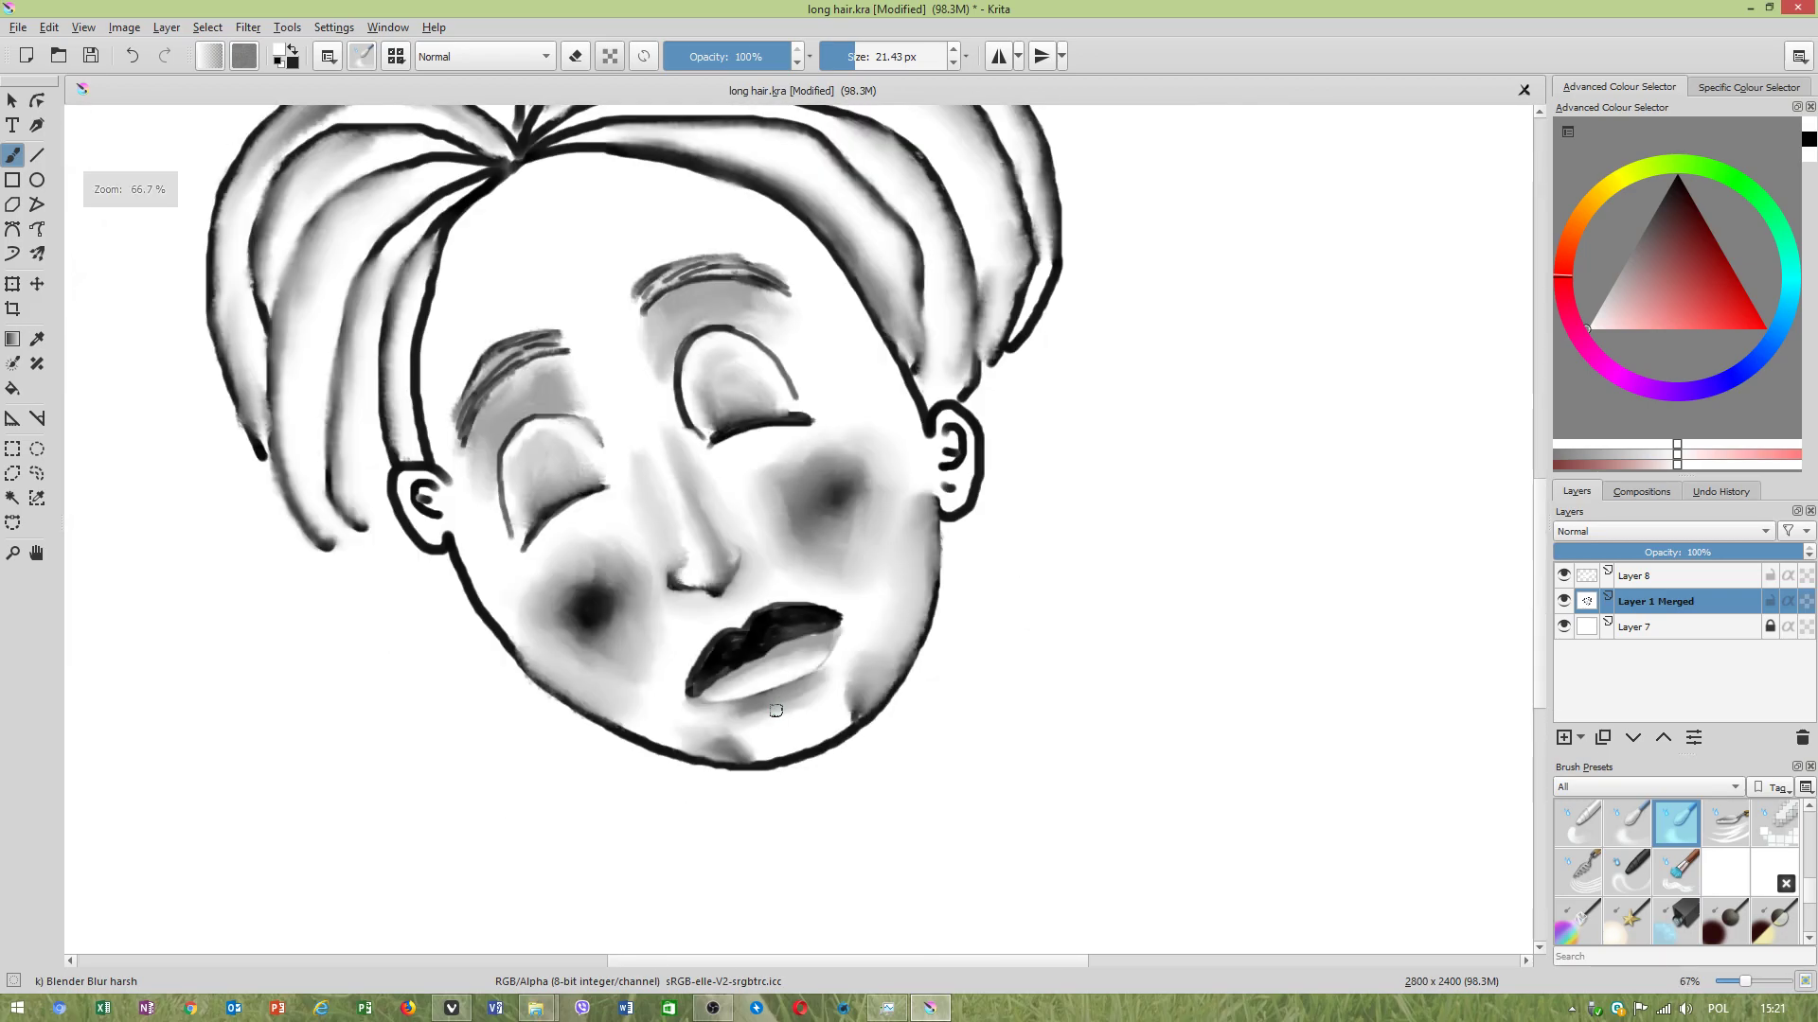
Choose the blender wash brush strong 2 preset.
left_click(396, 57)
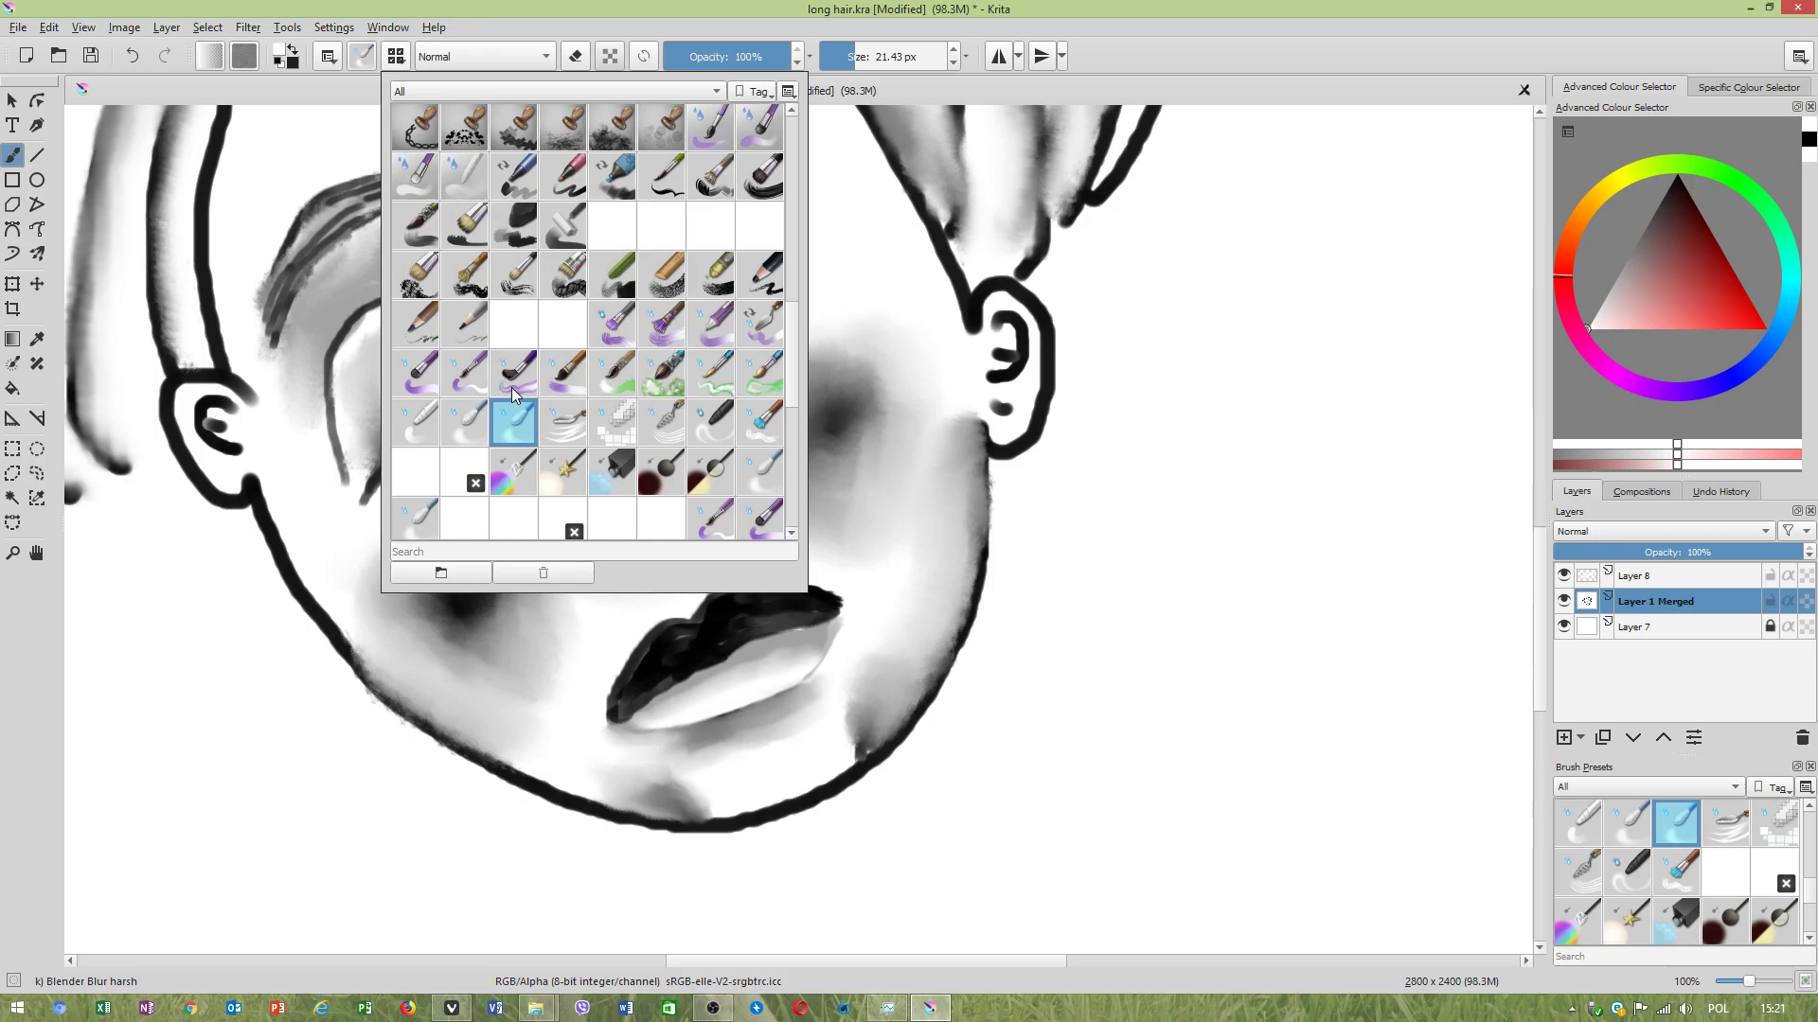
mouse_move(514, 394)
scroll(573, 327, "up", 5)
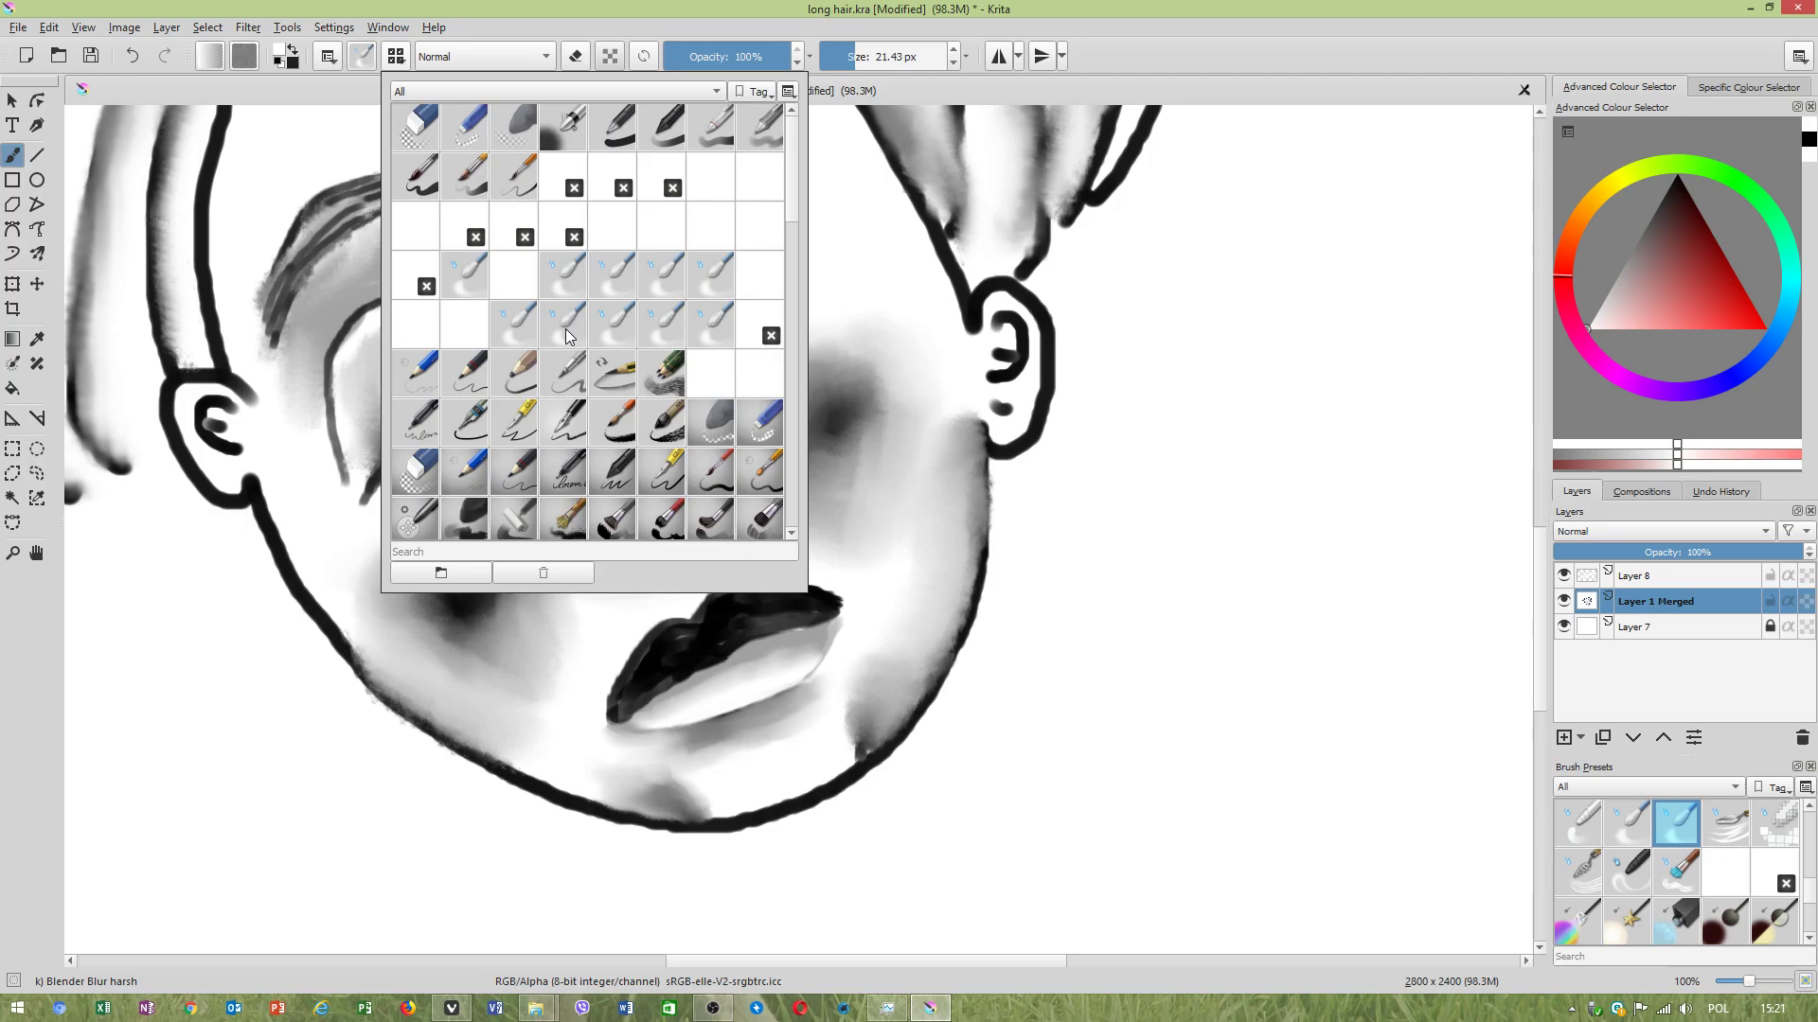
mouse_move(614, 336)
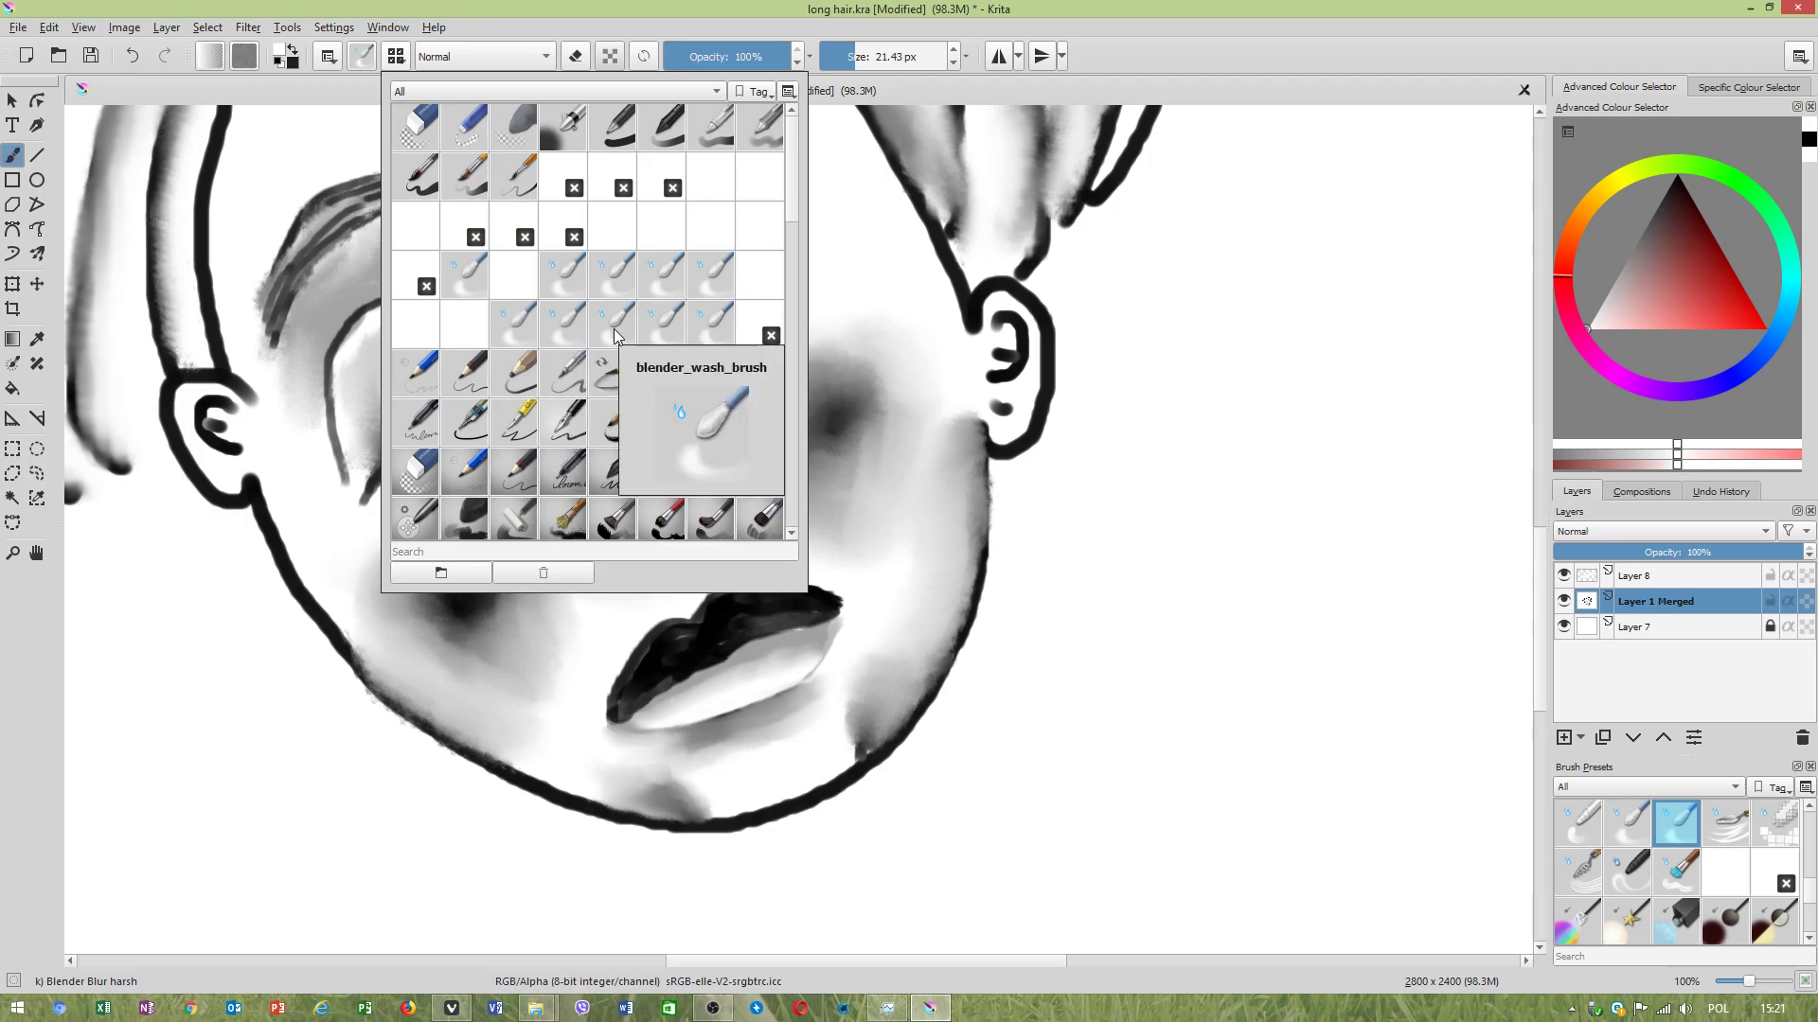
left_click(652, 329)
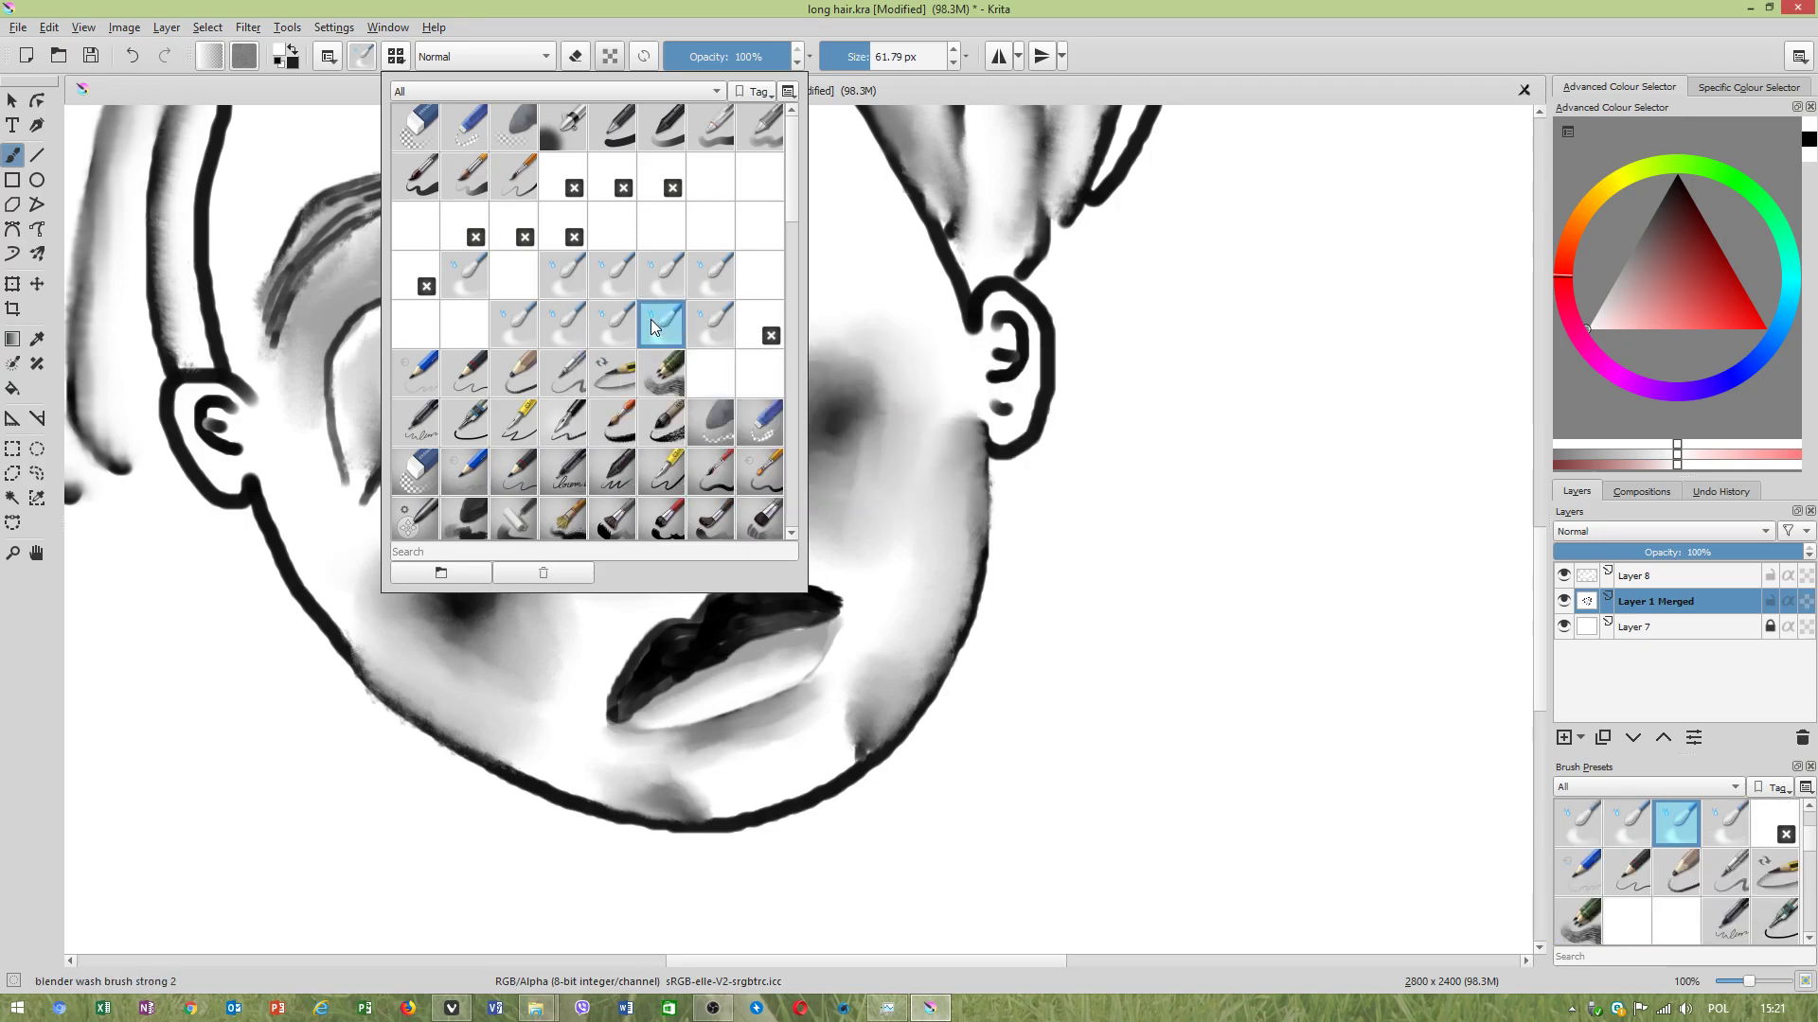
left_click(1391, 71)
scroll(866, 729, "up", 1)
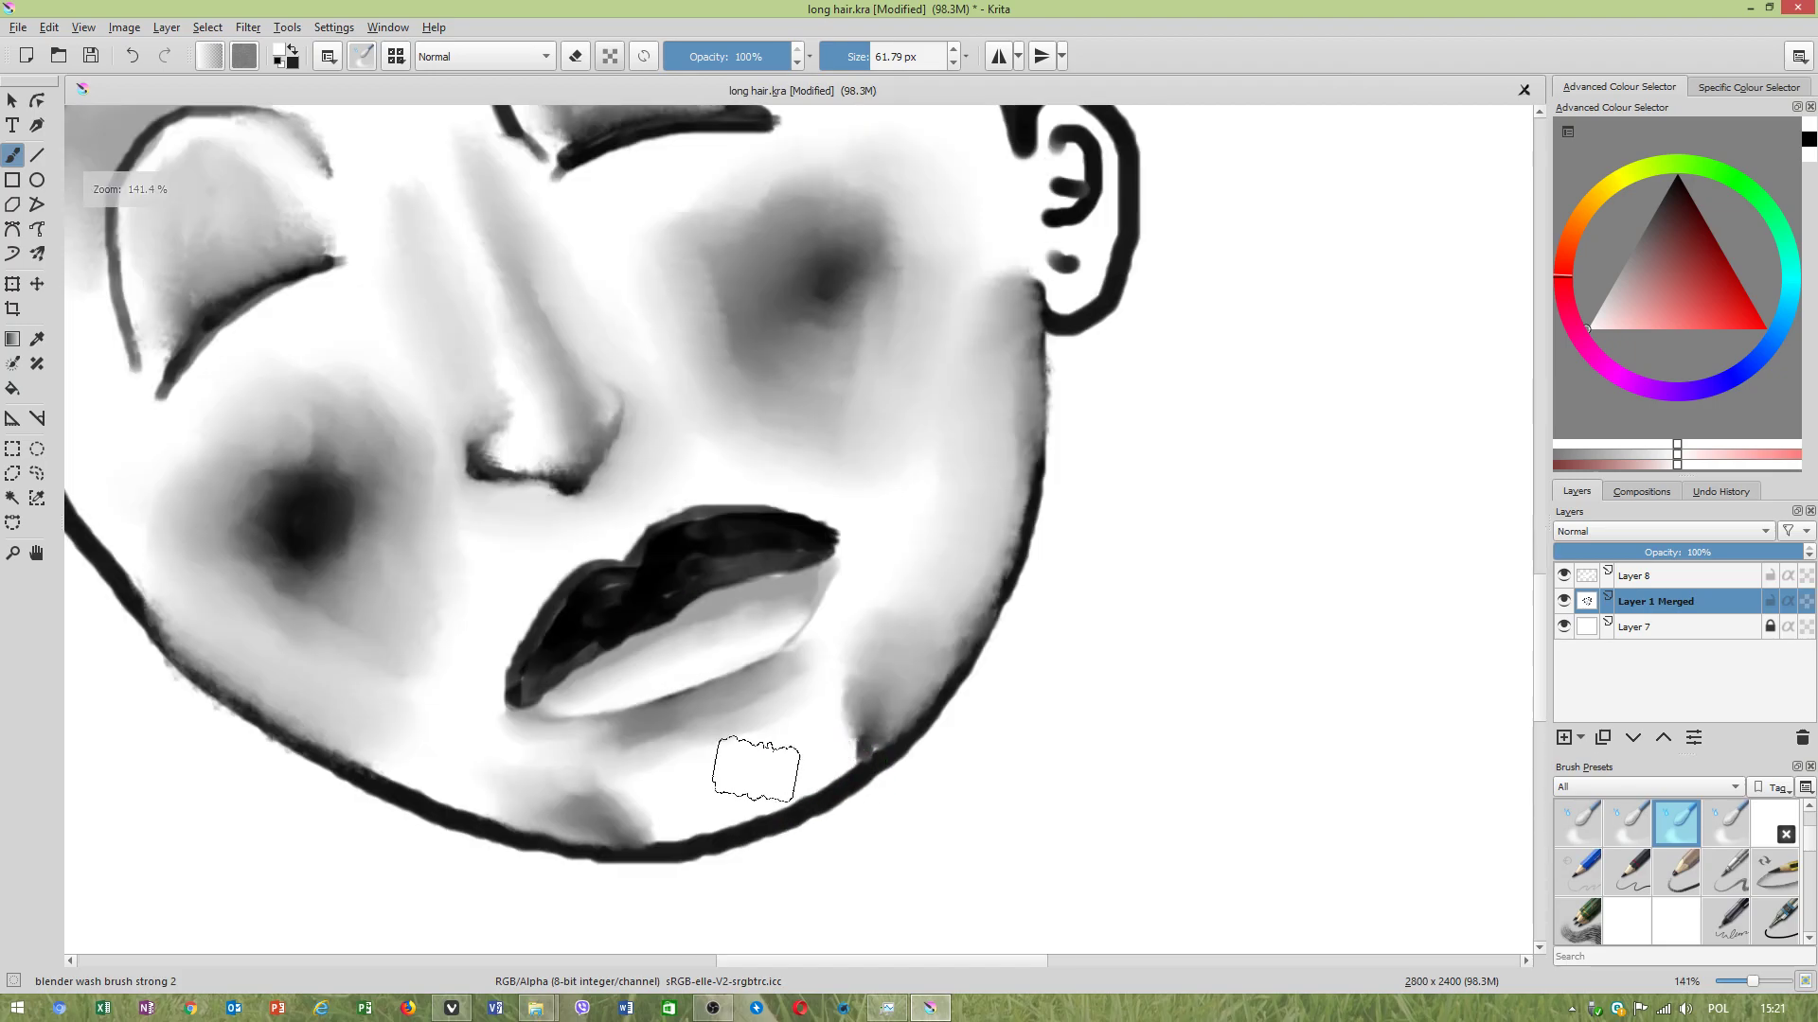
Merge the white highlight layer, Layer 8, with Layer 1 Merged.
key("Page_Up")
left_click(1666, 601, "ctrl")
right_click(1664, 601)
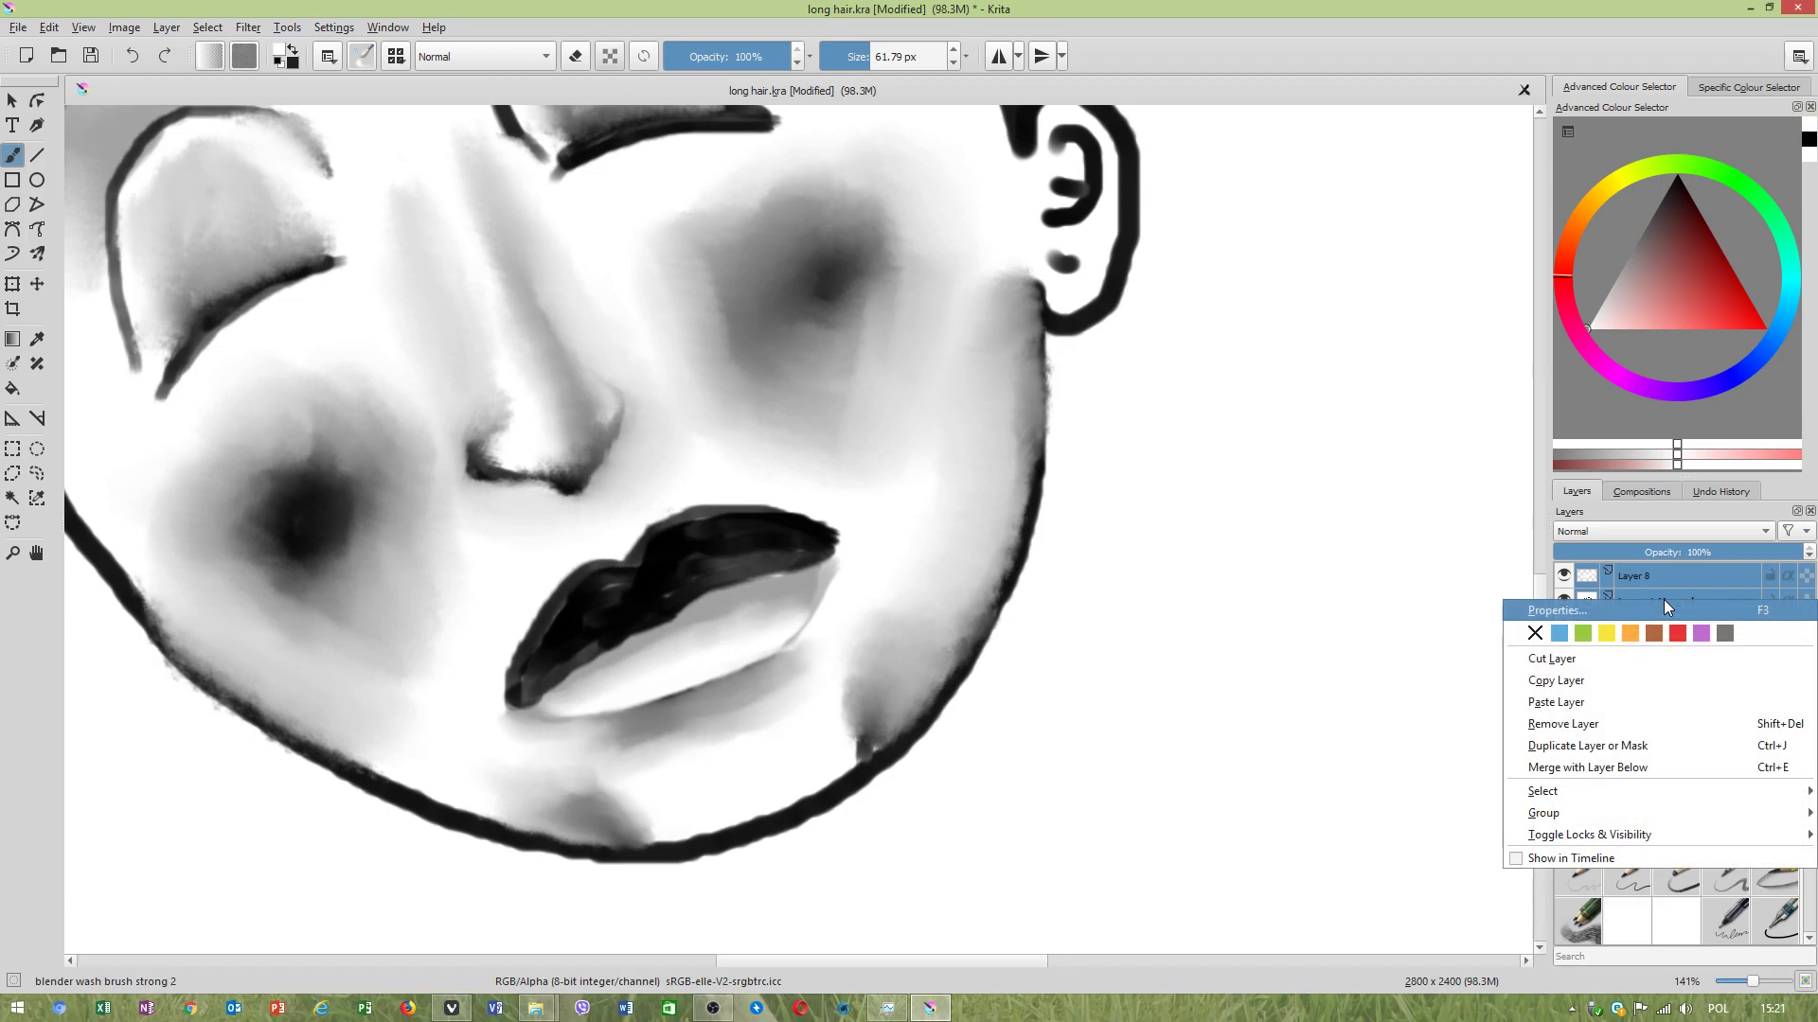
left_click(1677, 758)
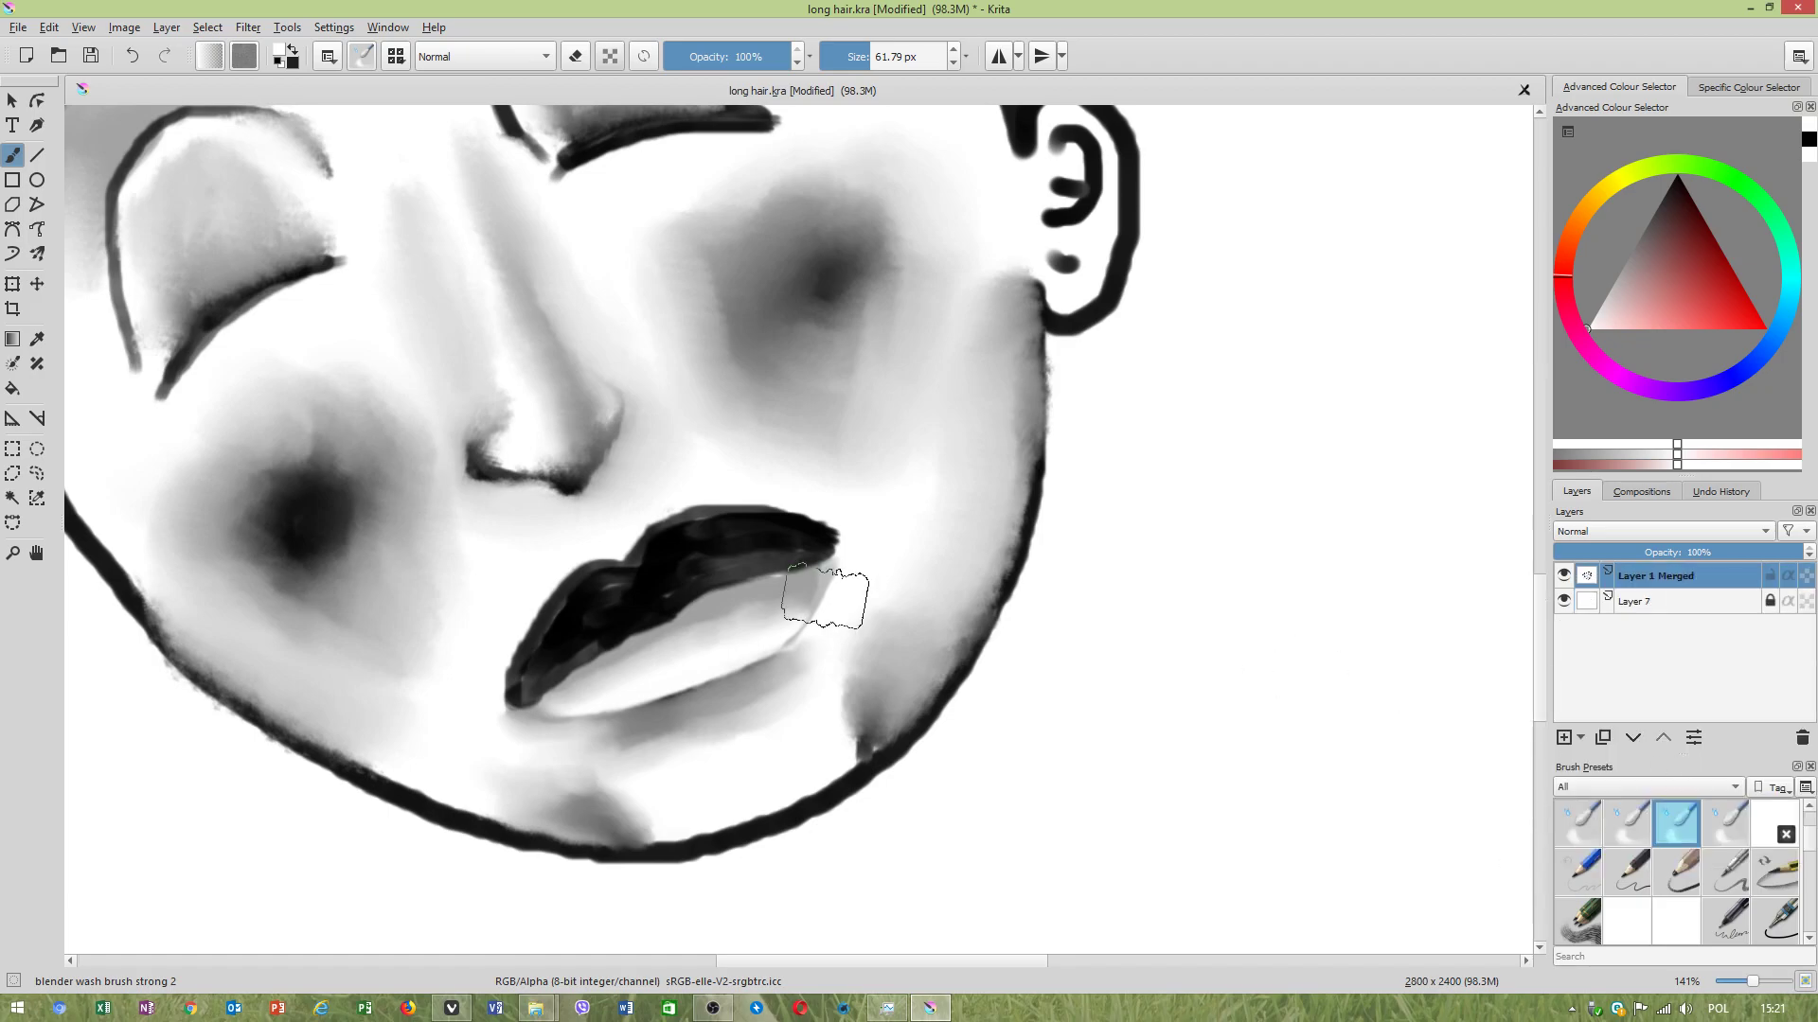
Blend the dark patches on the chin and the shadow under the lower lip with blender wash brush strong 2 at 61.79 px.
scroll(849, 600, "down", 3)
scroll(762, 397, "up", 1)
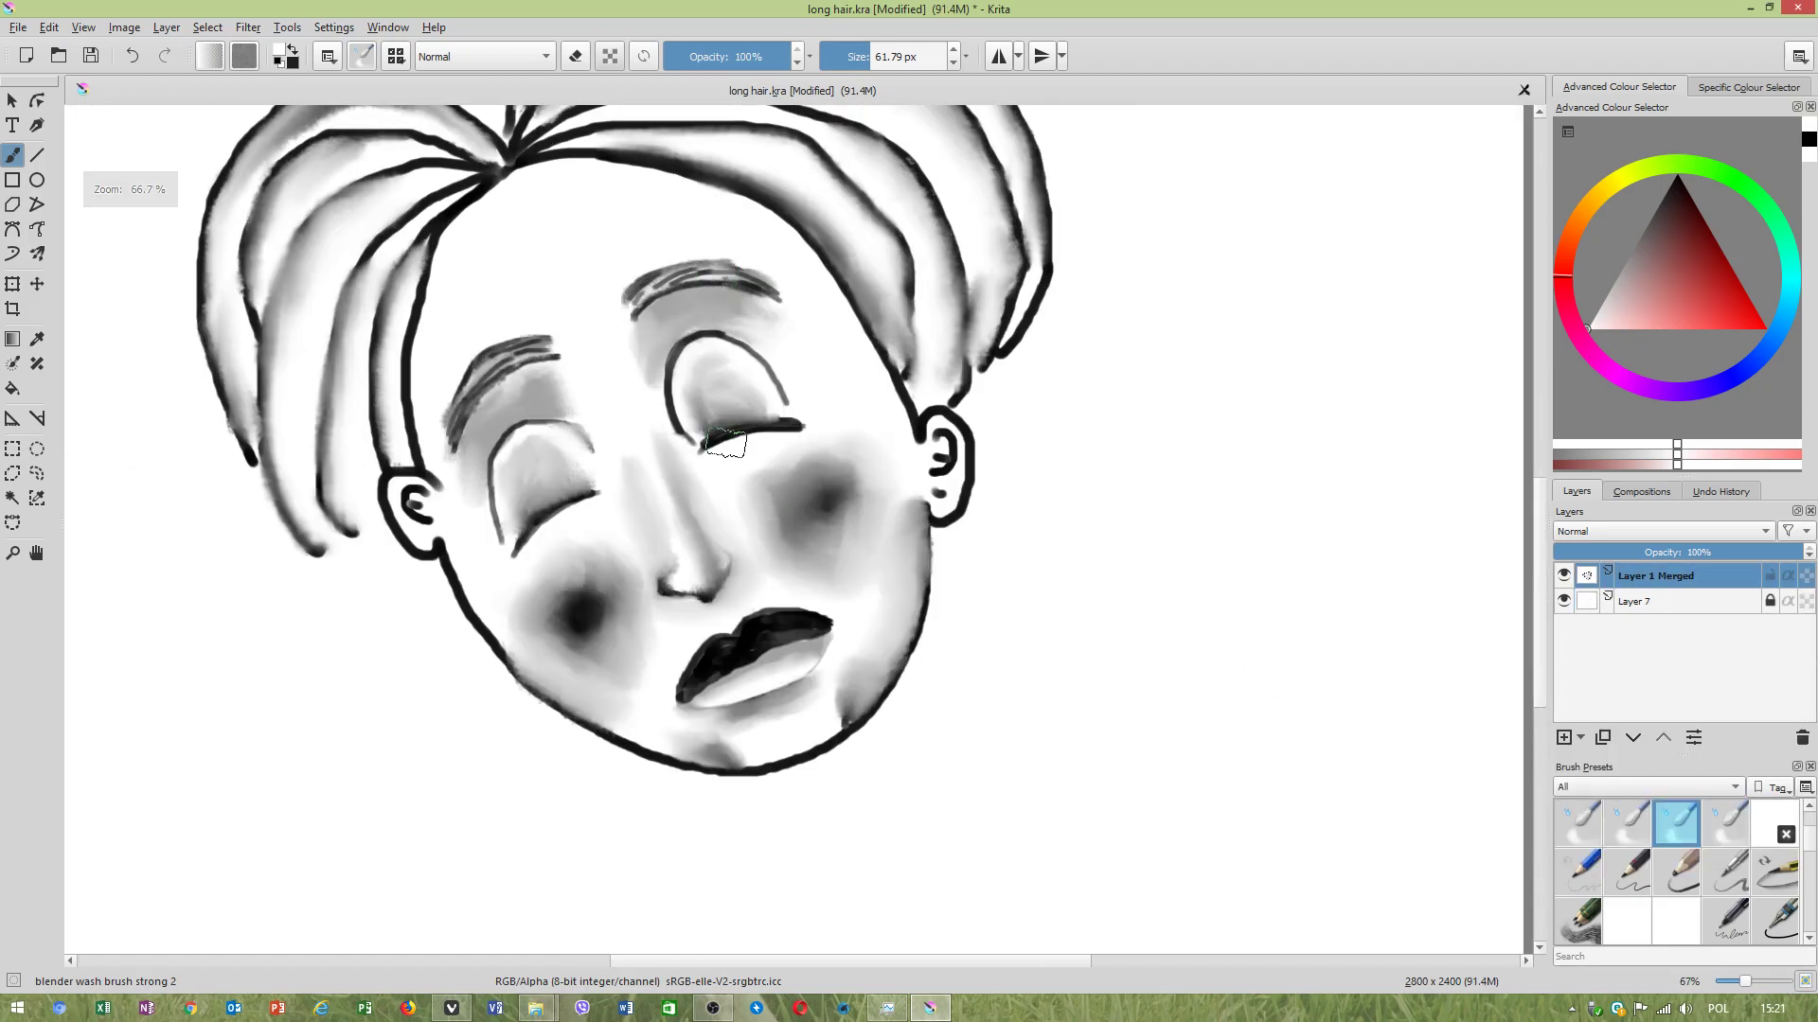
scroll(725, 443, "up", 1)
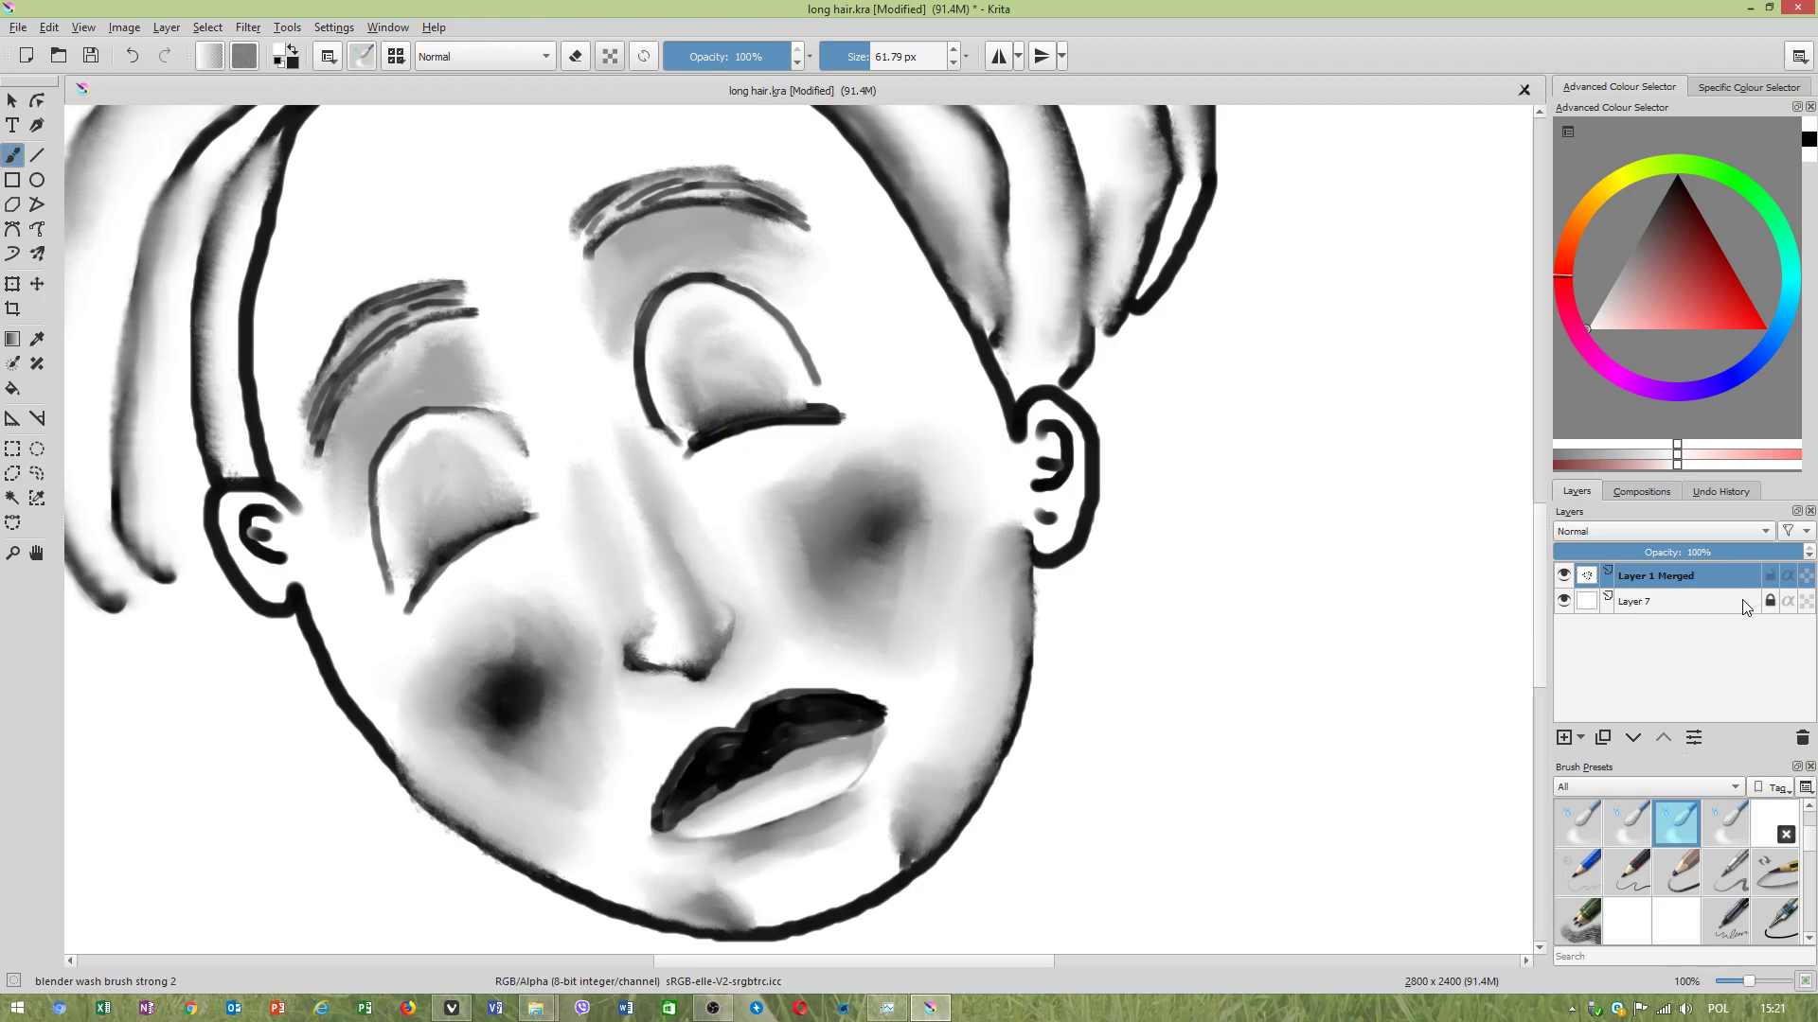
scroll(777, 750, "down", 1)
scroll(764, 846, "up", 1)
mouse_move(883, 835)
left_mouse_down()
mouse_move(905, 792)
mouse_move(884, 809)
left_mouse_up()
scroll(826, 838, "up", 1)
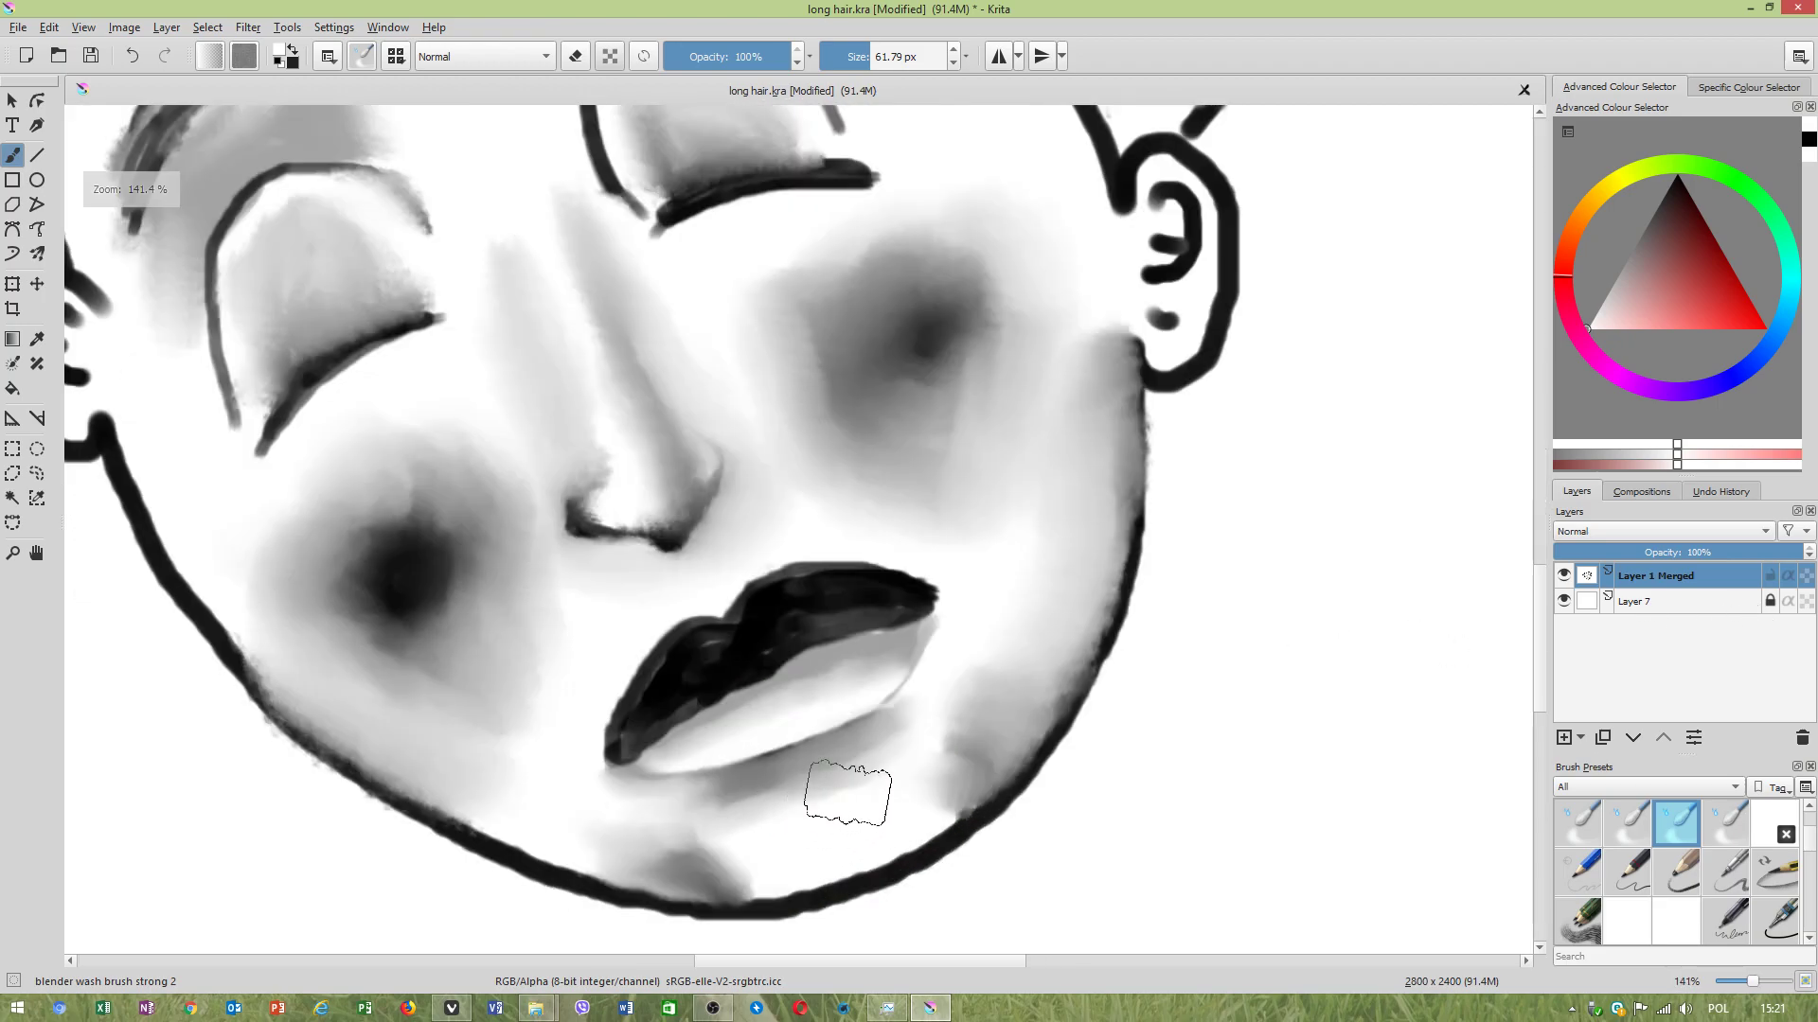
mouse_move(734, 844)
left_mouse_down()
mouse_move(691, 855)
mouse_move(745, 839)
mouse_move(719, 865)
mouse_move(754, 831)
mouse_move(693, 835)
mouse_move(764, 839)
mouse_move(726, 860)
mouse_move(789, 806)
mouse_move(755, 858)
left_mouse_up()
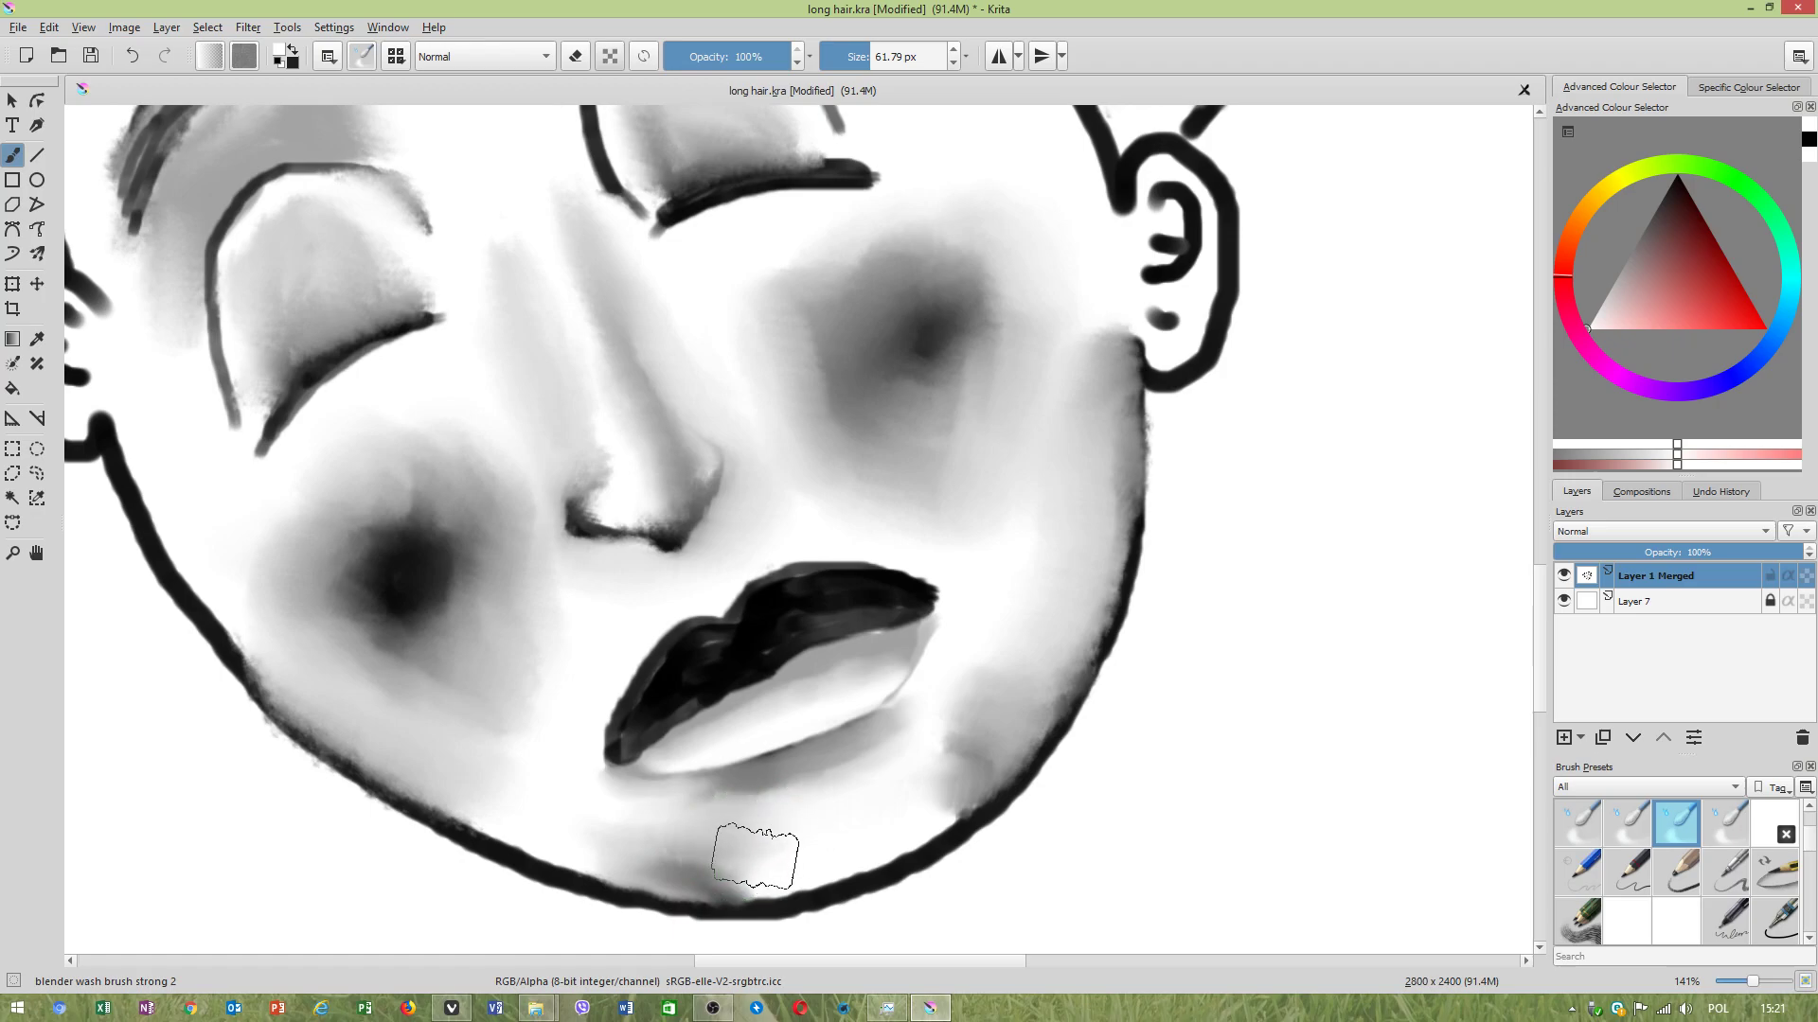
mouse_move(953, 749)
left_mouse_down()
mouse_move(915, 790)
mouse_move(783, 816)
mouse_move(801, 802)
mouse_move(741, 832)
left_mouse_up()
Save the drawing long hair.kra.
scroll(776, 804, "down", 4)
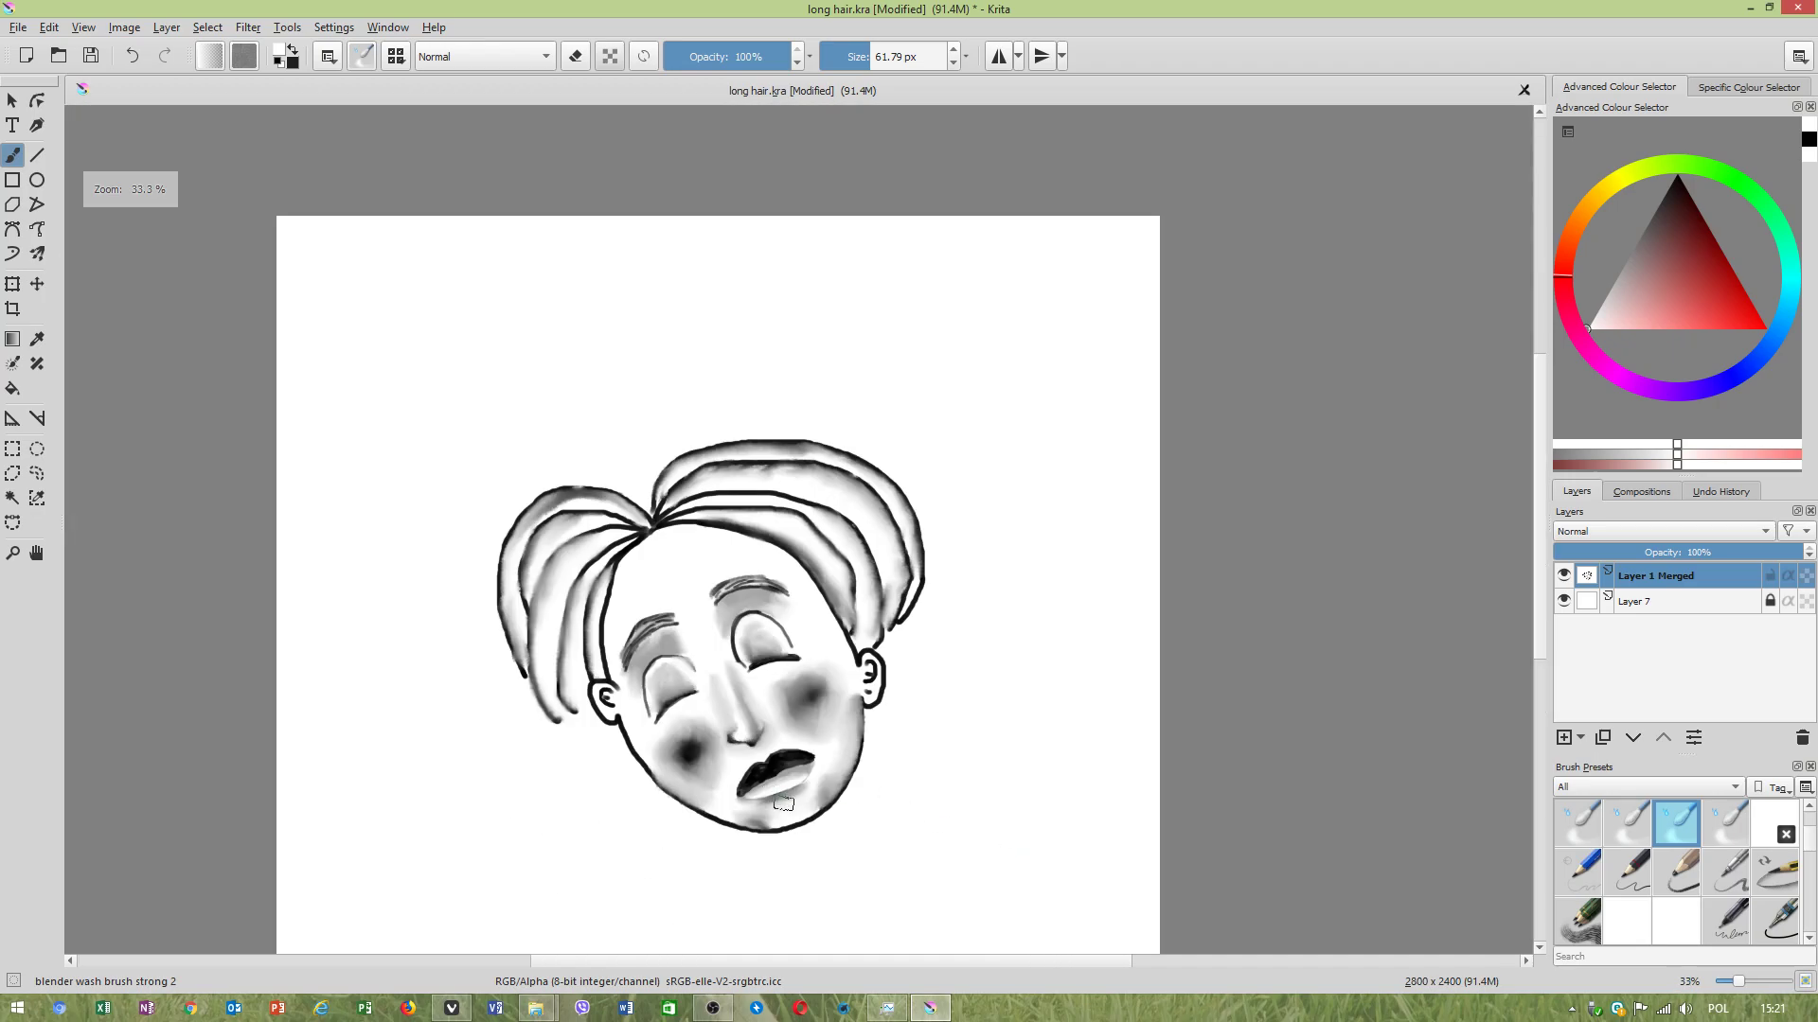
scroll(783, 804, "up", 2)
left_click(90, 59)
scroll(924, 478, "down", 2)
scroll(924, 478, "up", 2)
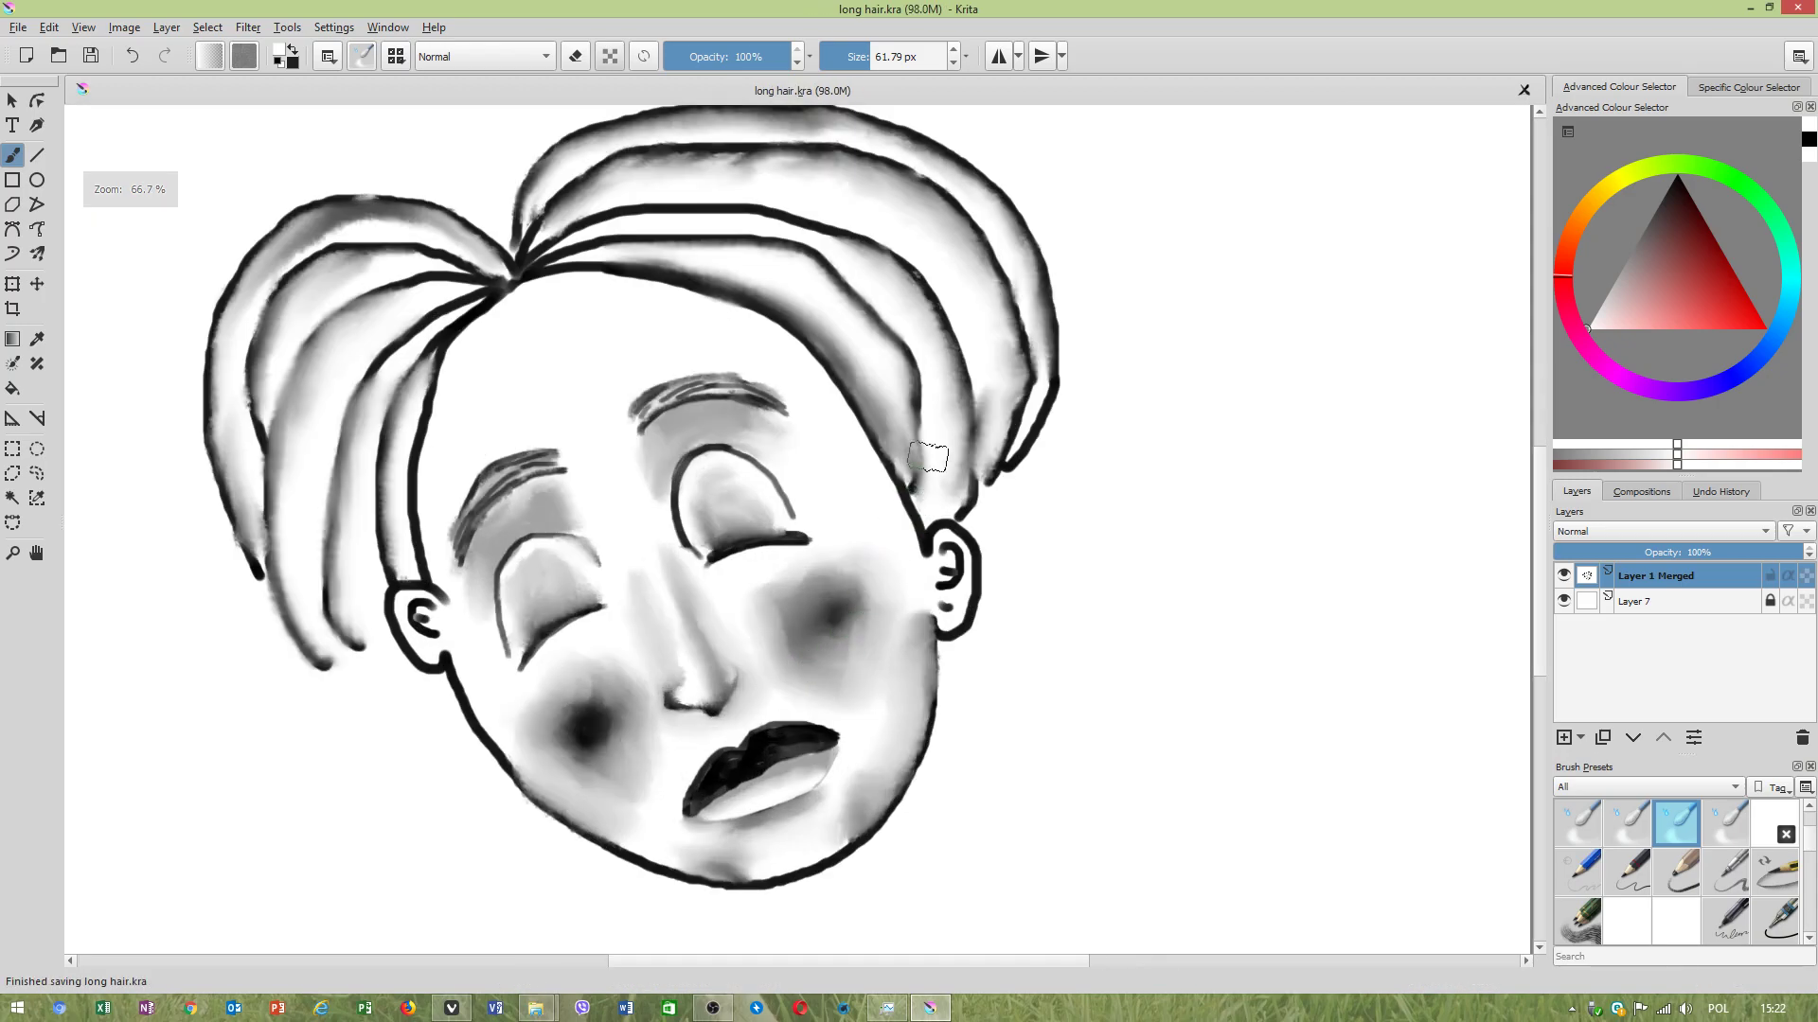
scroll(553, 481, "down", 1)
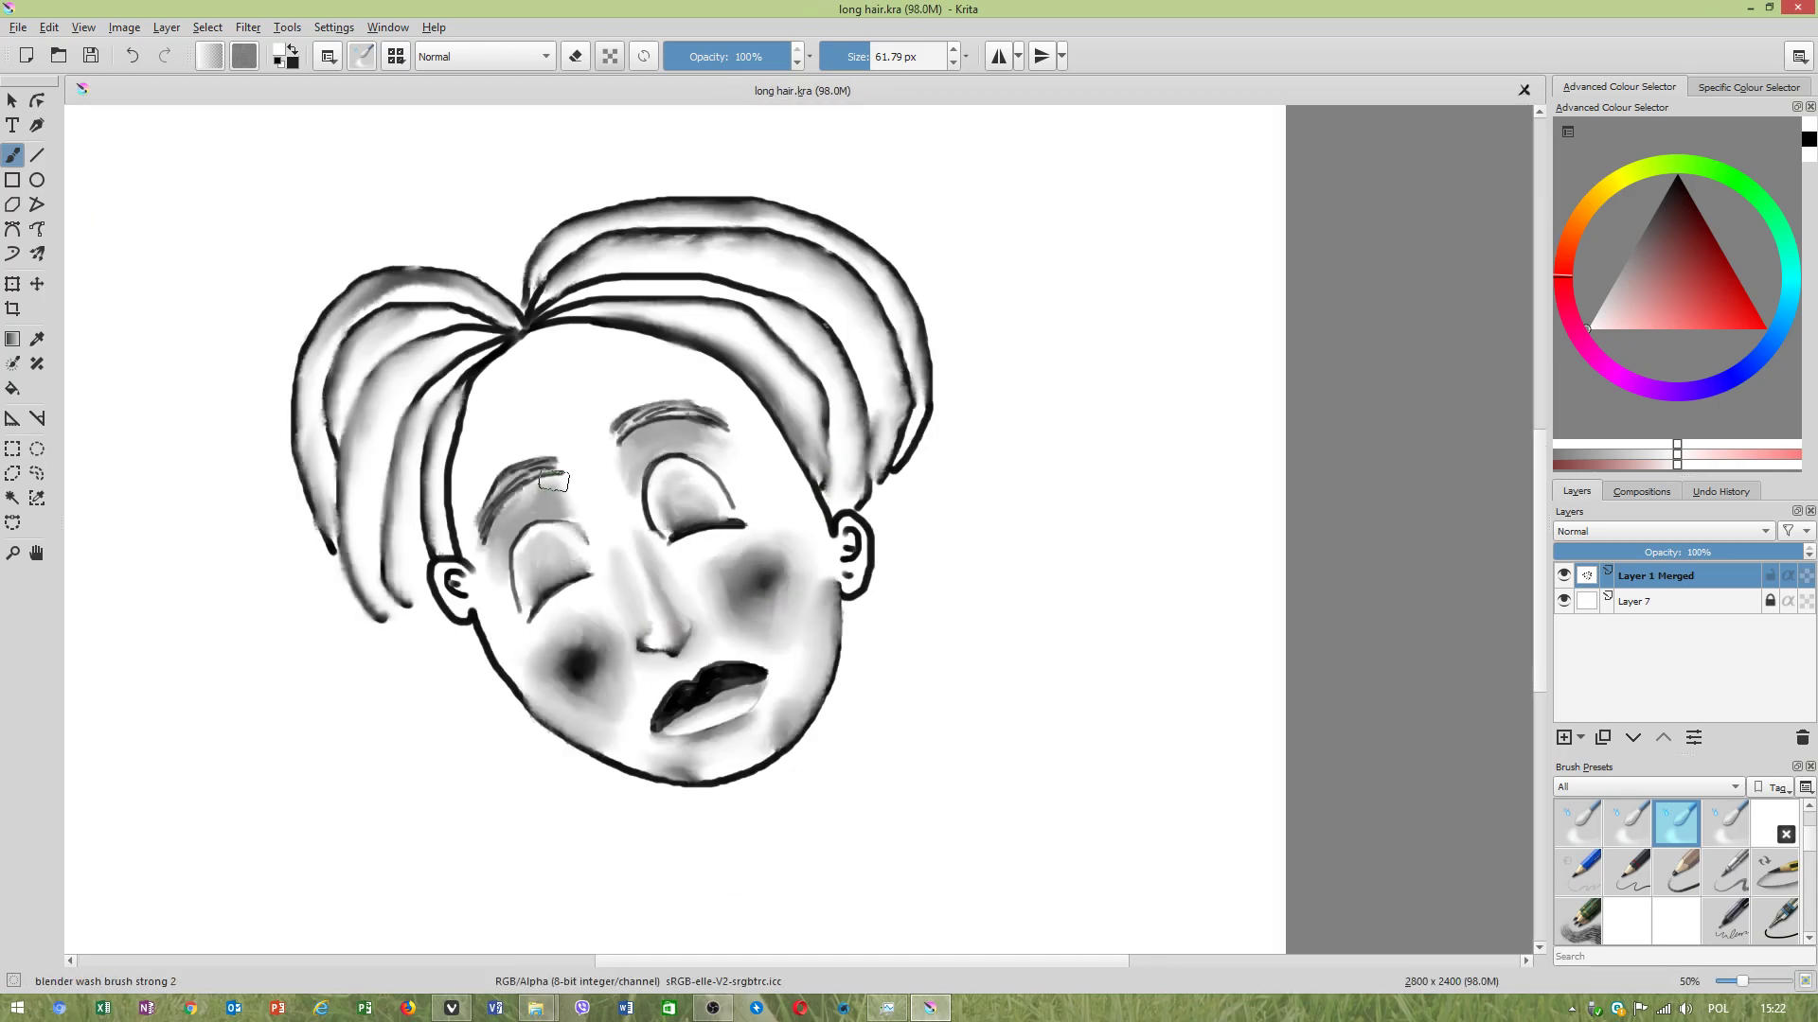
scroll(416, 383, "down", 1)
scroll(398, 369, "up", 2)
scroll(454, 397, "down", 2)
scroll(454, 393, "up", 2)
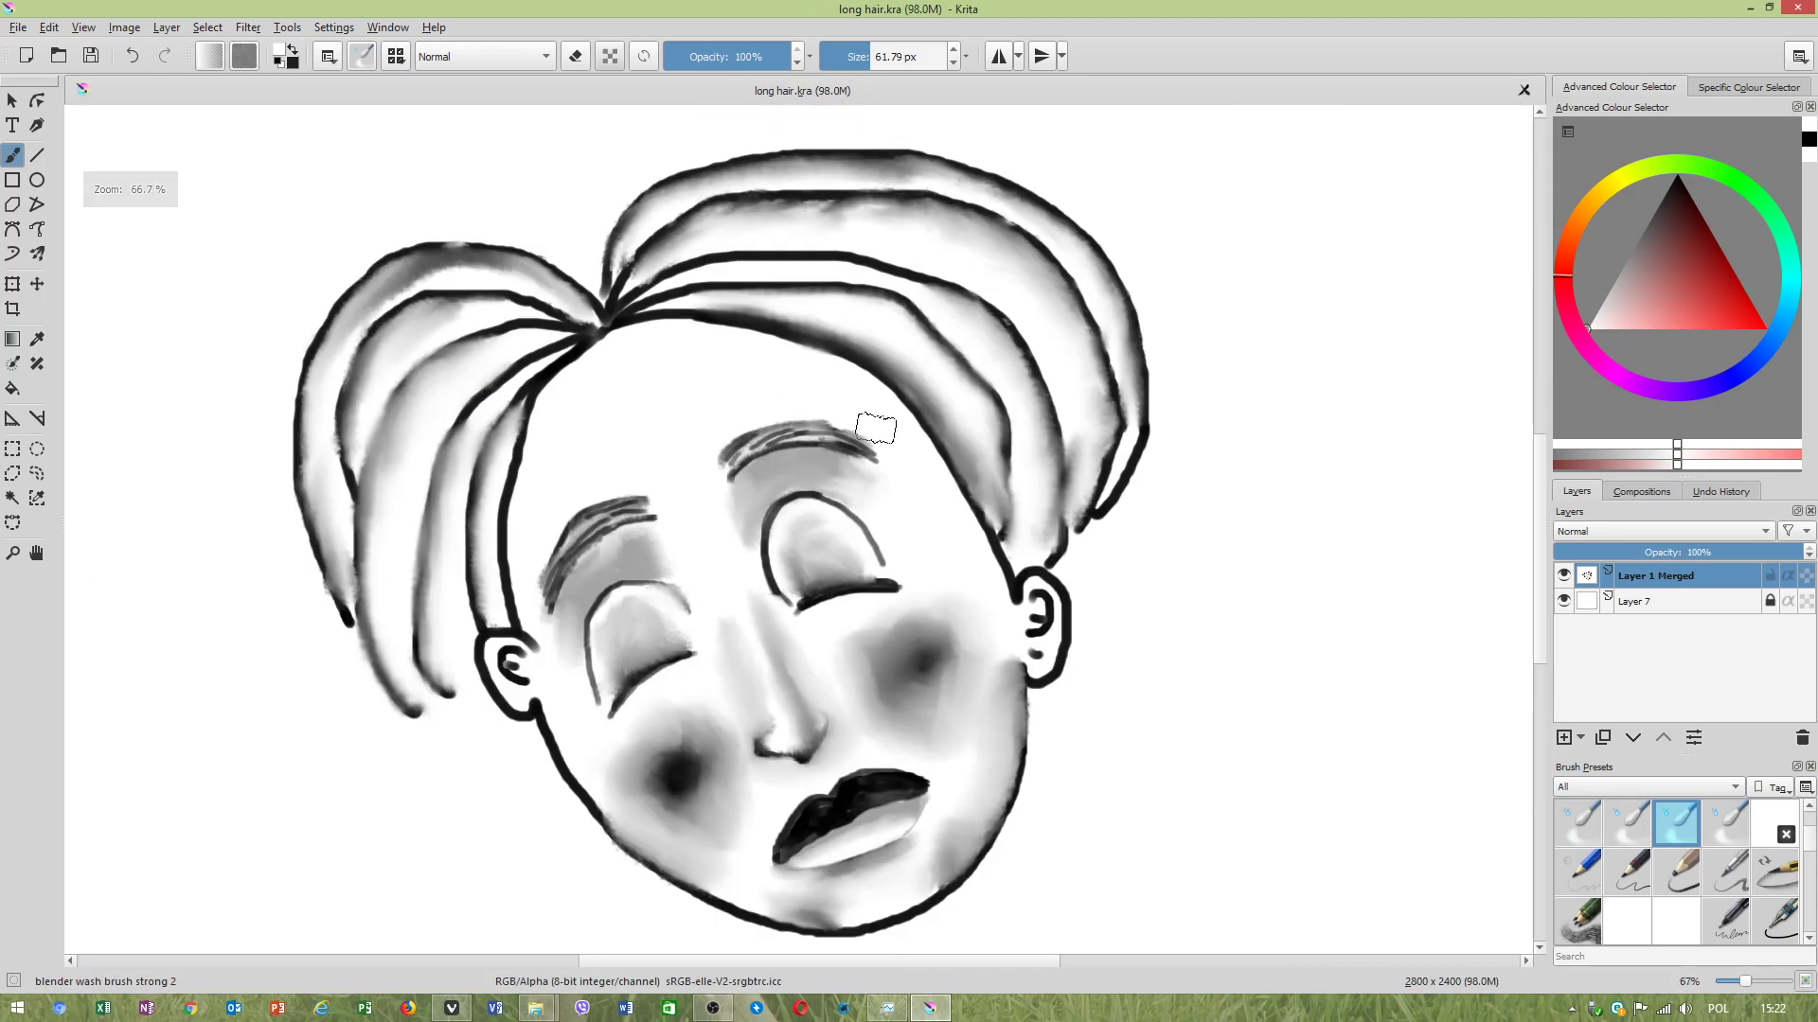
scroll(871, 419, "up", 1)
scroll(872, 421, "down", 1)
scroll(627, 361, "up", 1)
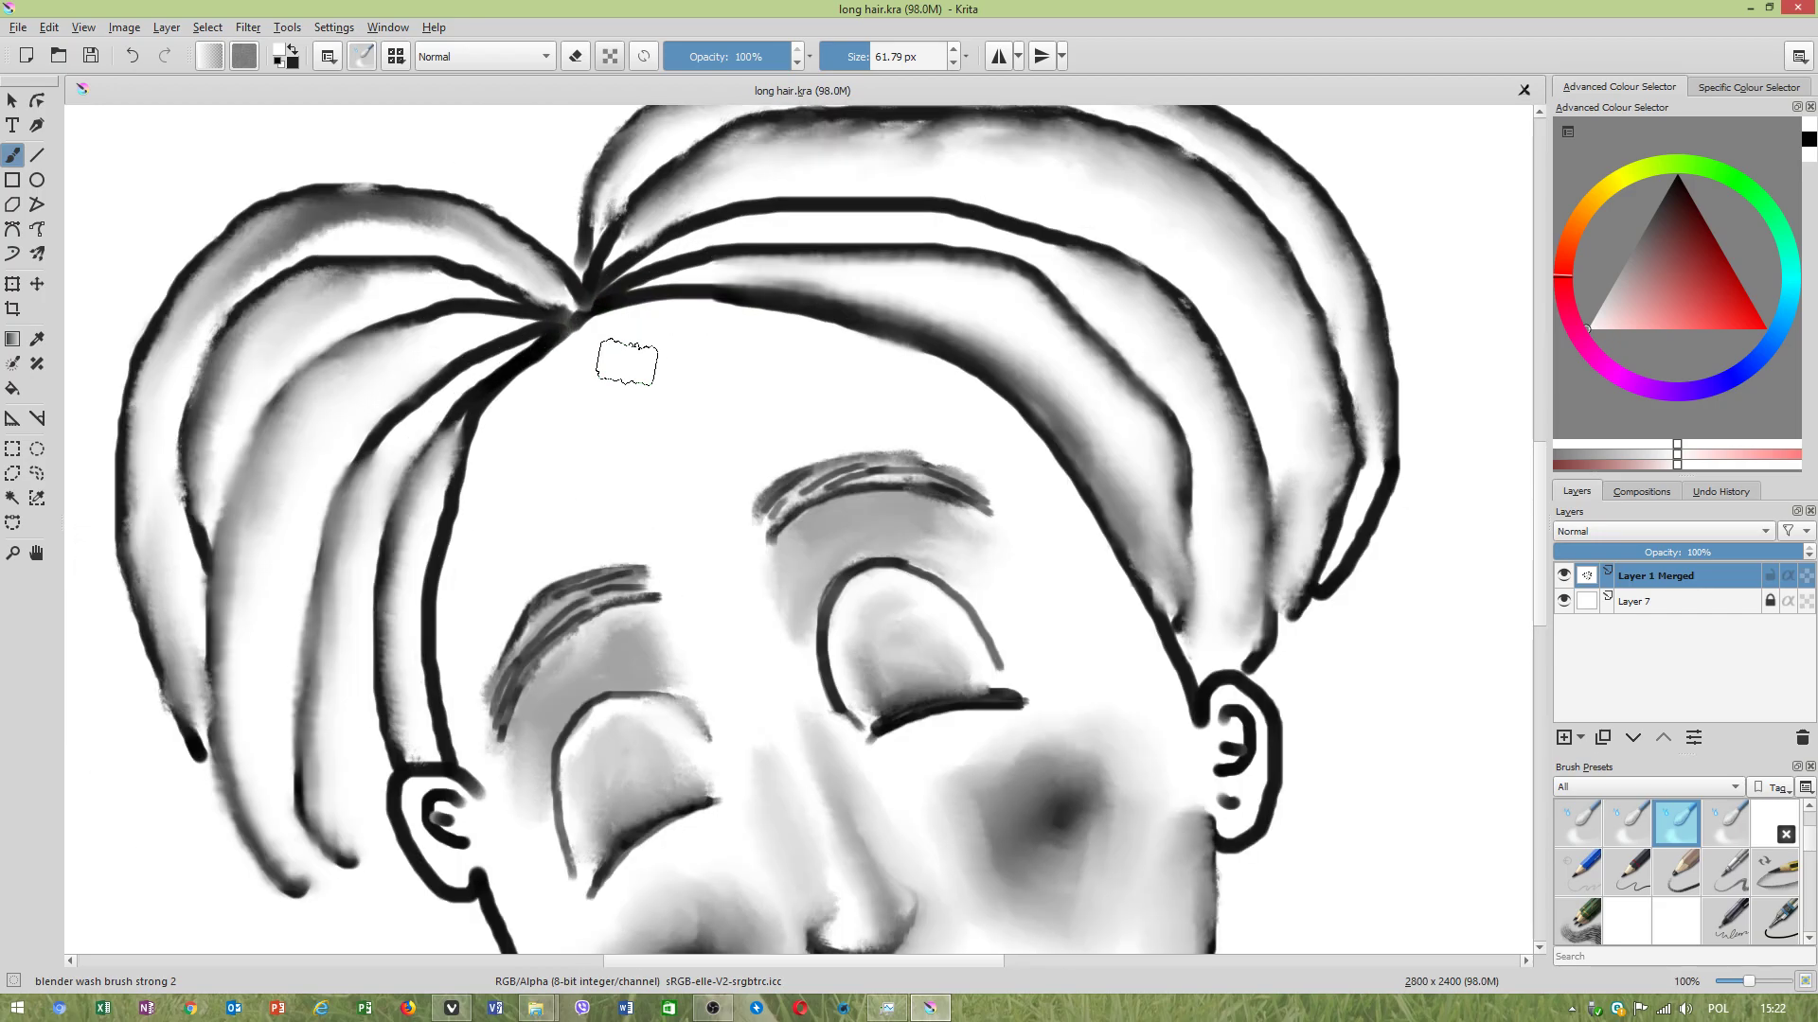
scroll(627, 362, "down", 1)
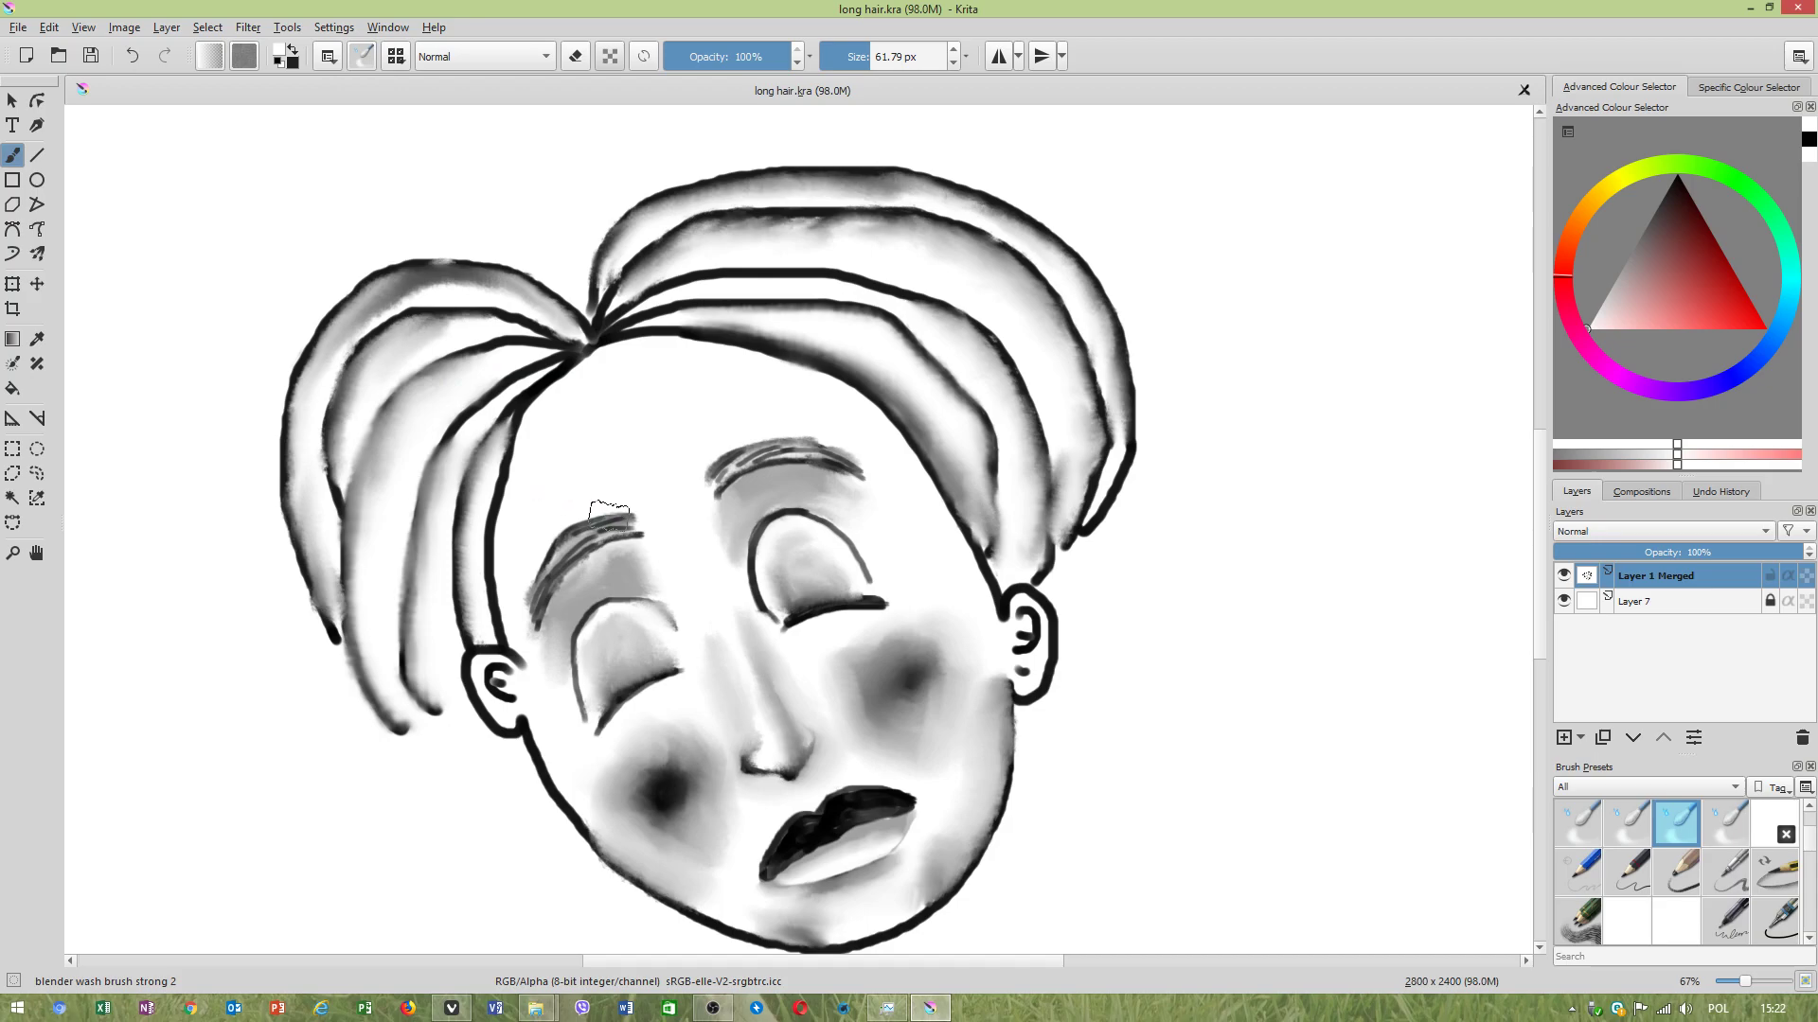
Choose the wet paint harsh brush preset and set the painting colour to black.
left_click(363, 57)
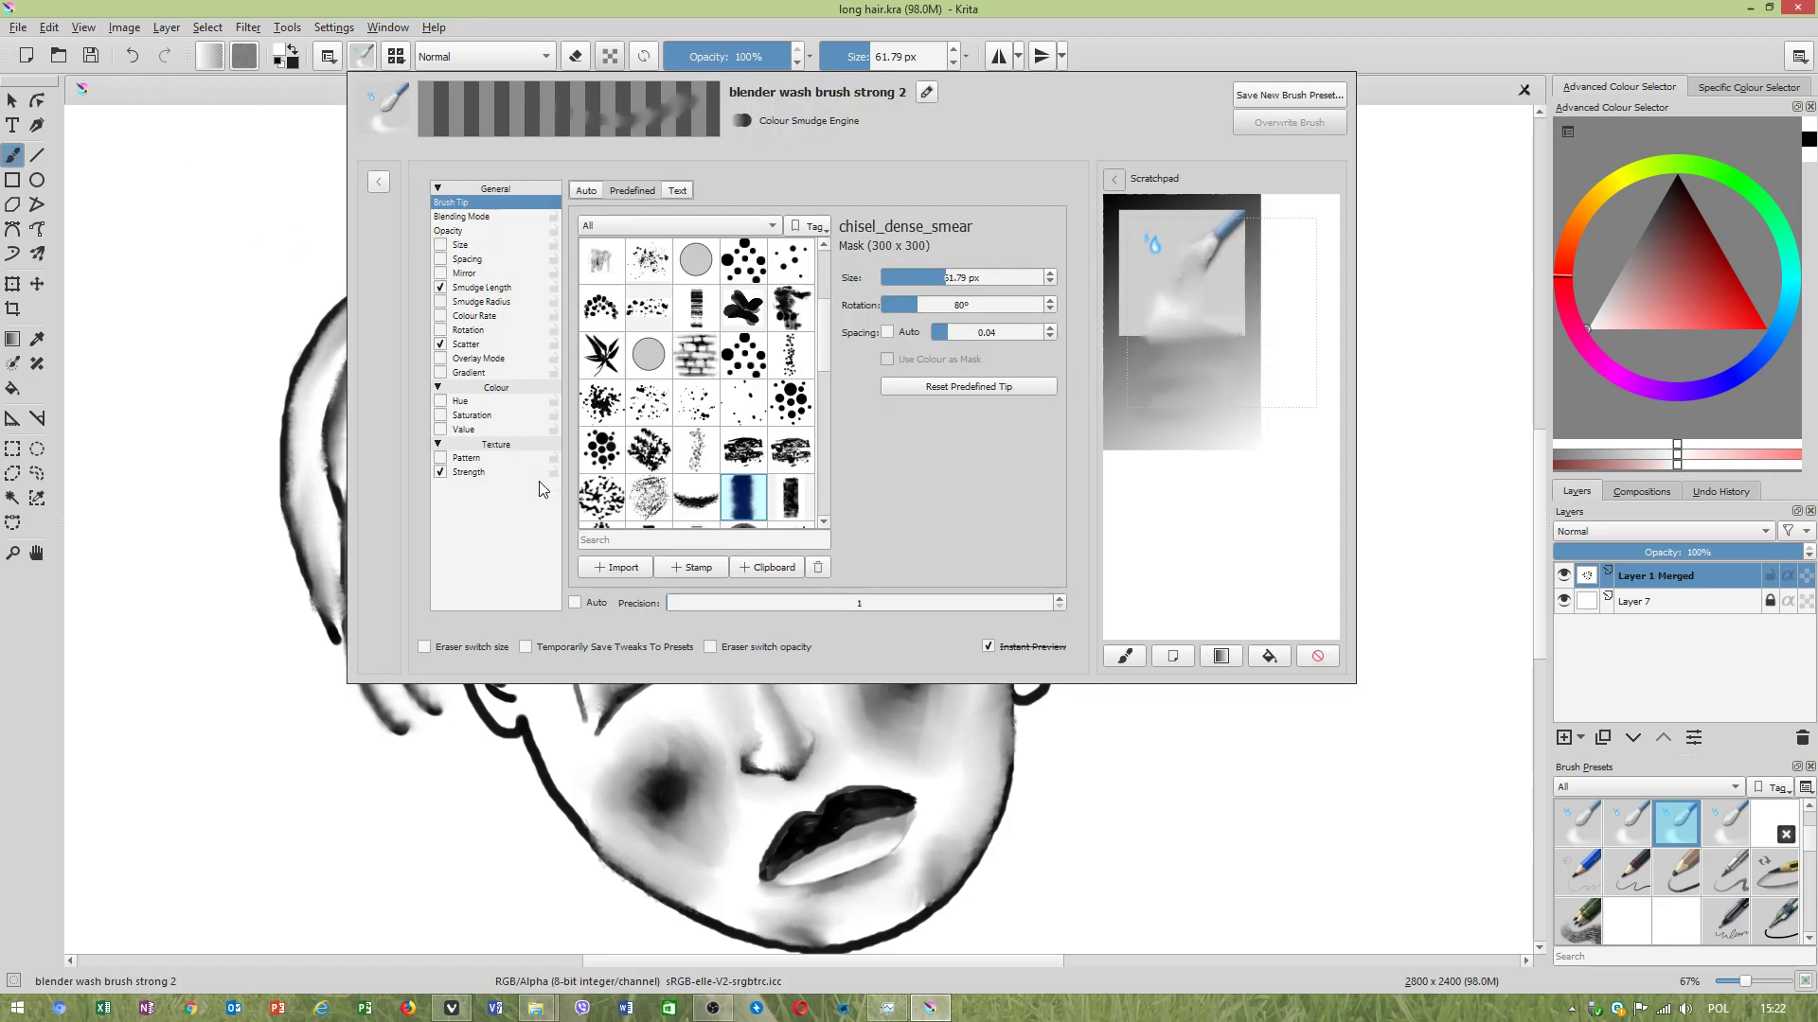
left_click(396, 56)
left_click(396, 56)
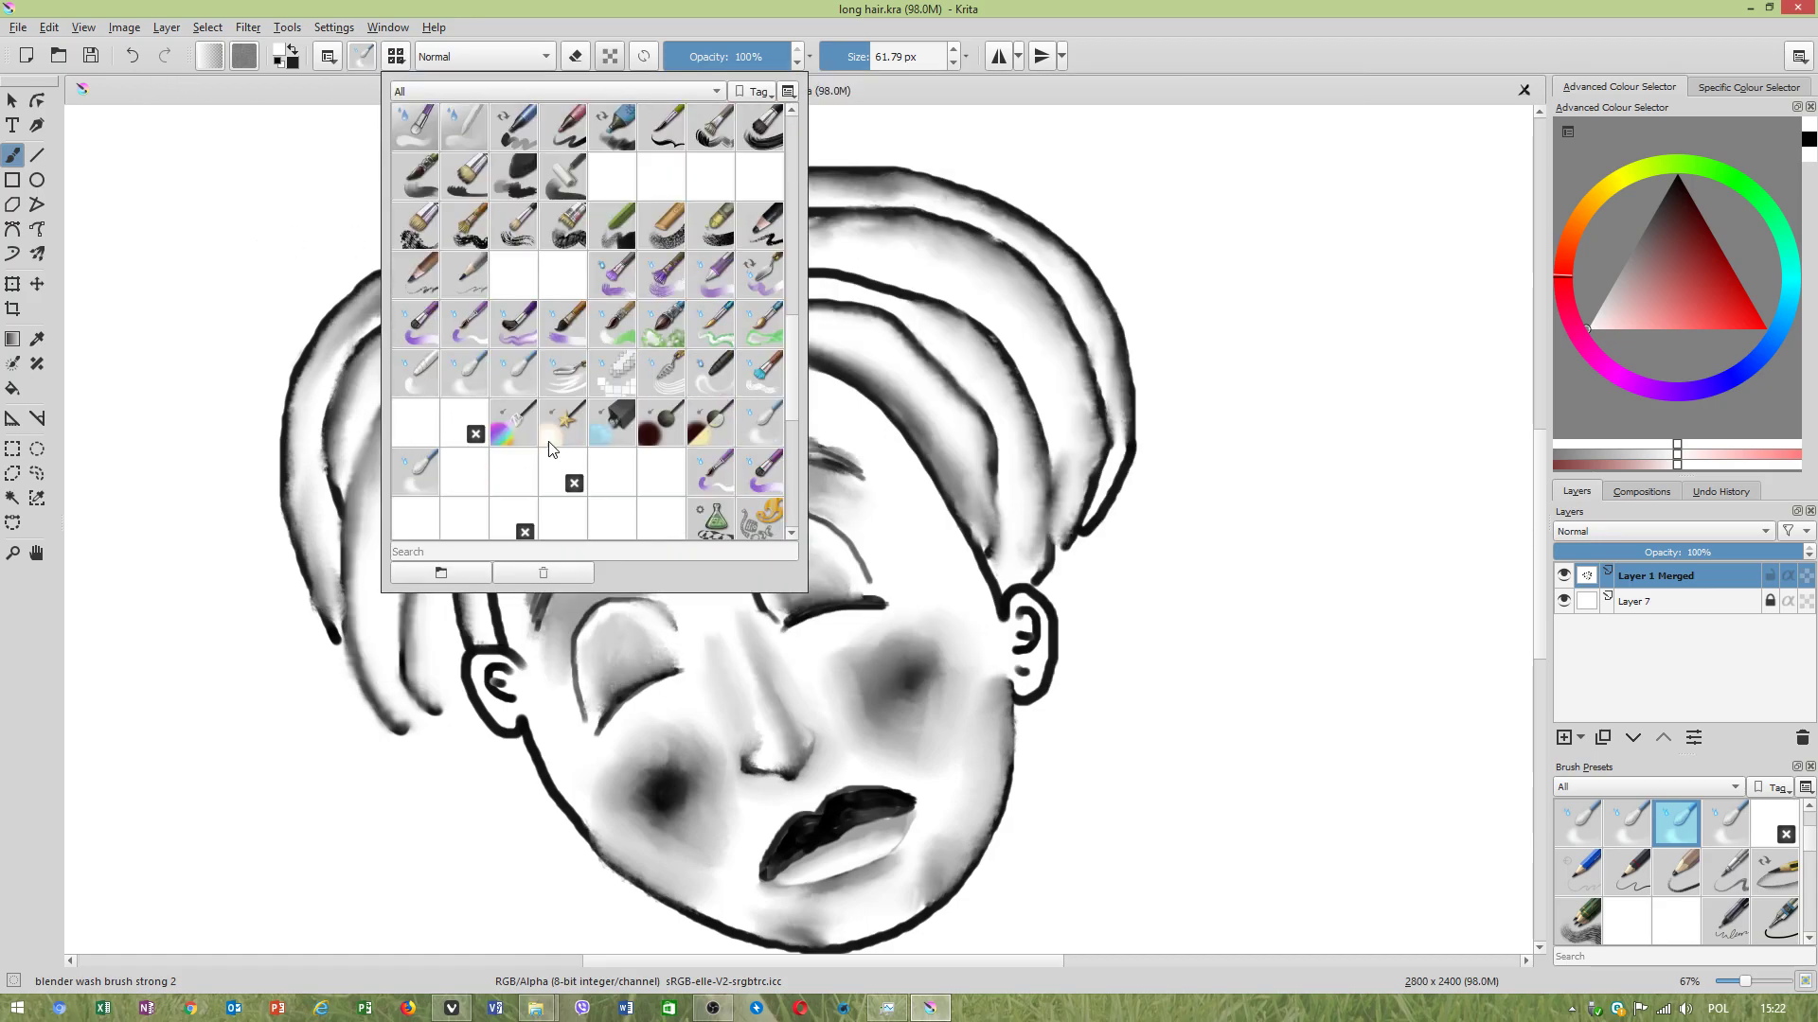
scroll(426, 367, "down", 5)
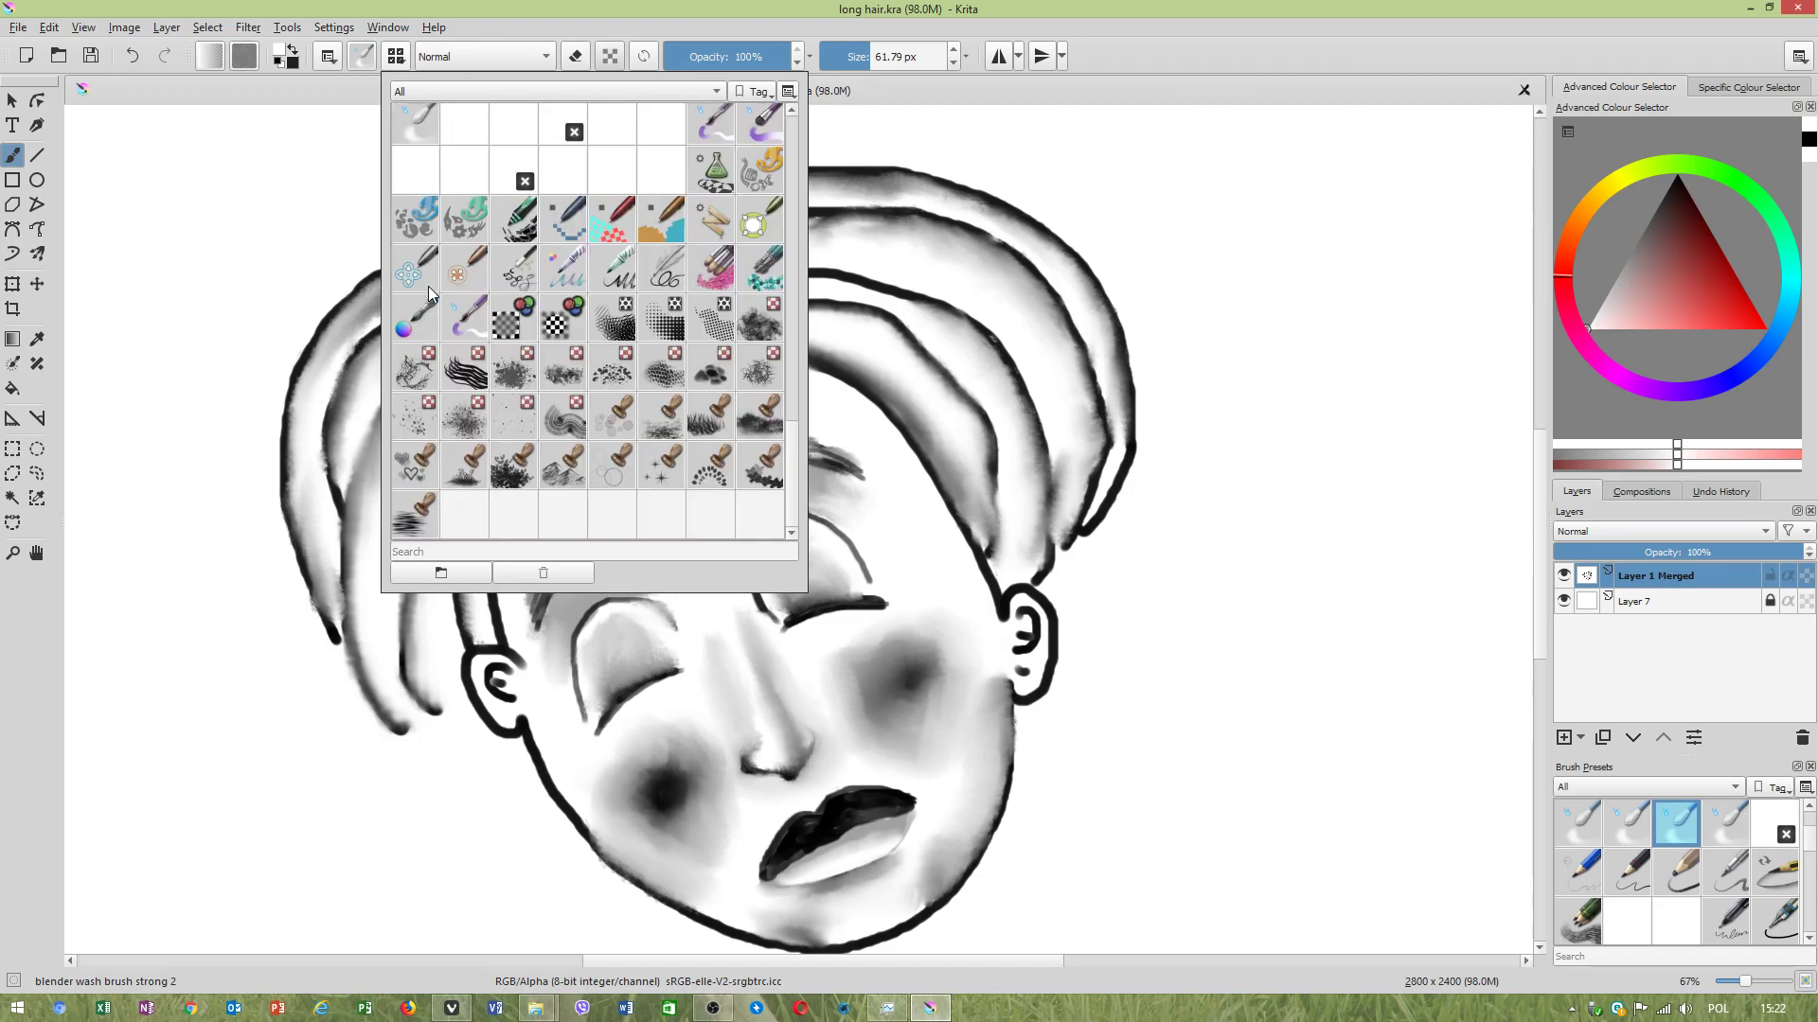
left_click(458, 328)
left_click(243, 284)
scroll(565, 624, "up", 2)
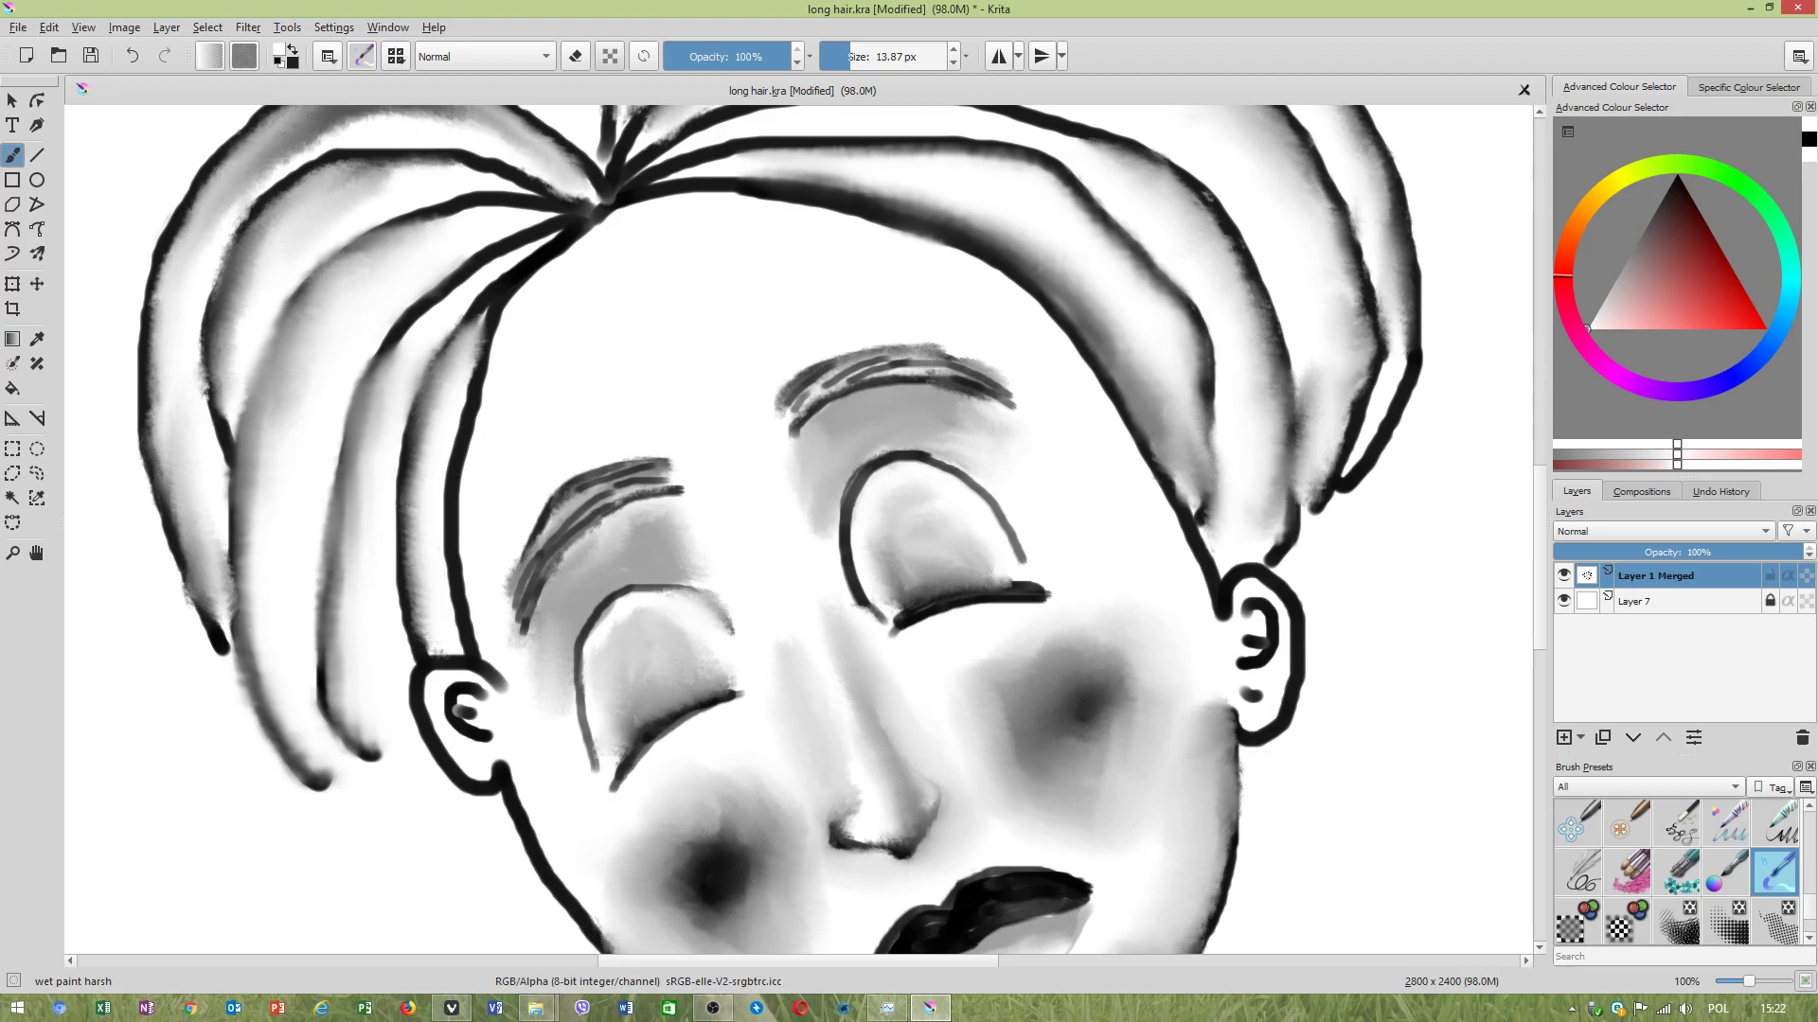
right_click(1128, 307)
left_click(1147, 383)
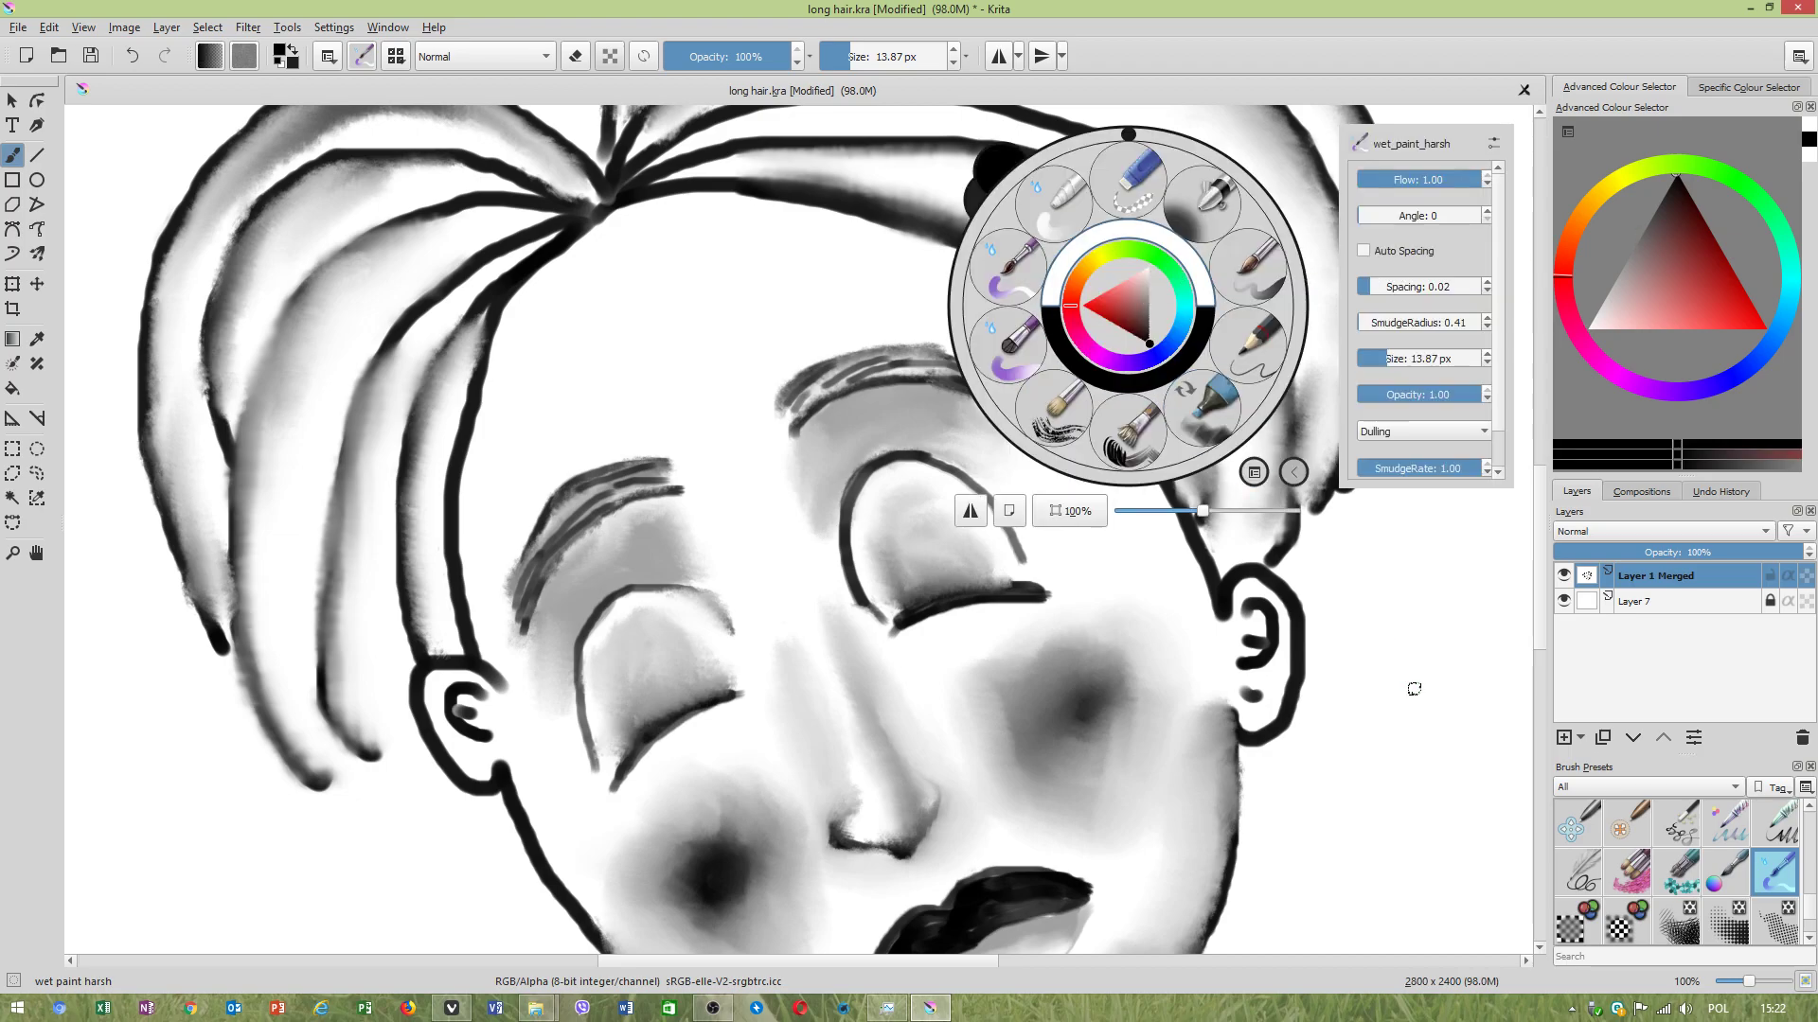
left_click(1467, 759)
Check the face in a mirrored canvas view and restore the original orientation.
right_click(852, 368)
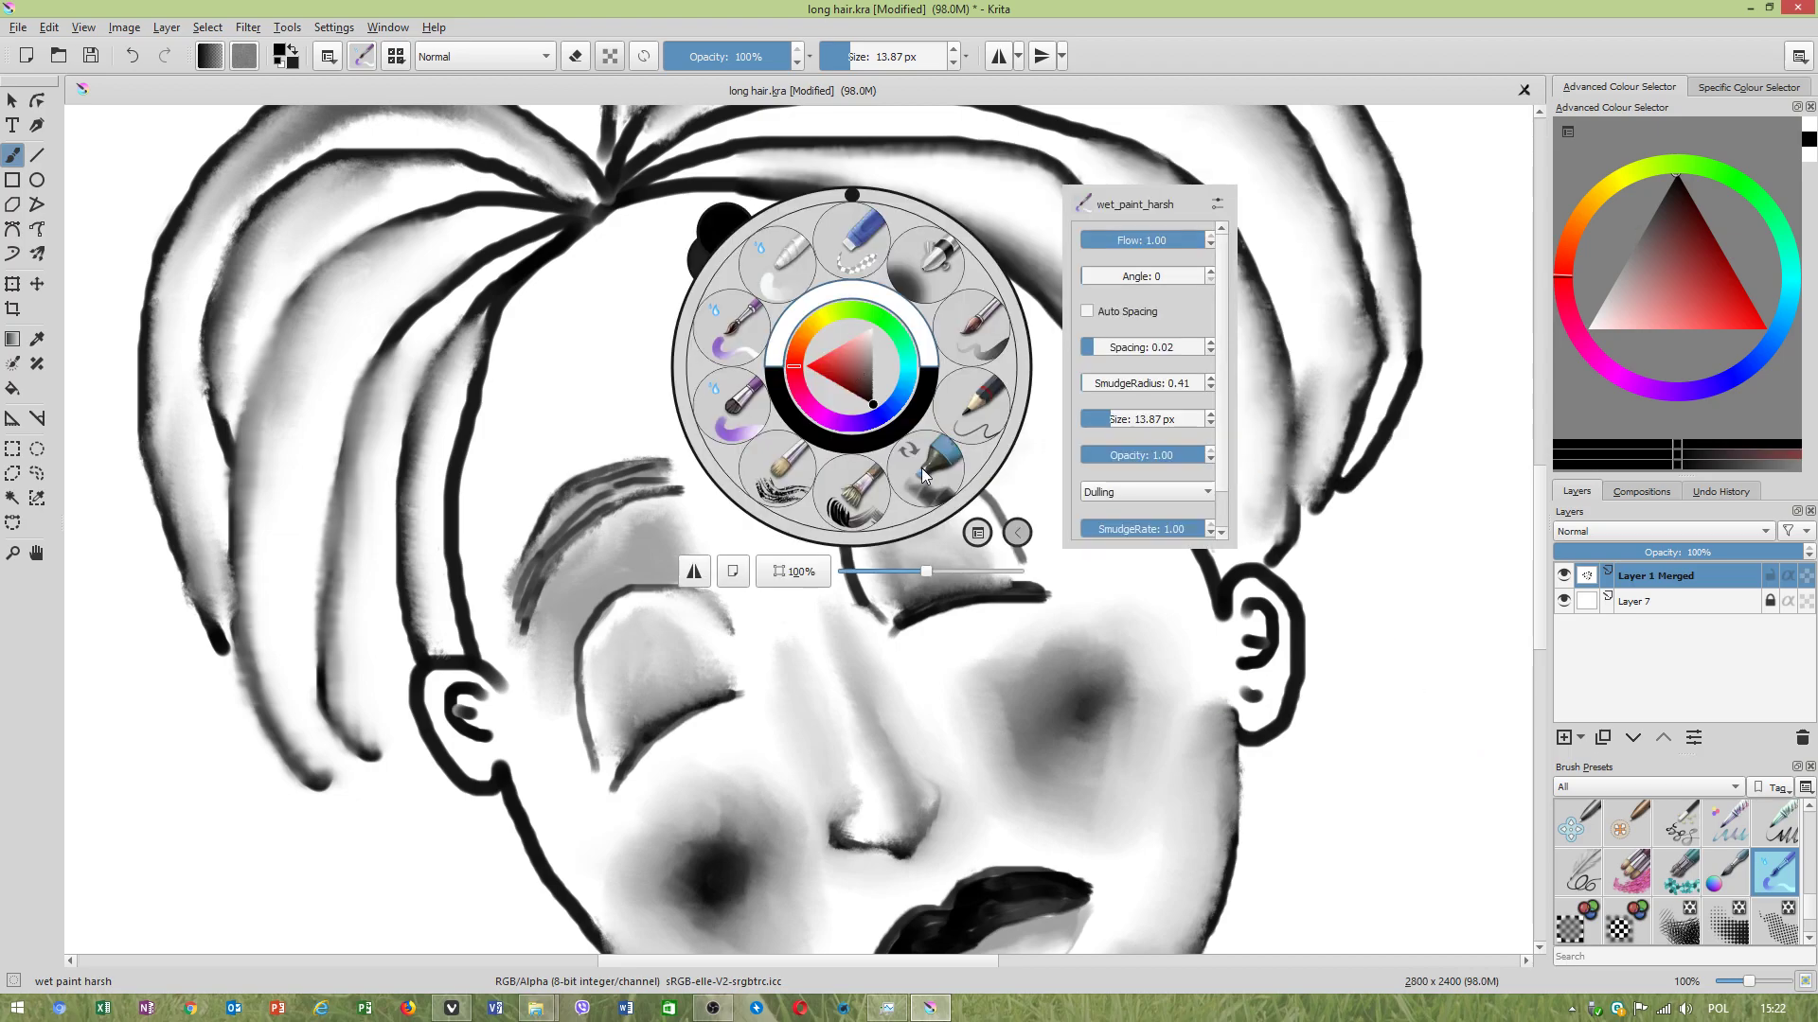
left_click(694, 572)
left_click(694, 572)
left_click(1364, 629)
scroll(1388, 640, "down", 2)
scroll(1149, 682, "up", 2)
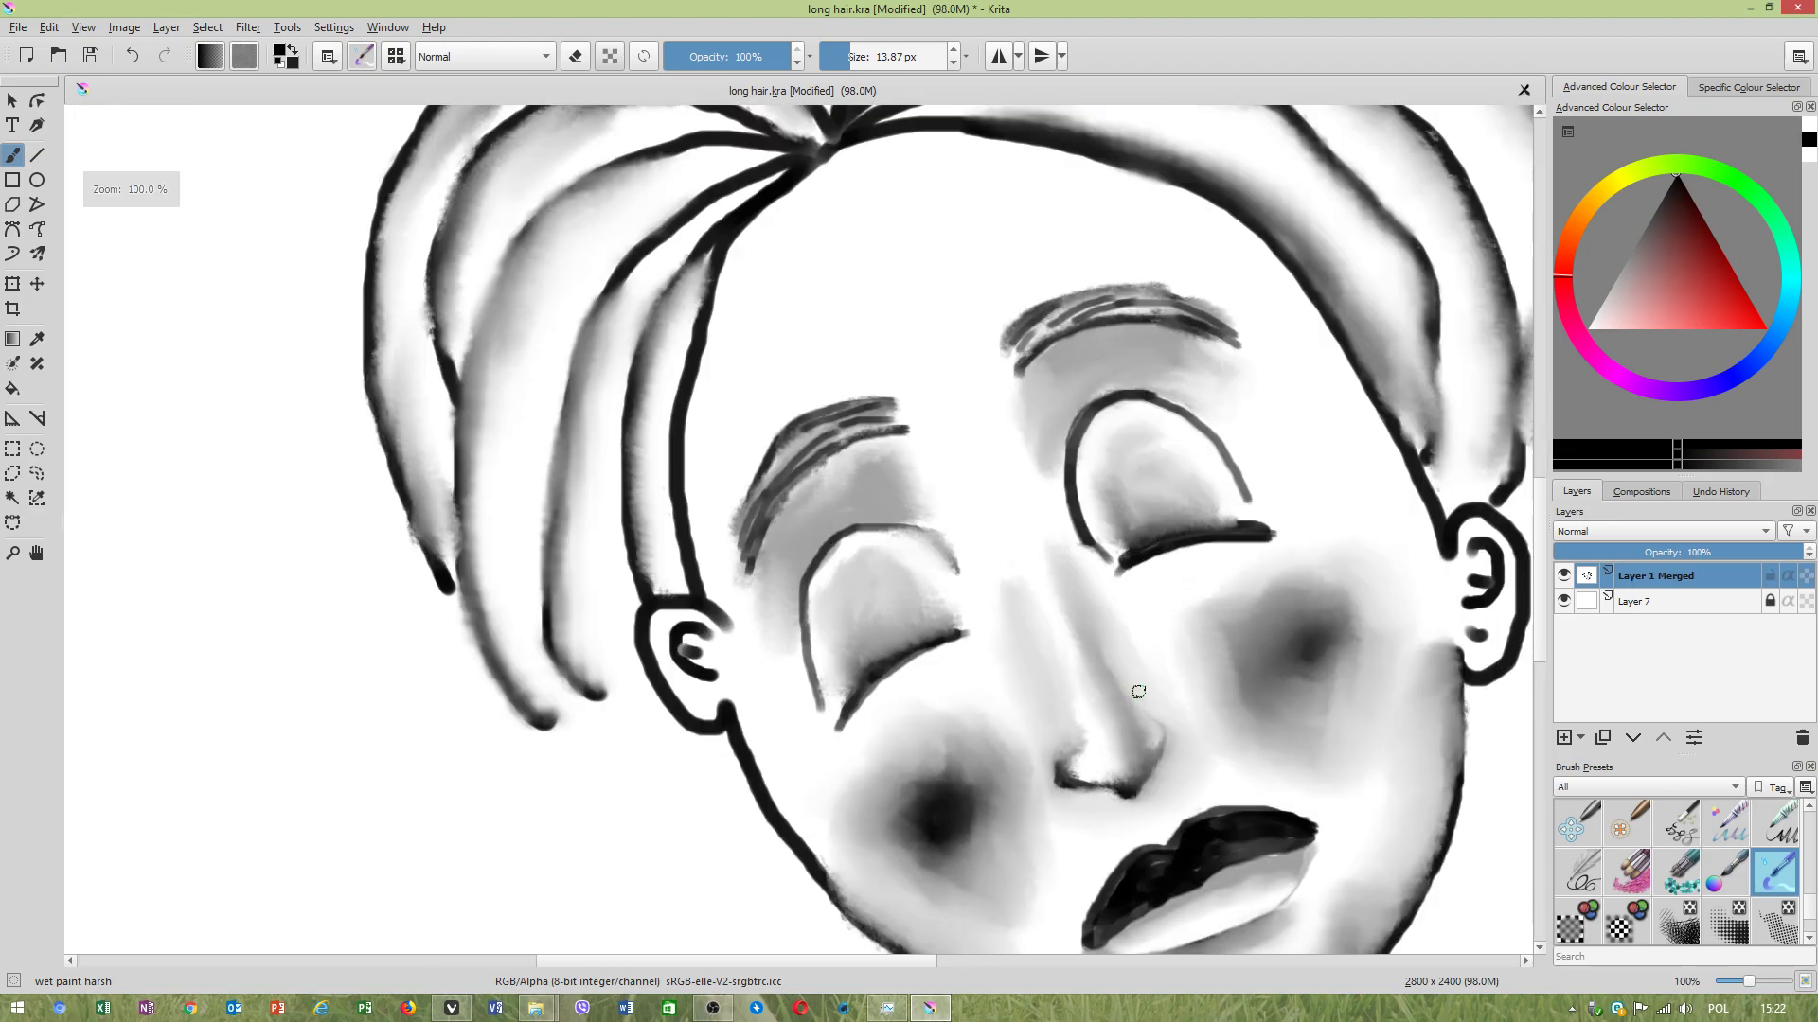
Draw three curved wrinkle lines above each eyebrow on the forehead with wet paint harsh at 13.87 px.
mouse_move(1390, 685)
left_mouse_down()
mouse_move(969, 568)
mouse_move(1073, 763)
left_mouse_up()
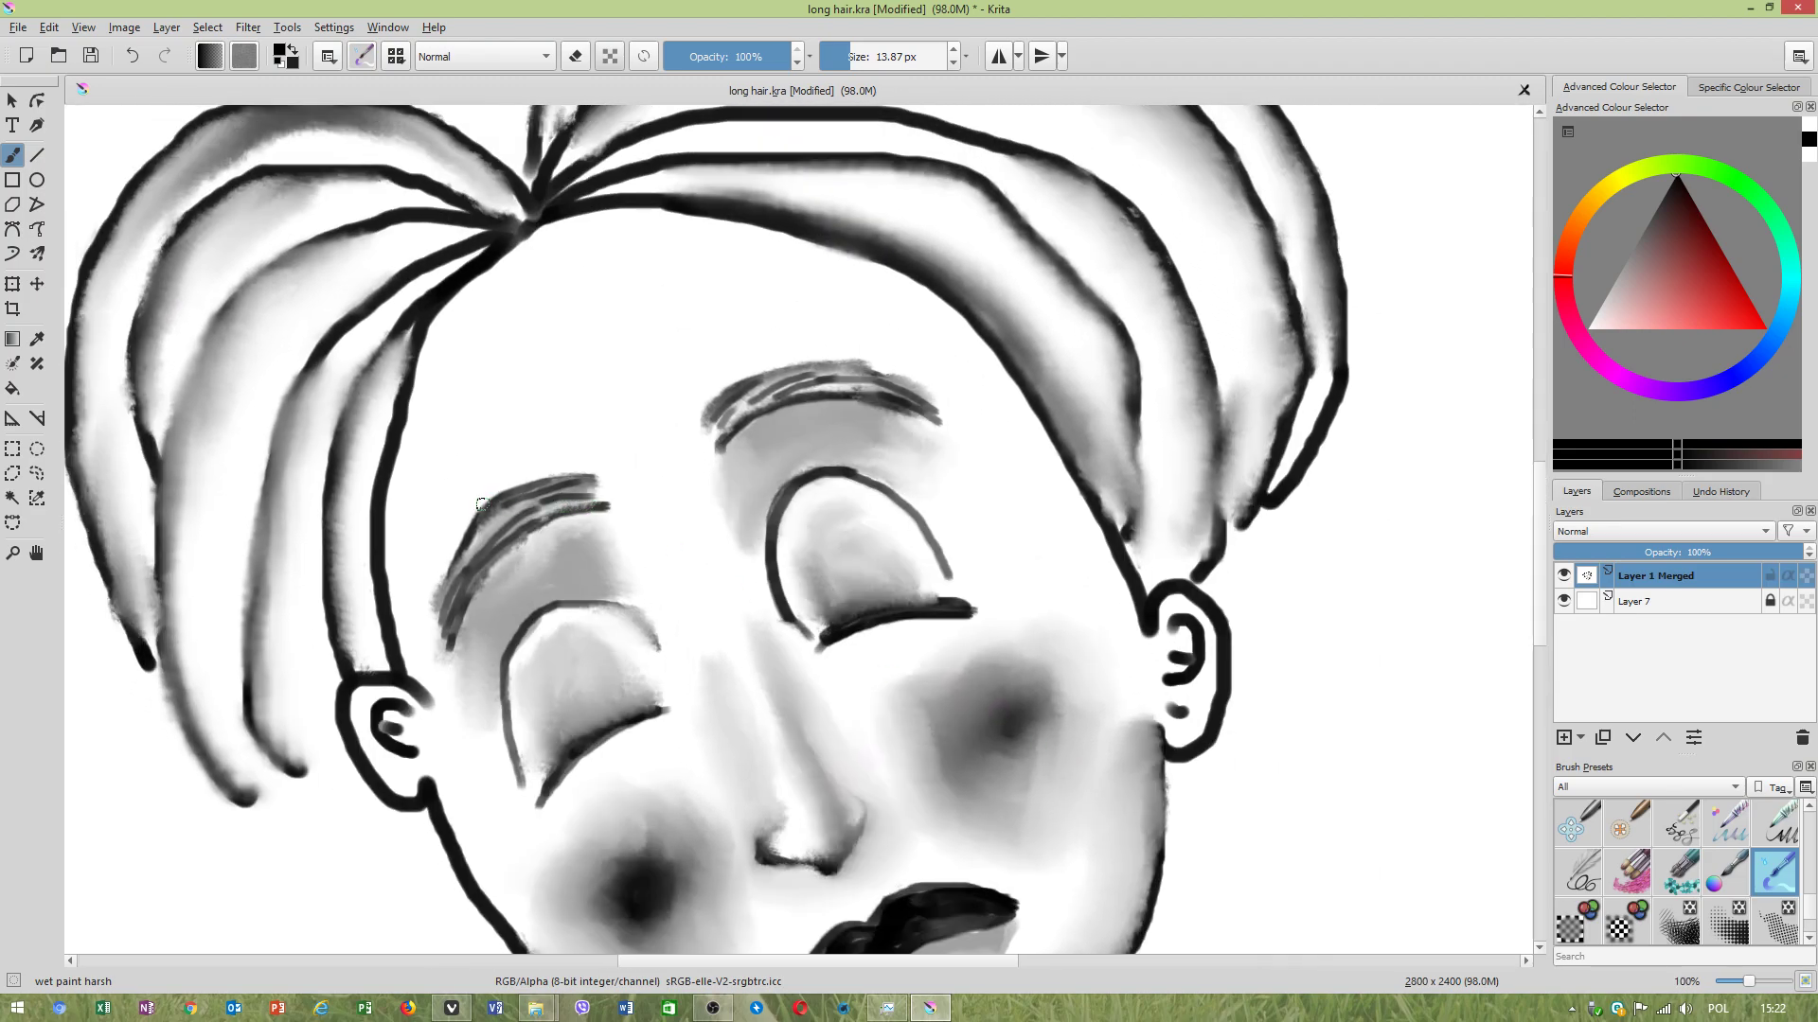
left_click_drag(423, 462, 572, 398)
mouse_move(440, 388)
left_mouse_down()
mouse_move(523, 356)
mouse_move(533, 311)
mouse_move(698, 260)
mouse_move(724, 288)
left_mouse_up()
left_click_drag(680, 380, 745, 328)
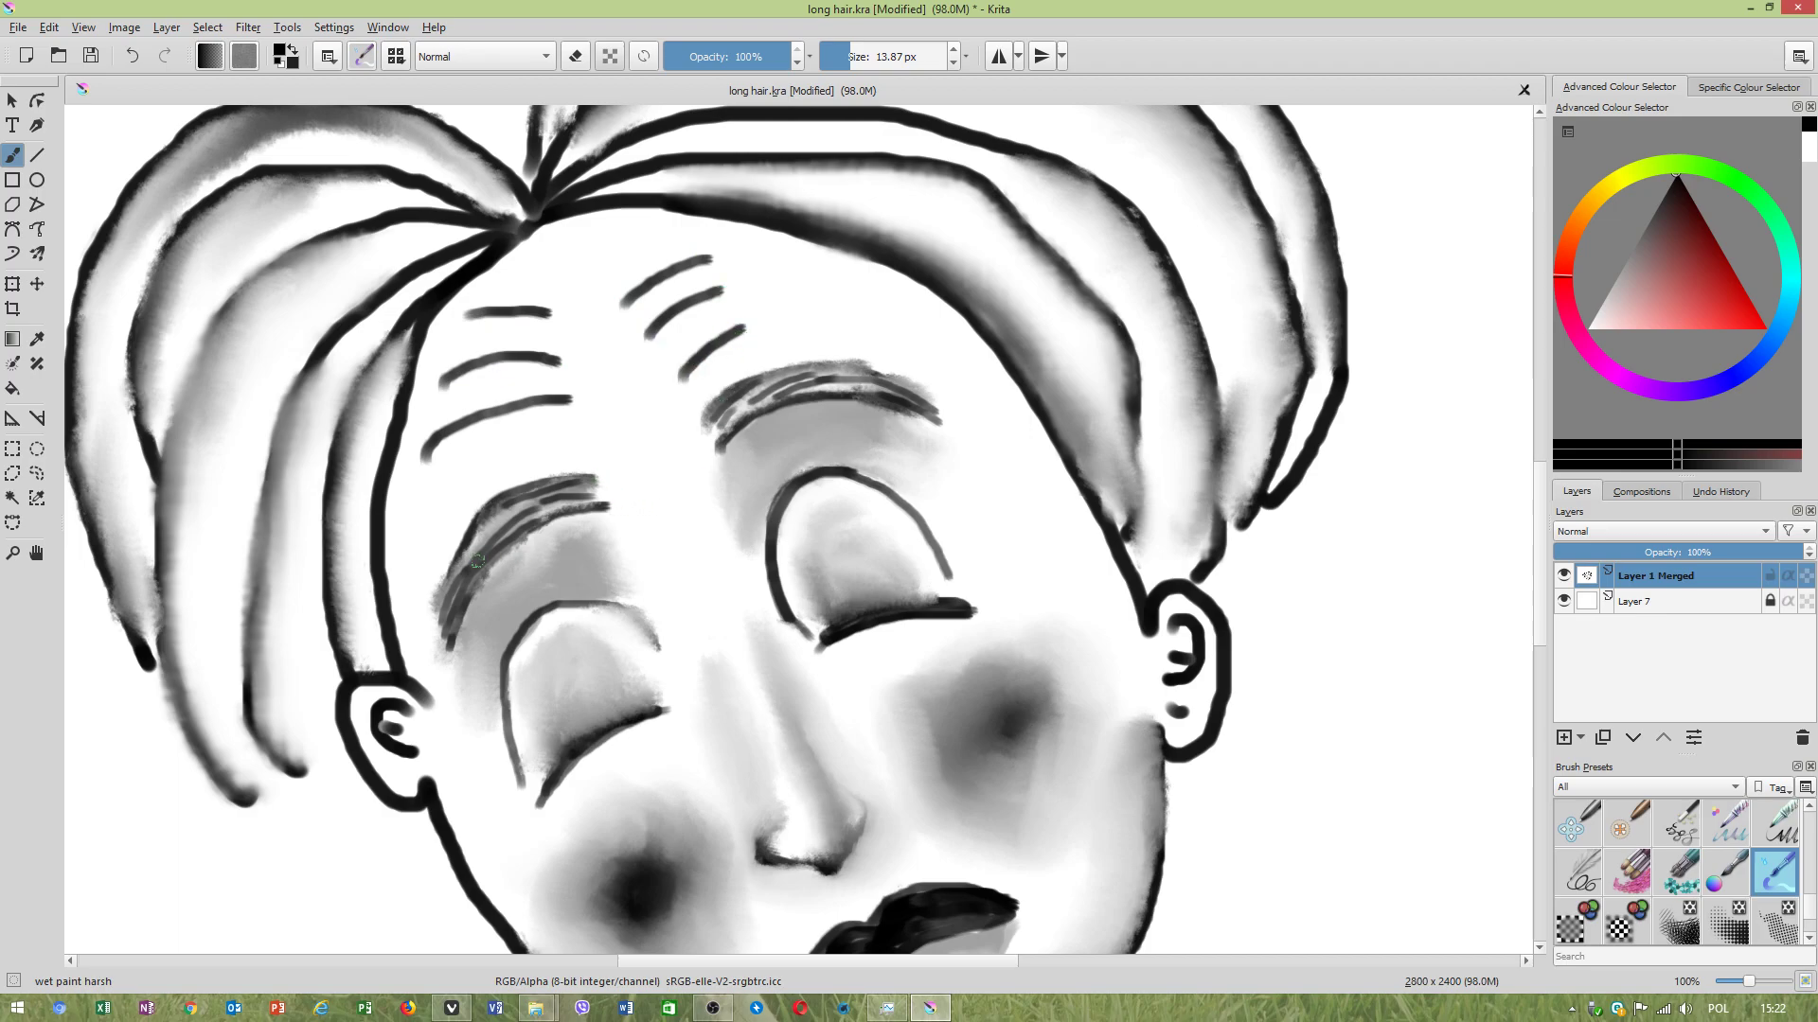
scroll(531, 471, "down", 3)
scroll(594, 496, "up", 3)
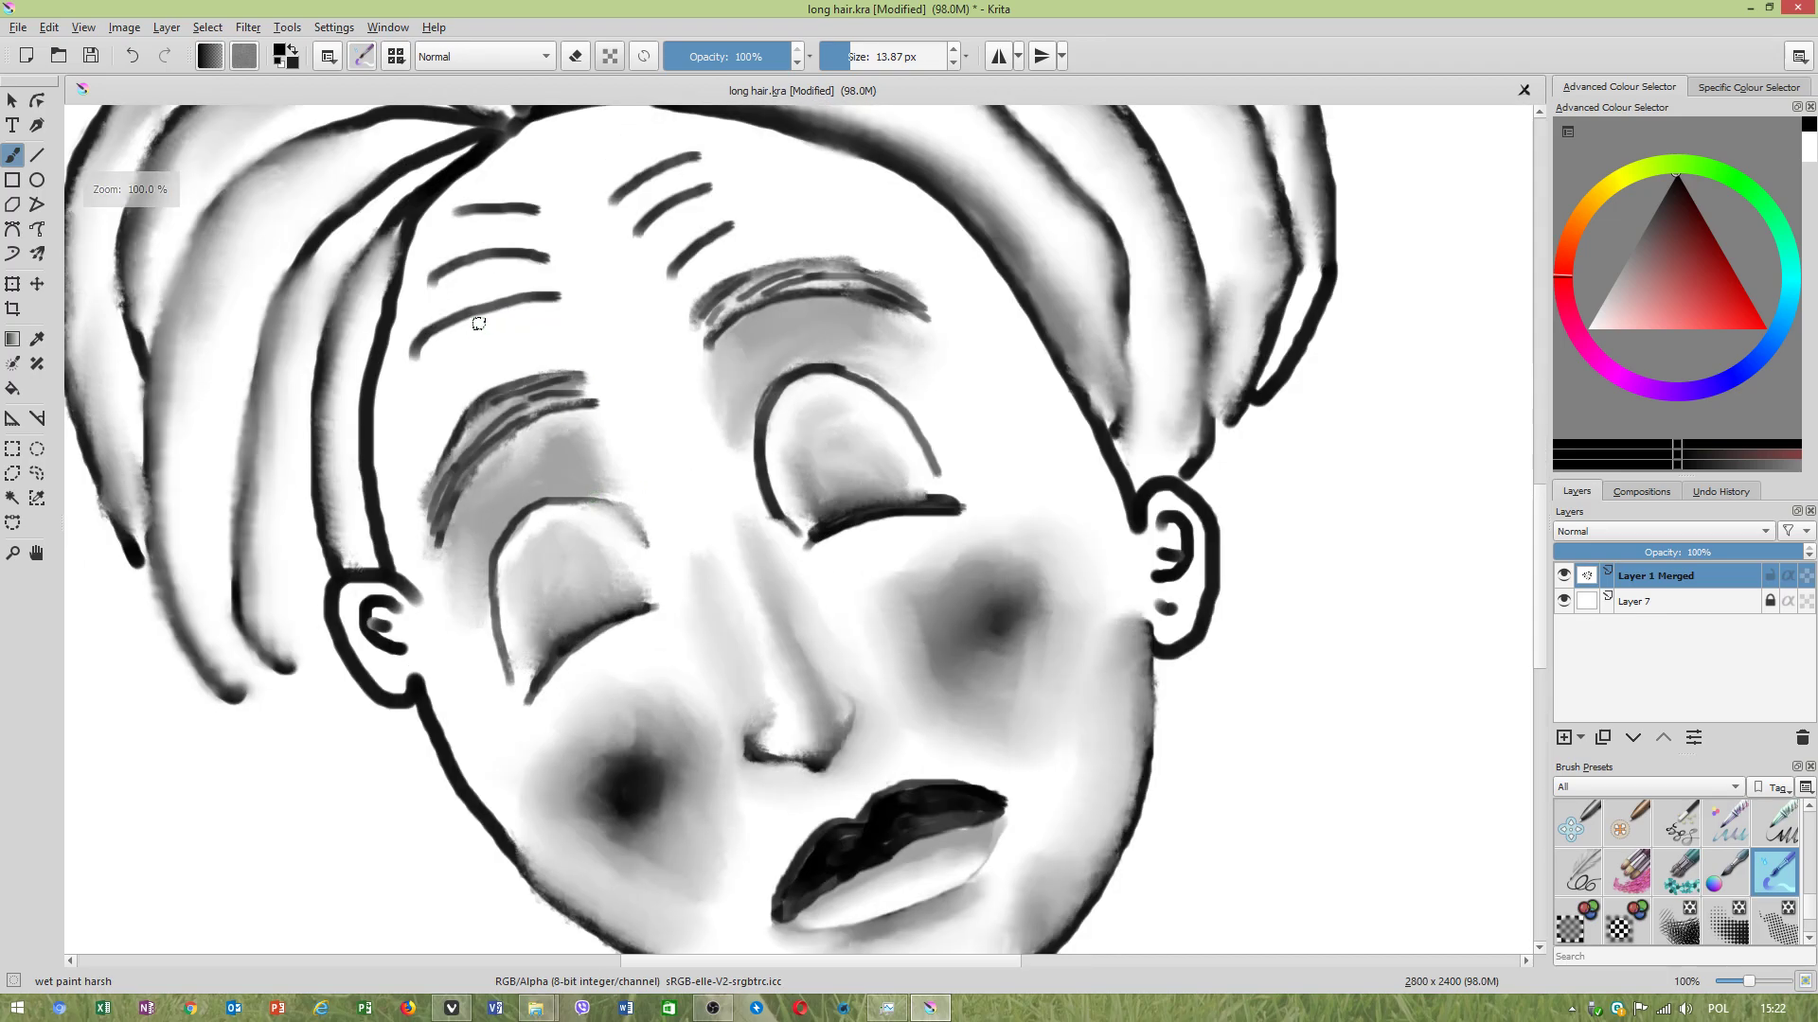
Reduce the brush size to 9.87 px and add short hatching strokes beneath the lower forehead wrinkles.
scroll(593, 291, "up", 2)
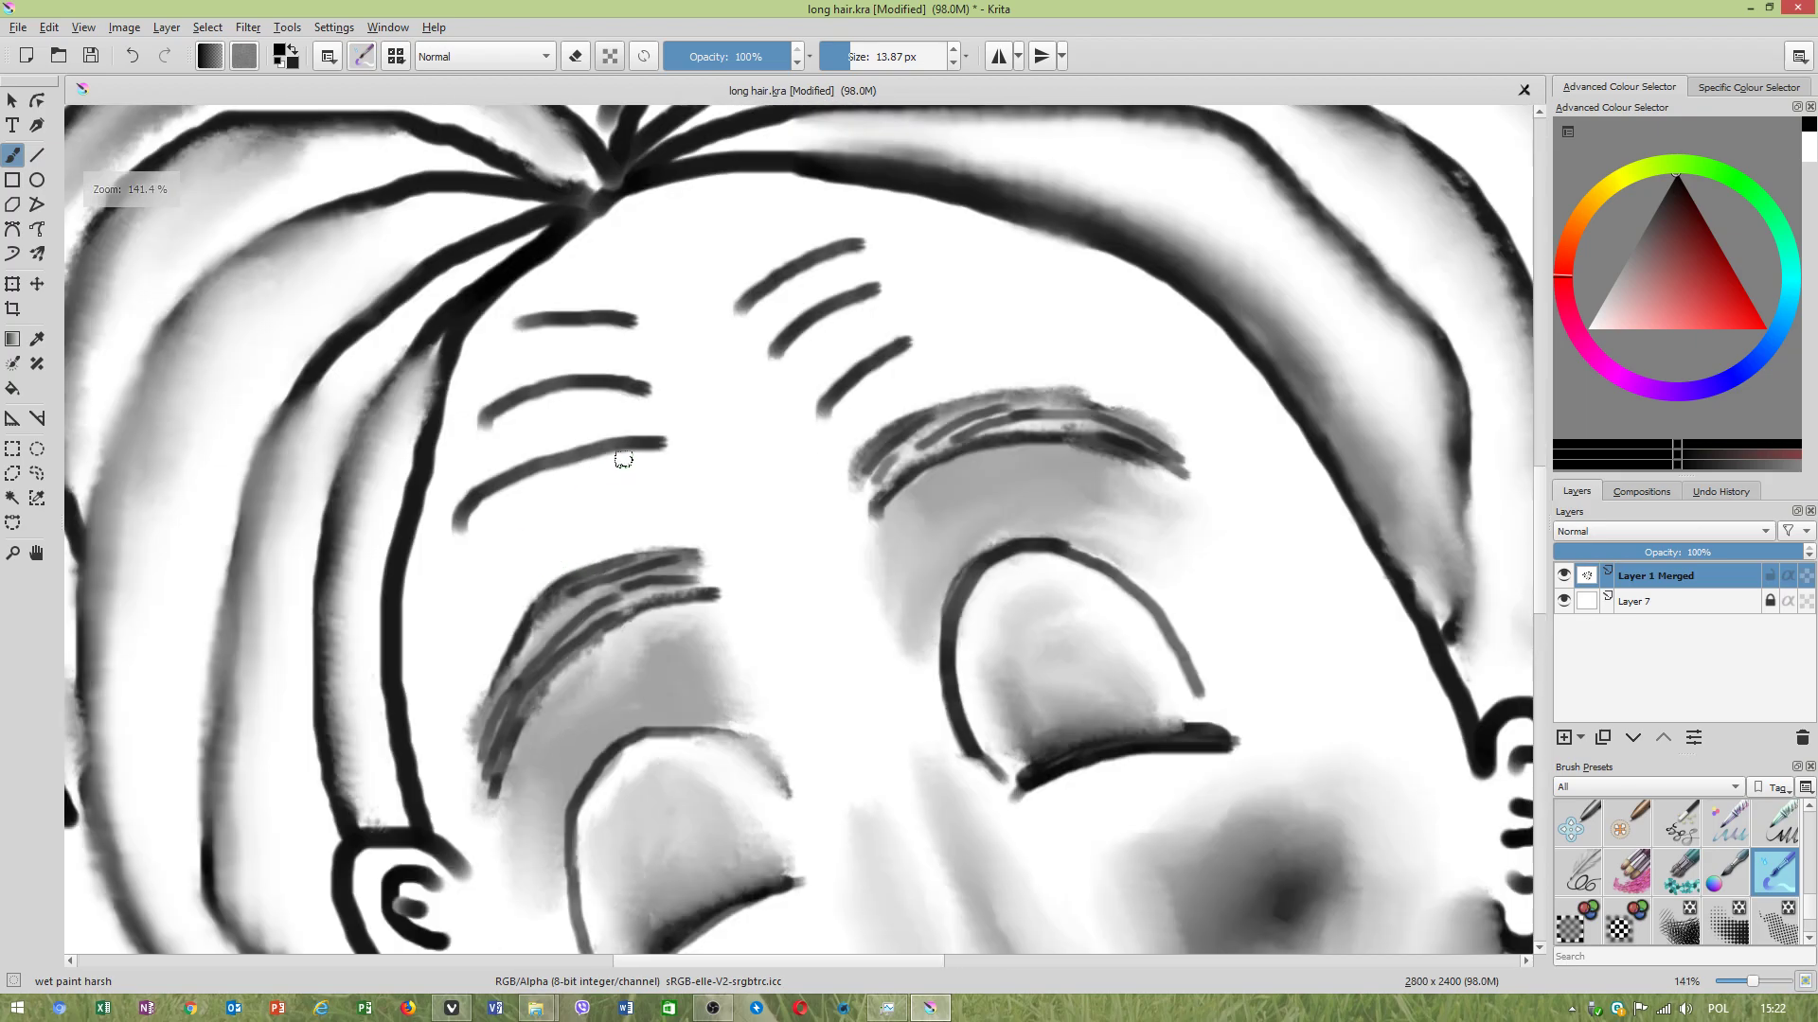
right_click(623, 459)
left_click(984, 518)
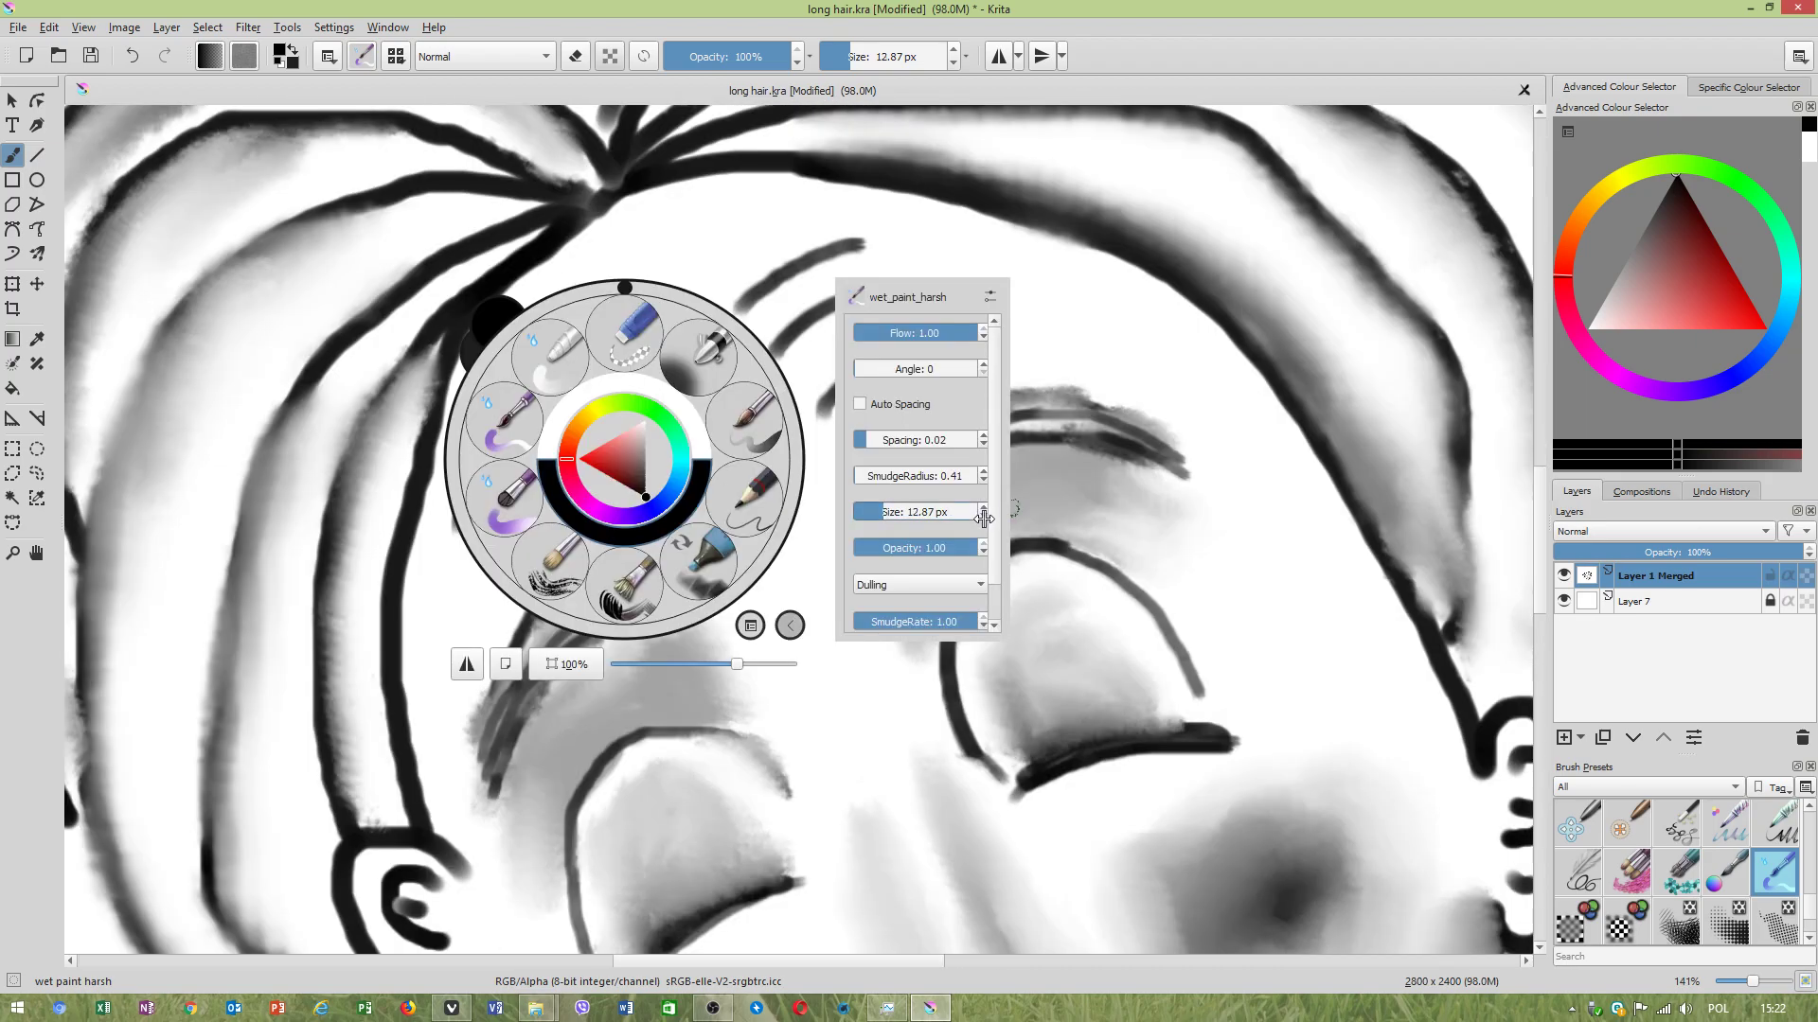
left_click(984, 518)
left_click(1046, 339)
mouse_move(485, 527)
left_mouse_down()
mouse_move(480, 587)
mouse_move(506, 565)
left_mouse_up()
left_click_drag(580, 484, 578, 516)
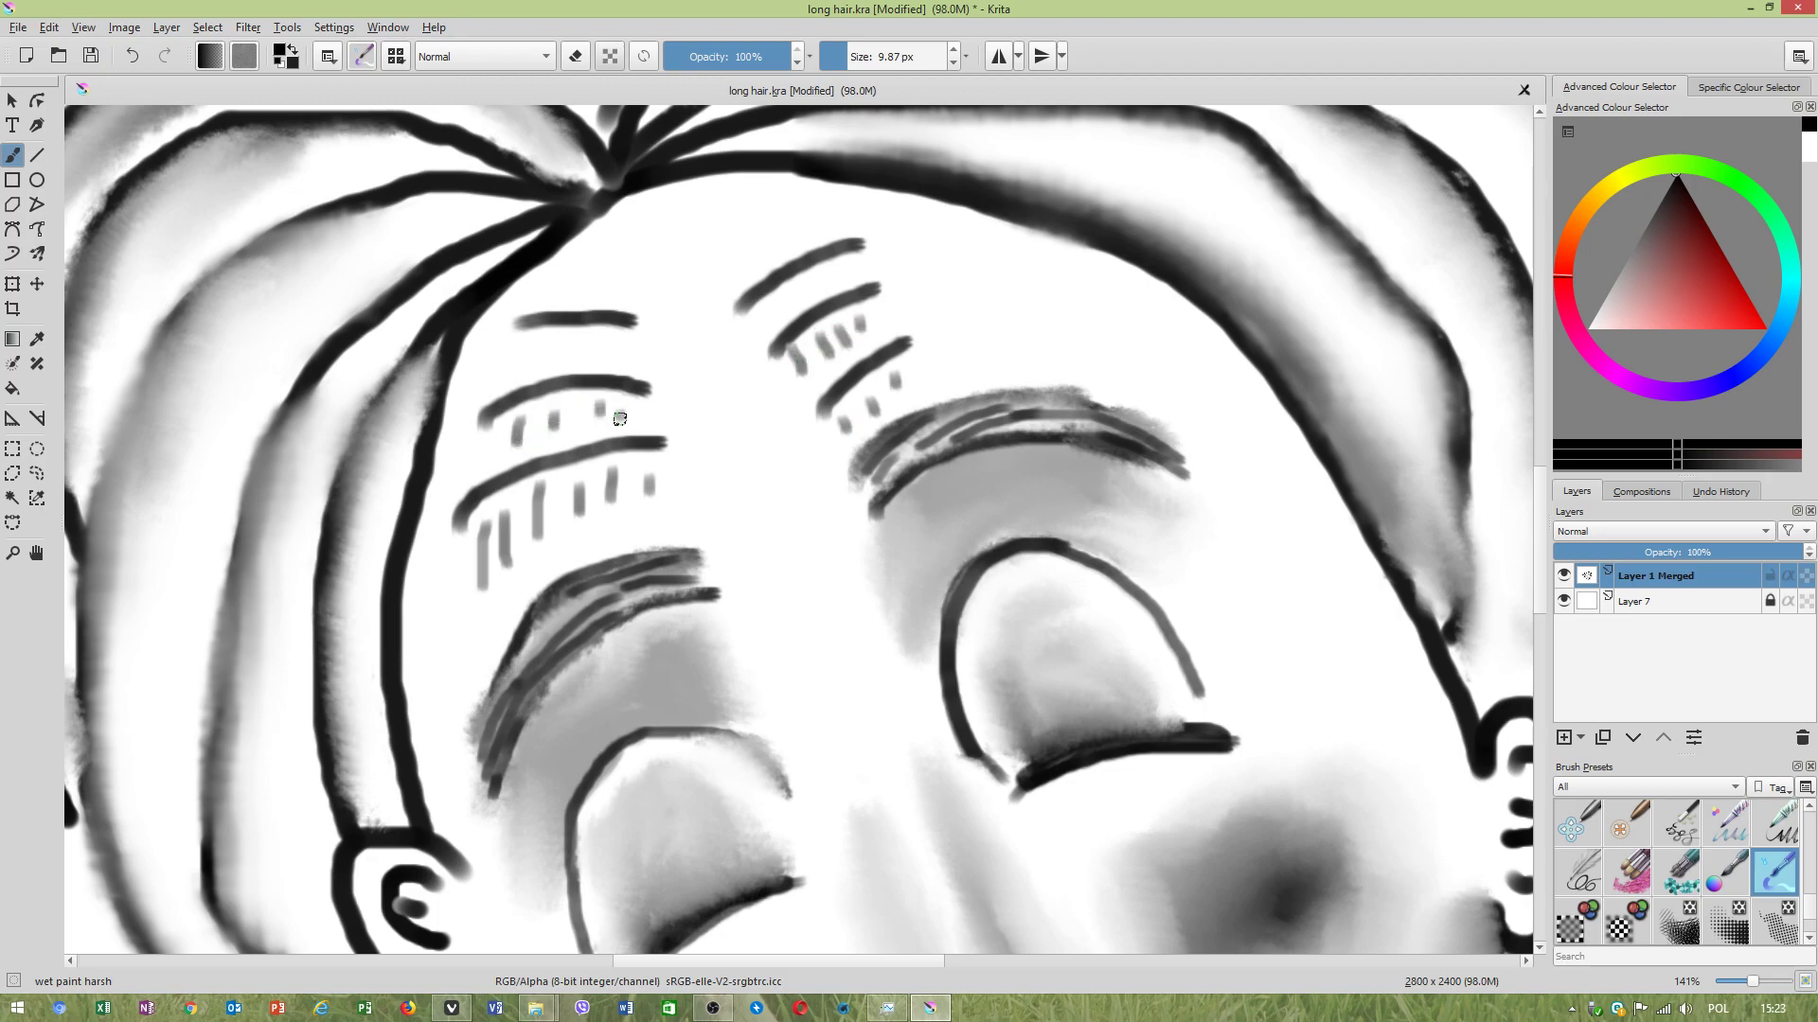
Choose the k) Blender Blur harsh brush preset.
left_click(365, 57)
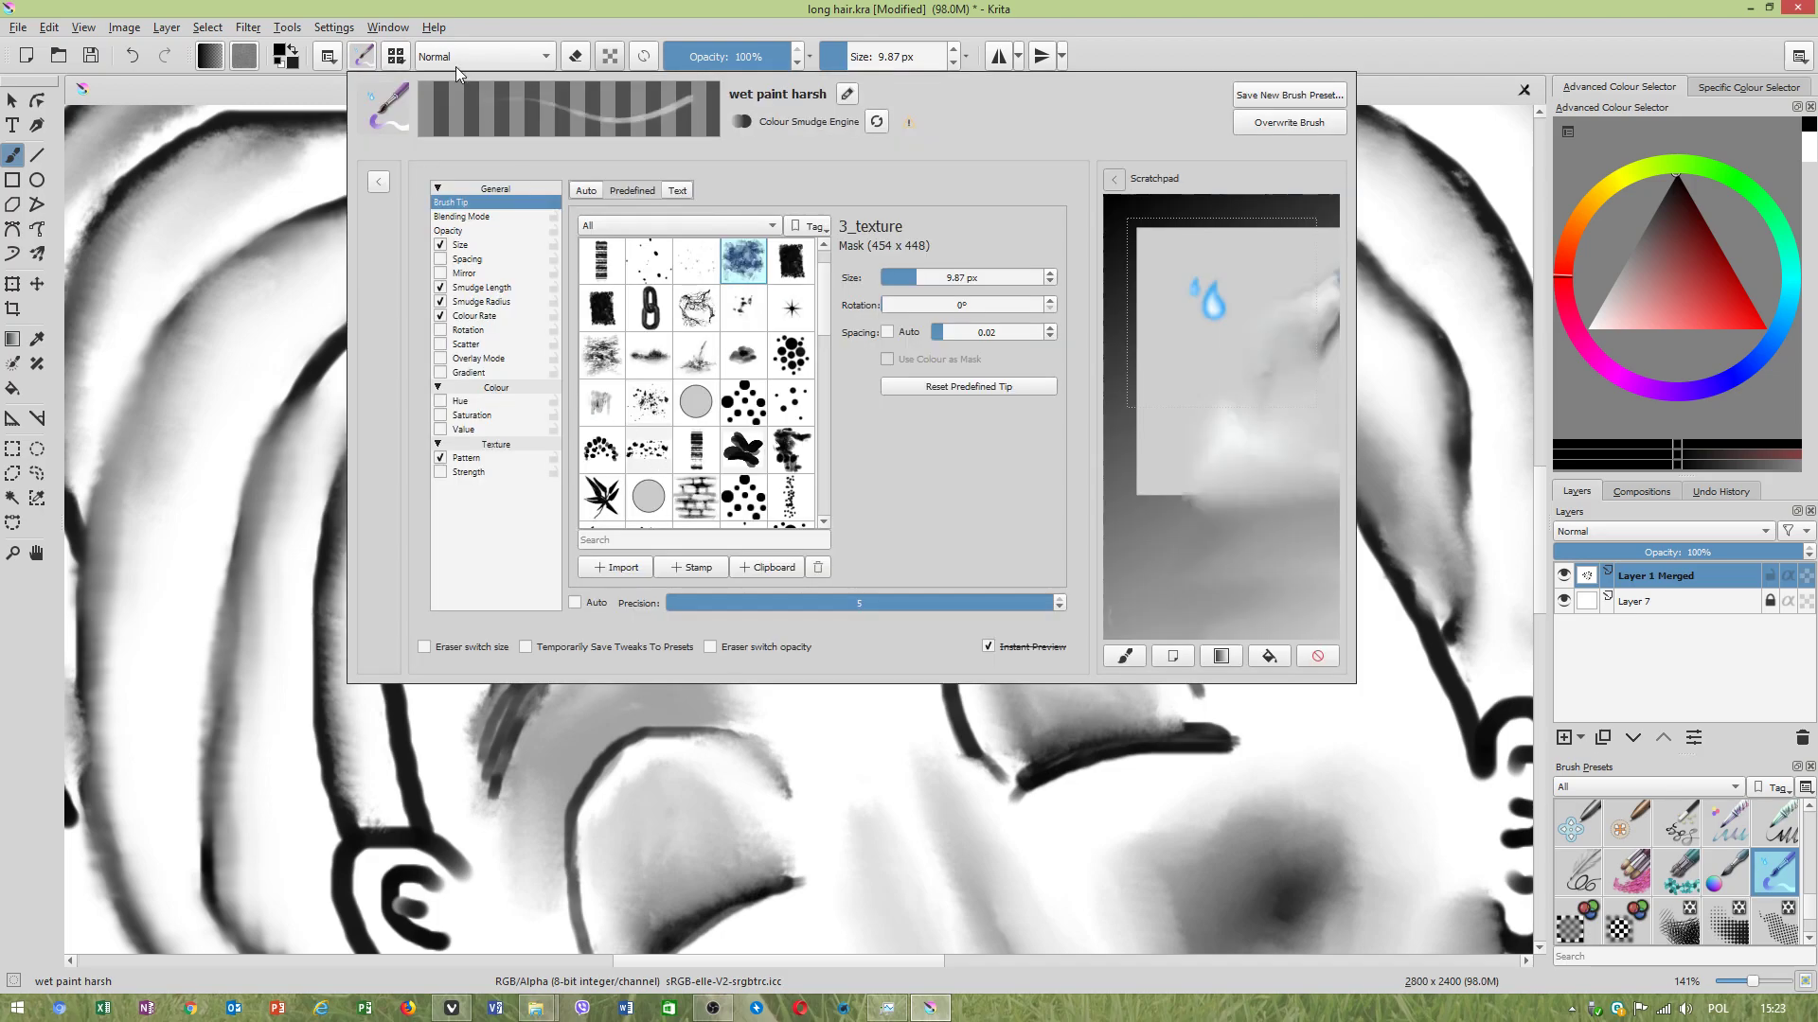
left_click(396, 57)
scroll(603, 411, "up", 2)
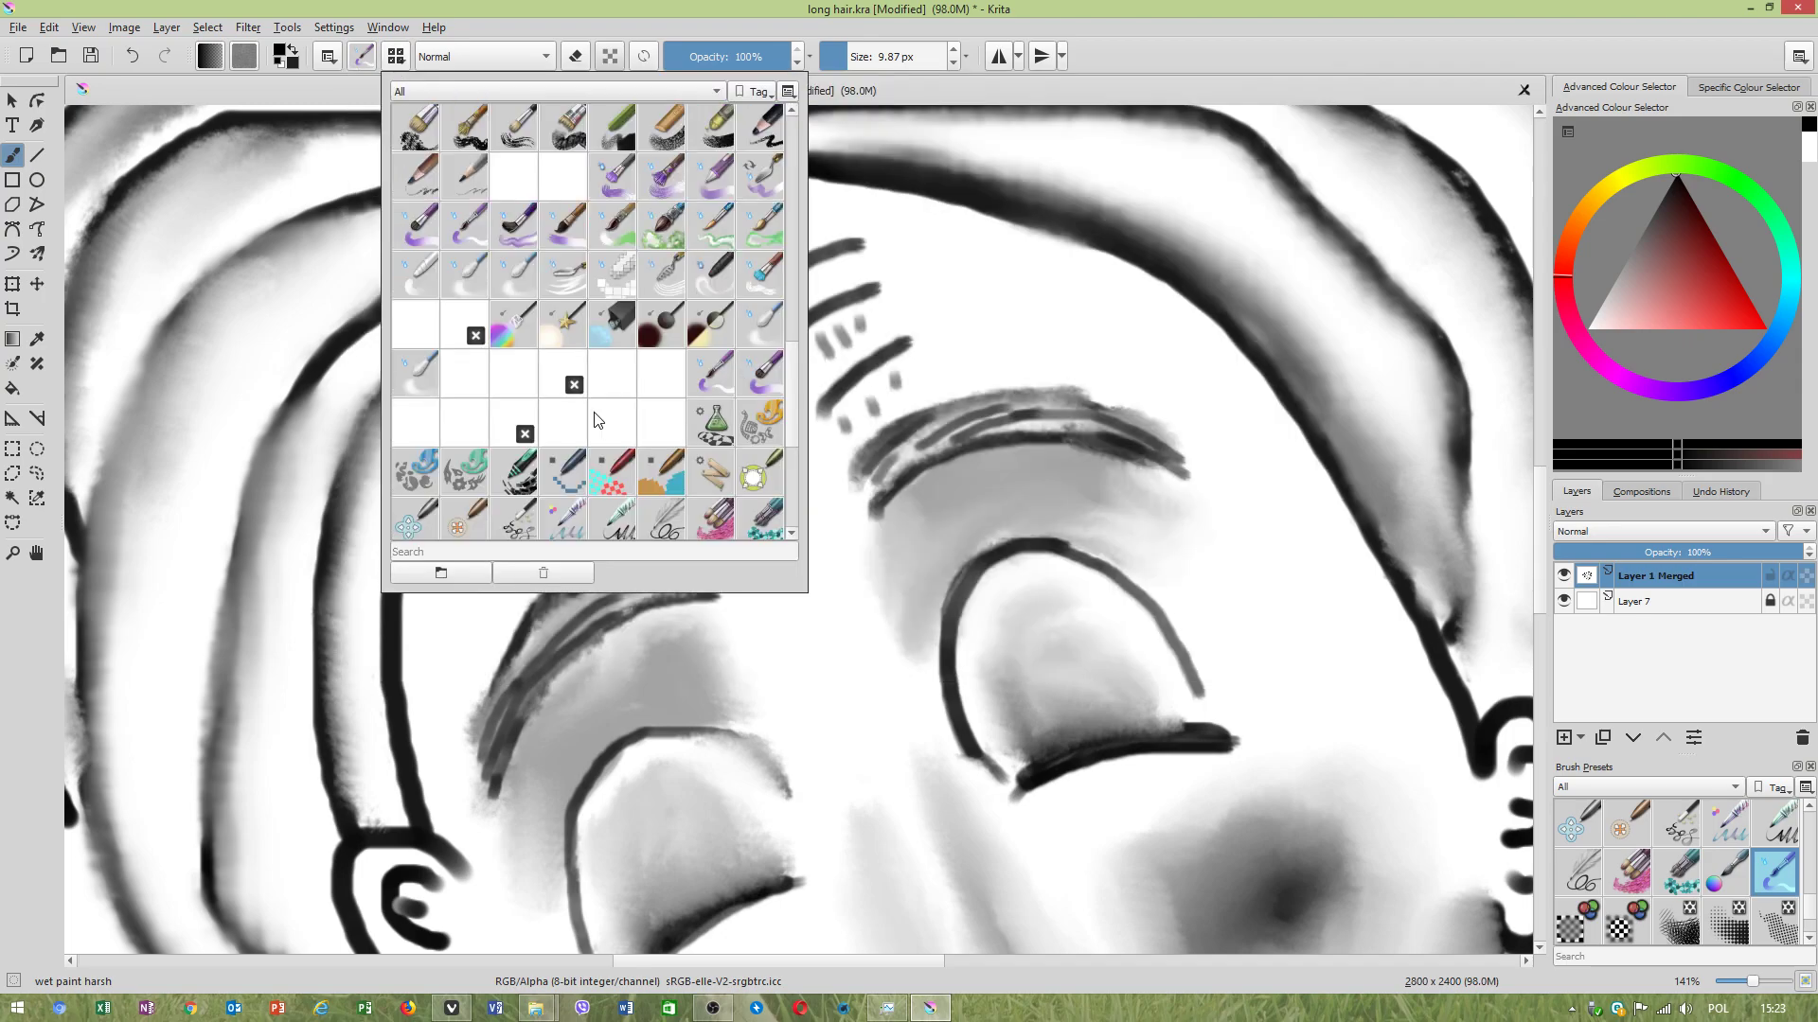
mouse_move(465, 301)
left_click(520, 279)
left_click(1133, 89)
Blend the hatching under the left-hand forehead wrinkles at 28.52 px and undo the last stroke over the middle wrinkle.
mouse_move(650, 495)
left_mouse_down()
mouse_move(519, 528)
mouse_move(574, 496)
mouse_move(480, 591)
mouse_move(504, 507)
mouse_move(649, 478)
mouse_move(572, 469)
mouse_move(464, 538)
mouse_move(648, 464)
mouse_move(552, 486)
mouse_move(588, 415)
mouse_move(508, 435)
left_mouse_up()
mouse_move(605, 413)
left_mouse_down()
mouse_move(568, 392)
mouse_move(482, 425)
mouse_move(615, 390)
mouse_move(570, 401)
mouse_move(629, 402)
mouse_move(530, 410)
mouse_move(662, 398)
left_mouse_up()
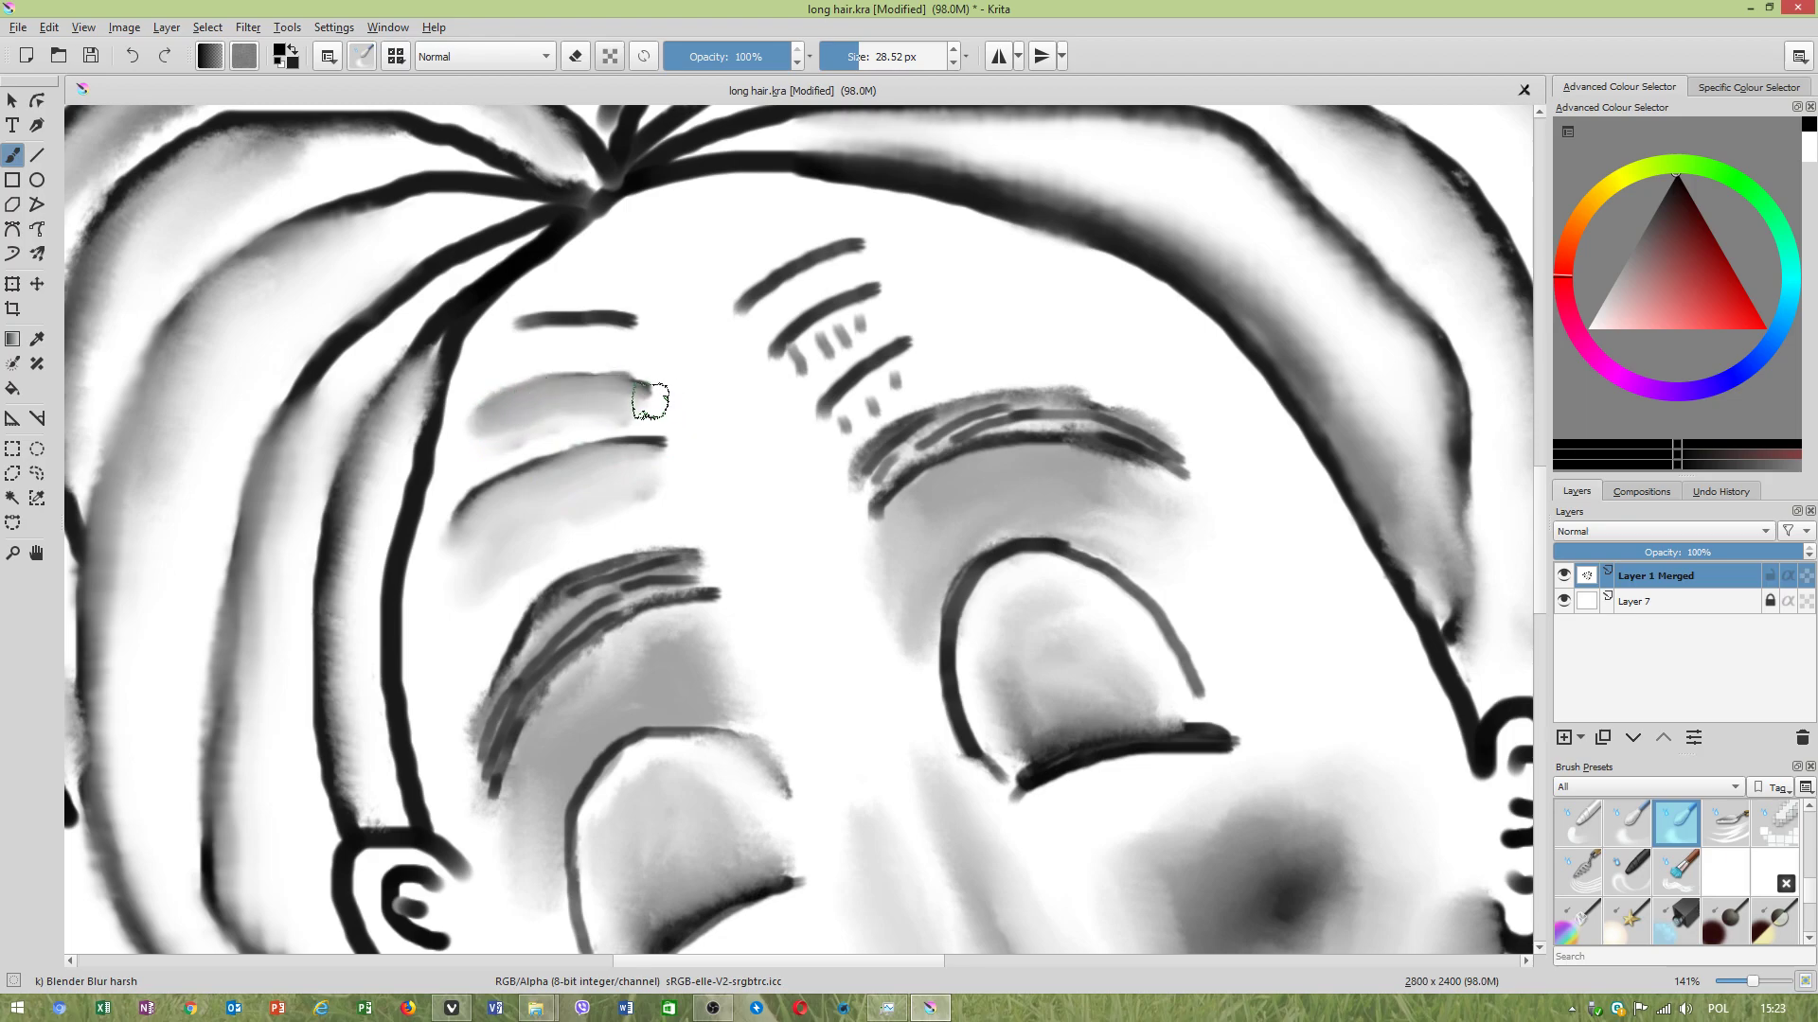
key("ctrl+z")
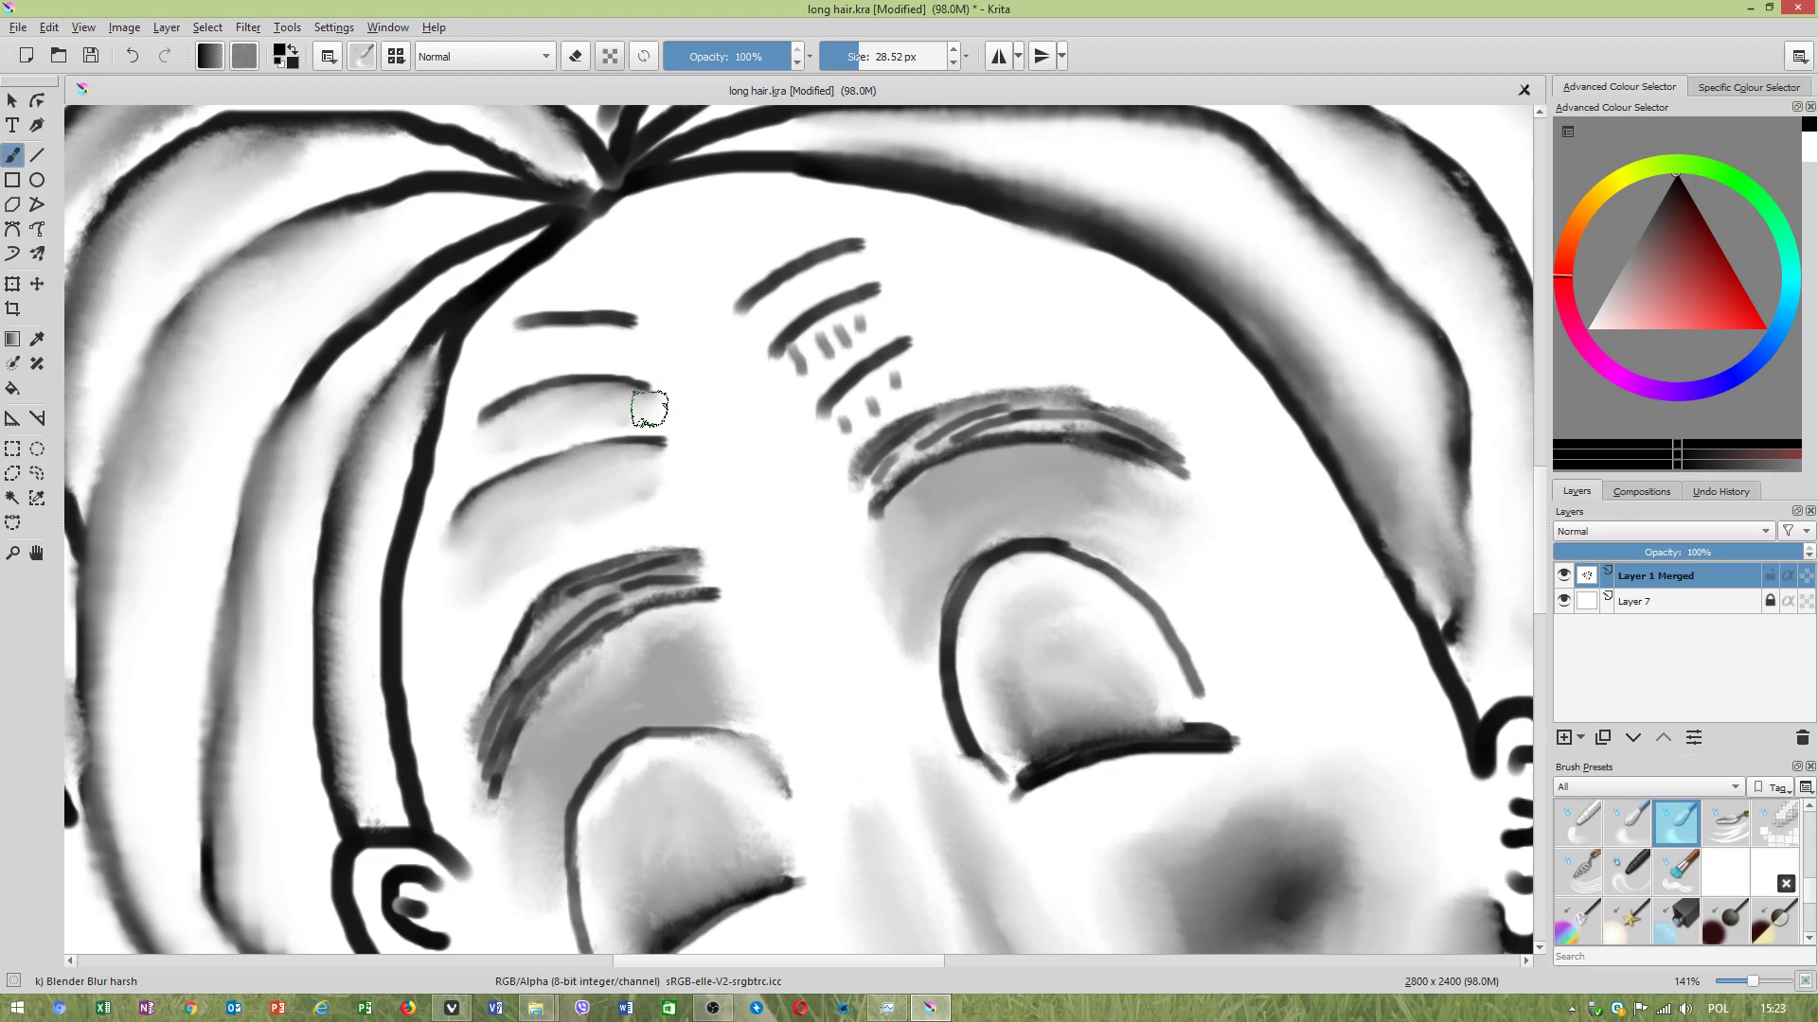
Lower the blender's opacity to about 65% and blend the upper left and all right-hand forehead wrinkles.
right_click(871, 375)
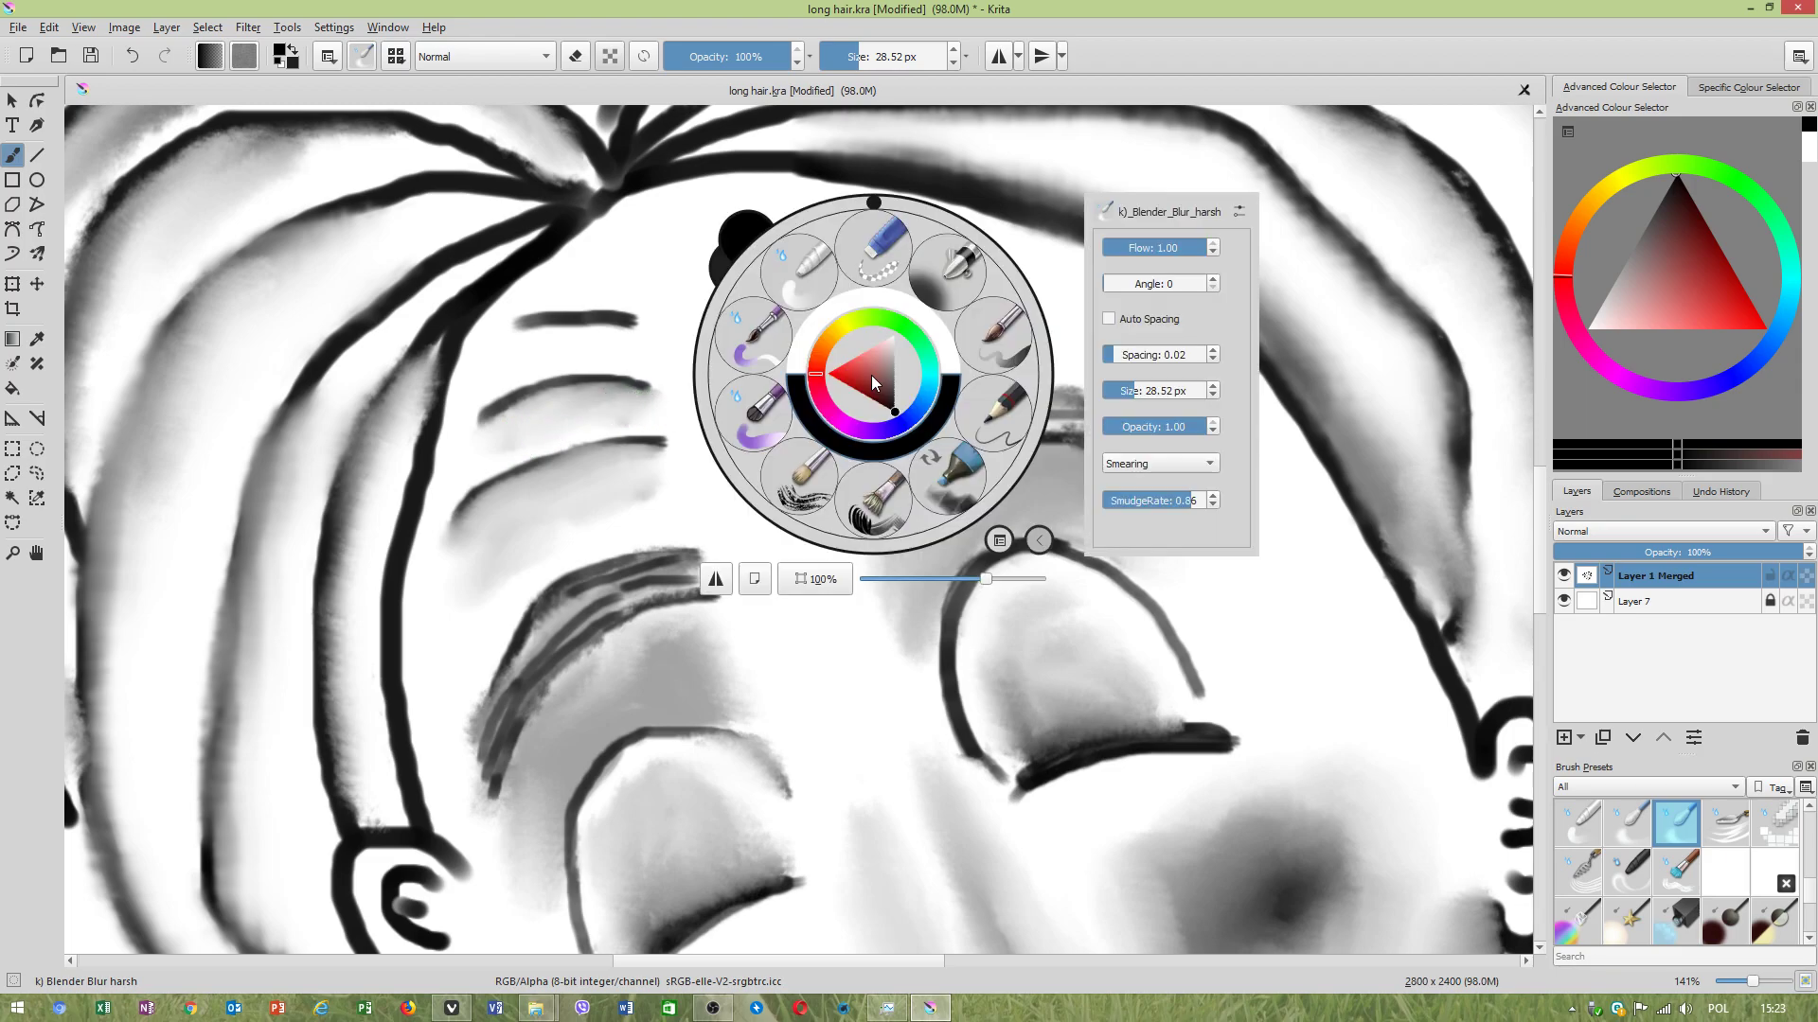
left_click(1170, 426)
left_click(666, 272)
mouse_move(509, 417)
left_mouse_down()
mouse_move(645, 396)
mouse_move(607, 414)
left_mouse_up()
mouse_move(603, 332)
left_mouse_down()
mouse_move(498, 351)
mouse_move(637, 337)
mouse_move(600, 345)
left_mouse_up()
mouse_move(783, 284)
left_mouse_down()
mouse_move(836, 272)
mouse_move(774, 371)
mouse_move(837, 325)
mouse_move(797, 355)
mouse_move(827, 352)
mouse_move(795, 375)
mouse_move(878, 310)
mouse_move(816, 331)
mouse_move(885, 302)
mouse_move(804, 351)
mouse_move(824, 426)
mouse_move(920, 363)
mouse_move(842, 432)
mouse_move(915, 362)
mouse_move(841, 397)
mouse_move(911, 338)
left_mouse_up()
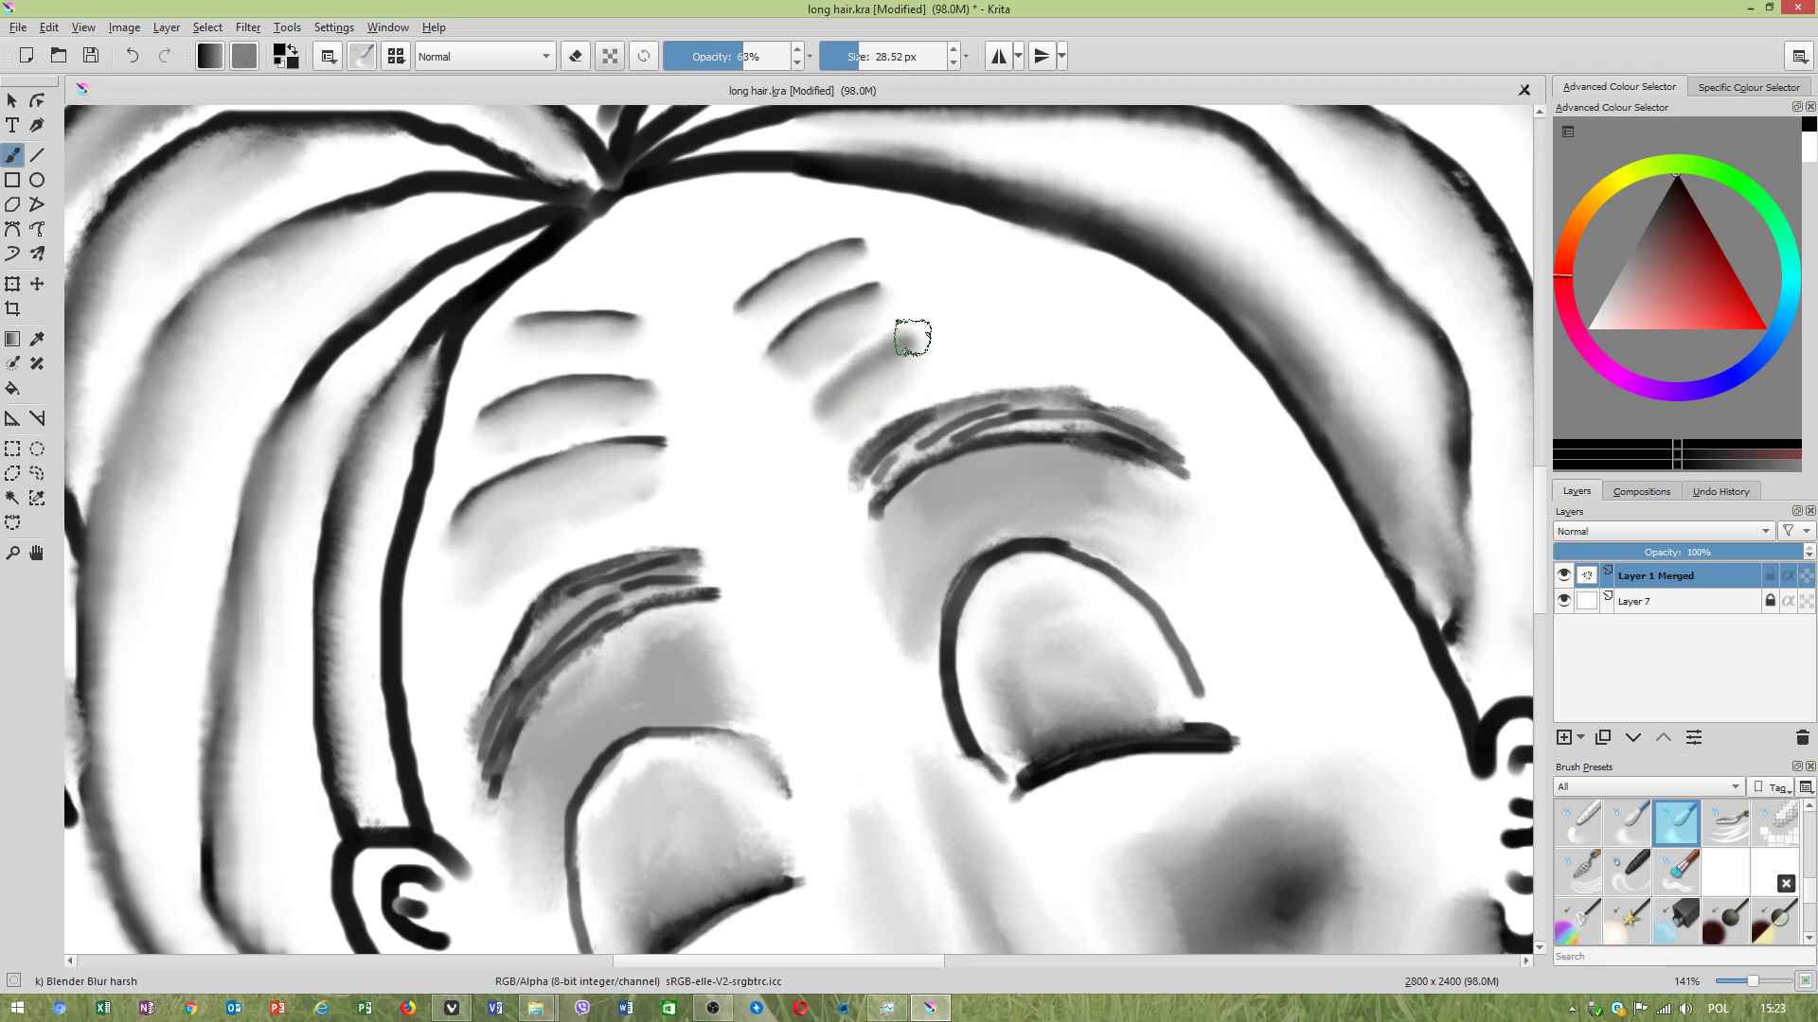
Set the blender's opacity to 80% and soften the ends and dark lines of the forehead wrinkles.
right_click(770, 382)
left_click_drag(1076, 432, 1084, 435)
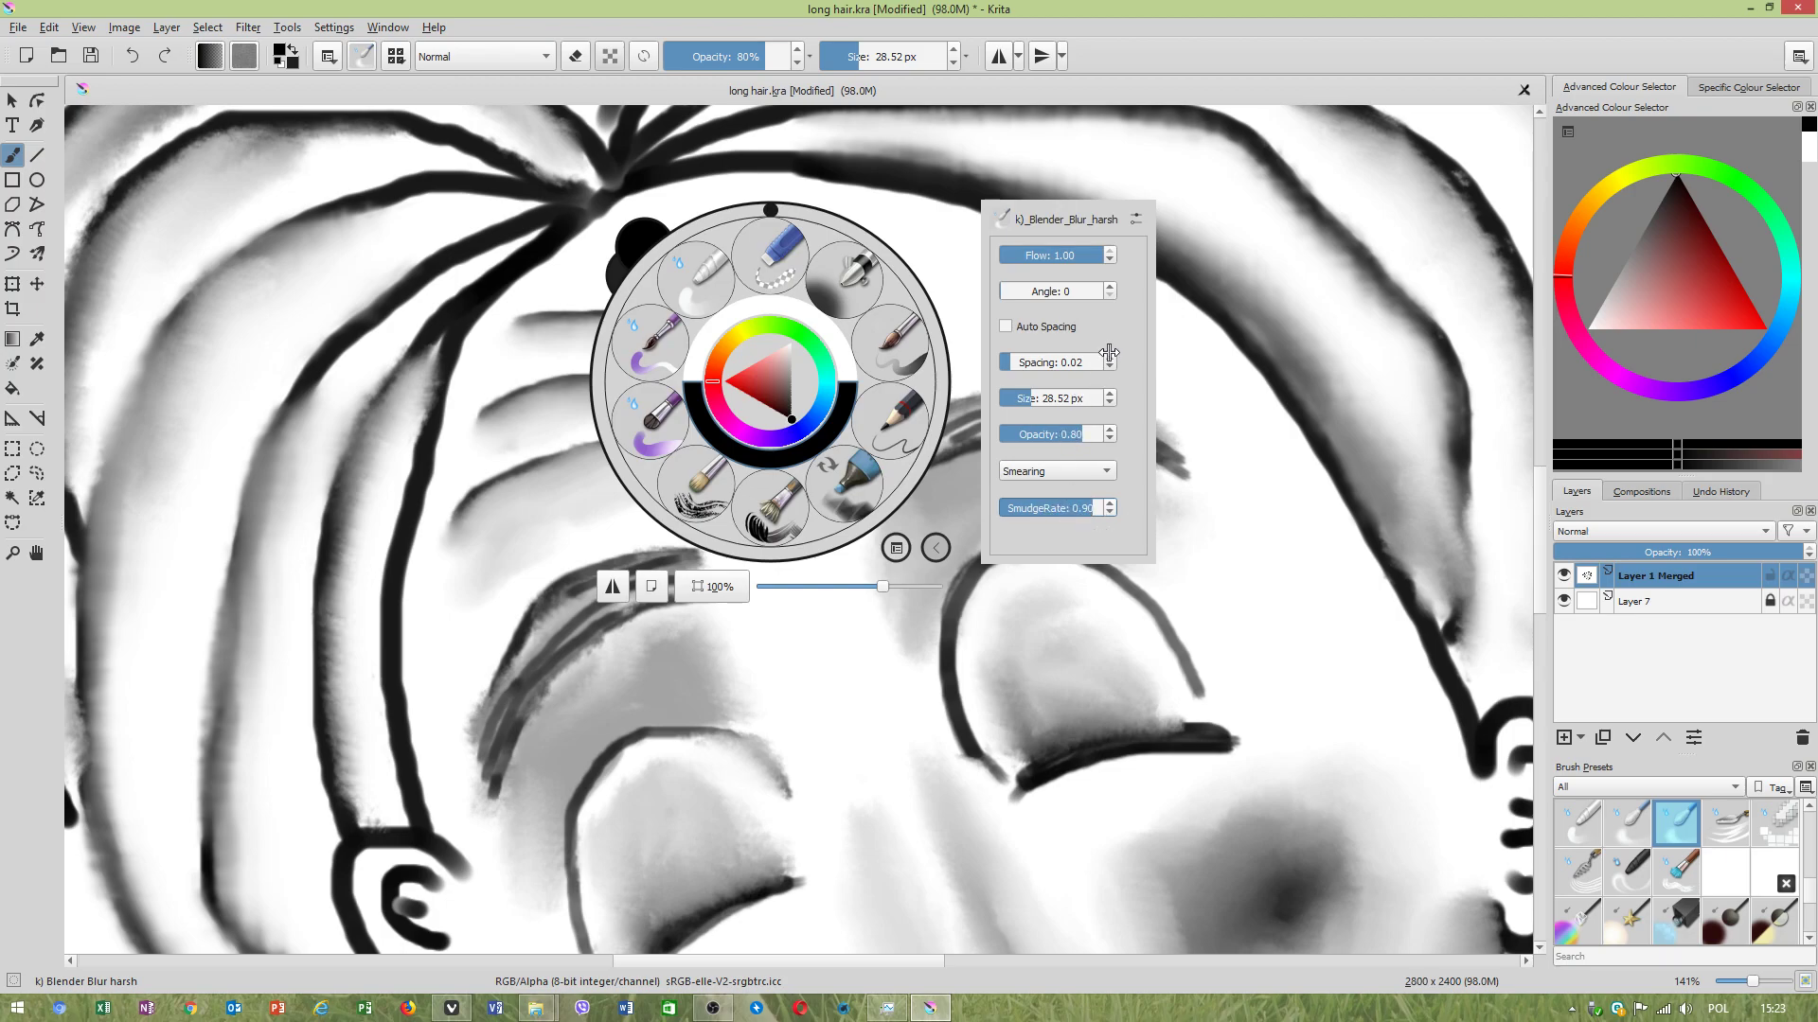
left_click(1174, 428)
mouse_move(925, 395)
left_mouse_down()
mouse_move(905, 361)
mouse_move(840, 419)
mouse_move(883, 364)
mouse_move(872, 384)
mouse_move(998, 330)
mouse_move(828, 348)
mouse_move(917, 307)
mouse_move(853, 314)
mouse_move(947, 276)
mouse_move(840, 329)
mouse_move(931, 283)
mouse_move(842, 264)
mouse_move(930, 242)
mouse_move(842, 255)
mouse_move(929, 239)
left_mouse_up()
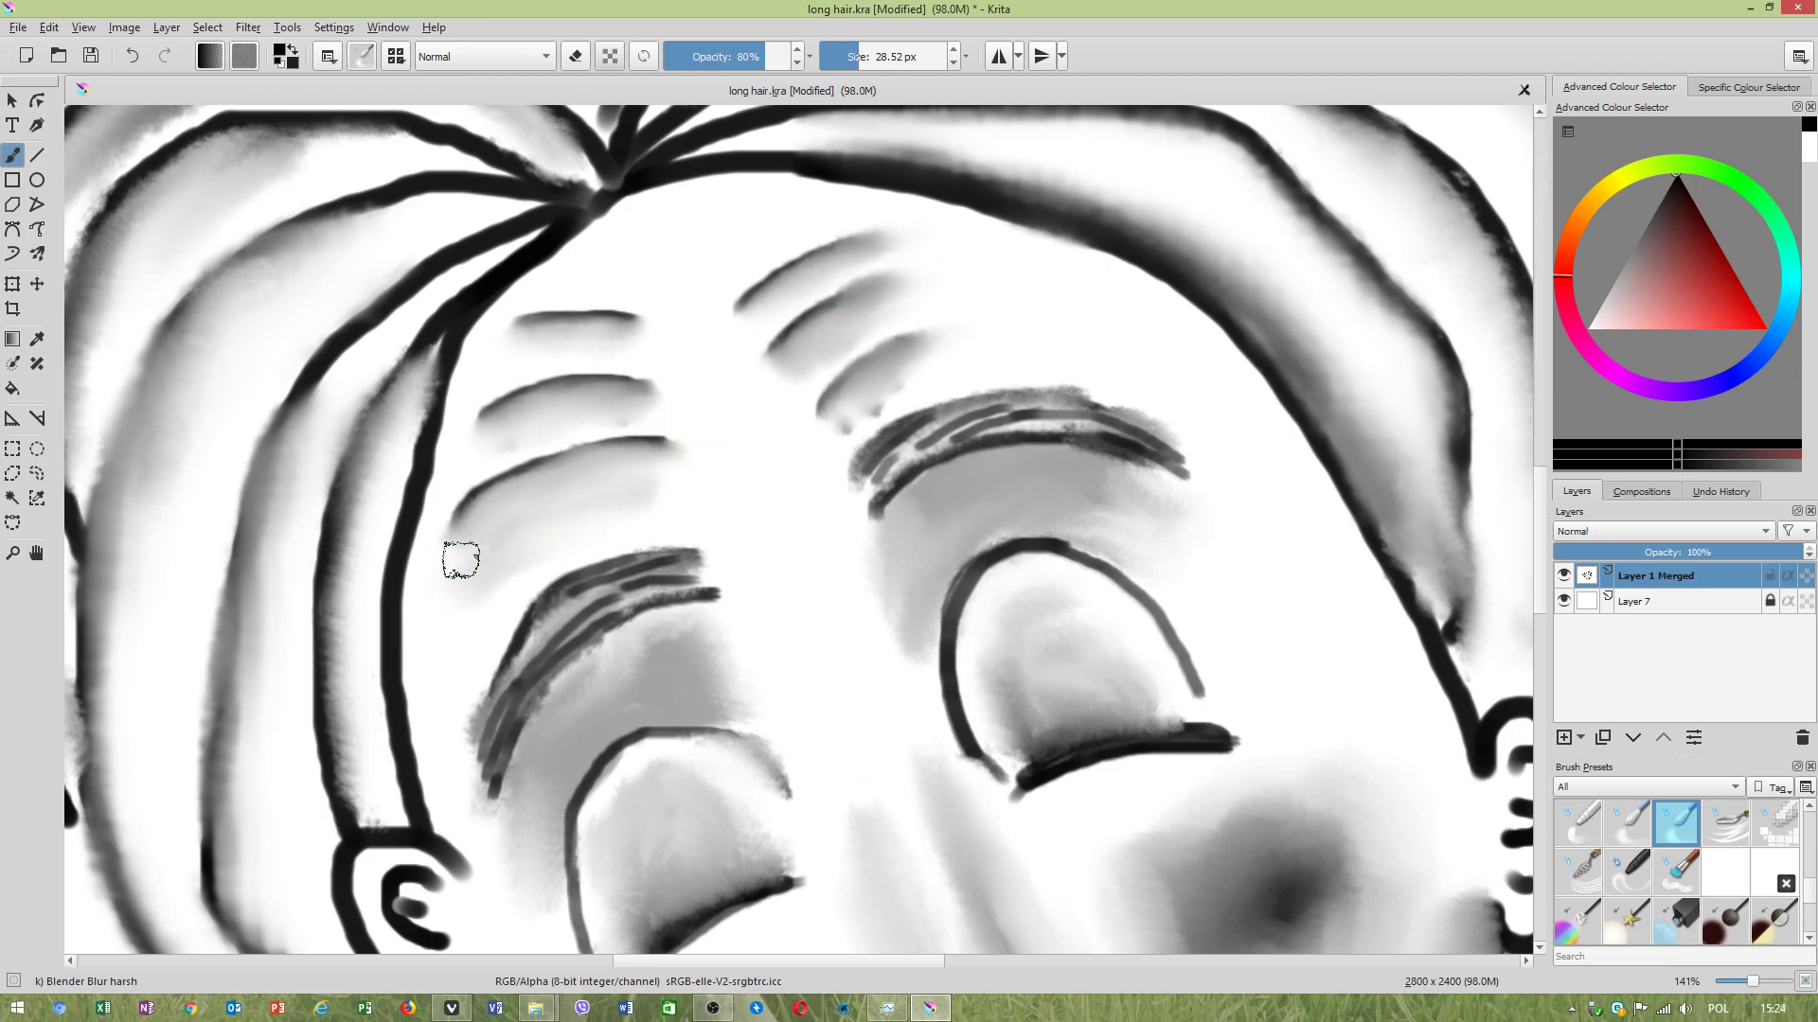
mouse_move(596, 435)
left_mouse_down()
mouse_move(457, 526)
mouse_move(536, 462)
mouse_move(691, 439)
left_mouse_up()
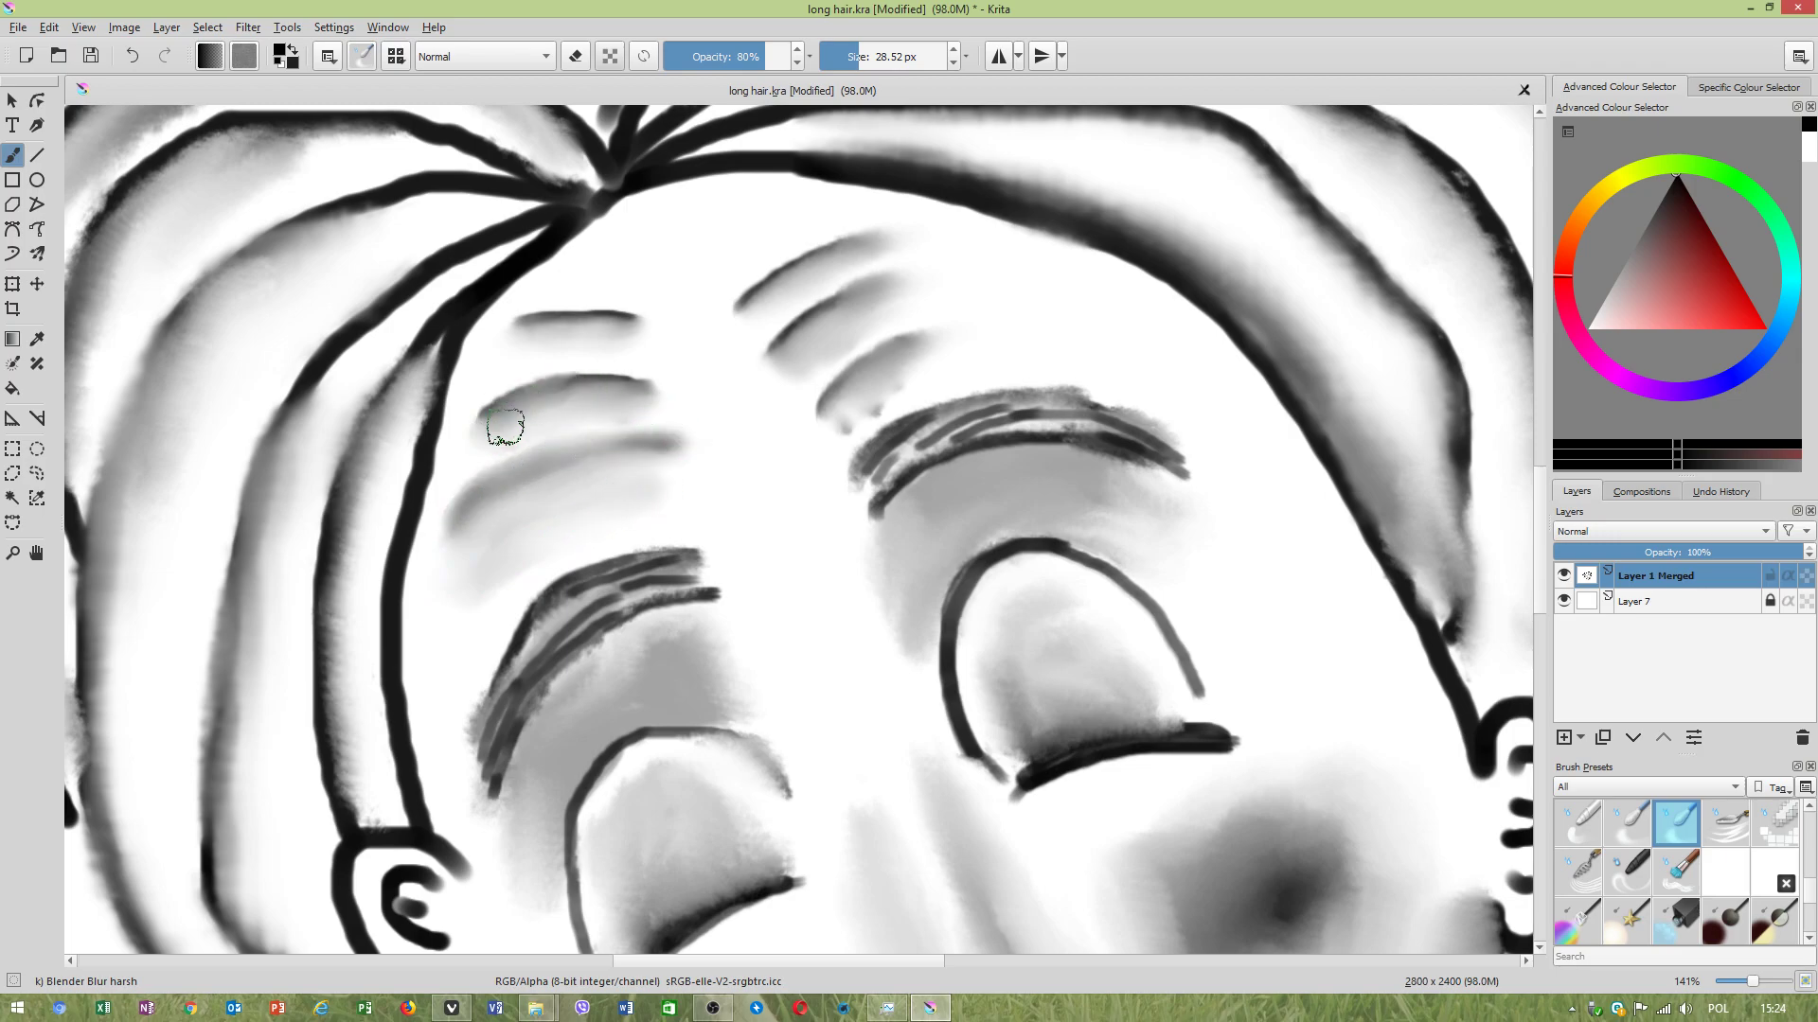
key("2")
key("1")
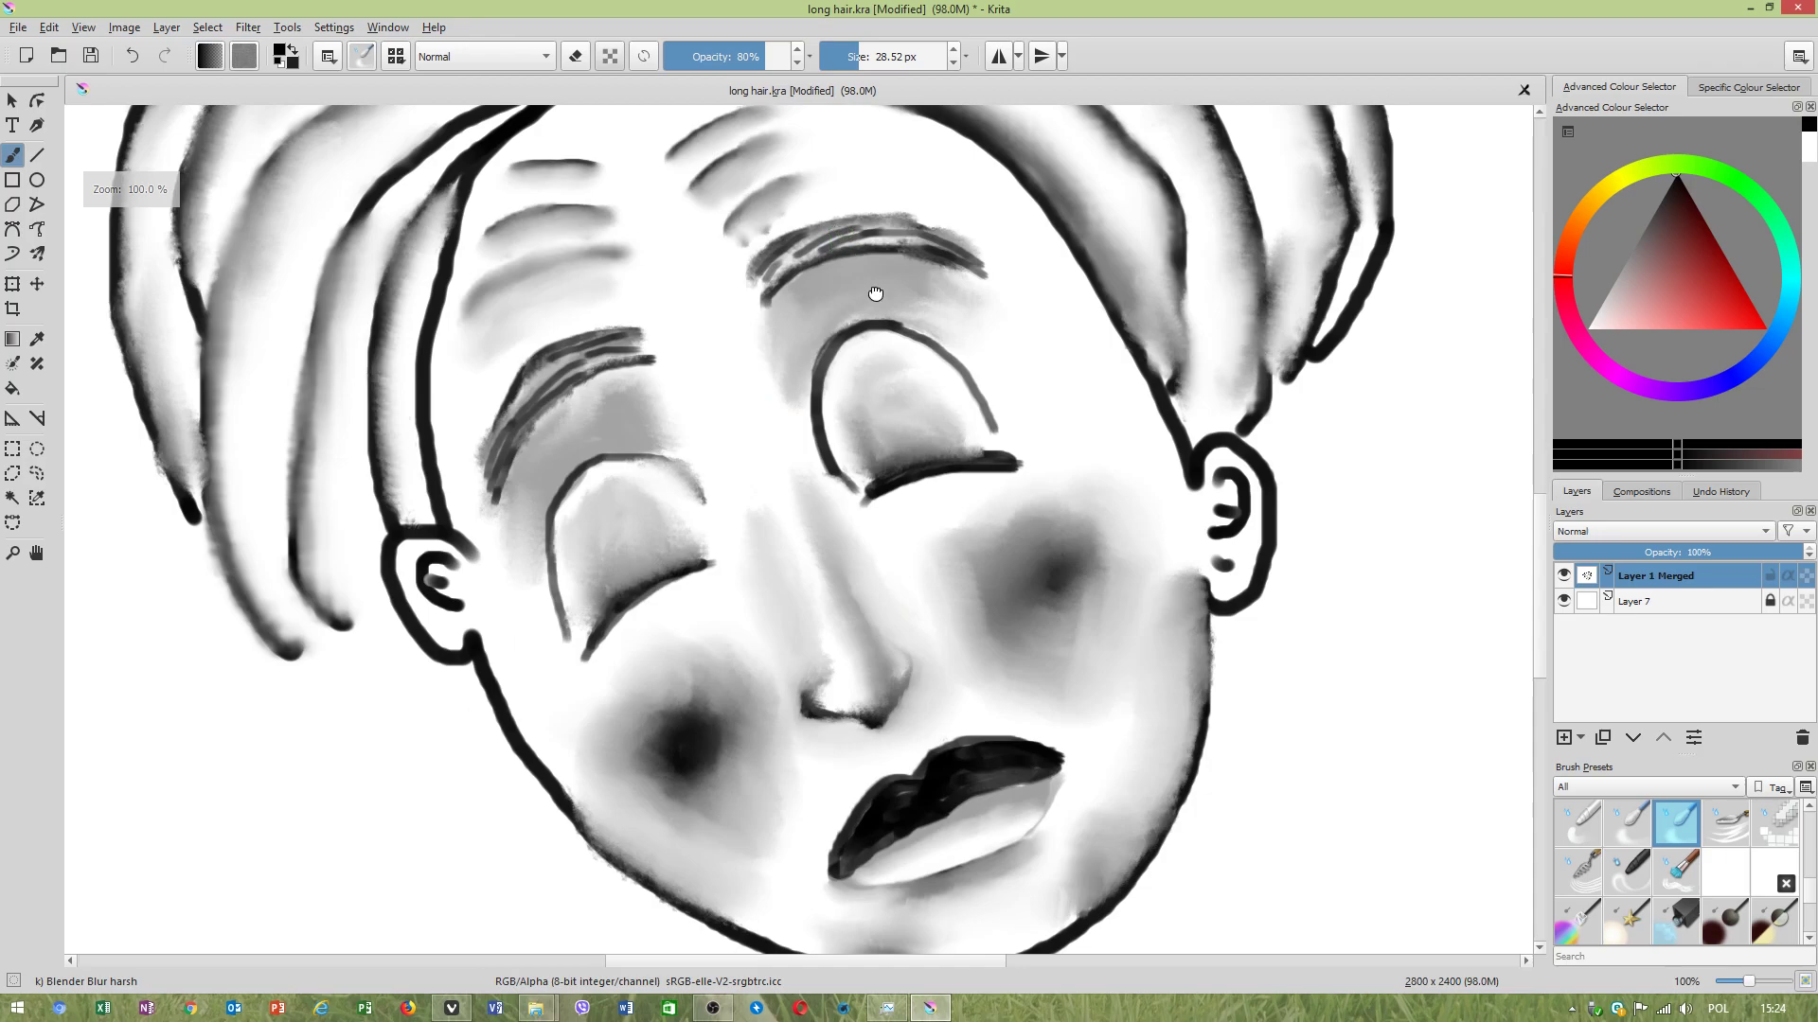
left_click_drag(858, 264, 1052, 671)
scroll(1060, 672, "up", 1)
mouse_move(821, 571)
left_mouse_down()
mouse_move(927, 507)
mouse_move(845, 568)
mouse_move(821, 544)
mouse_move(815, 506)
mouse_move(911, 436)
mouse_move(812, 500)
mouse_move(941, 427)
mouse_move(829, 505)
mouse_move(922, 442)
mouse_move(961, 462)
mouse_move(944, 406)
mouse_move(1037, 409)
left_mouse_up()
mouse_move(616, 540)
left_mouse_down()
mouse_move(693, 552)
mouse_move(582, 547)
left_mouse_up()
Blend the inner lines of both ears with Blender Blur harsh at 28.52 px and 80% opacity.
scroll(629, 616, "down", 3)
scroll(688, 729, "up", 3)
mouse_move(857, 522)
left_mouse_down()
mouse_move(962, 442)
mouse_move(874, 513)
mouse_move(908, 462)
mouse_move(1026, 406)
left_mouse_up()
scroll(890, 577, "down", 4)
scroll(908, 698, "up", 2)
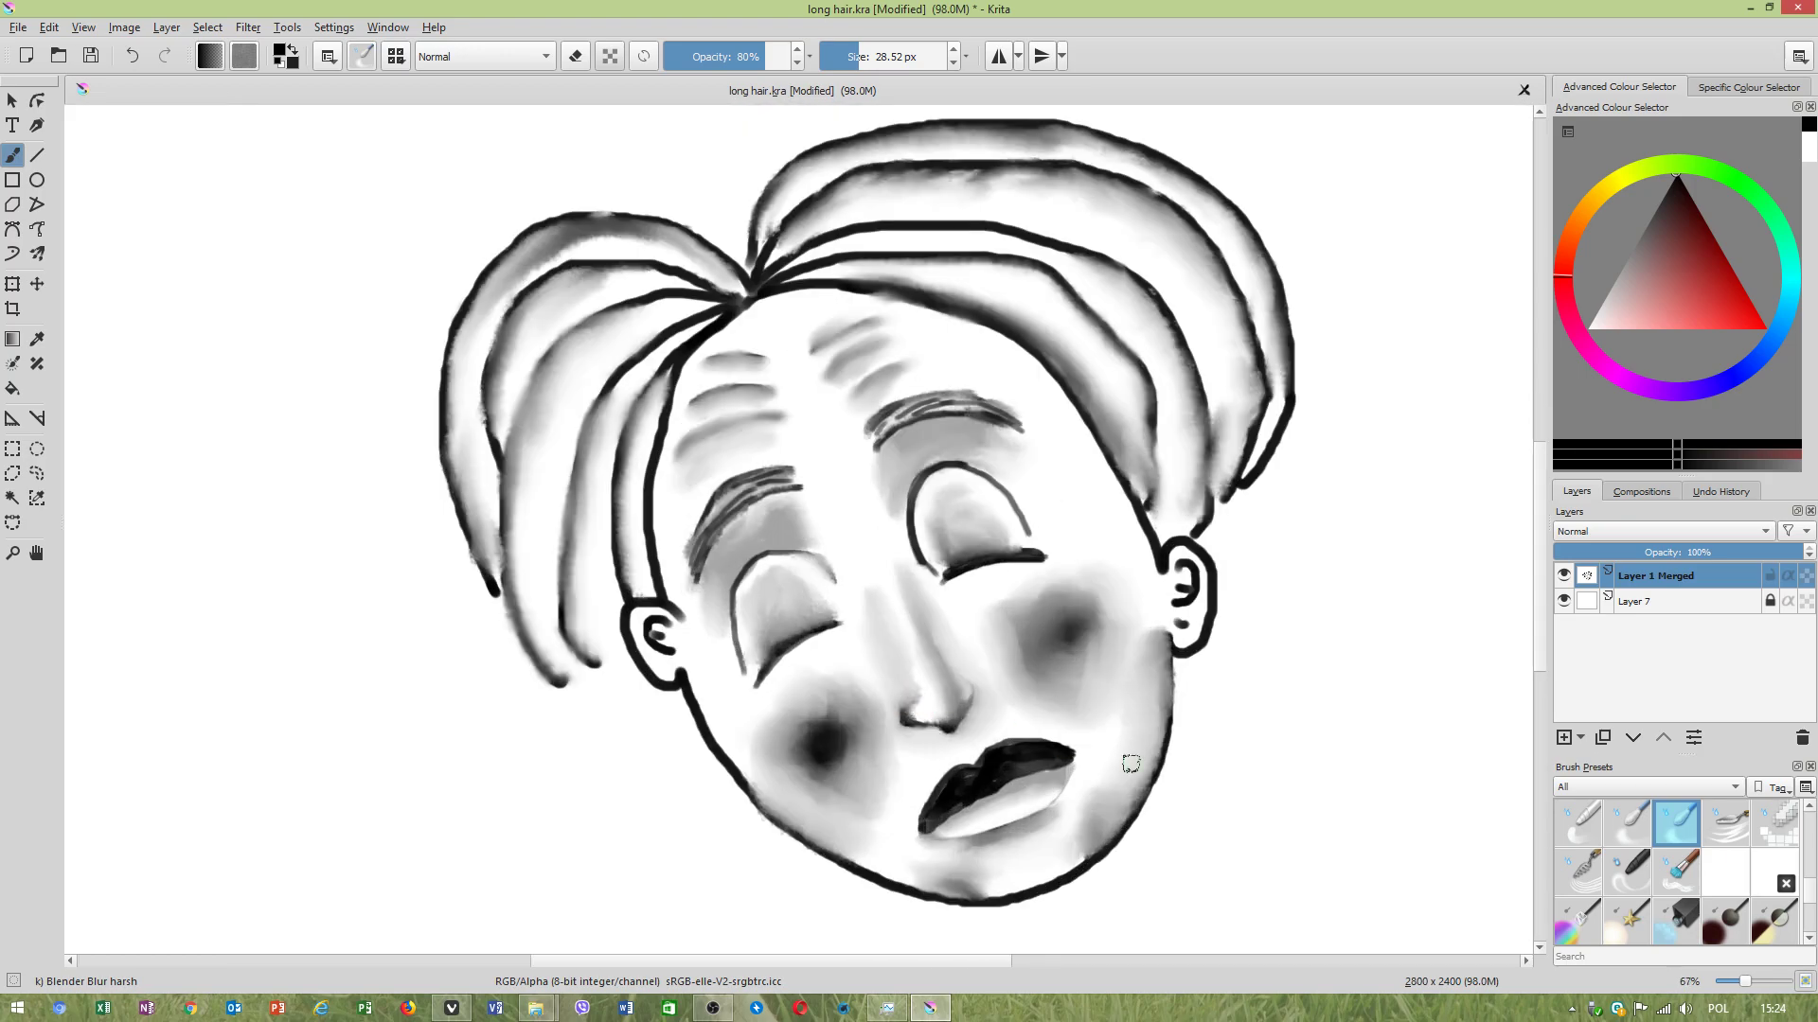
scroll(966, 662, "up", 2)
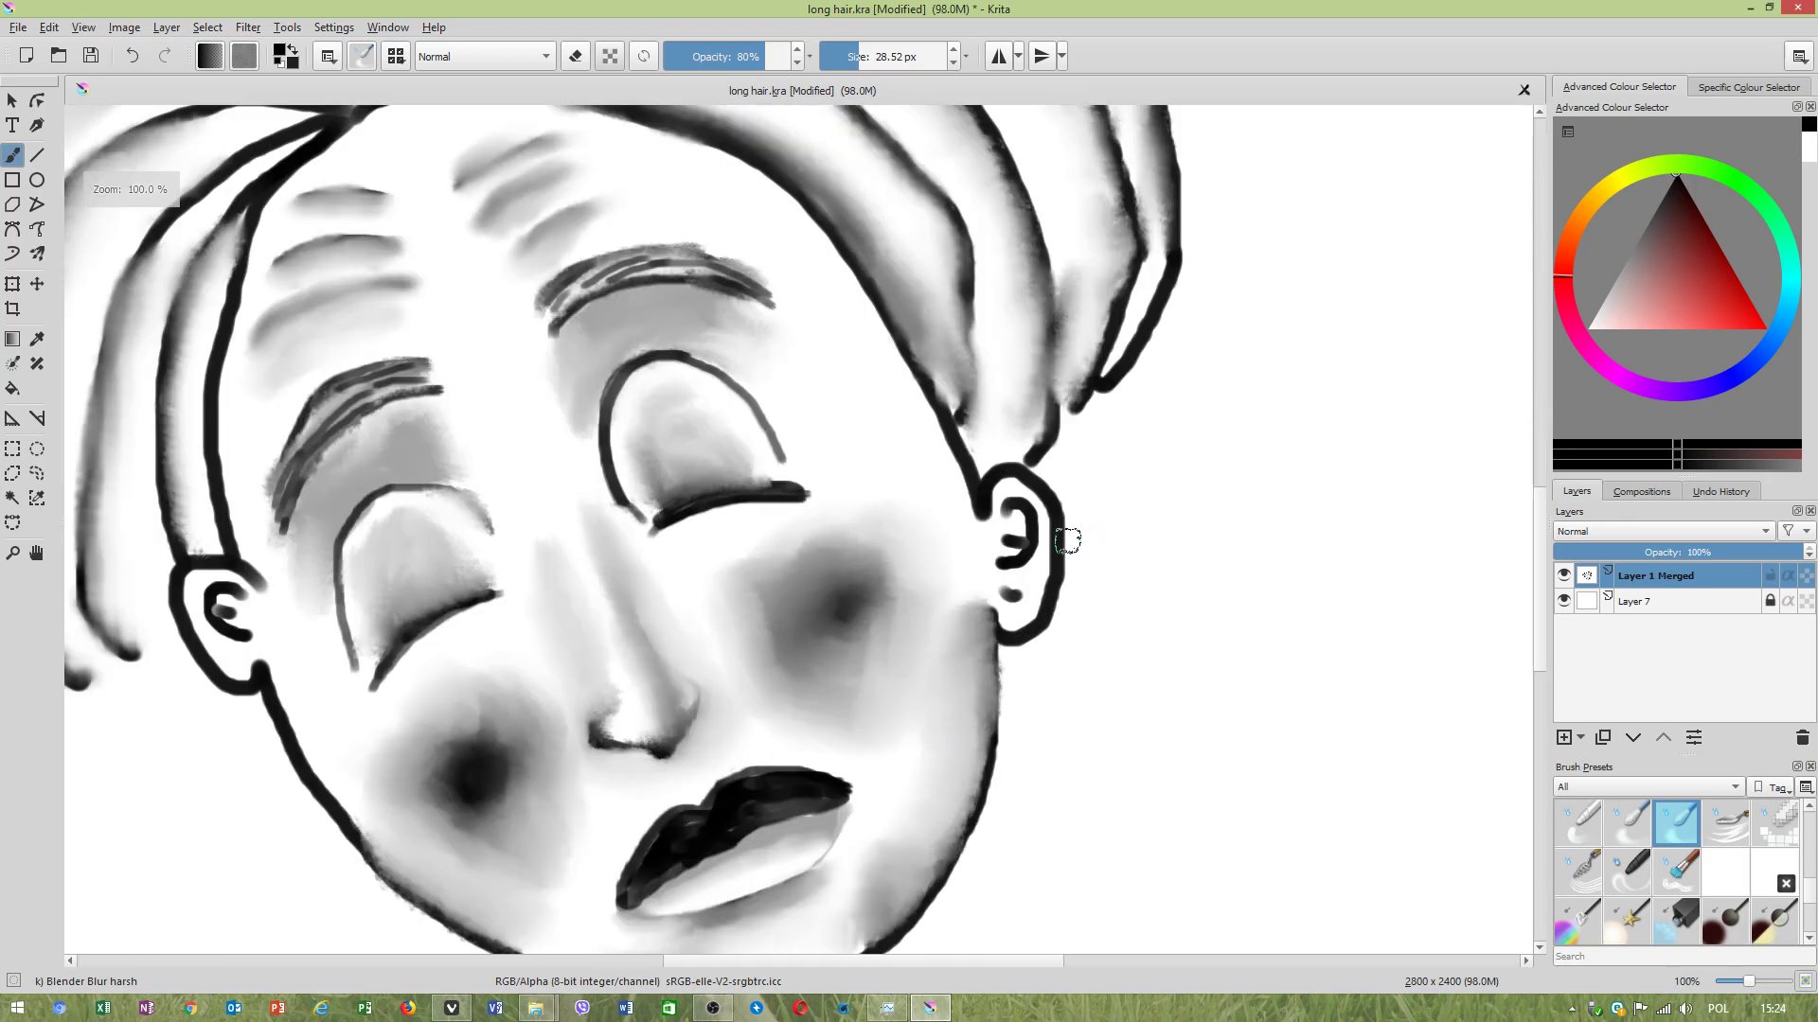
left_click_drag(1018, 483, 991, 507)
left_click_drag(994, 592, 1003, 580)
scroll(717, 695, "down", 1)
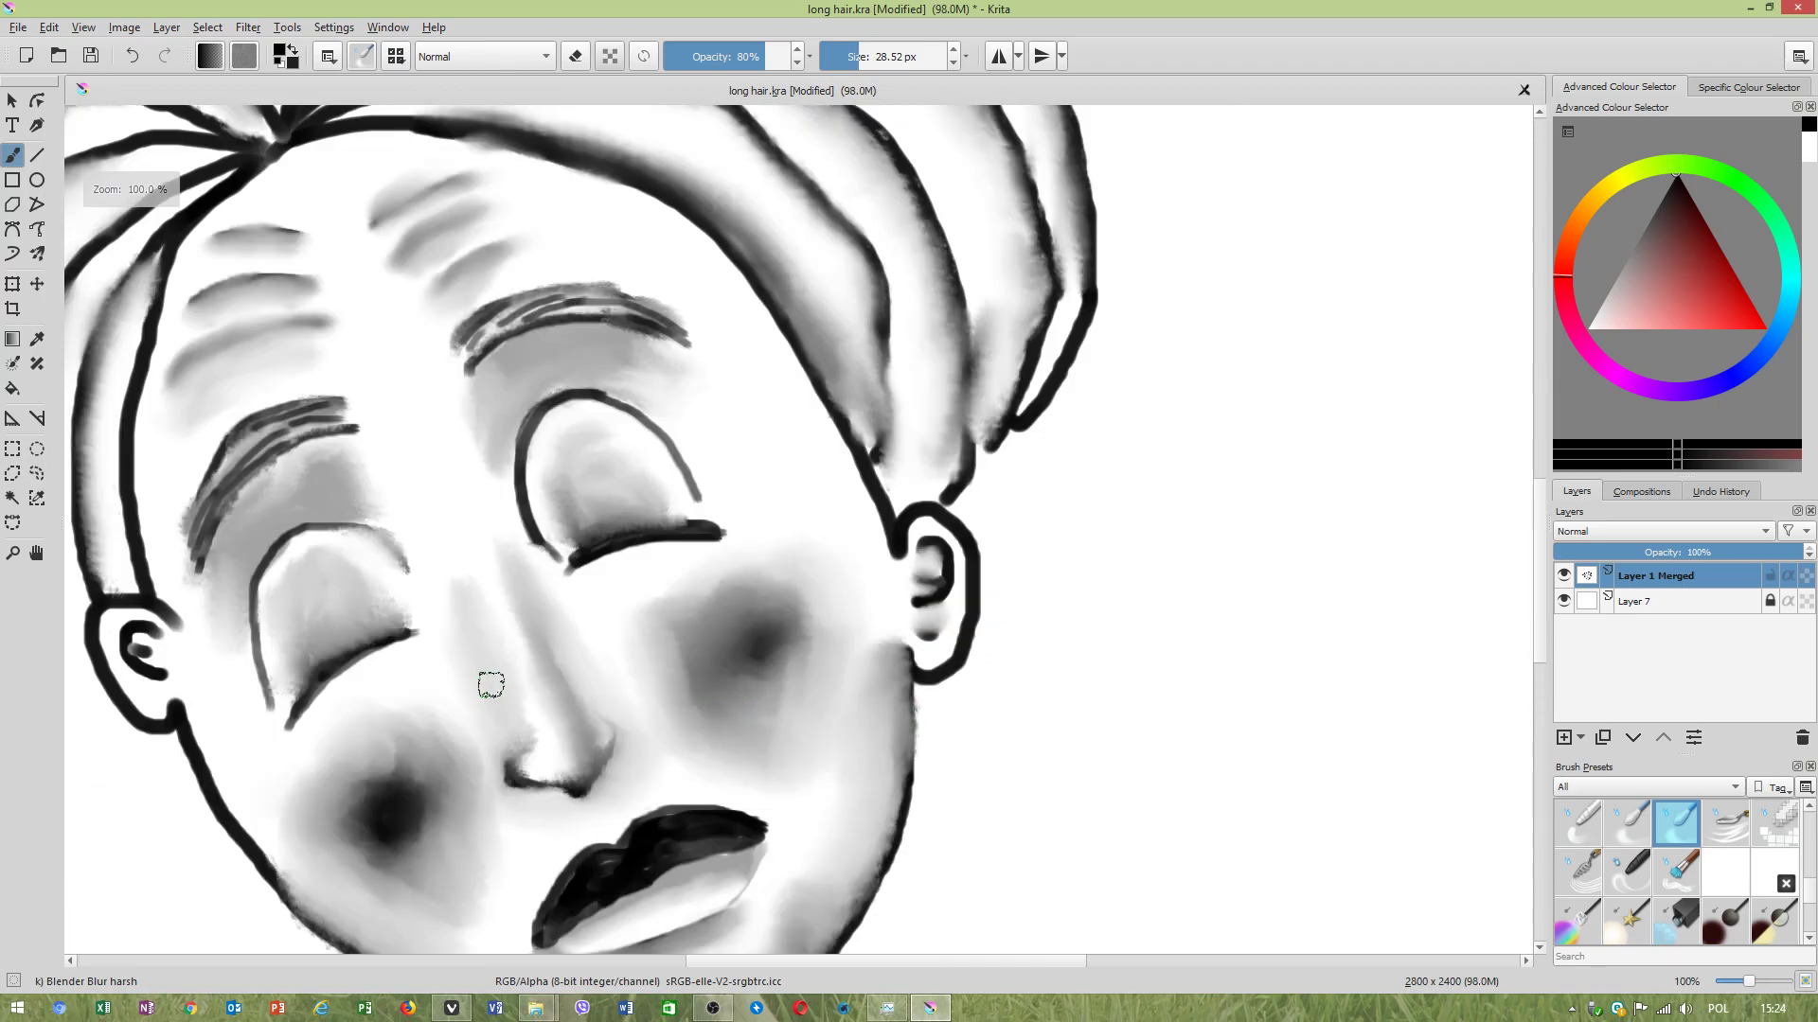
left_click_drag(526, 642, 872, 536)
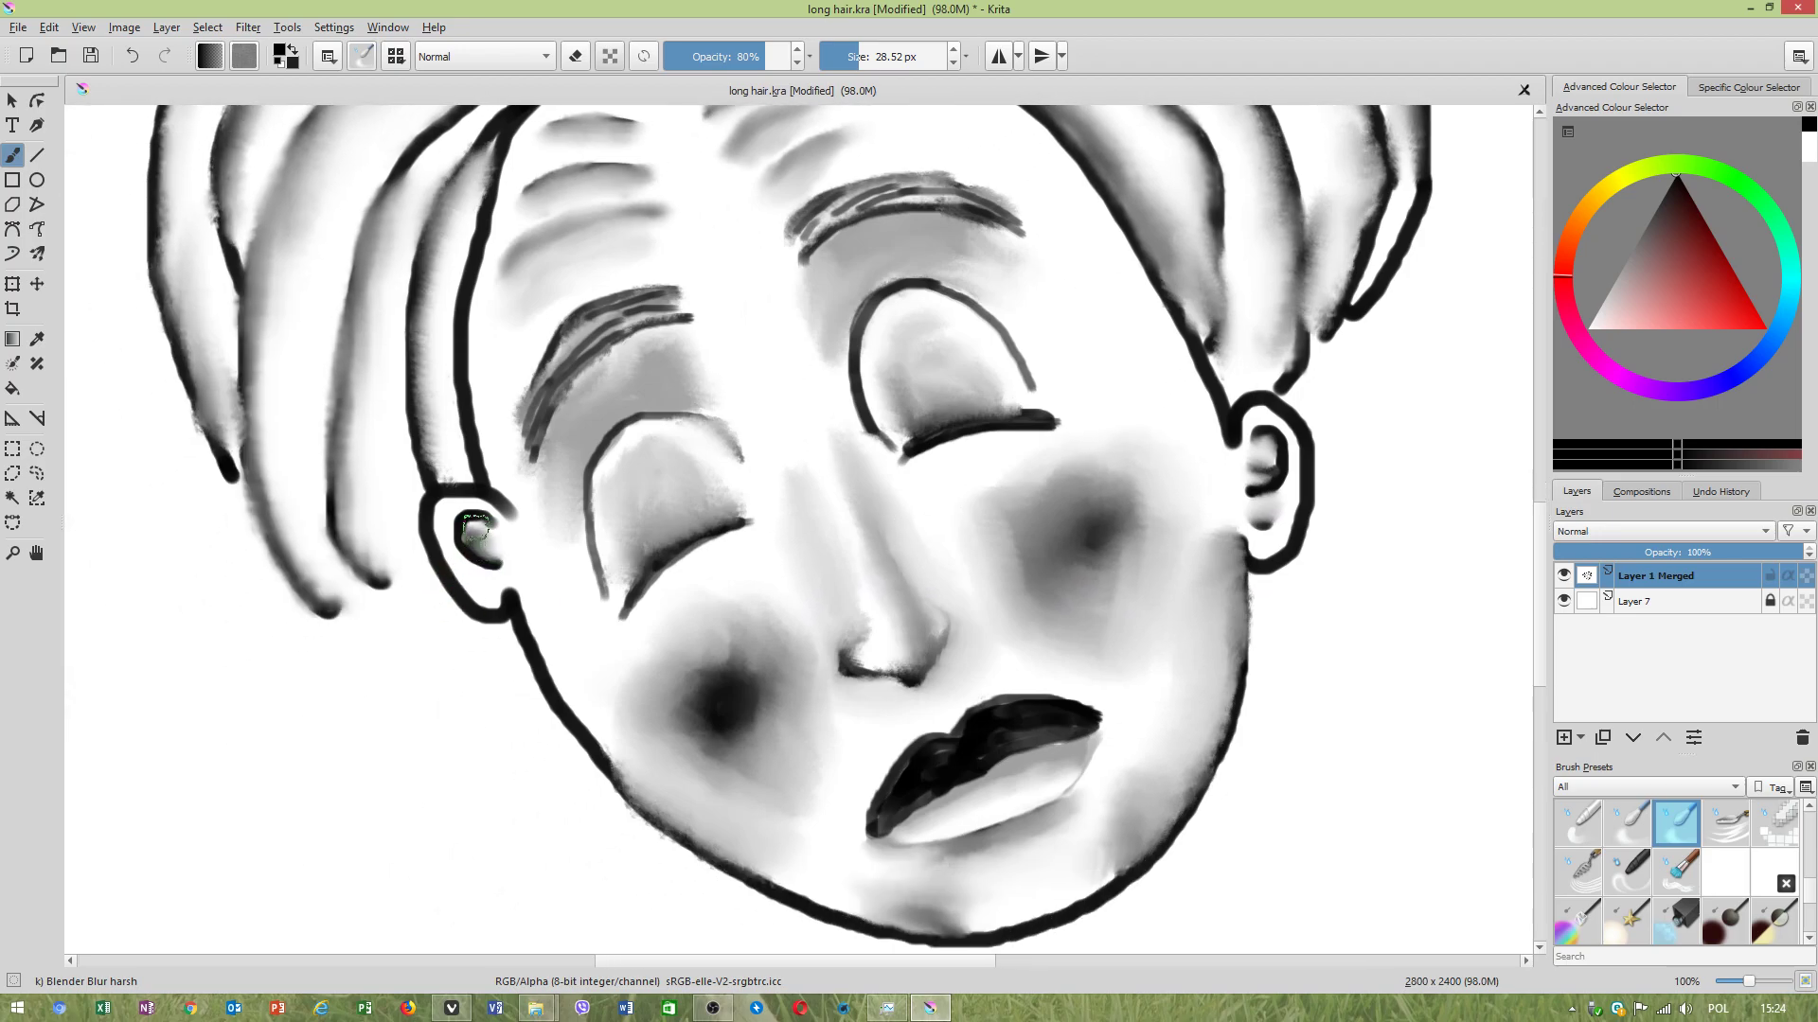
left_click_drag(470, 554, 502, 572)
Smudge the jaw outline below the left-hand ear.
left_click_drag(1042, 712, 891, 709)
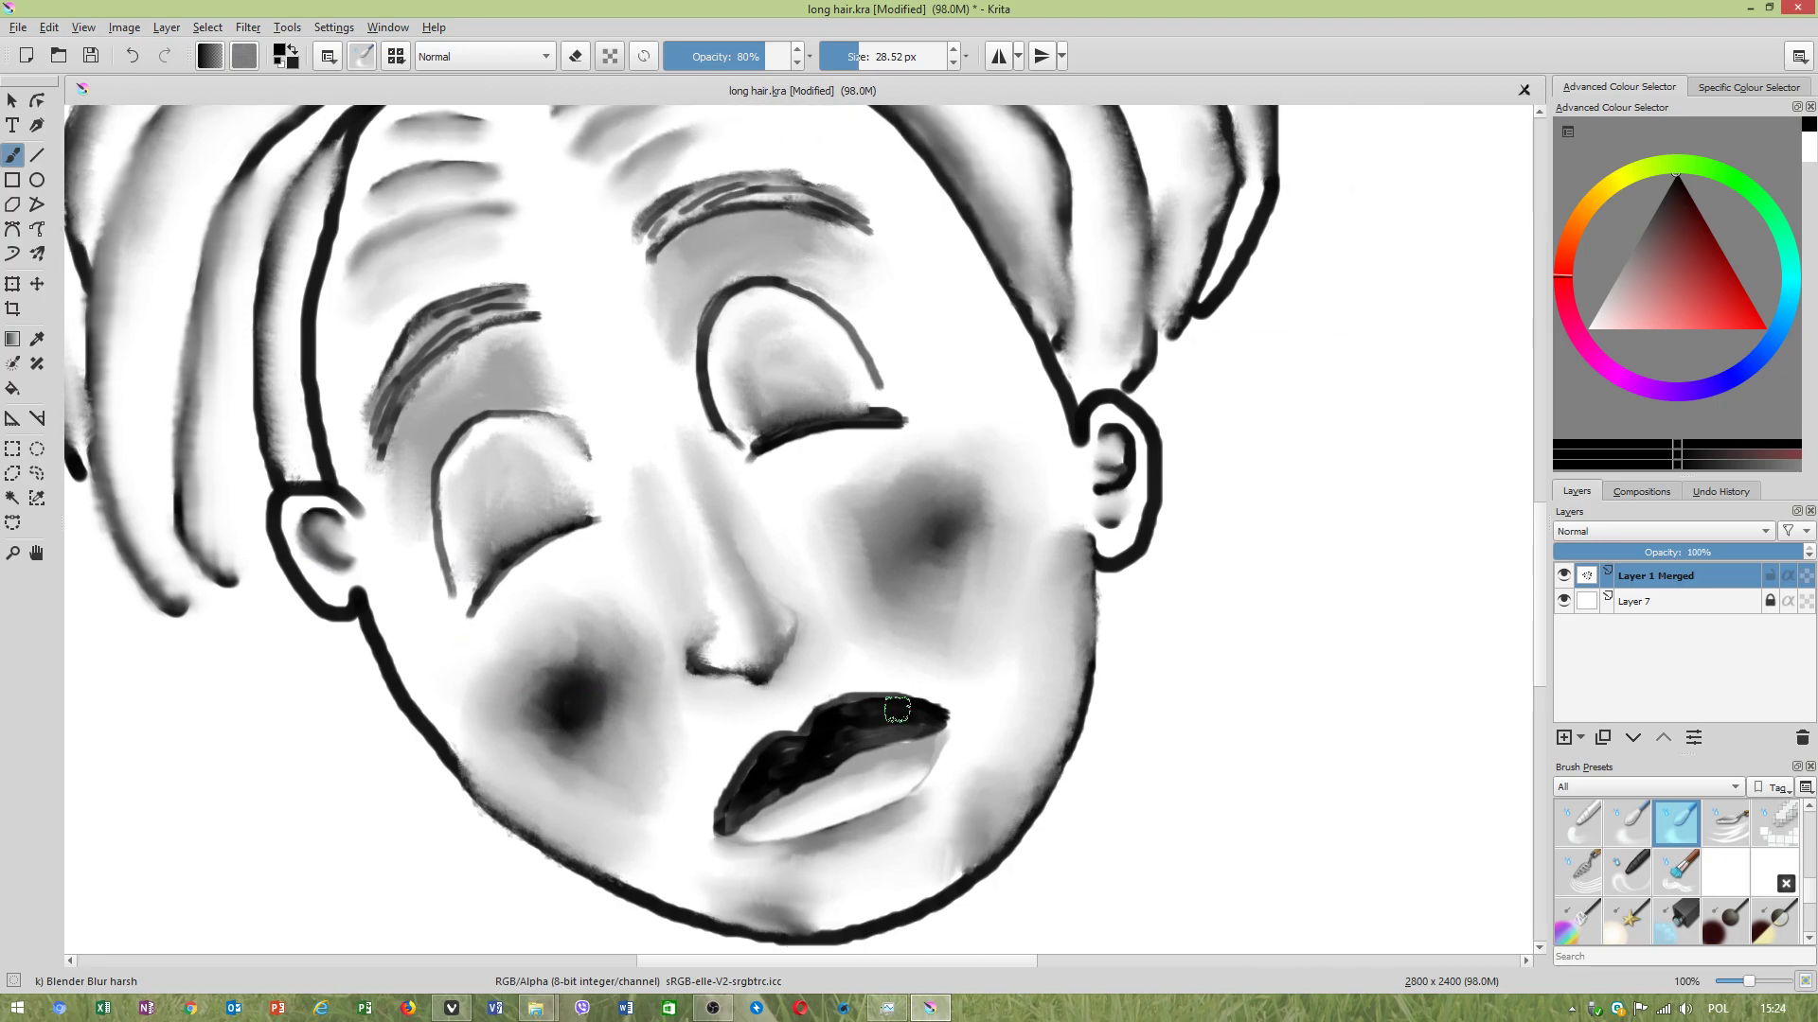
mouse_move(444, 762)
left_mouse_down()
mouse_move(491, 790)
mouse_move(414, 683)
mouse_move(418, 715)
mouse_move(441, 679)
mouse_move(432, 727)
mouse_move(445, 692)
mouse_move(454, 708)
mouse_move(464, 636)
mouse_move(411, 707)
mouse_move(417, 651)
left_mouse_up()
left_click(359, 59)
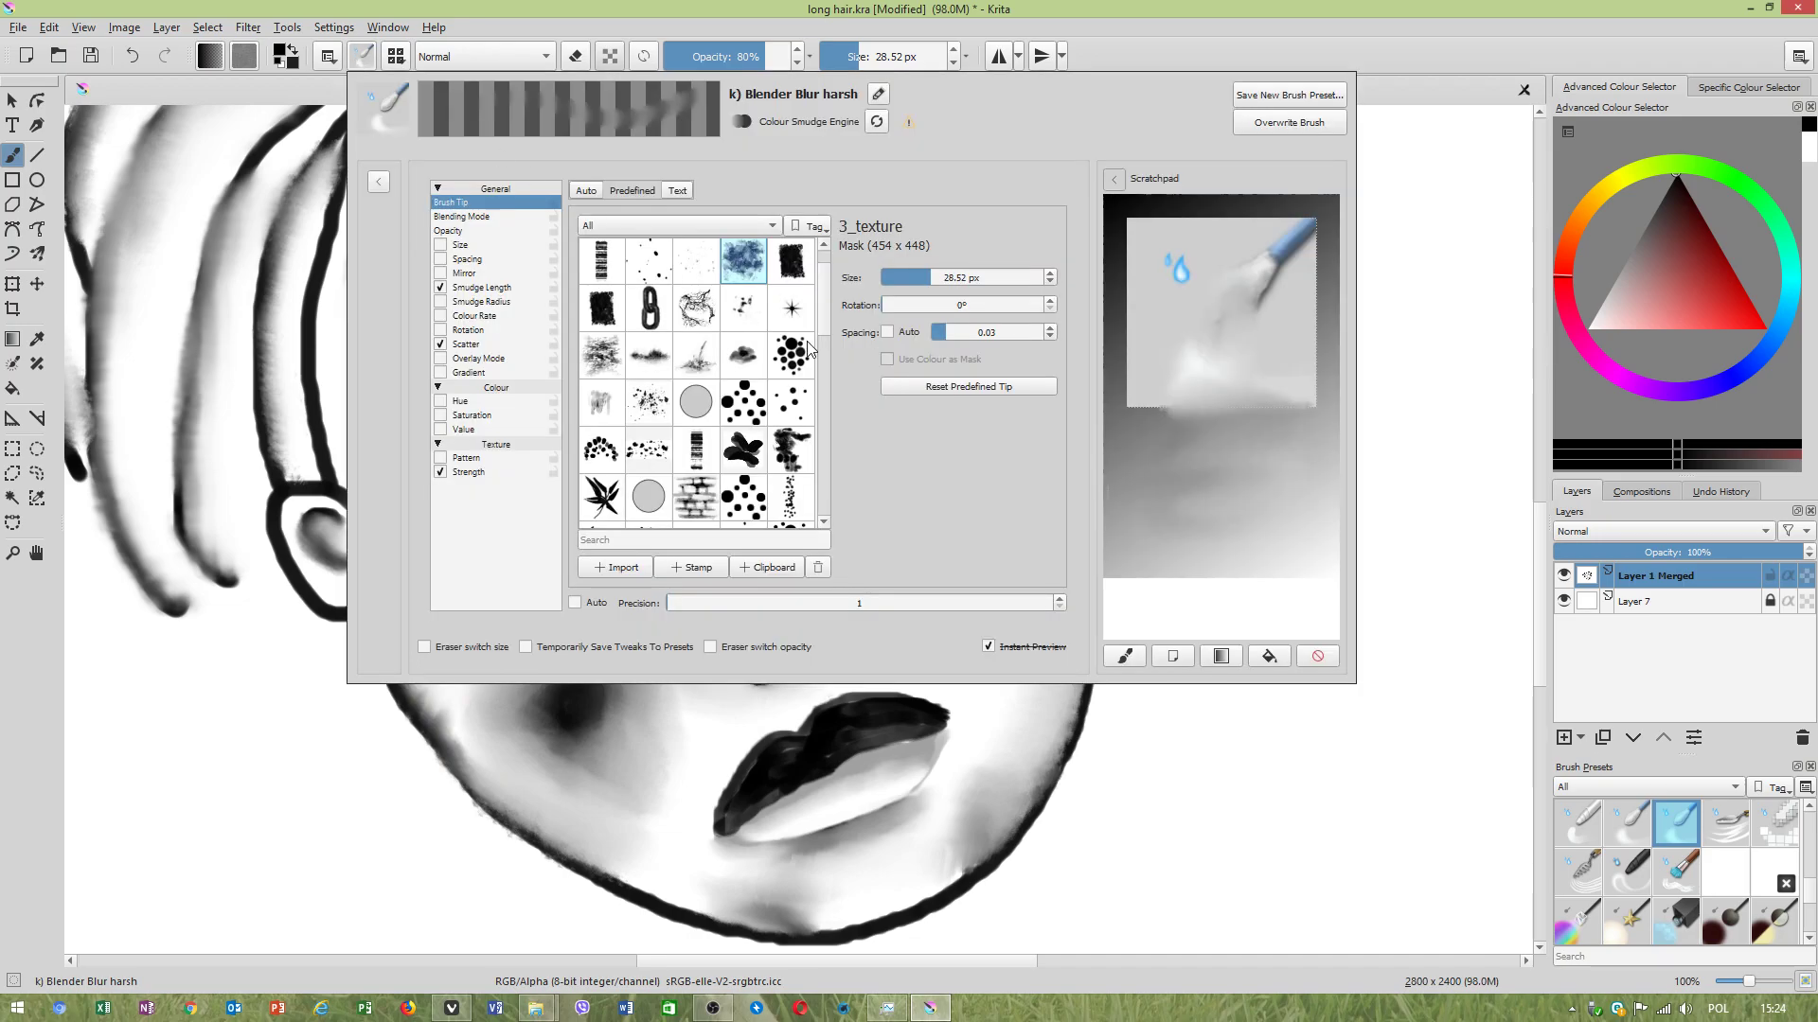
left_click(1351, 332)
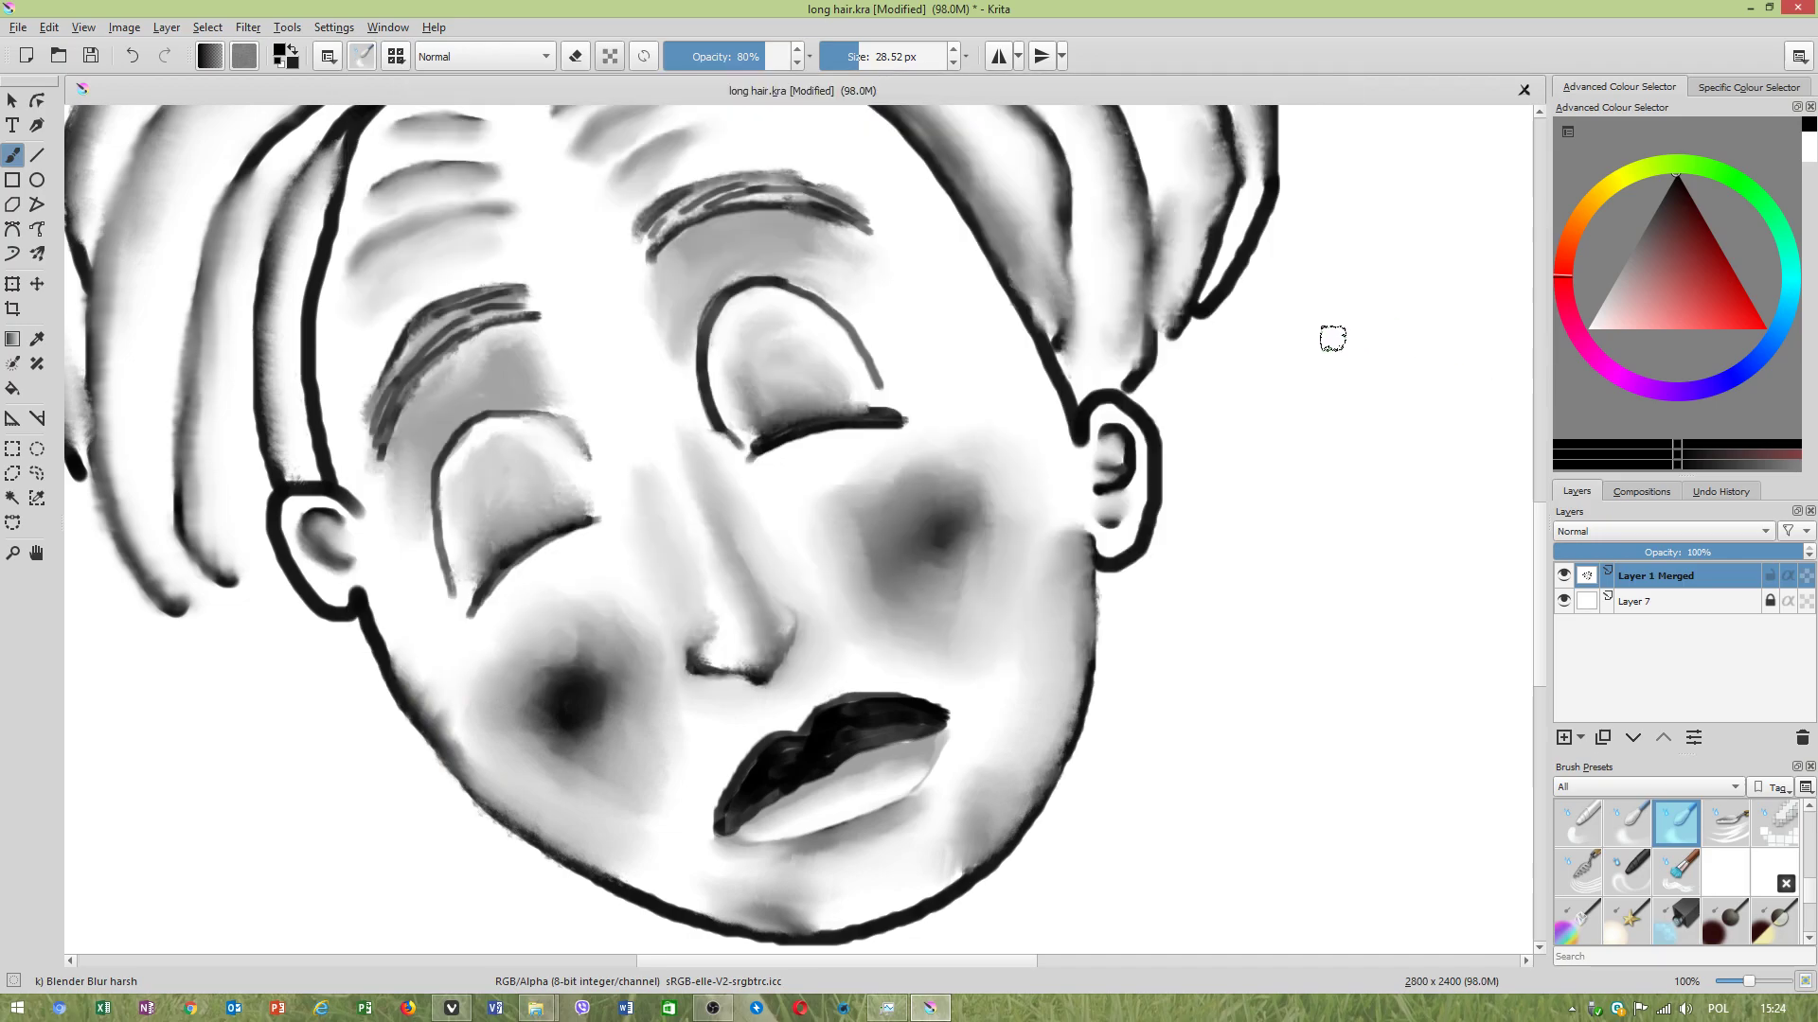
Set the blender brush to 100% opacity and a size of 50.80 px.
right_click(1351, 332)
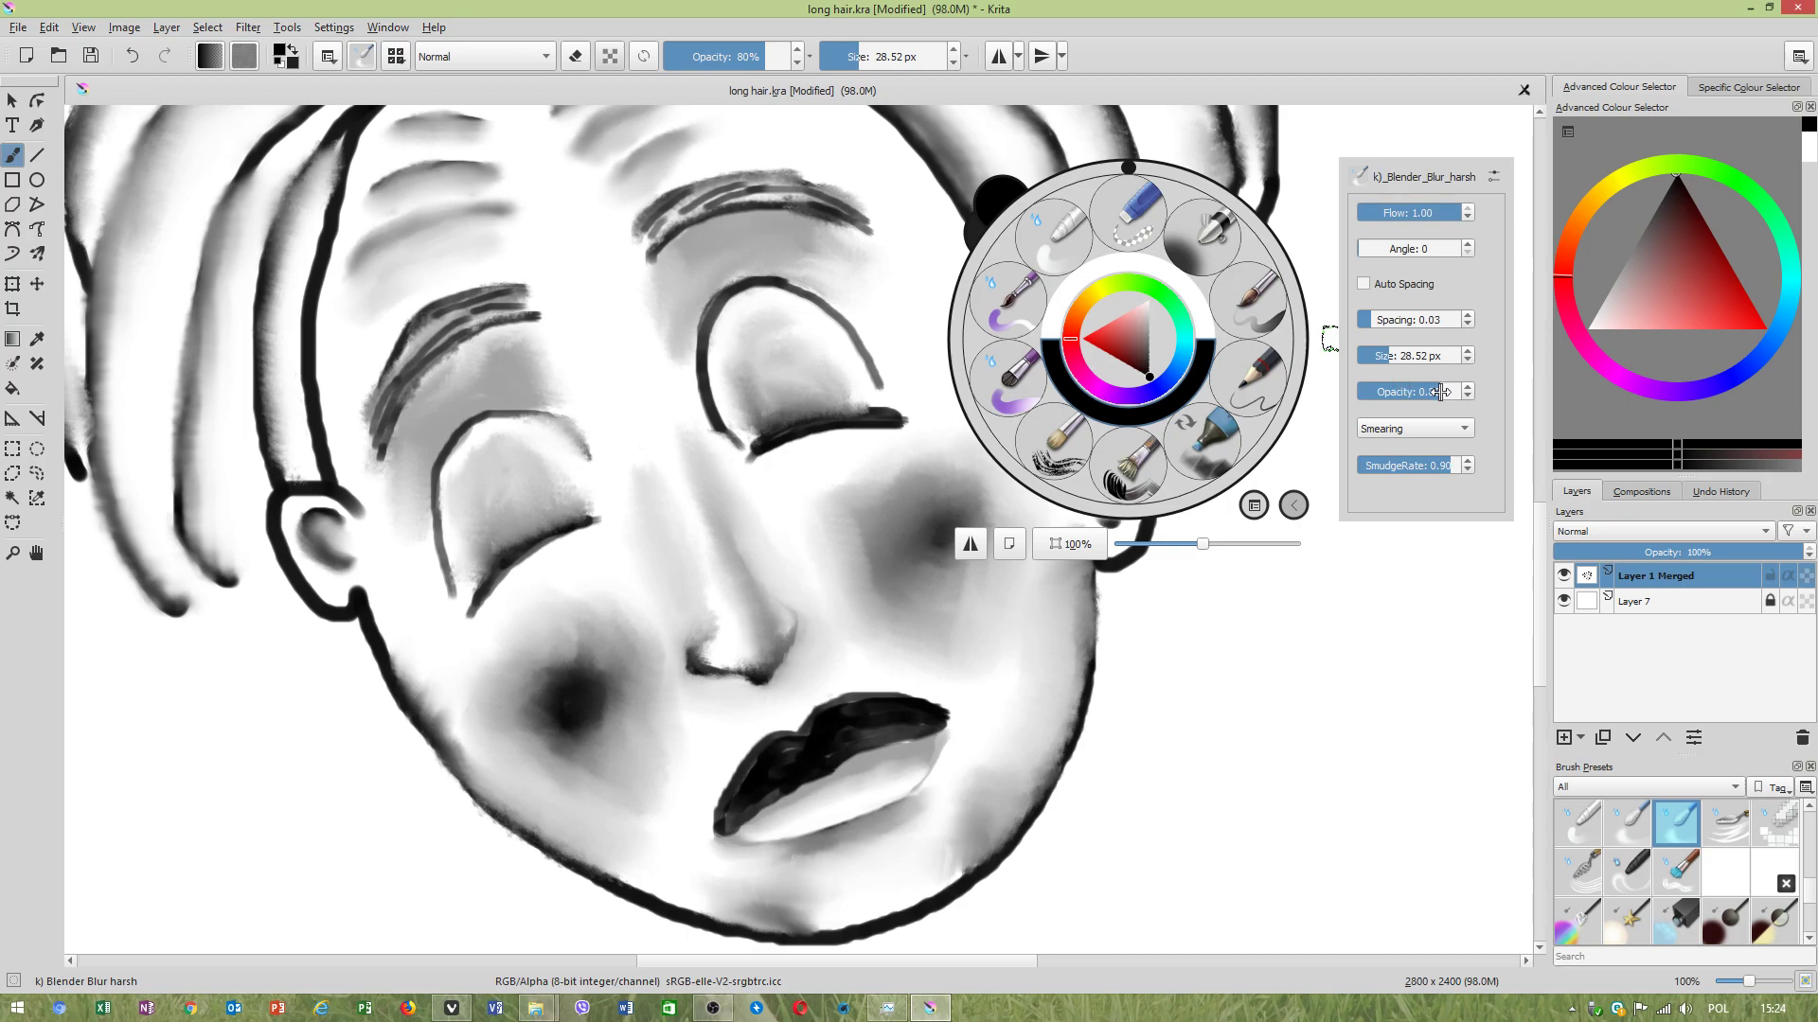
left_click_drag(1439, 392, 1475, 393)
left_click(1374, 587)
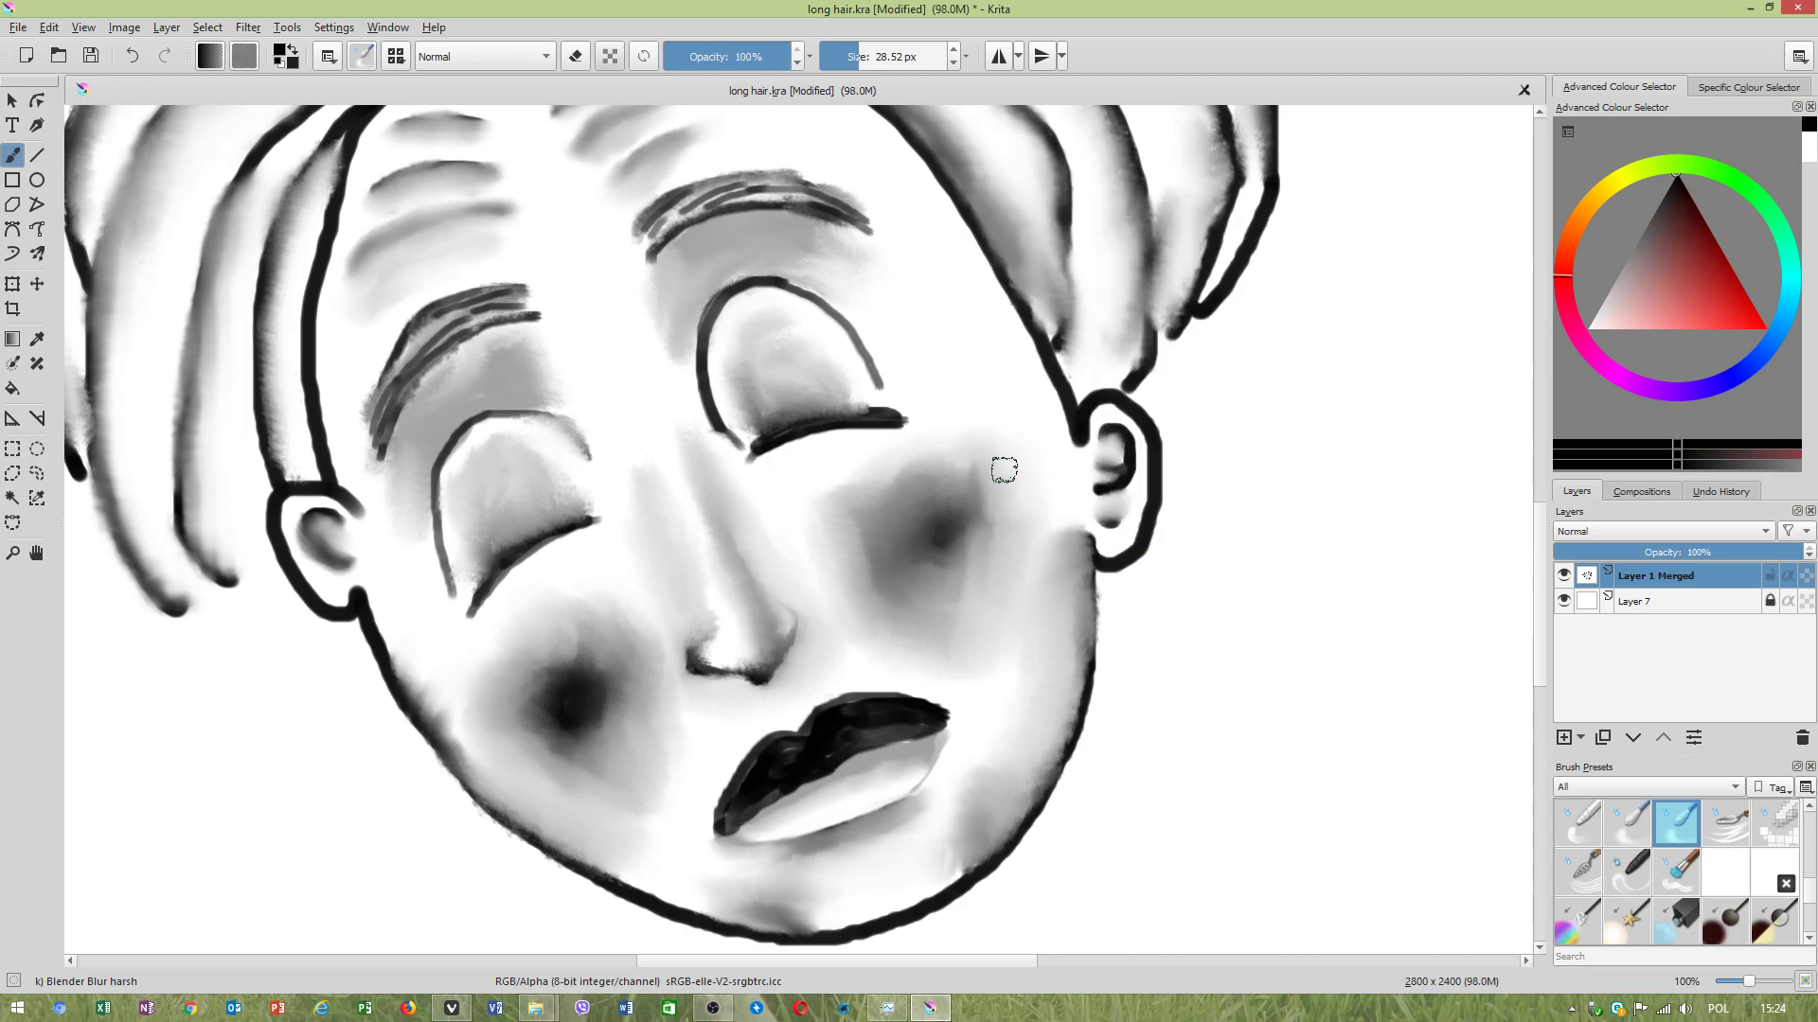
right_click(986, 460)
left_click(1256, 472)
left_click(1285, 646)
Soften the wrinkles on both sides of the forehead with the 50.80 px blender, undoing unwanted strokes.
mouse_move(870, 580)
left_mouse_down()
mouse_move(891, 477)
mouse_move(862, 445)
mouse_move(780, 482)
left_mouse_up()
key("ctrl+z")
left_click_drag(747, 269, 800, 524)
left_click_drag(818, 441, 700, 472)
key("ctrl+z")
mouse_move(640, 392)
left_mouse_down()
mouse_move(669, 416)
mouse_move(706, 379)
mouse_move(651, 404)
mouse_move(627, 370)
mouse_move(678, 335)
mouse_move(554, 403)
mouse_move(434, 416)
mouse_move(525, 409)
mouse_move(511, 440)
mouse_move(436, 463)
mouse_move(410, 493)
mouse_move(504, 444)
mouse_move(520, 496)
left_mouse_up()
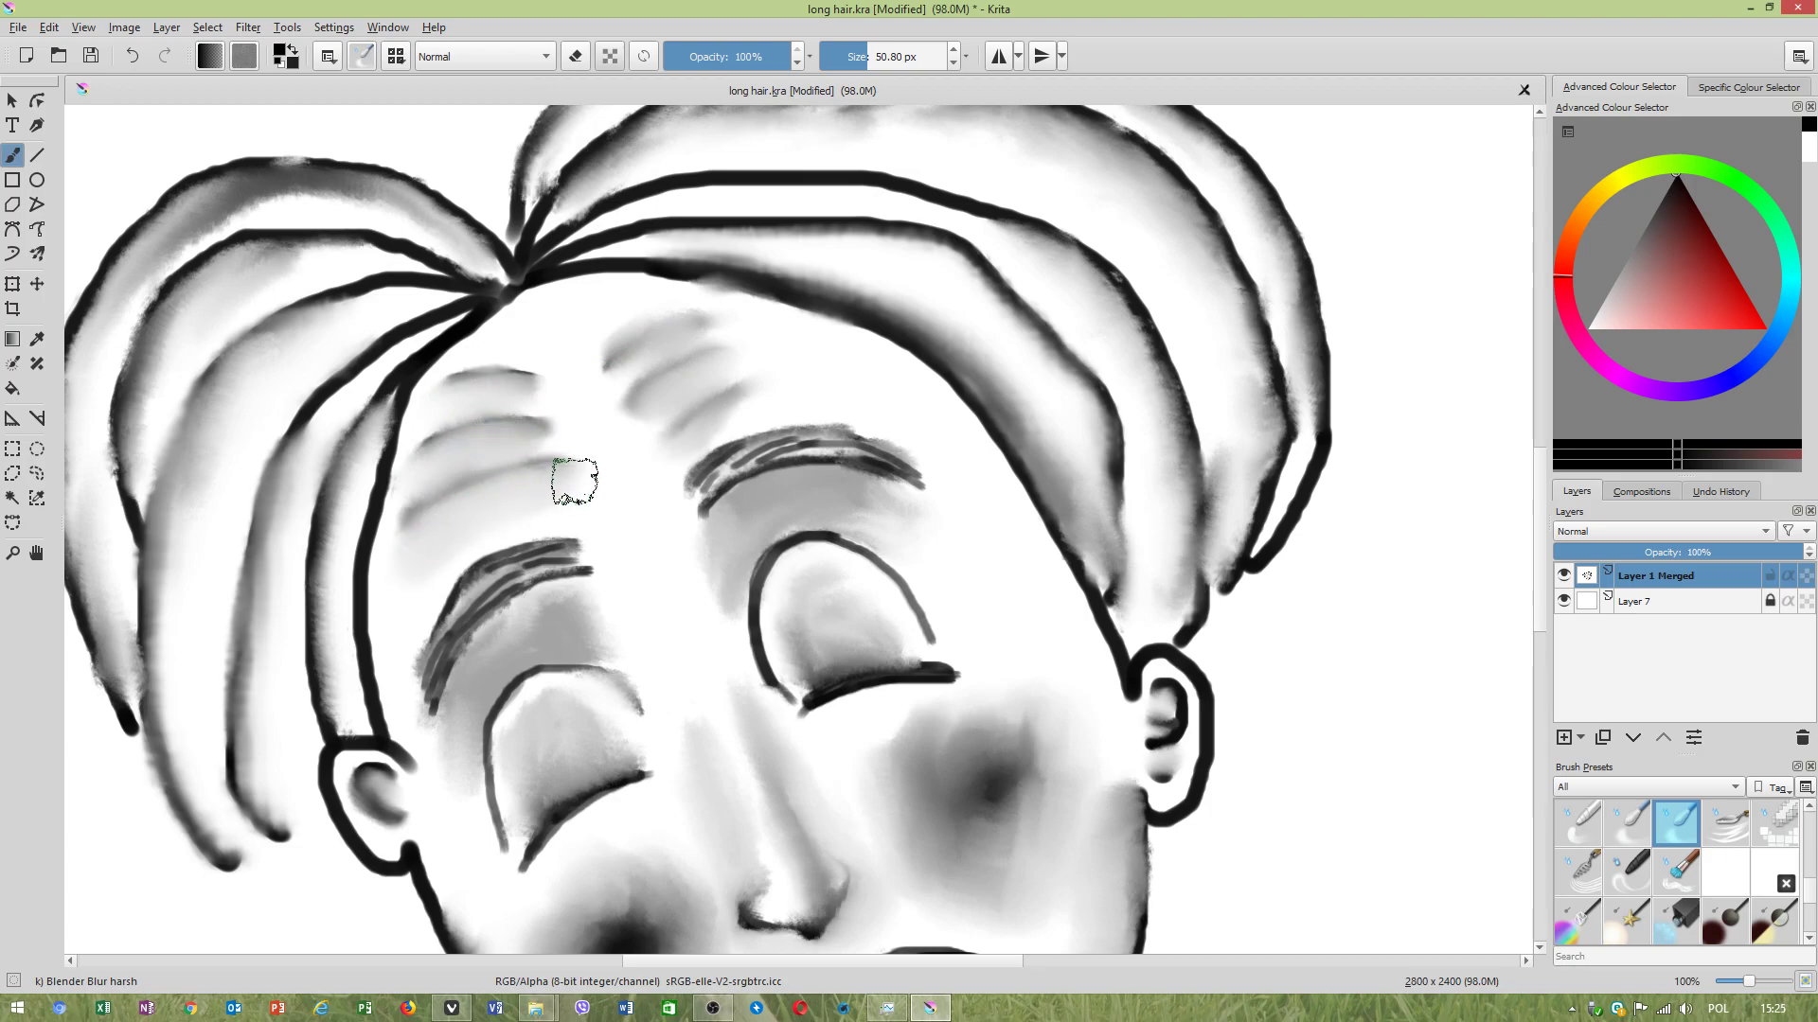
Switch the brush to the Blender Basic preset.
scroll(653, 620, "down", 3)
scroll(697, 639, "up", 2)
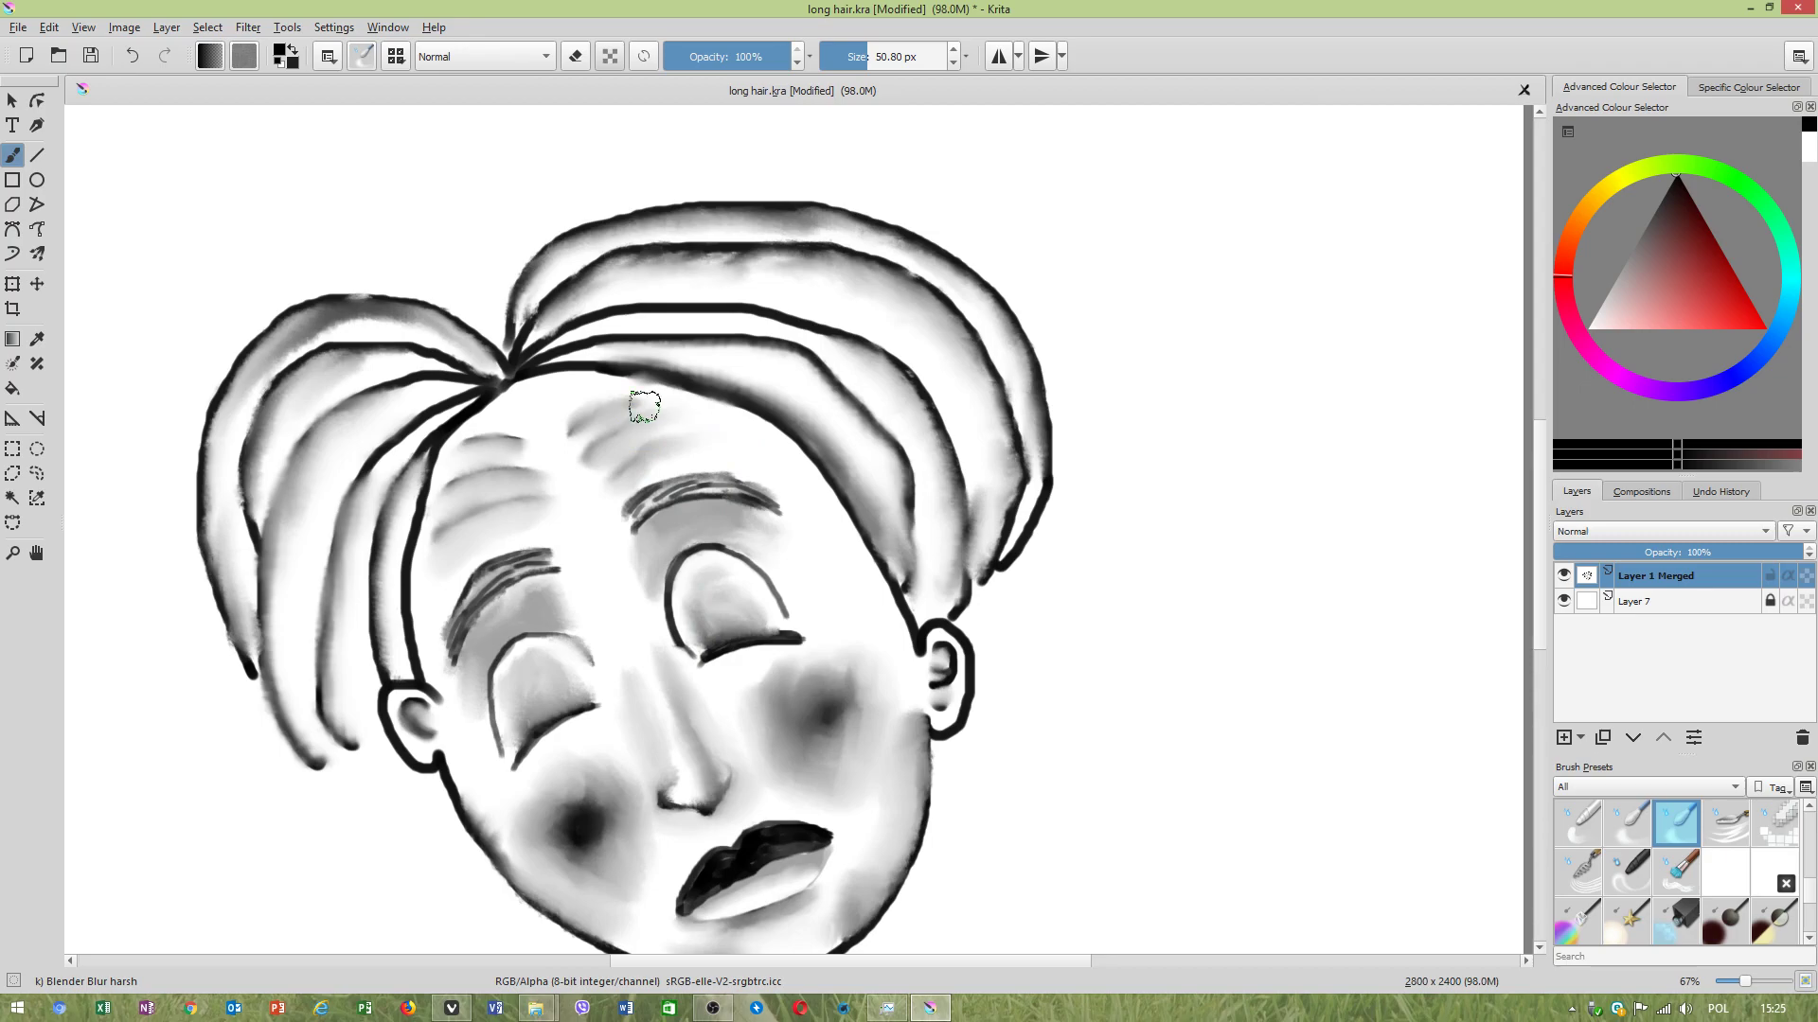
right_click(1100, 405)
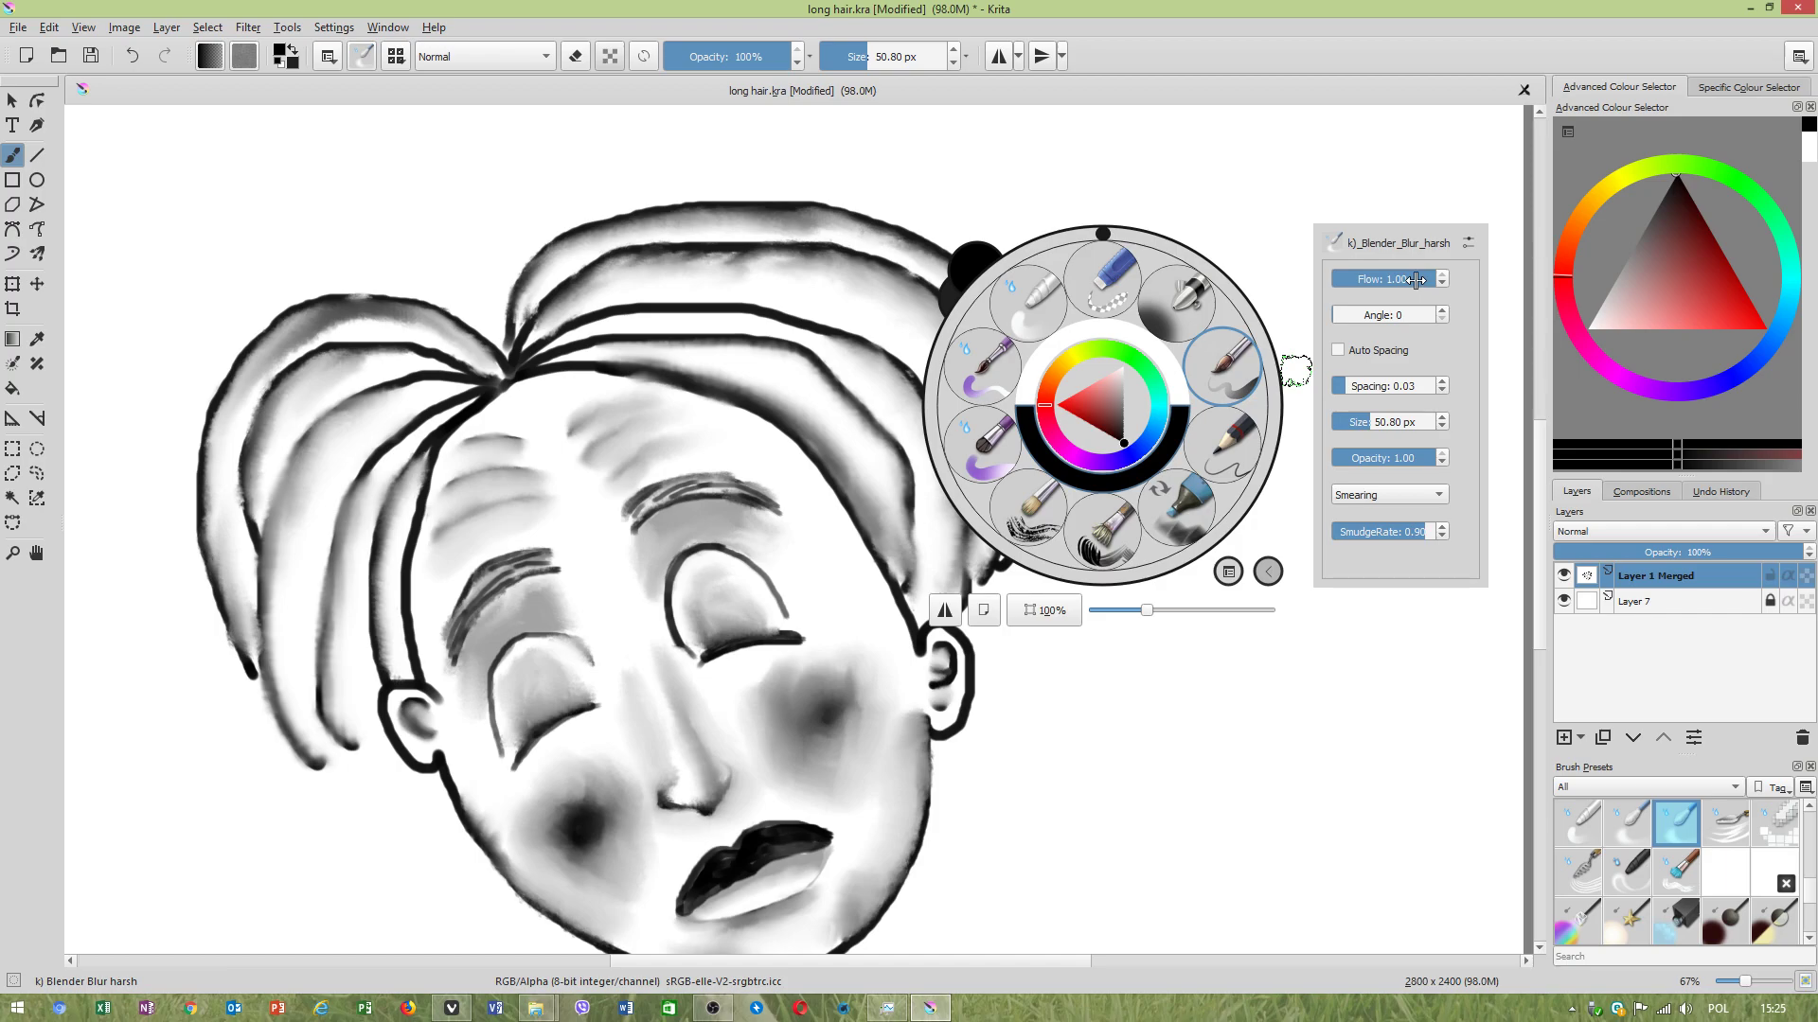
left_click(1032, 305)
scroll(748, 512, "up", 2)
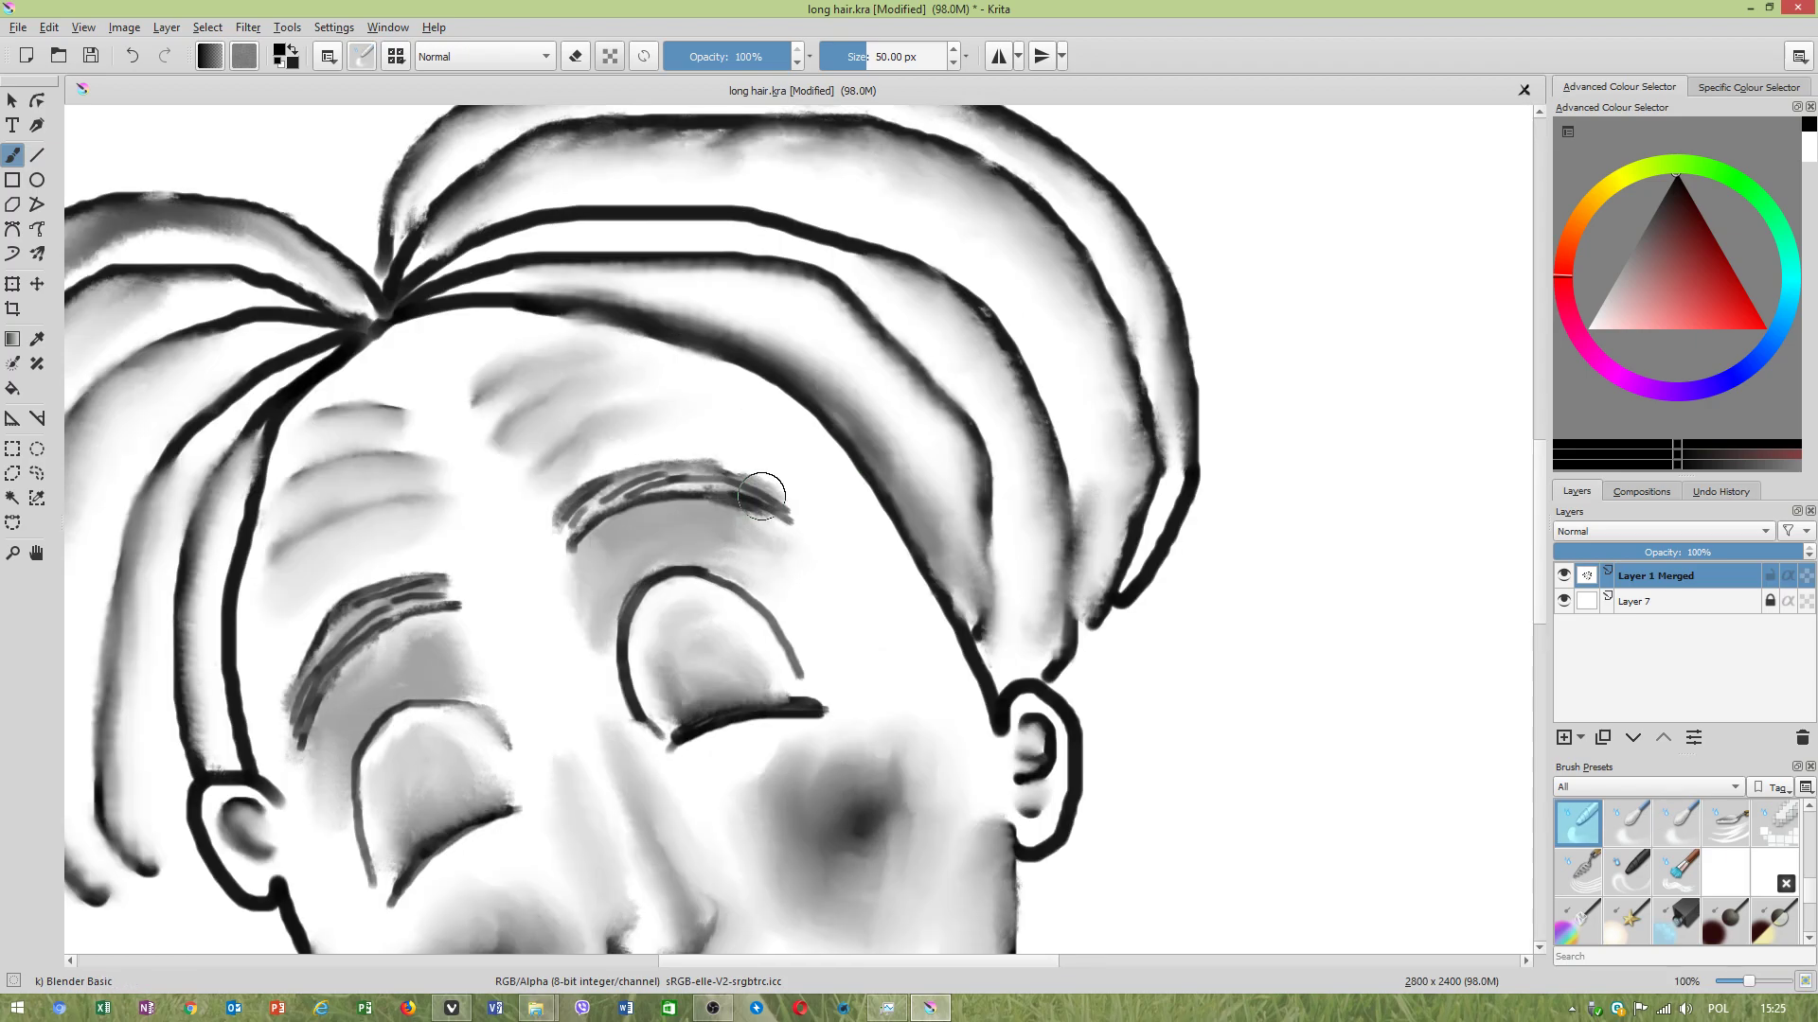
Try smudging the outer end of the right-hand eyebrow with Blender Basic, undoing each stroke.
mouse_move(739, 535)
left_mouse_down()
mouse_move(874, 607)
mouse_move(899, 653)
left_mouse_up()
key("ctrl+z")
left_click_drag(723, 572, 875, 656)
key("ctrl+z")
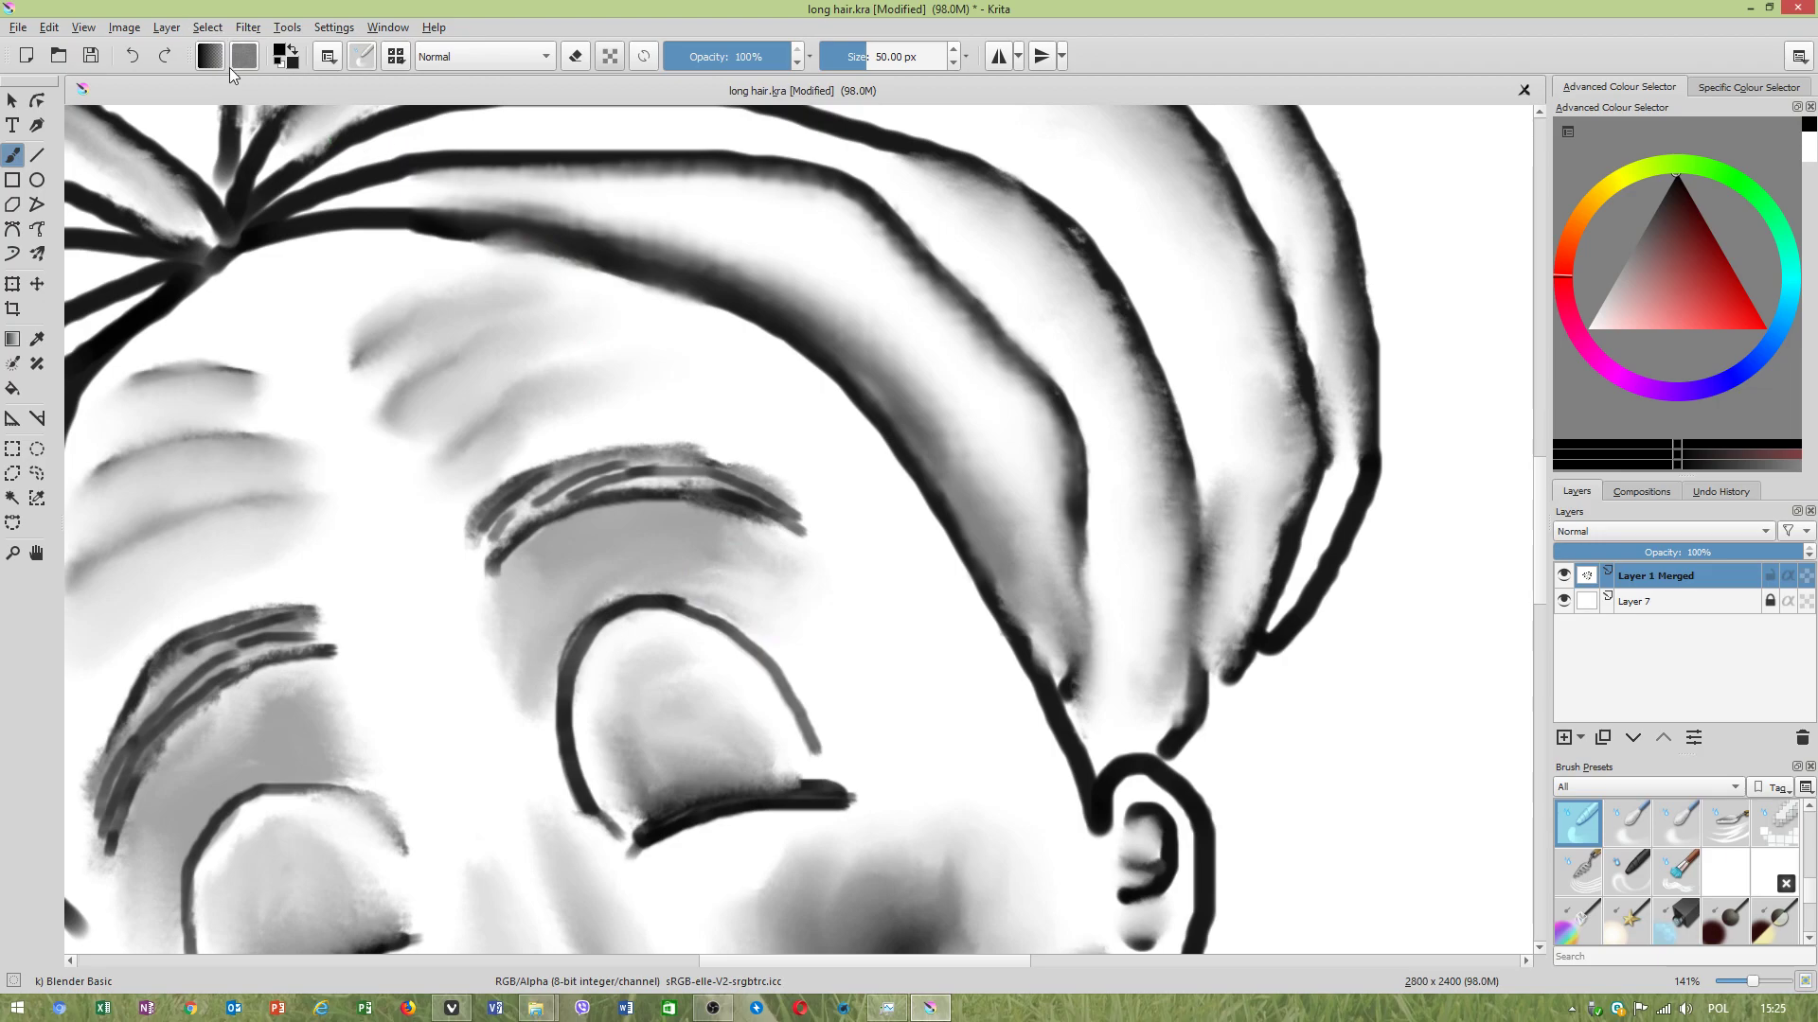
Give the Blender Basic tip a Soft mask, a Square shape and 75% density, reshaping the middle of its softness curve.
left_click(360, 57)
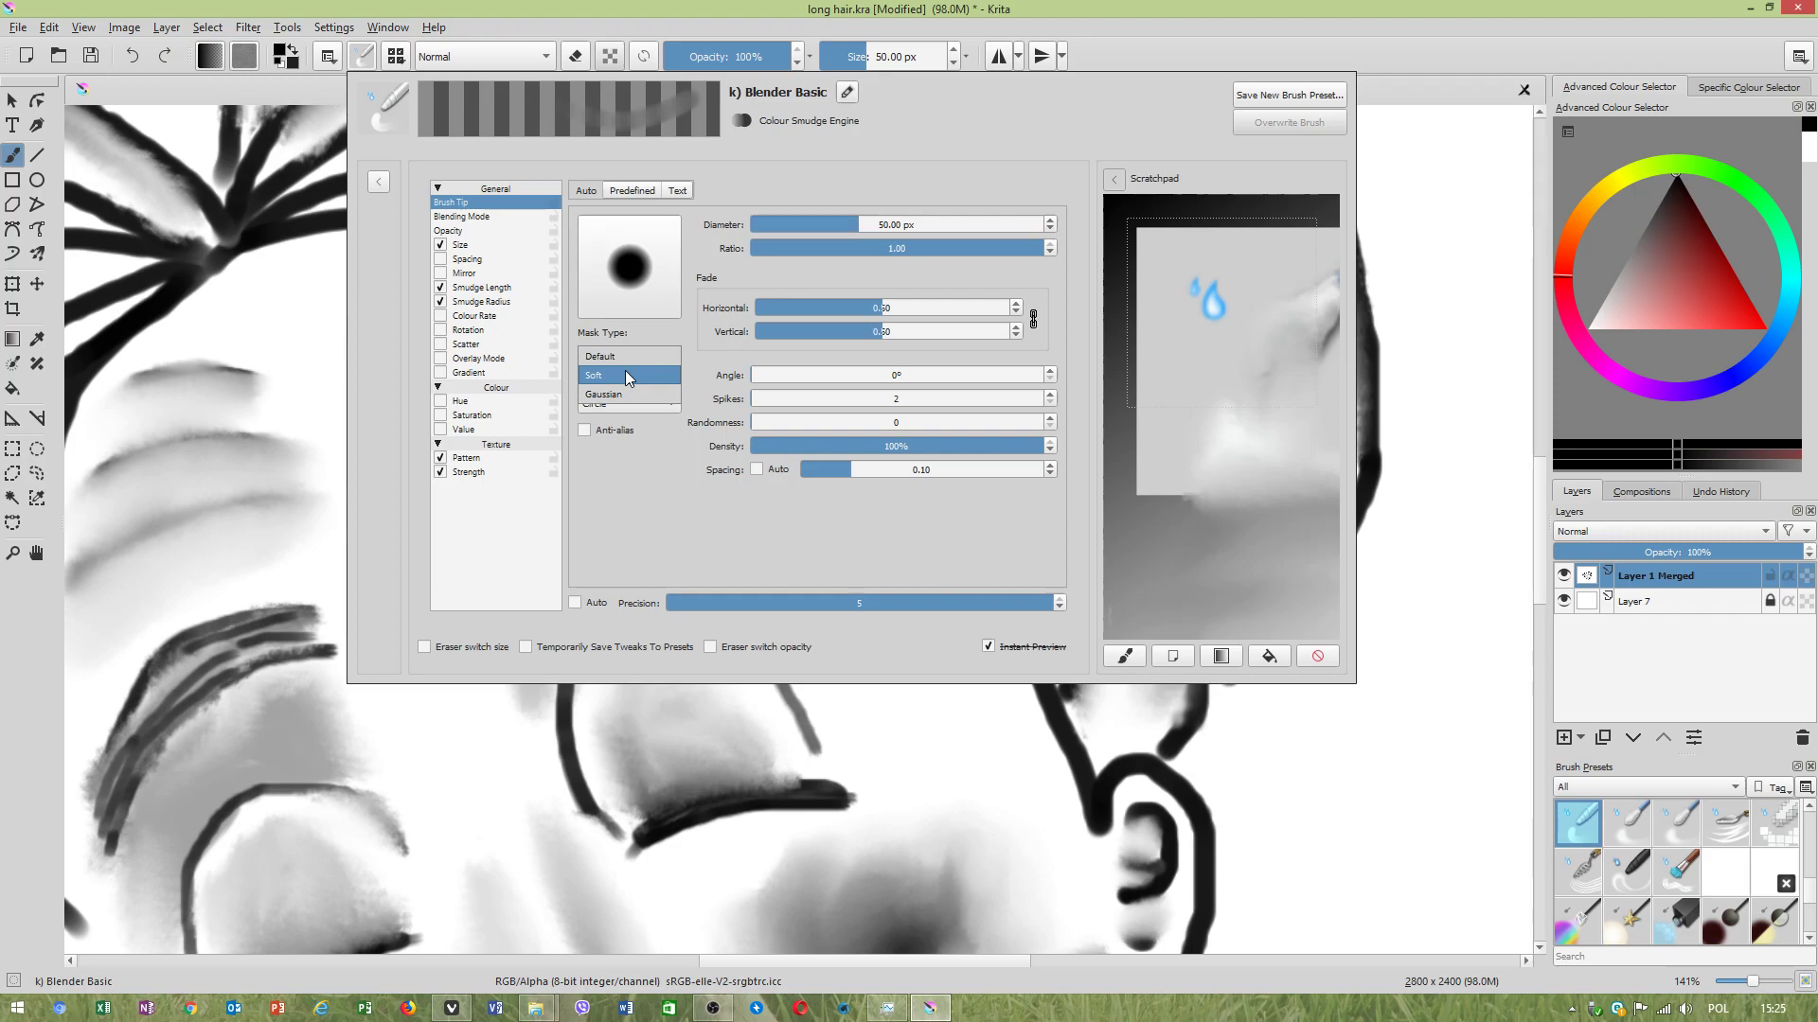
left_click(624, 373)
left_click_drag(842, 317, 845, 299)
left_click(644, 403)
left_click(625, 423)
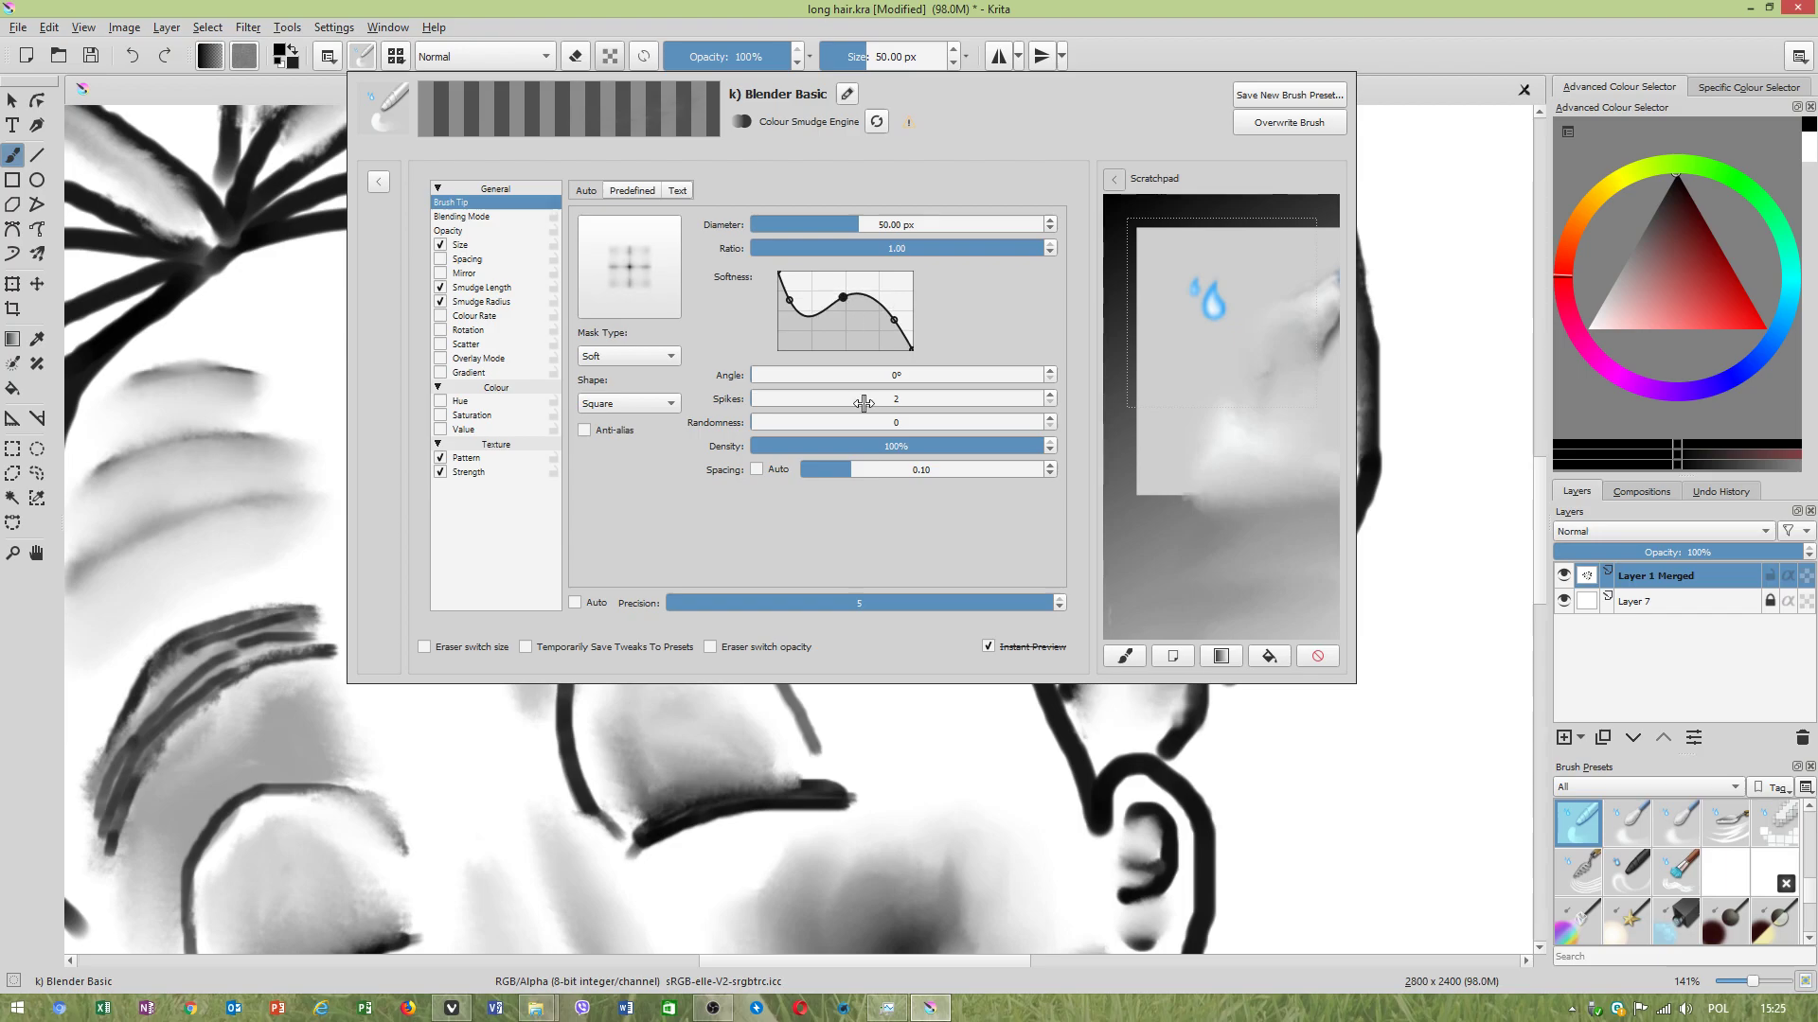
left_click_drag(963, 447, 958, 447)
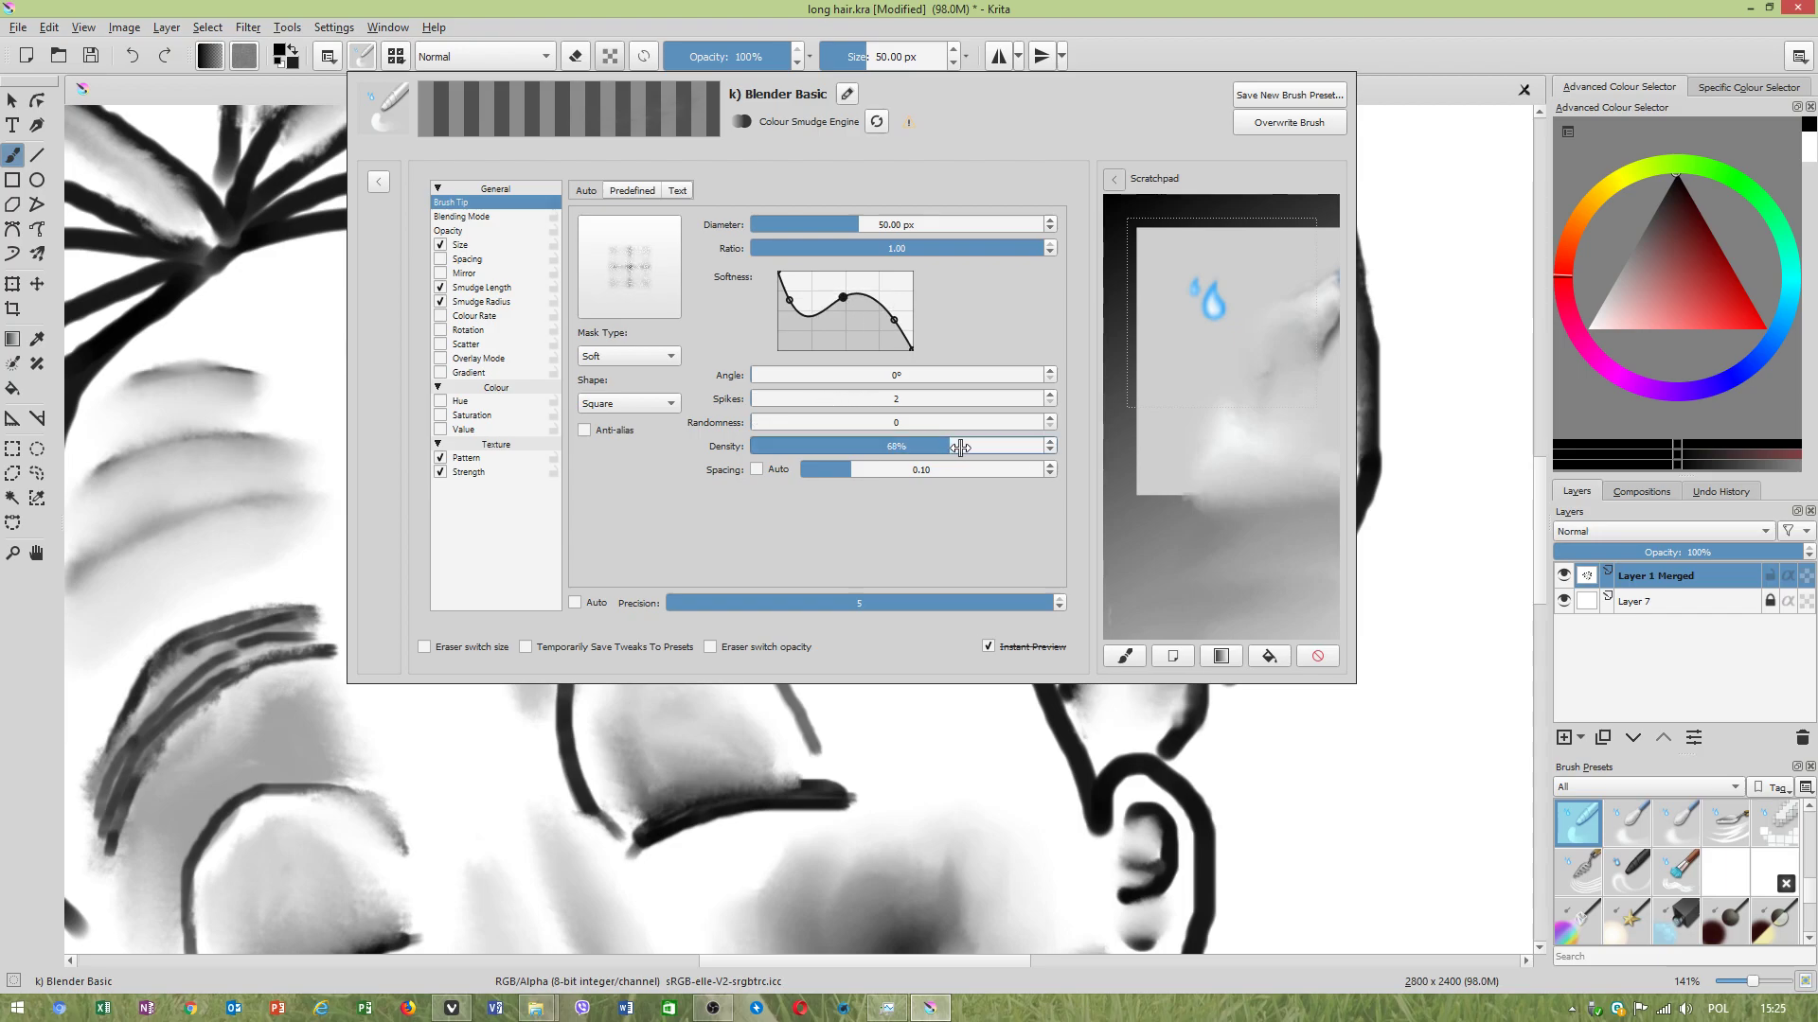
left_click(1427, 532)
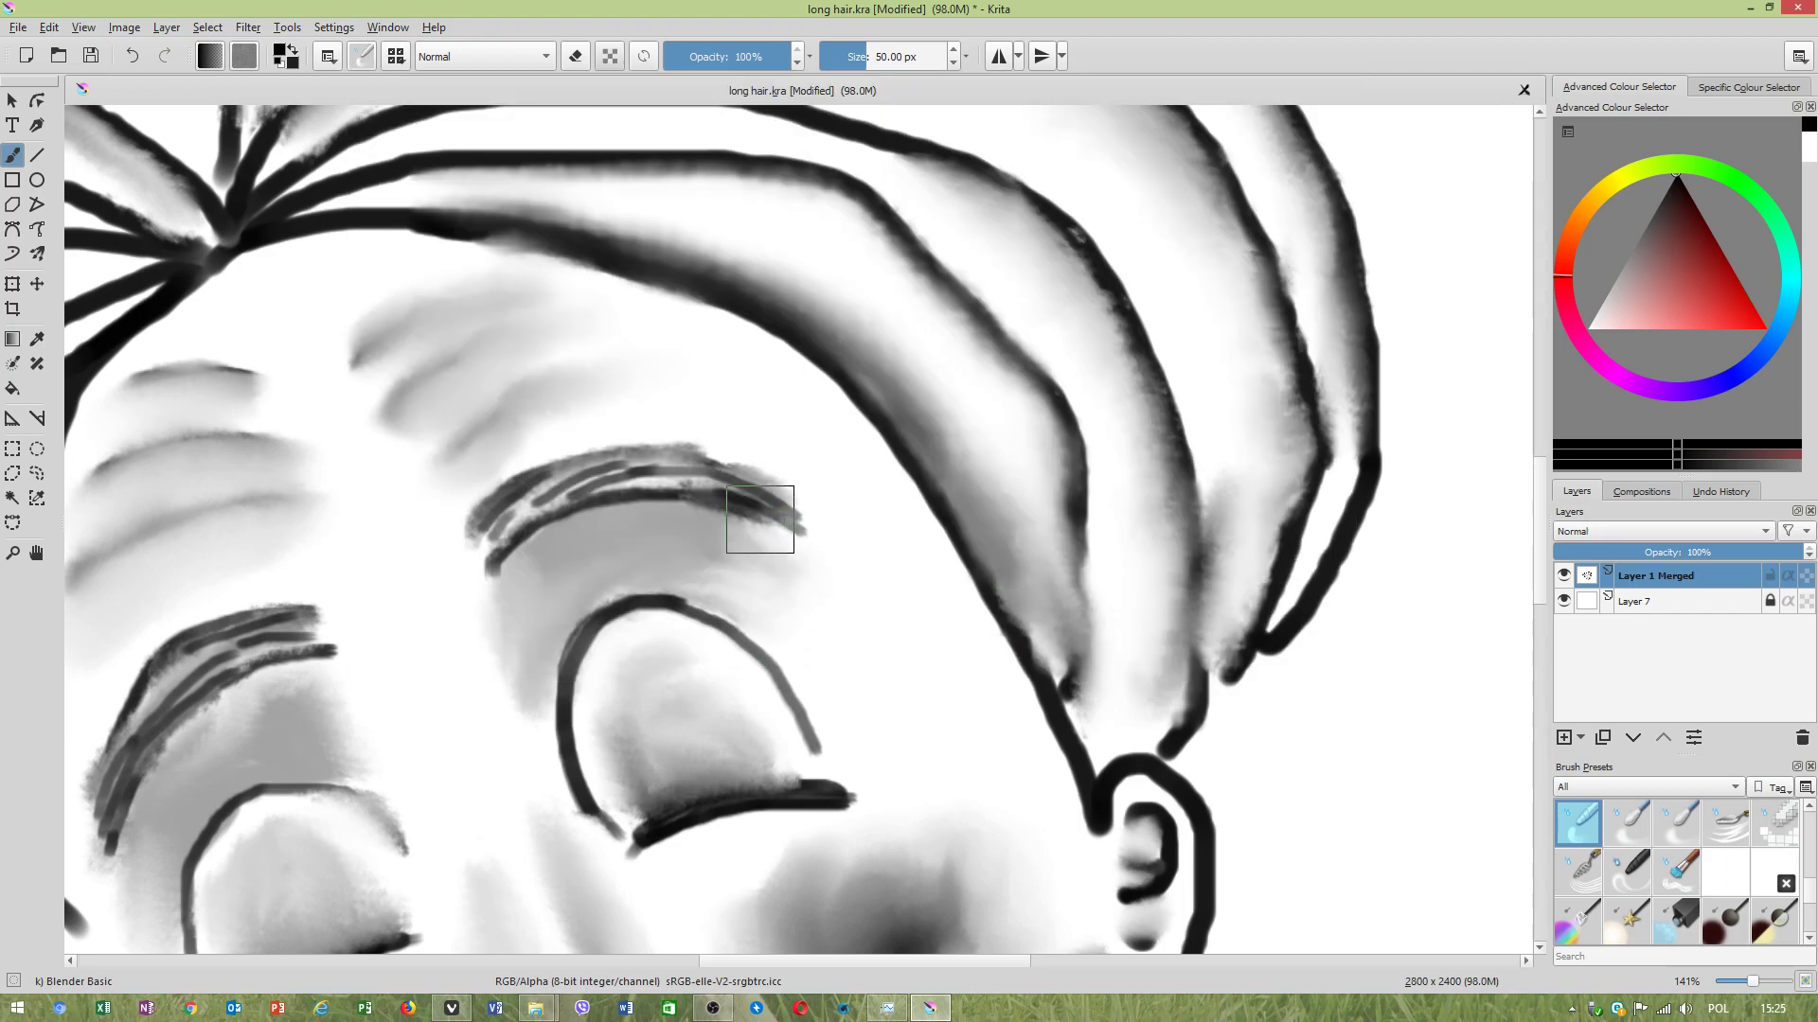
Lower the middle and right part of the tip's softness curve and set its density to 81%.
left_click(364, 55)
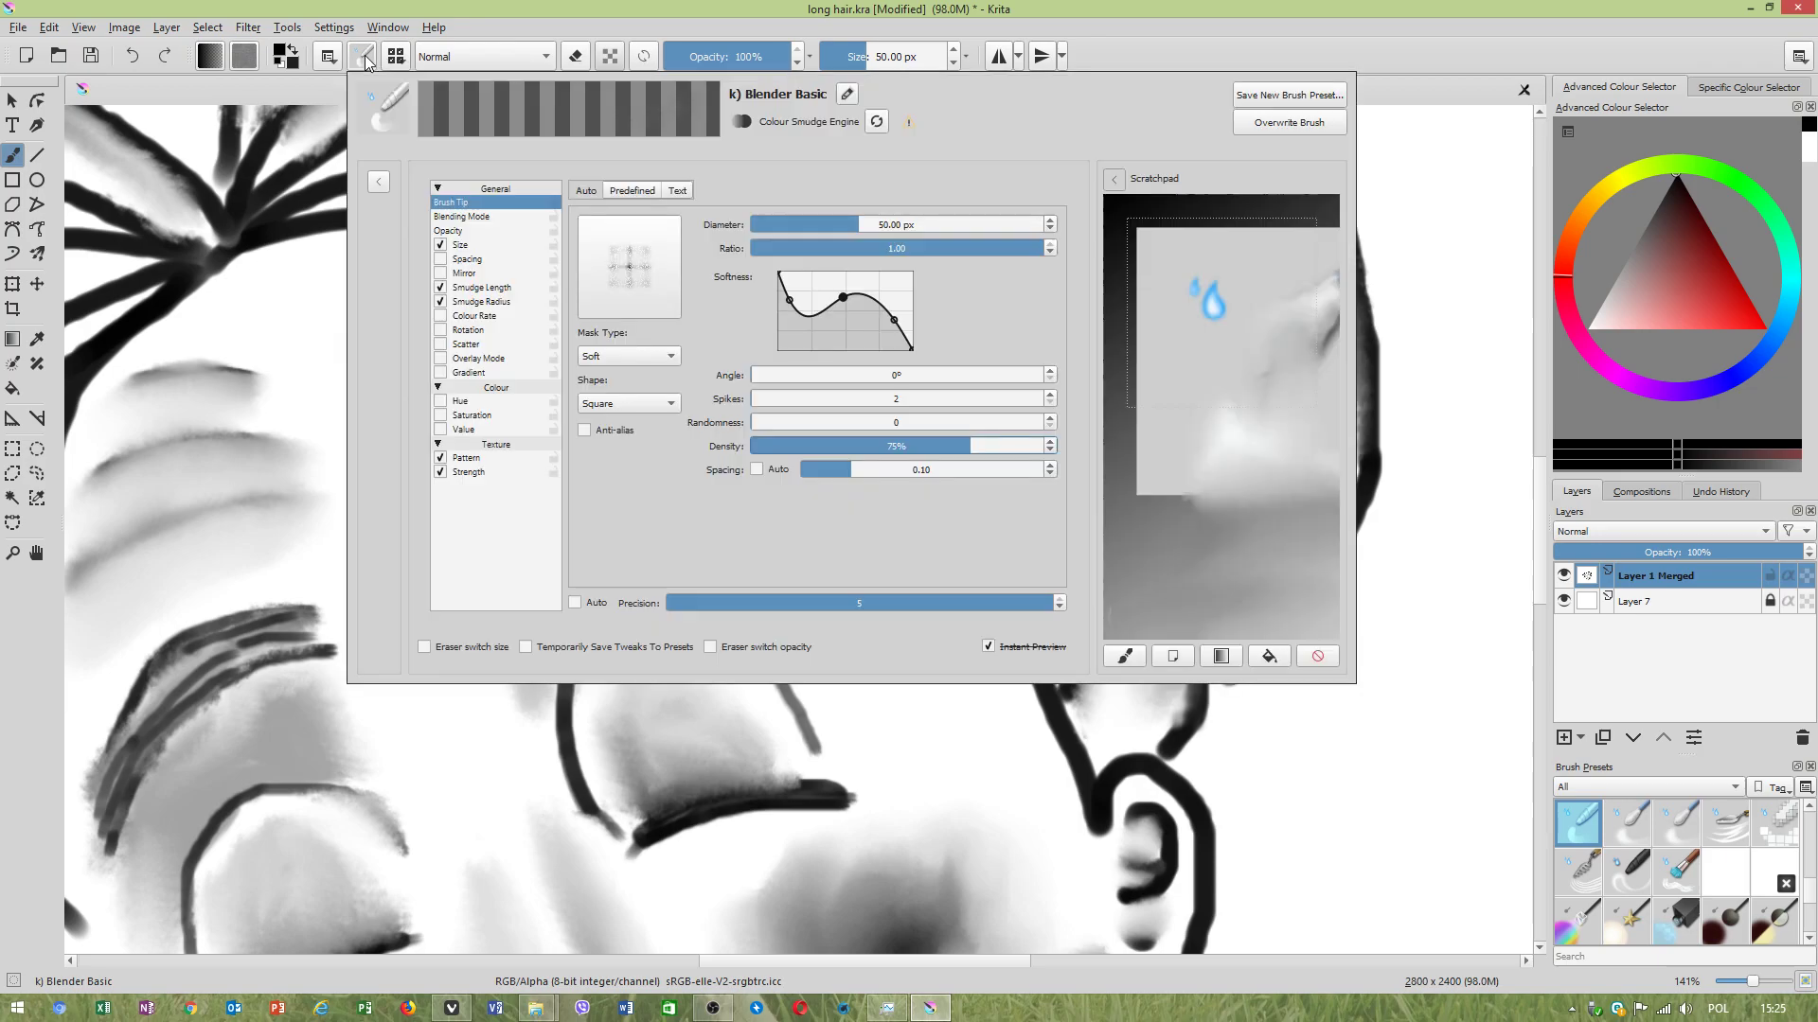
left_click_drag(843, 298, 878, 323)
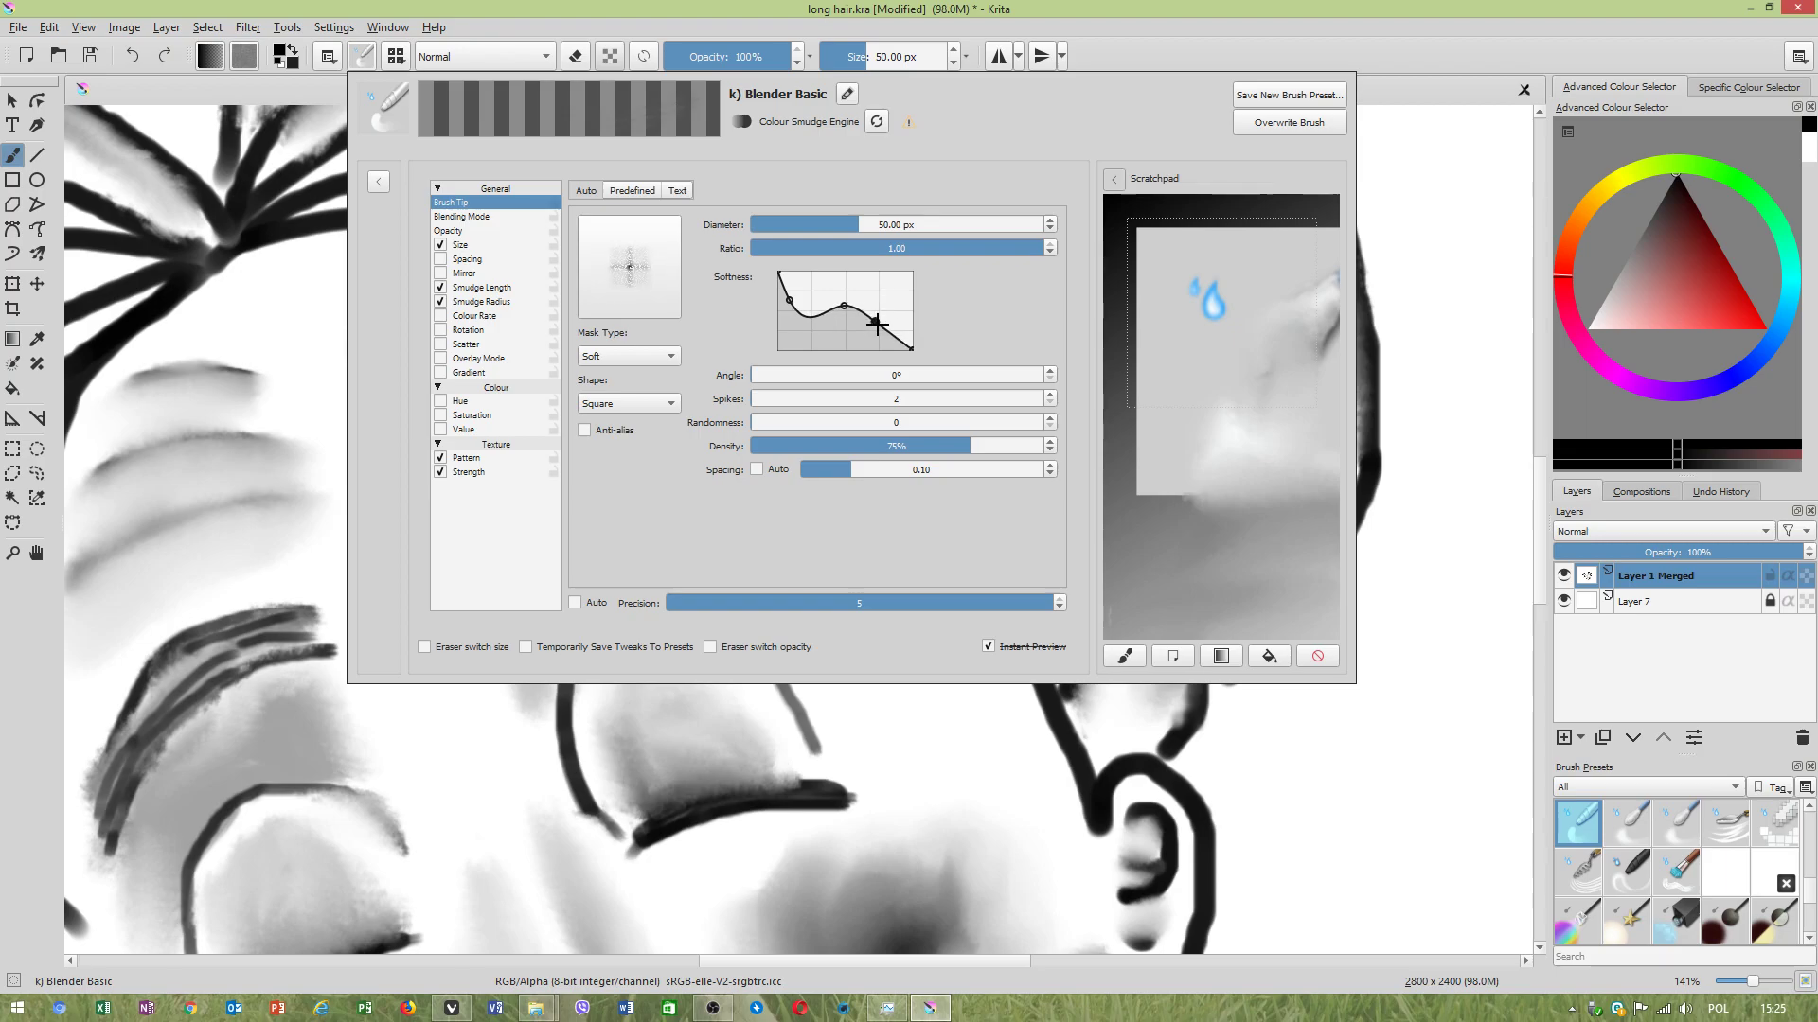
left_click_drag(966, 446, 991, 447)
left_click(1399, 358)
Set the blender's smudge radius to 74.41 and its smudge mode to Smearing.
right_click(1396, 360)
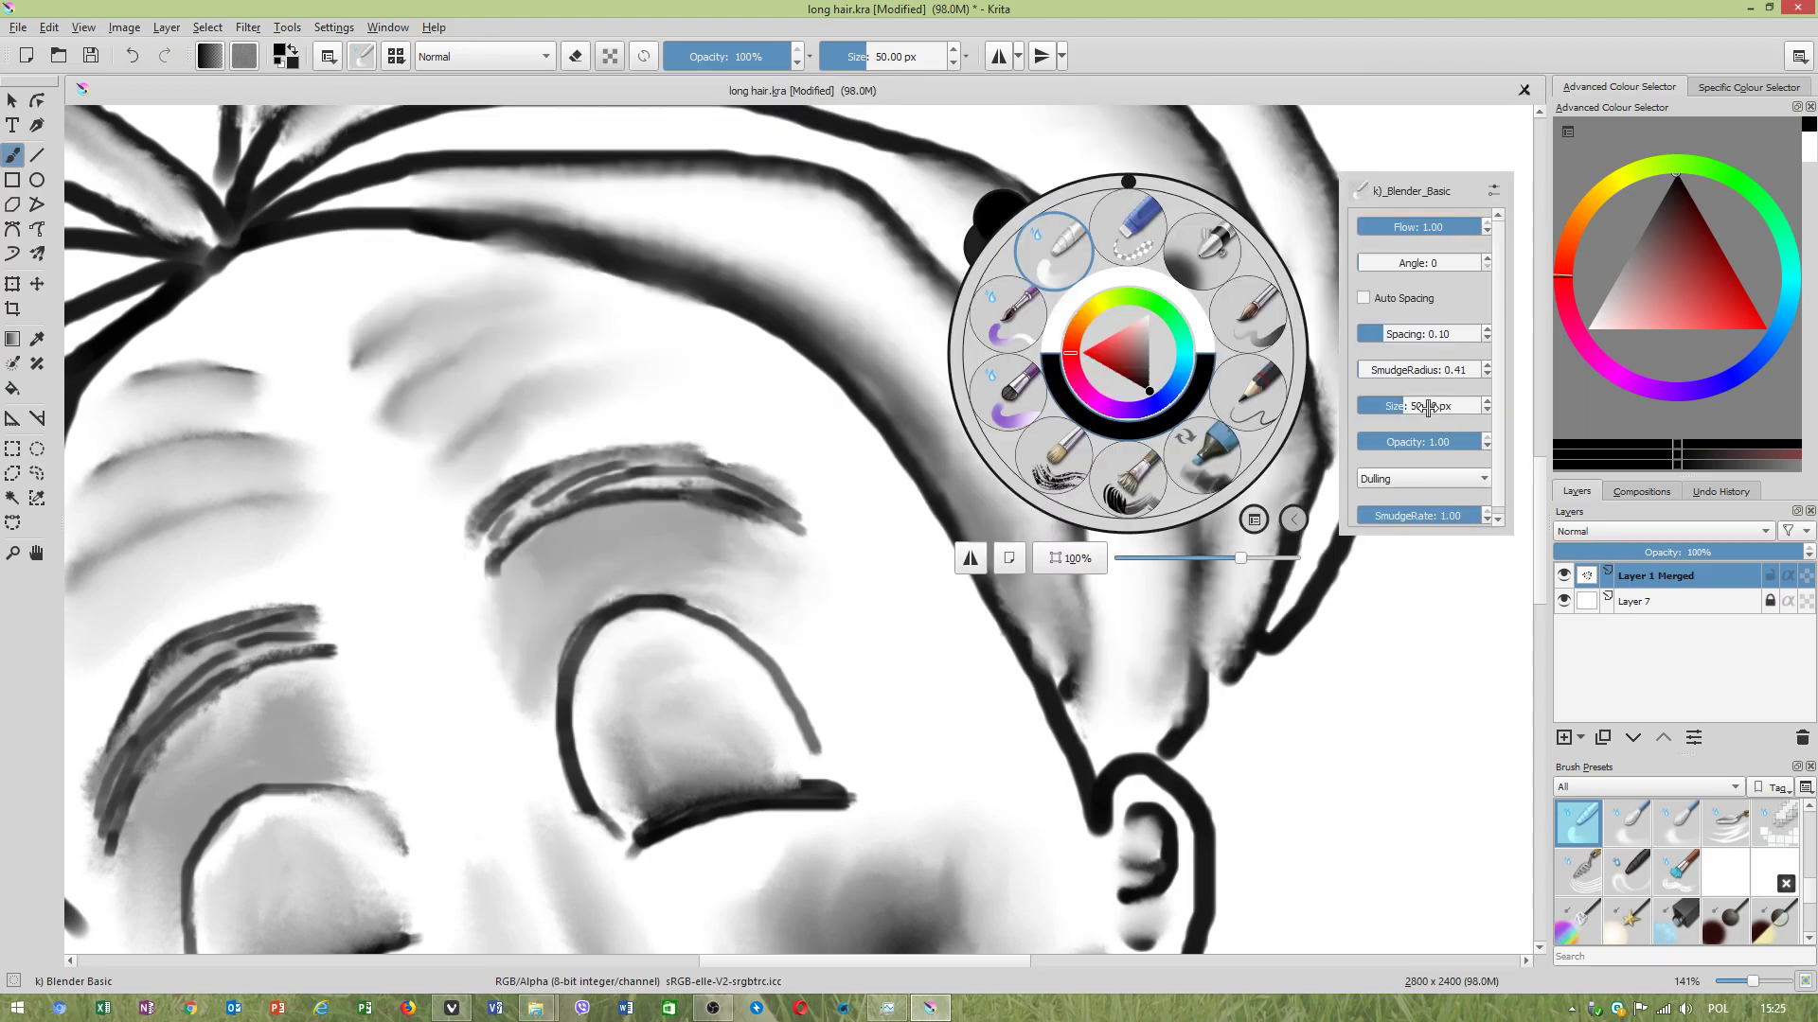
left_click(1390, 369)
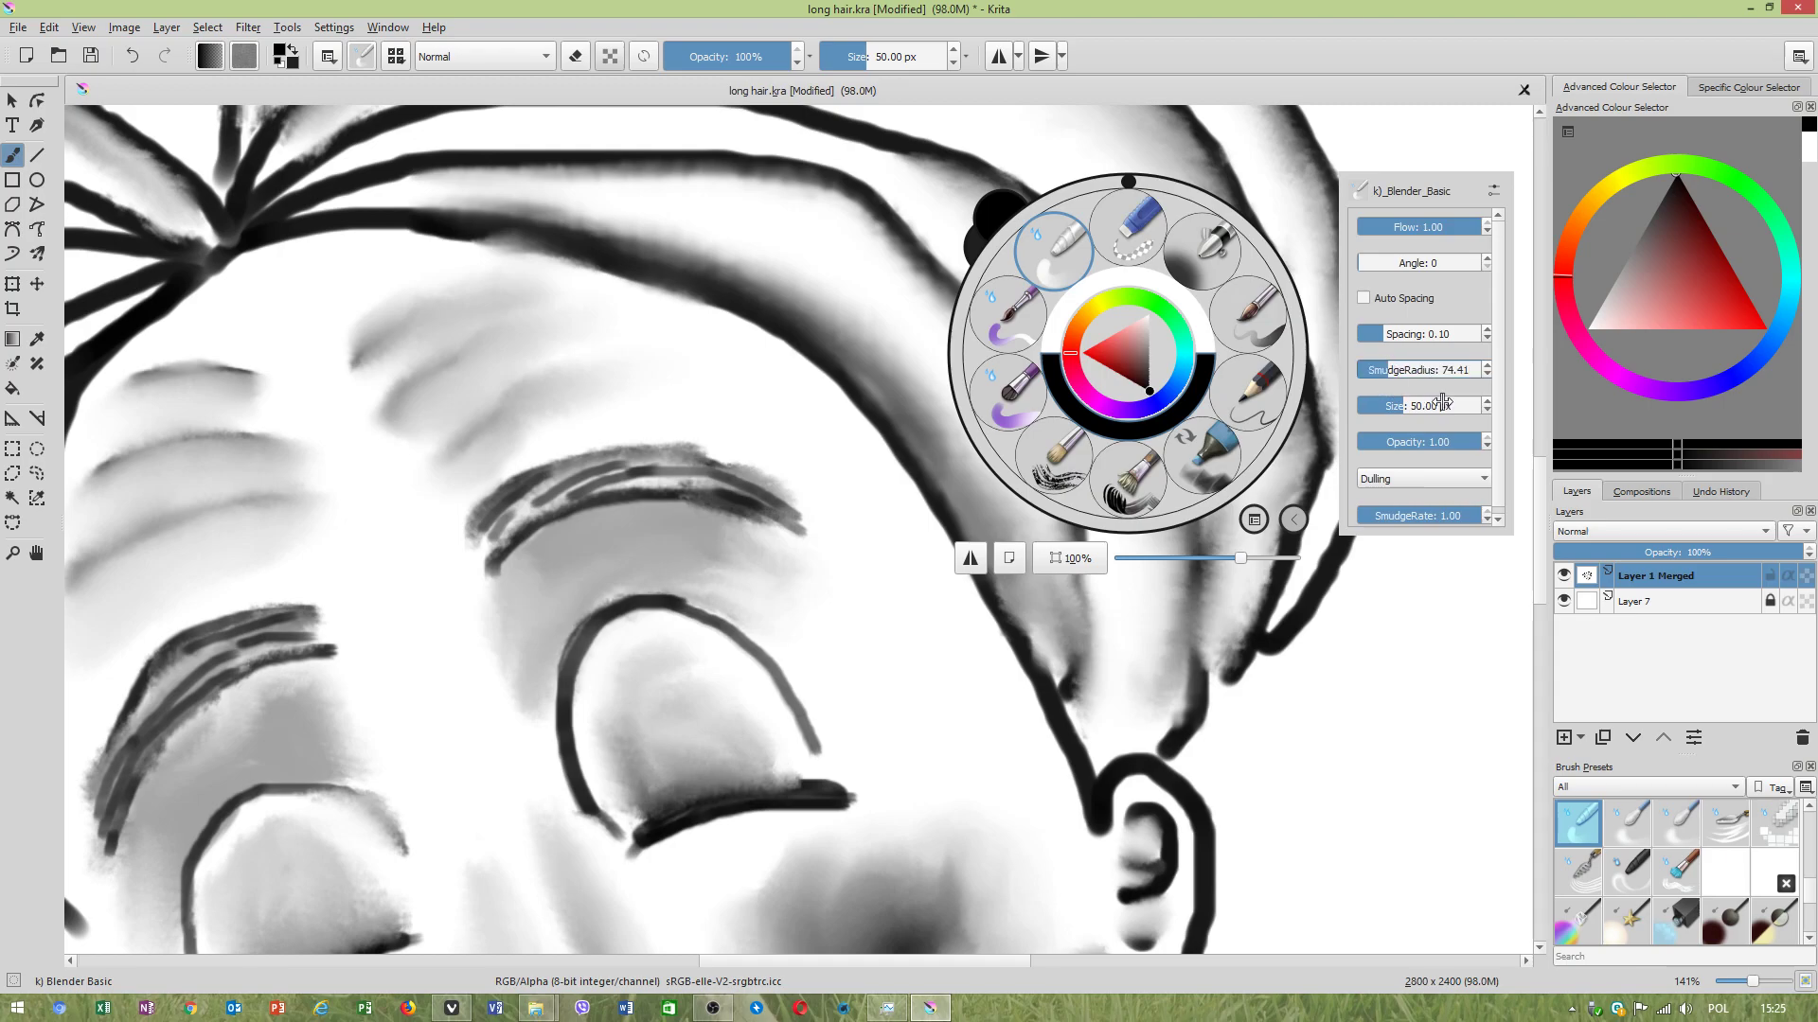
left_click(1392, 476)
left_click(1399, 463)
left_click(1409, 646)
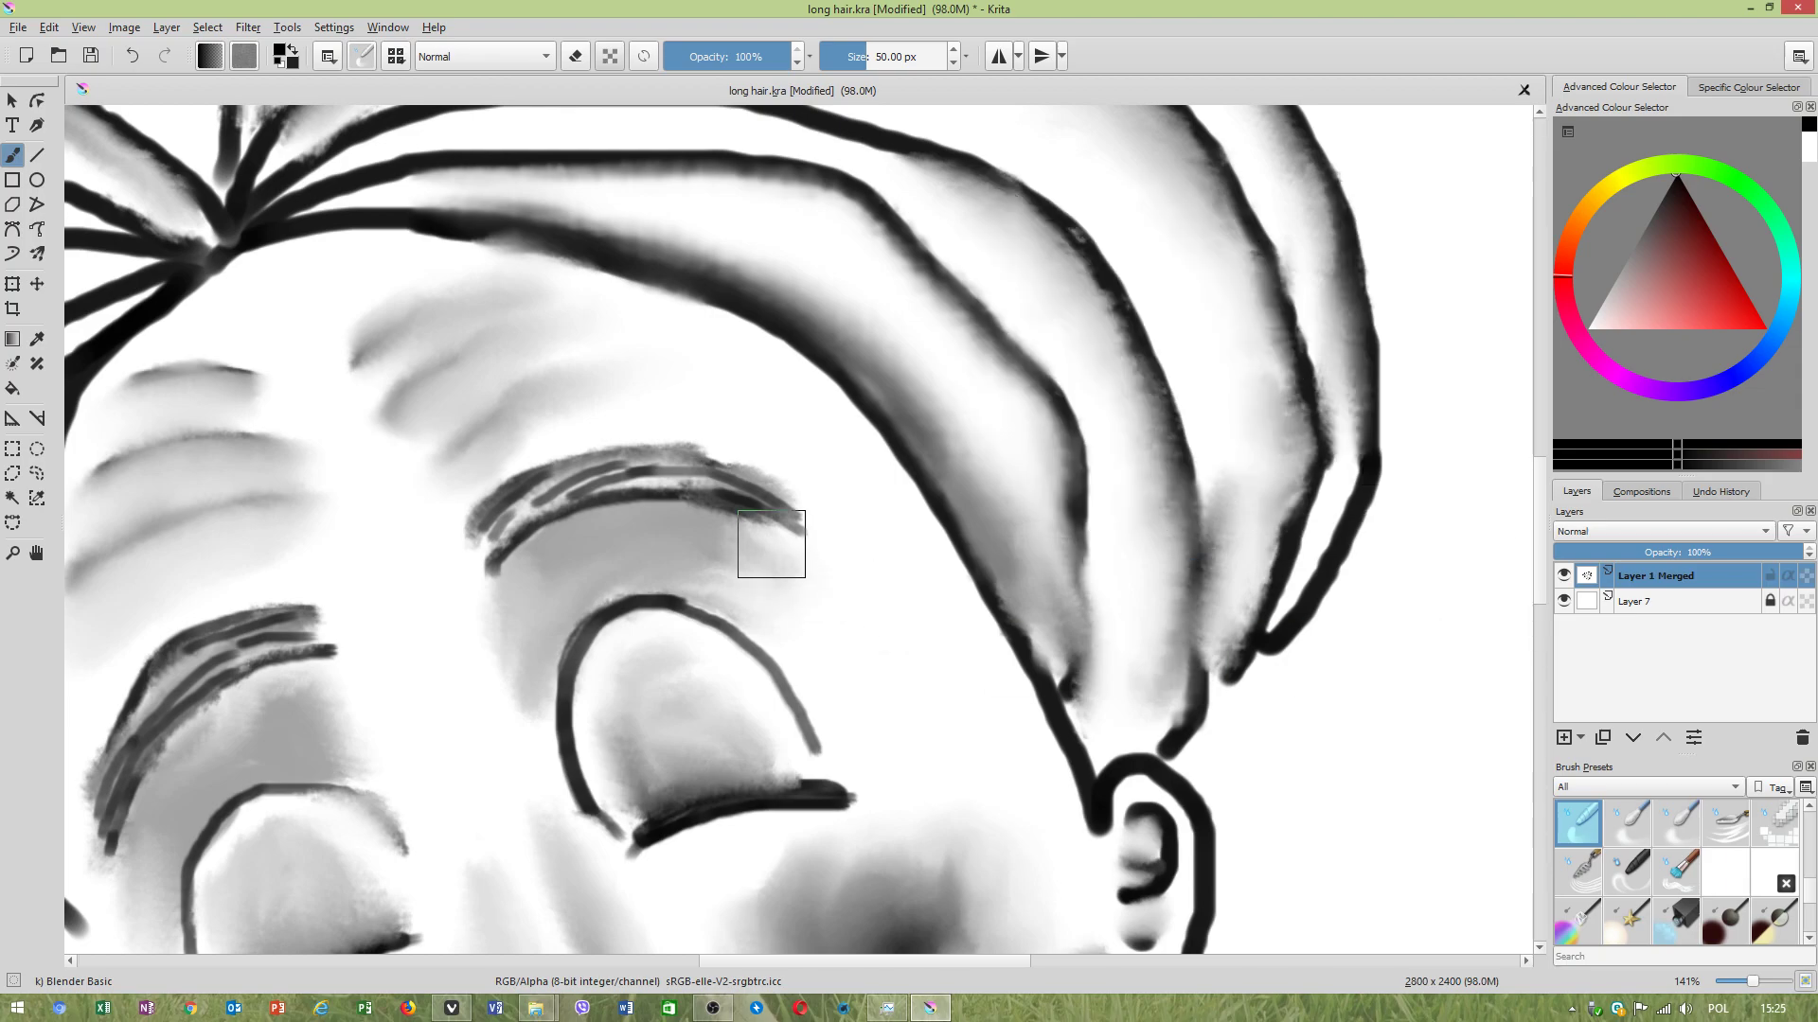
Raise the blender's smudge radius further and smudge the outer end of the right-hand eyebrow.
right_click(1468, 701)
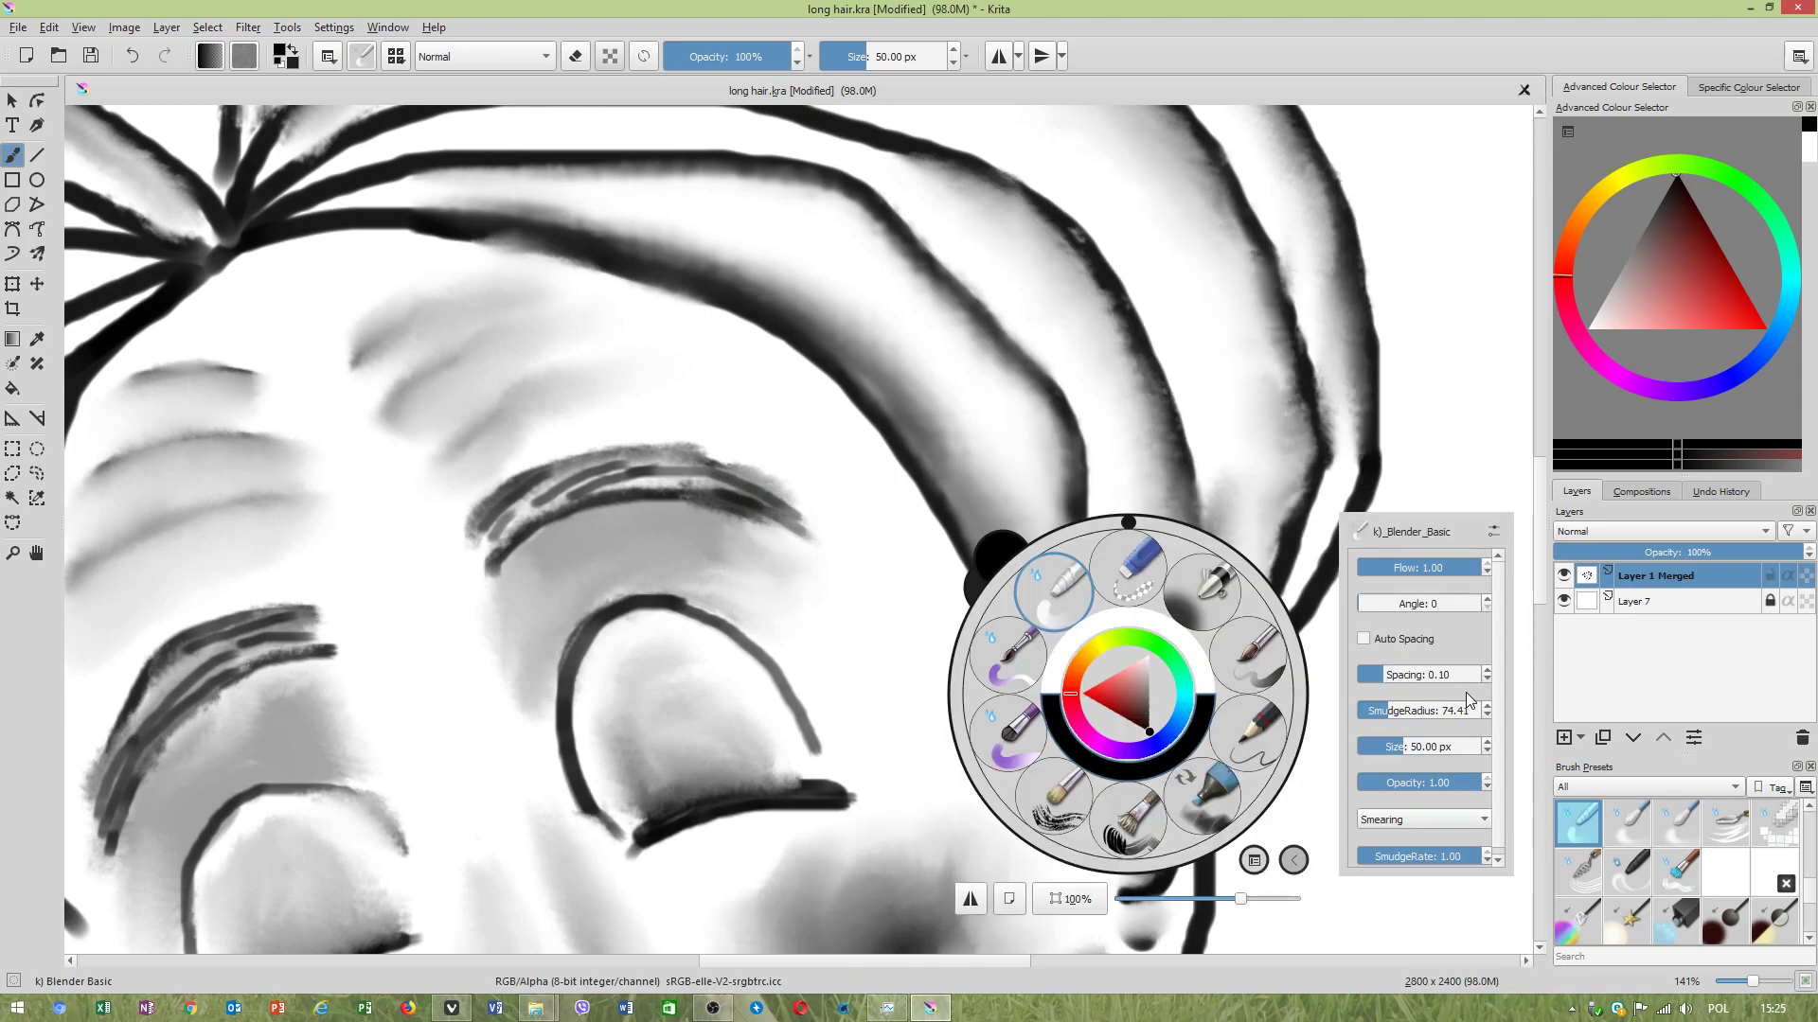
left_click(1442, 710)
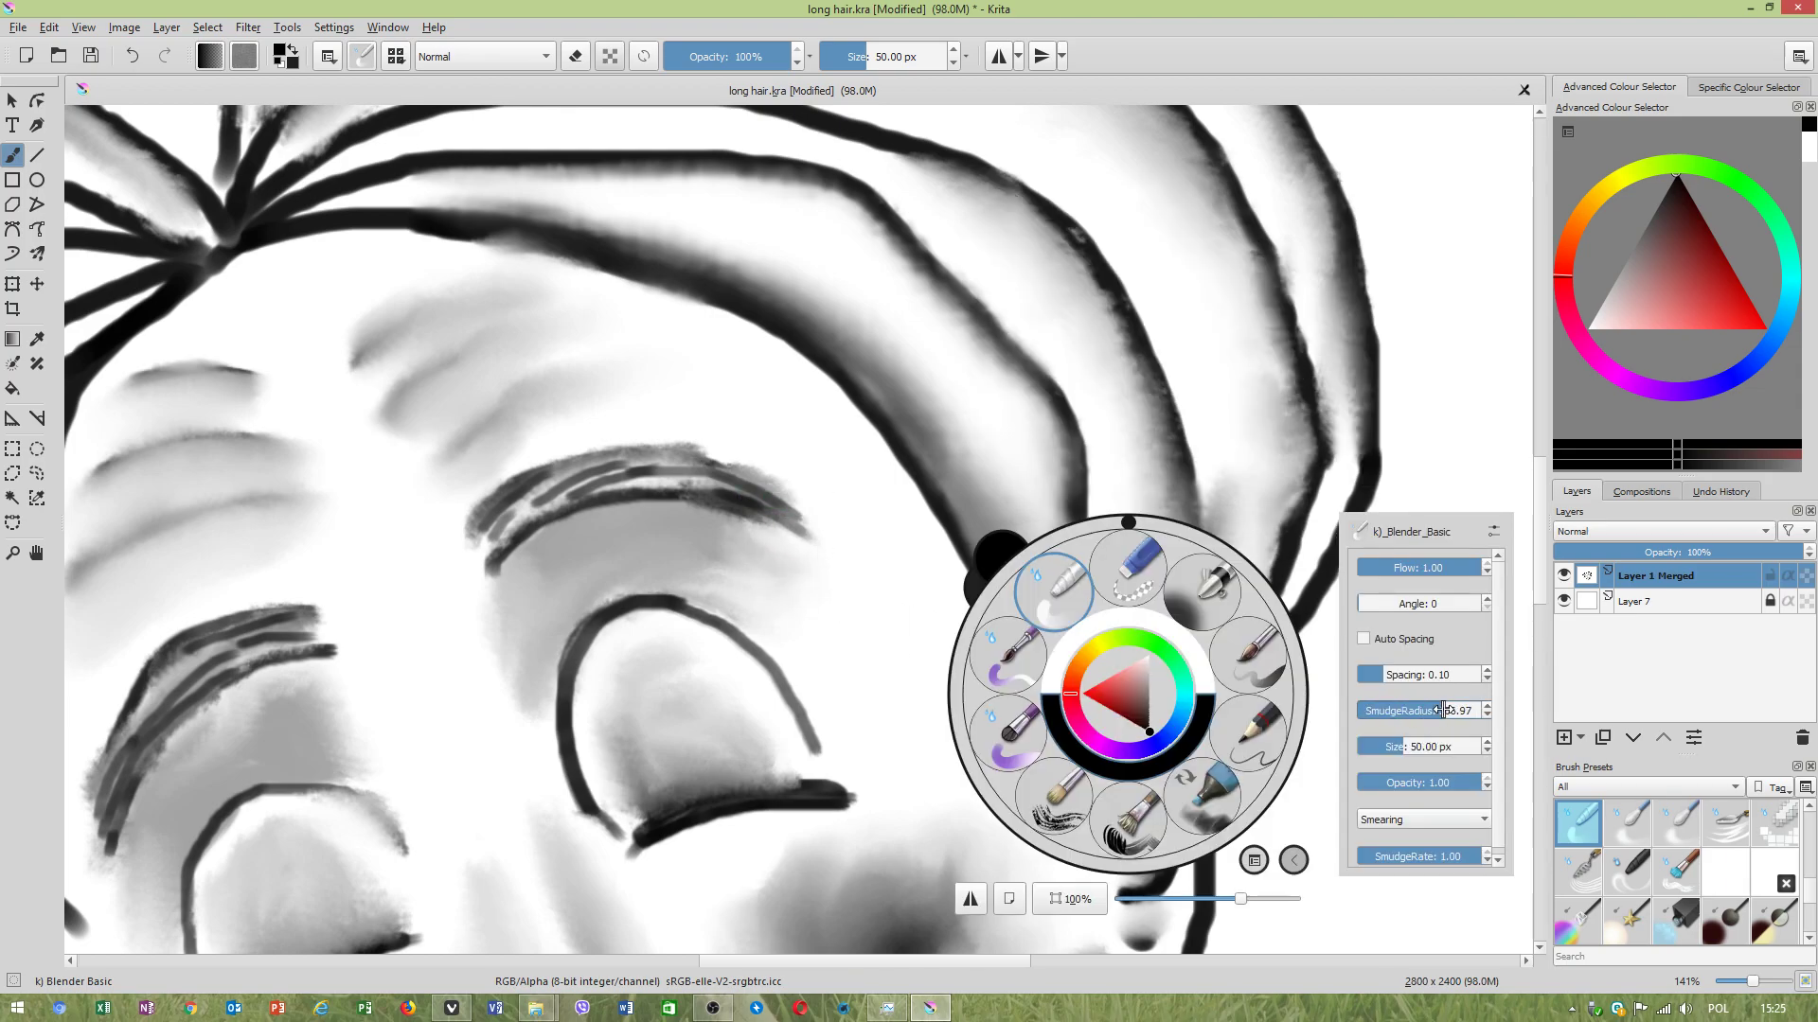
left_click(1455, 442)
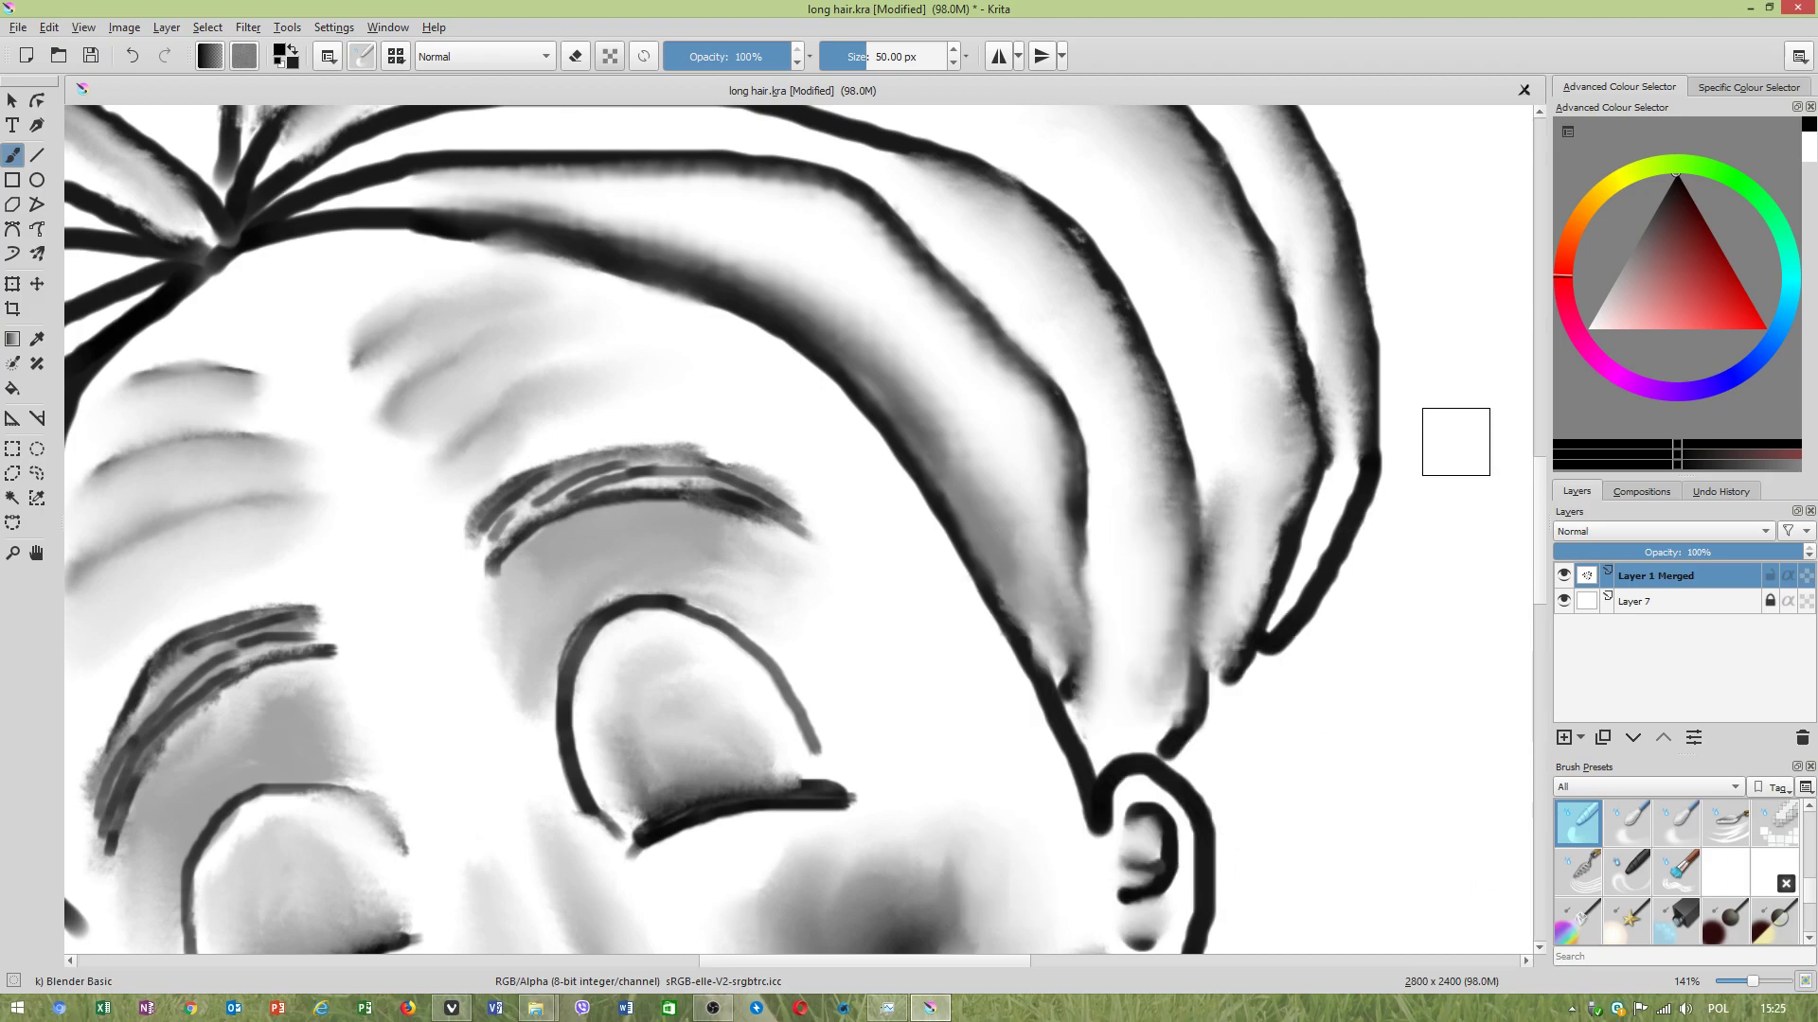
left_click_drag(762, 506, 867, 569)
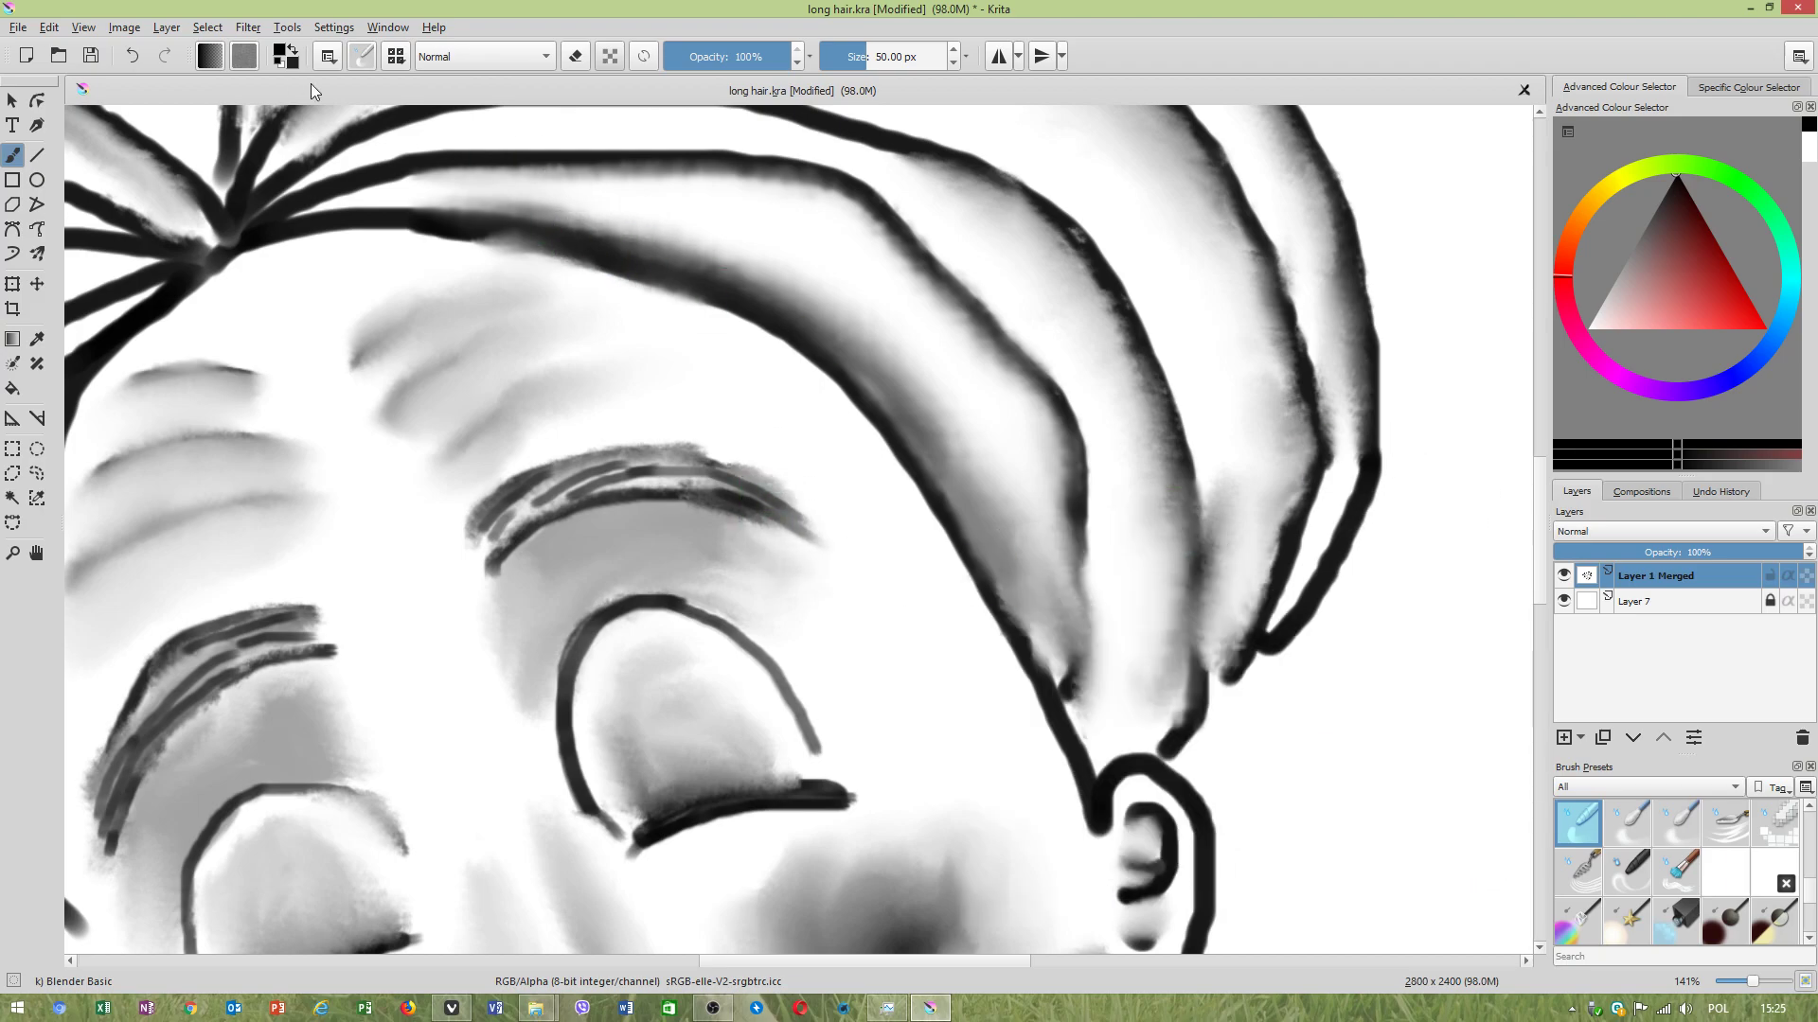
Set the brush tip's density to 100% and give Smudge Length an S-shaped pressure curve.
left_click(362, 56)
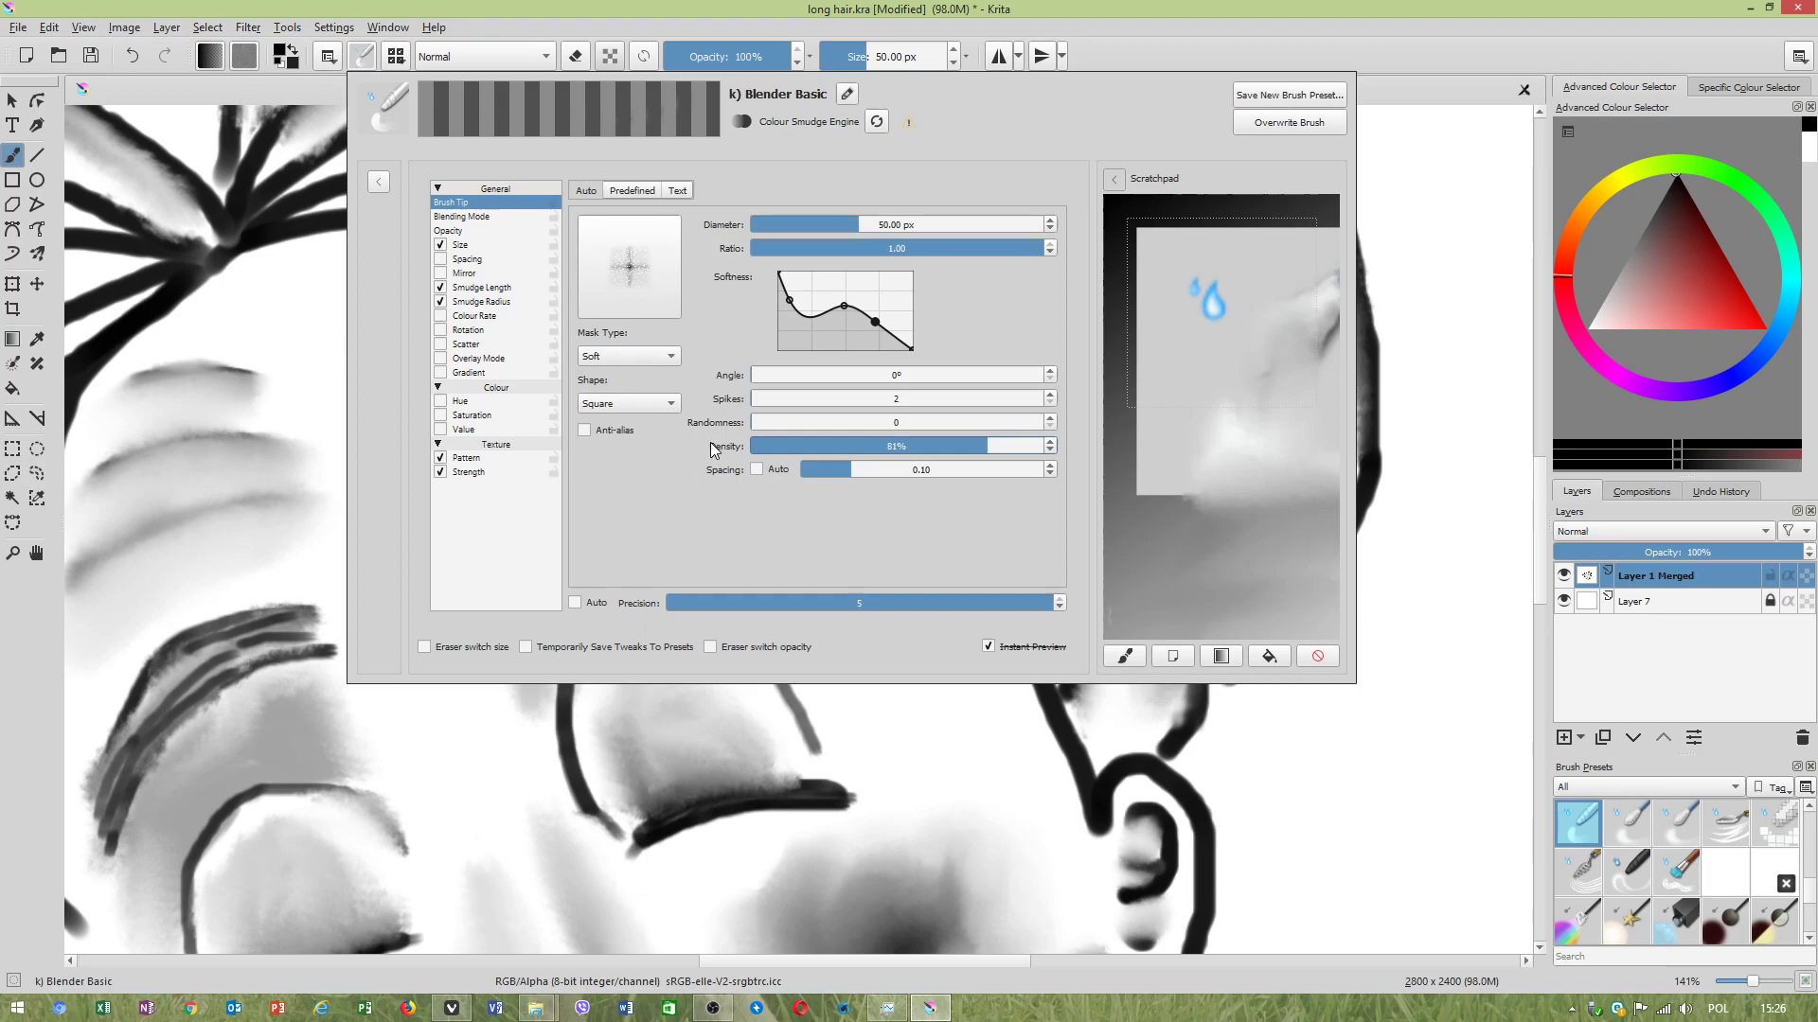
left_click_drag(974, 462, 1082, 450)
left_click(483, 288)
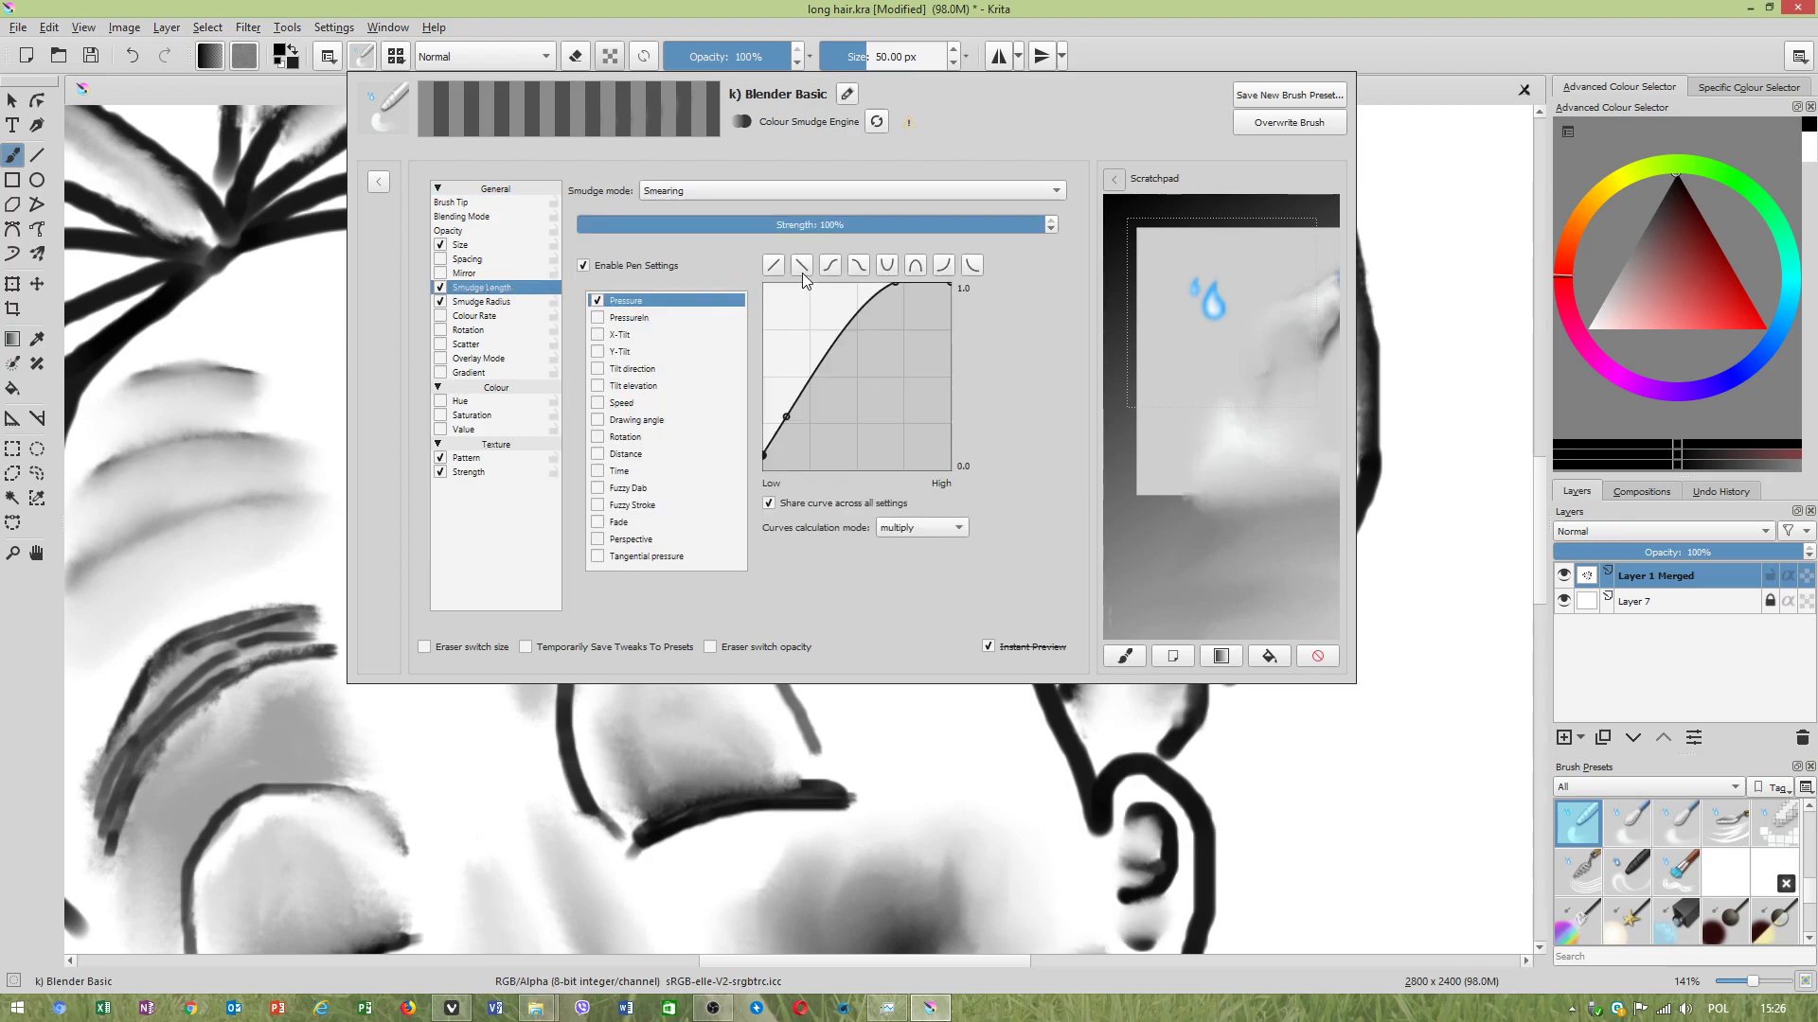
left_click(829, 266)
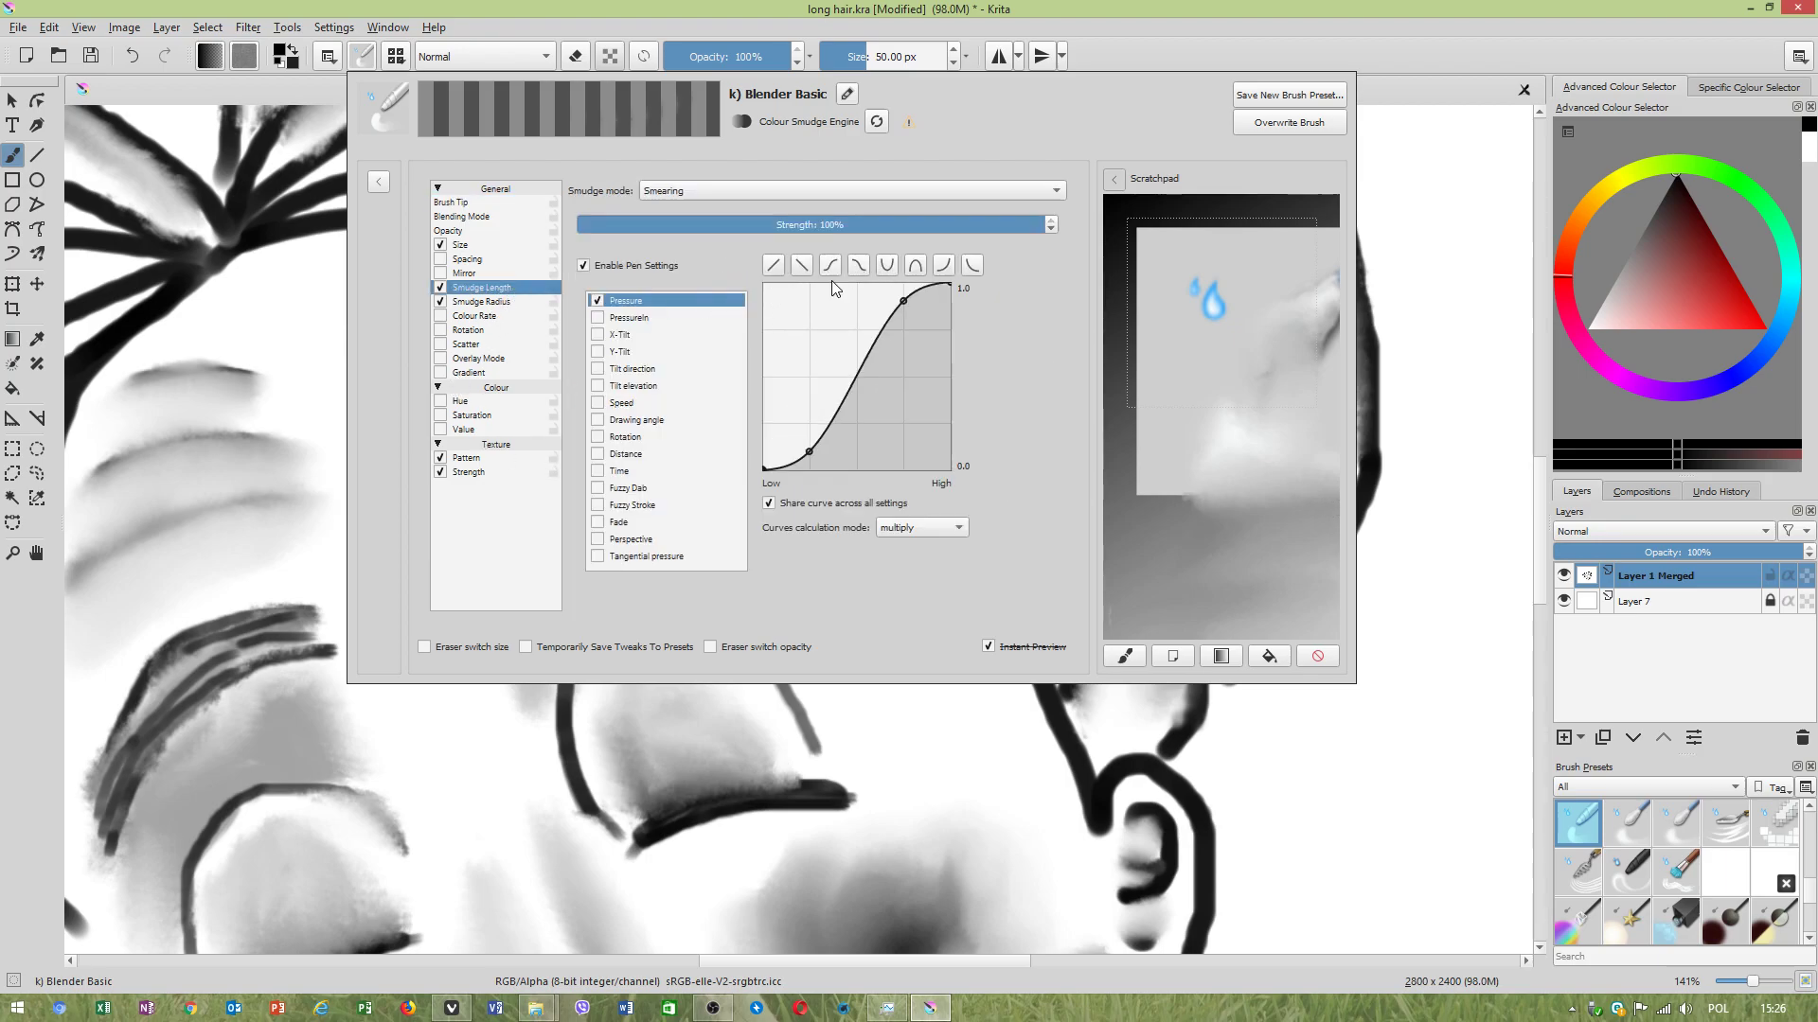
Enable pen settings for Smudge Radius and give it an S-shaped pressure curve.
left_click(478, 302)
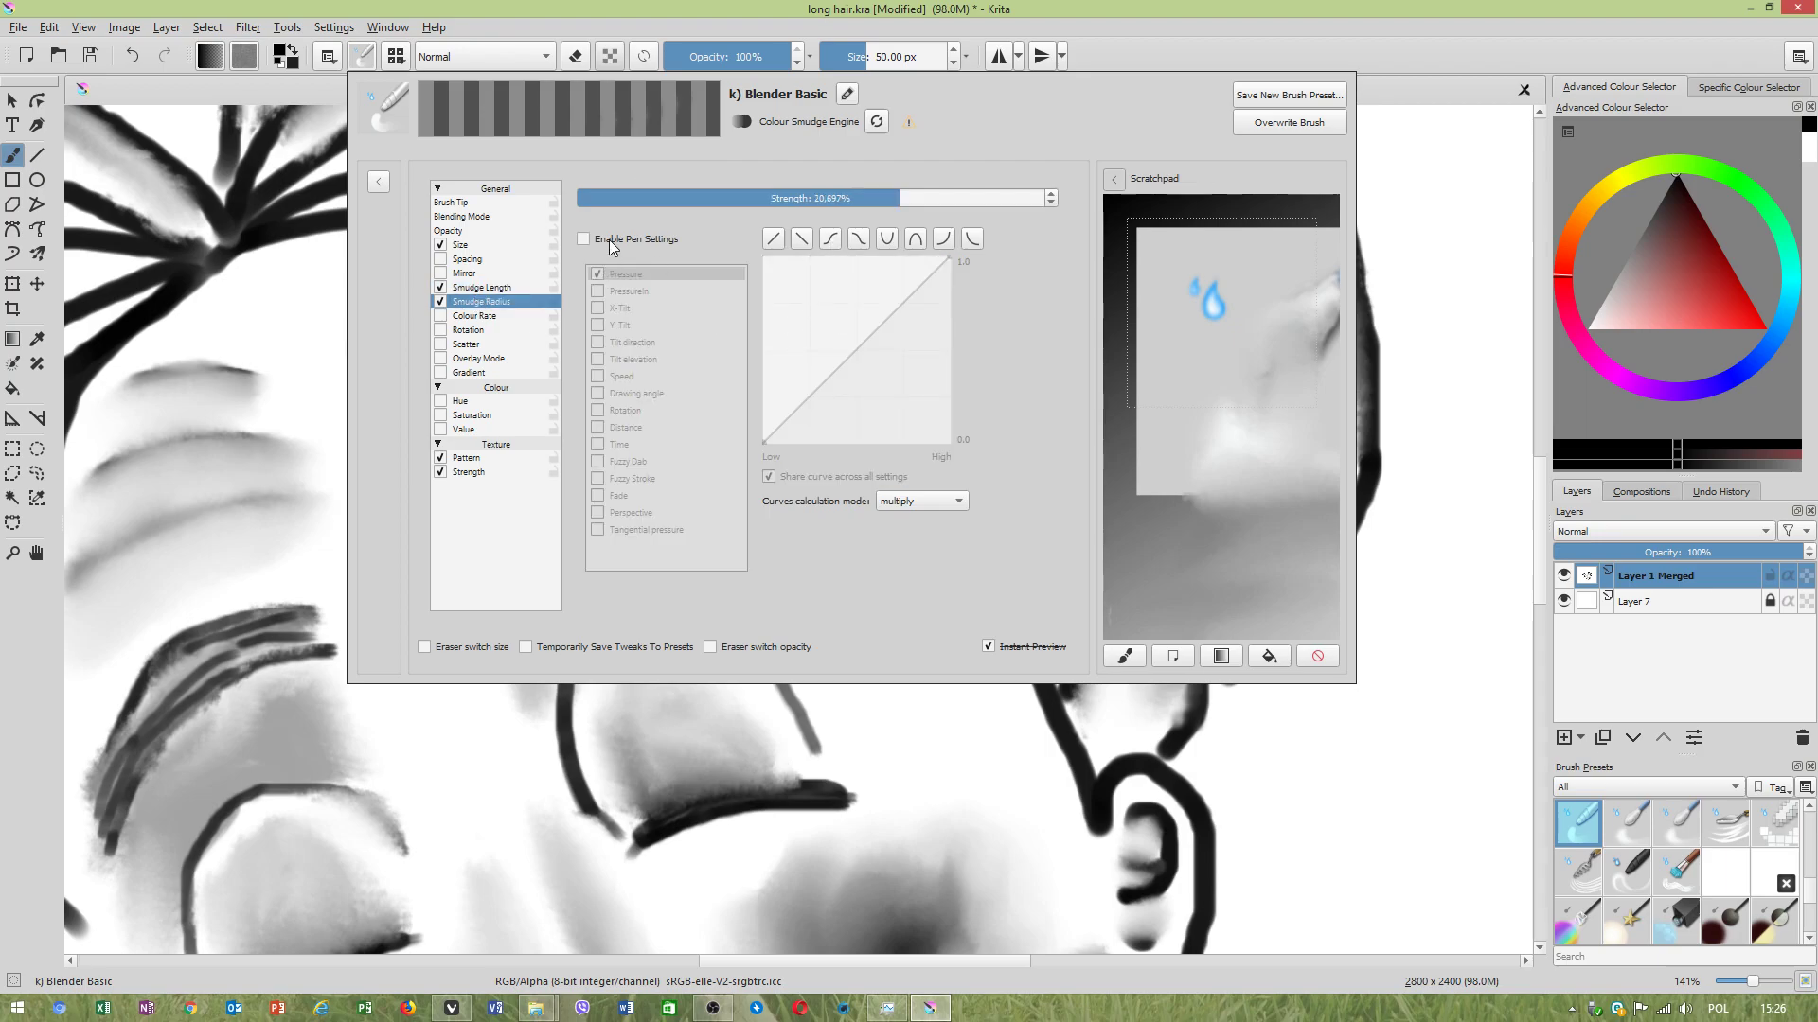
left_click(610, 242)
left_click(828, 241)
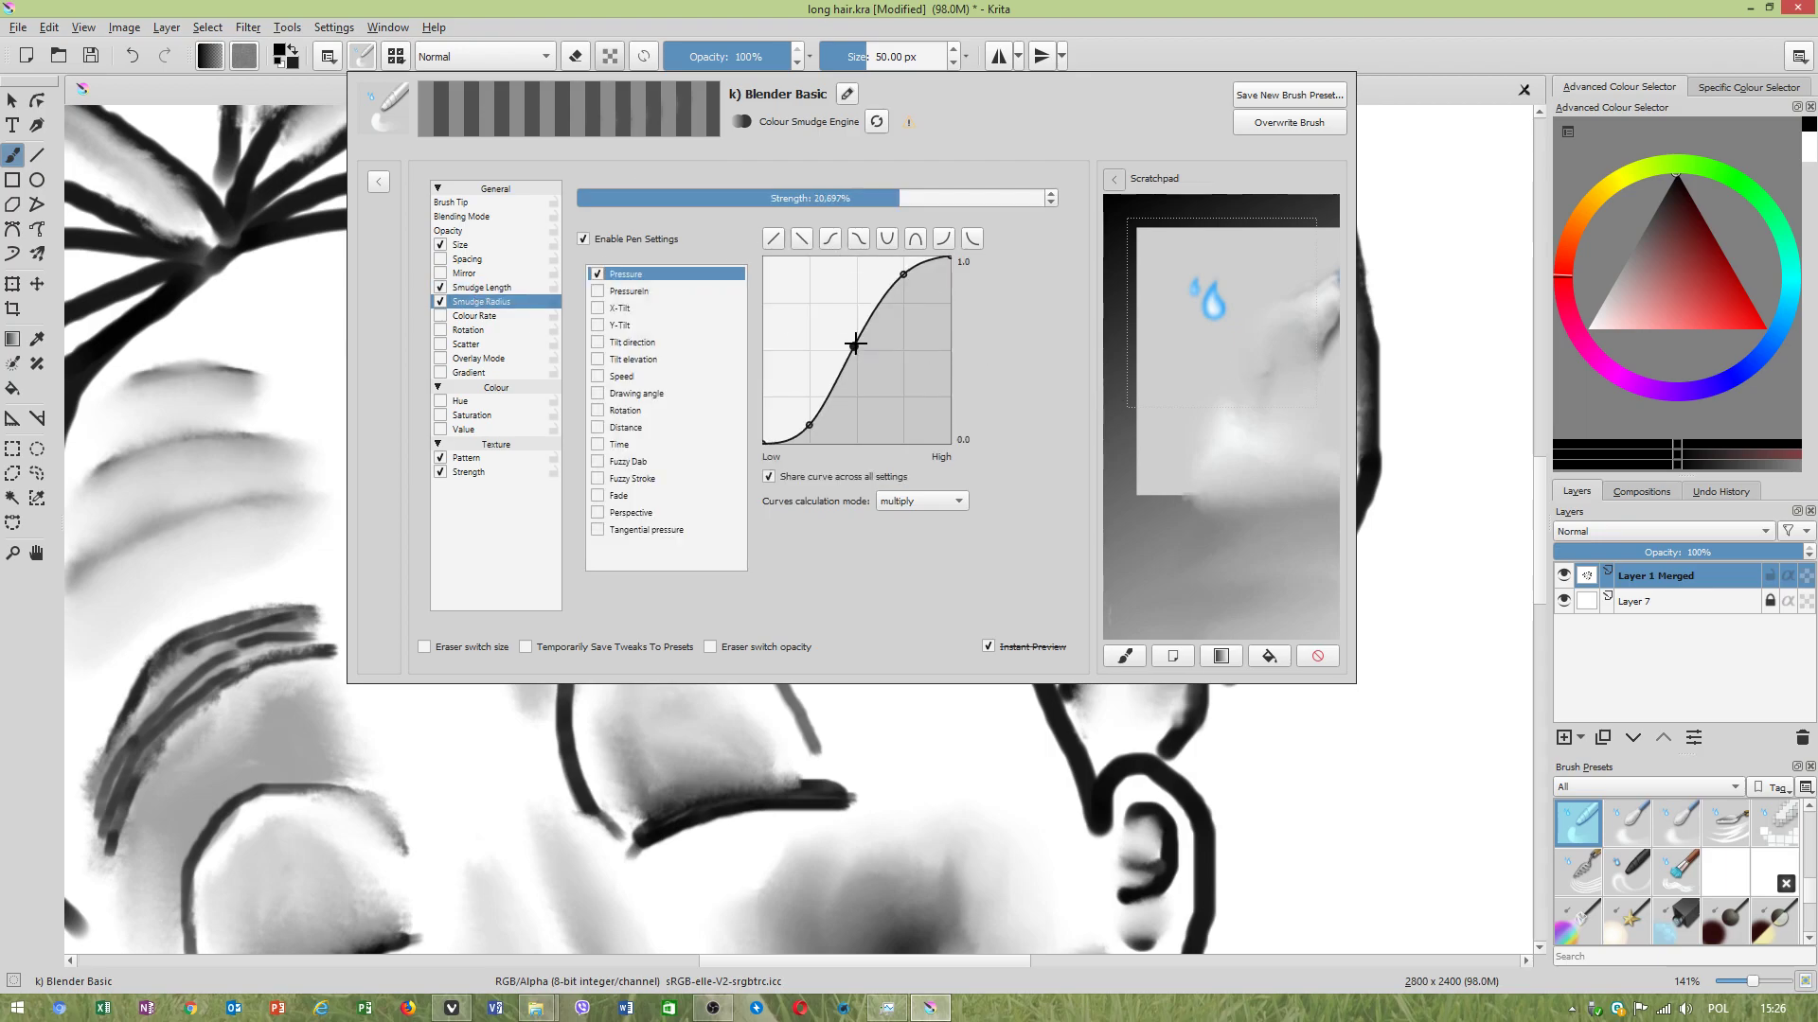
left_click(1435, 372)
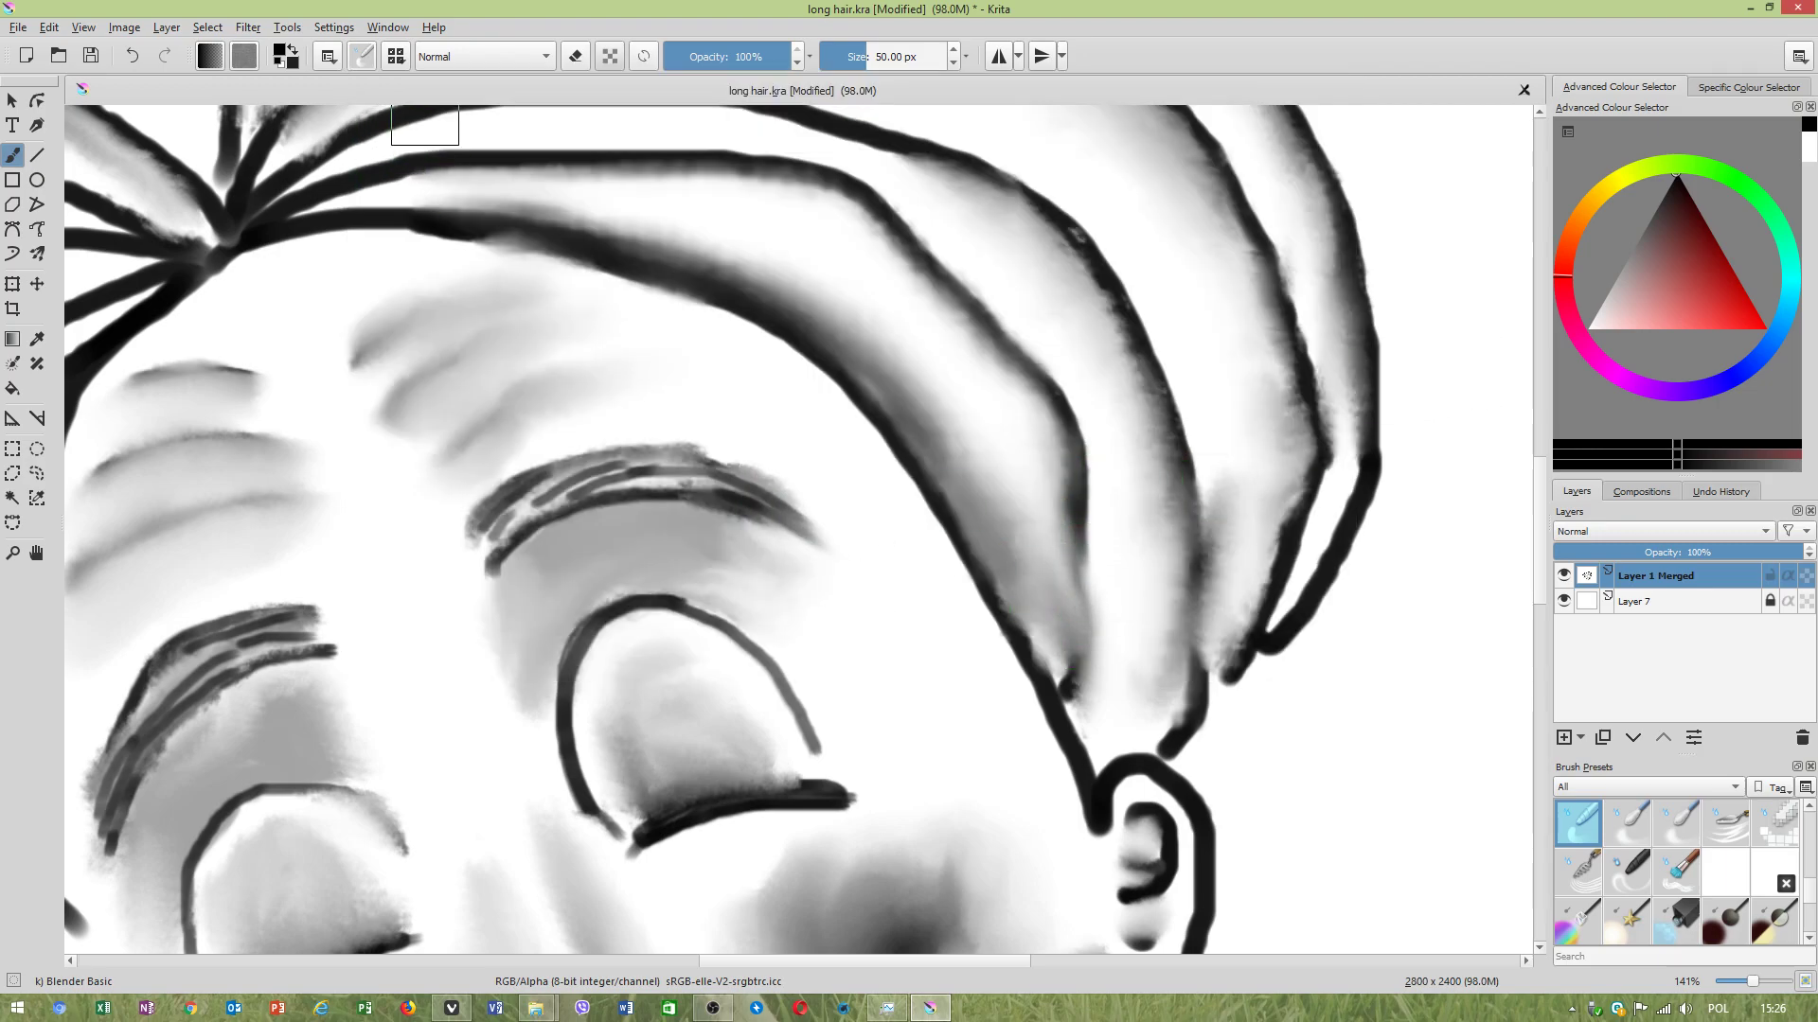
Review the smudge and tip settings and try the brush with Smudge Length disabled, re-enabling the option after the trial.
left_click(371, 57)
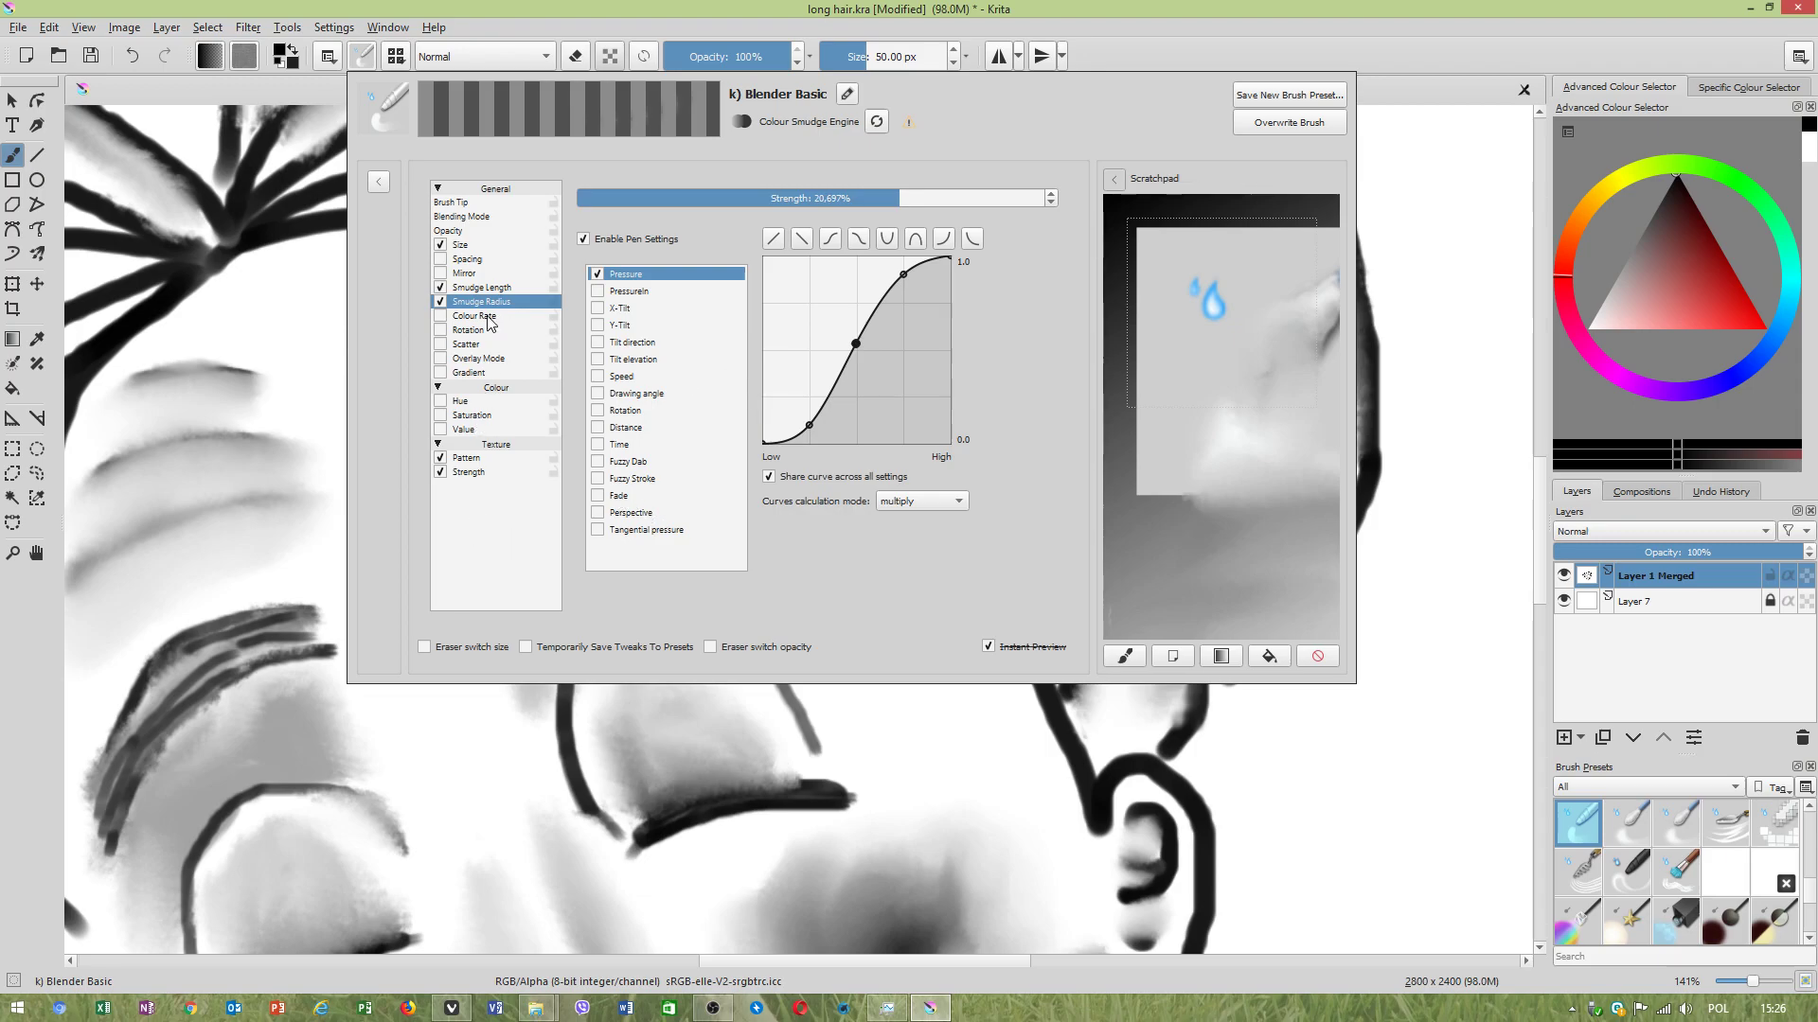
left_click(461, 288)
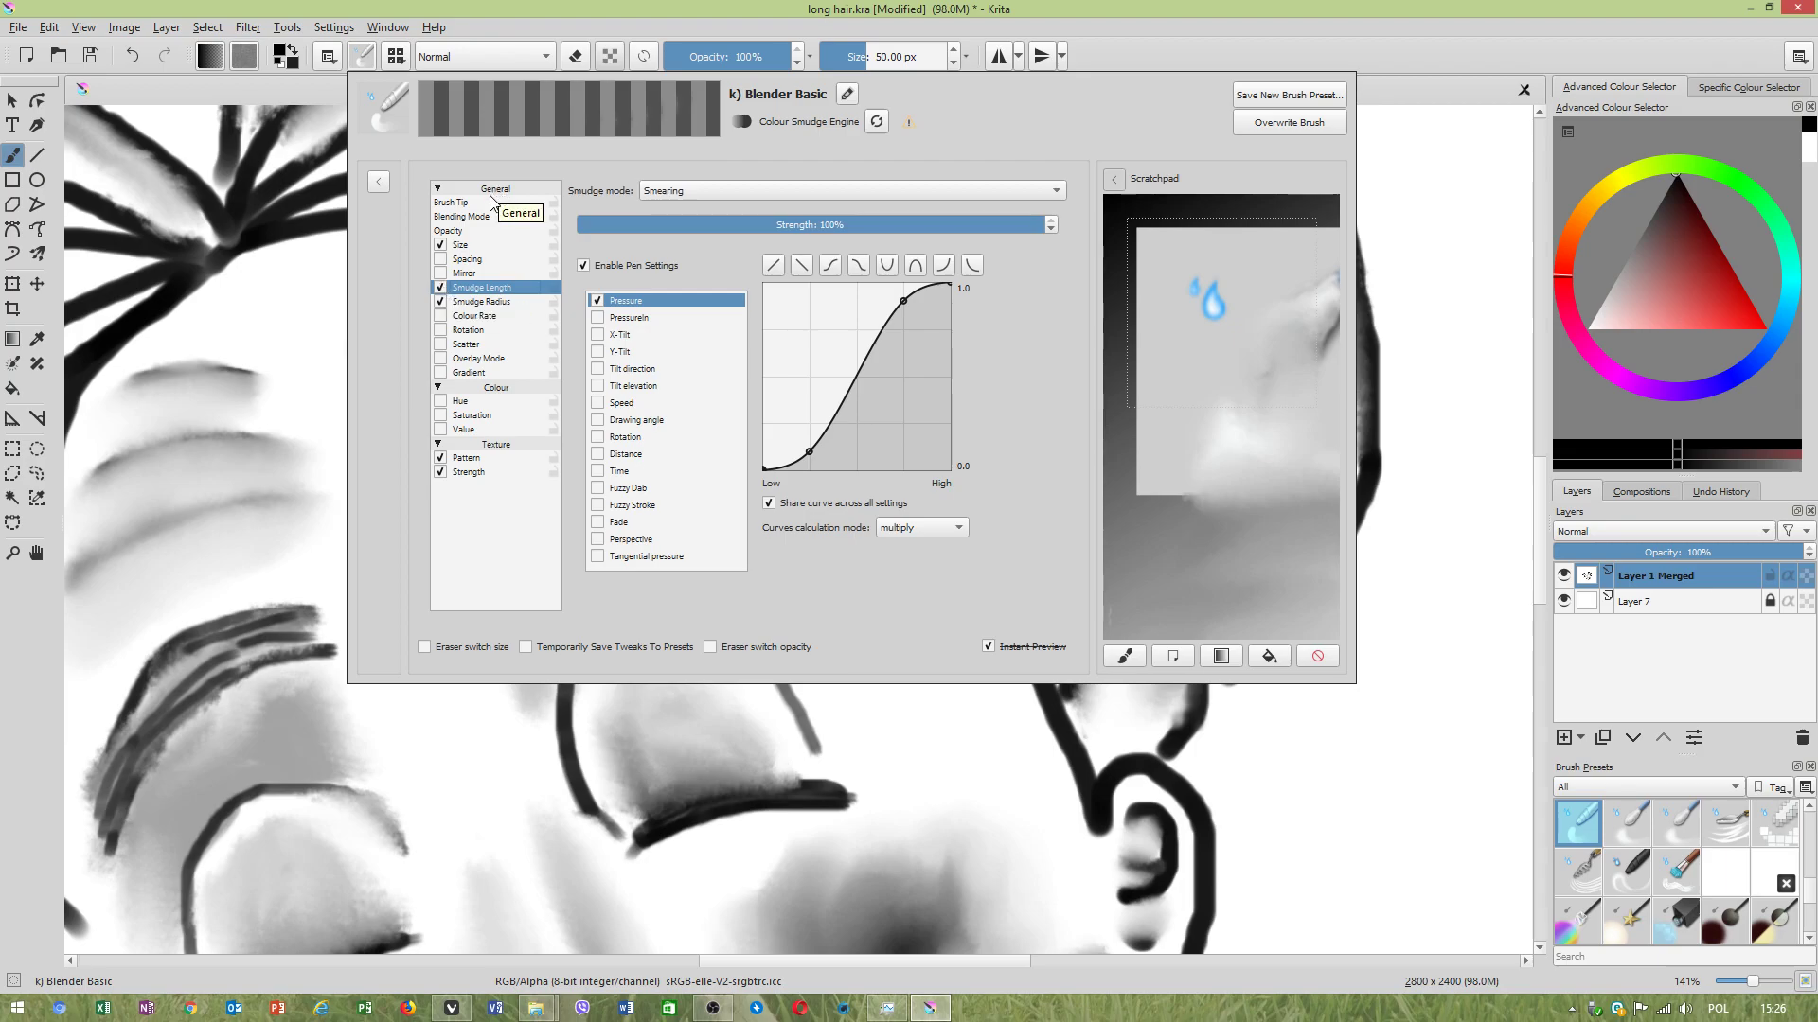
left_click(483, 217)
left_click(473, 204)
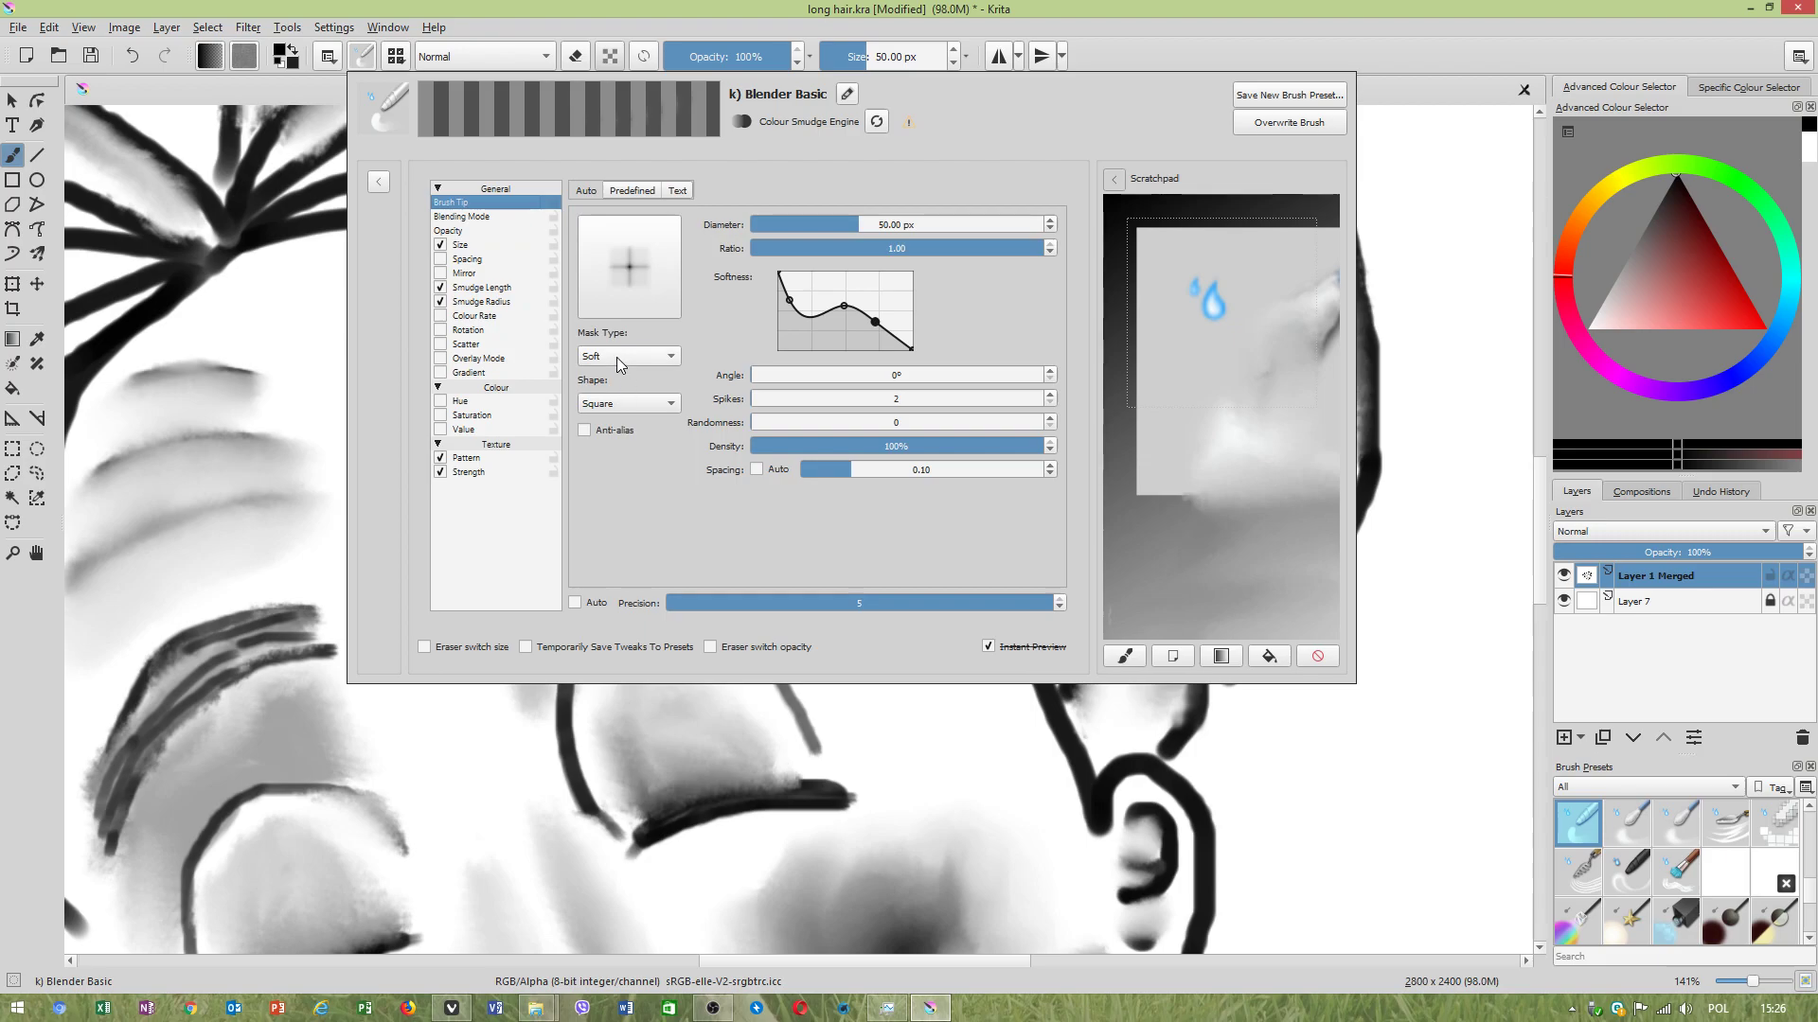
left_click(483, 288)
left_click(439, 288)
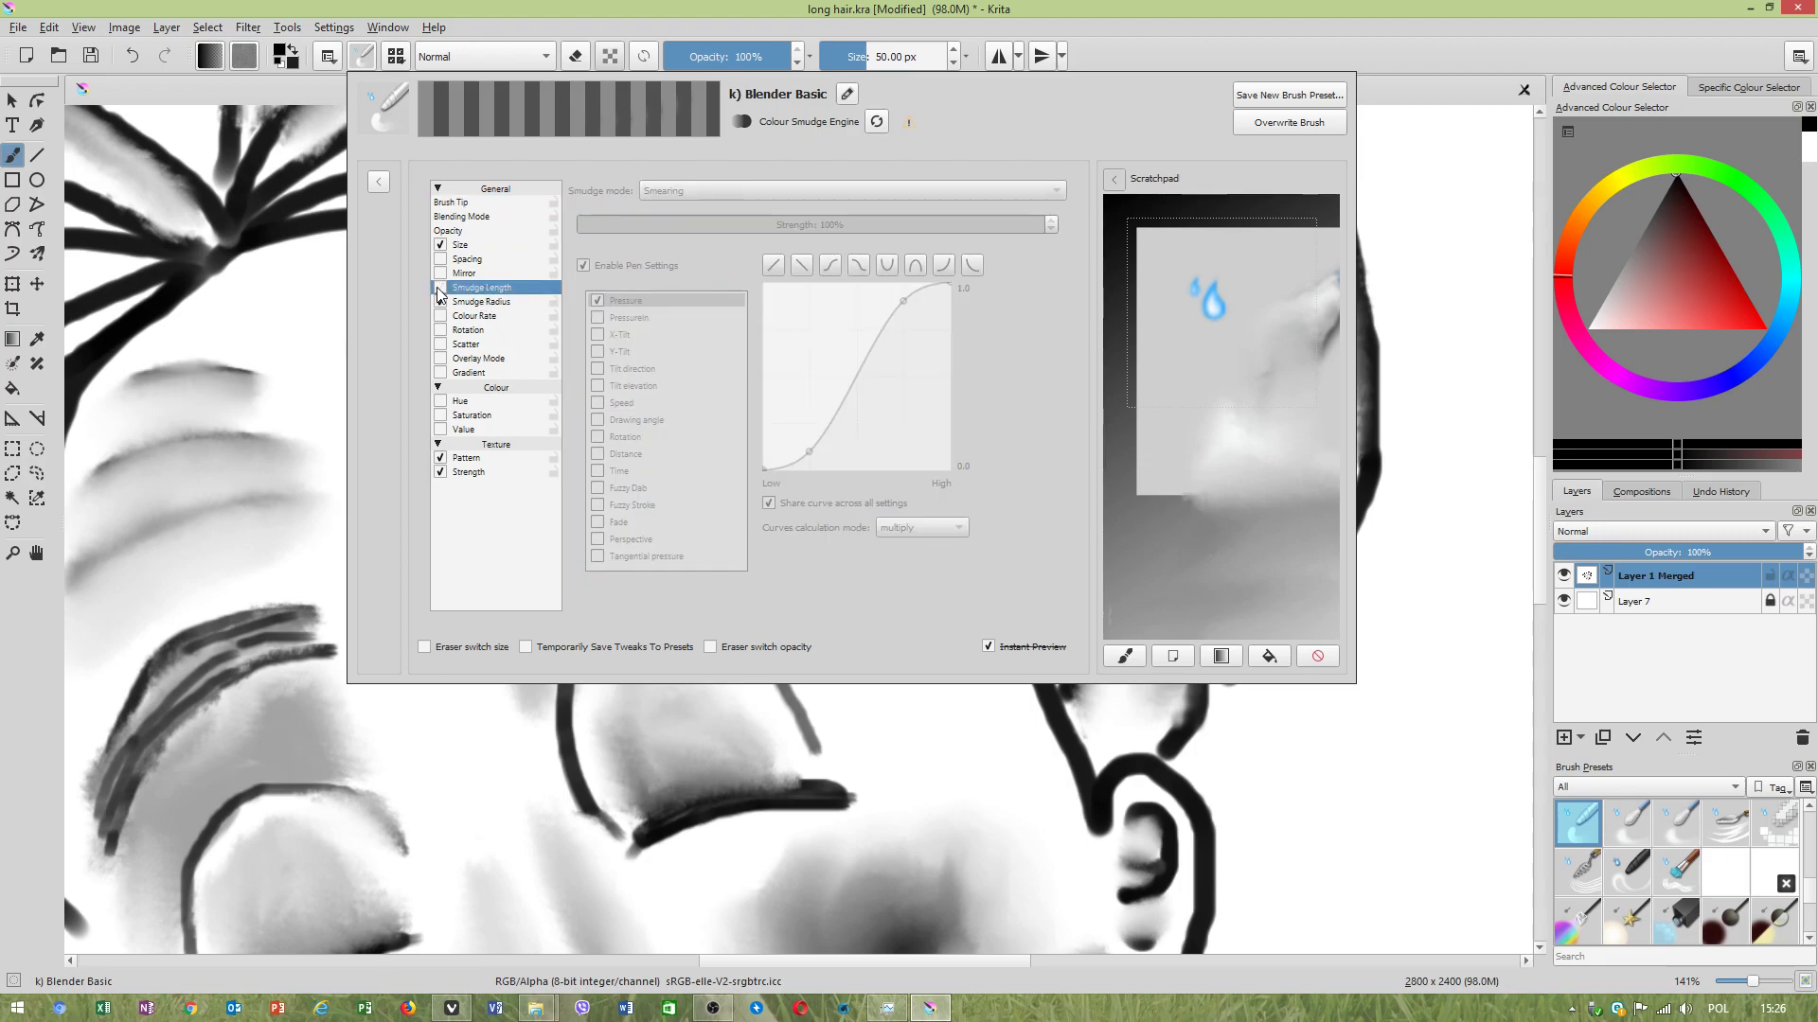
left_click(1512, 421)
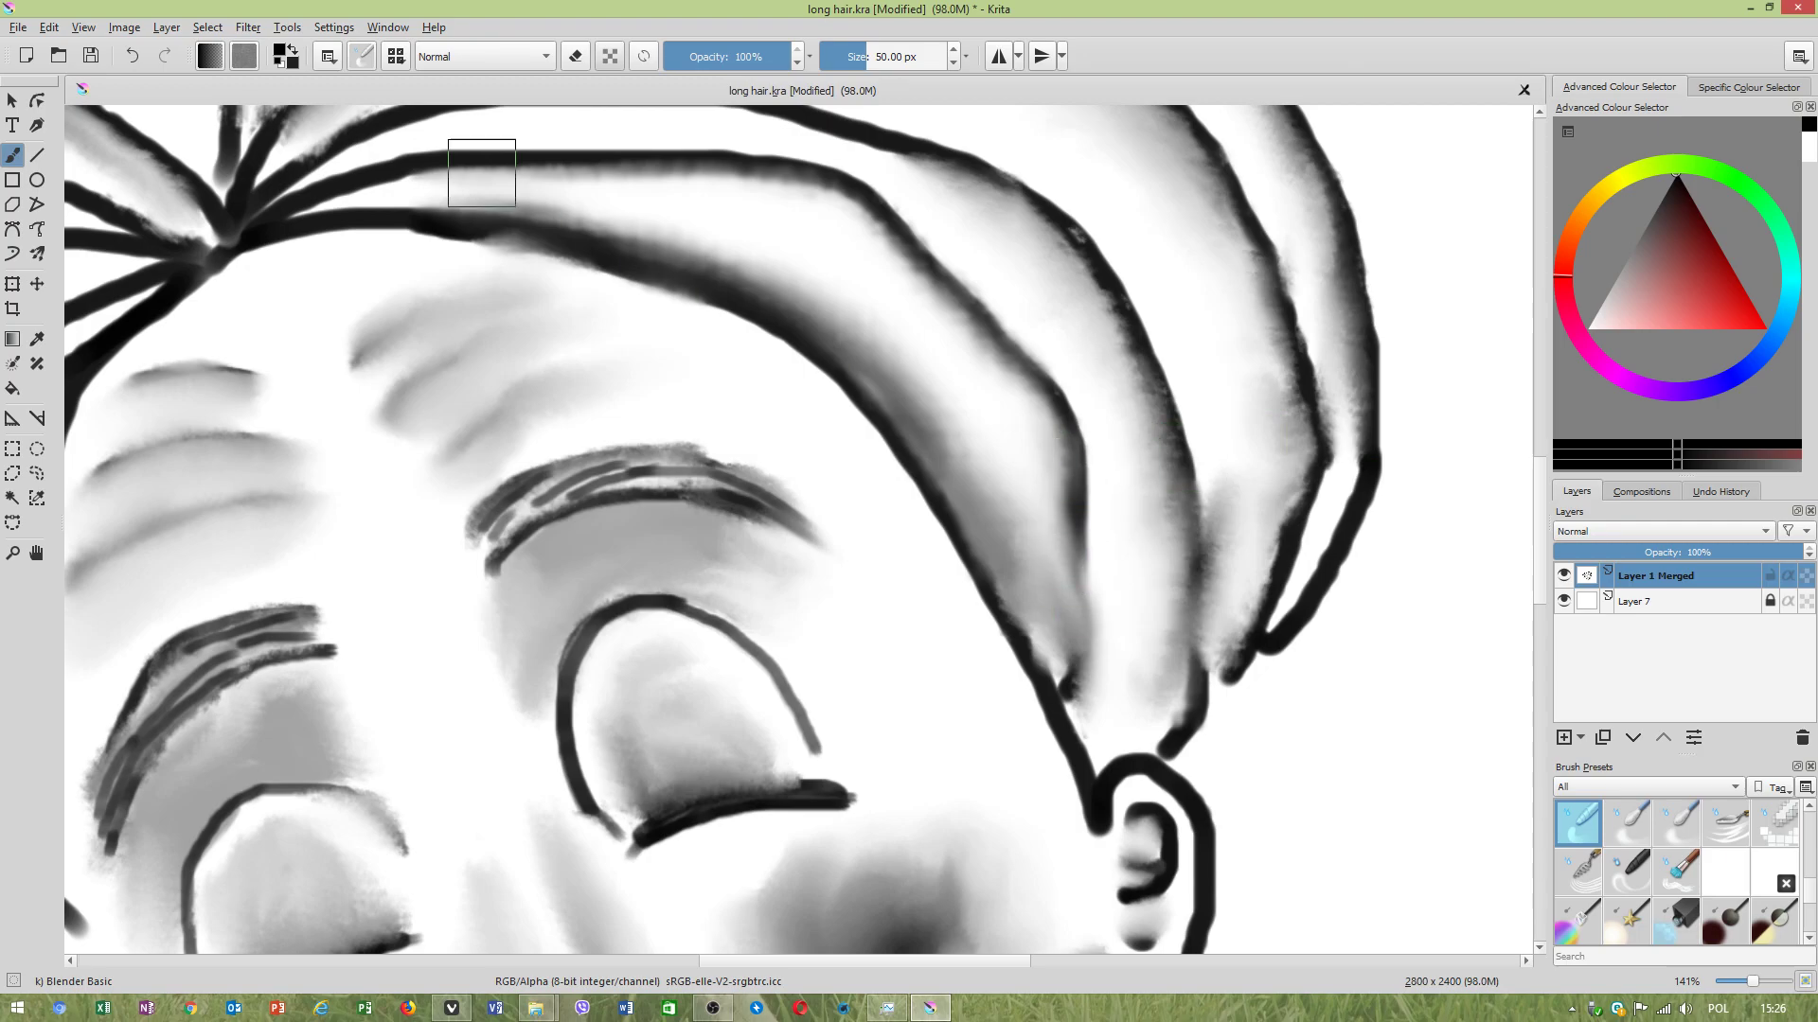
left_click(359, 59)
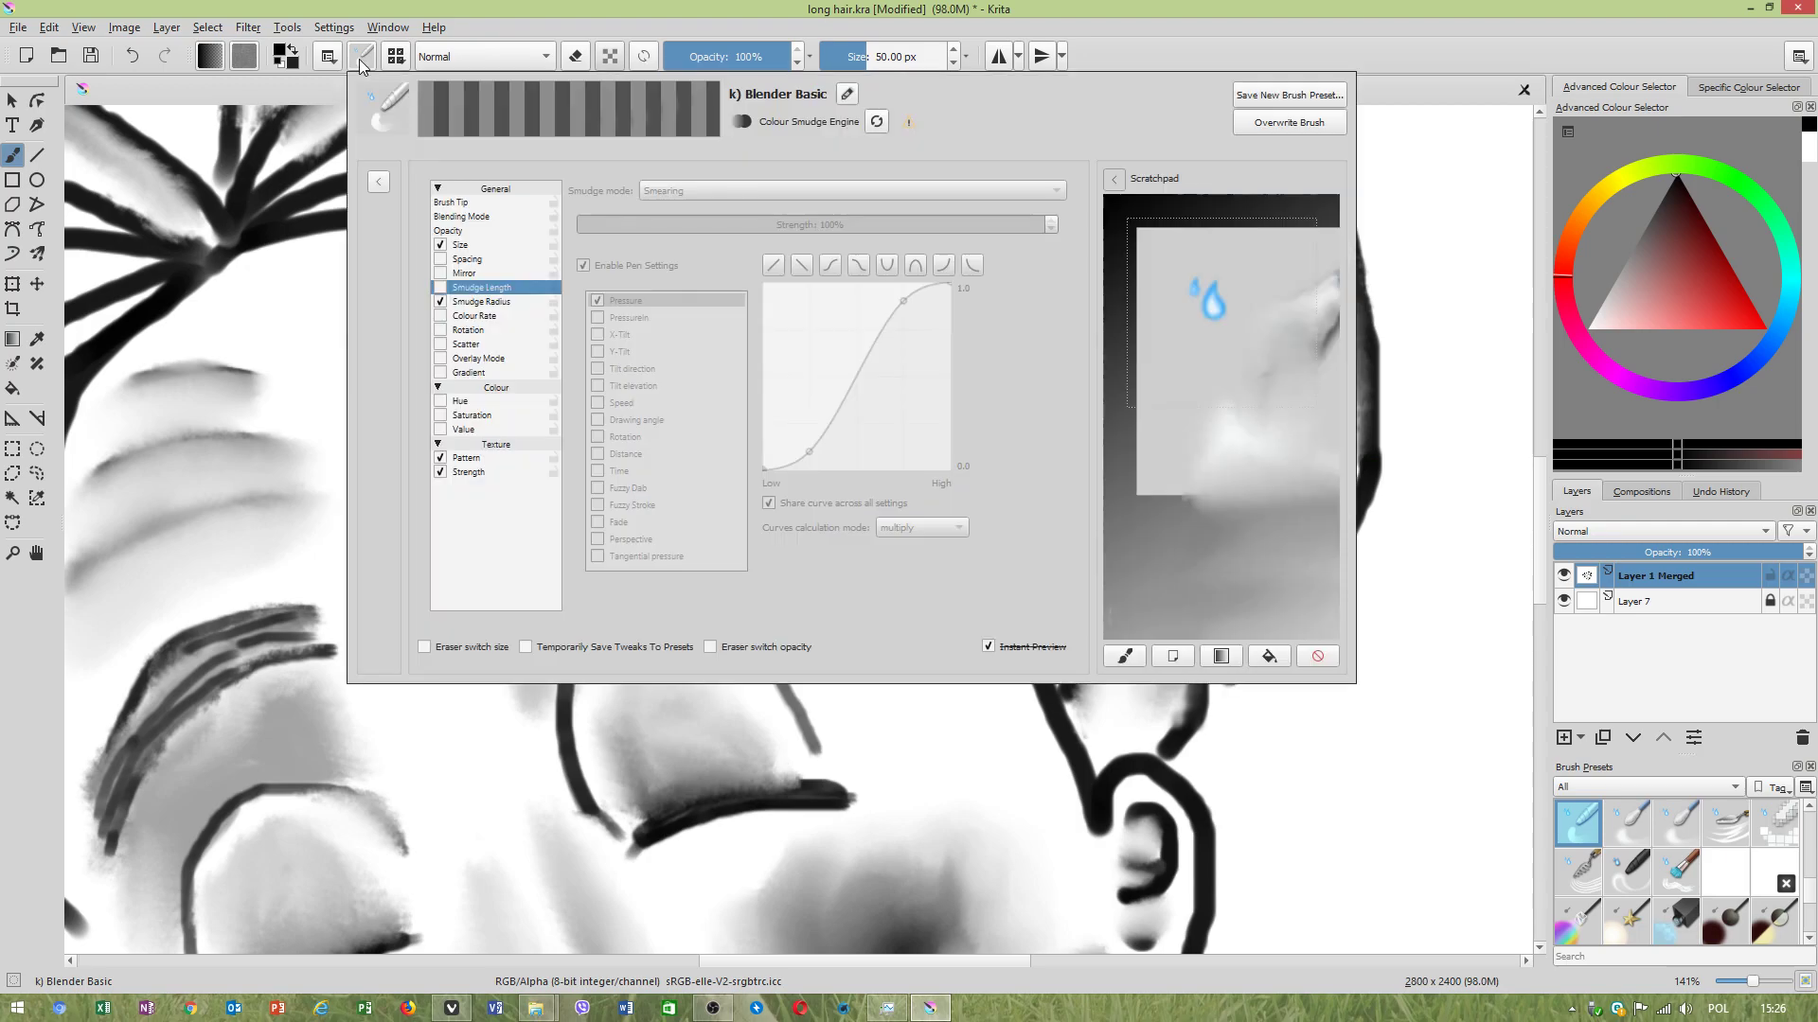
left_click(439, 288)
Try the brush with Smudge Radius disabled, re-enabling the option after the trial.
left_click(441, 302)
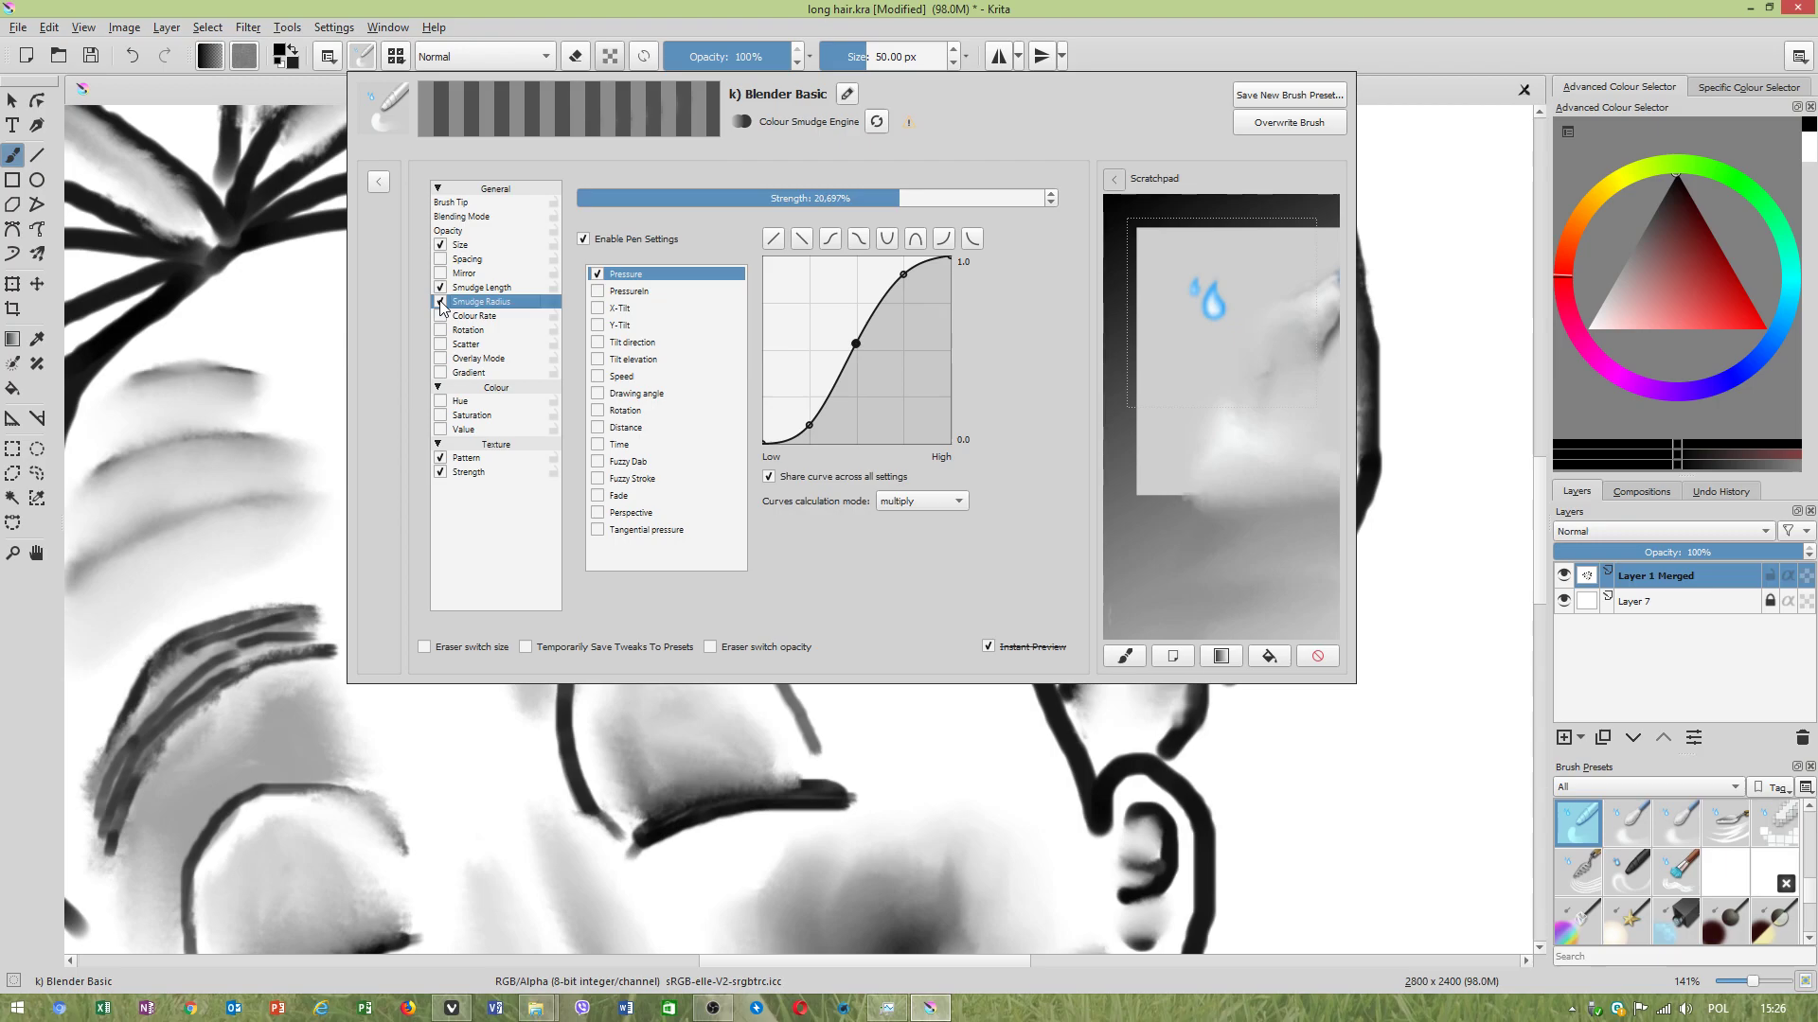
left_click(440, 303)
left_click(1496, 558)
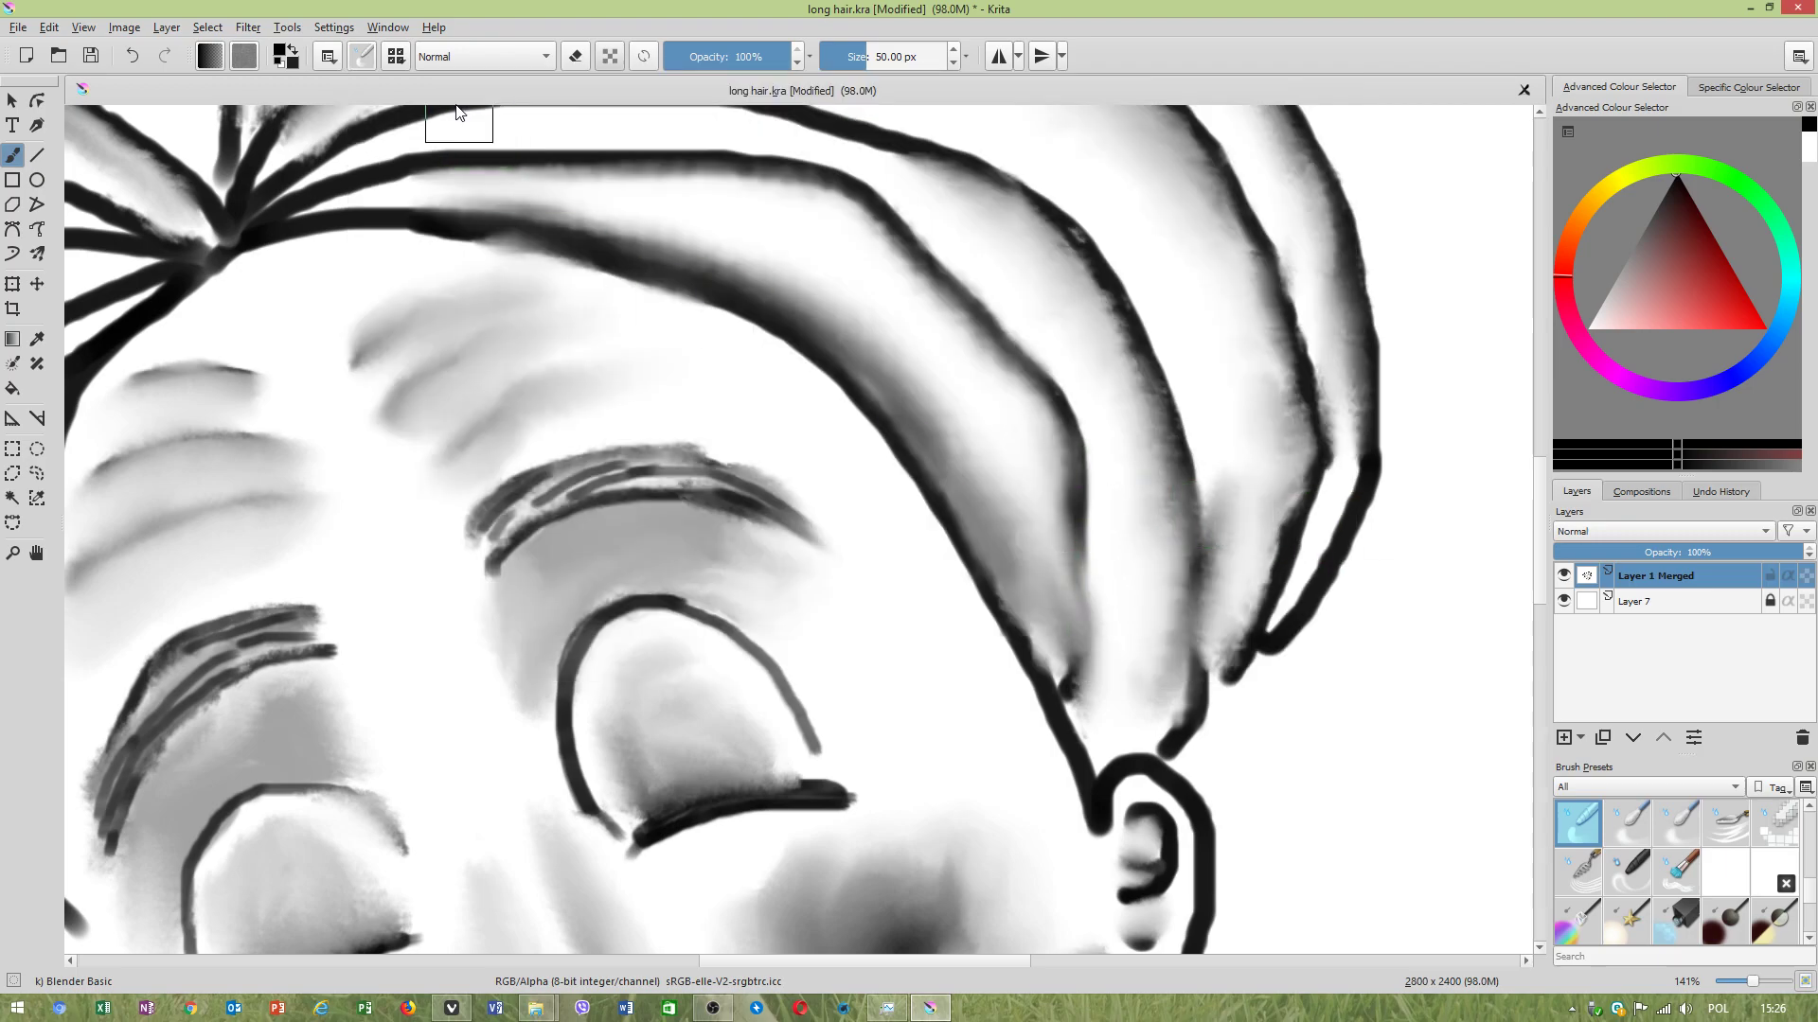
left_click(361, 57)
left_click(440, 302)
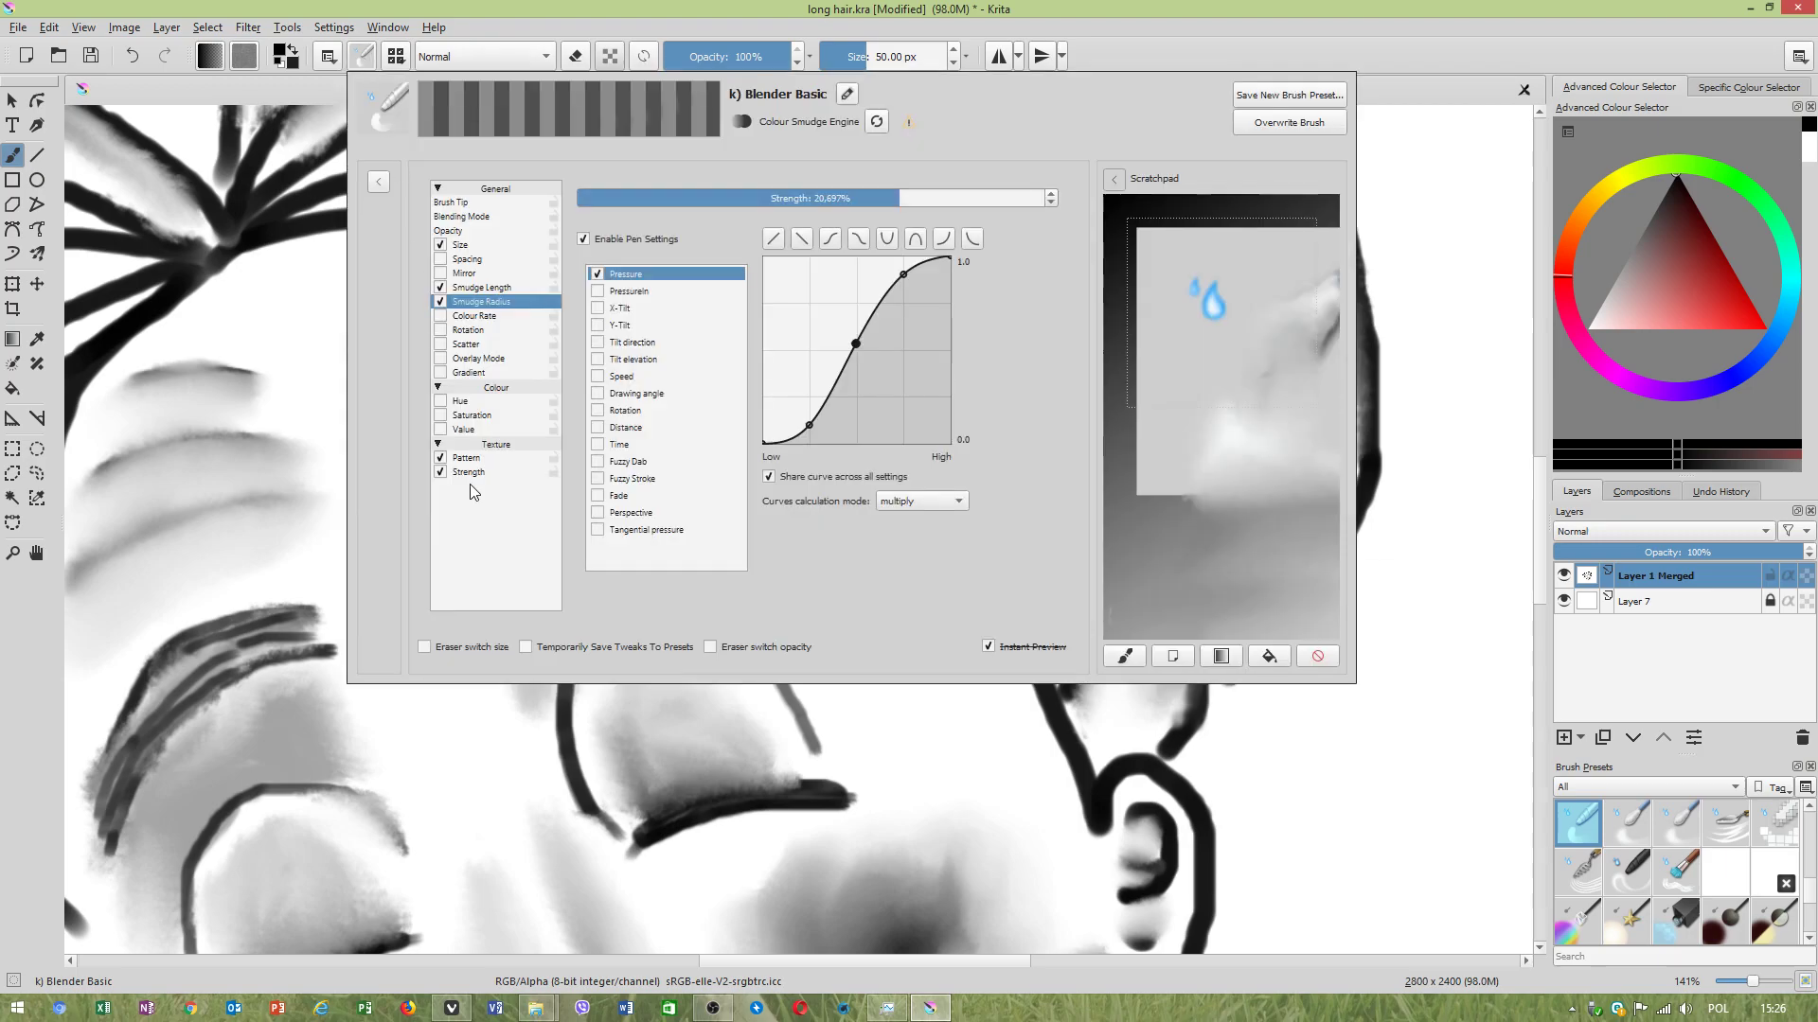
Disable the brush's texture pattern and give the texture Strength an S-shaped pressure curve.
left_click(478, 458)
left_click(440, 458)
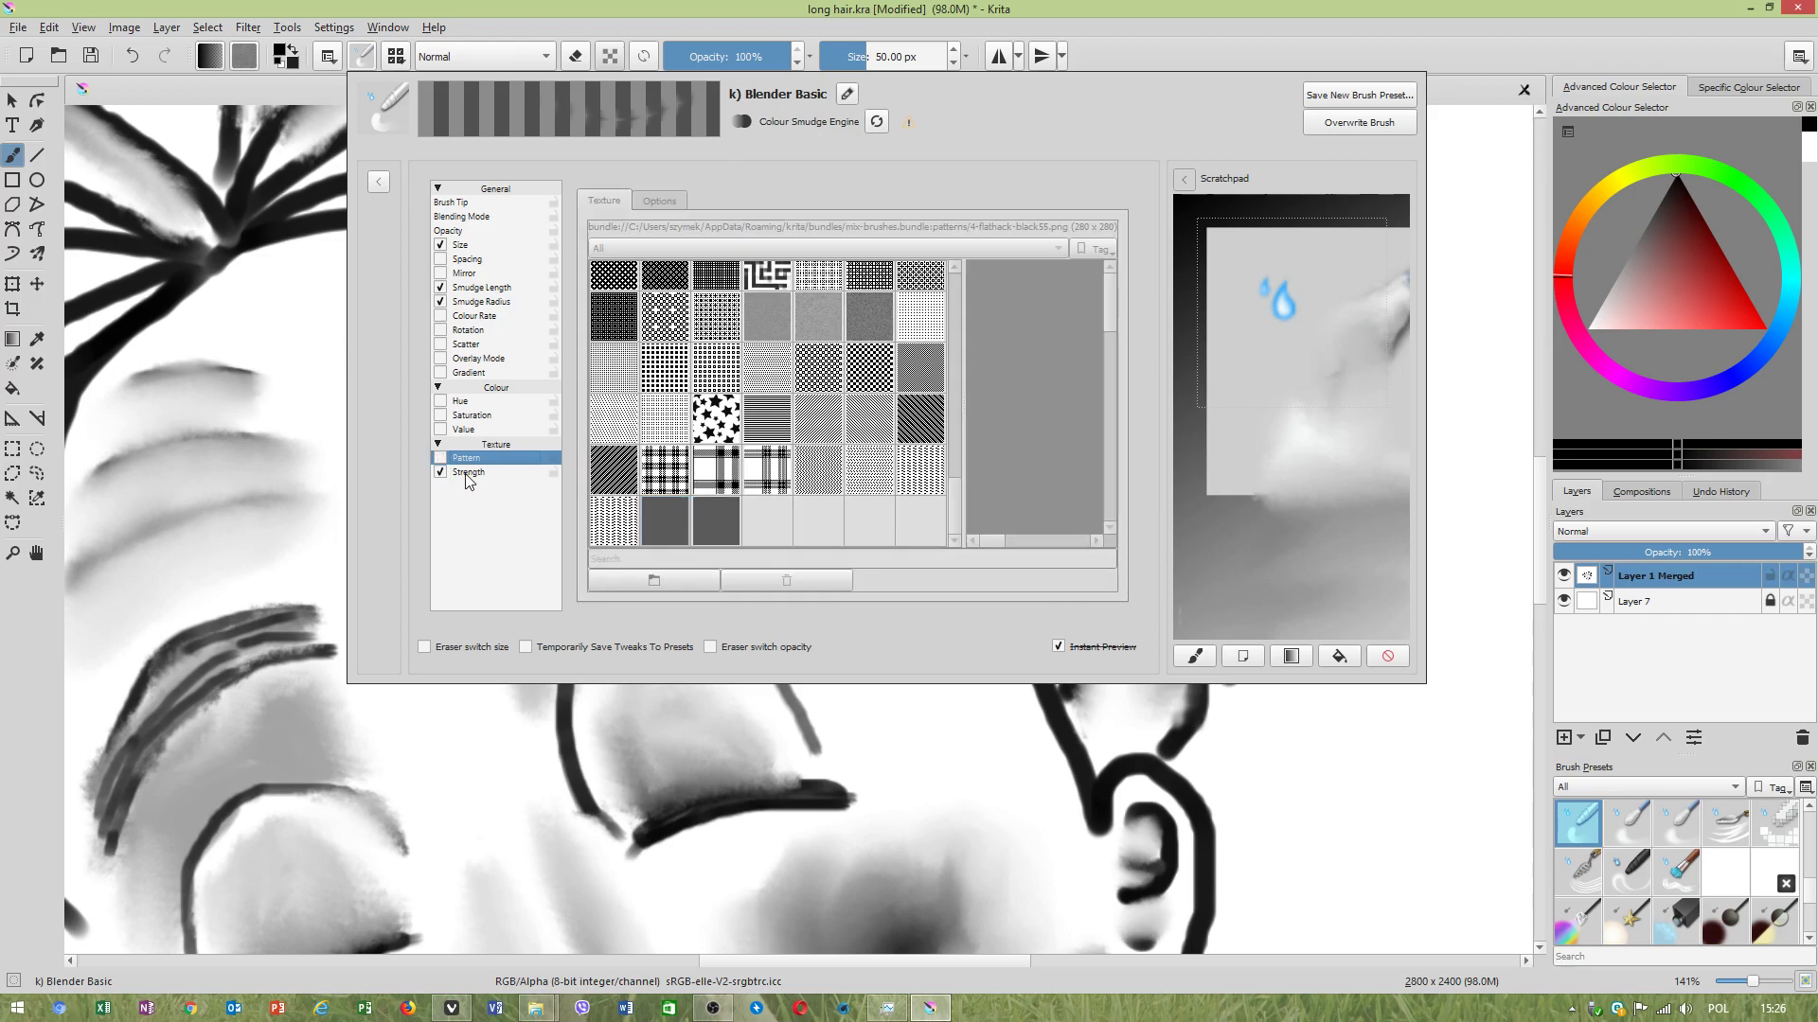
left_click(473, 478)
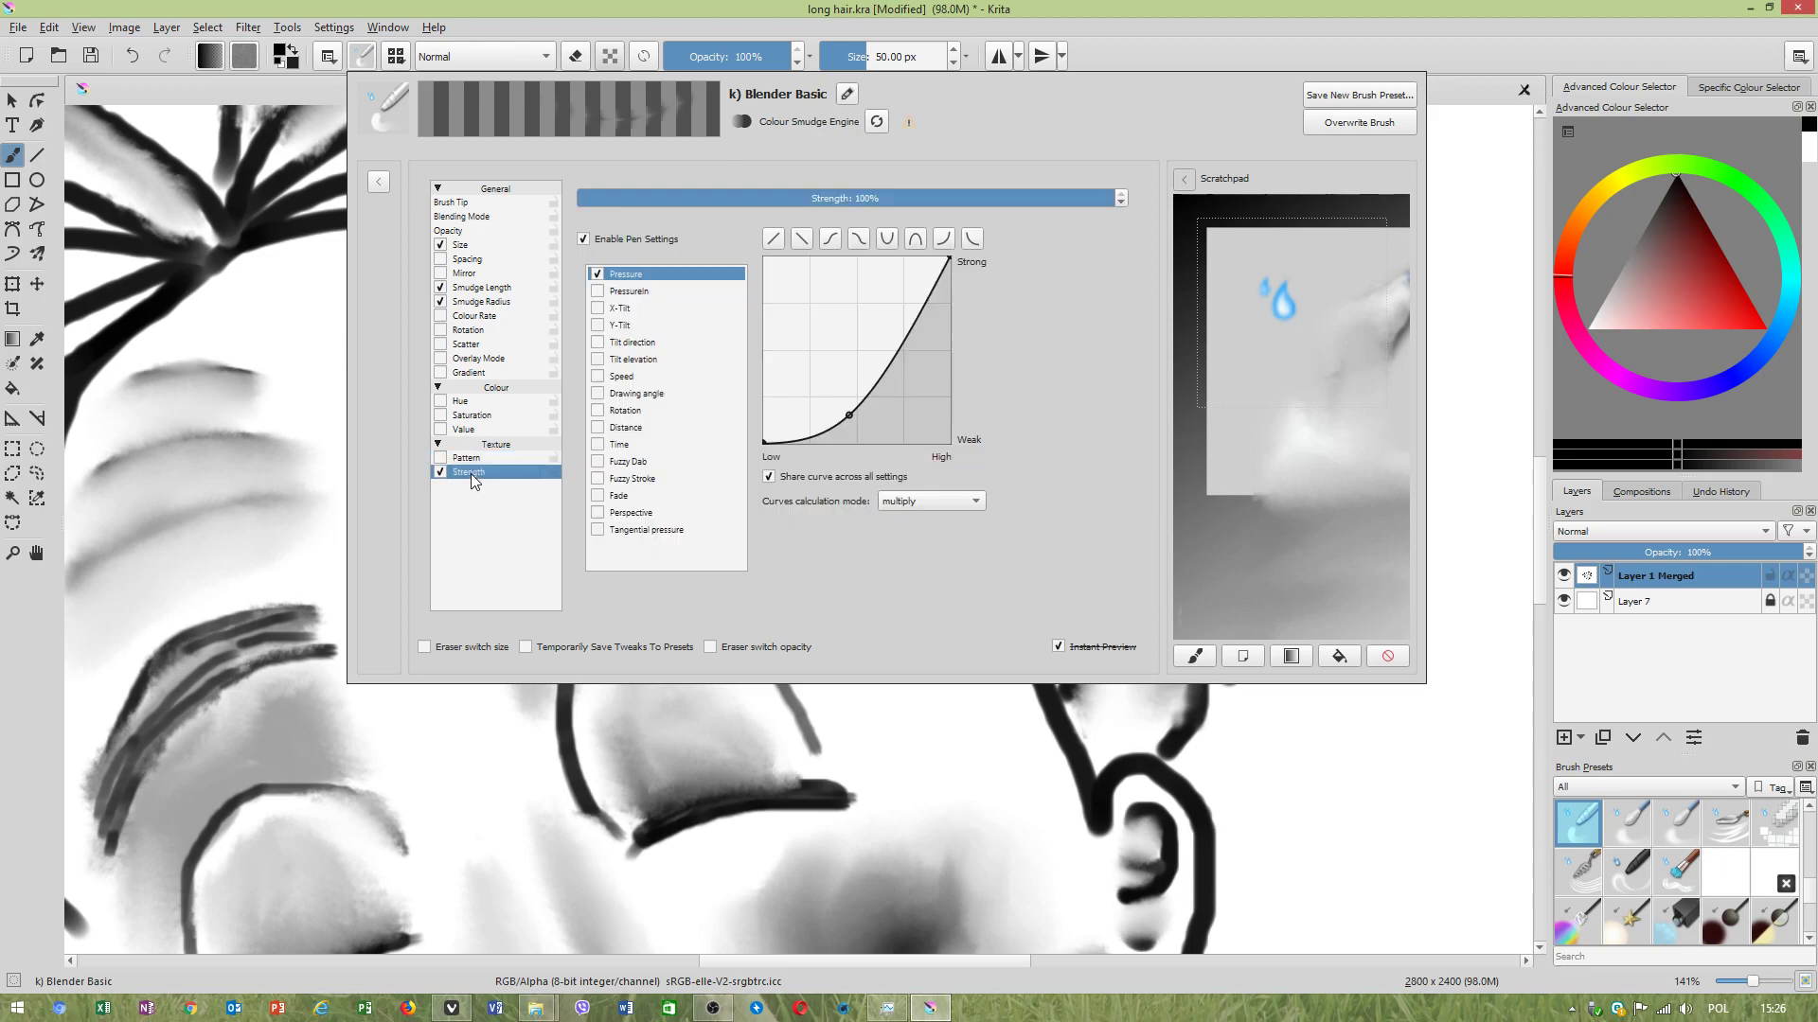
left_click(831, 241)
left_click(859, 333)
left_click(1499, 351)
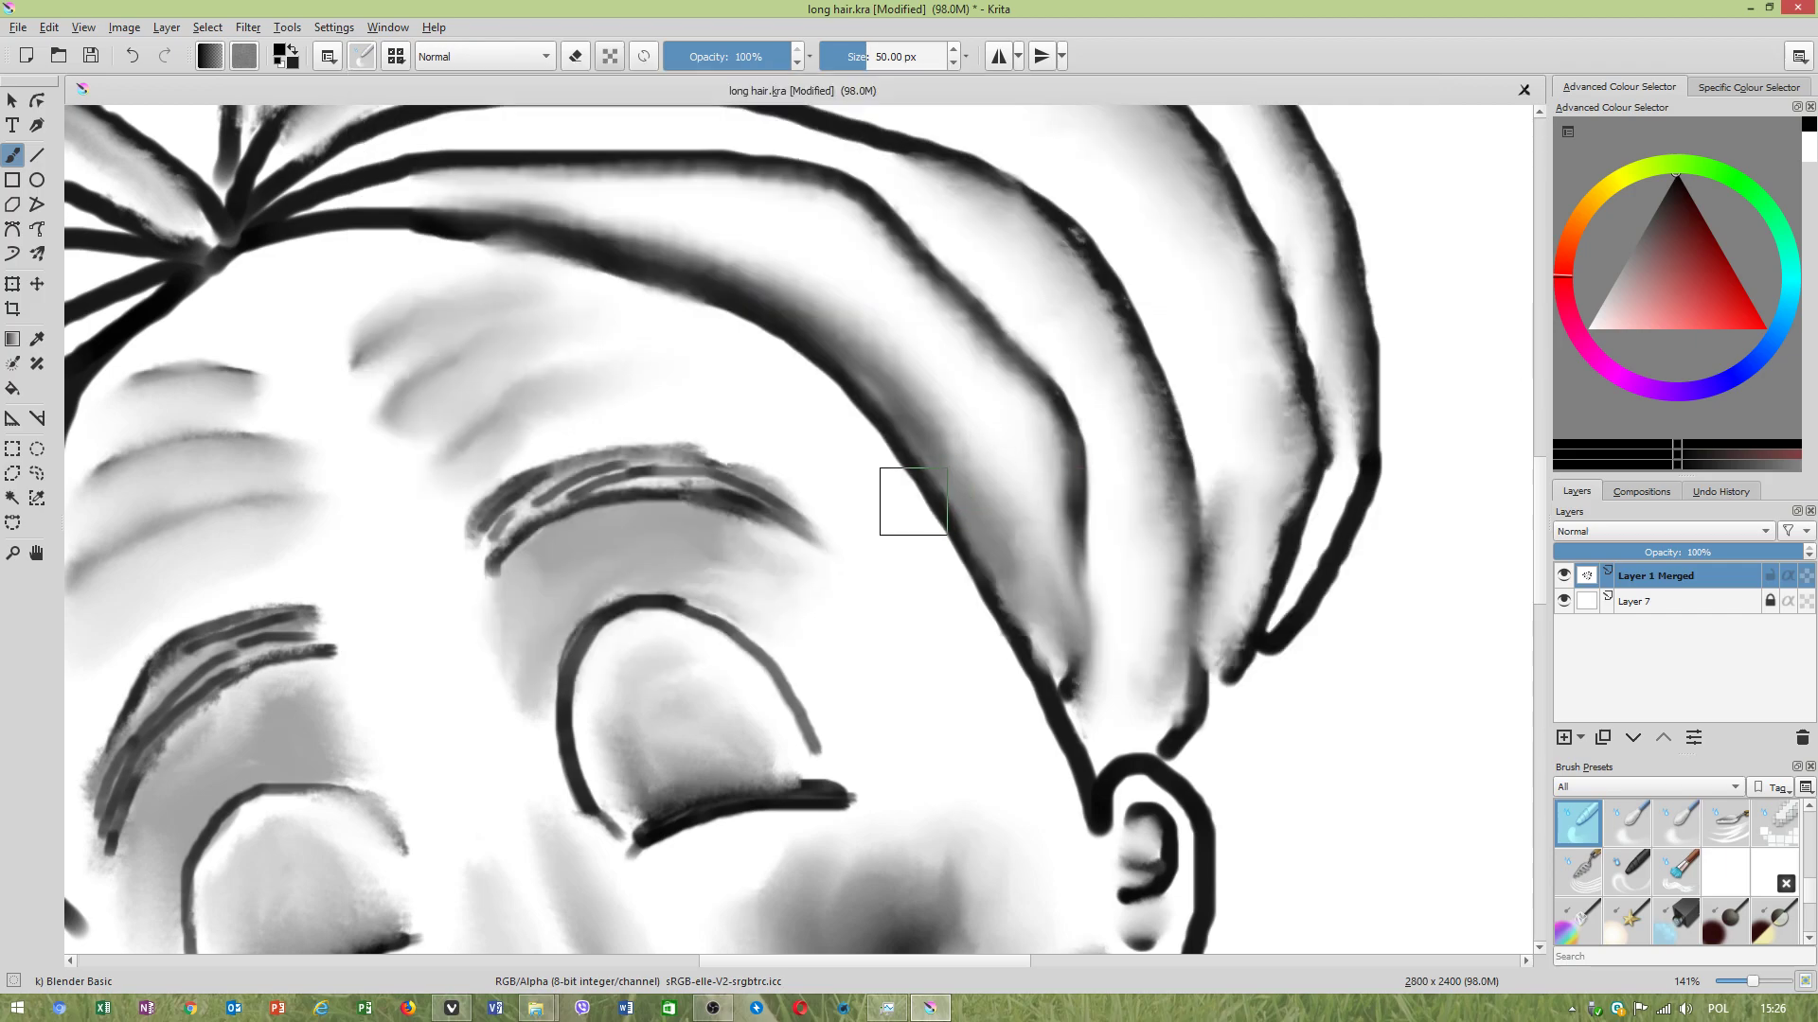
Smudge the outer end of the eyebrow on the ear side of the forehead down into a soft tapered tail.
left_click_drag(835, 521, 908, 621)
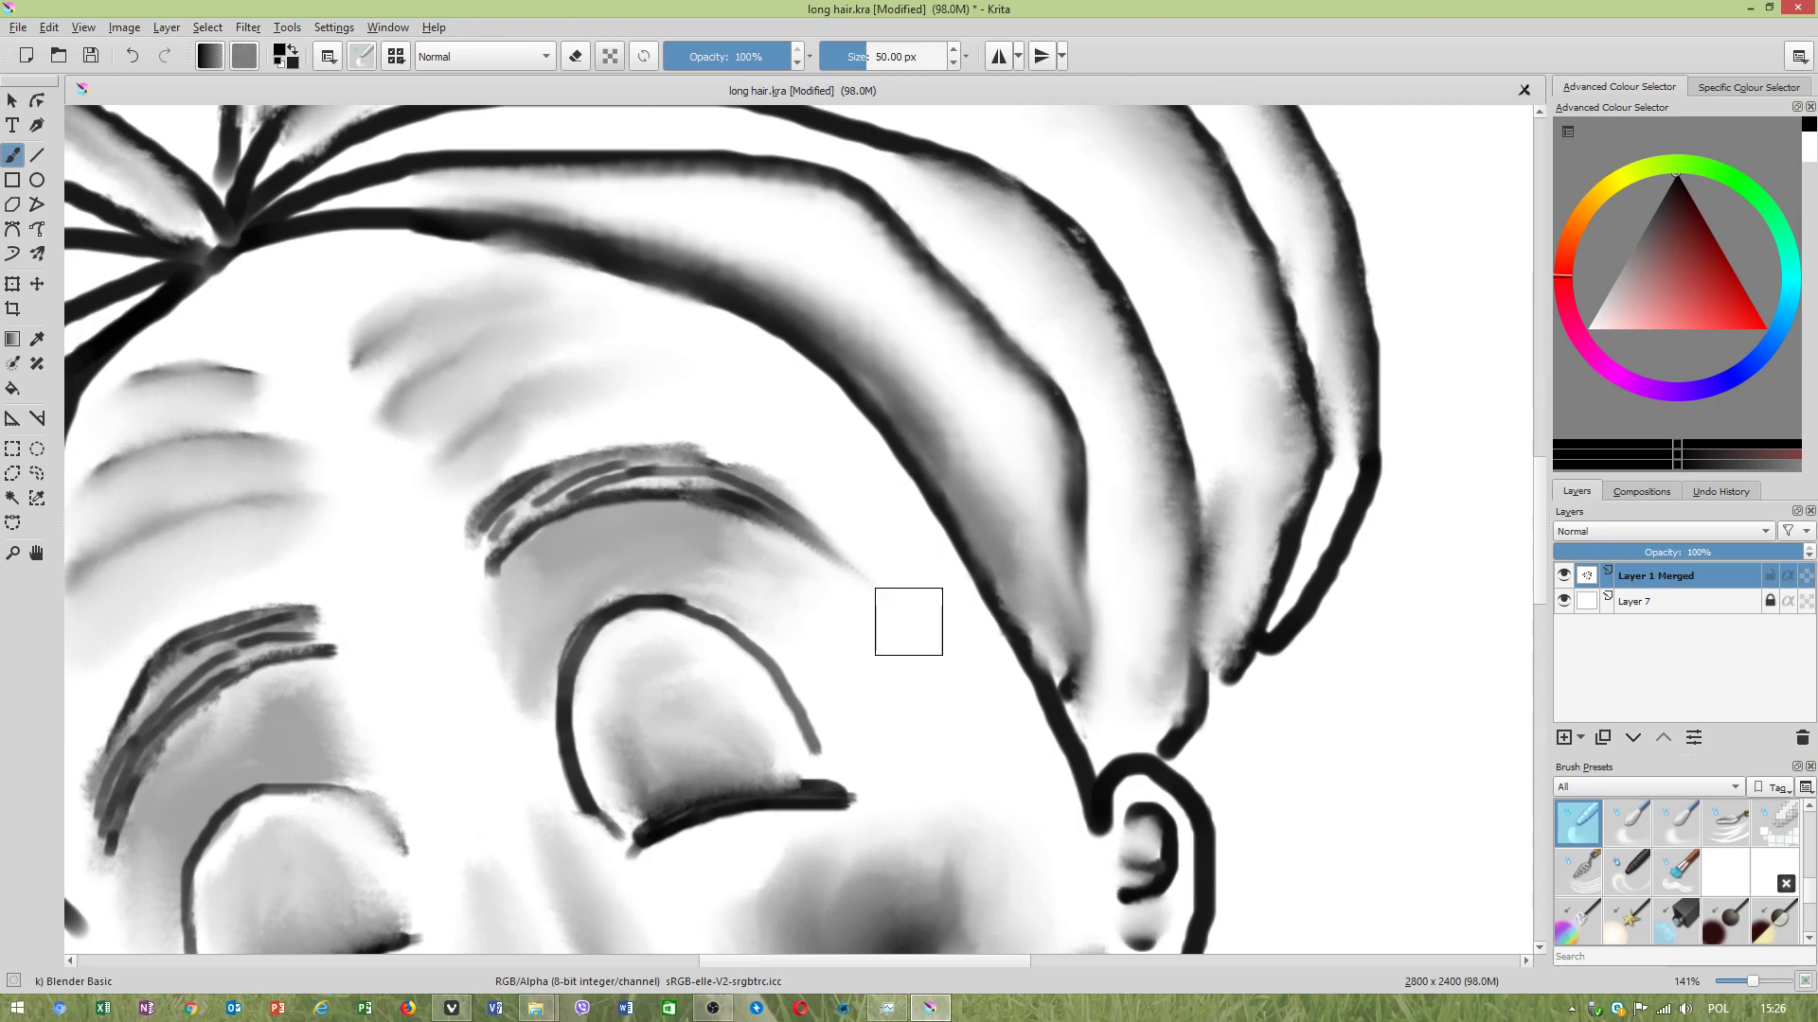
mouse_move(800, 491)
left_mouse_down()
mouse_move(886, 550)
mouse_move(786, 494)
mouse_move(898, 594)
left_mouse_up()
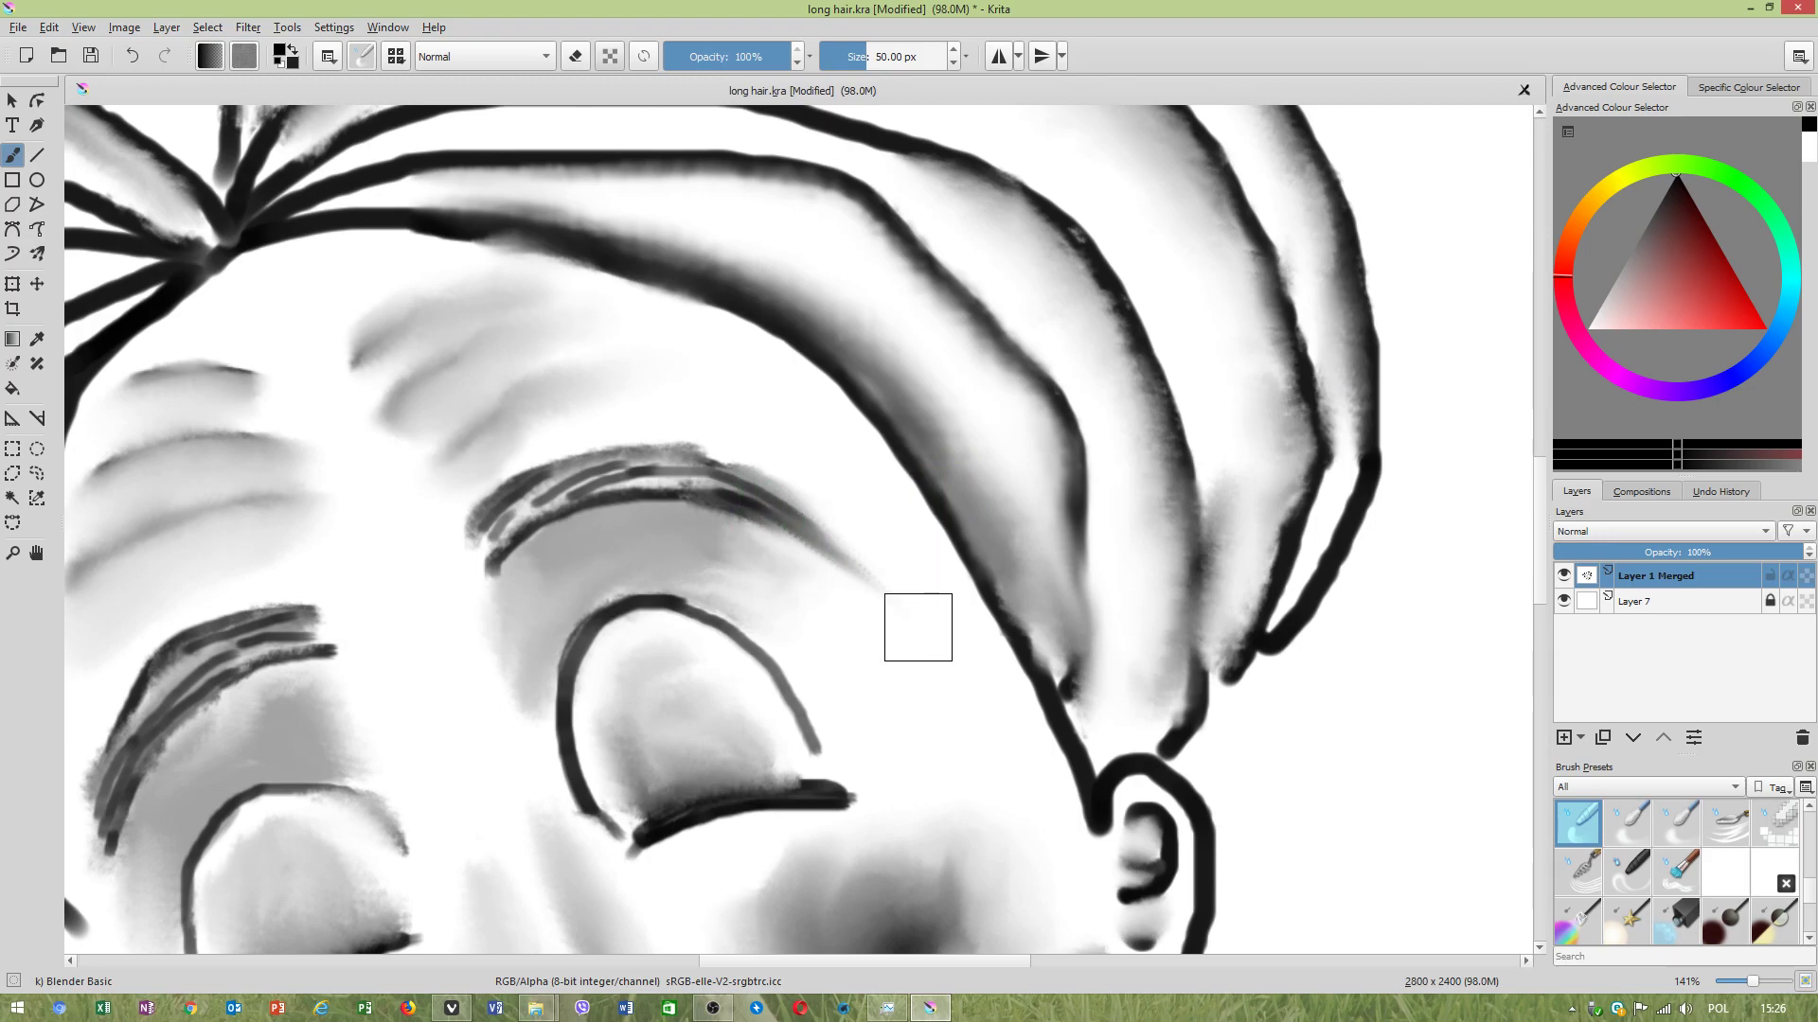
scroll(1083, 593, "down", 1)
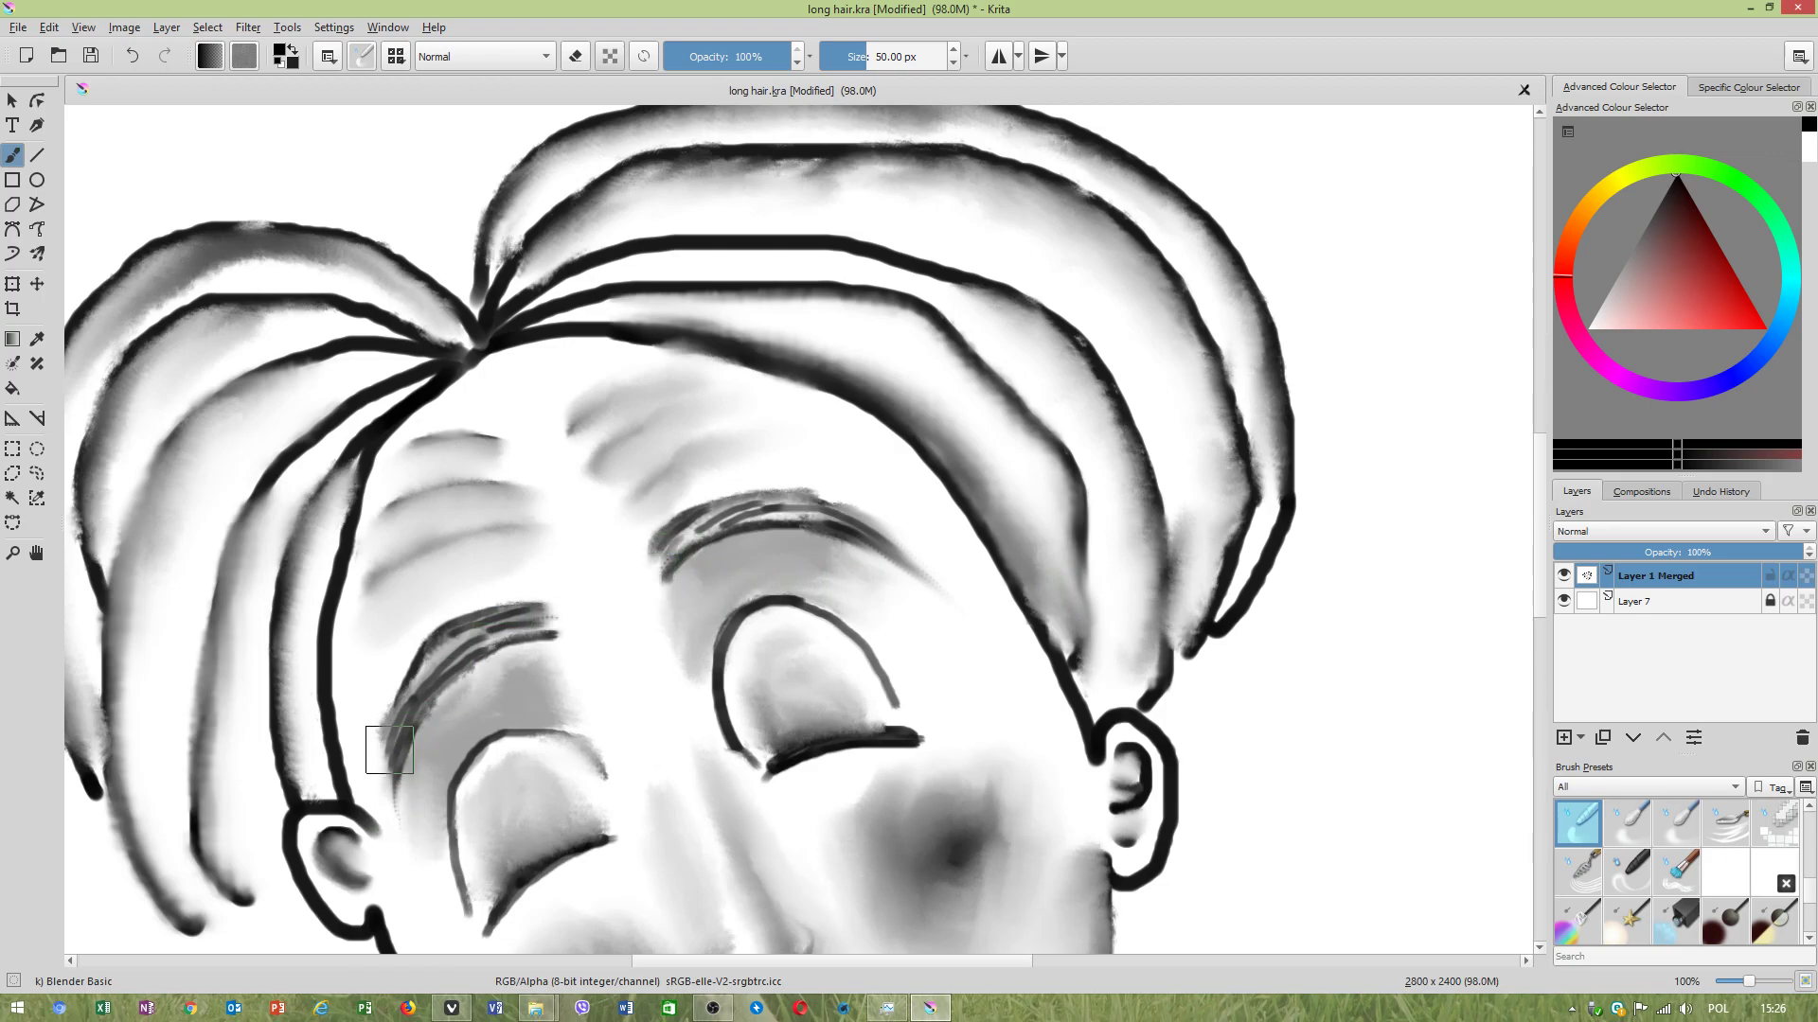
scroll(475, 826, "down", 2)
scroll(505, 794, "up", 2)
scroll(597, 673, "down", 2)
scroll(566, 662, "up", 2)
Smudge the outer corner of the thick lash line below the closed eye outward into a fading tip.
left_click_drag(727, 720, 719, 612)
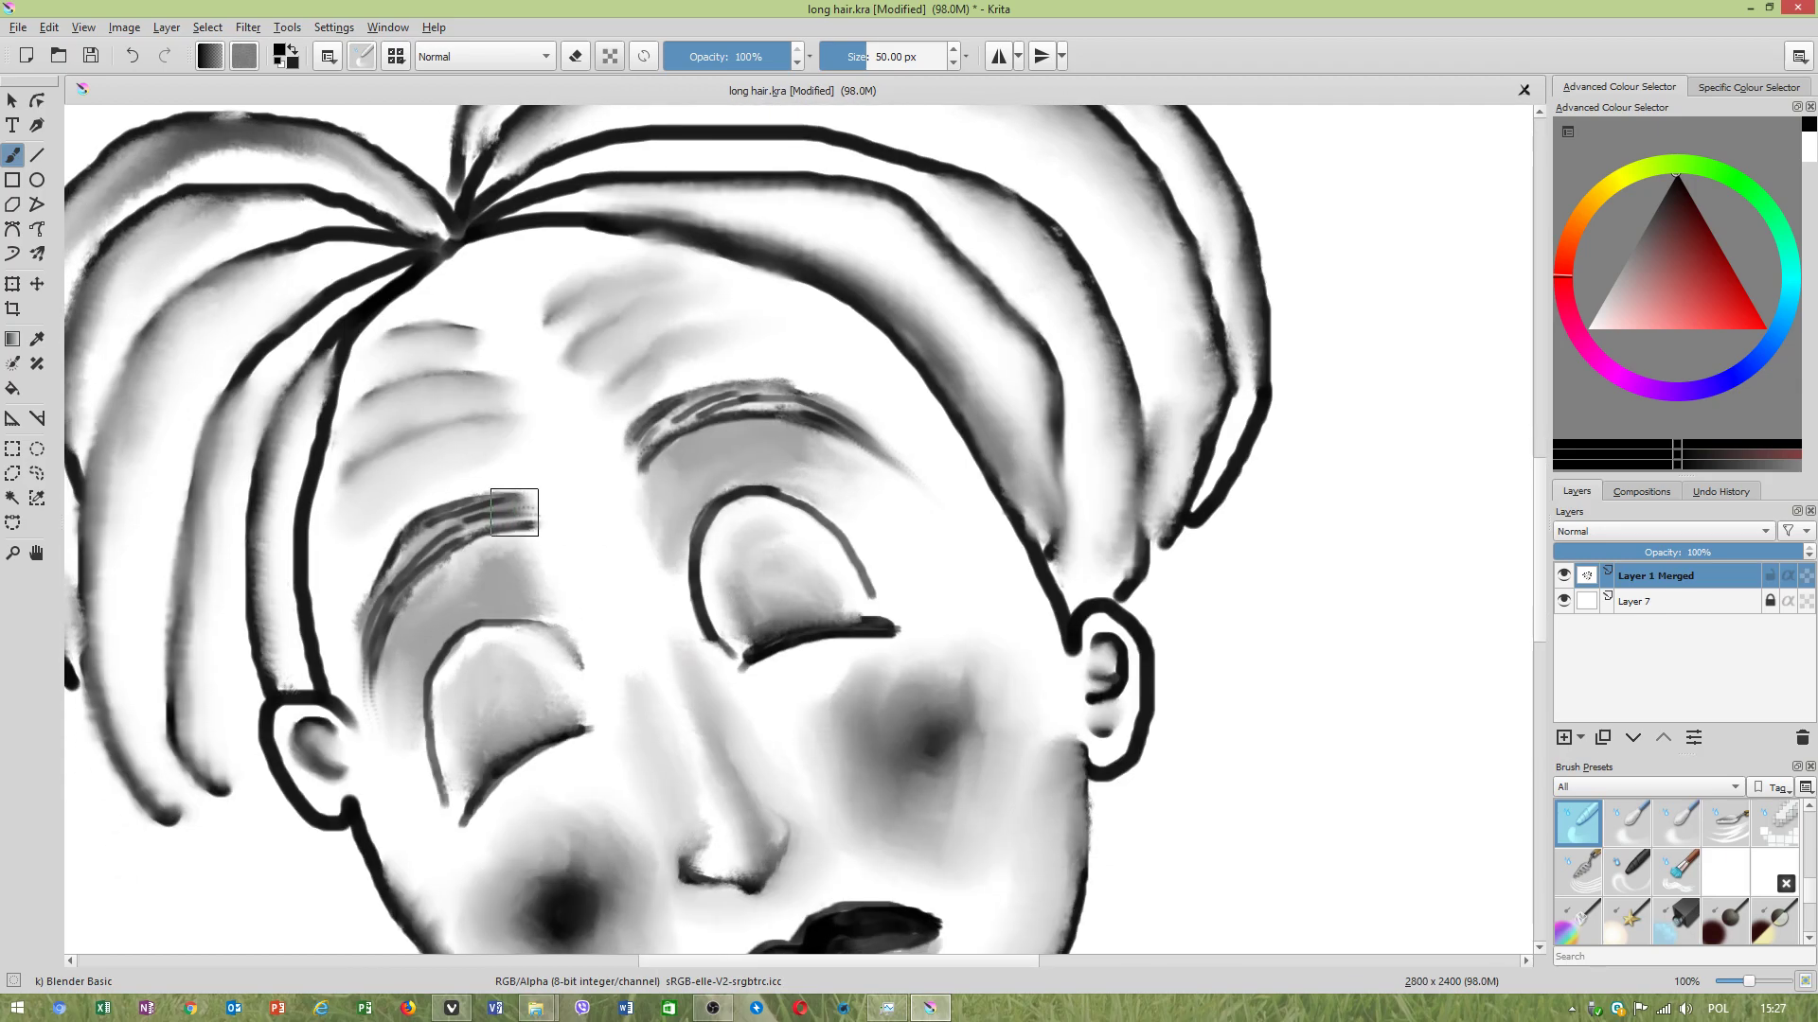
scroll(694, 666, "down", 2)
scroll(698, 669, "up", 2)
left_click_drag(891, 633, 936, 642)
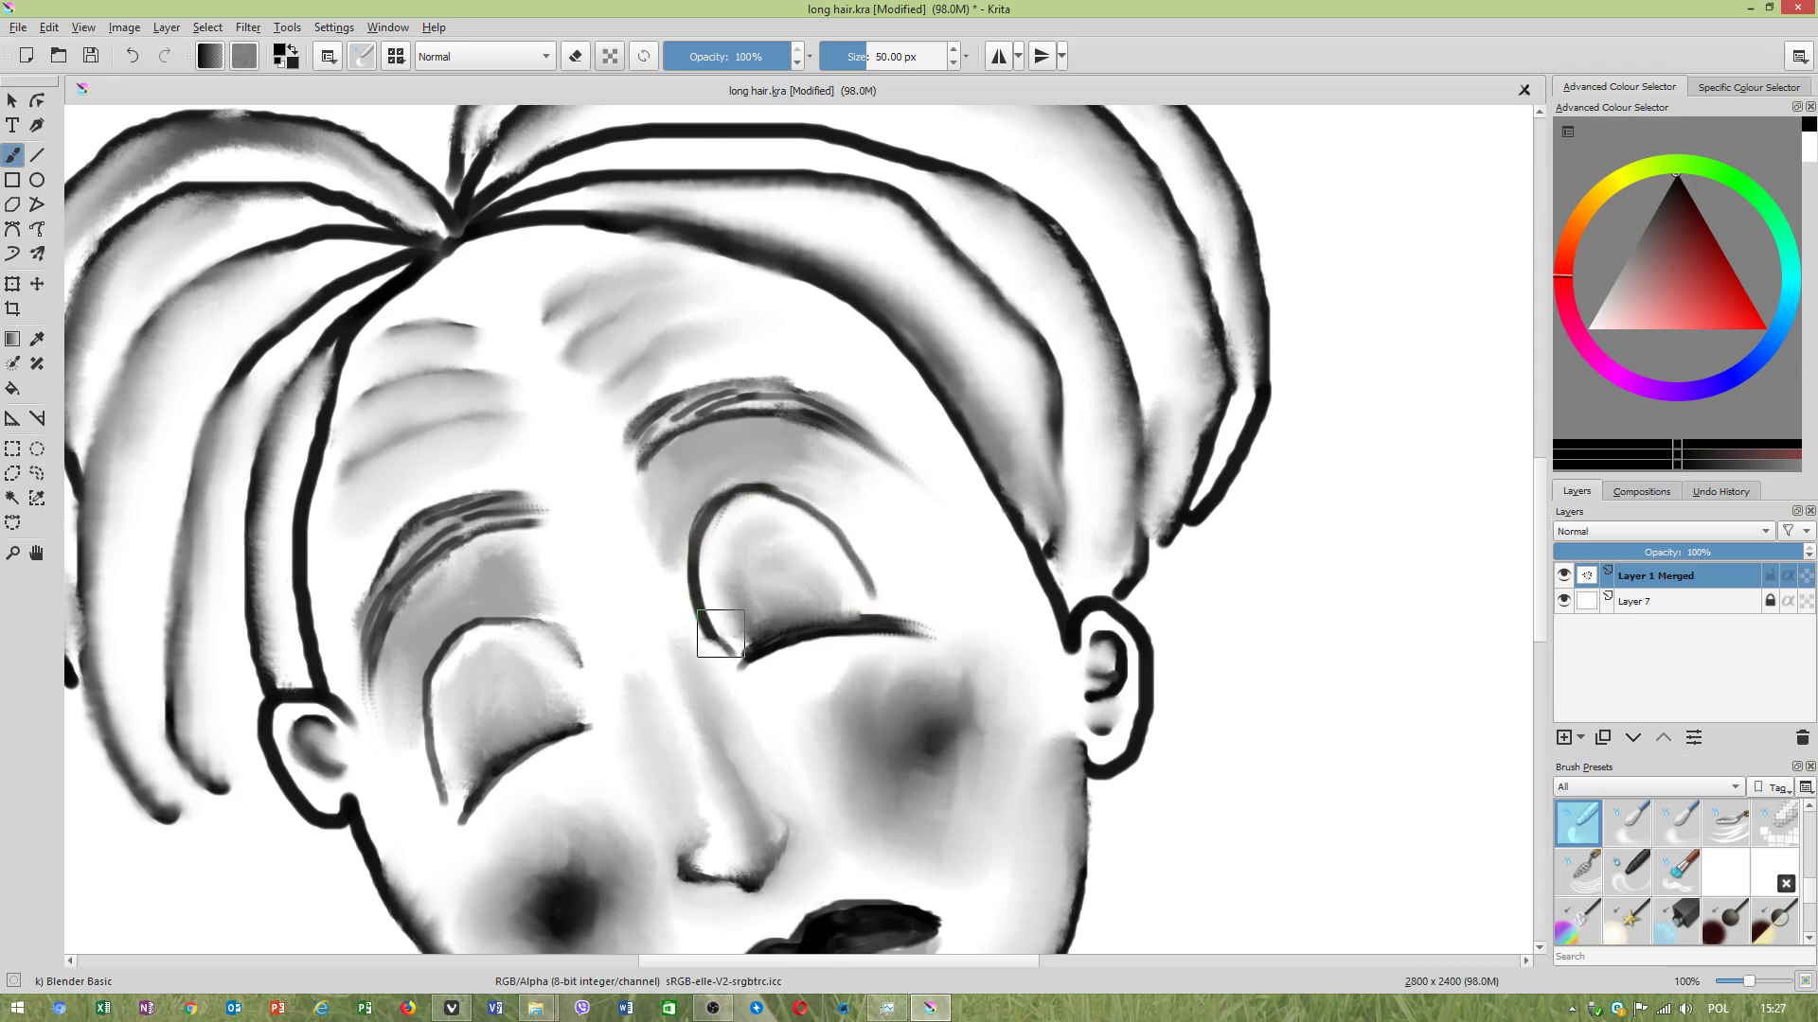
Give the brush's texture Strength an inverted S-shaped pressure curve and smudge the lash line and eyebrow tip with it.
left_click(363, 57)
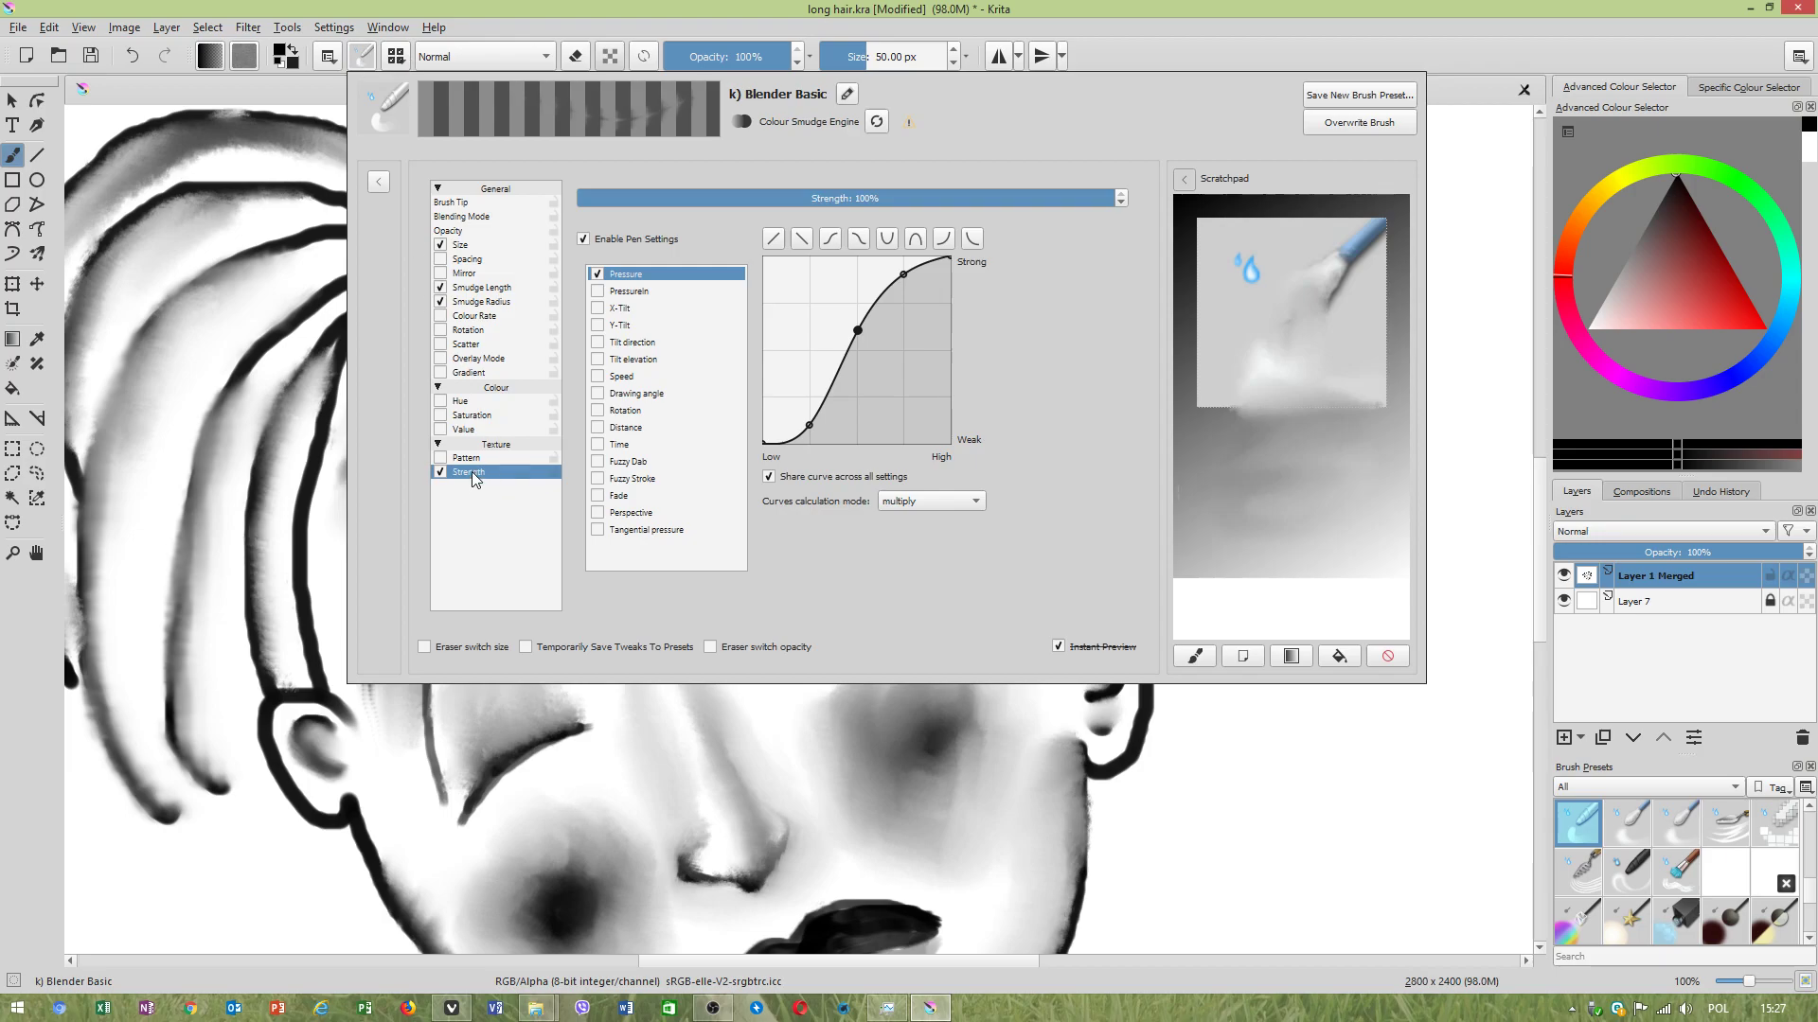
left_click(834, 384)
left_click(858, 238)
left_click(857, 336)
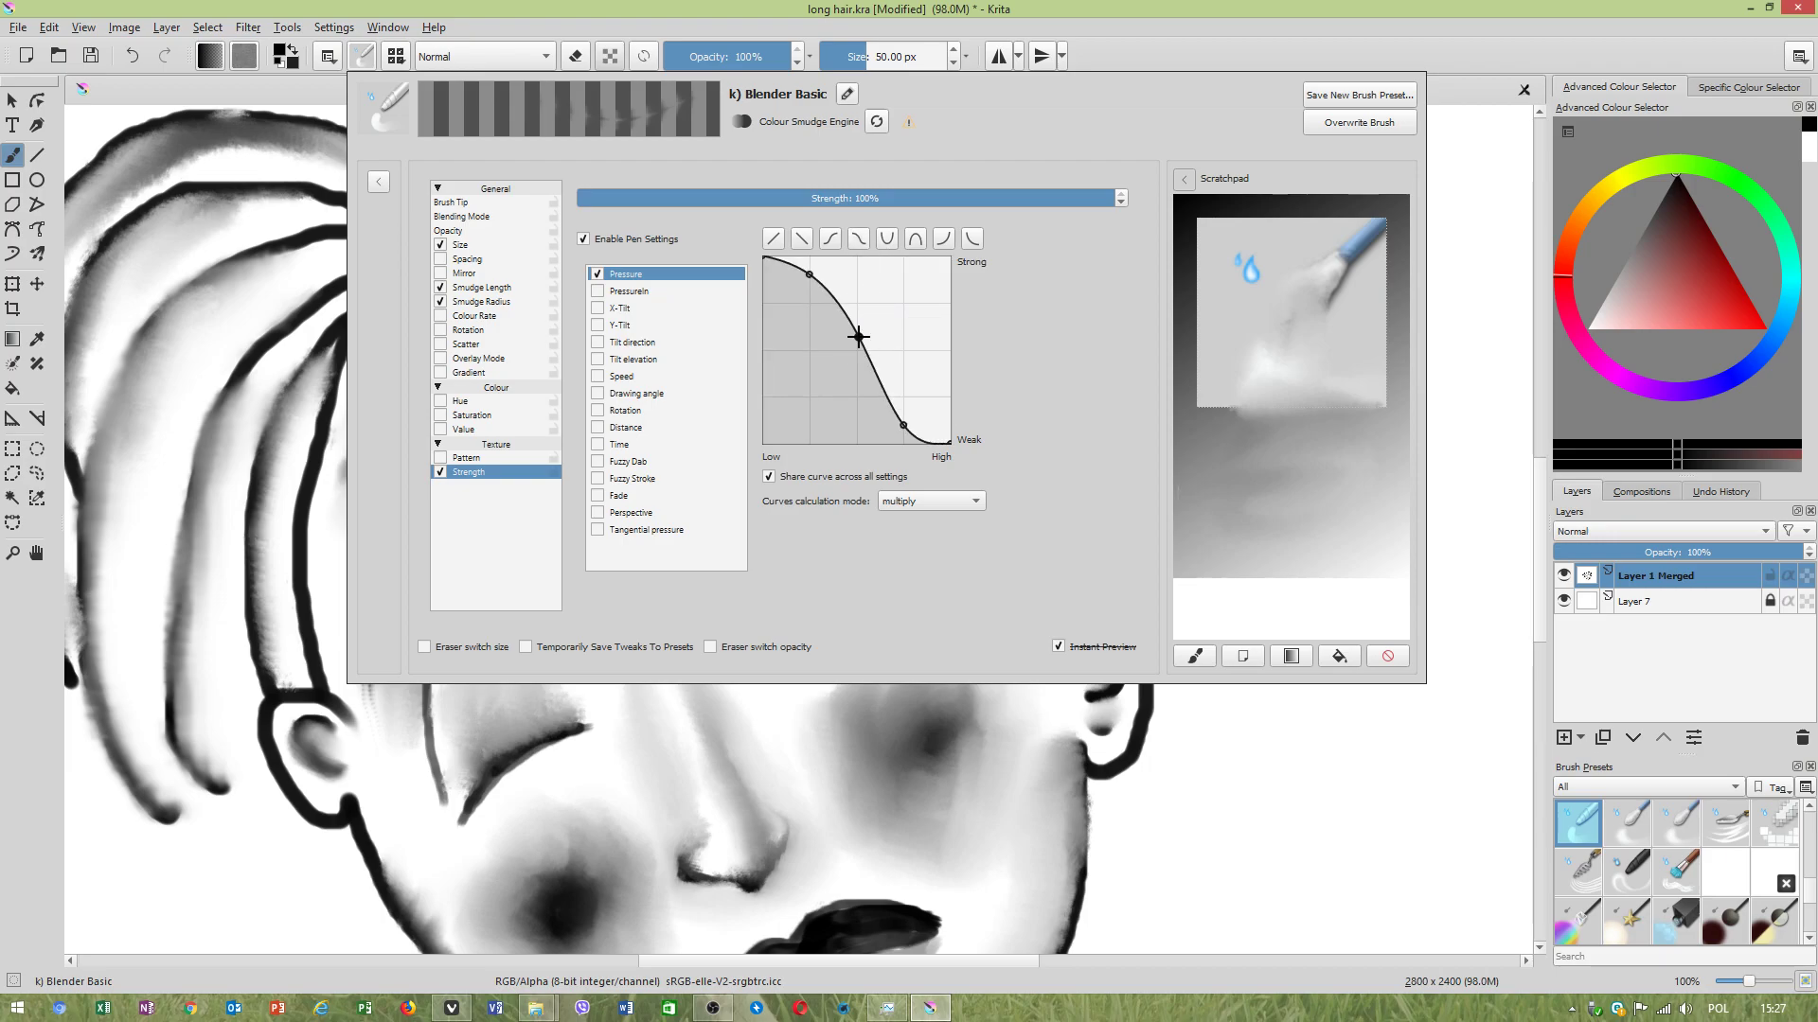
left_click(1010, 741)
mouse_move(838, 620)
left_mouse_down()
mouse_move(972, 646)
mouse_move(915, 629)
mouse_move(957, 641)
left_mouse_up()
left_click_drag(868, 450, 914, 494)
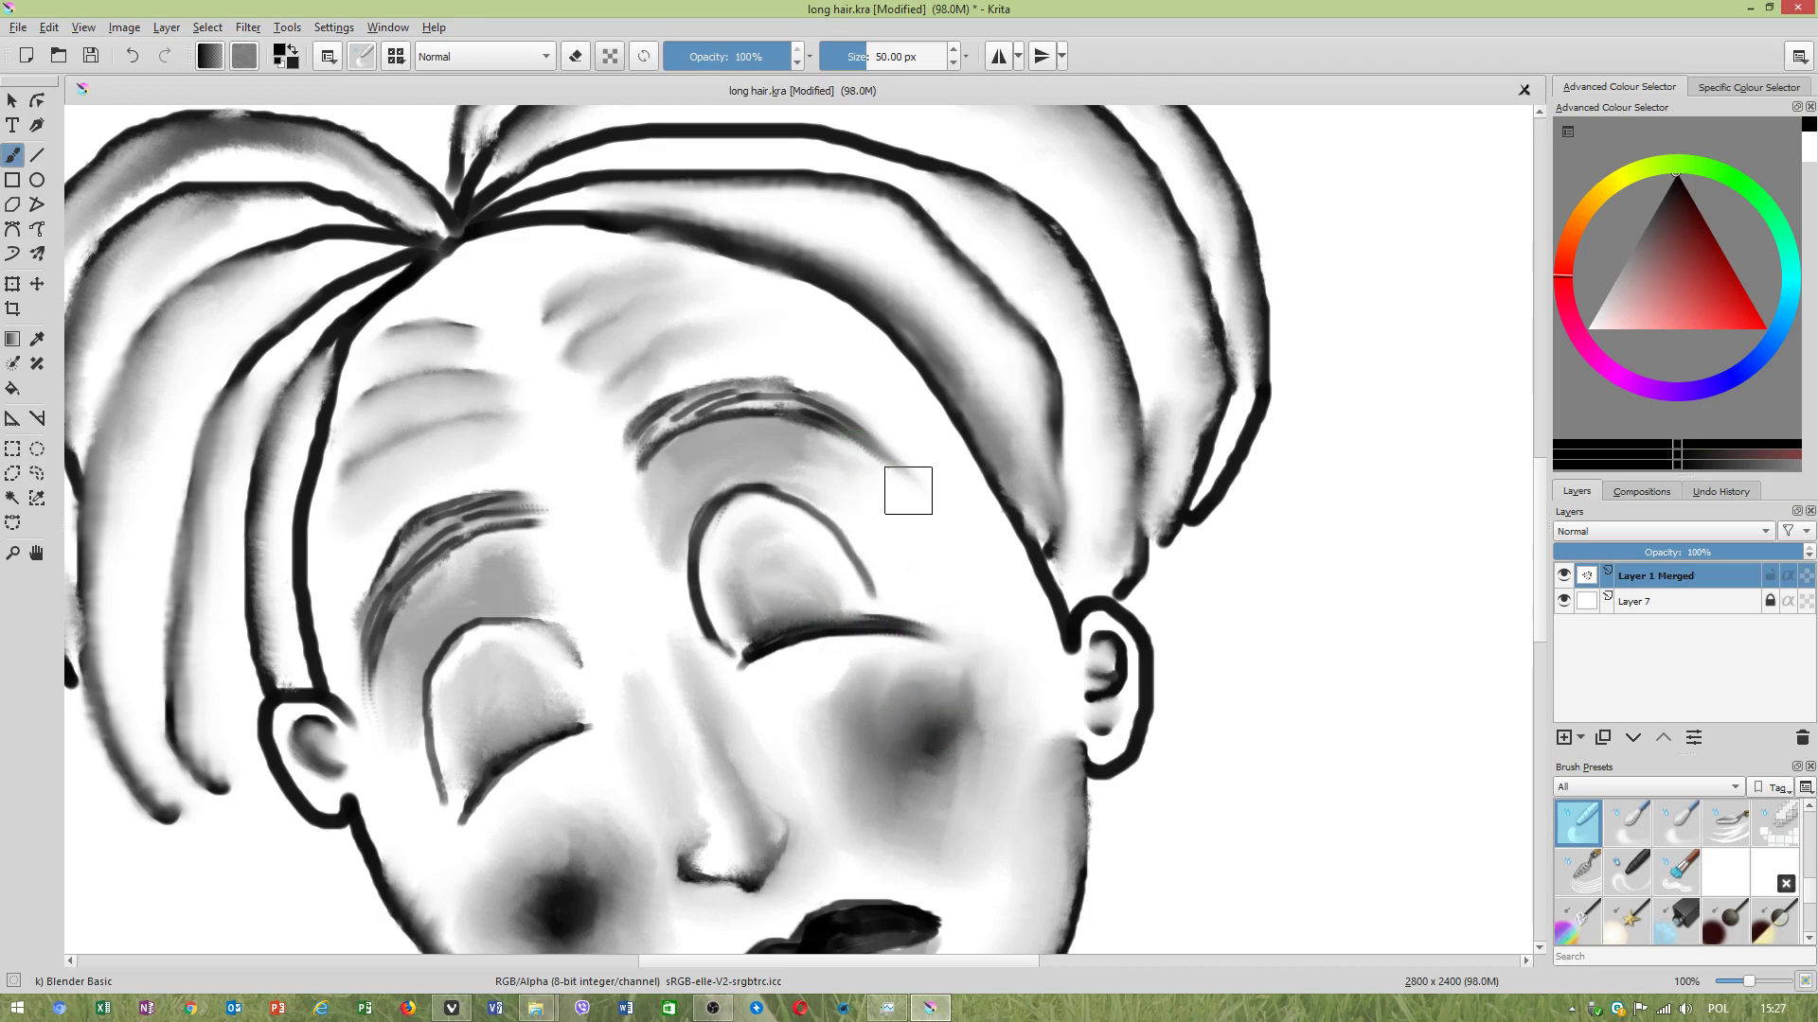
Give the brush Size an S-shaped pressure curve with a slightly adjusted midpoint and set its curves calculation mode to maximum.
left_click(394, 57)
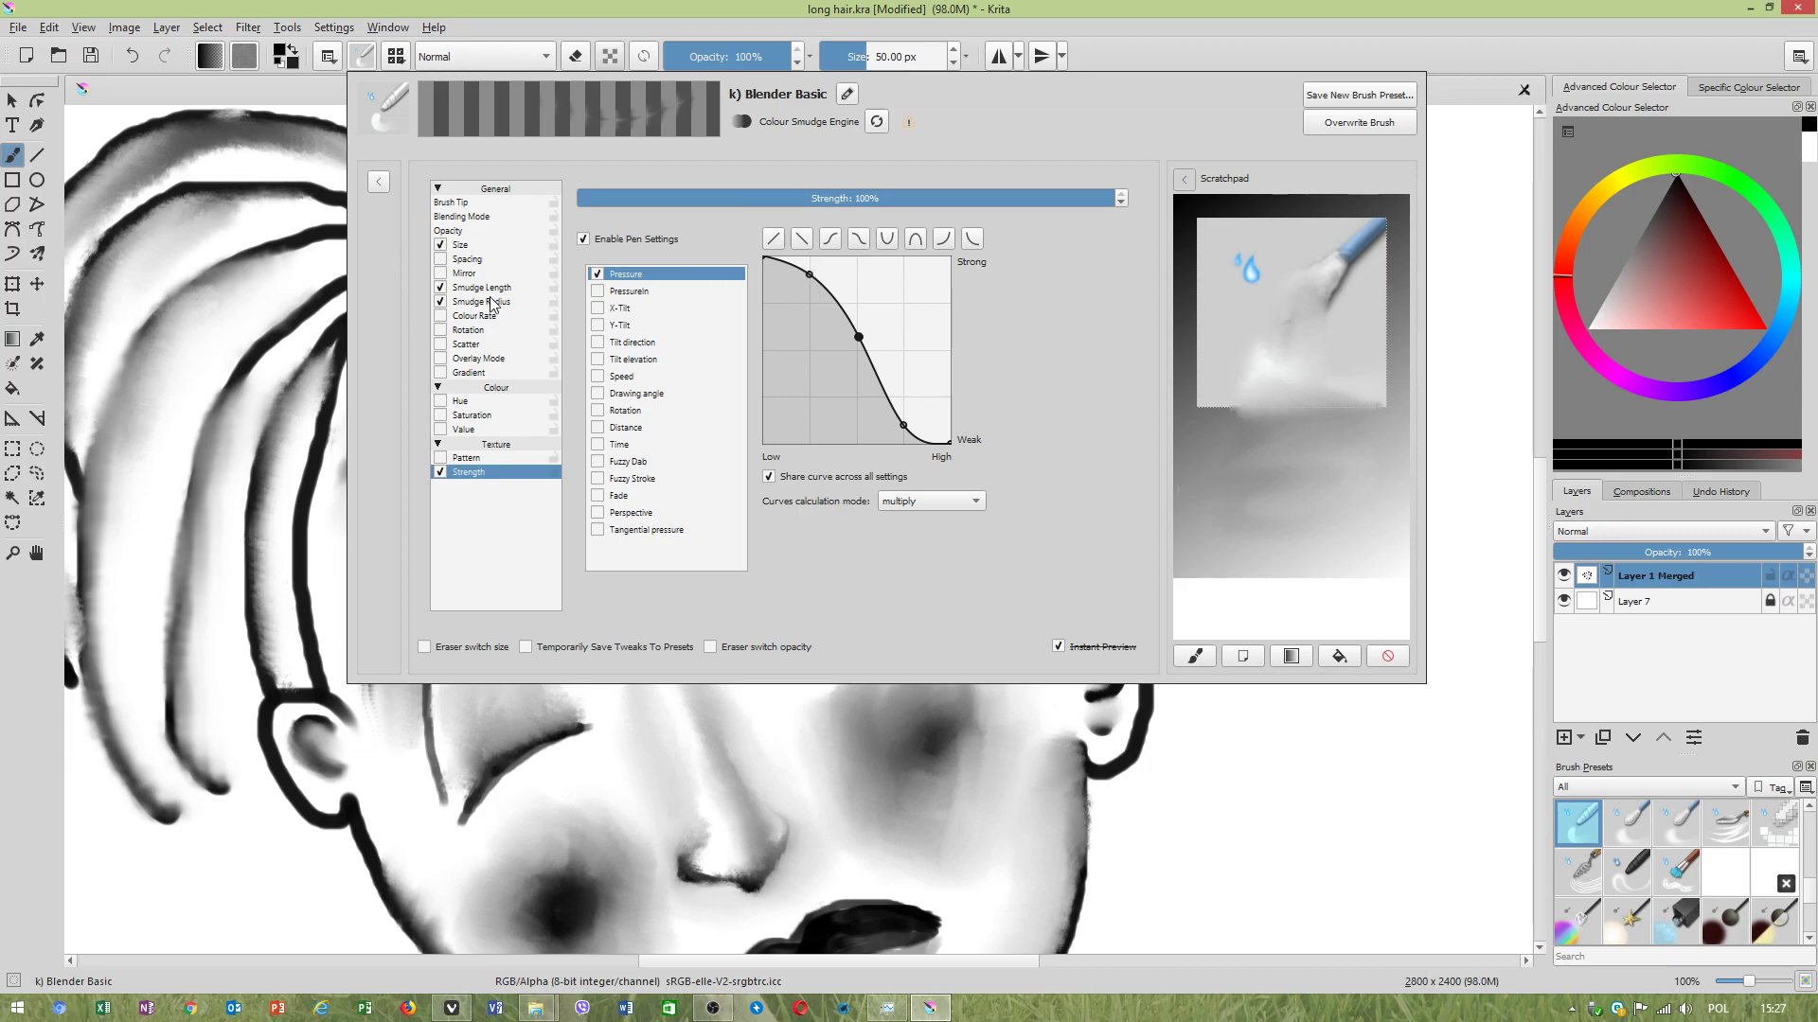
left_click(464, 245)
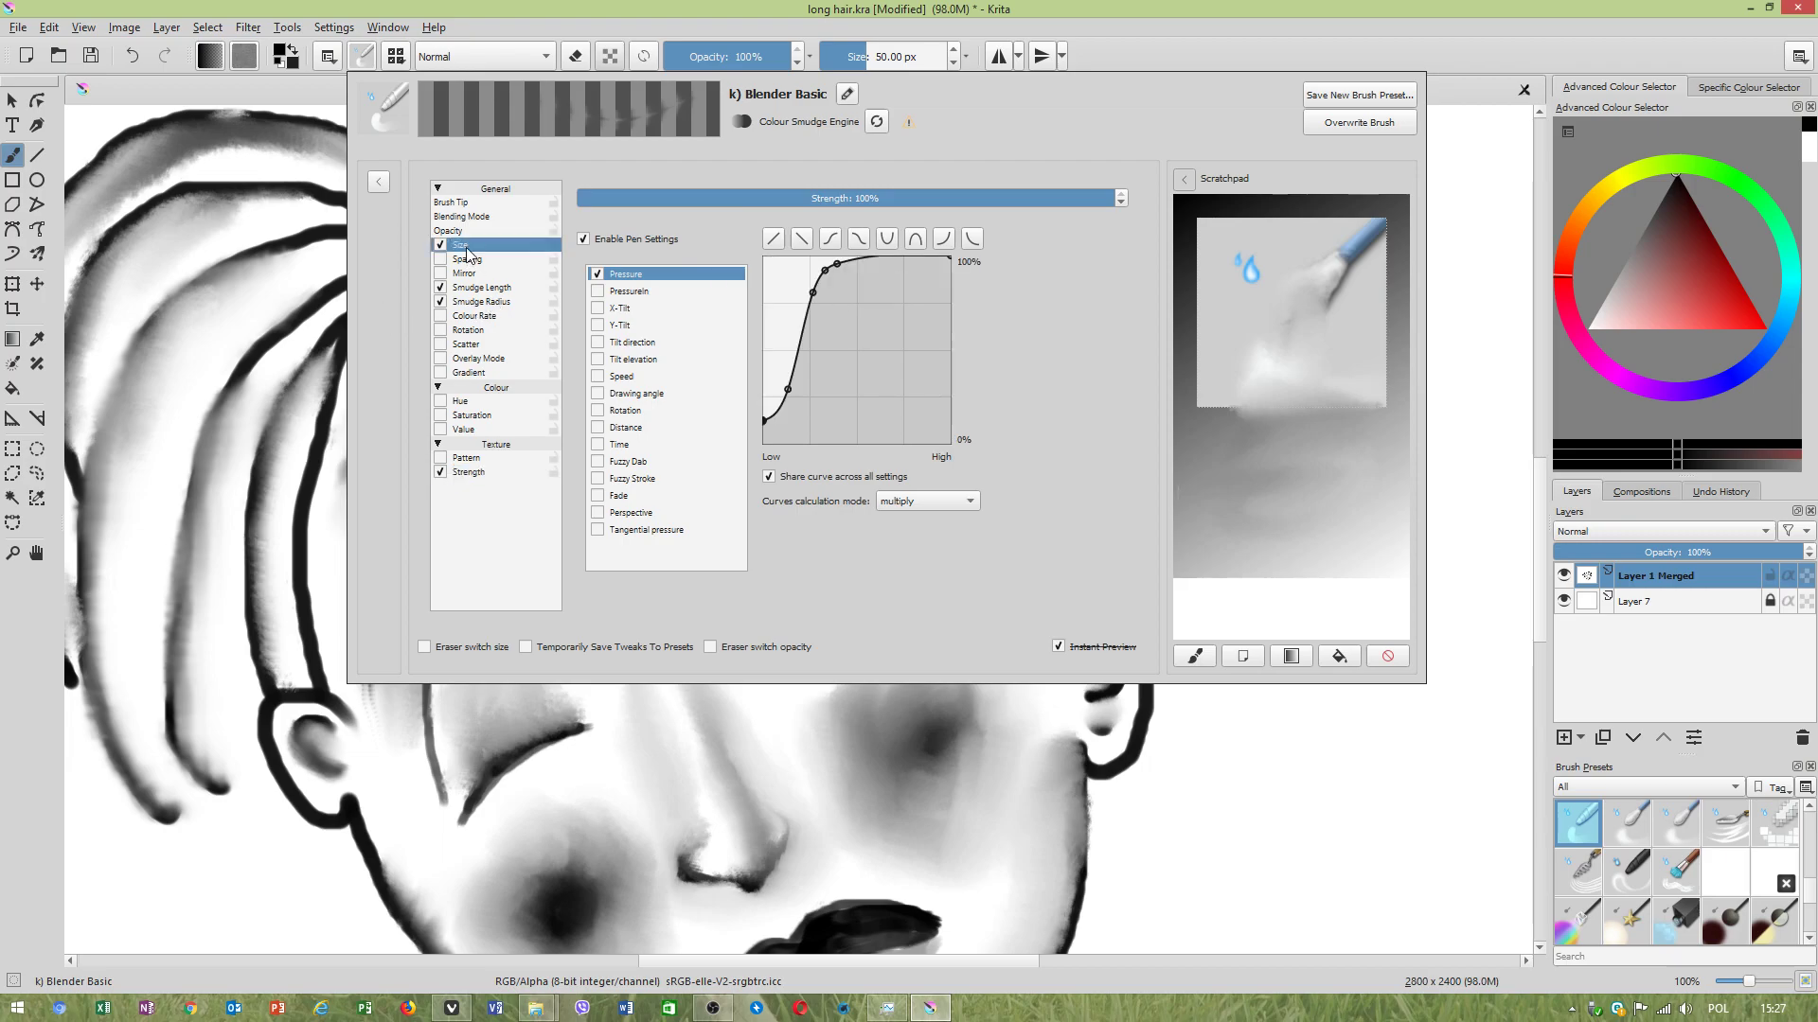
left_click(831, 244)
left_click_drag(857, 350, 852, 341)
left_click(895, 502)
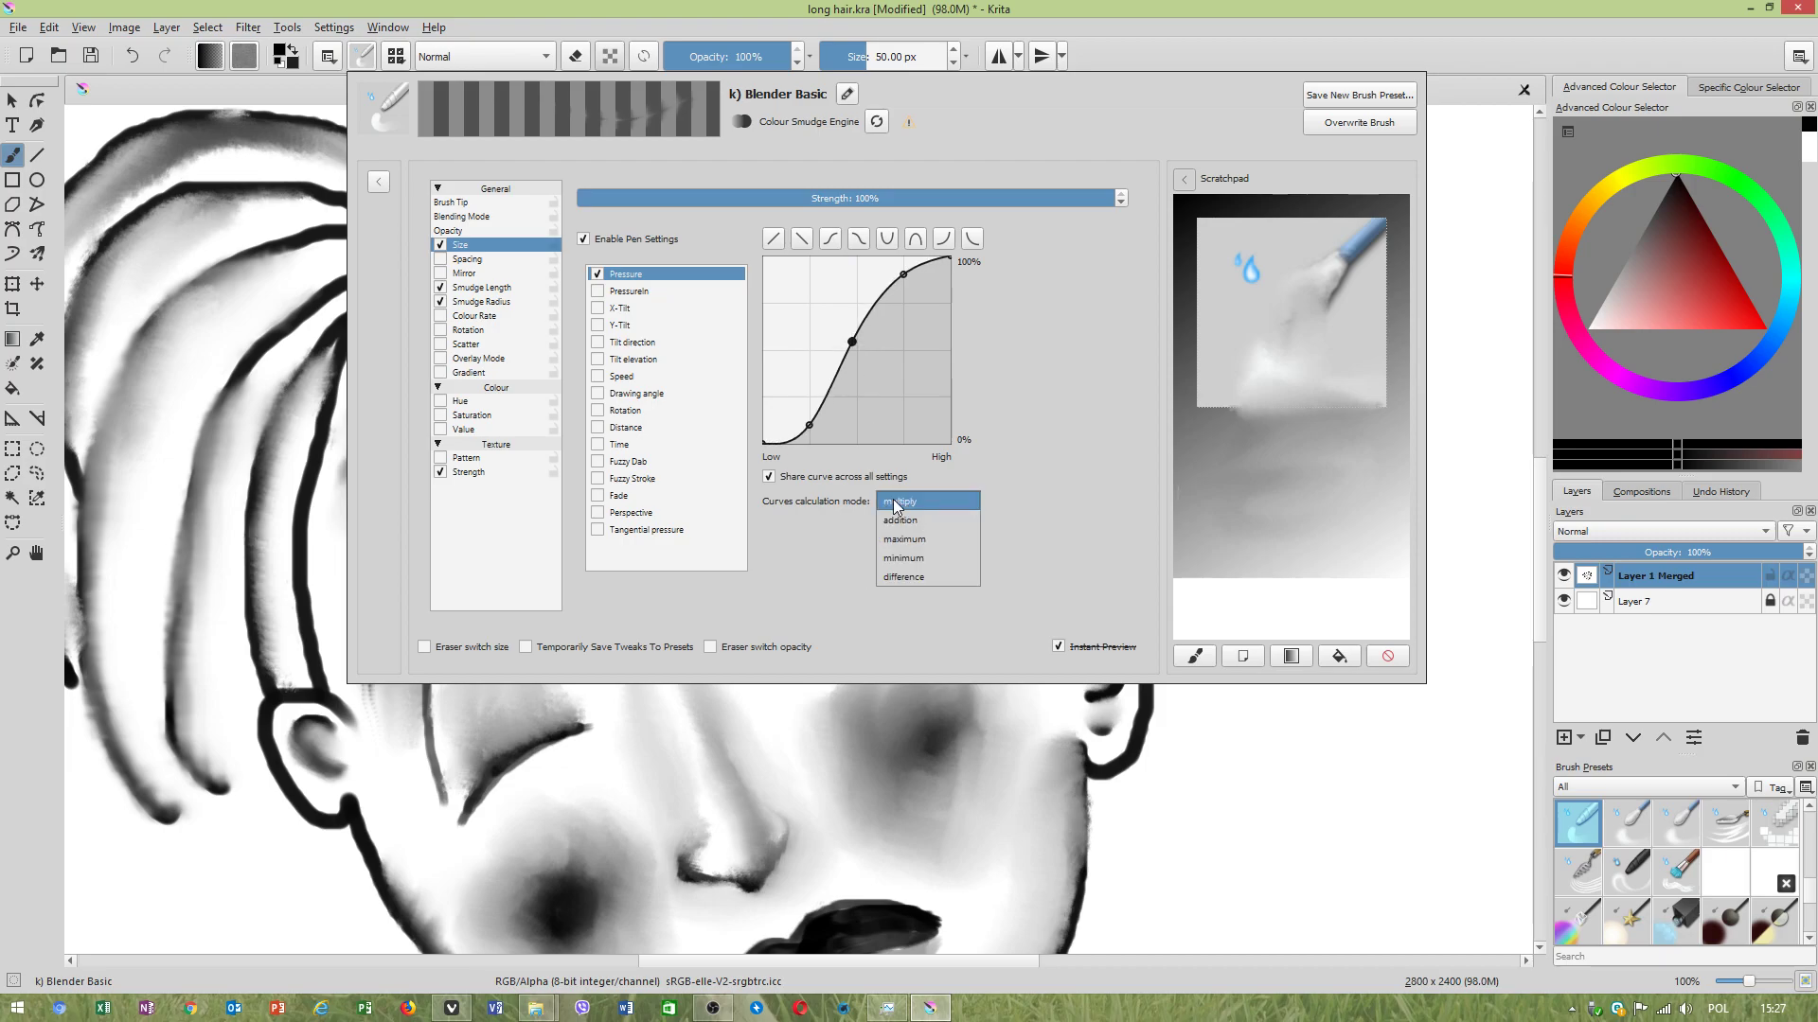
left_click(915, 541)
left_click(1179, 805)
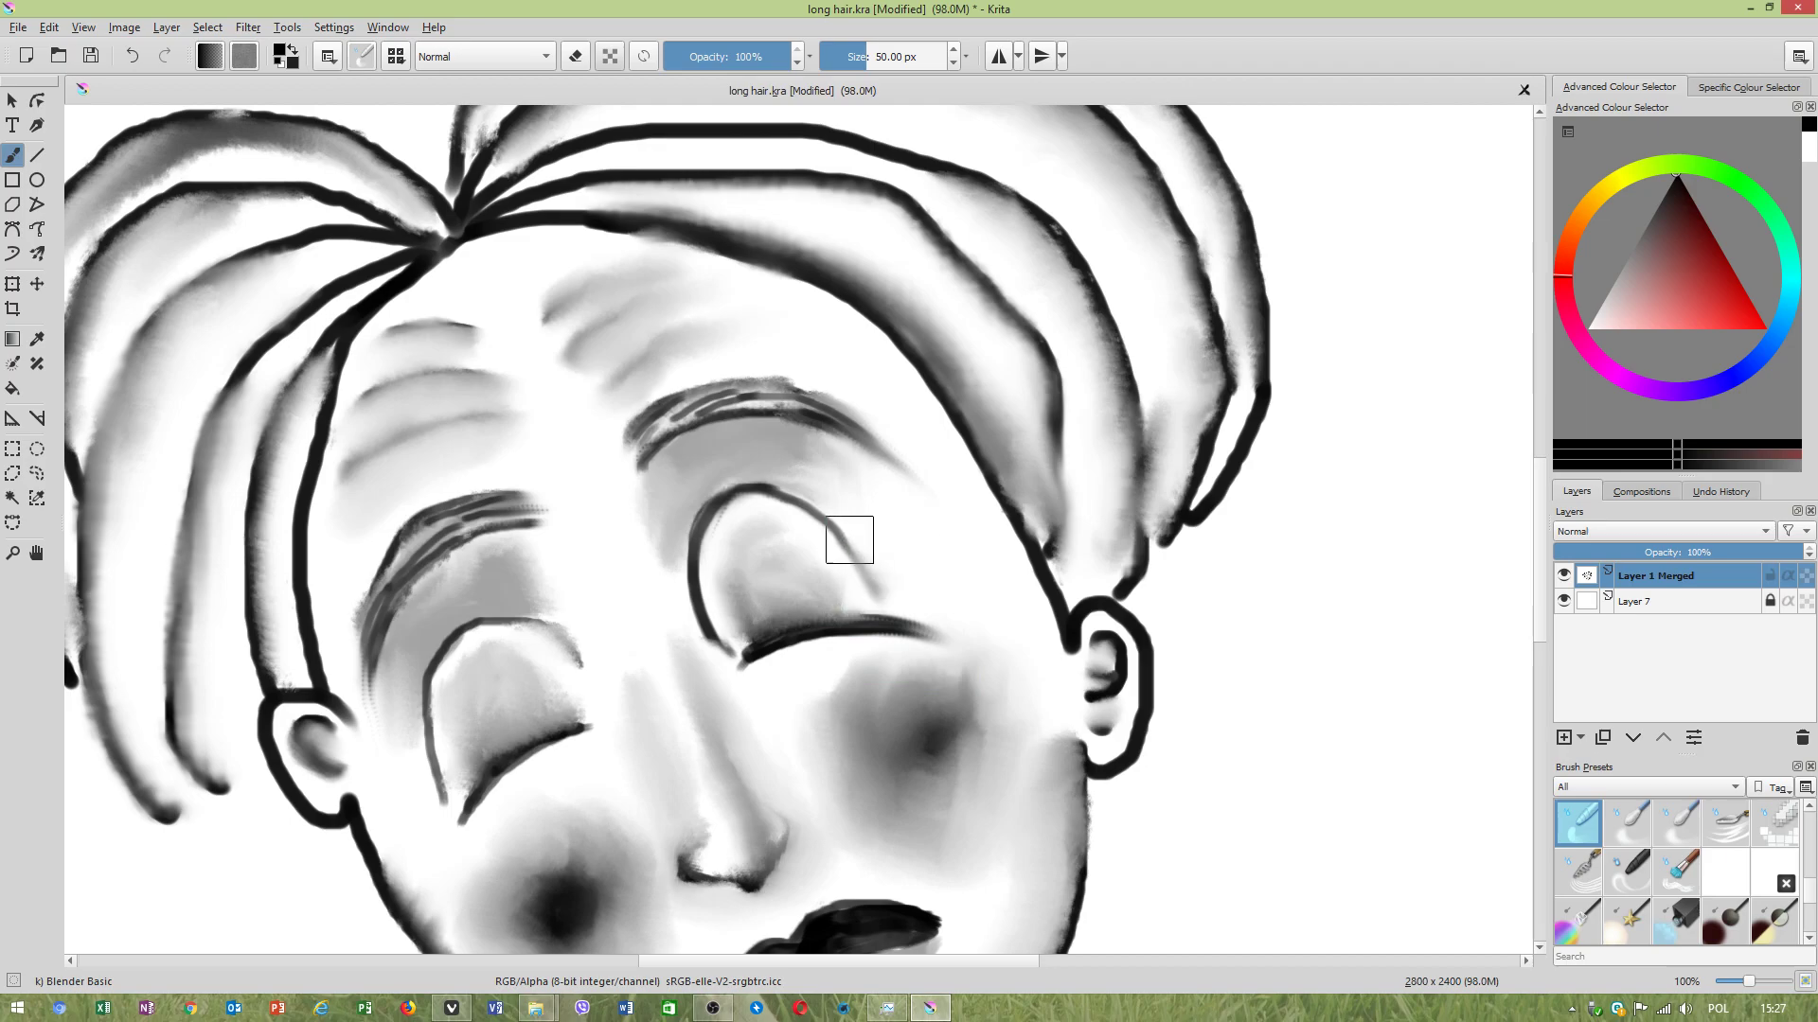
Simplify the brush tip's softness curve to one midpoint with a gentle descent and set the diameter to 80.58 px.
left_click(360, 59)
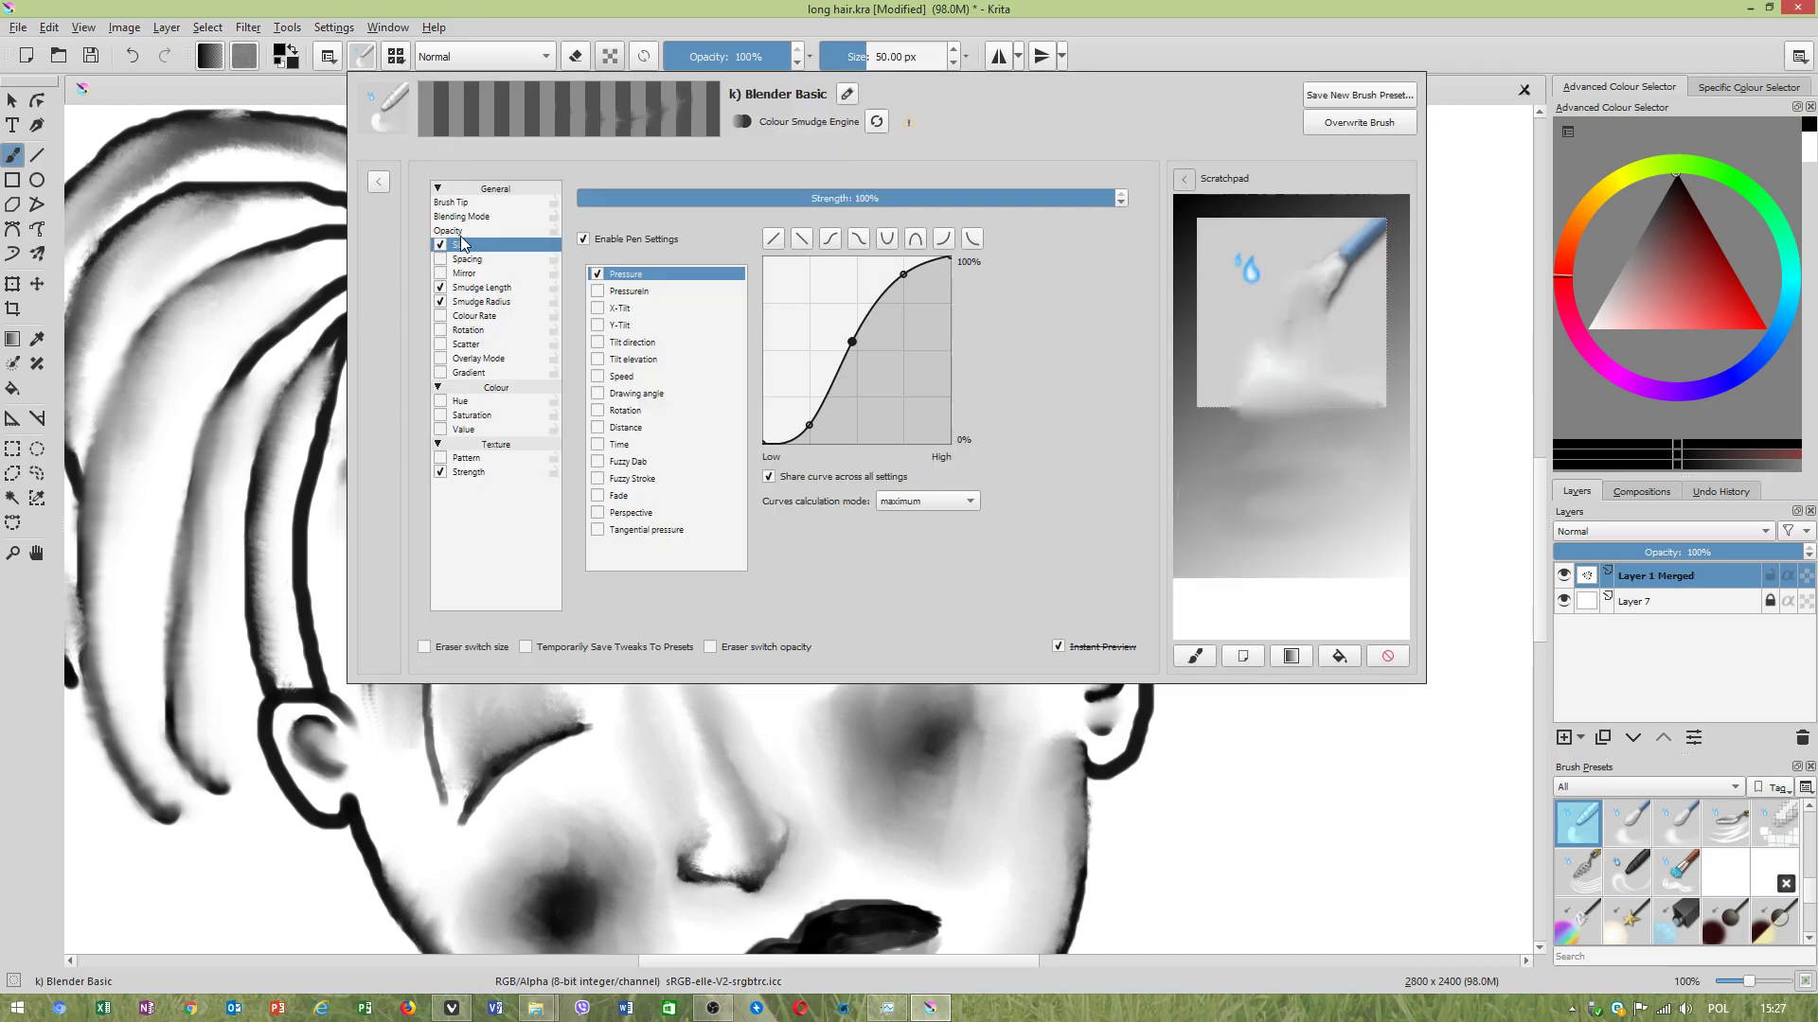
left_click(464, 203)
left_click_drag(859, 307, 857, 319)
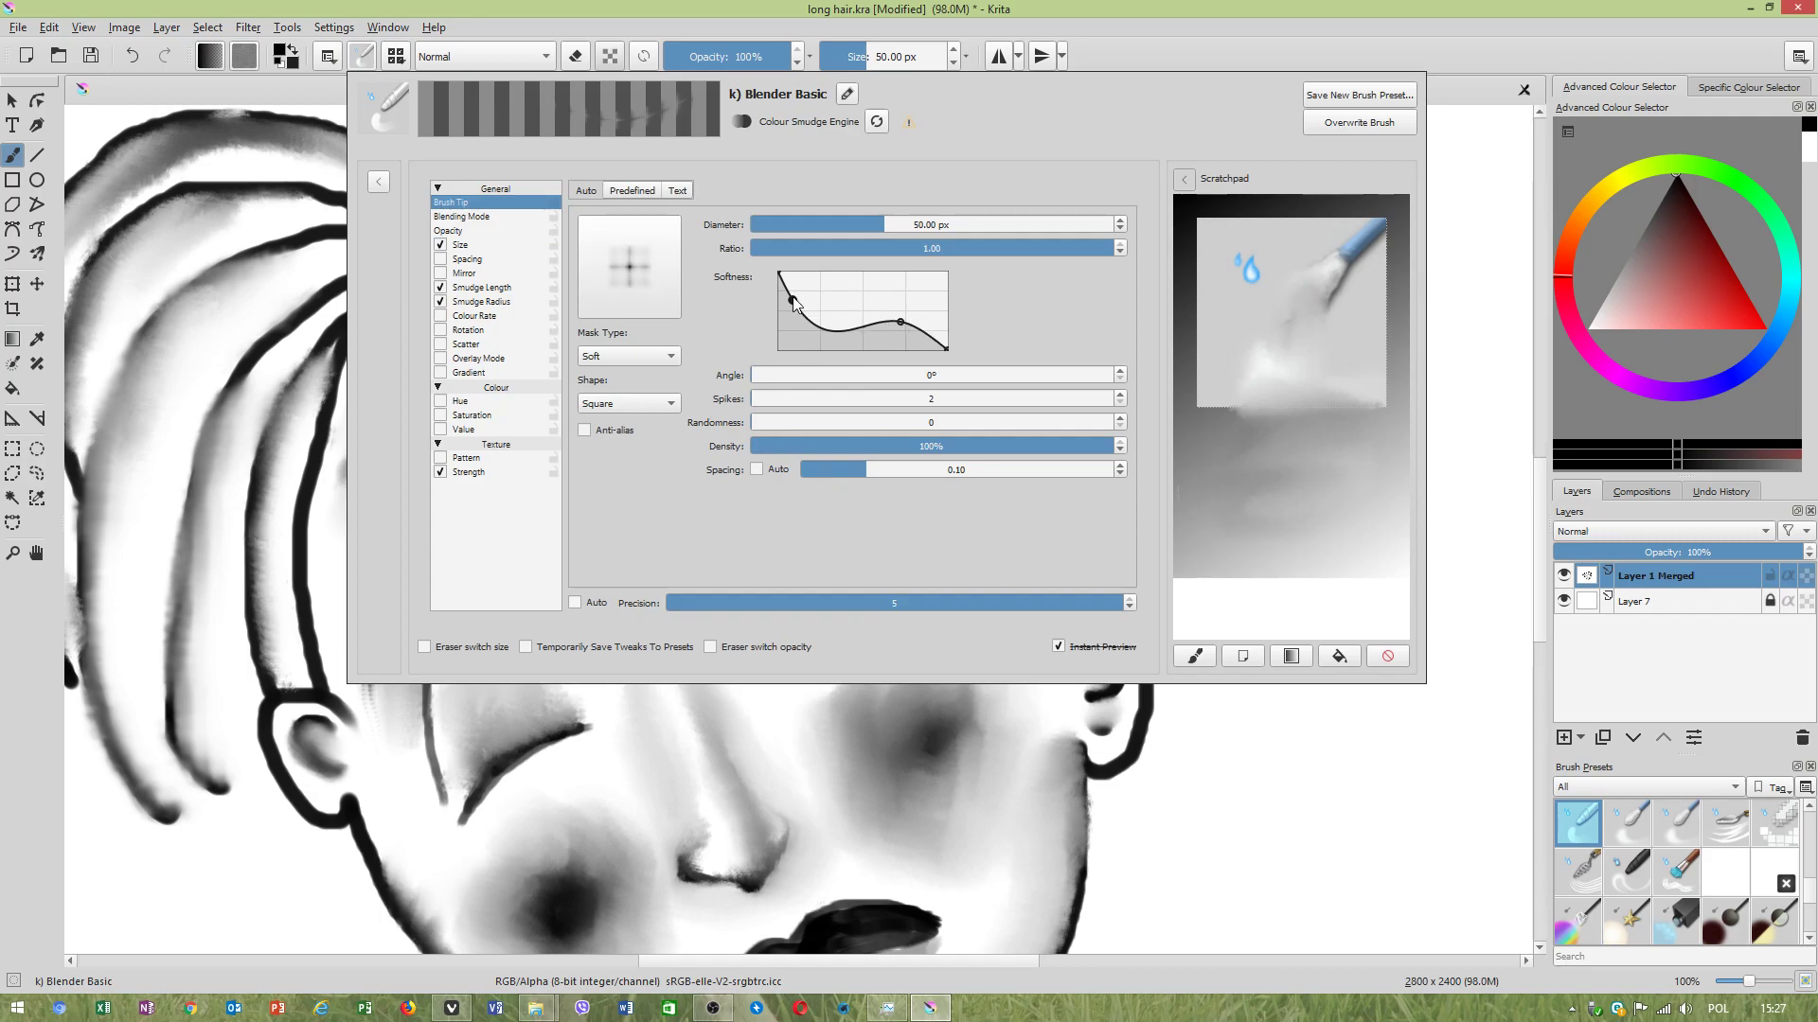
key("Delete")
left_click_drag(899, 321, 863, 299)
left_click(912, 223)
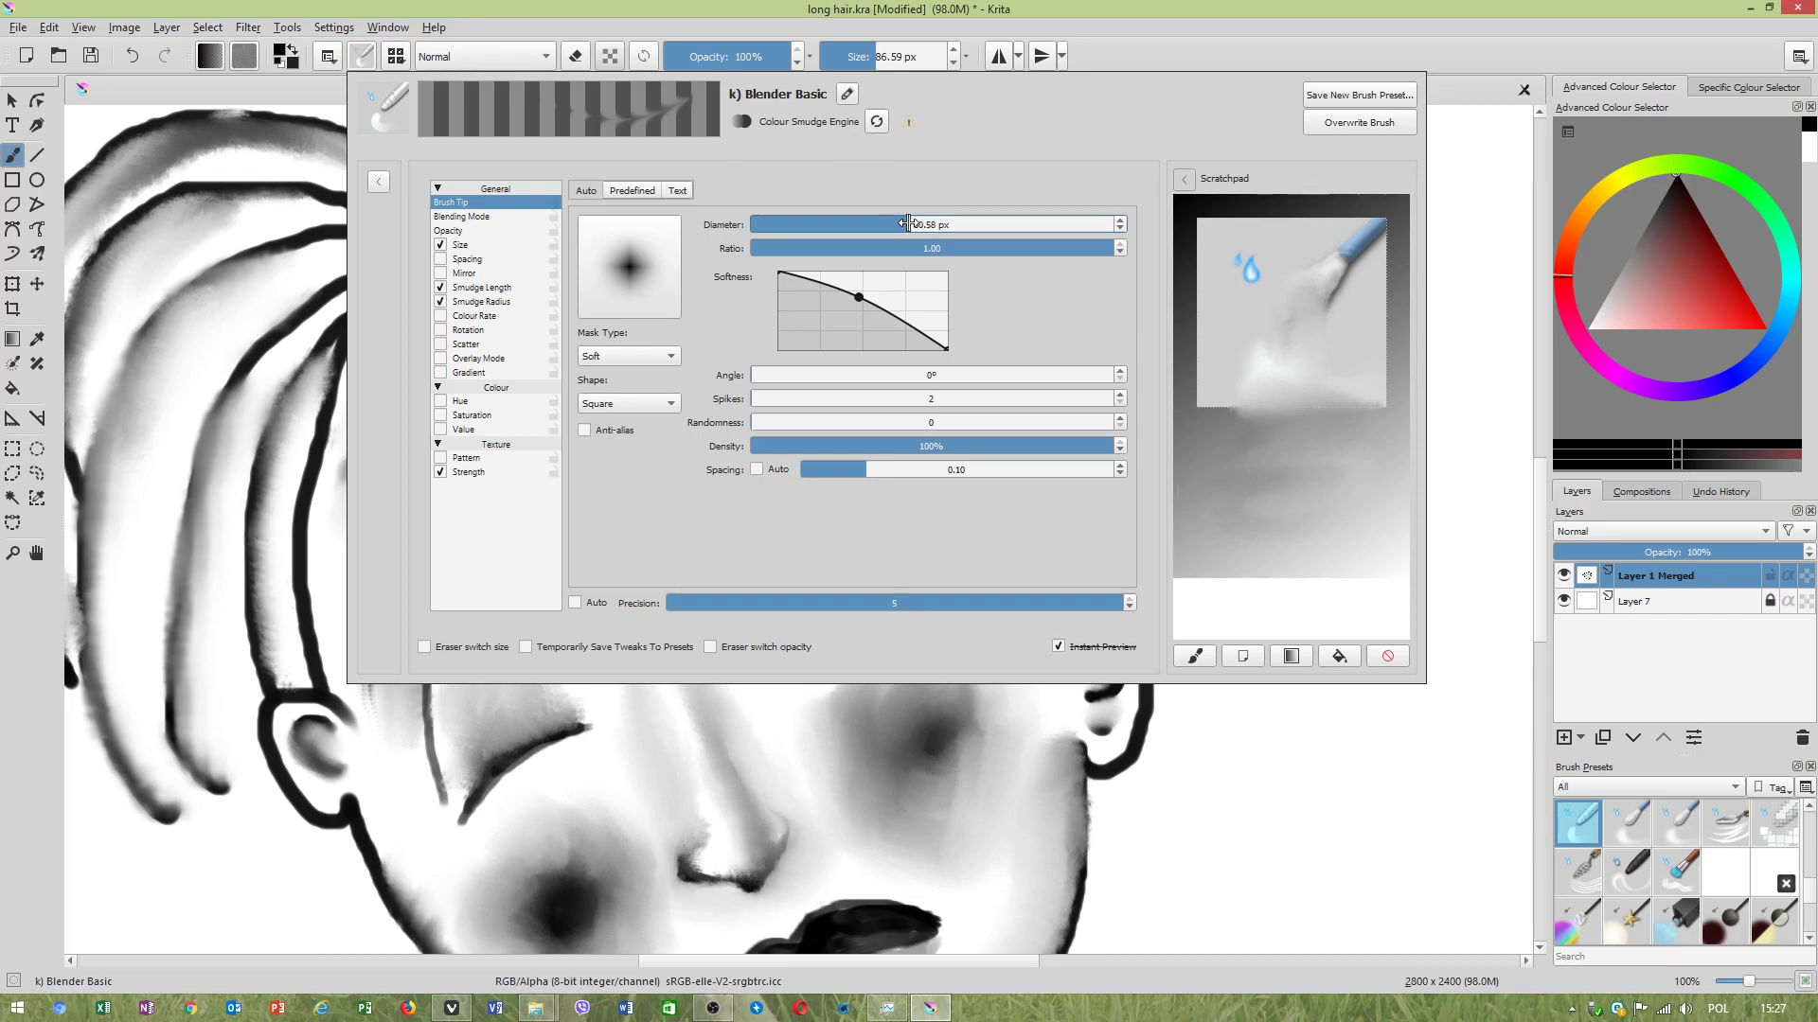
left_click(1229, 765)
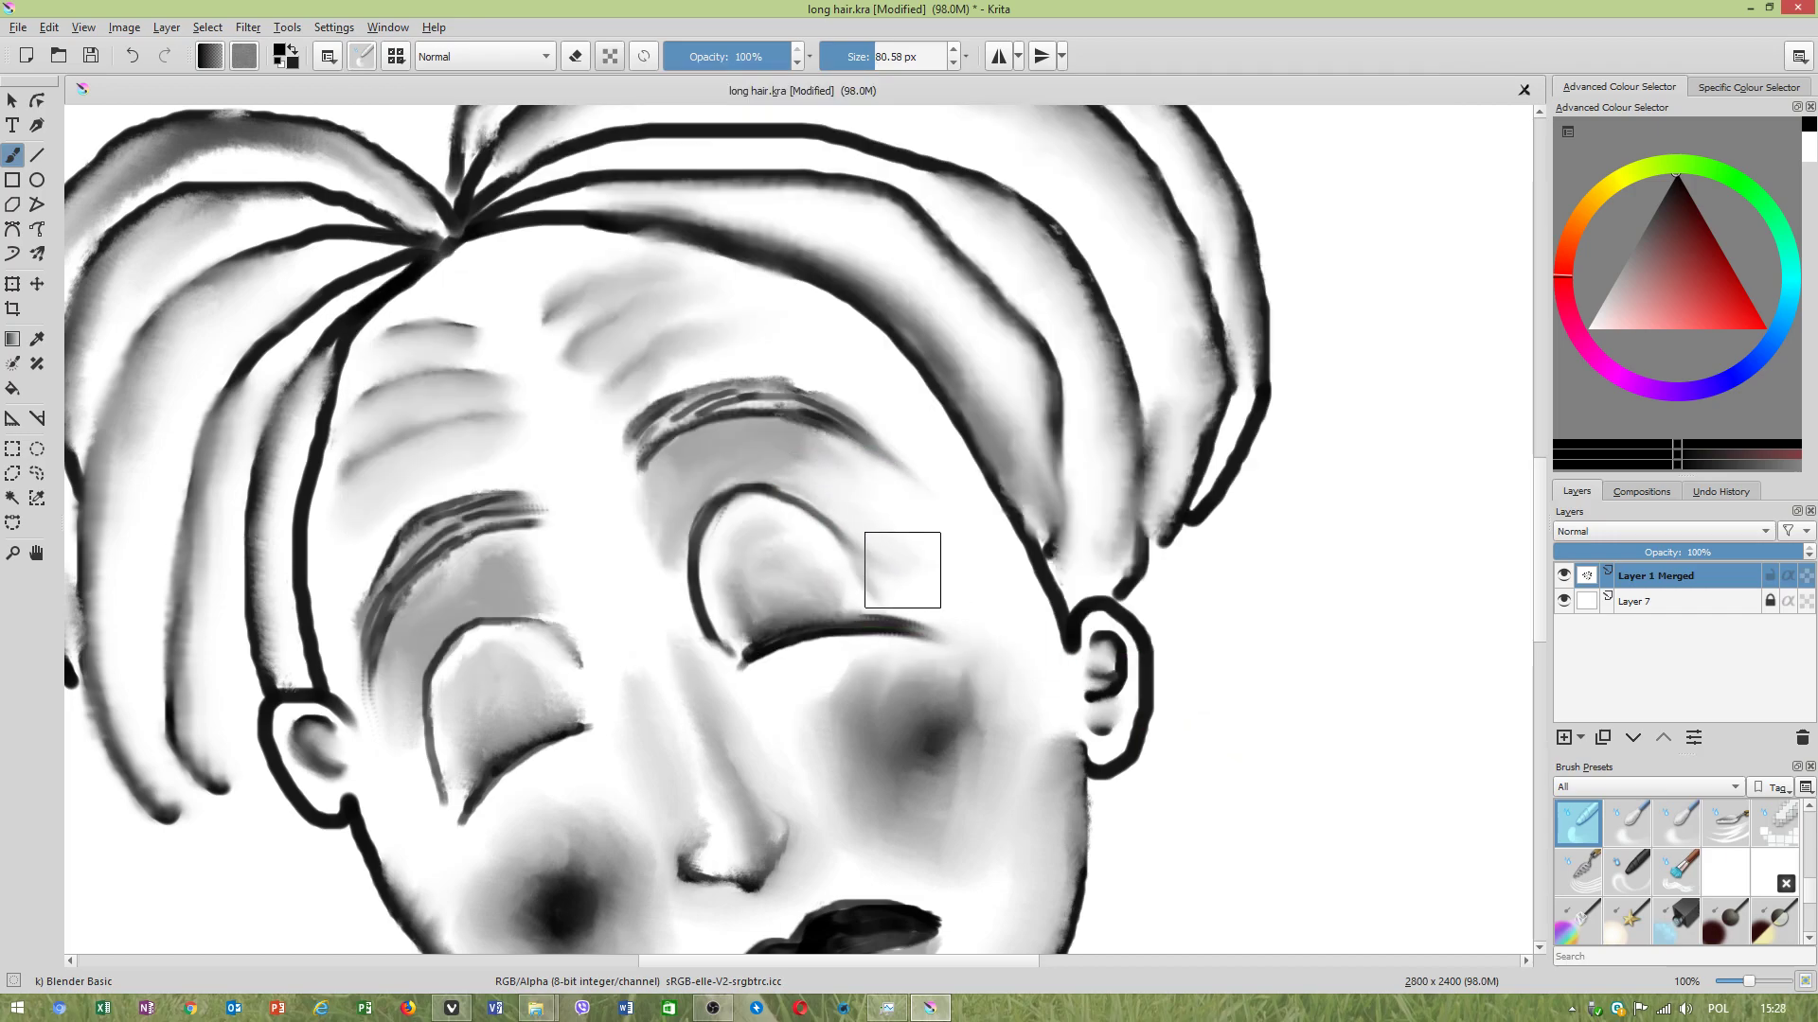
Smudge the outer edge of the upper eyelid outline and the eyebrow tail above it, and check the whole head.
left_click_drag(892, 553, 911, 585)
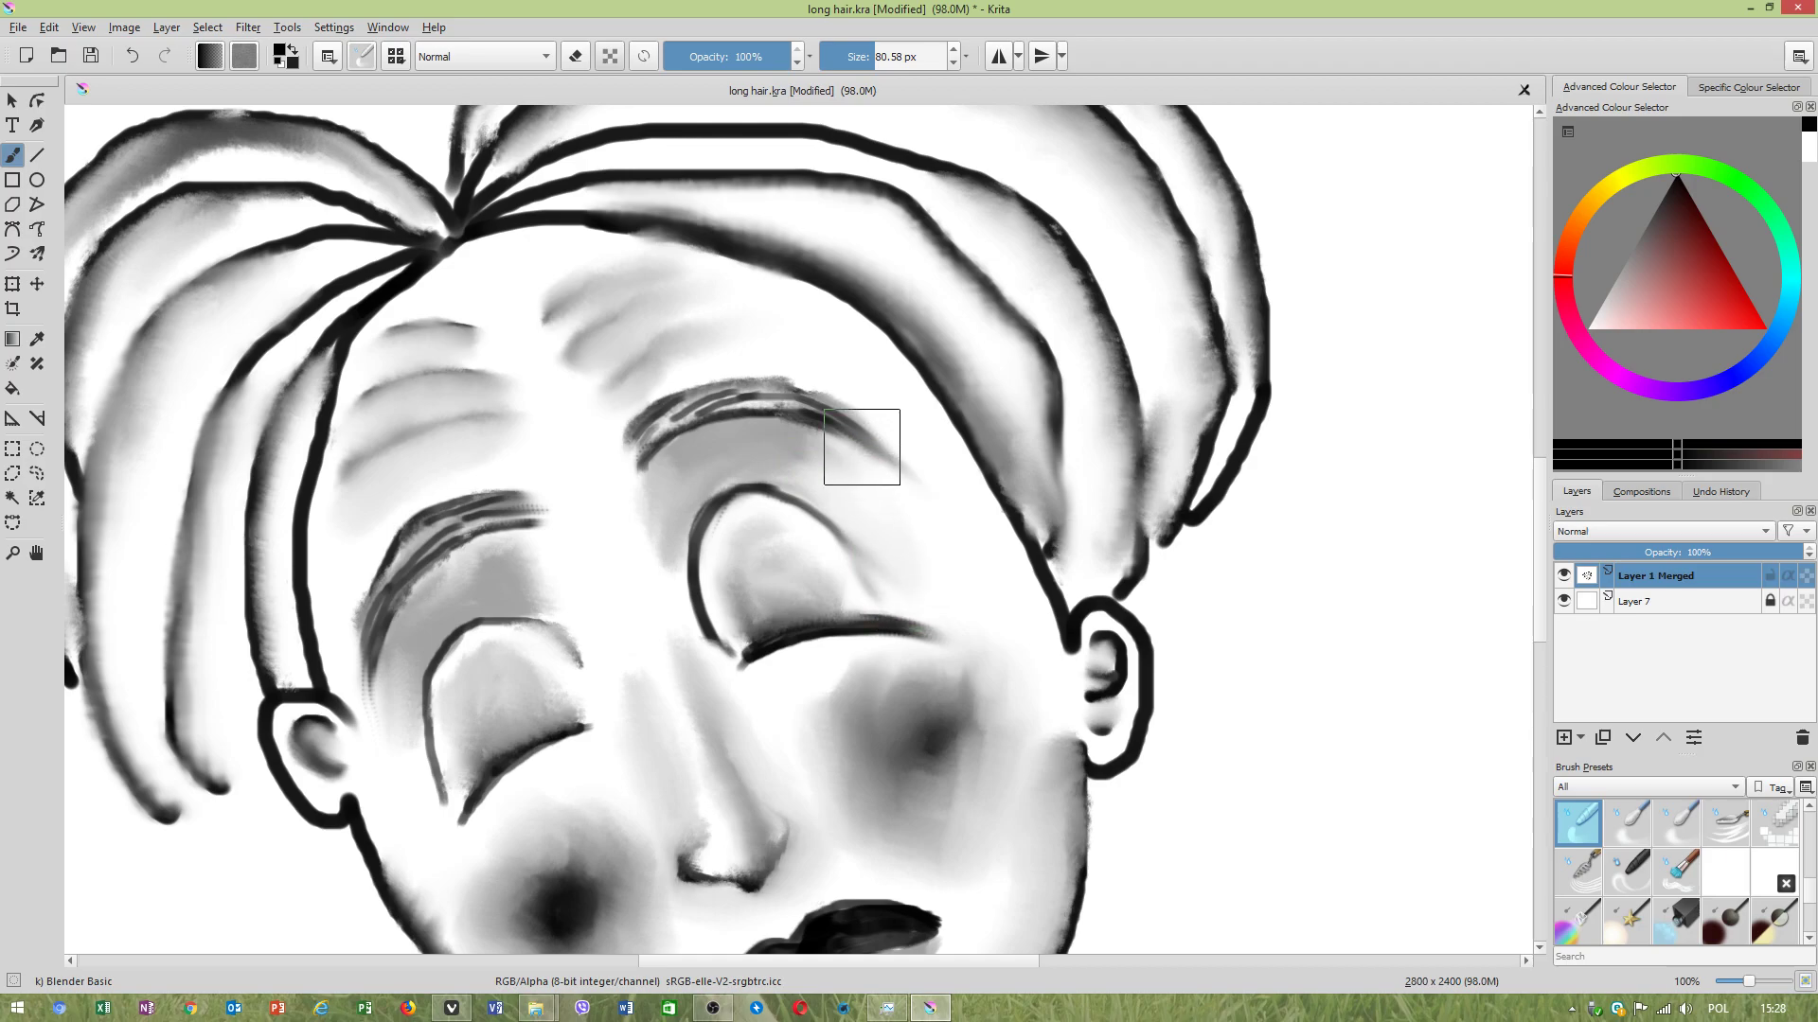
left_click_drag(856, 441, 901, 468)
scroll(923, 502, "down", 4)
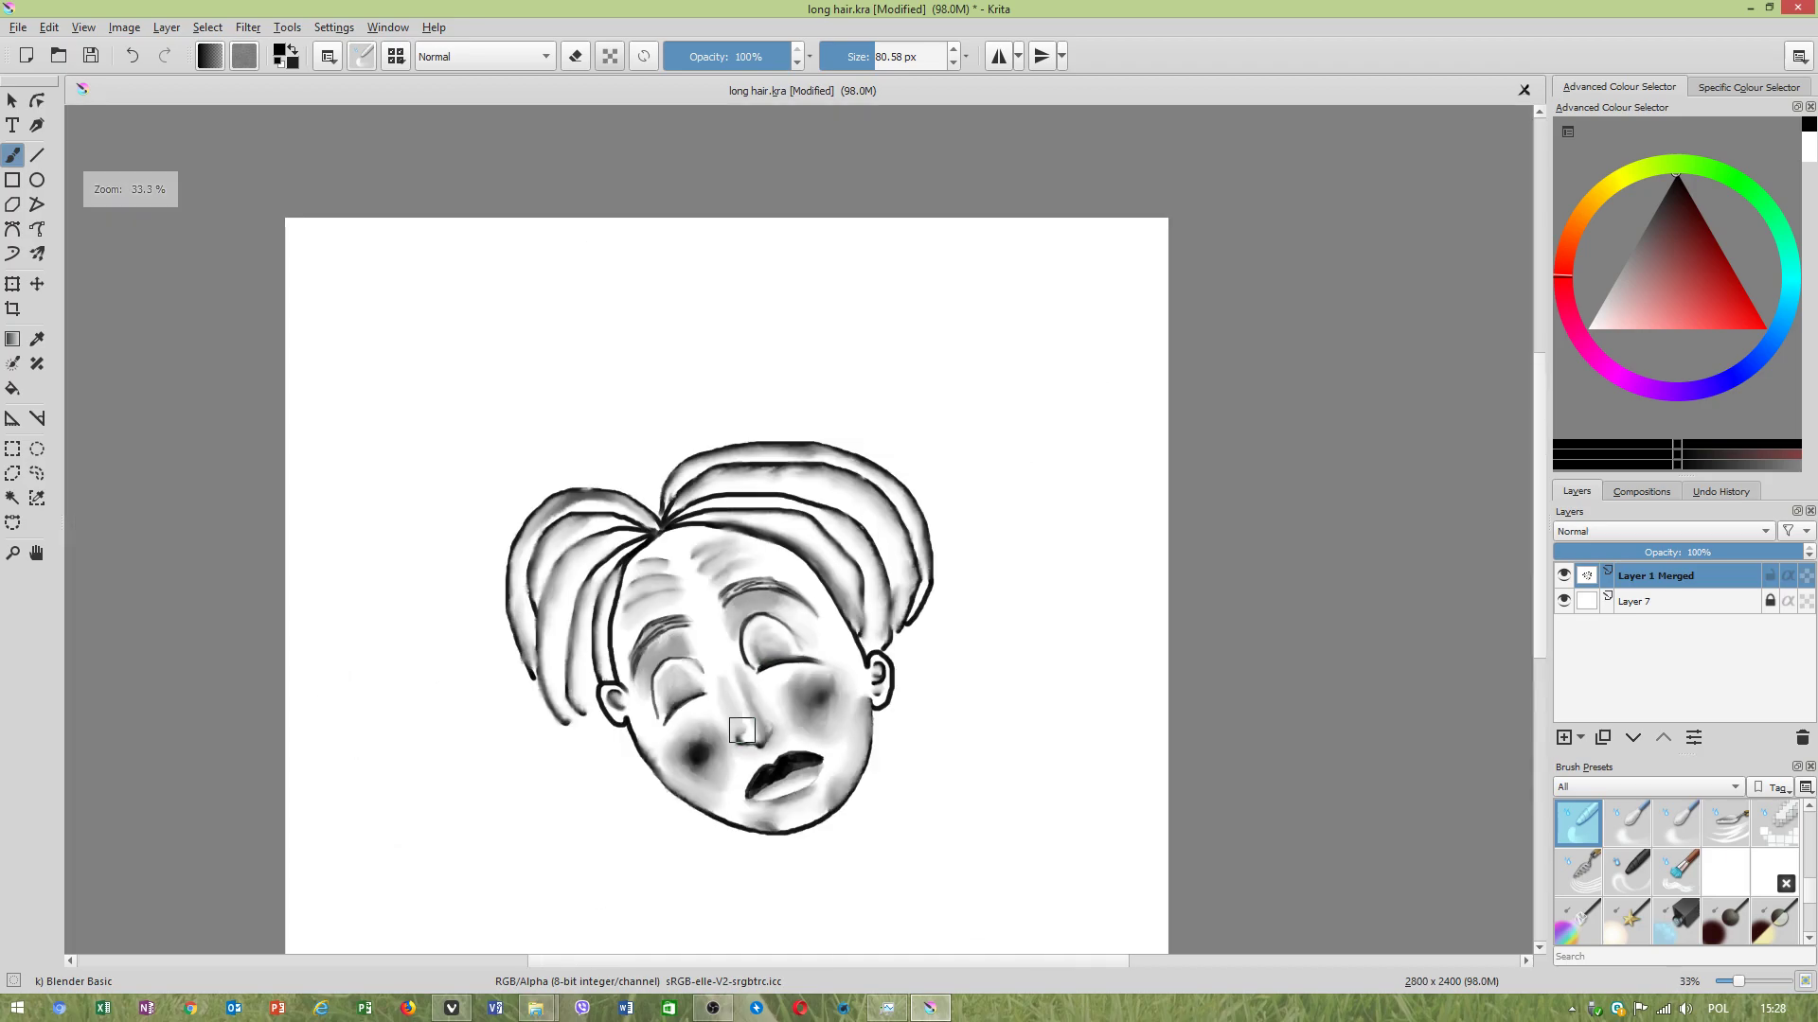
scroll(735, 740, "up", 5)
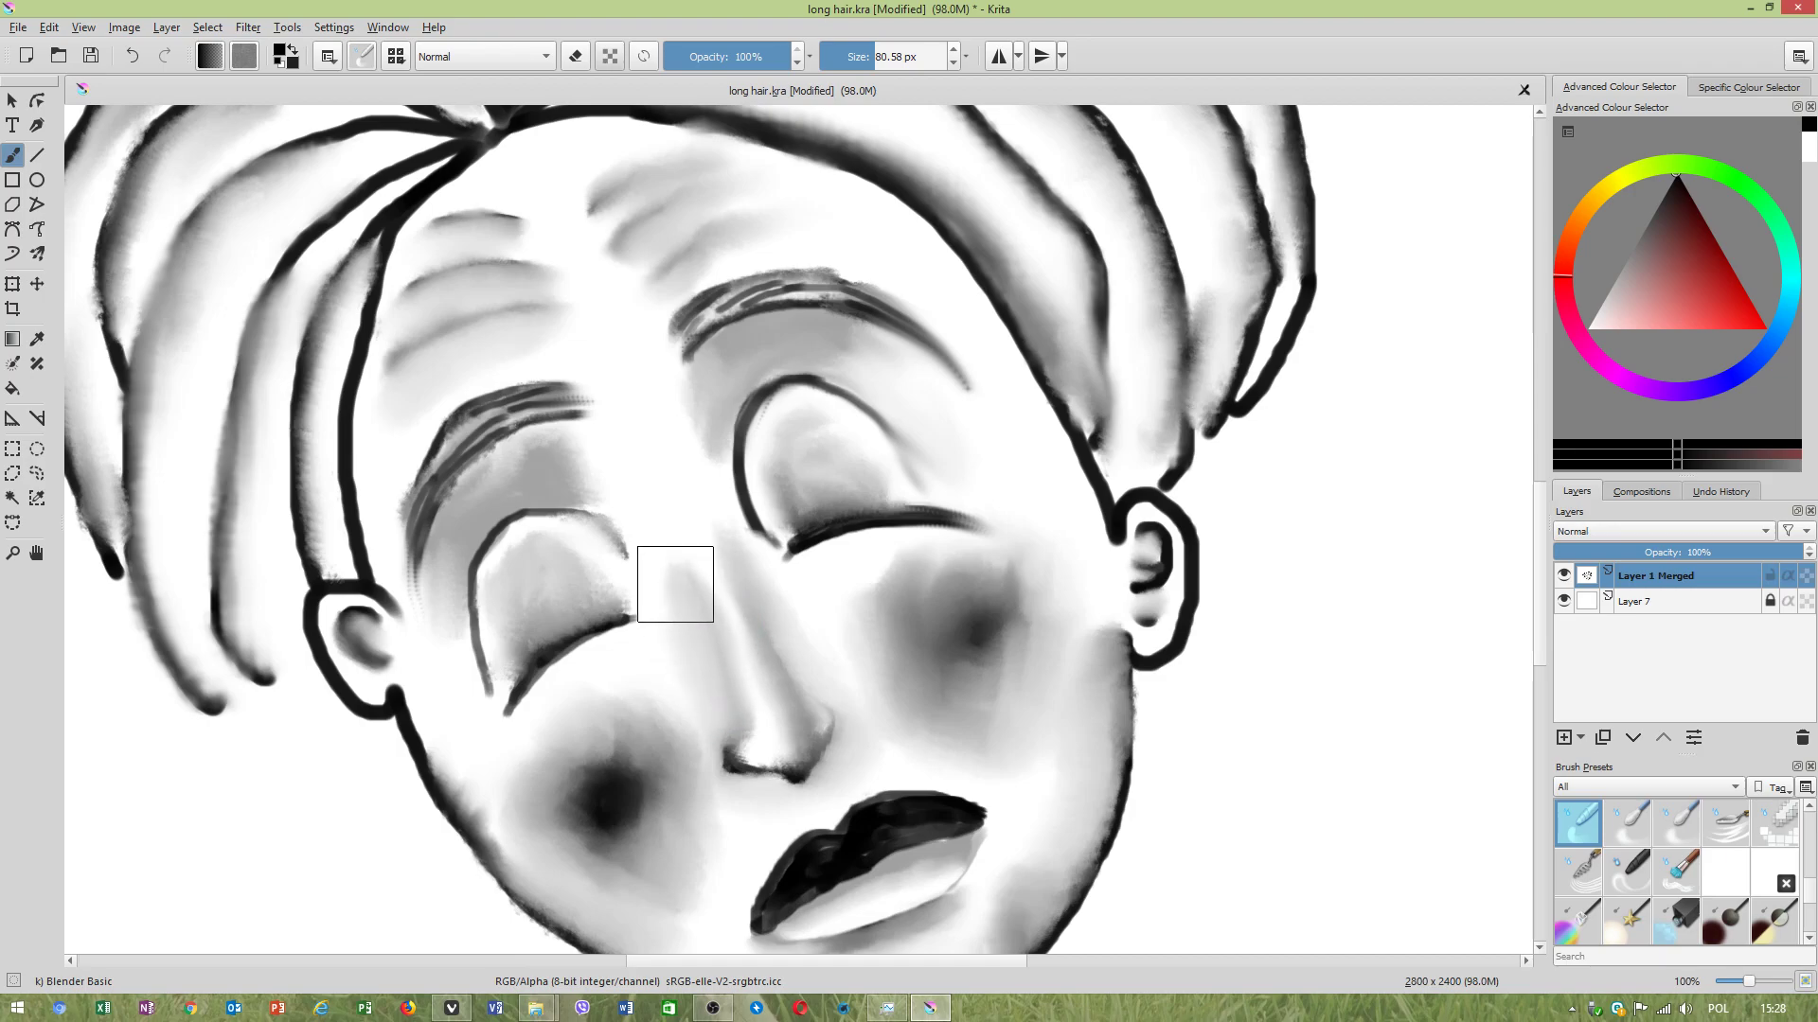
scroll(882, 748, "down", 3)
scroll(1161, 823, "up", 1)
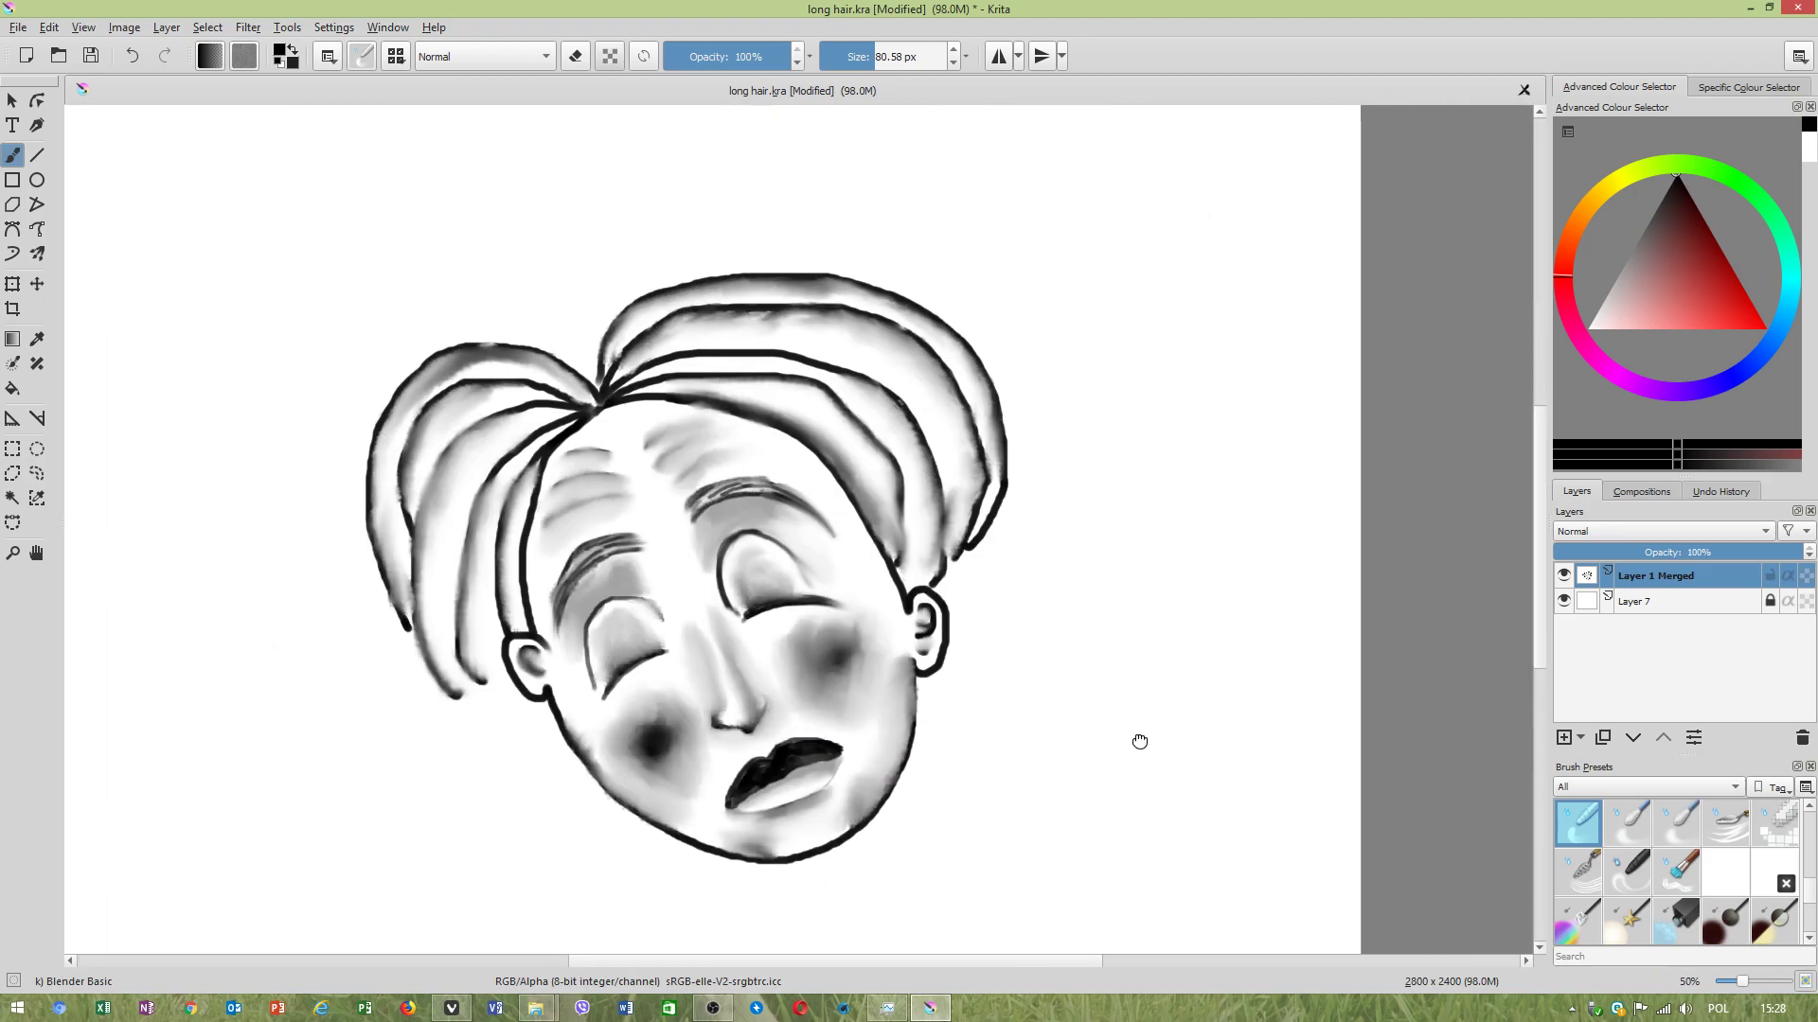
scroll(917, 799, "up", 1)
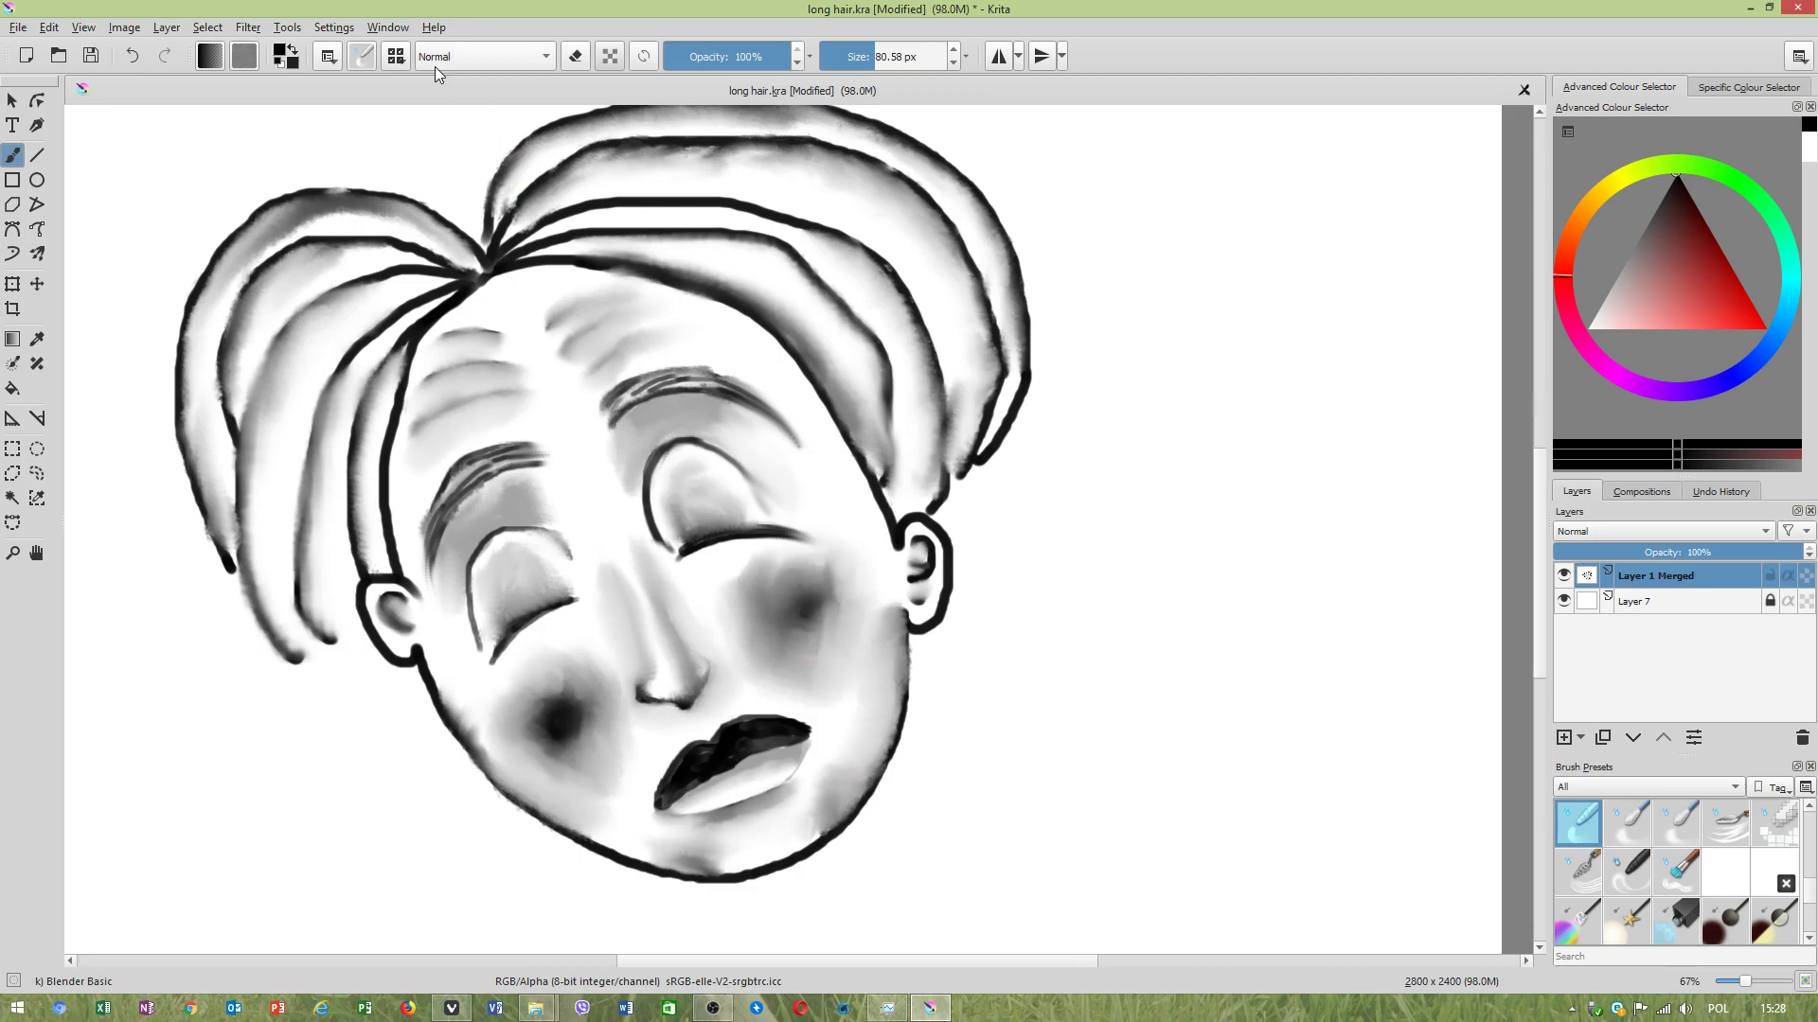
Reshape the brush tip's softness curve into a descending S with three inner points, trying it out on the scratchpad.
left_click(361, 57)
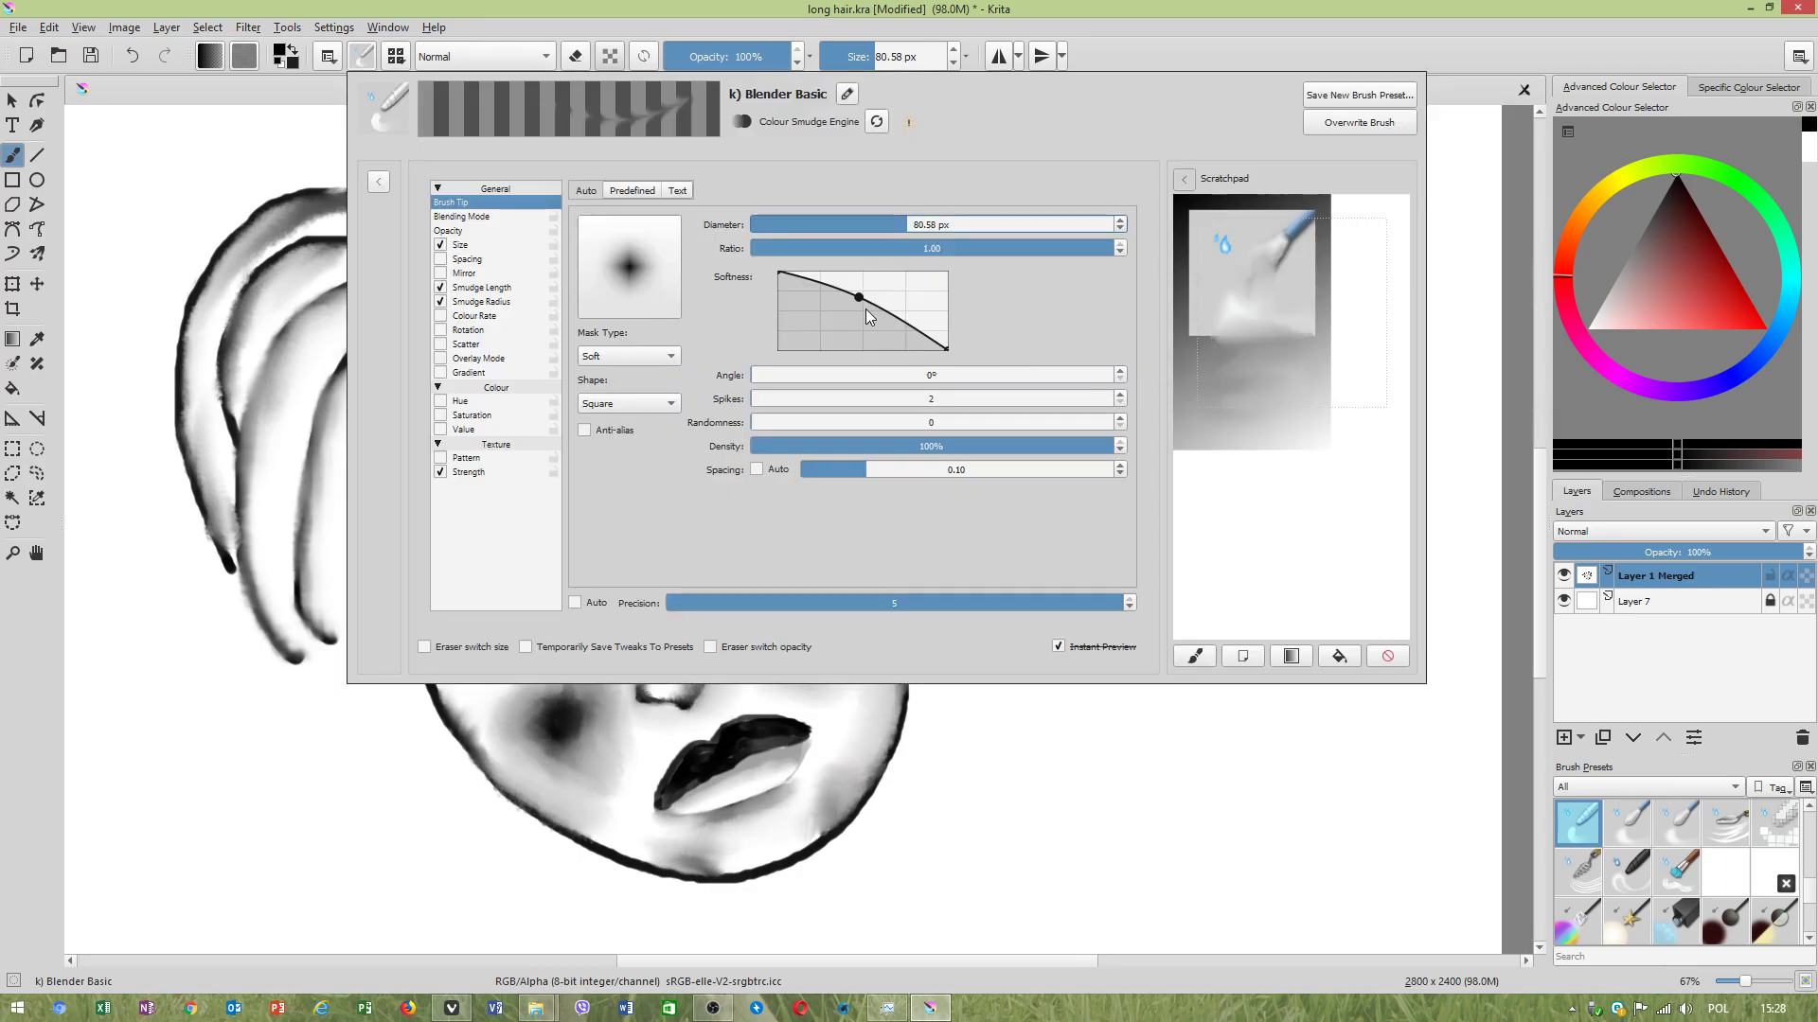
left_click_drag(818, 290, 812, 286)
left_click_drag(906, 327, 863, 303)
left_click_drag(1218, 316, 1270, 264)
left_click_drag(907, 326, 907, 338)
mouse_move(1276, 387)
left_mouse_down()
mouse_move(1238, 381)
mouse_move(1248, 295)
left_mouse_up()
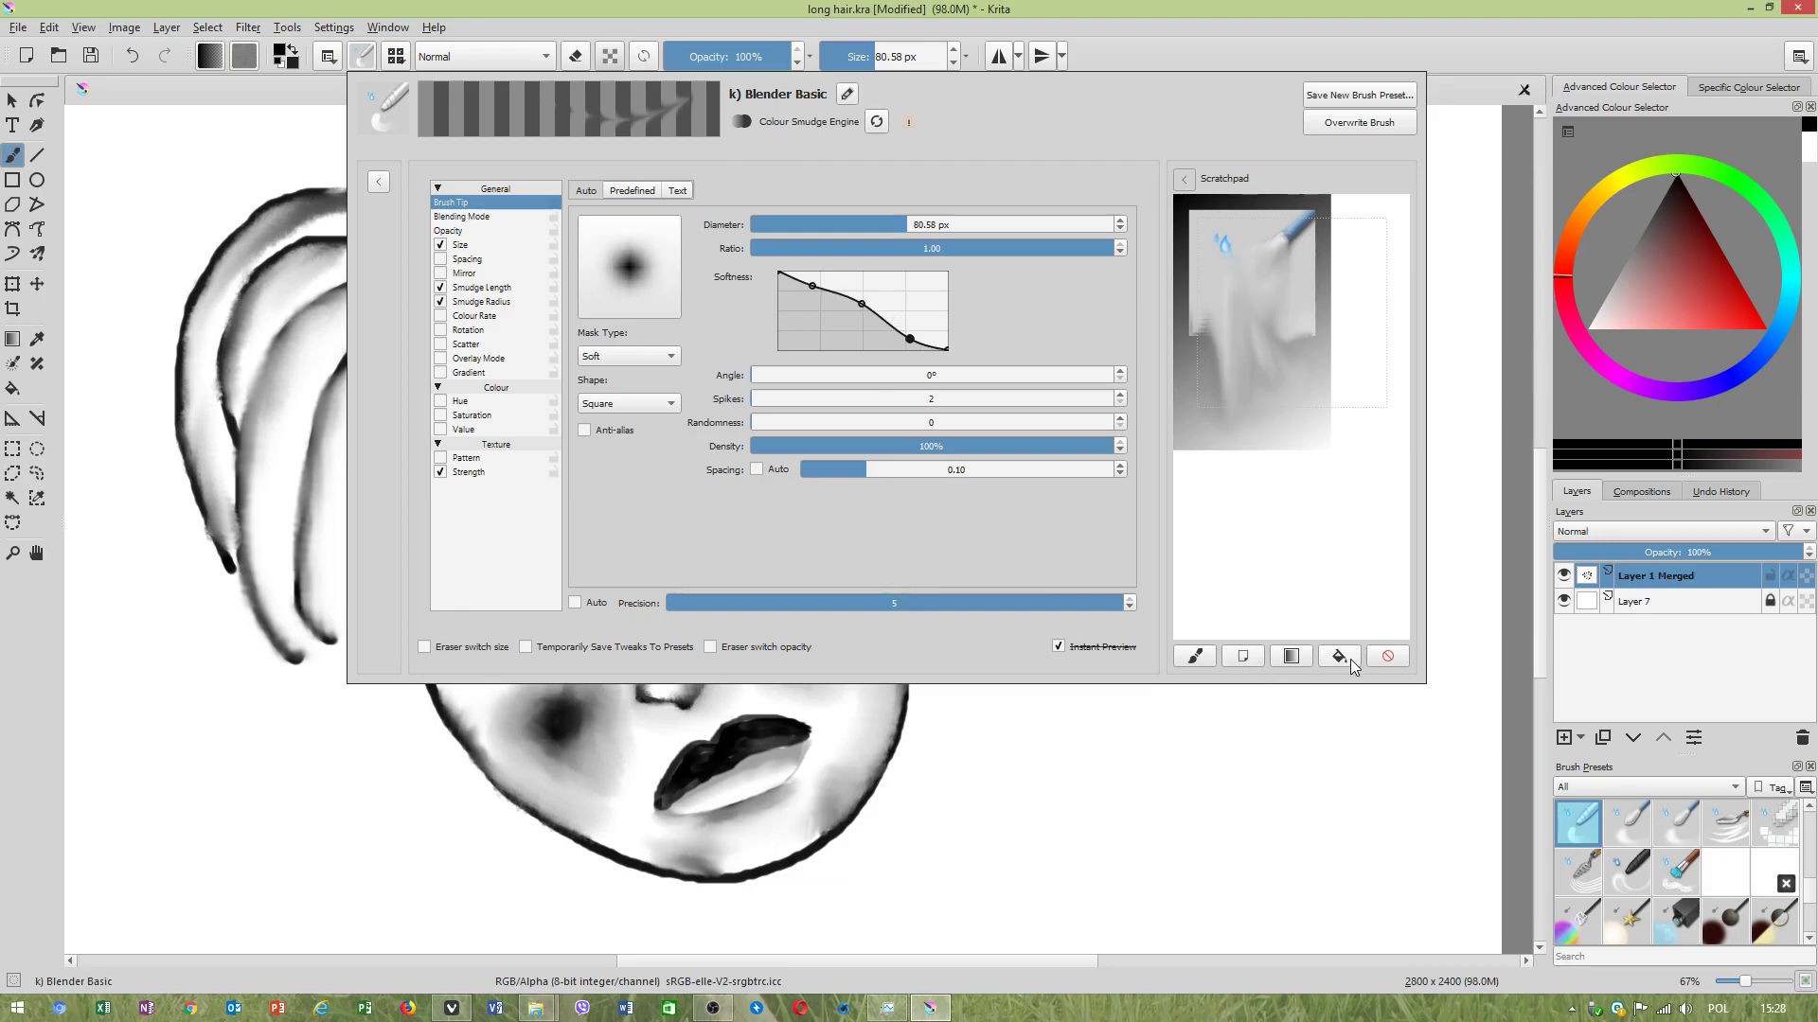
Refill the scratchpad with a gradient and the preset image, and try smudge strokes across it.
left_click(1387, 657)
left_click(1292, 663)
left_click(1250, 660)
left_click(1289, 660)
left_click(1199, 657)
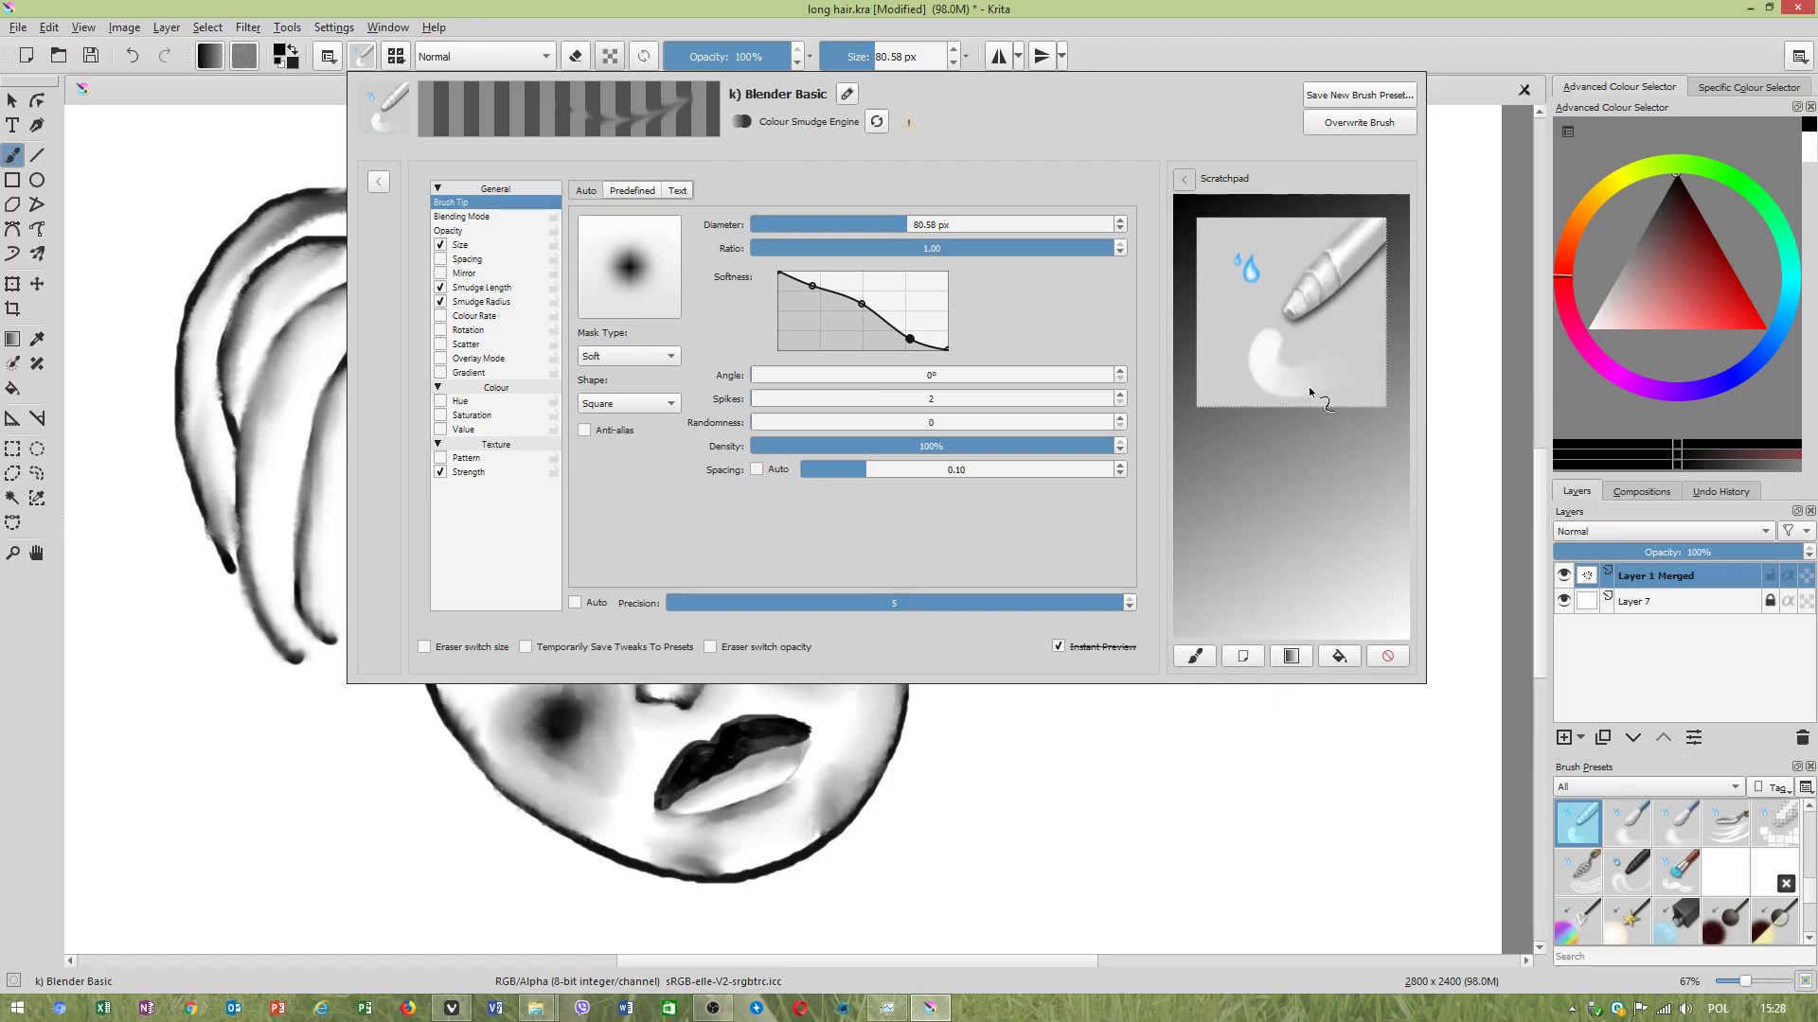
mouse_move(1271, 401)
left_mouse_down()
mouse_move(1298, 394)
mouse_move(1271, 354)
left_mouse_up()
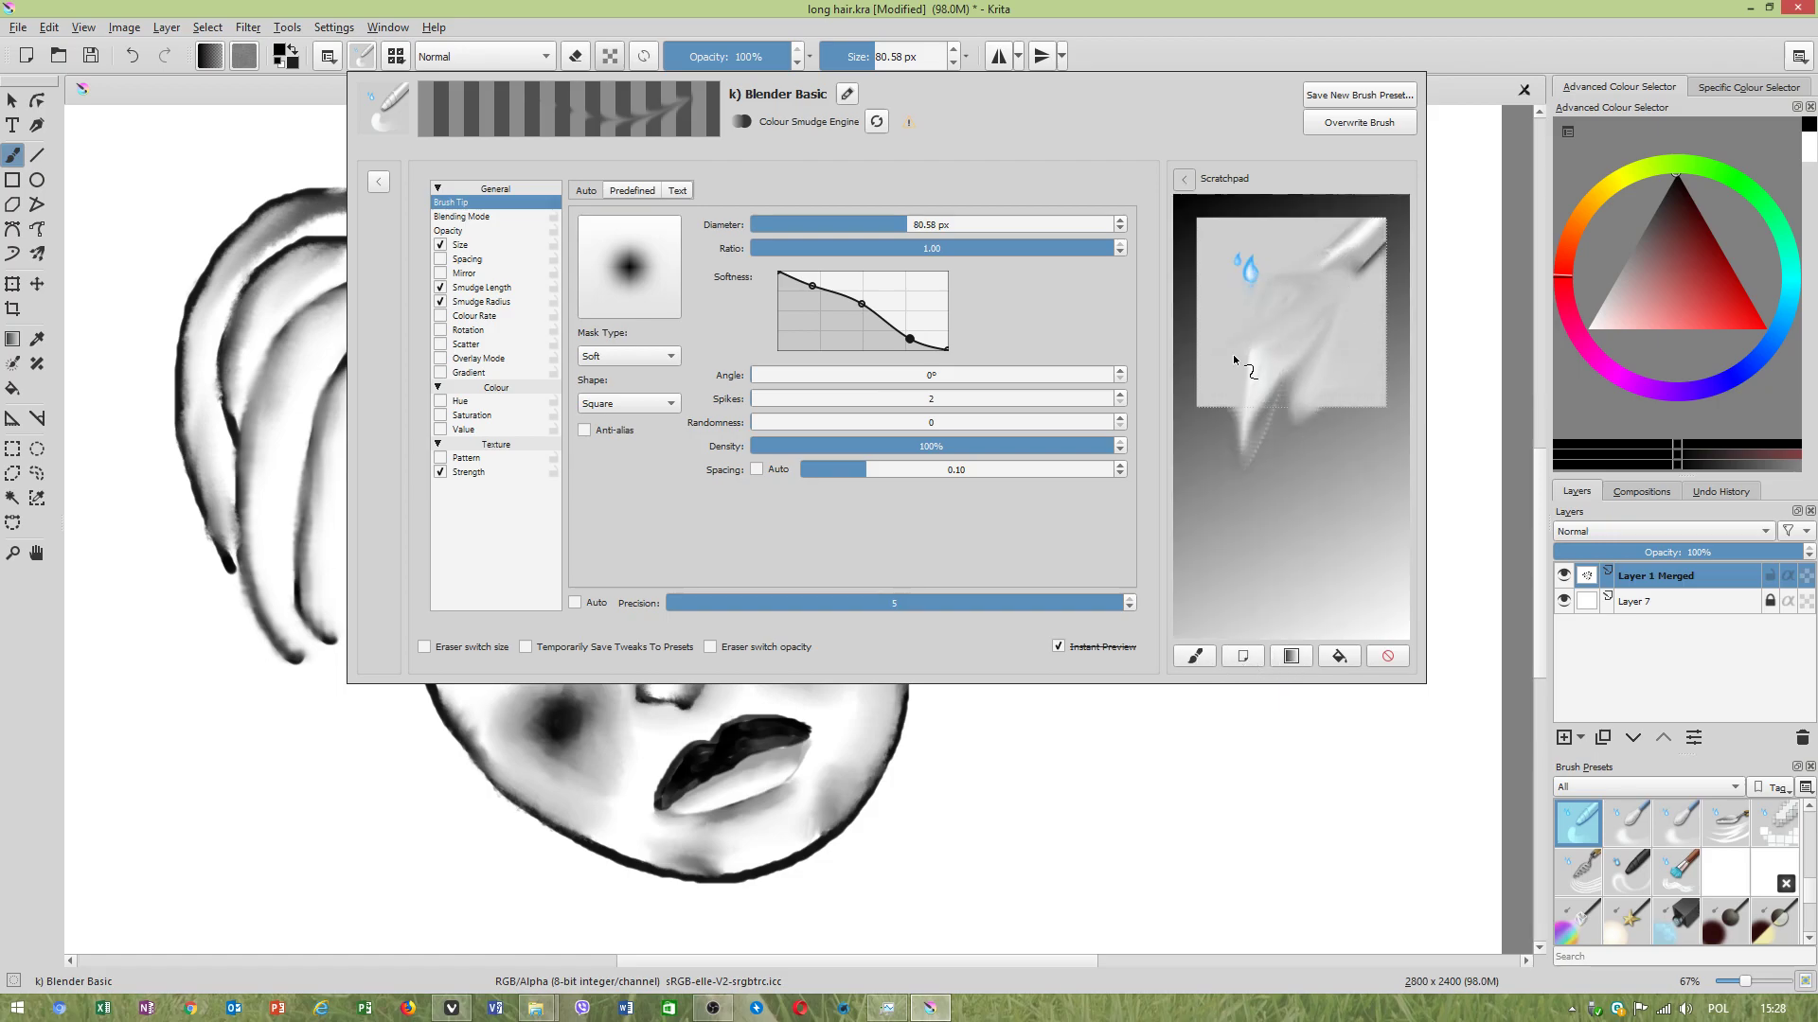
left_click(1195, 658)
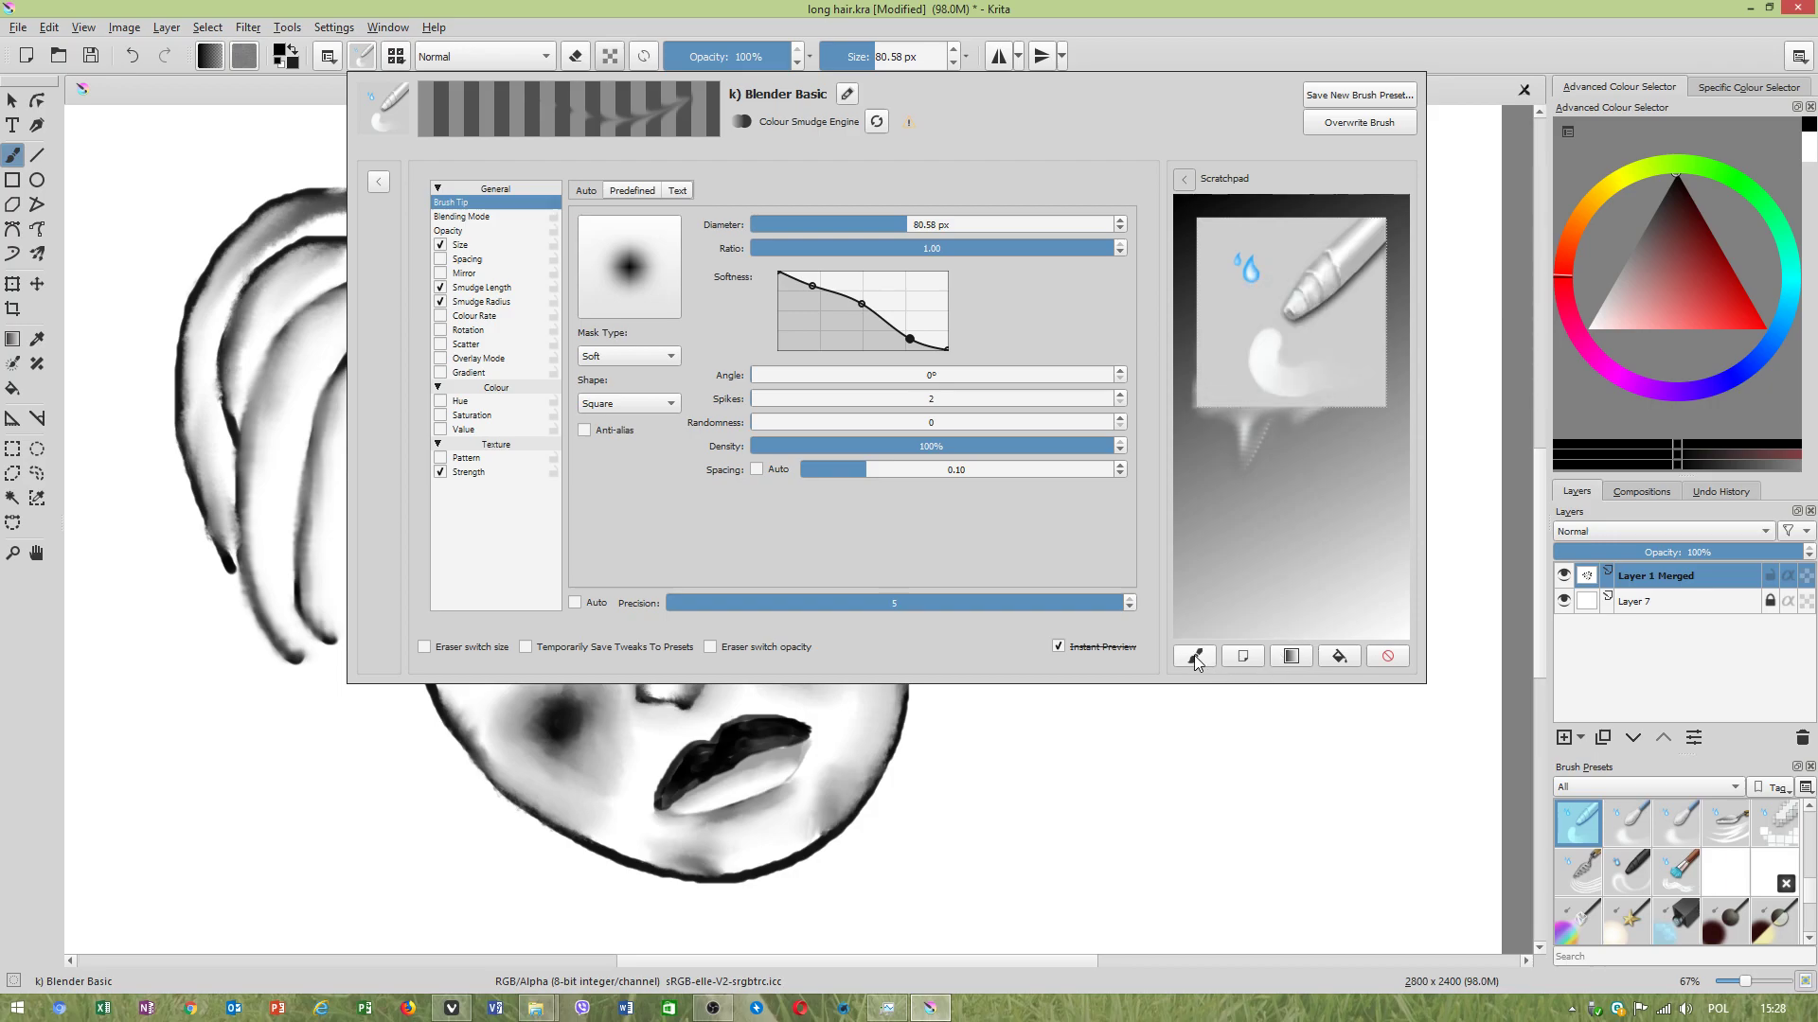
left_click_drag(1234, 421, 1257, 390)
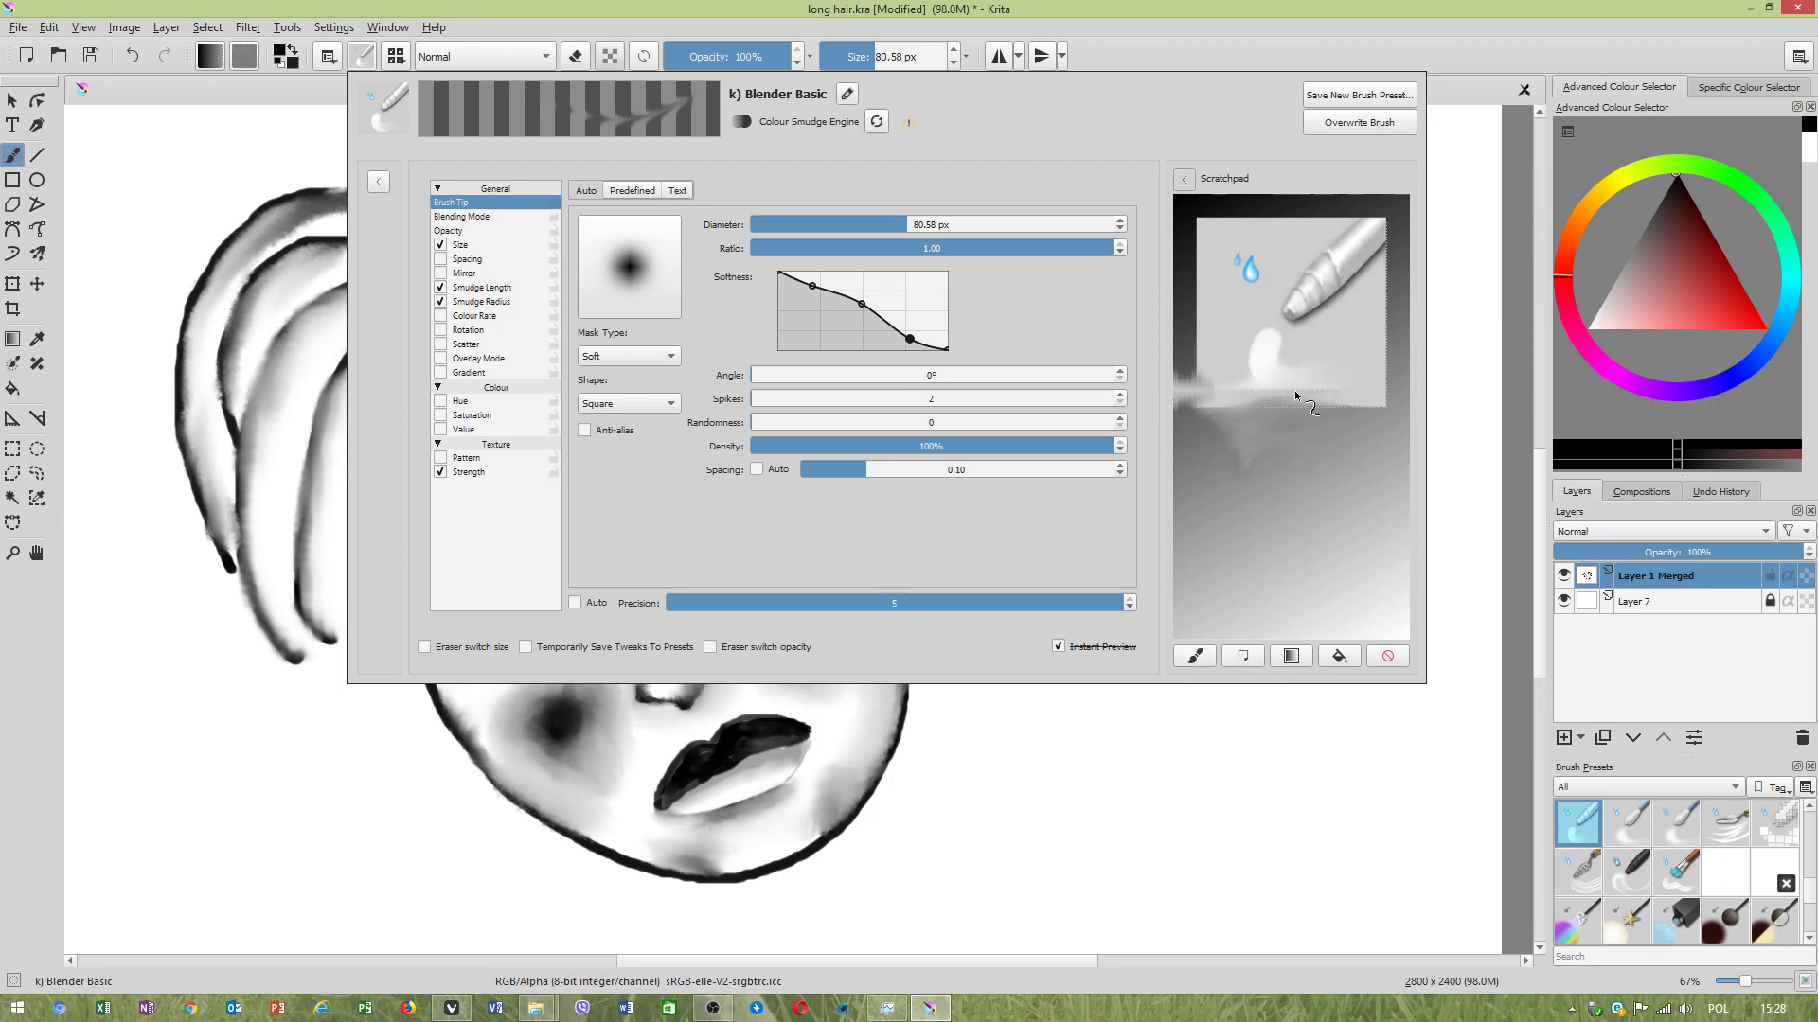
Save the modified brush as a new preset named "blender smudge custom".
left_click(1359, 95)
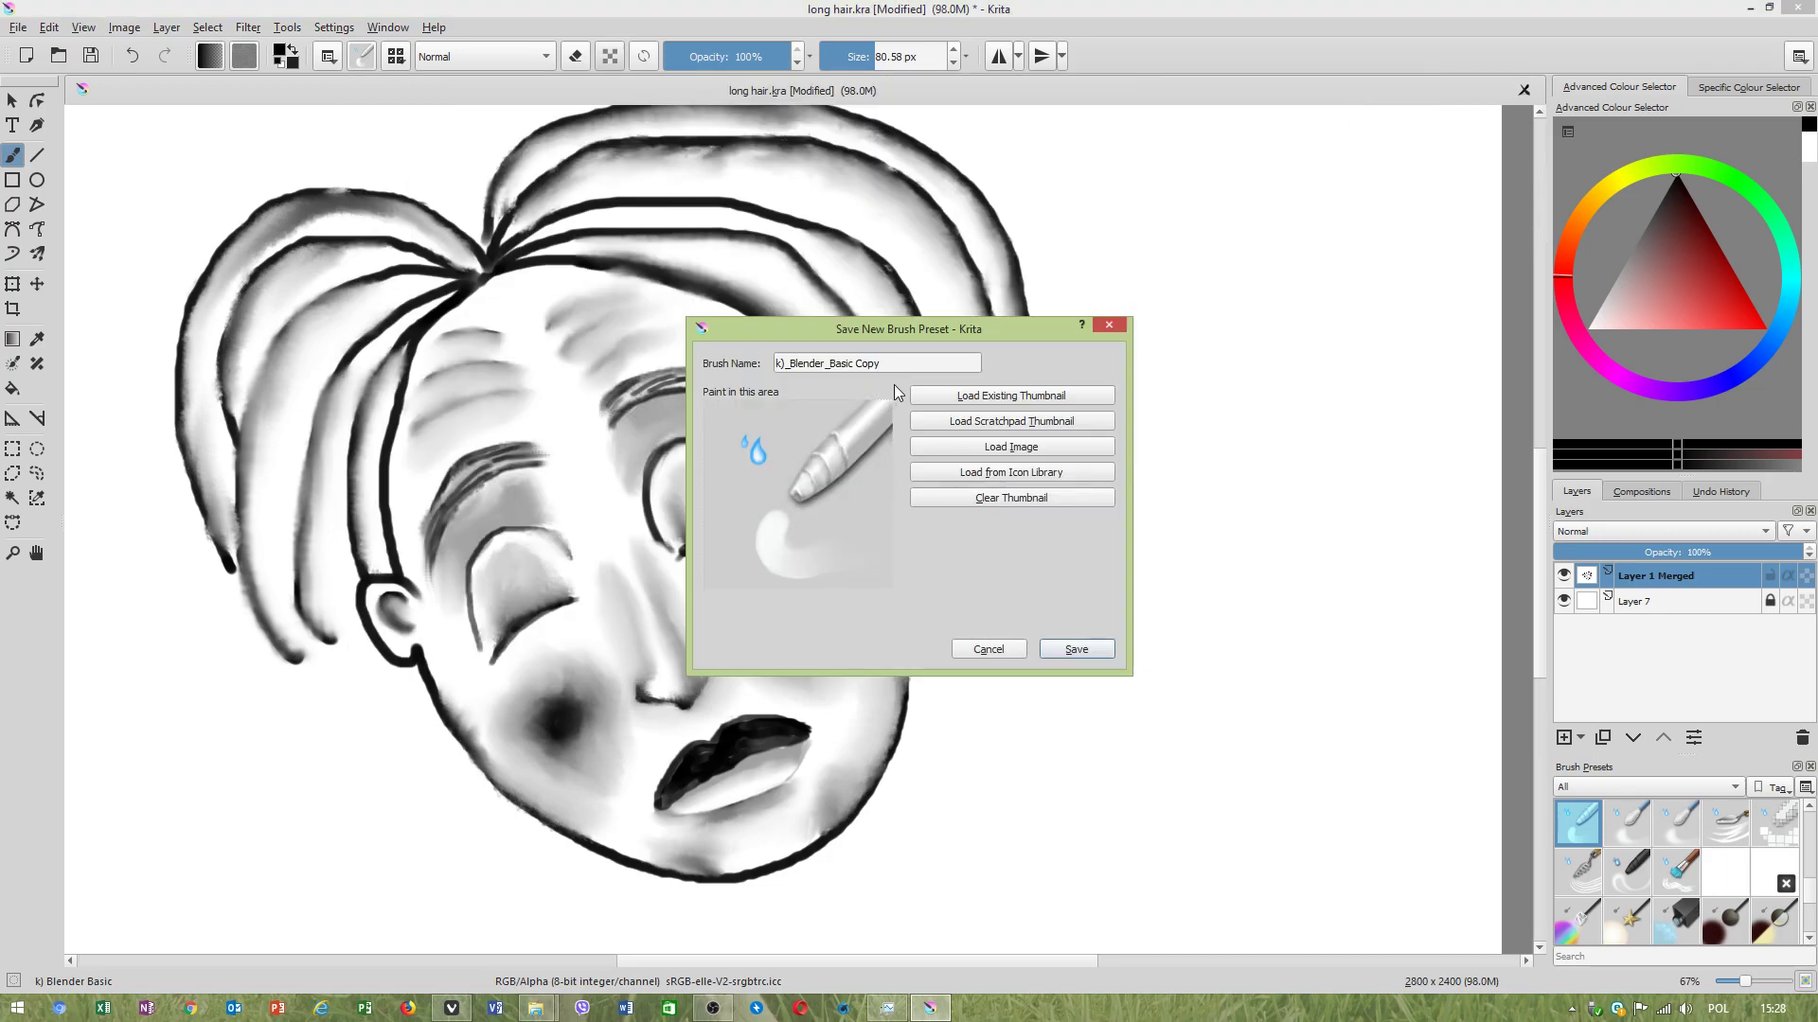
left_click_drag(879, 364, 781, 372)
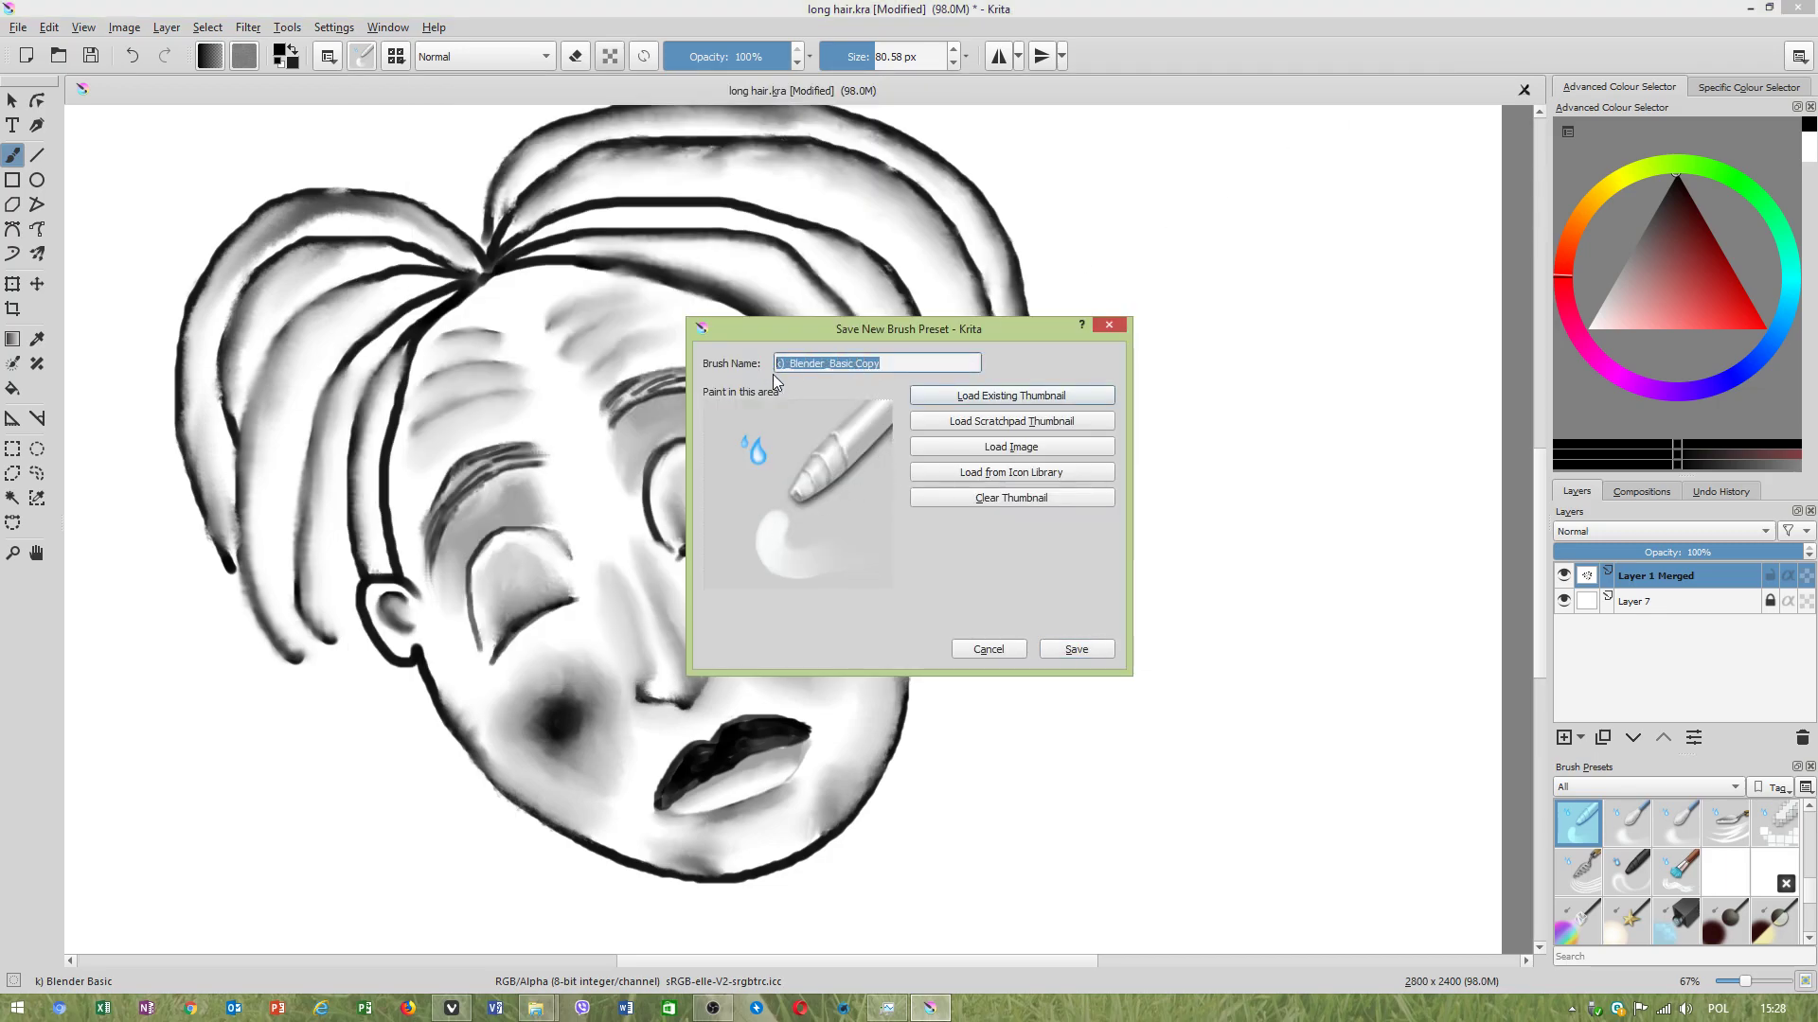
type("blender smudge custom")
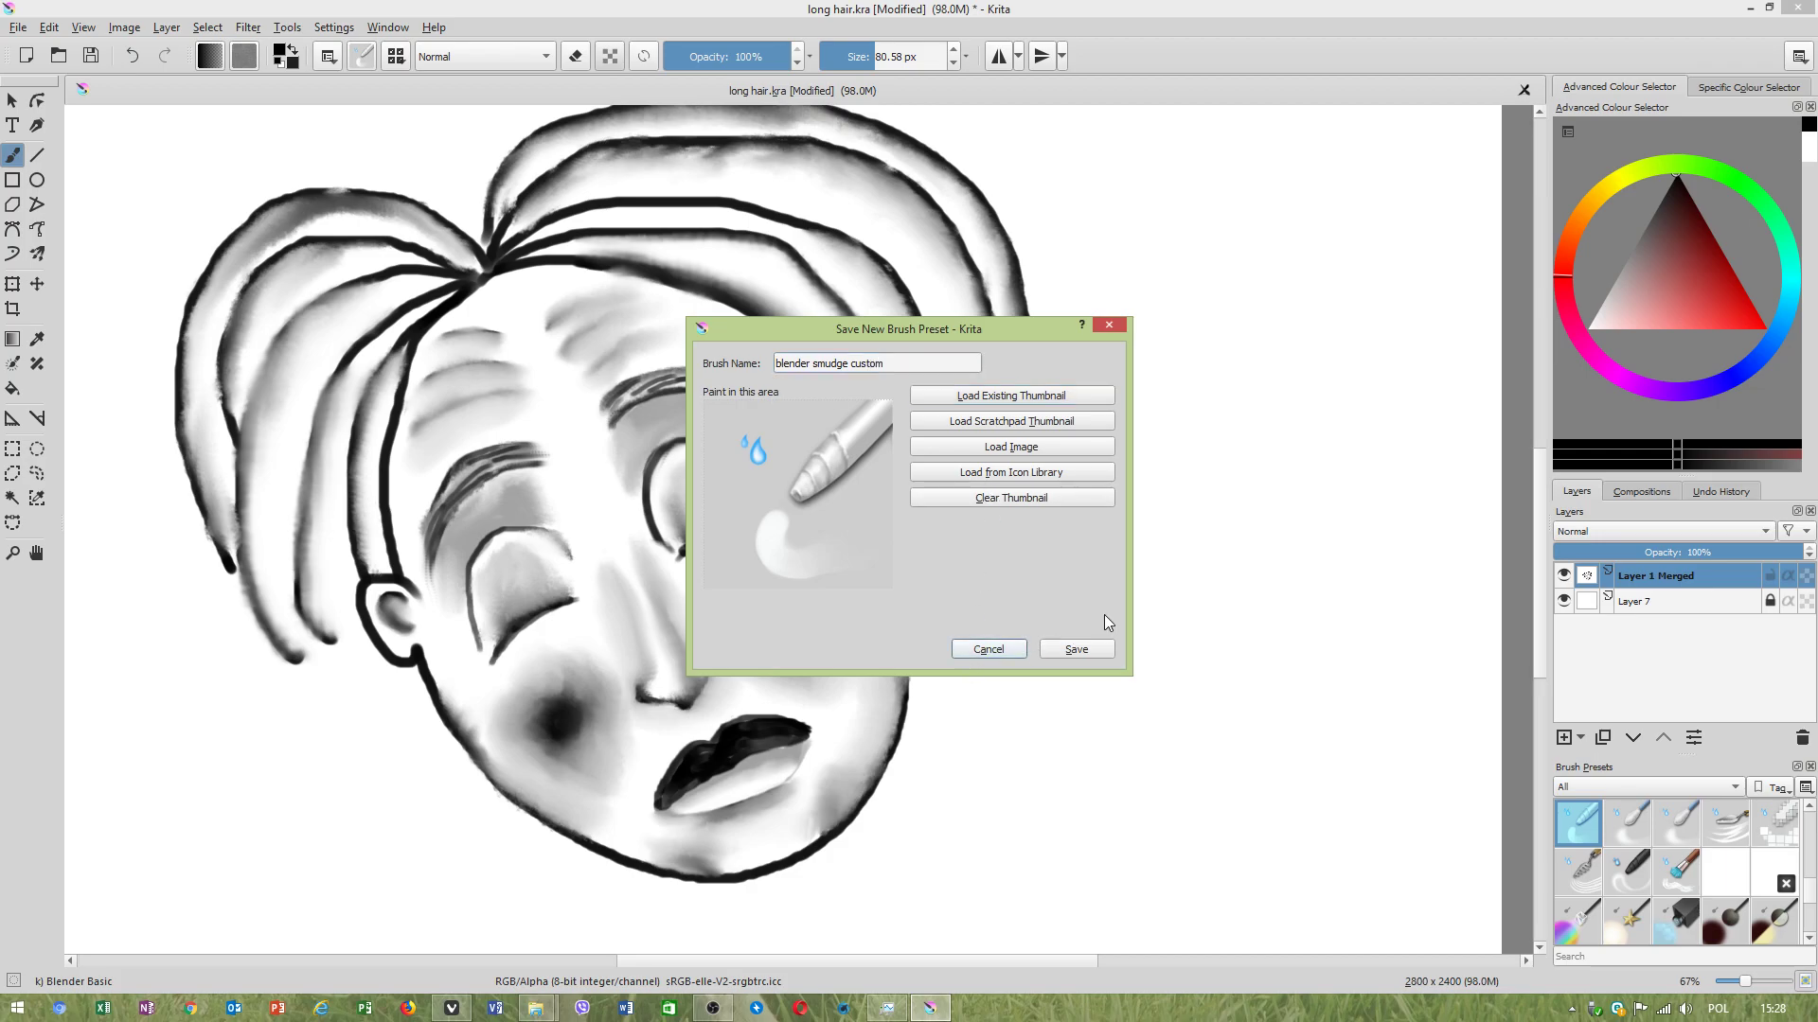
left_click(1073, 650)
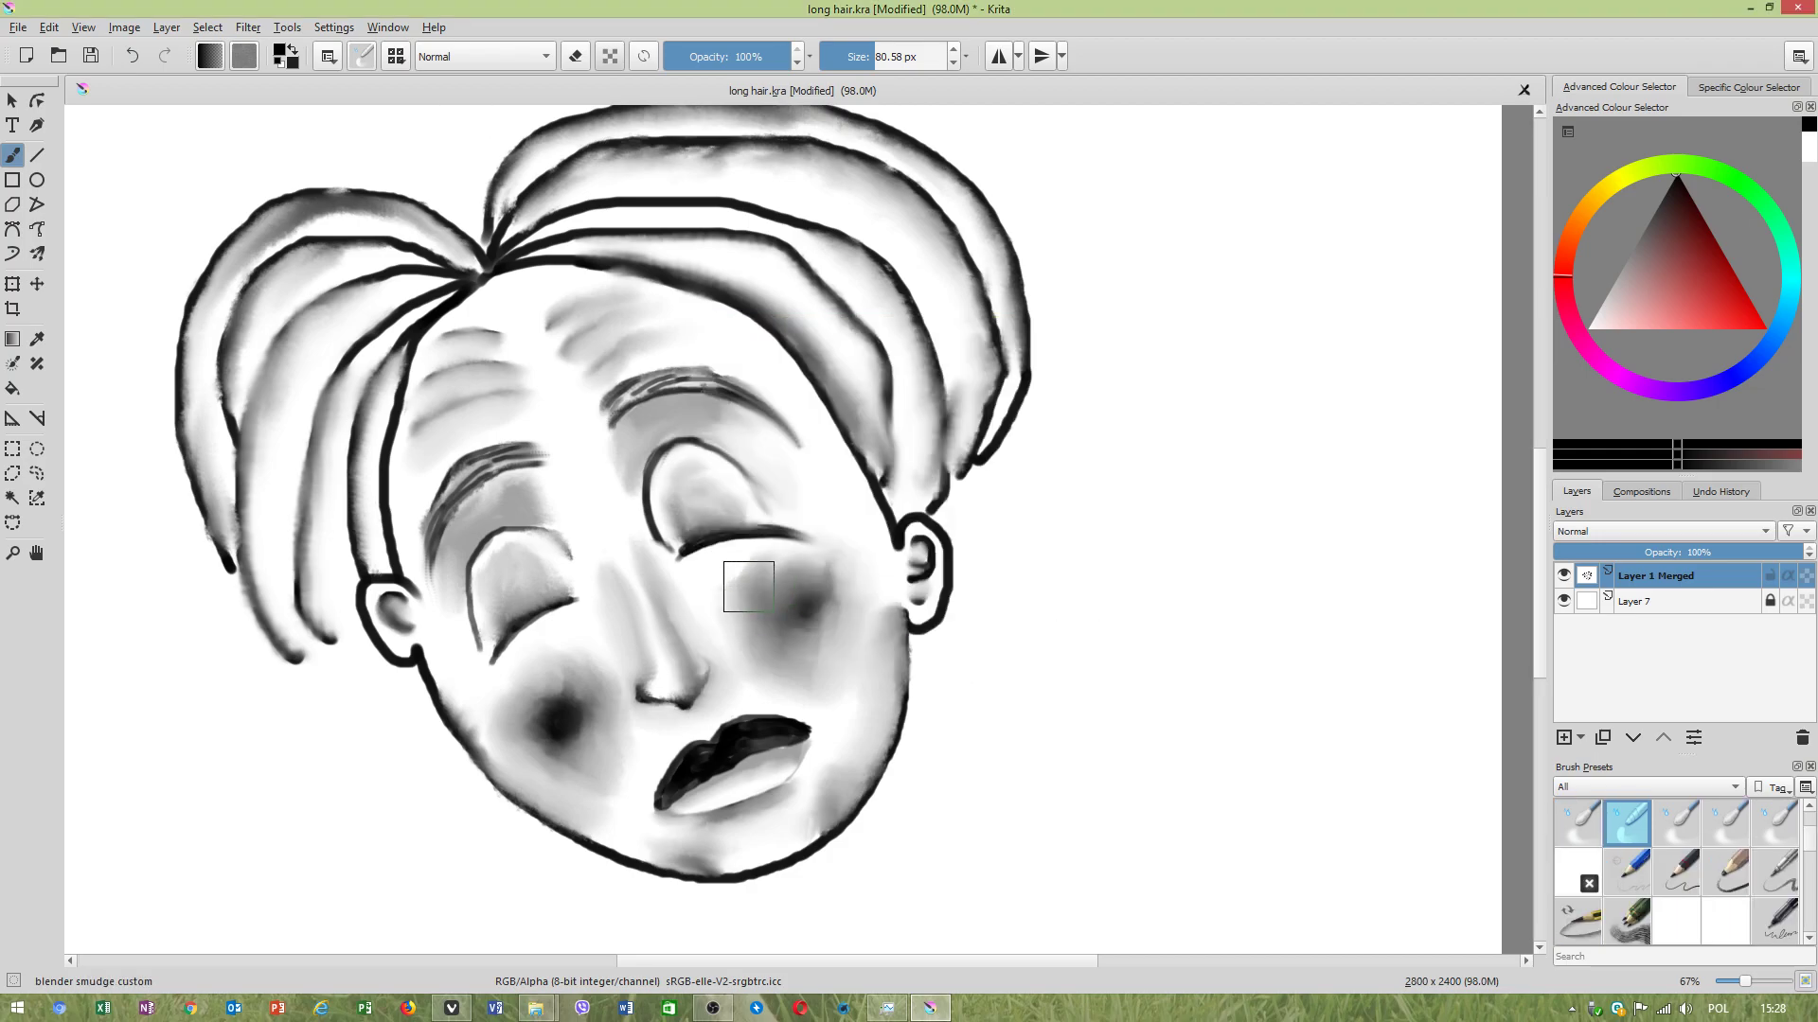
Look through the full brush preset list to locate the custom blender smudge preset.
scroll(753, 611, "up", 1)
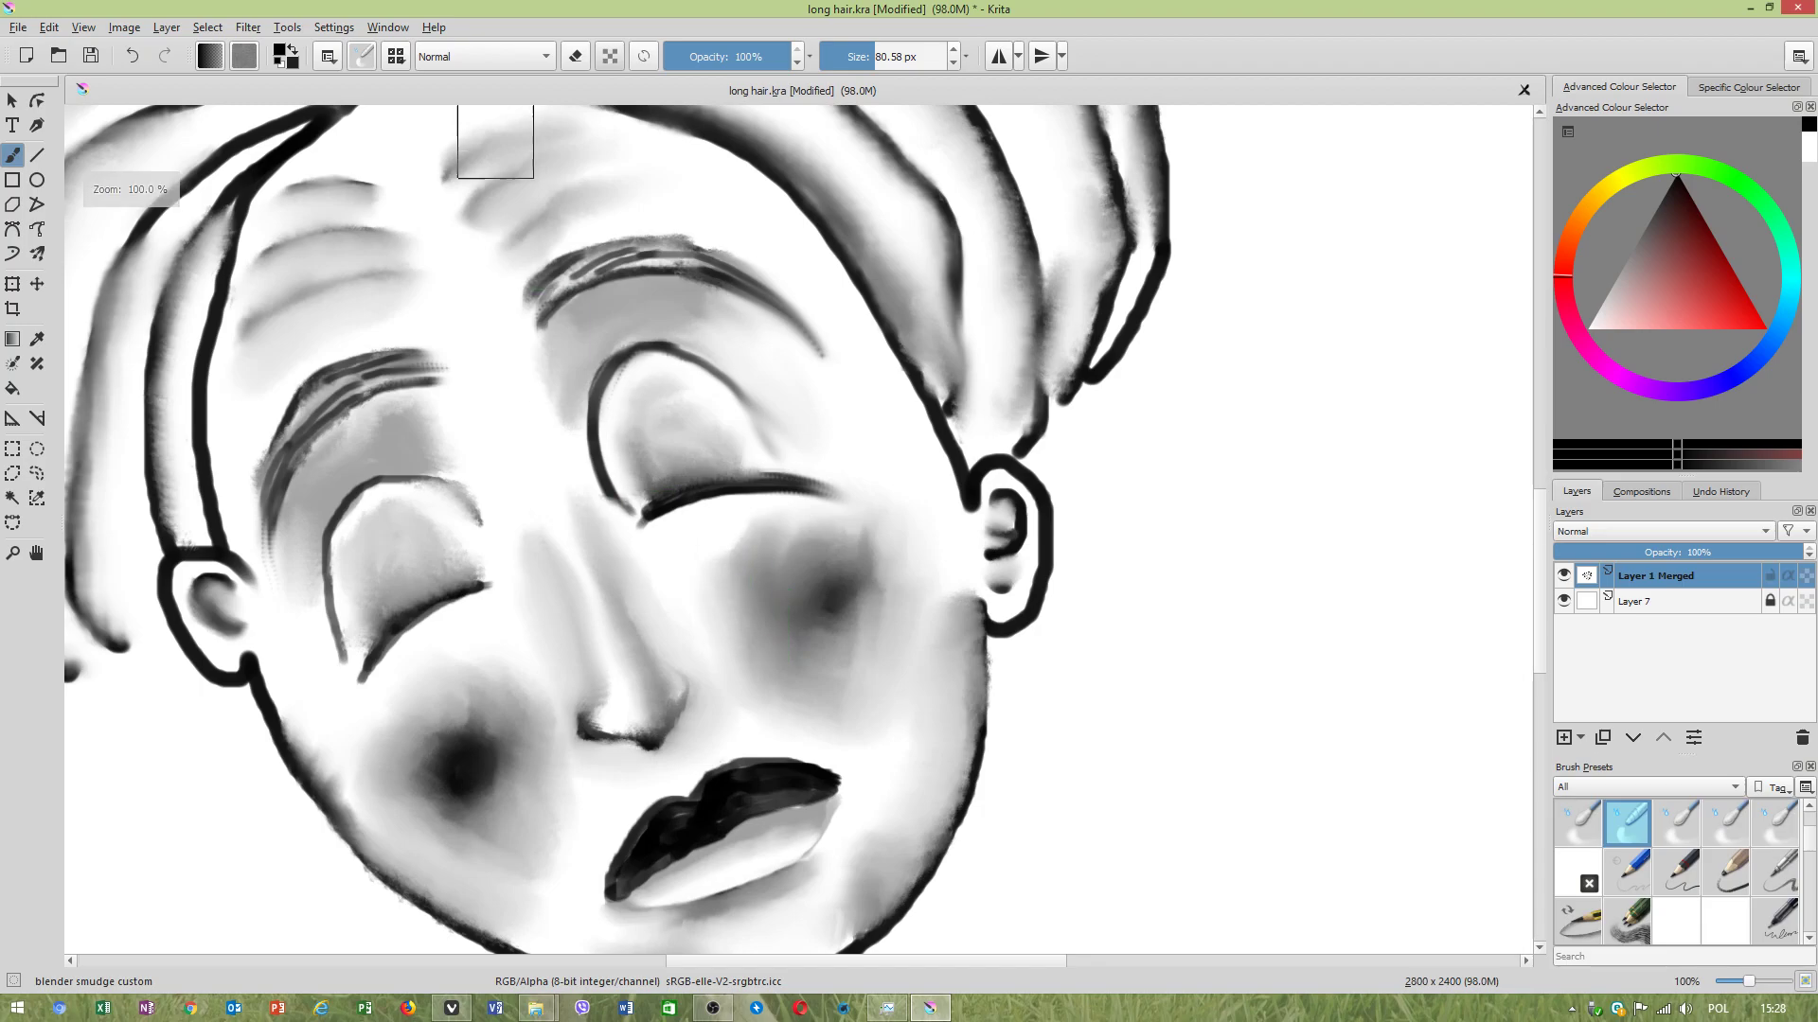
left_click(365, 56)
left_click(401, 53)
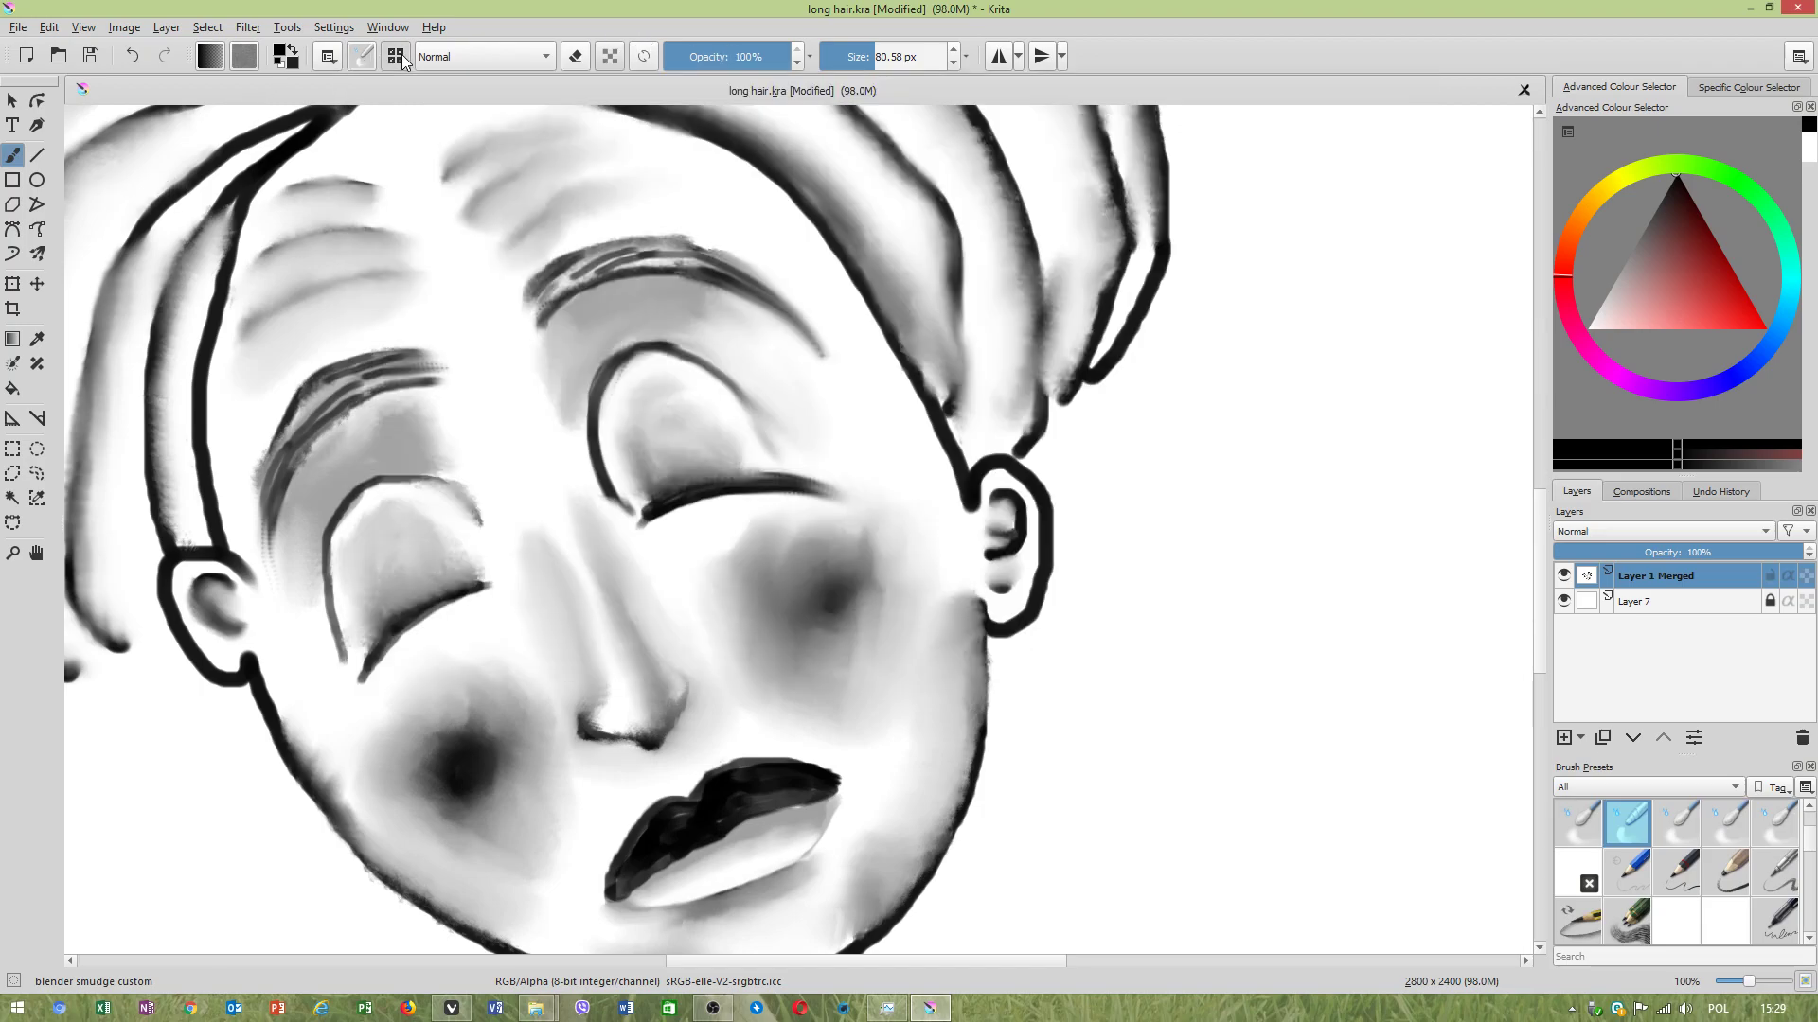
left_click_drag(797, 180, 797, 470)
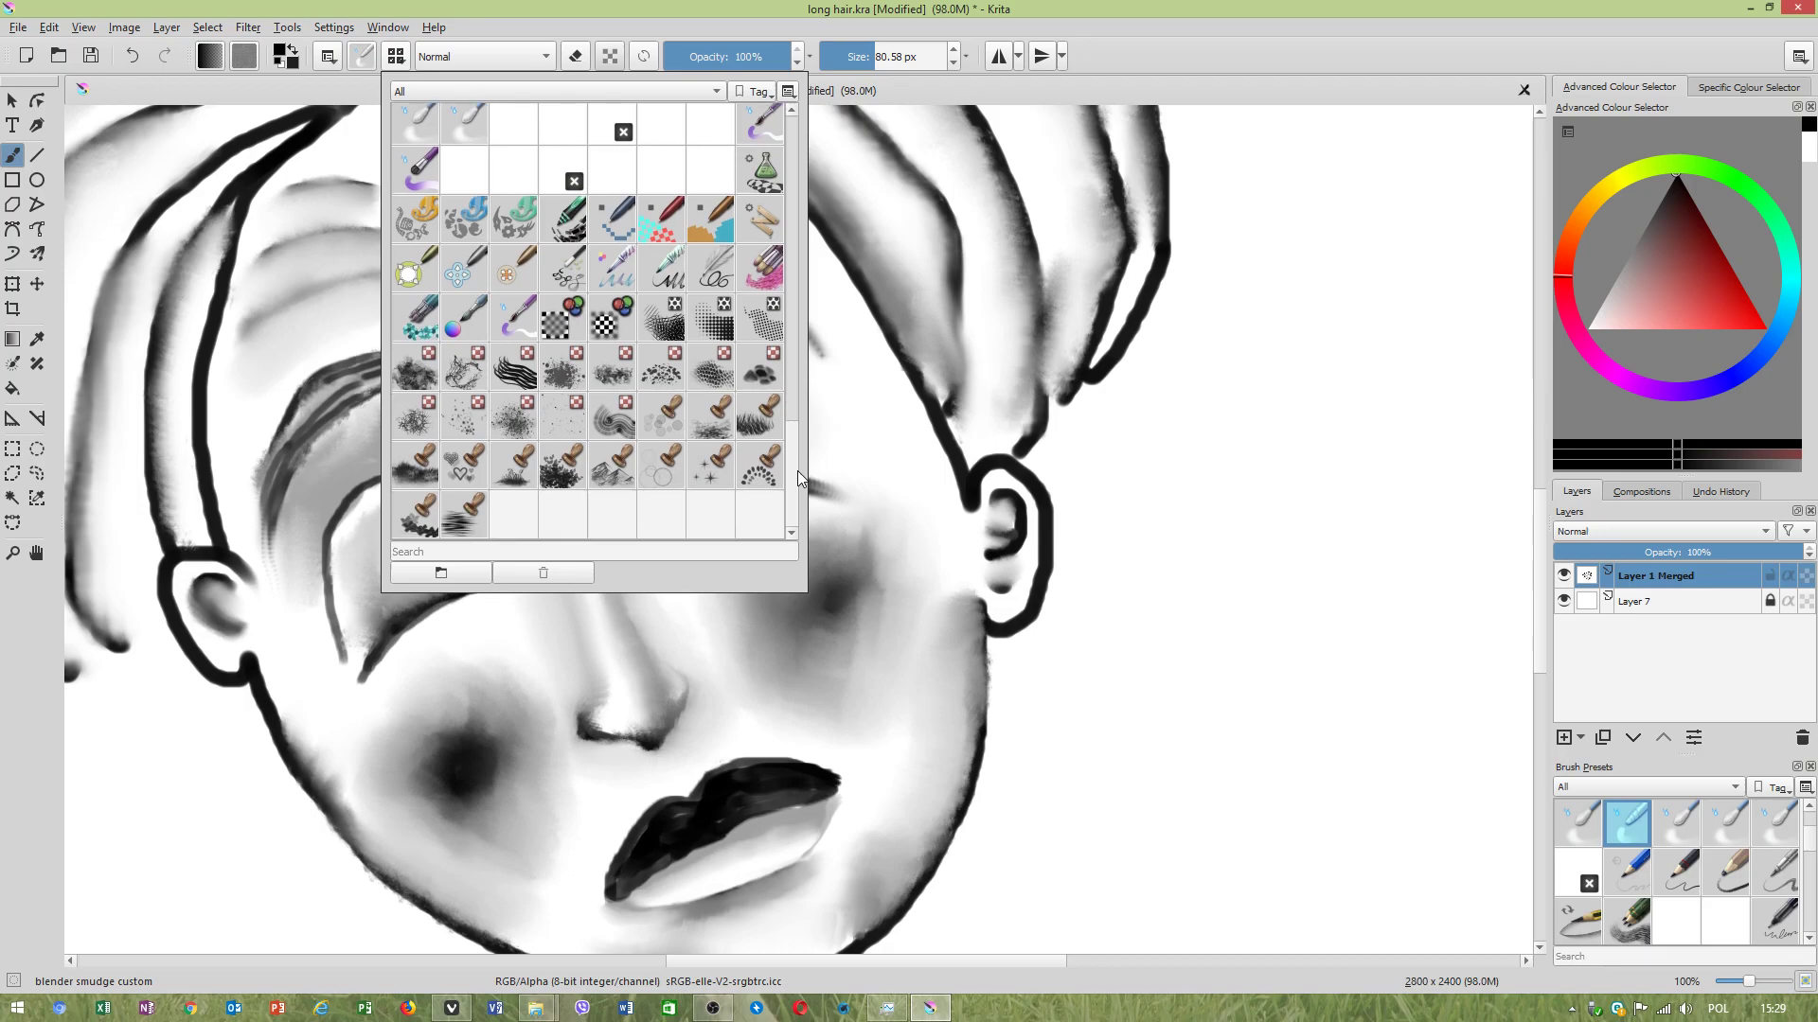
scroll(554, 384, "up", 4)
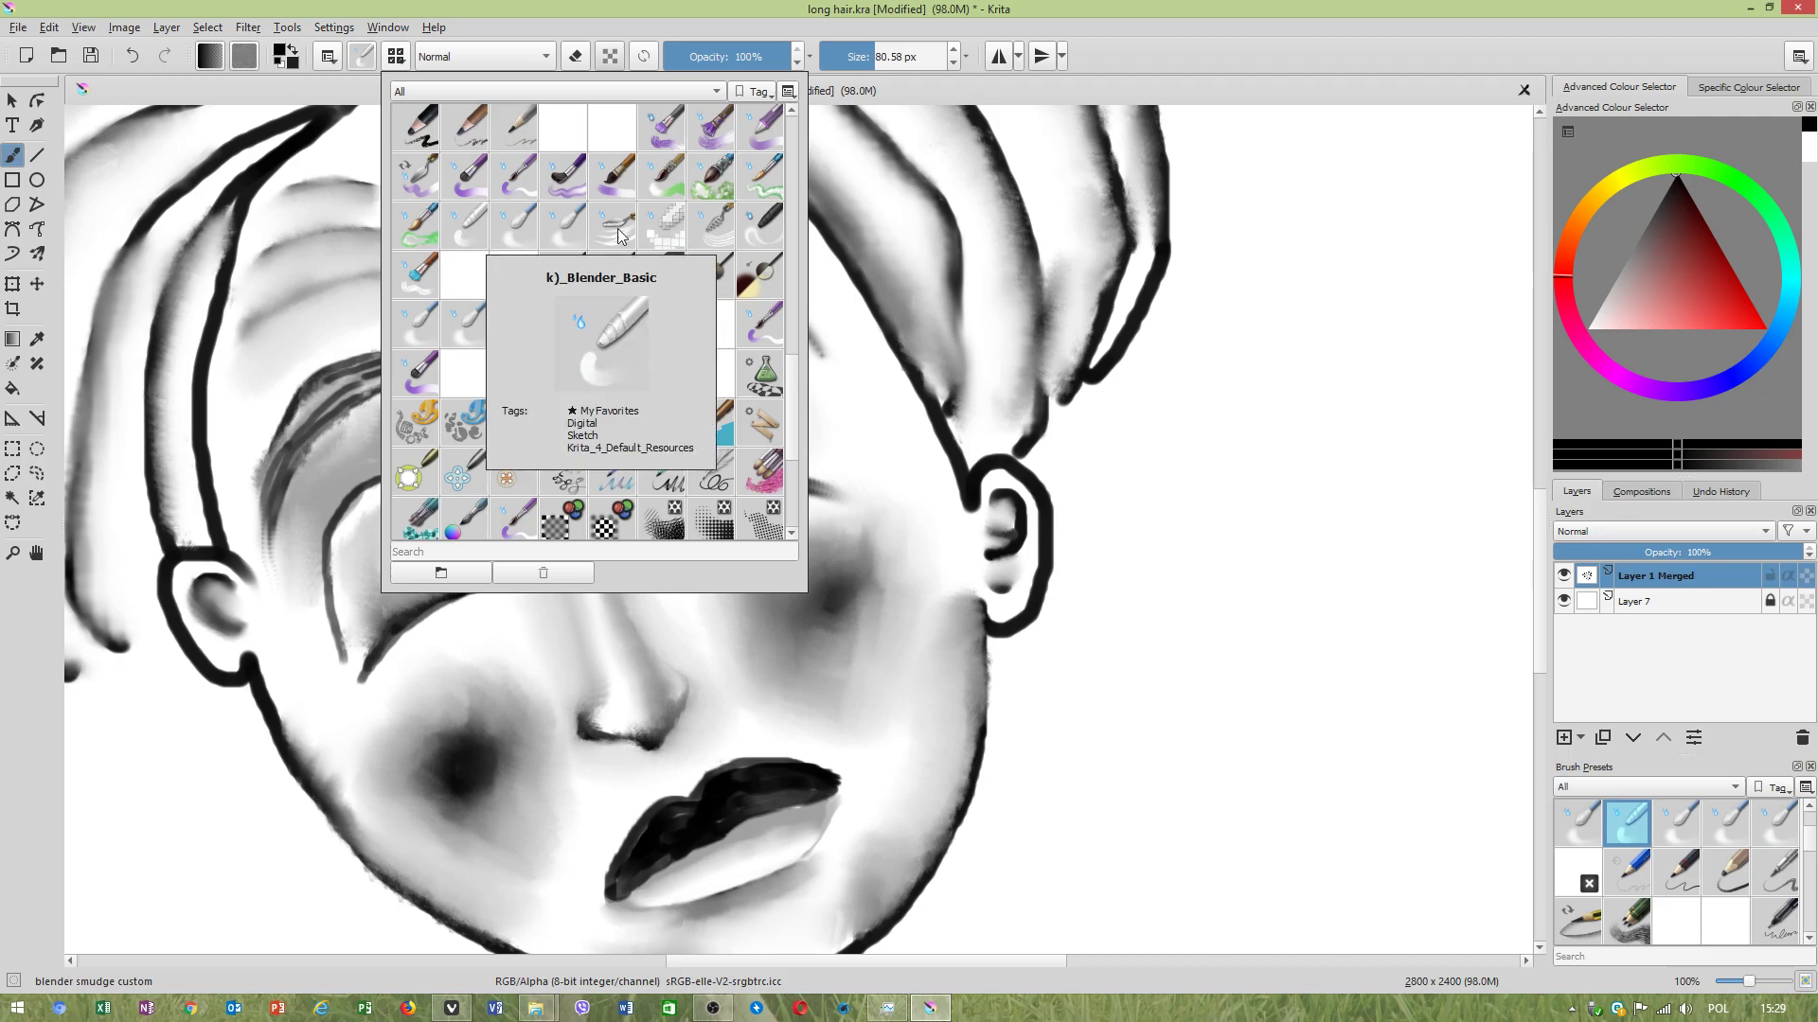
scroll(731, 338, "up", 6)
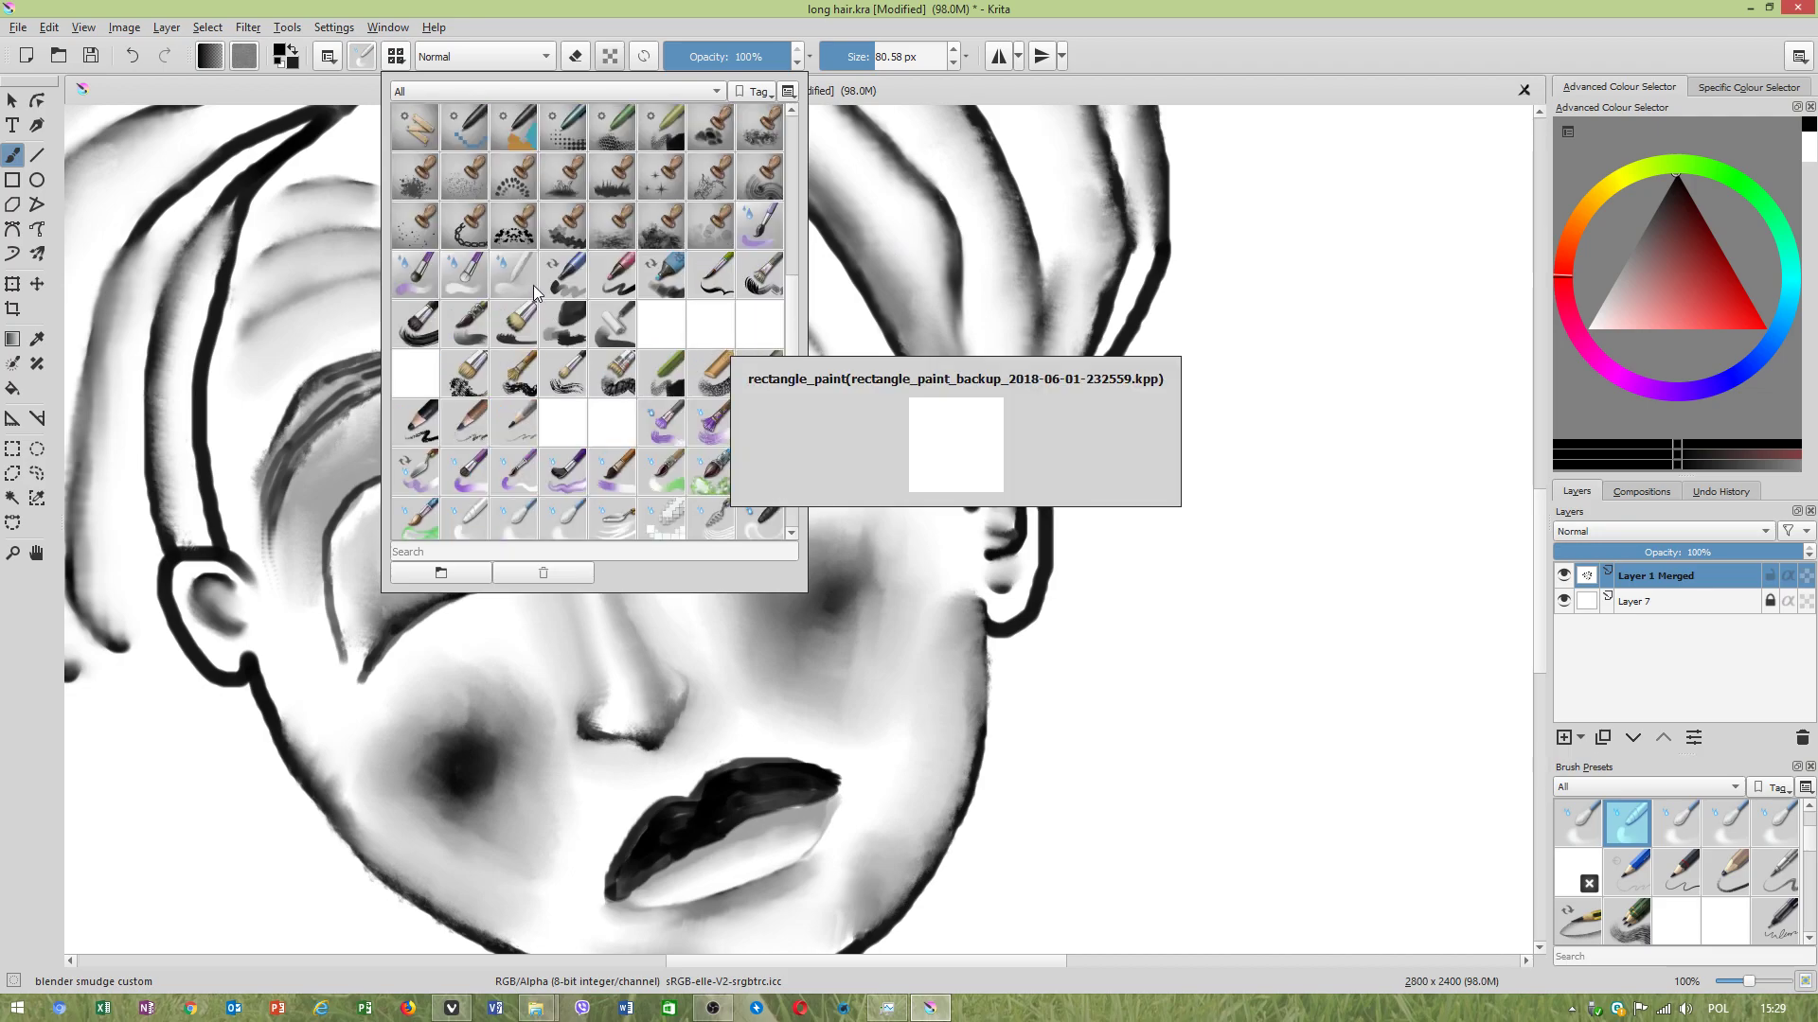
scroll(521, 275, "up", 6)
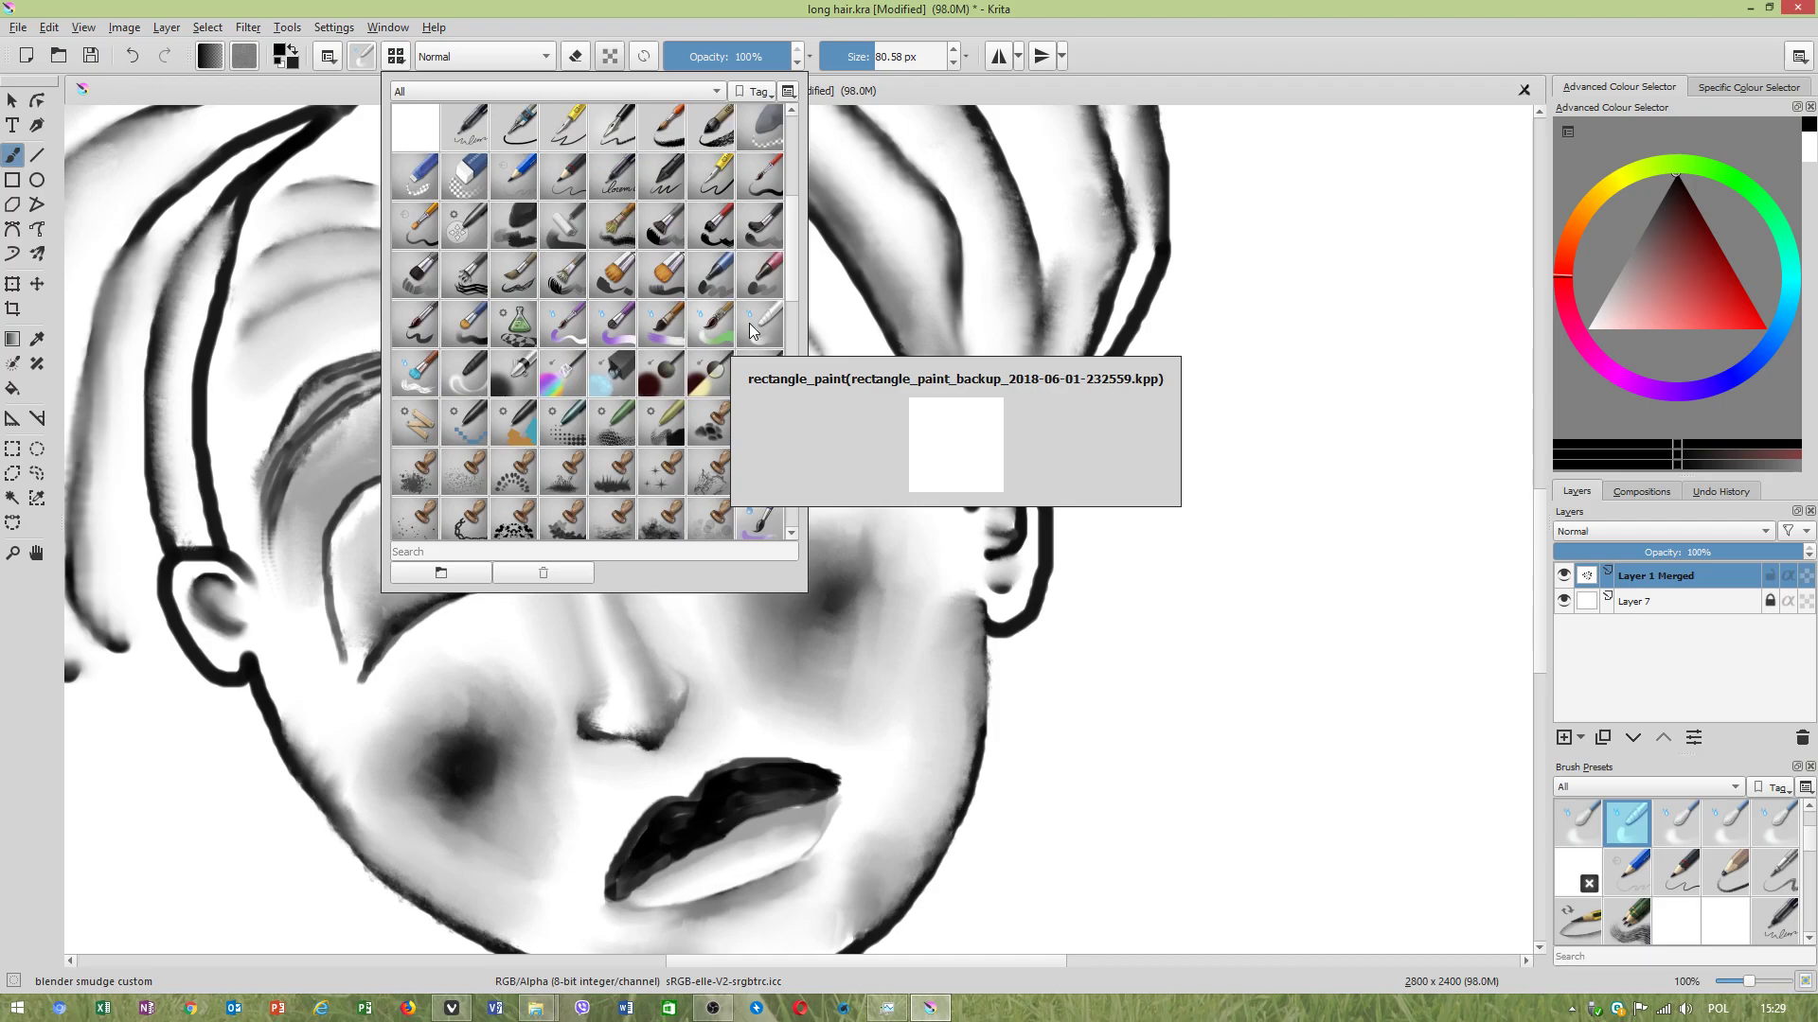
scroll(614, 319, "up", 3)
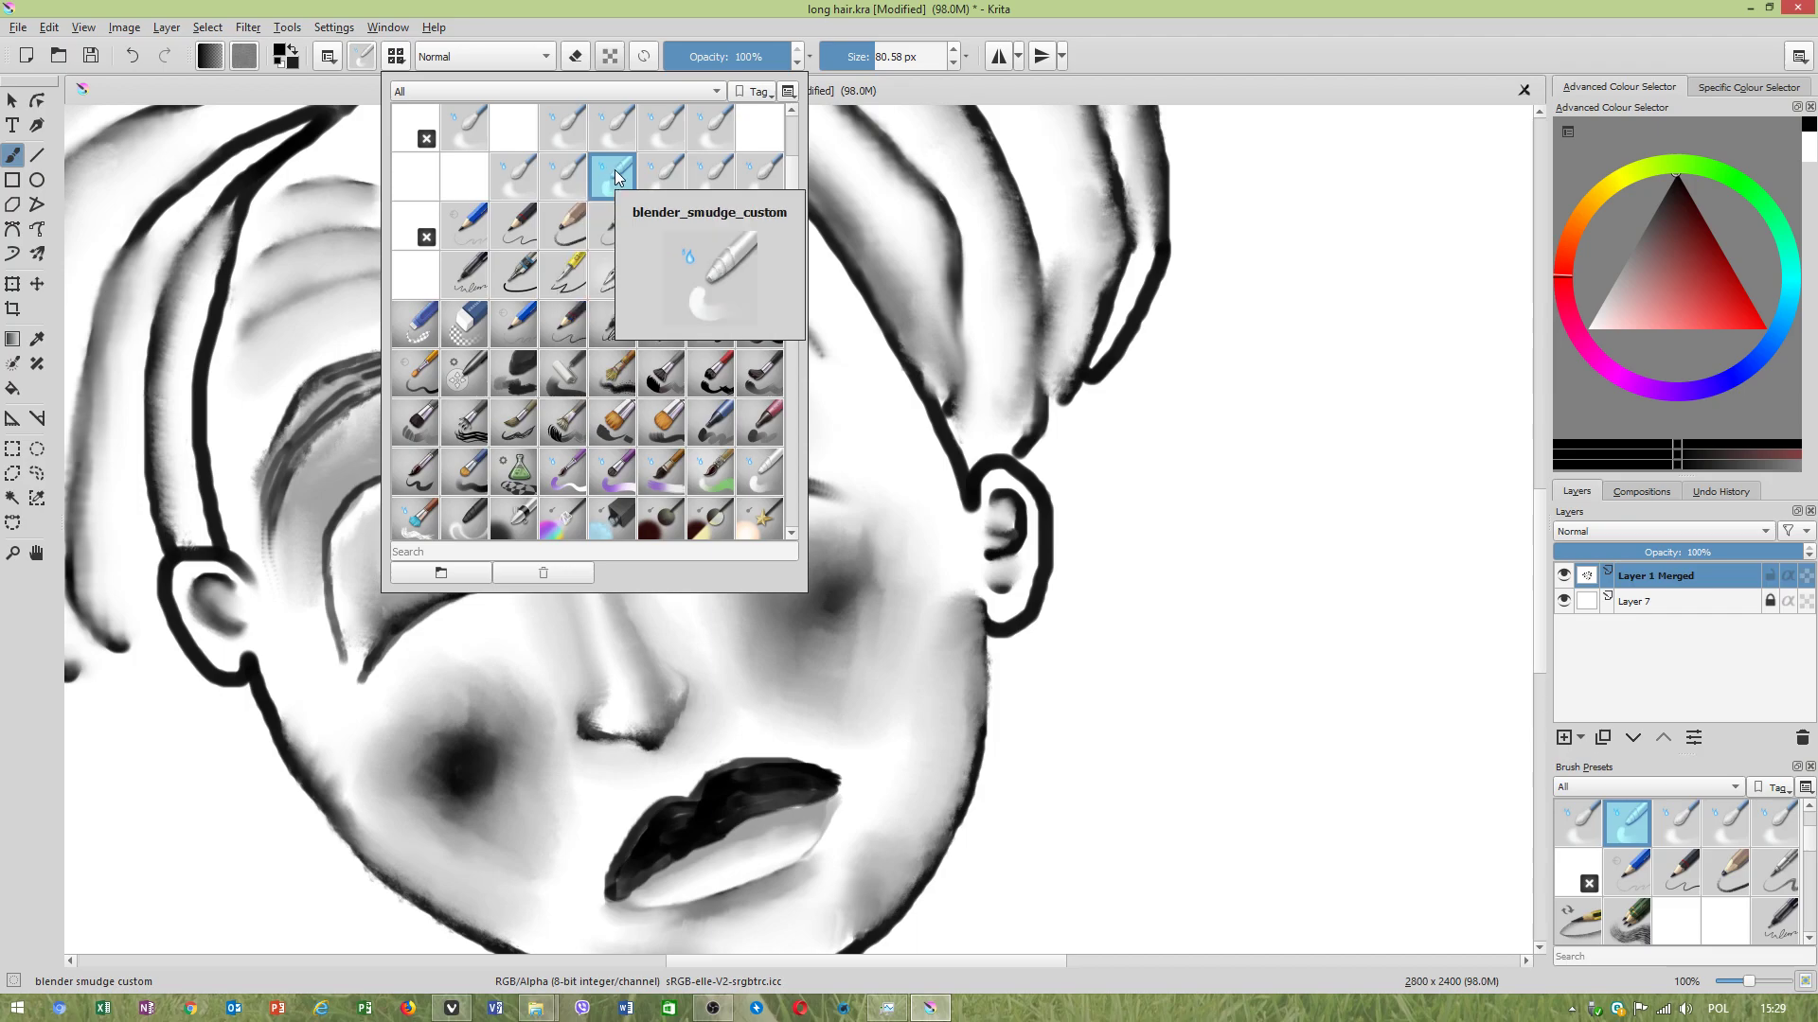
left_click(1198, 81)
Try to smudge the tips of the hair strands outside the left ear into long tails curving down toward the jaw.
mouse_move(936, 248)
left_mouse_down()
mouse_move(944, 366)
mouse_move(1040, 293)
mouse_move(1025, 261)
mouse_move(986, 417)
left_mouse_up()
scroll(596, 495, "down", 3)
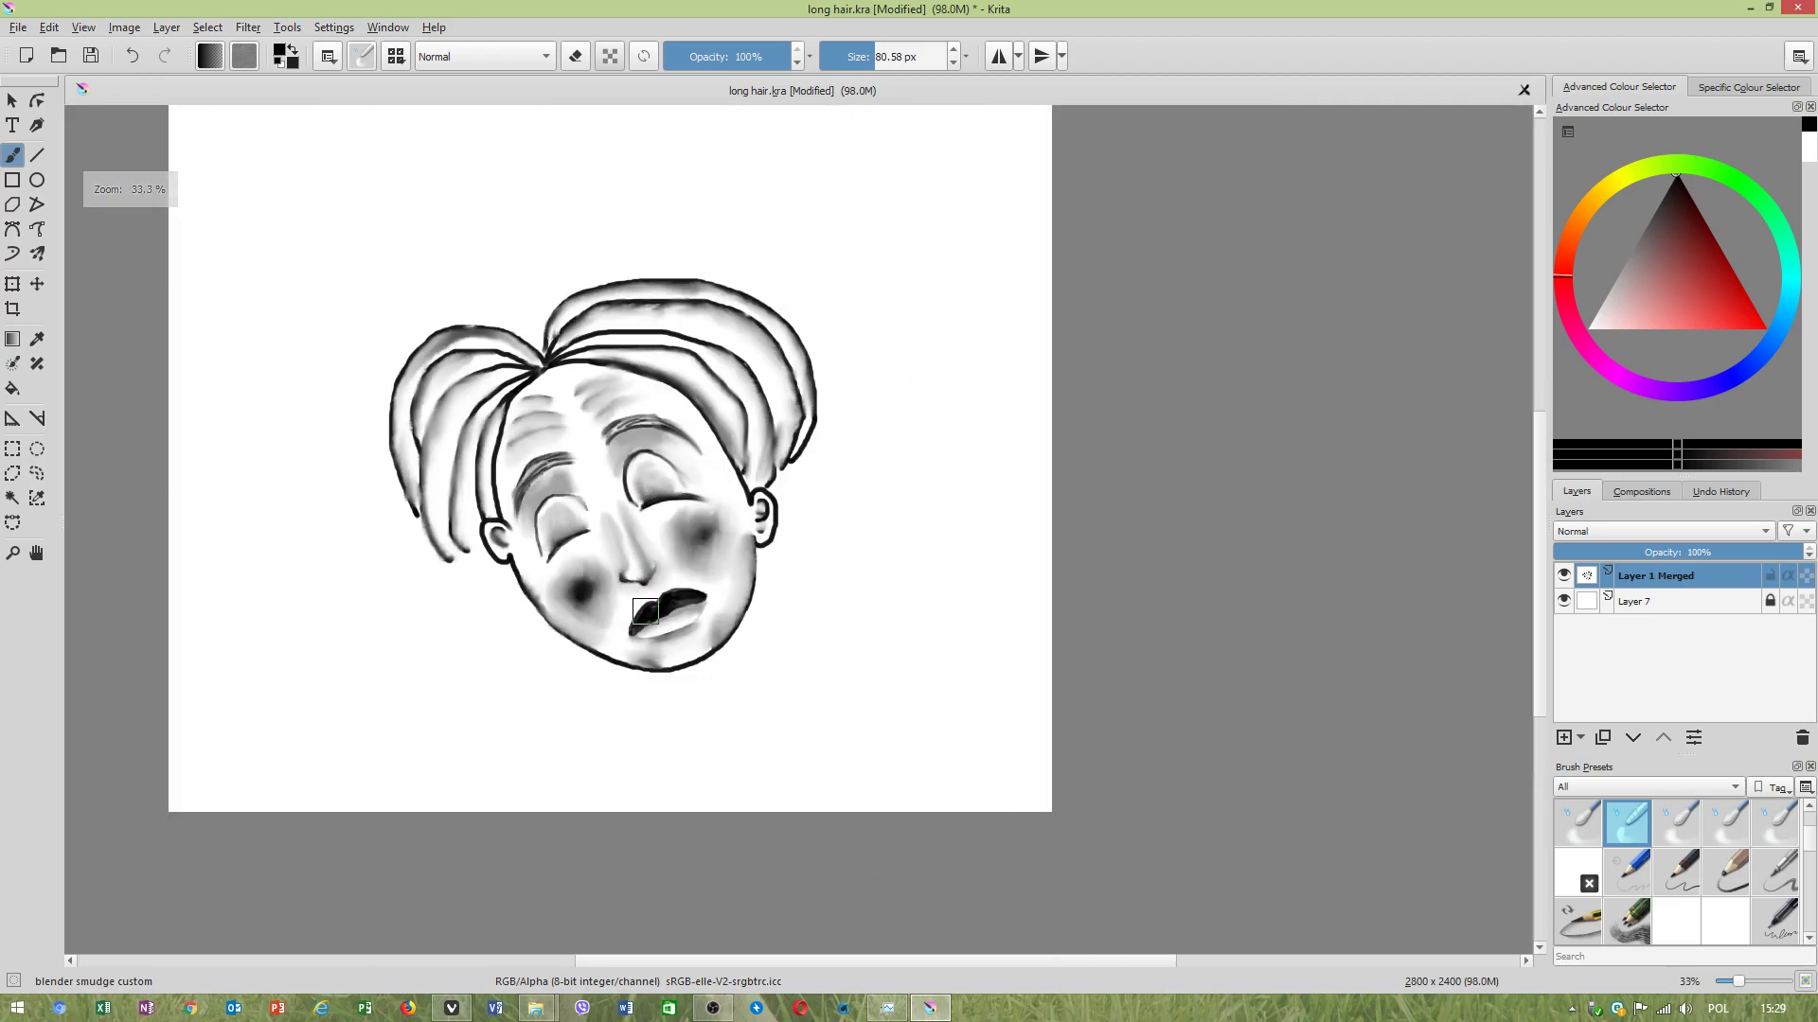
scroll(663, 606, "up", 3)
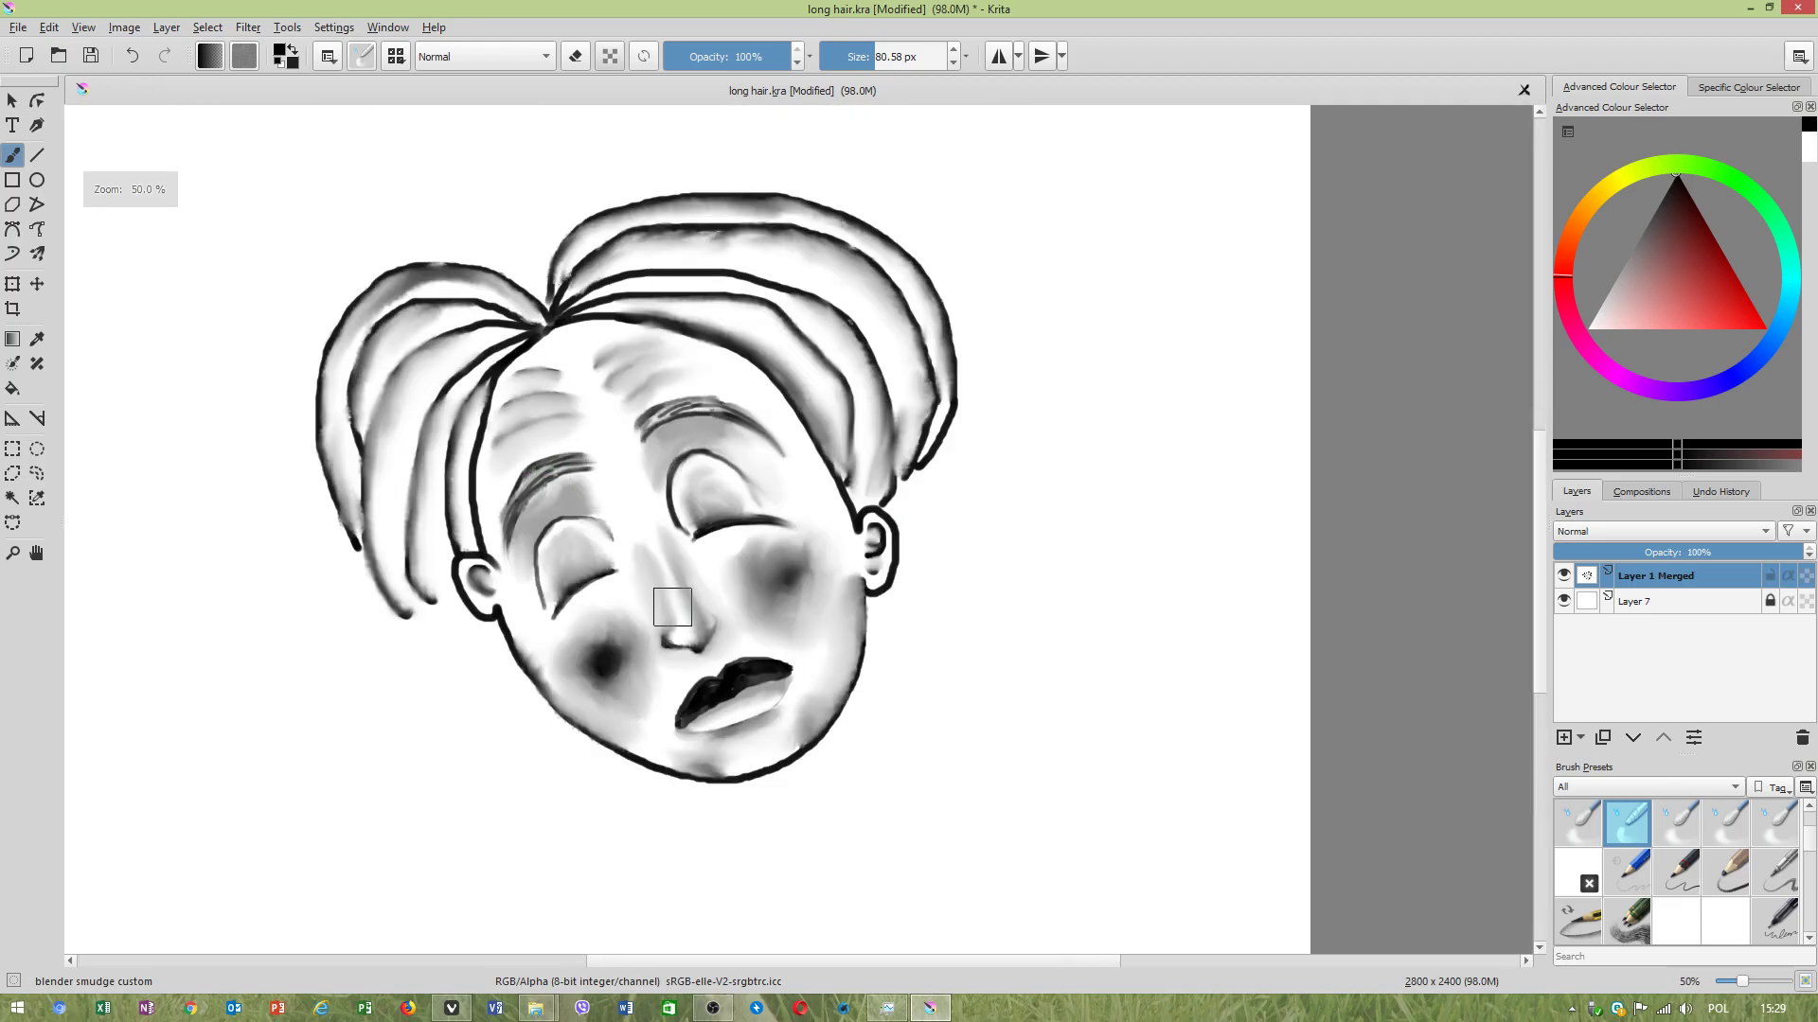
scroll(653, 559, "down", 2)
scroll(510, 422, "up", 2)
scroll(235, 588, "down", 2)
scroll(554, 519, "up", 2)
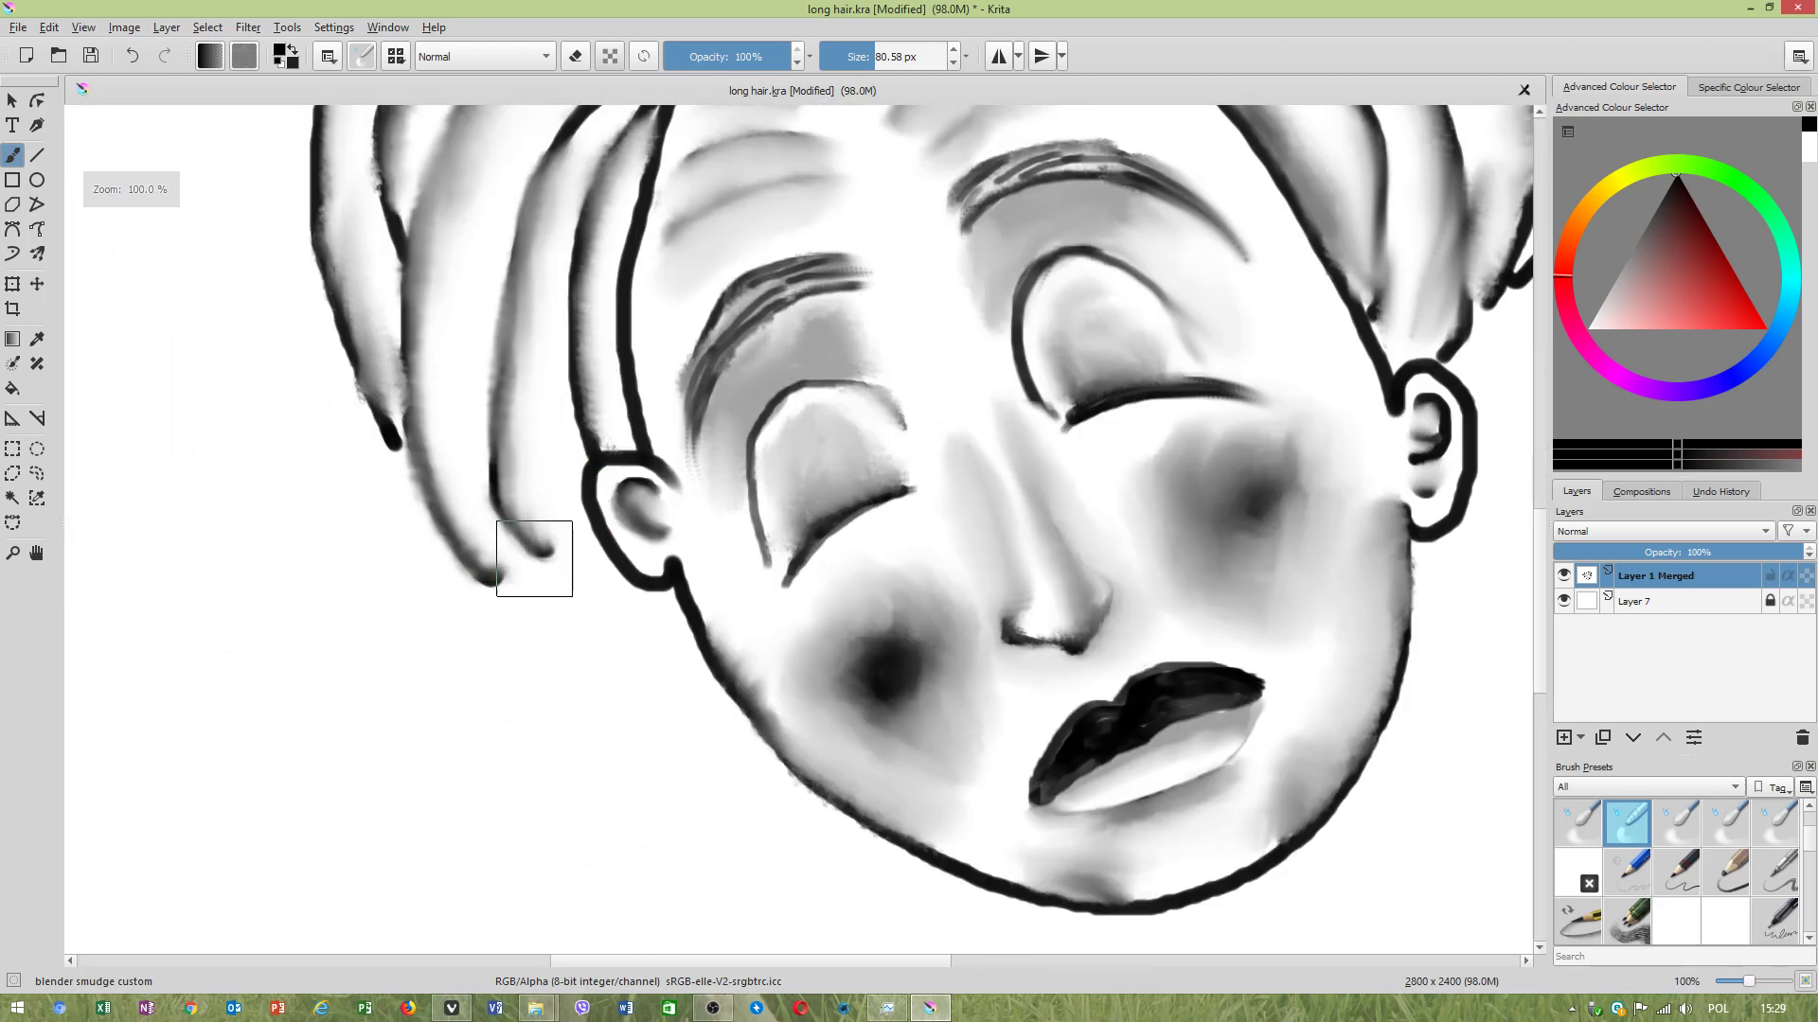
left_click_drag(531, 553, 625, 650)
left_click_drag(462, 572, 633, 691)
left_click_drag(490, 599, 648, 693)
mouse_move(366, 397)
left_mouse_down()
mouse_move(392, 505)
mouse_move(462, 654)
left_mouse_up()
mouse_move(405, 479)
left_mouse_down()
mouse_move(480, 635)
mouse_move(617, 739)
left_mouse_up()
left_click_drag(449, 562, 580, 730)
left_click_drag(563, 567, 663, 666)
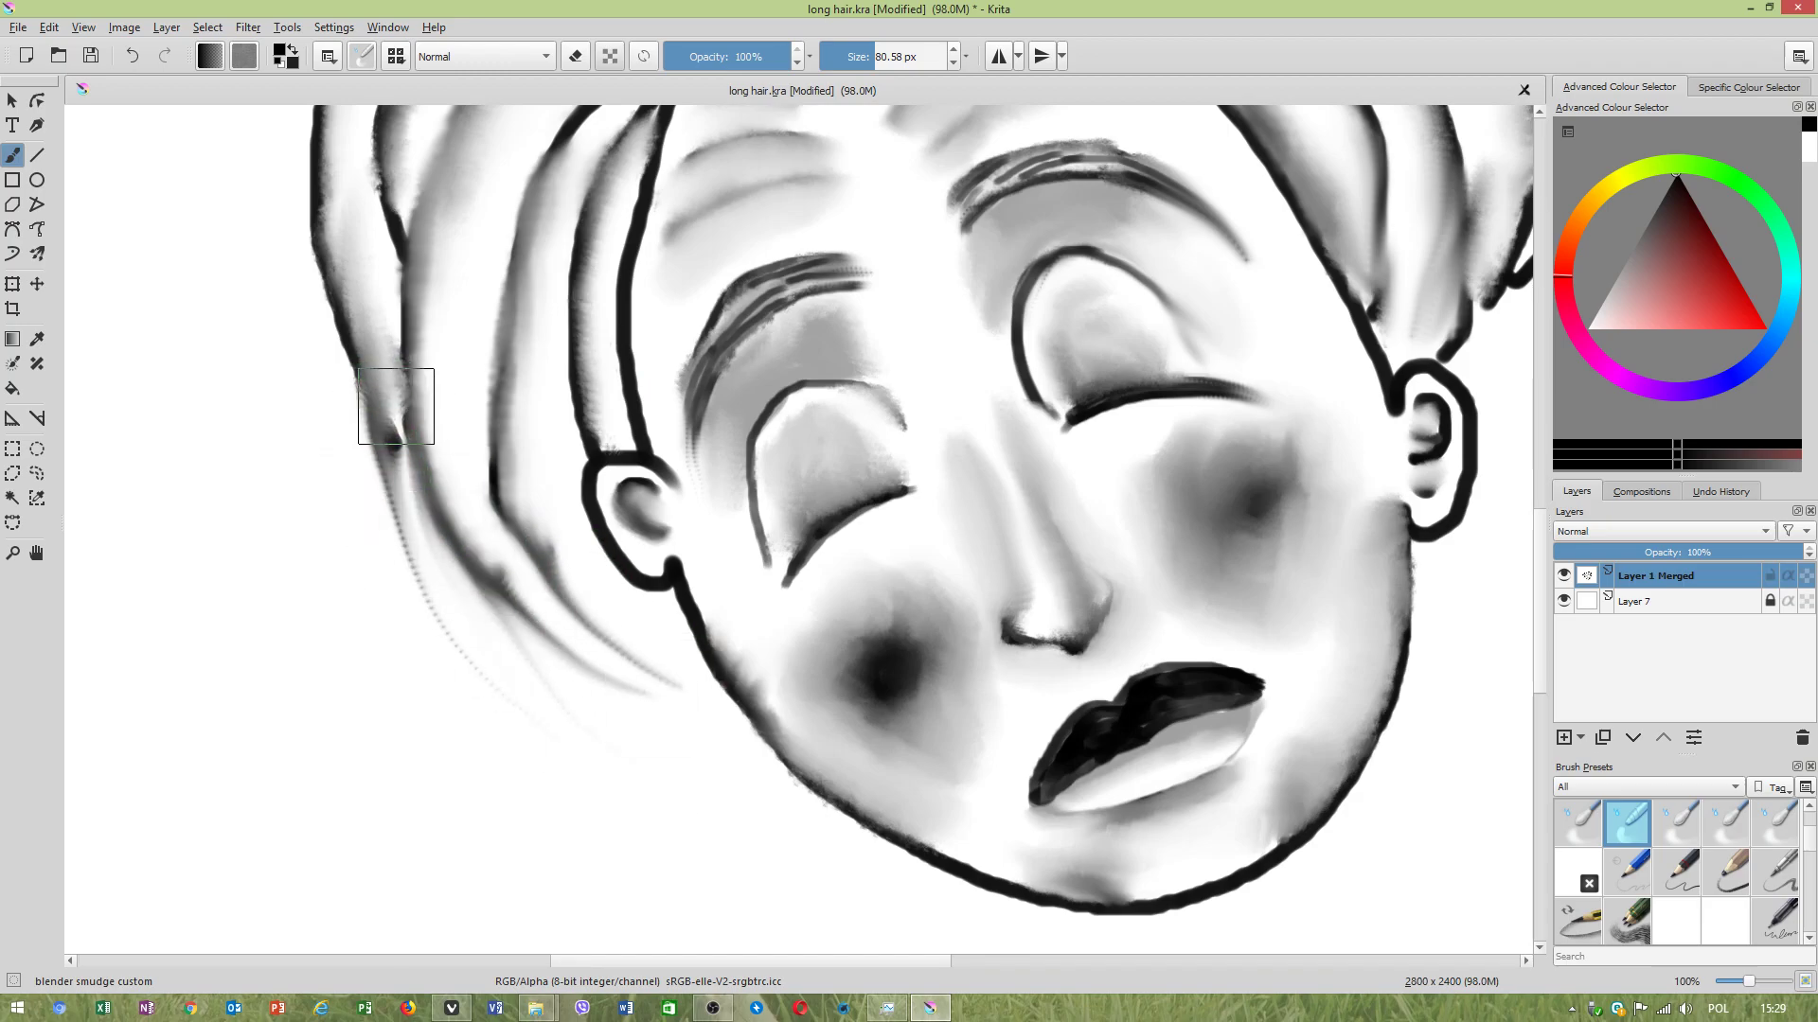
left_click_drag(333, 301, 453, 735)
mouse_move(341, 252)
left_mouse_down()
mouse_move(333, 409)
mouse_move(495, 832)
left_mouse_up()
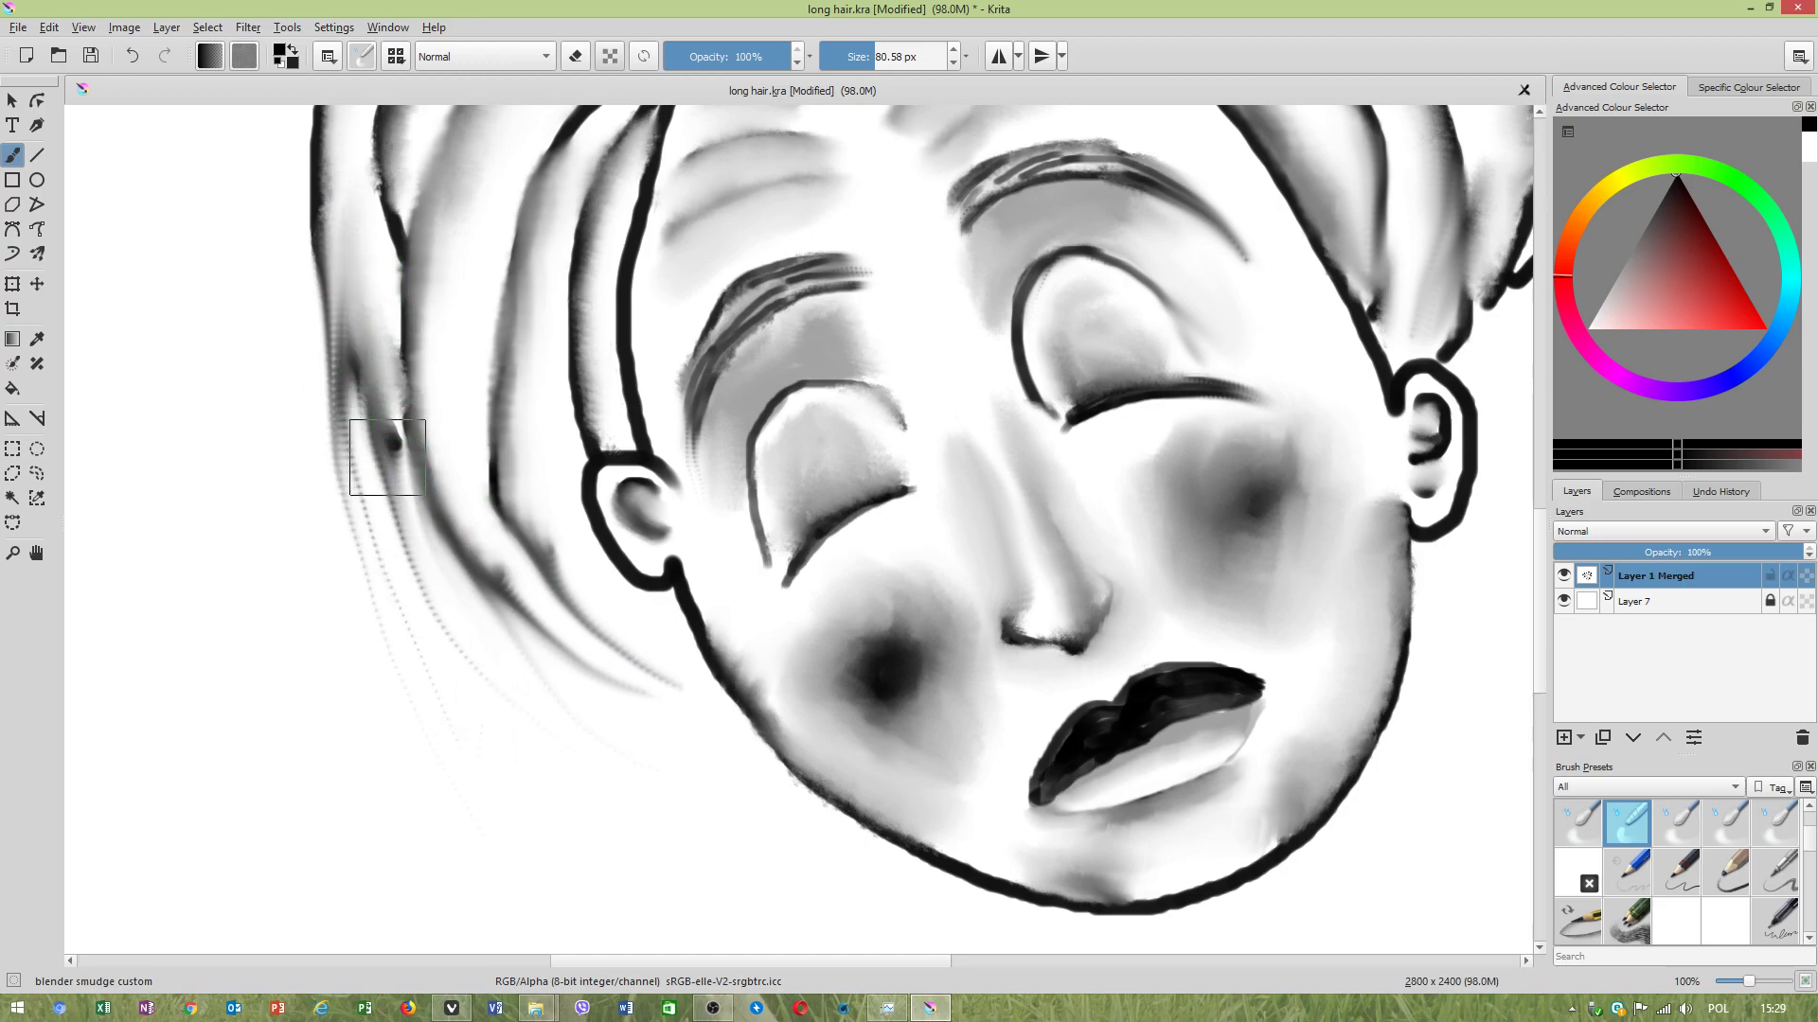
scroll(757, 729, "down", 1)
scroll(758, 729, "up", 1)
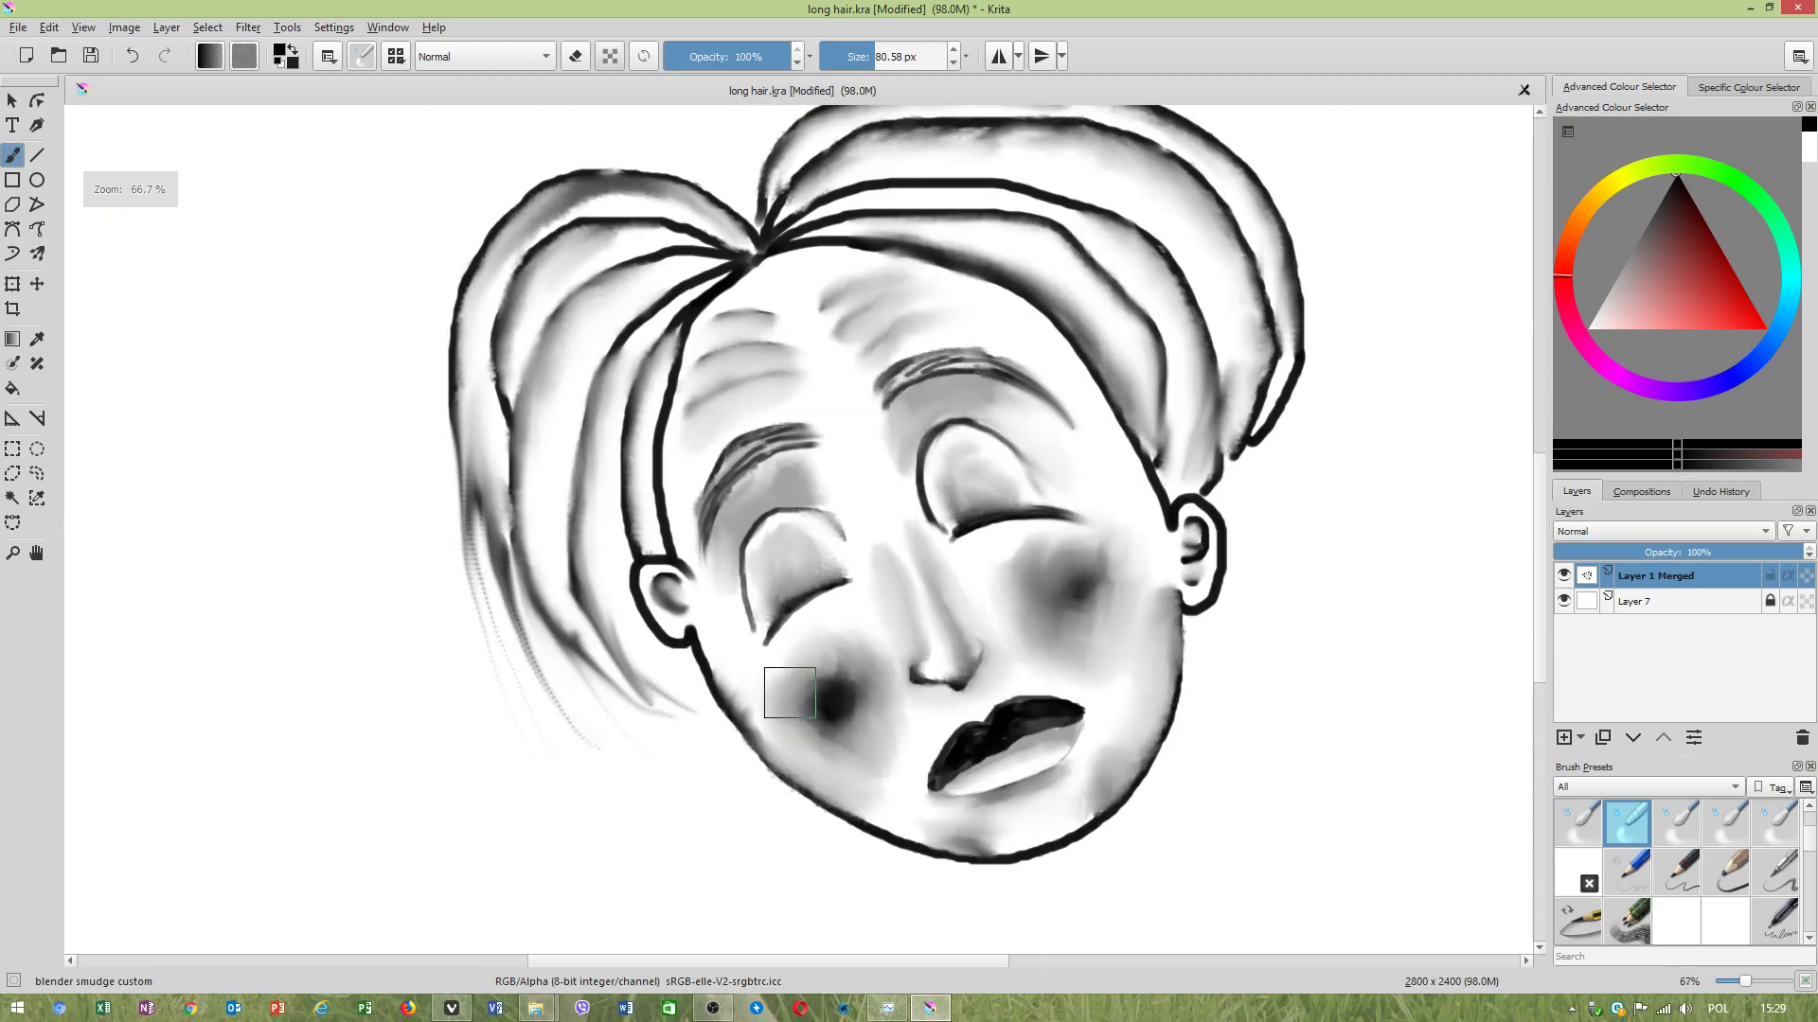
Undo all the smudge strokes just made on the hair tips.
key("ctrl+z")
key("ctrl+z")
key("ctrl+z")
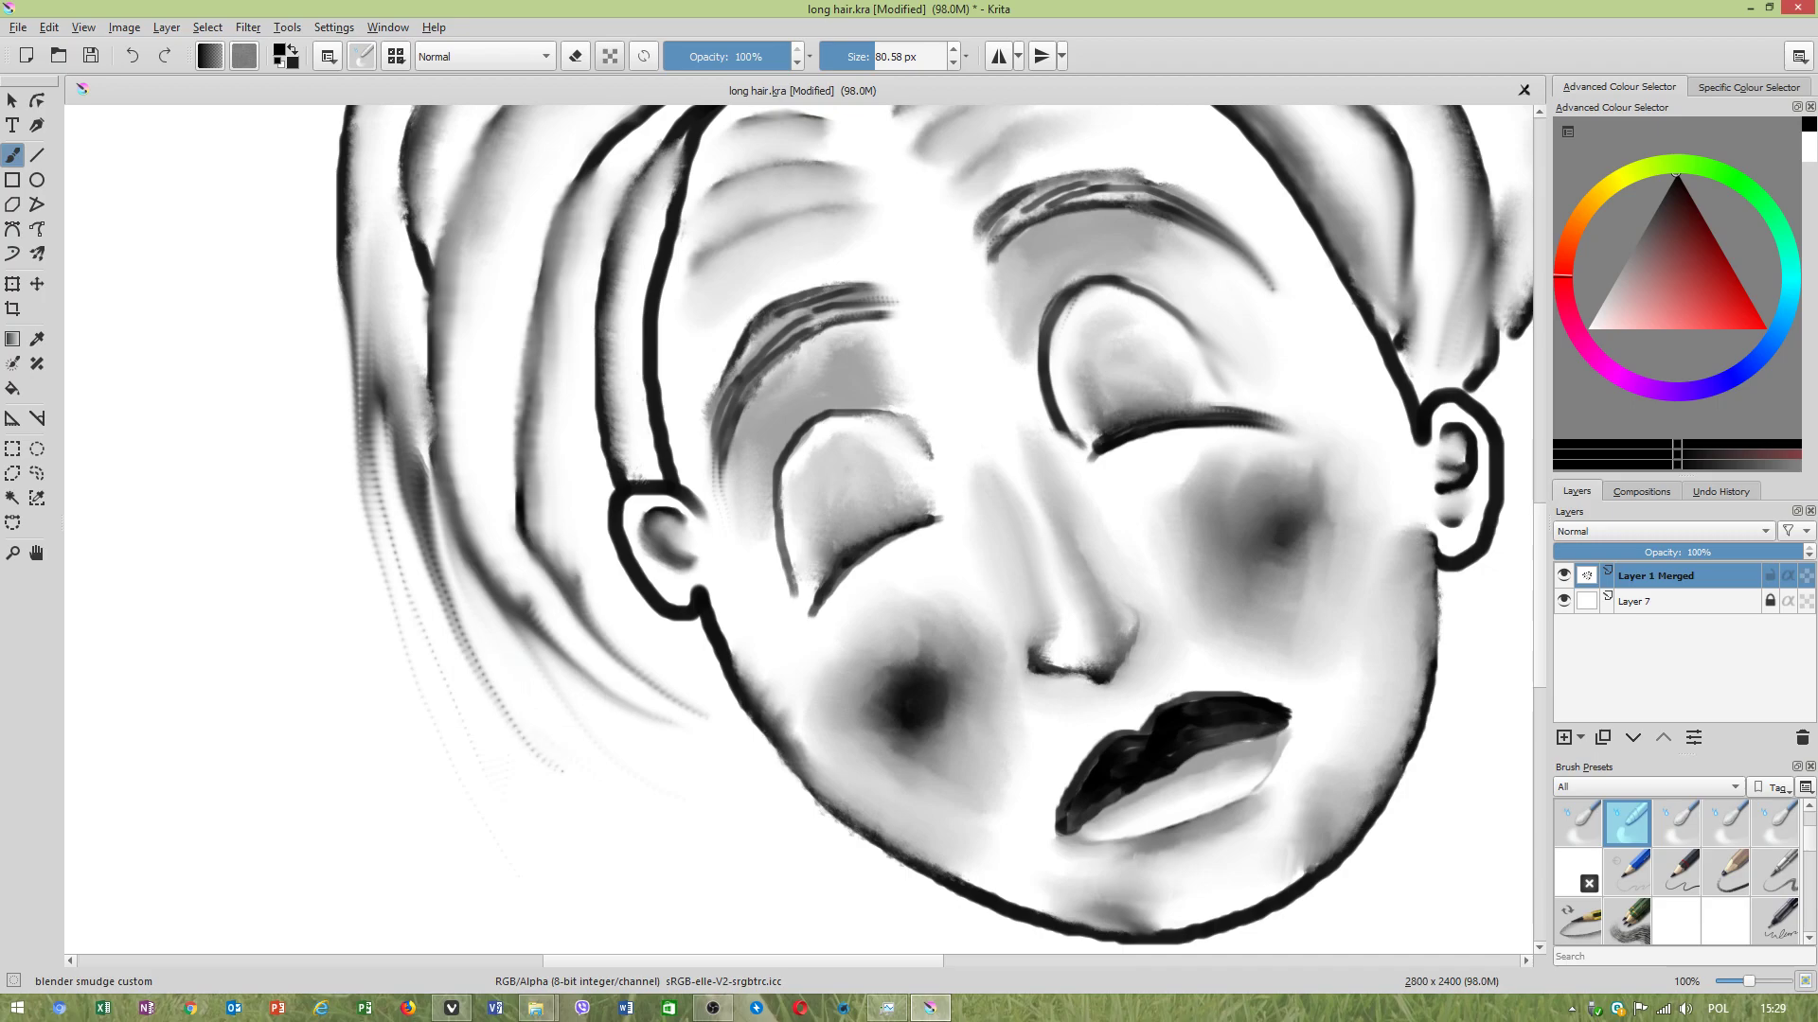
key("ctrl+z")
key("ctrl+z")
key("ctrl+z")
key("ctrl+z")
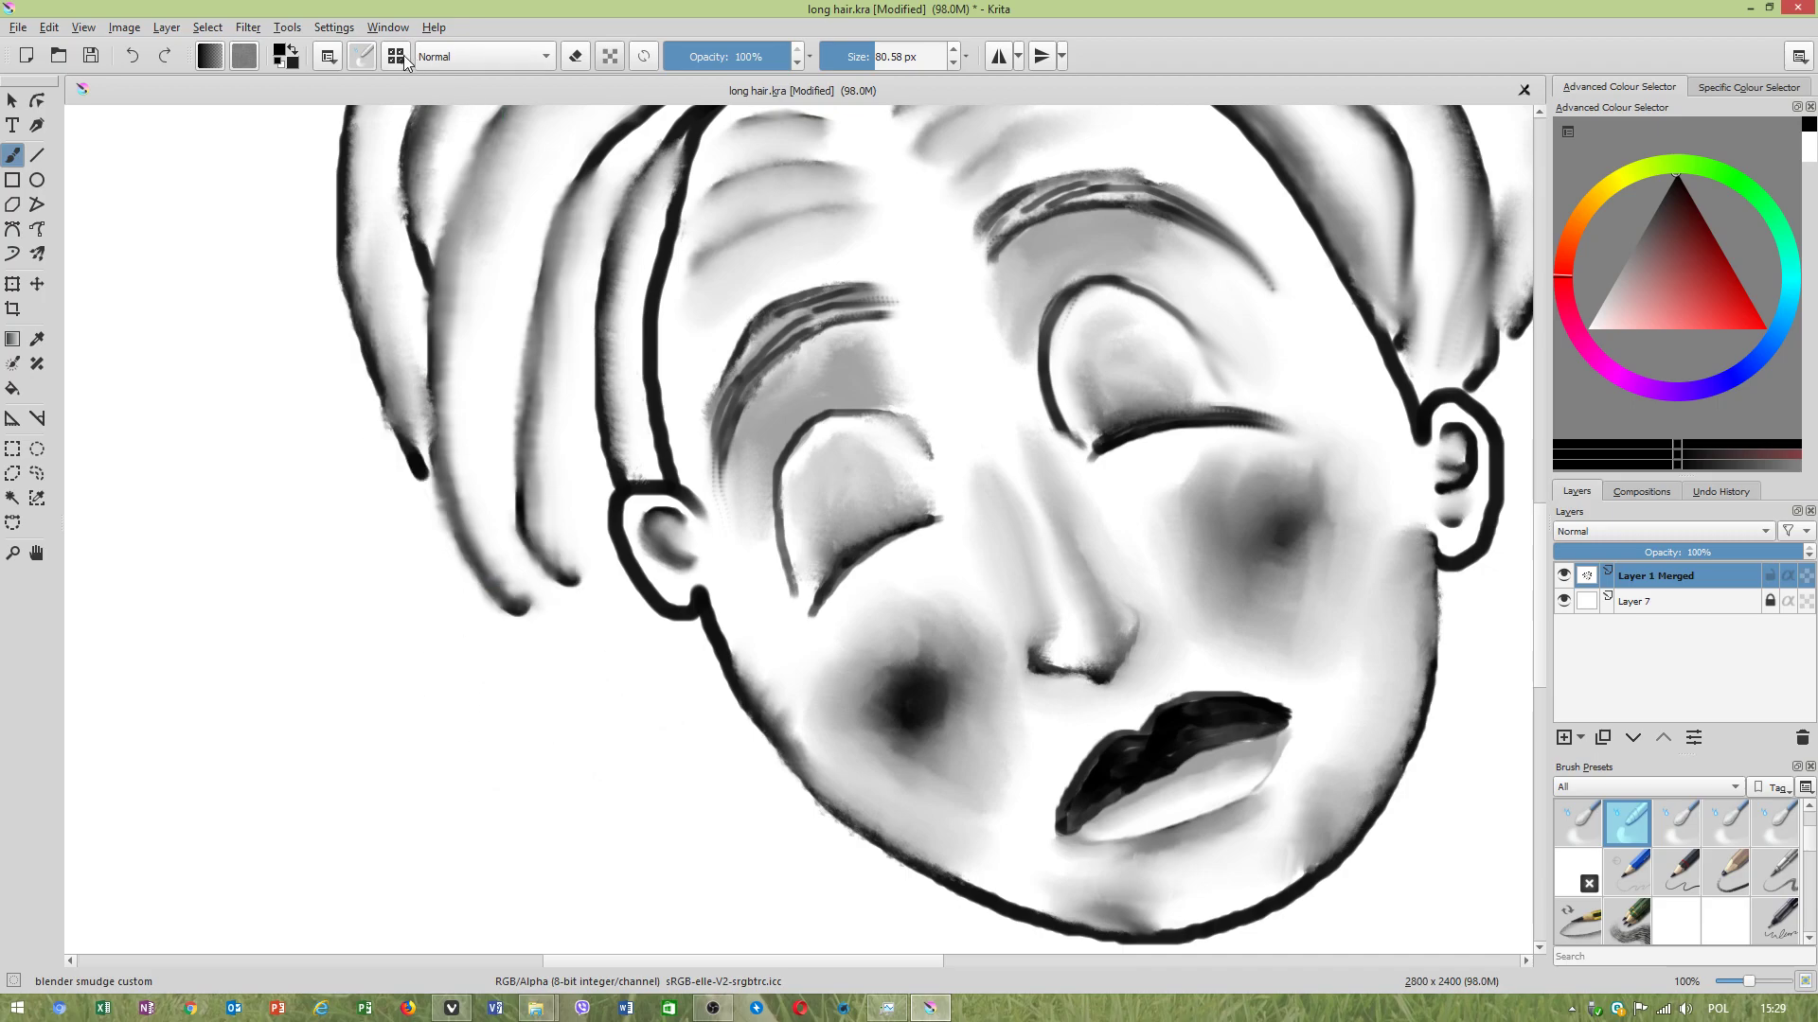
Set the brush tip spacing to 0.03 and overwrite the blender smudge custom preset.
left_click(366, 57)
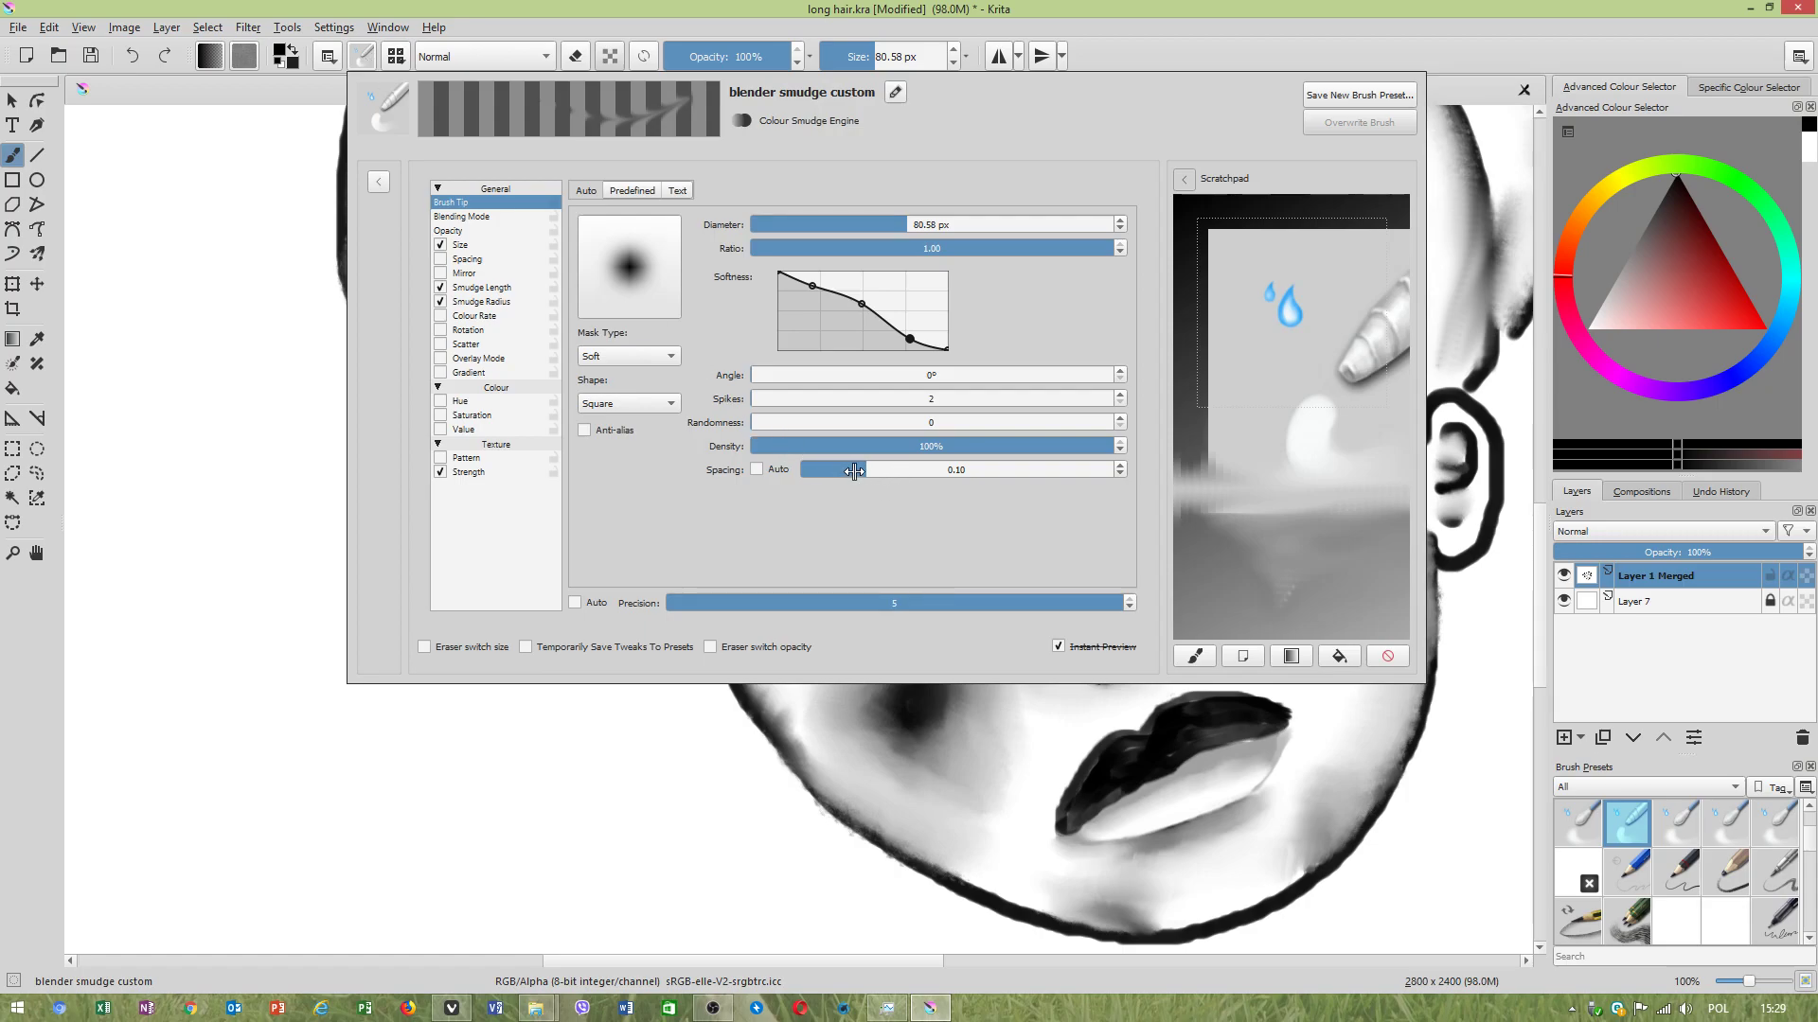
left_click_drag(851, 471, 847, 471)
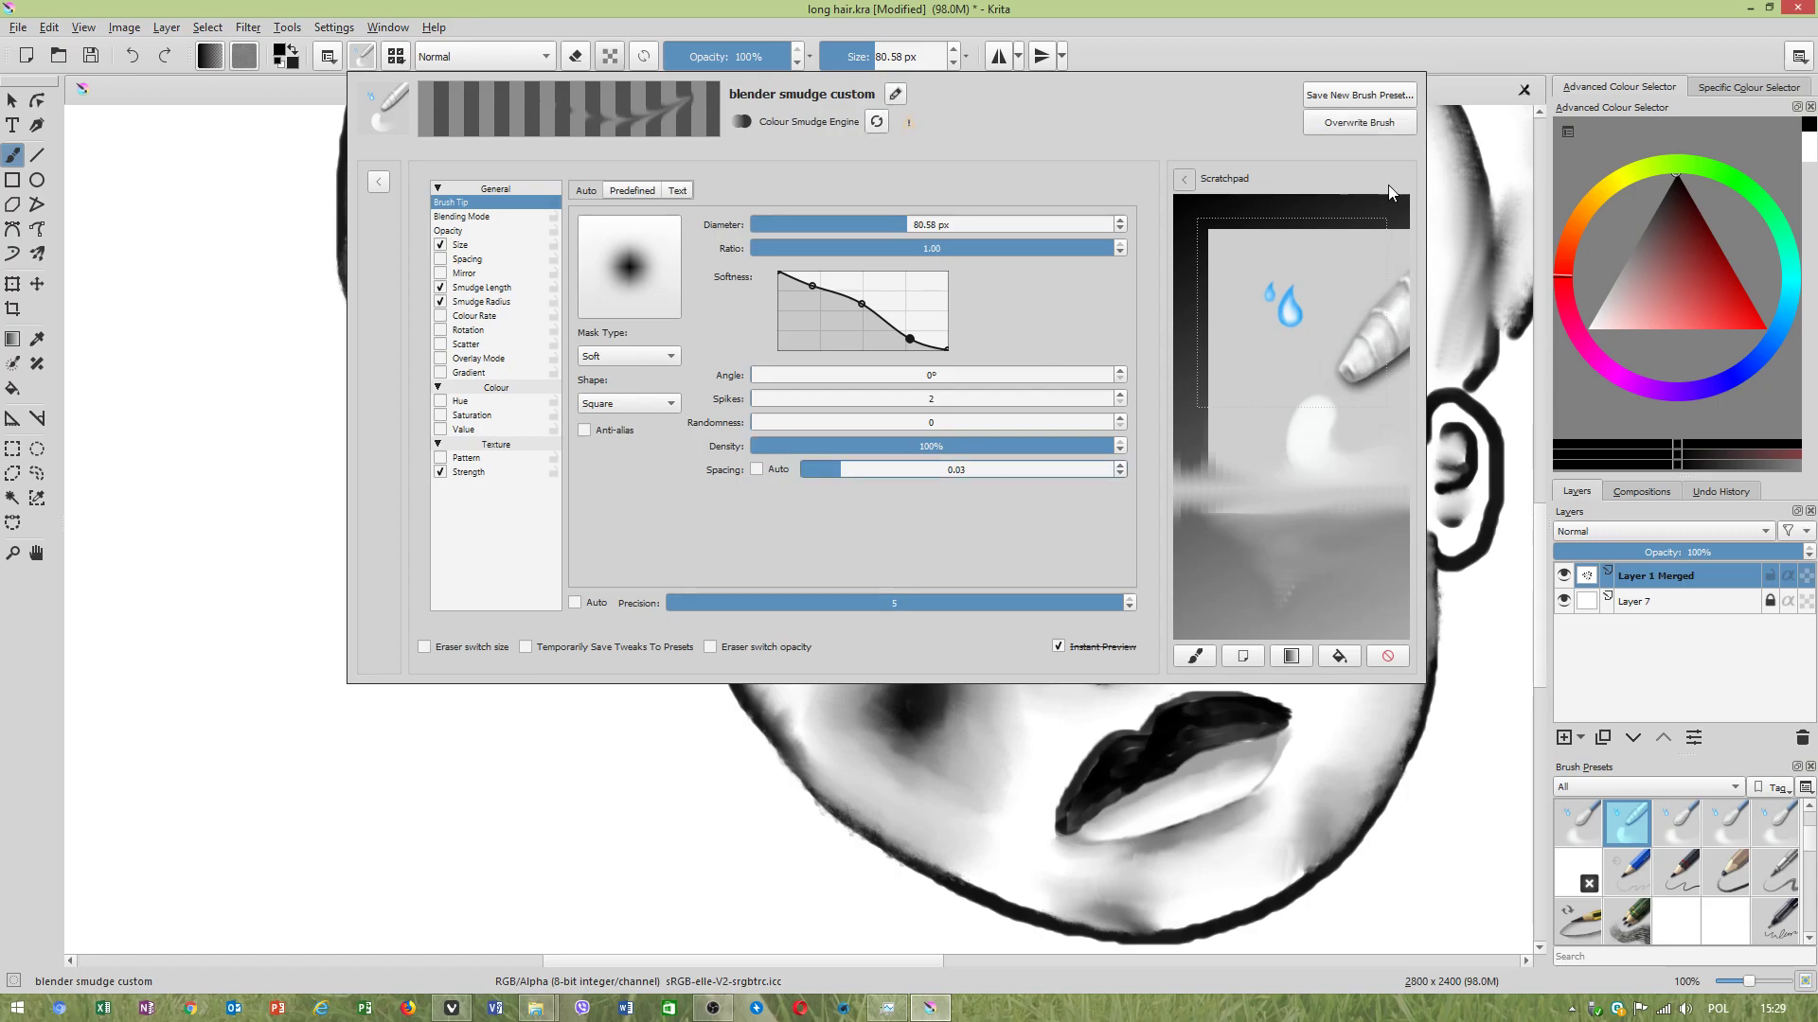
left_click(1364, 124)
left_click(1424, 20)
Try the updated smudge brush on the hair tips beside the left ear.
mouse_move(552, 576)
left_mouse_down()
mouse_move(694, 779)
mouse_move(540, 654)
mouse_move(615, 777)
left_mouse_up()
left_click_drag(554, 533, 662, 785)
left_click_drag(554, 491, 598, 727)
mouse_move(714, 856)
left_mouse_down()
mouse_move(709, 810)
mouse_move(615, 707)
mouse_move(599, 661)
left_mouse_up()
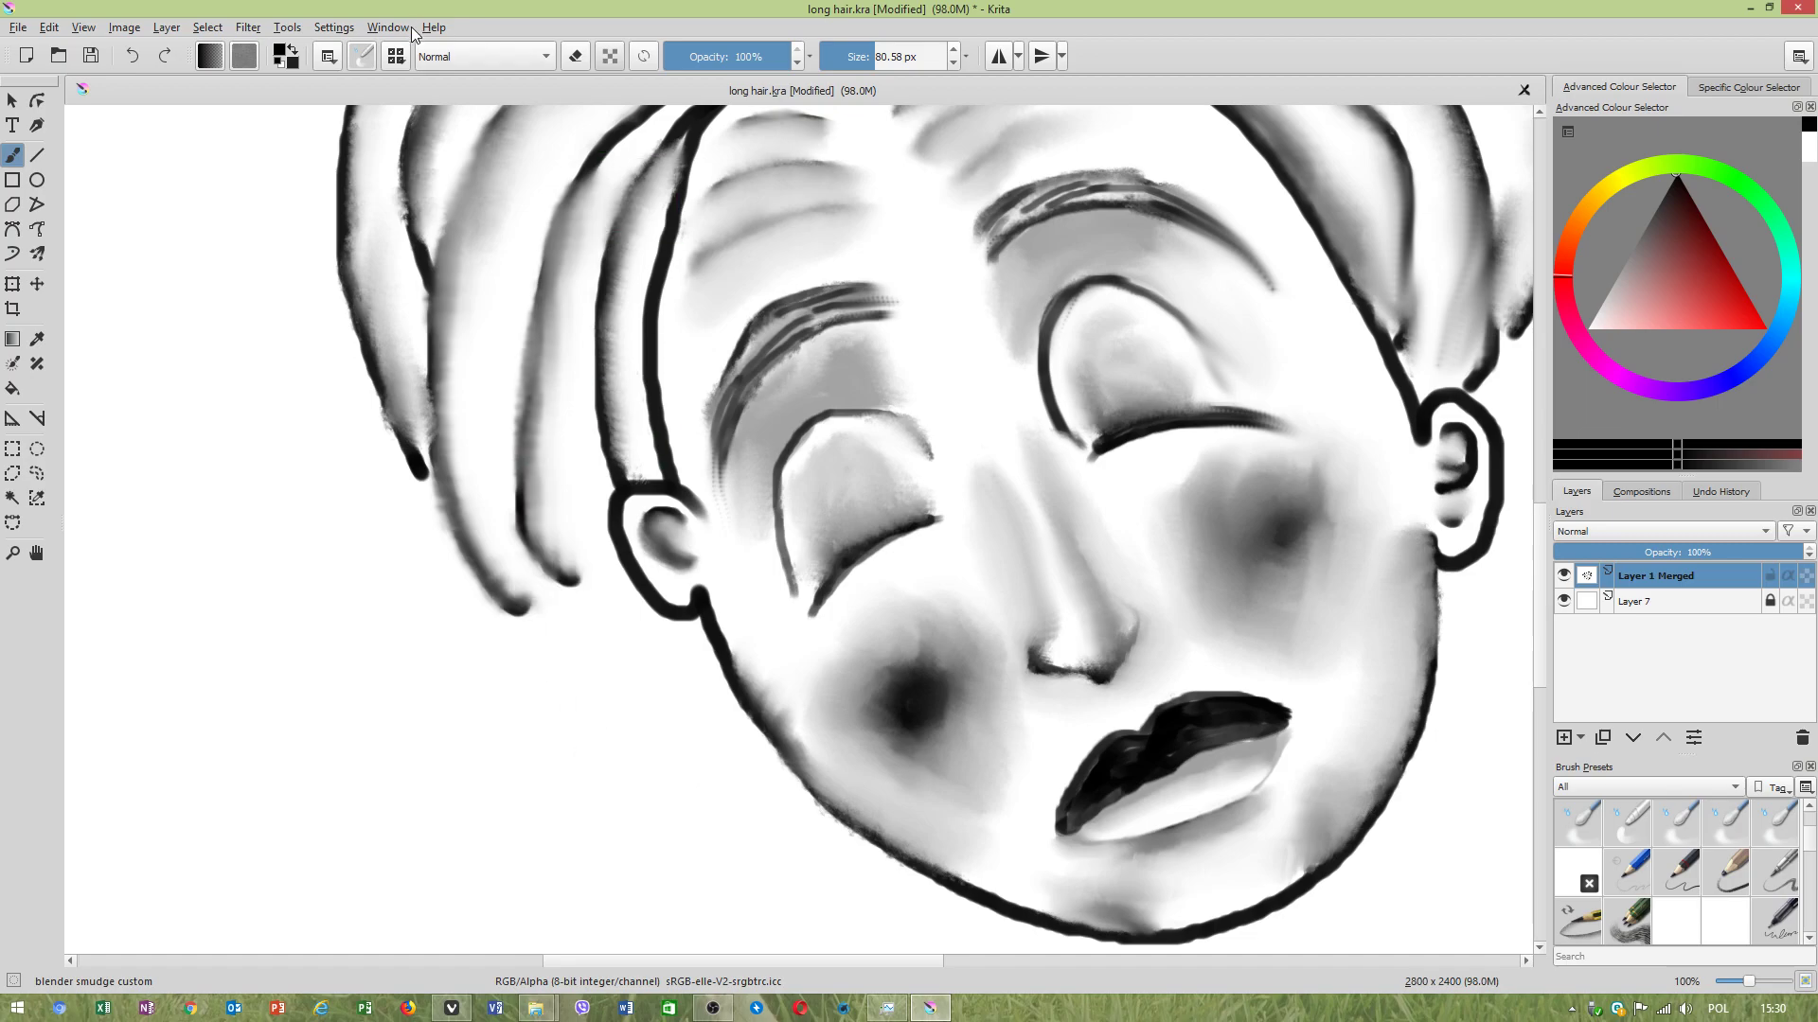
Switch the brush to the predefined 3_texture tip and set its size to 48.36 px.
left_click(363, 57)
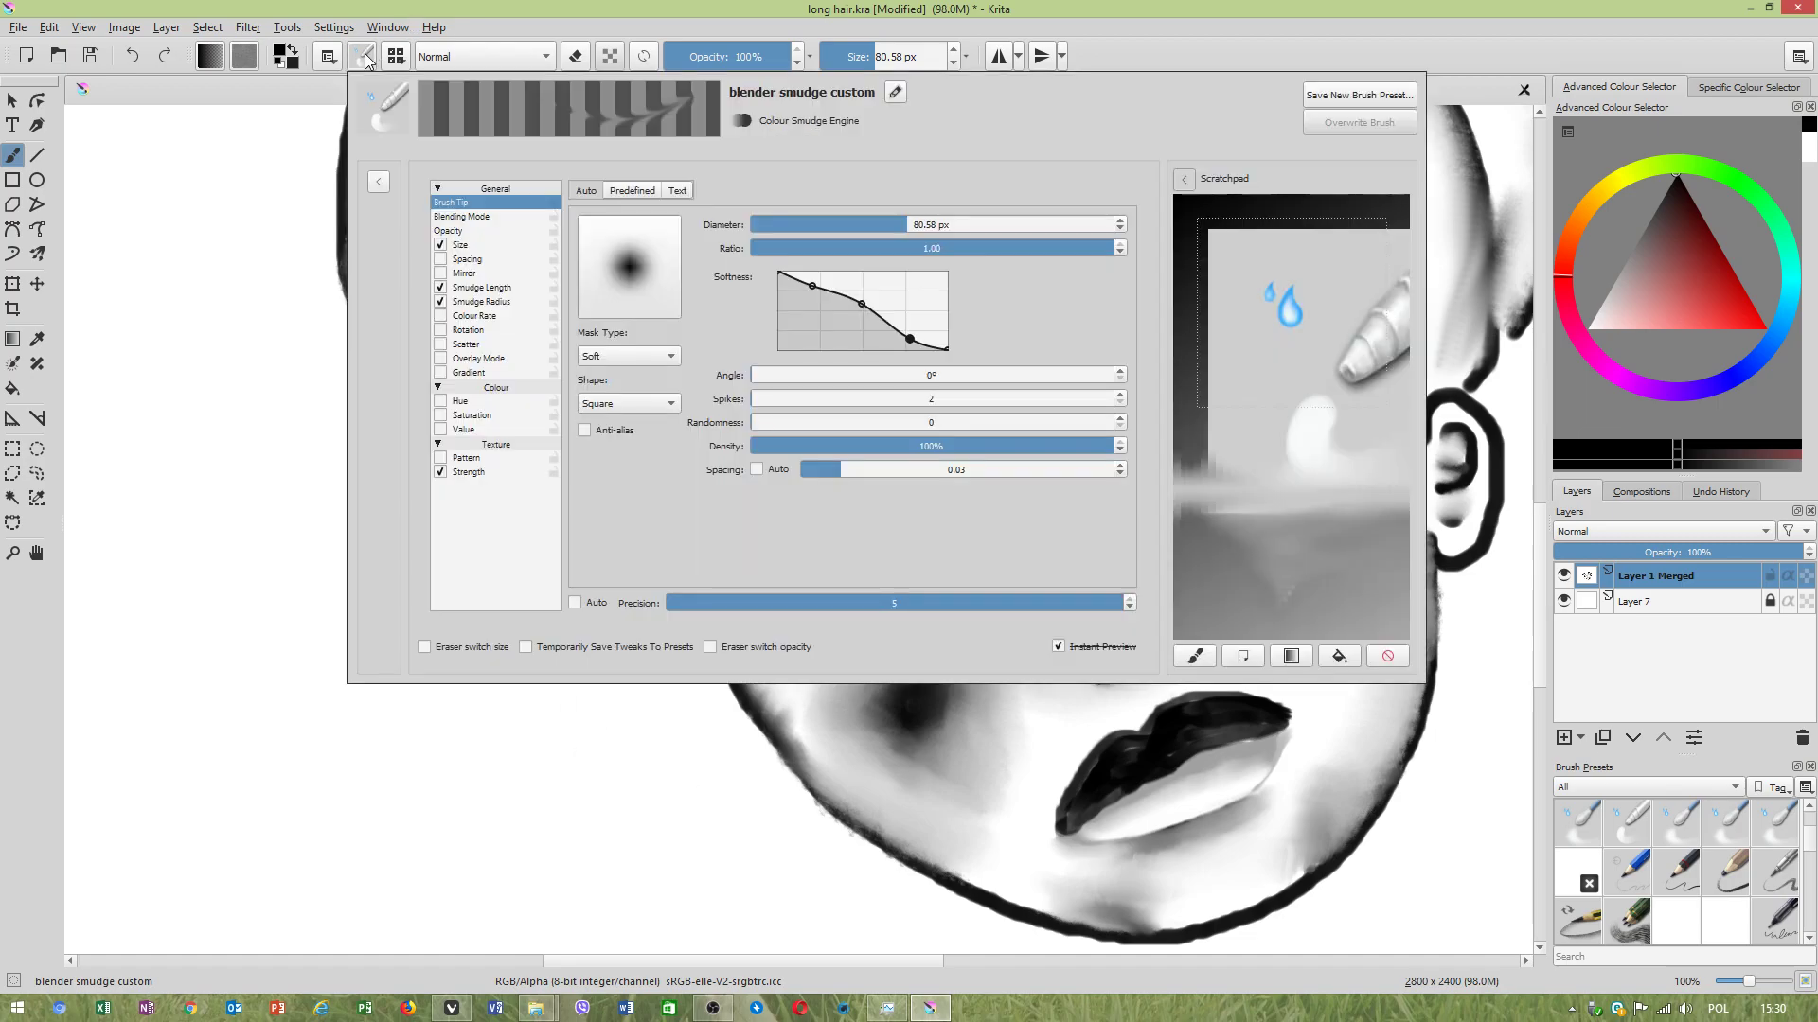
left_click(633, 191)
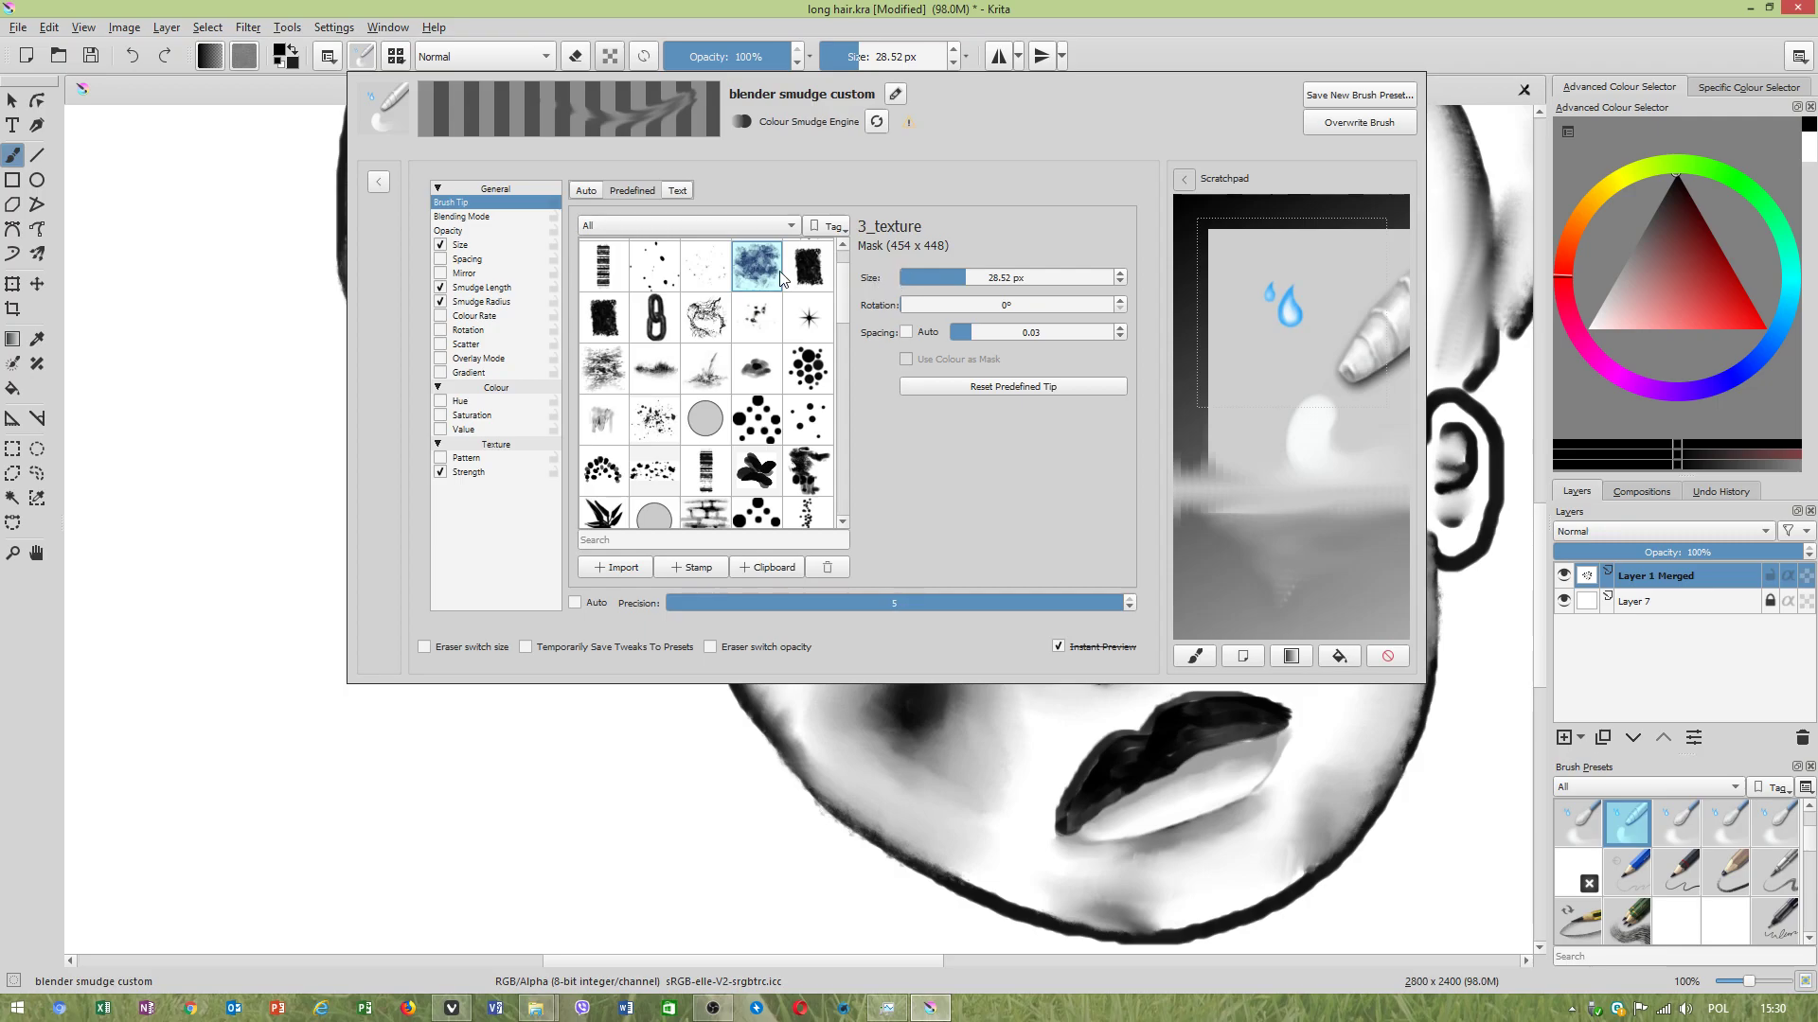
left_click(280, 322)
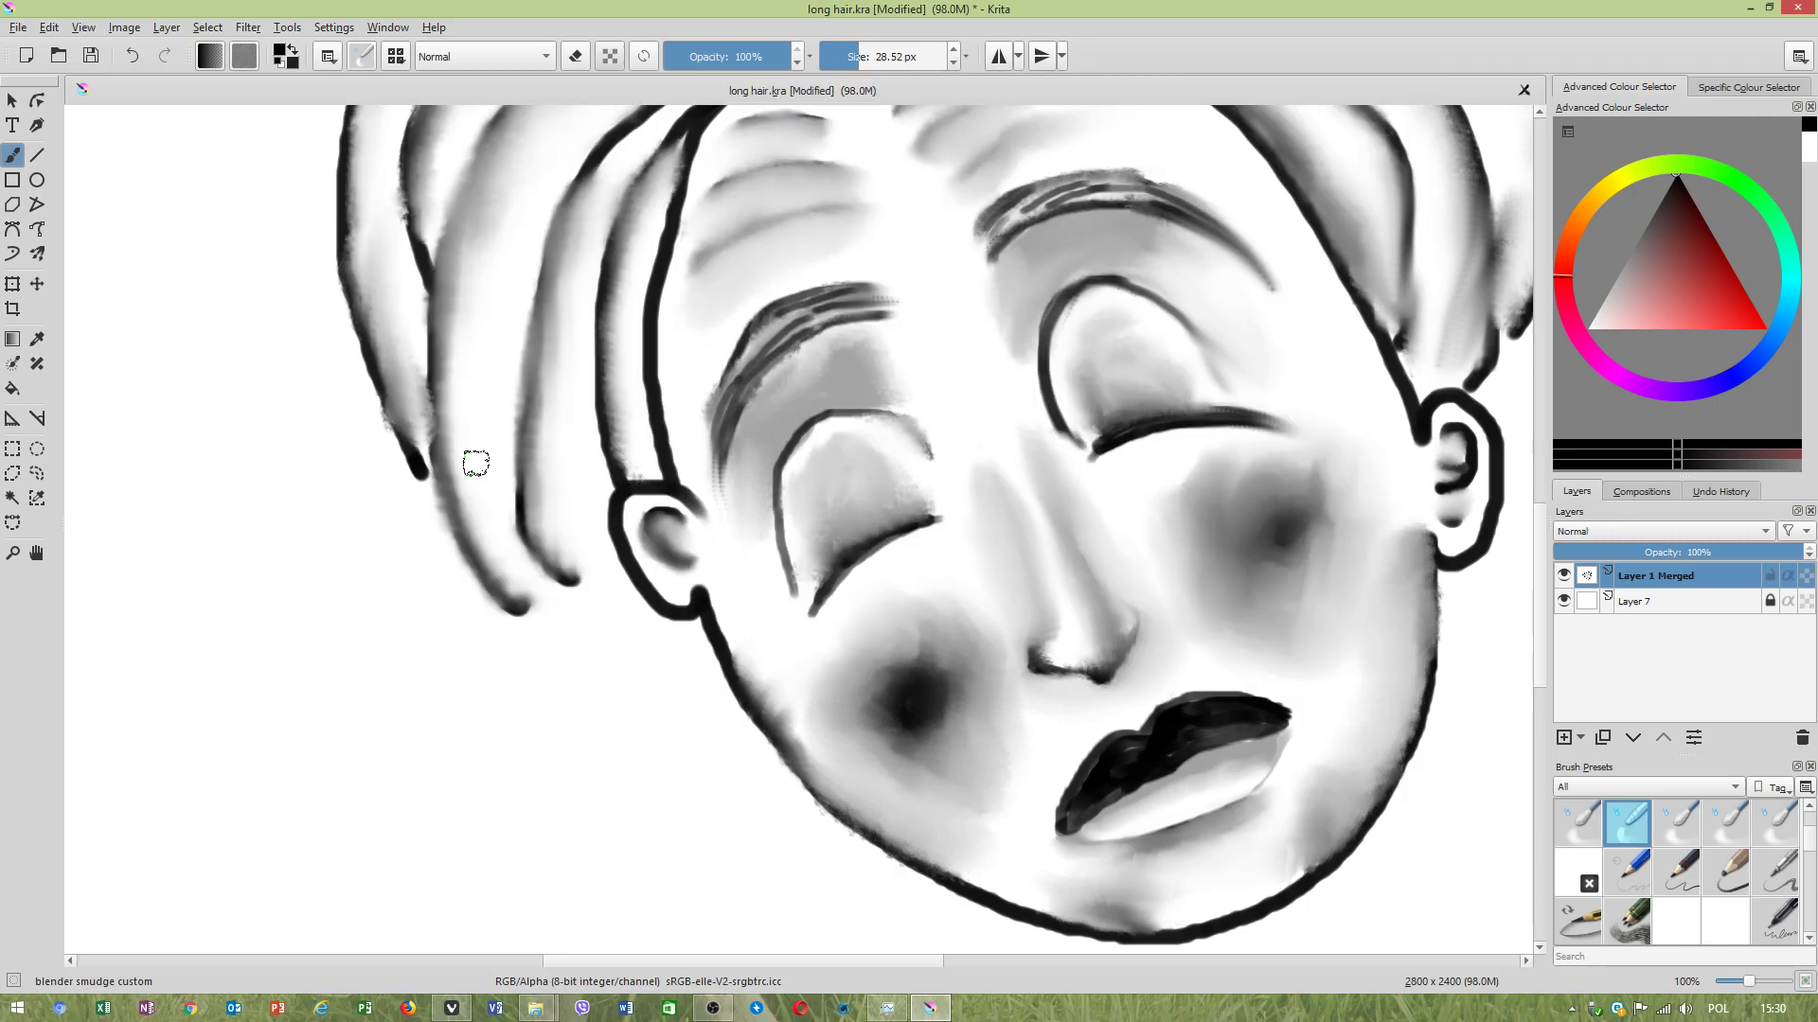
right_click(563, 642)
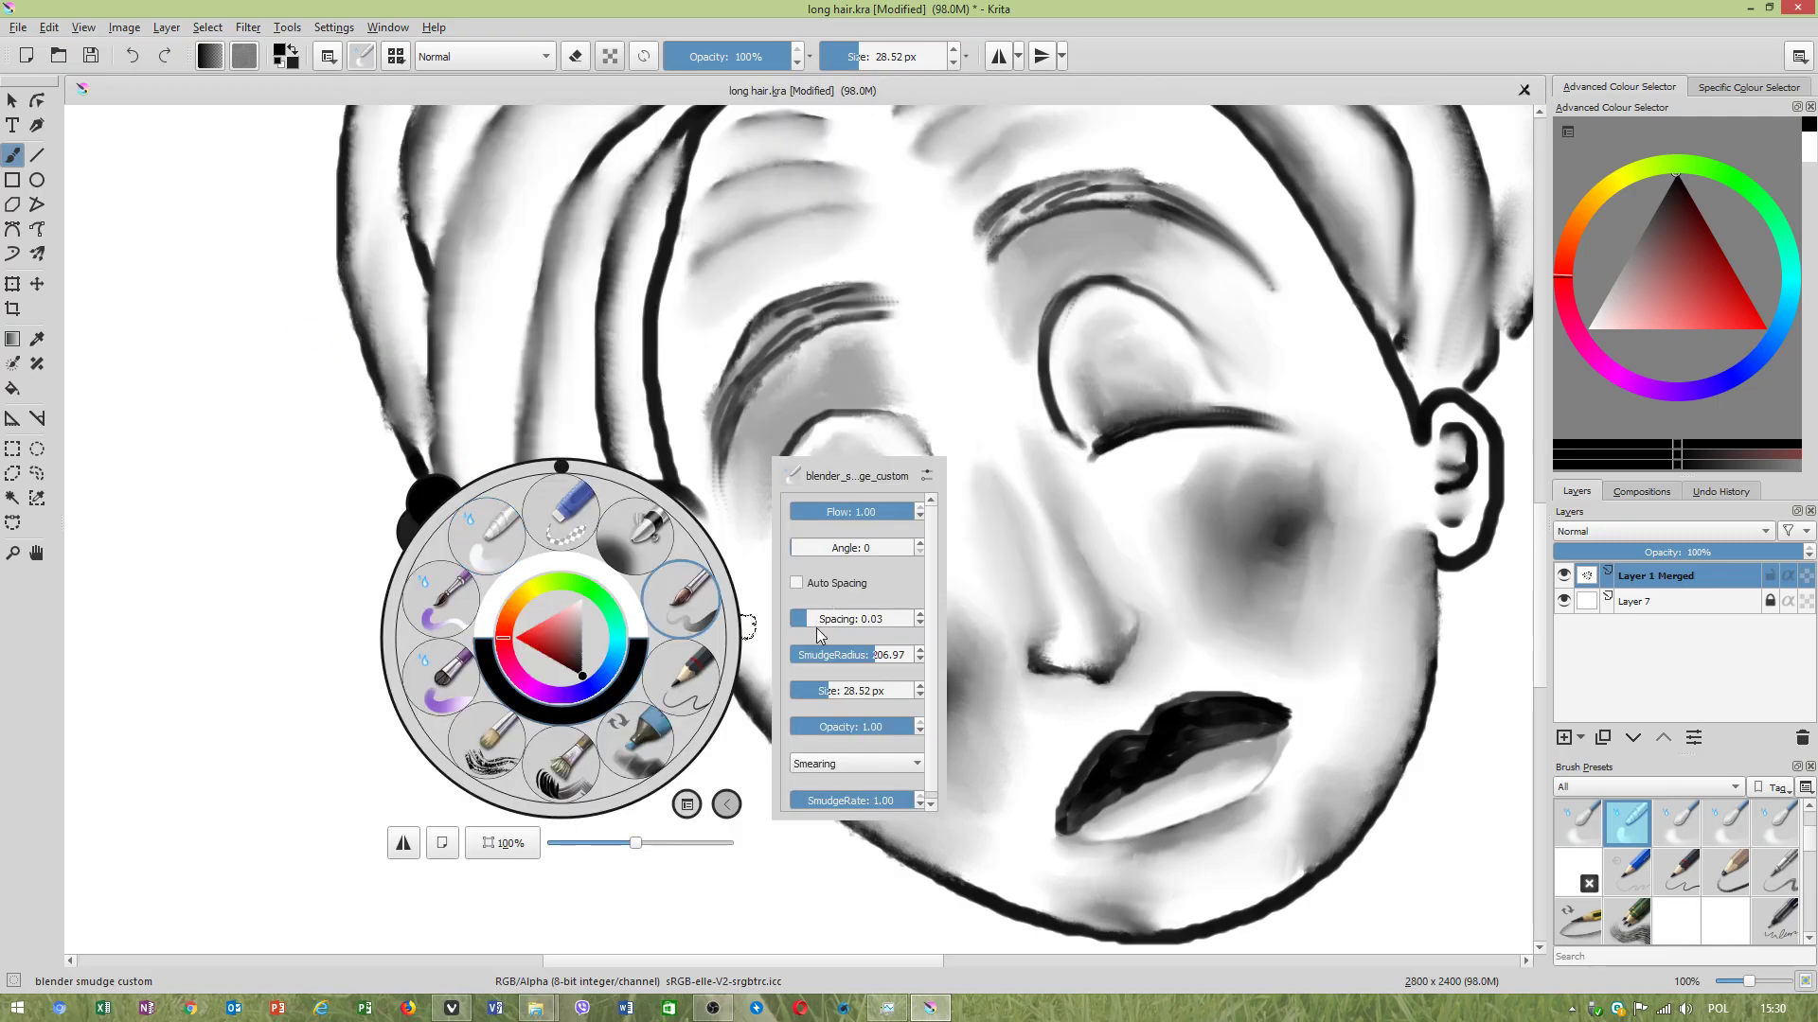
left_click(836, 689)
left_click(349, 481)
Smudge the ends of the hair strands beside the left ear into tapered tails curving down toward the jaw.
mouse_move(511, 566)
left_mouse_down()
mouse_move(514, 605)
mouse_move(593, 699)
left_mouse_up()
mouse_move(549, 572)
left_mouse_down()
mouse_move(643, 688)
mouse_move(580, 607)
mouse_move(667, 673)
mouse_move(555, 576)
mouse_move(676, 715)
left_mouse_up()
left_click_drag(549, 643, 659, 754)
mouse_move(405, 437)
left_mouse_down()
mouse_move(469, 573)
mouse_move(605, 755)
left_mouse_up()
left_click_drag(414, 470, 527, 629)
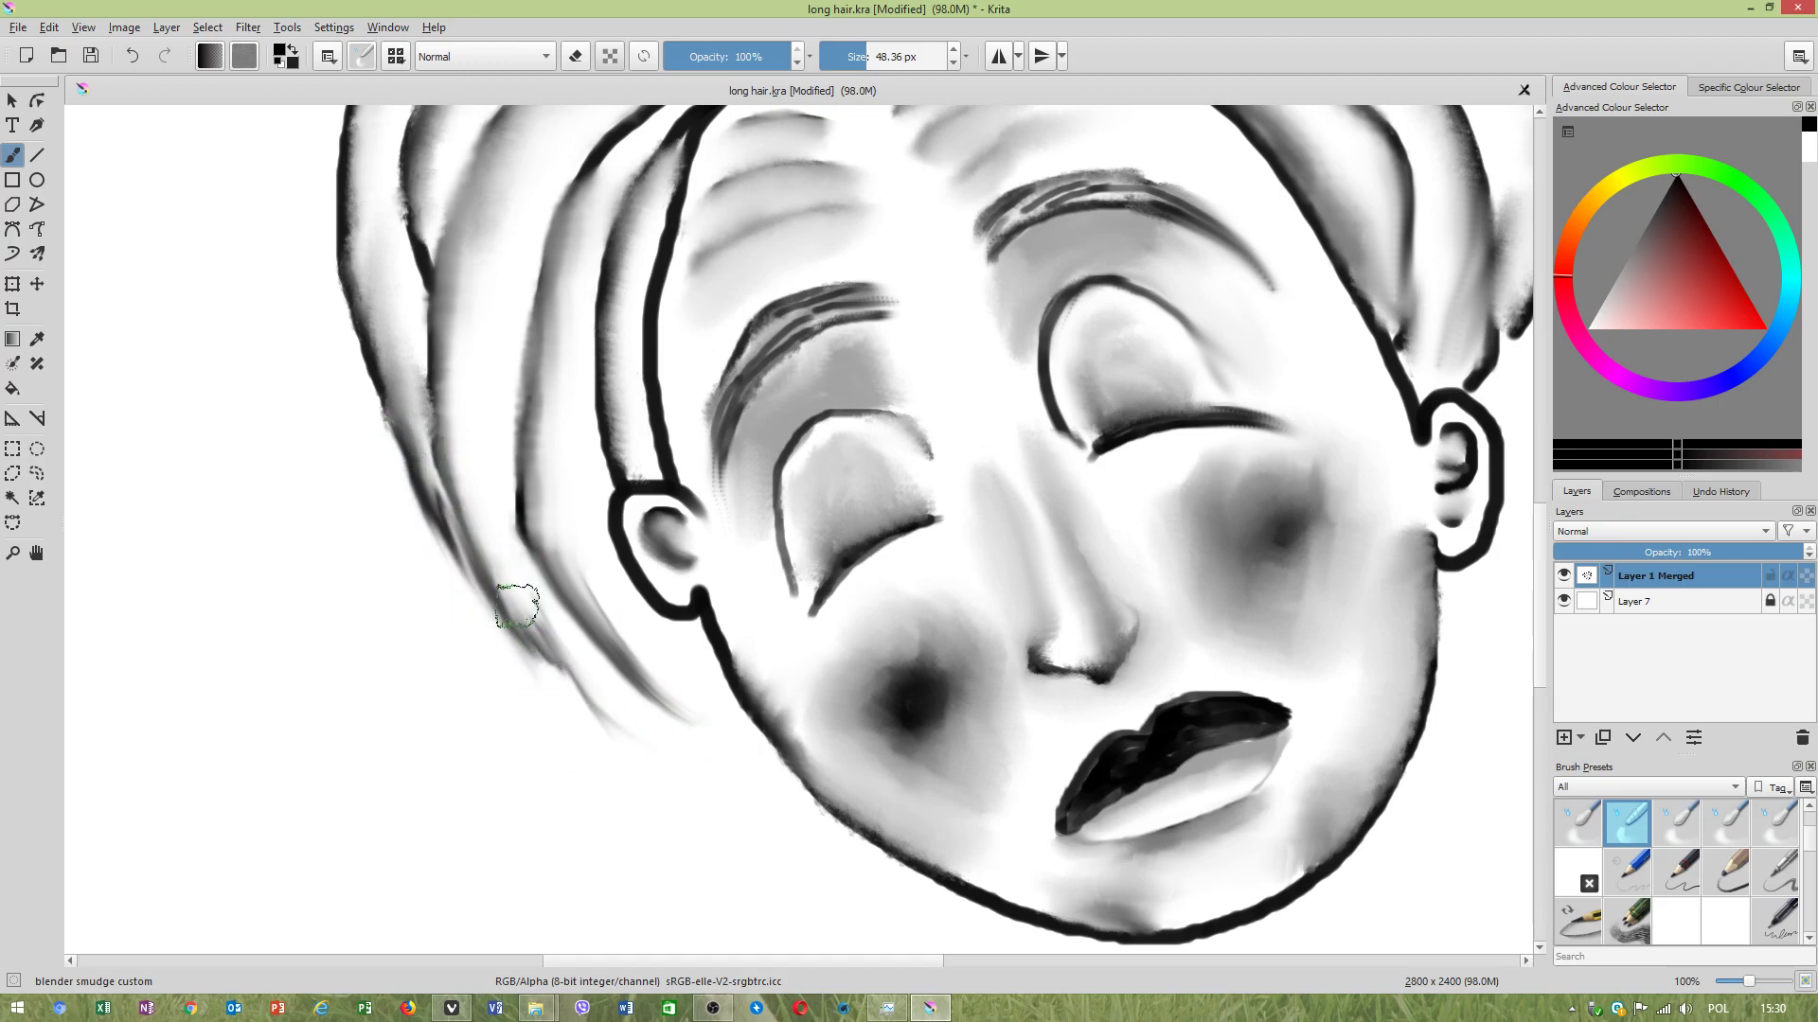
left_click_drag(490, 568, 681, 734)
left_click_drag(580, 682, 708, 750)
left_click_drag(612, 621, 714, 751)
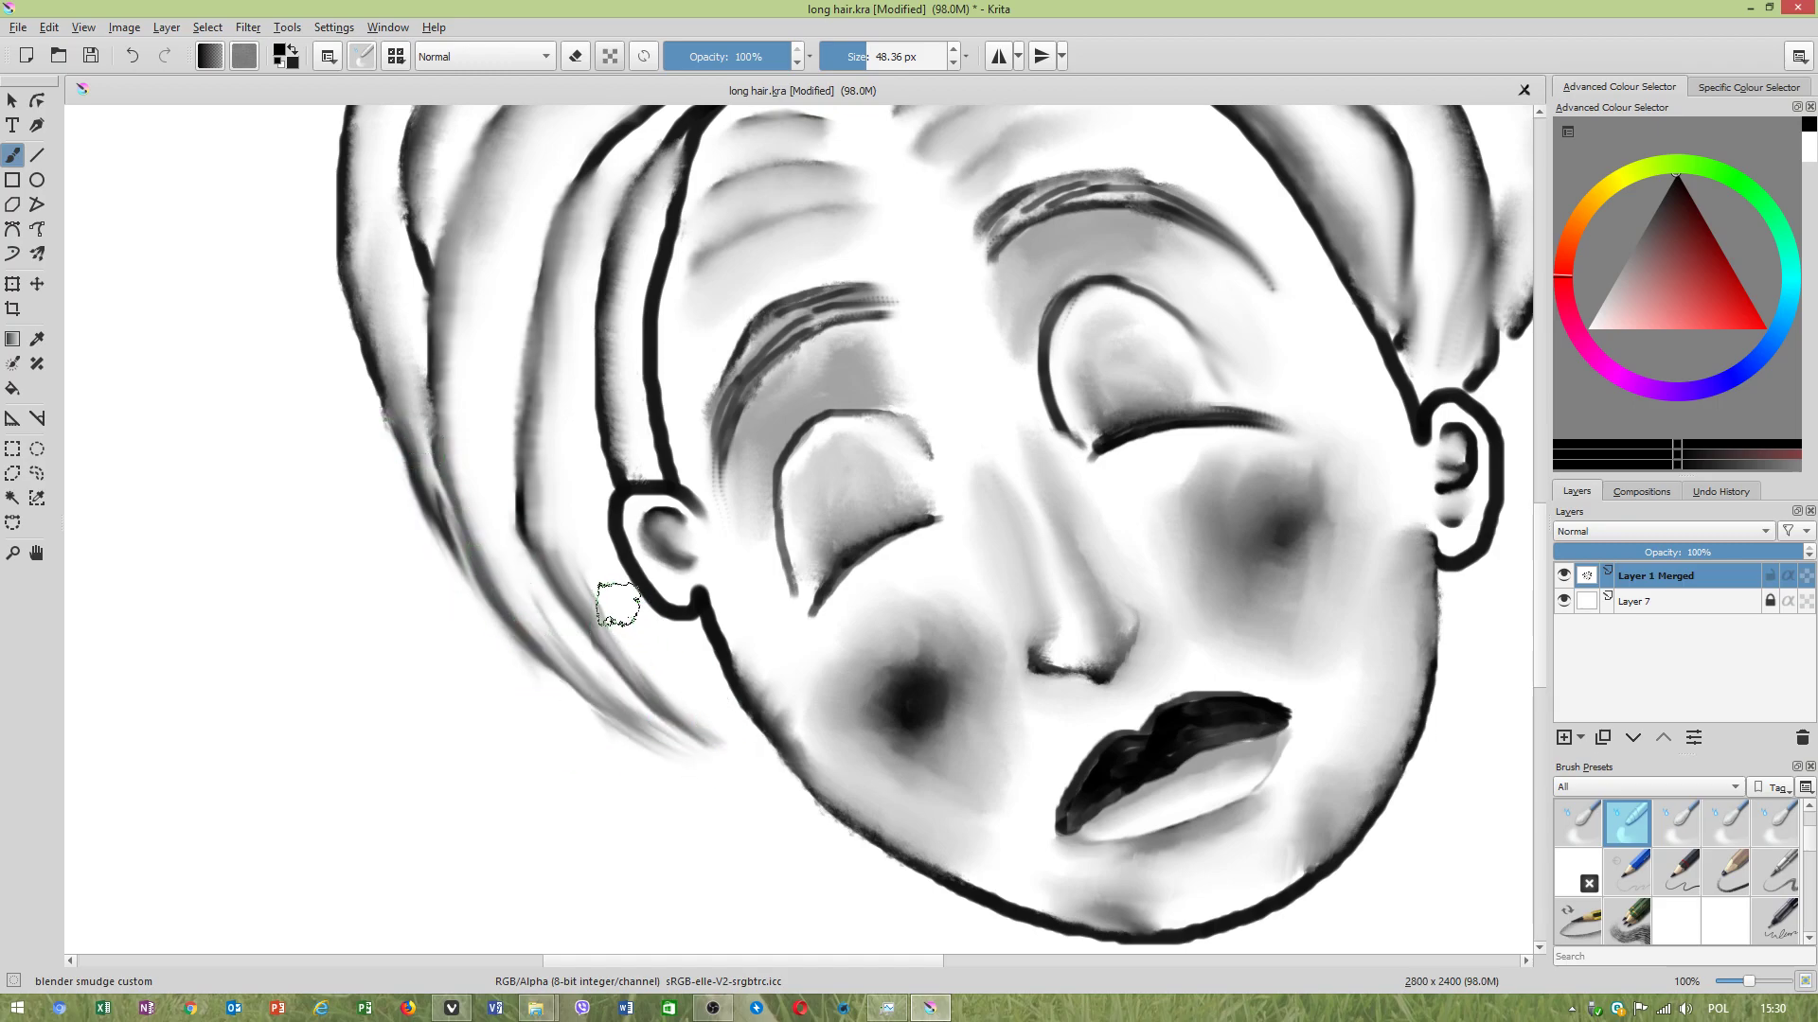
Smudge the outer hair tip above the right ear downward into a tapered end, undoing the last stroke.
left_click_drag(1444, 557, 1236, 609)
left_click_drag(1361, 362, 1363, 455)
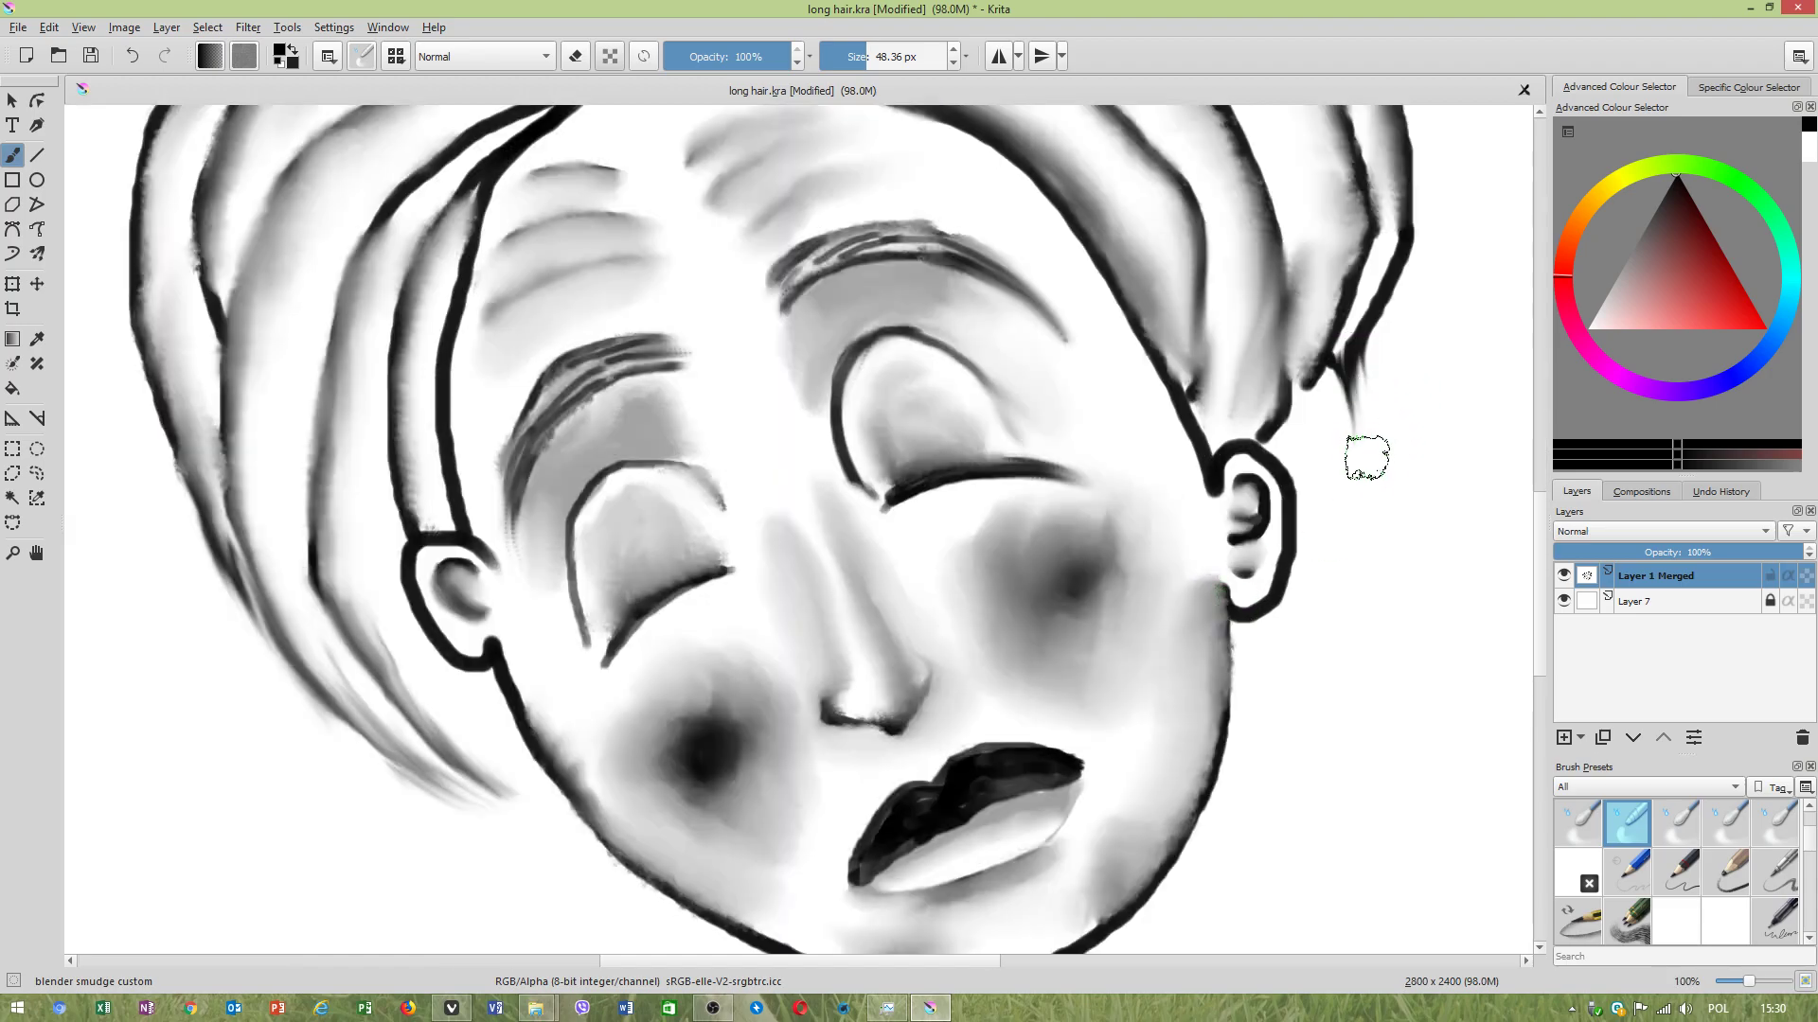
left_click_drag(1375, 357, 1326, 495)
mouse_move(1356, 354)
left_mouse_down()
mouse_move(1302, 504)
mouse_move(1285, 486)
mouse_move(1308, 507)
mouse_move(1306, 562)
mouse_move(1282, 621)
left_mouse_up()
key("ctrl+z")
Save the drawing long hair.kra and switch to the OBS window.
scroll(1294, 710, "down", 4)
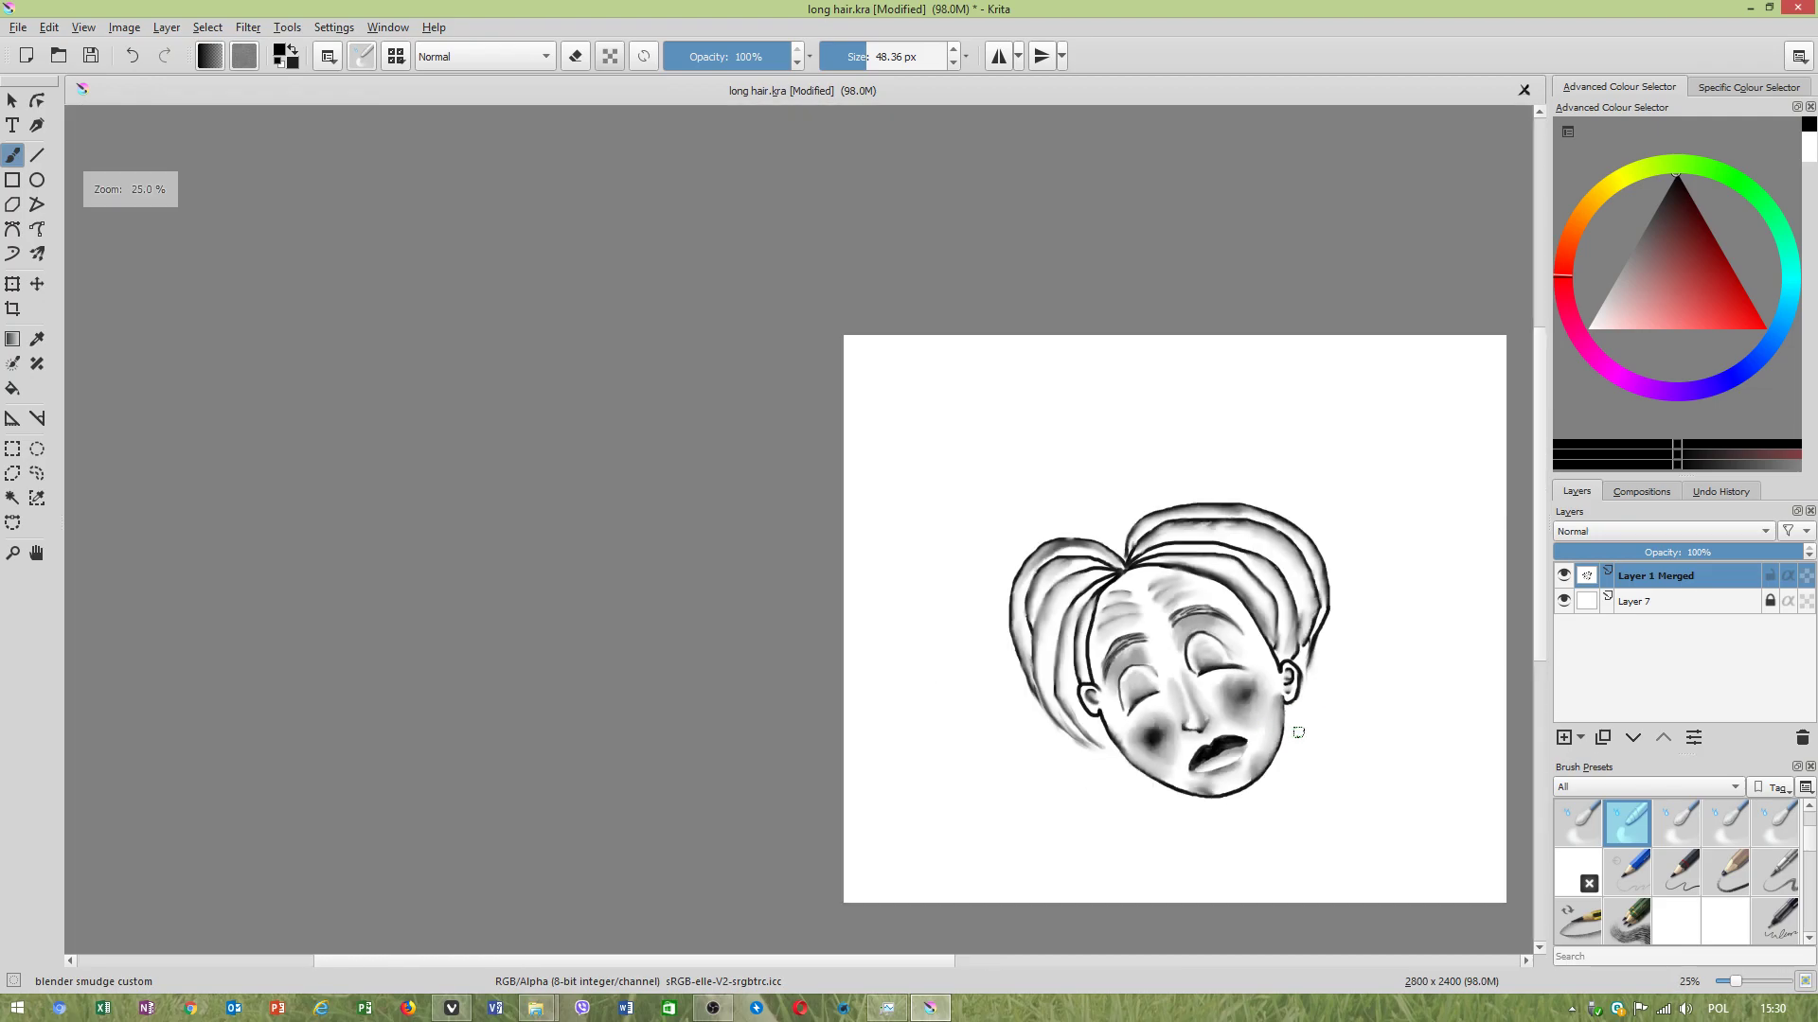
scroll(1159, 691, "up", 3)
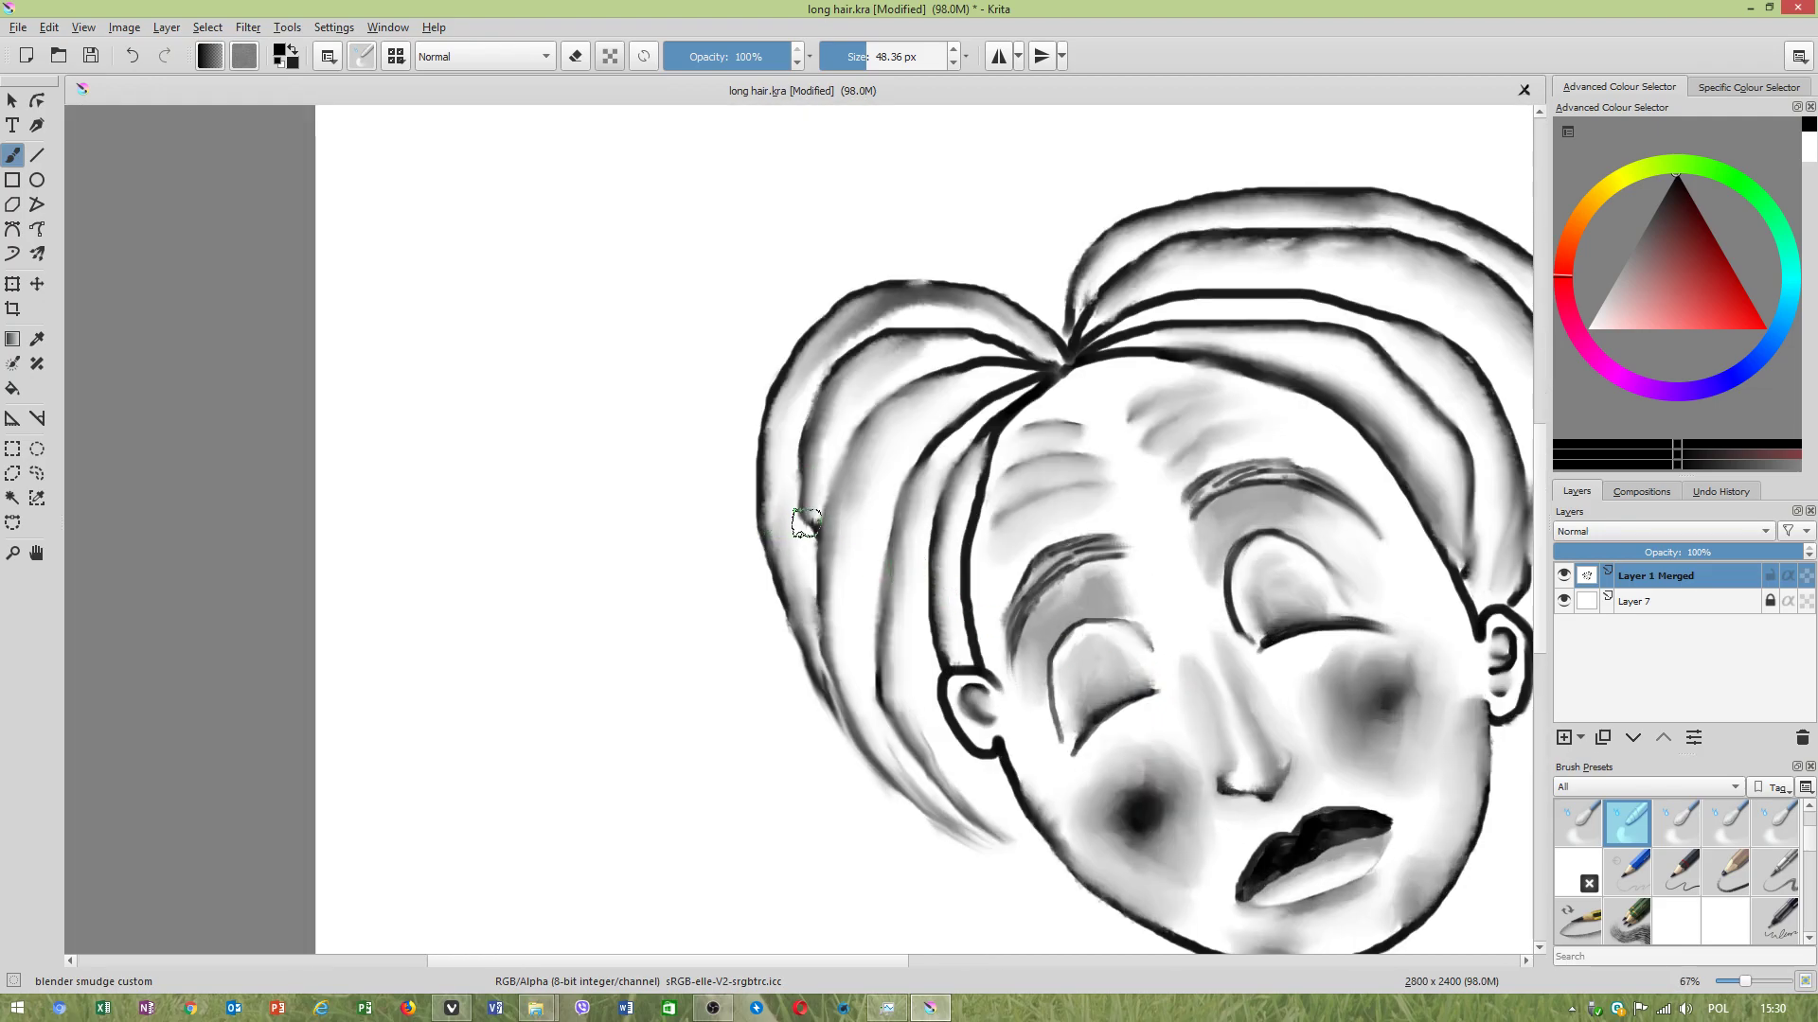
scroll(911, 733, "down", 2)
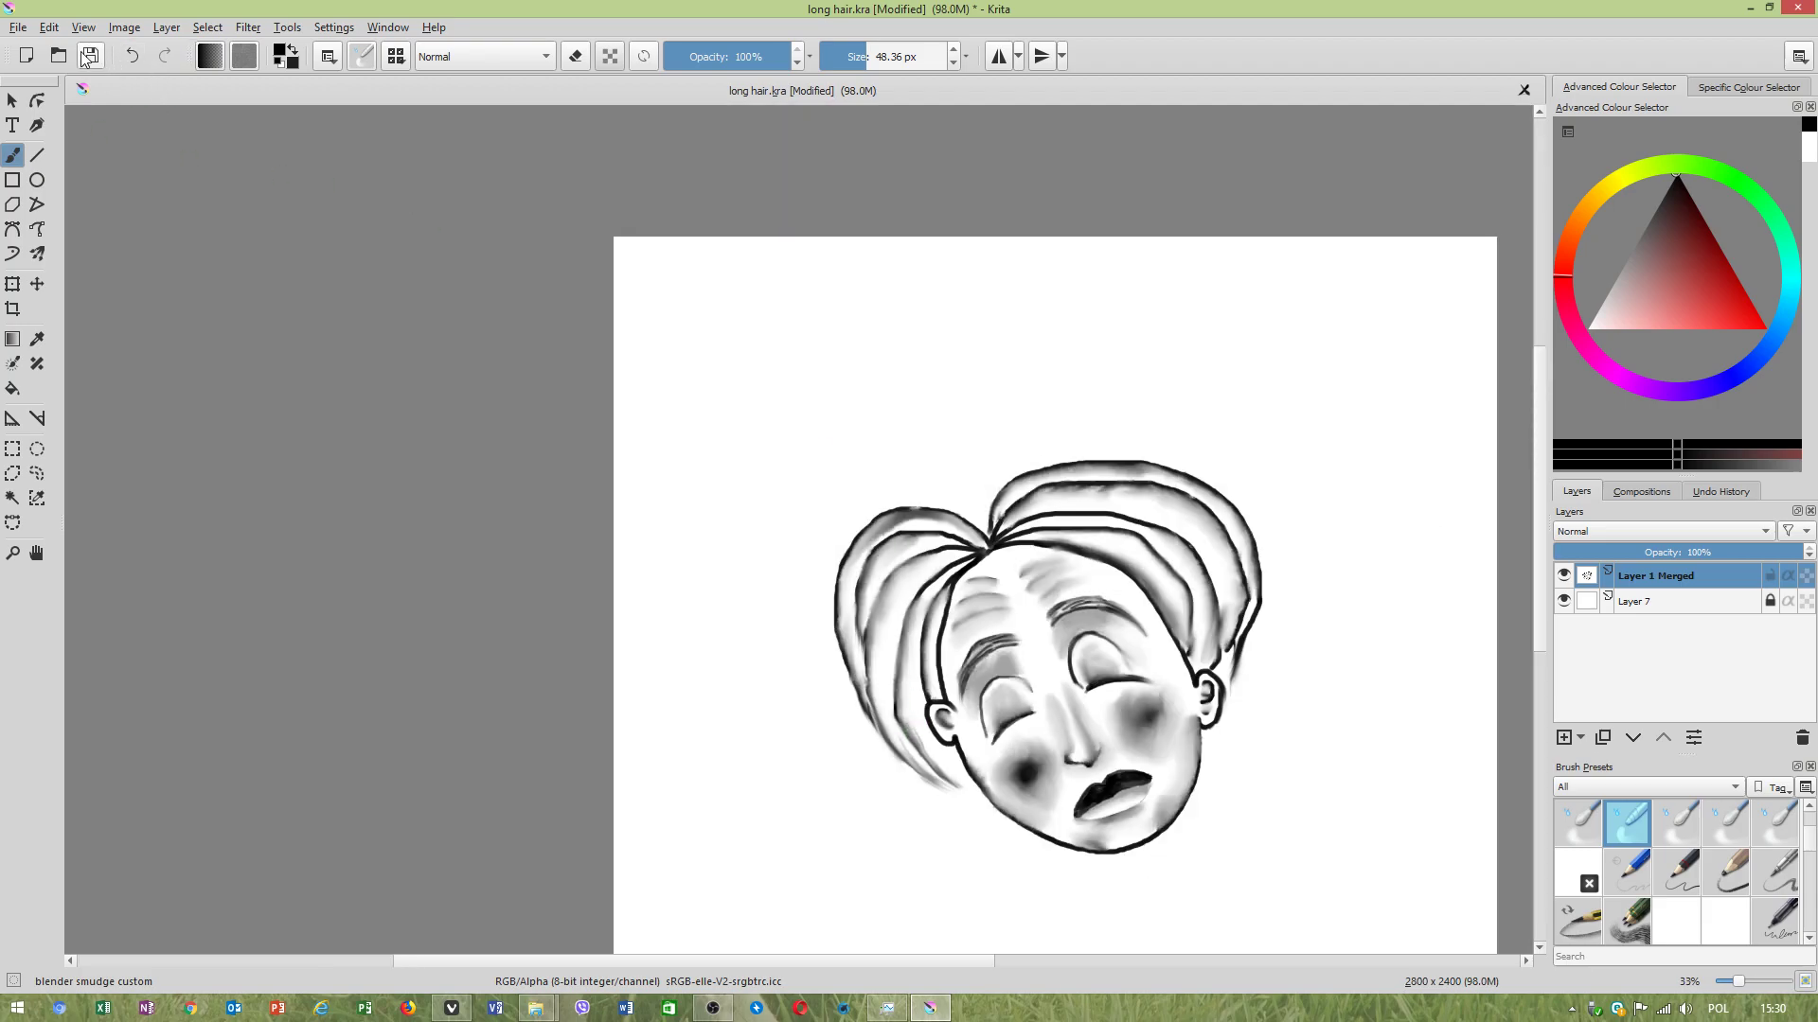
left_click(734, 1011)
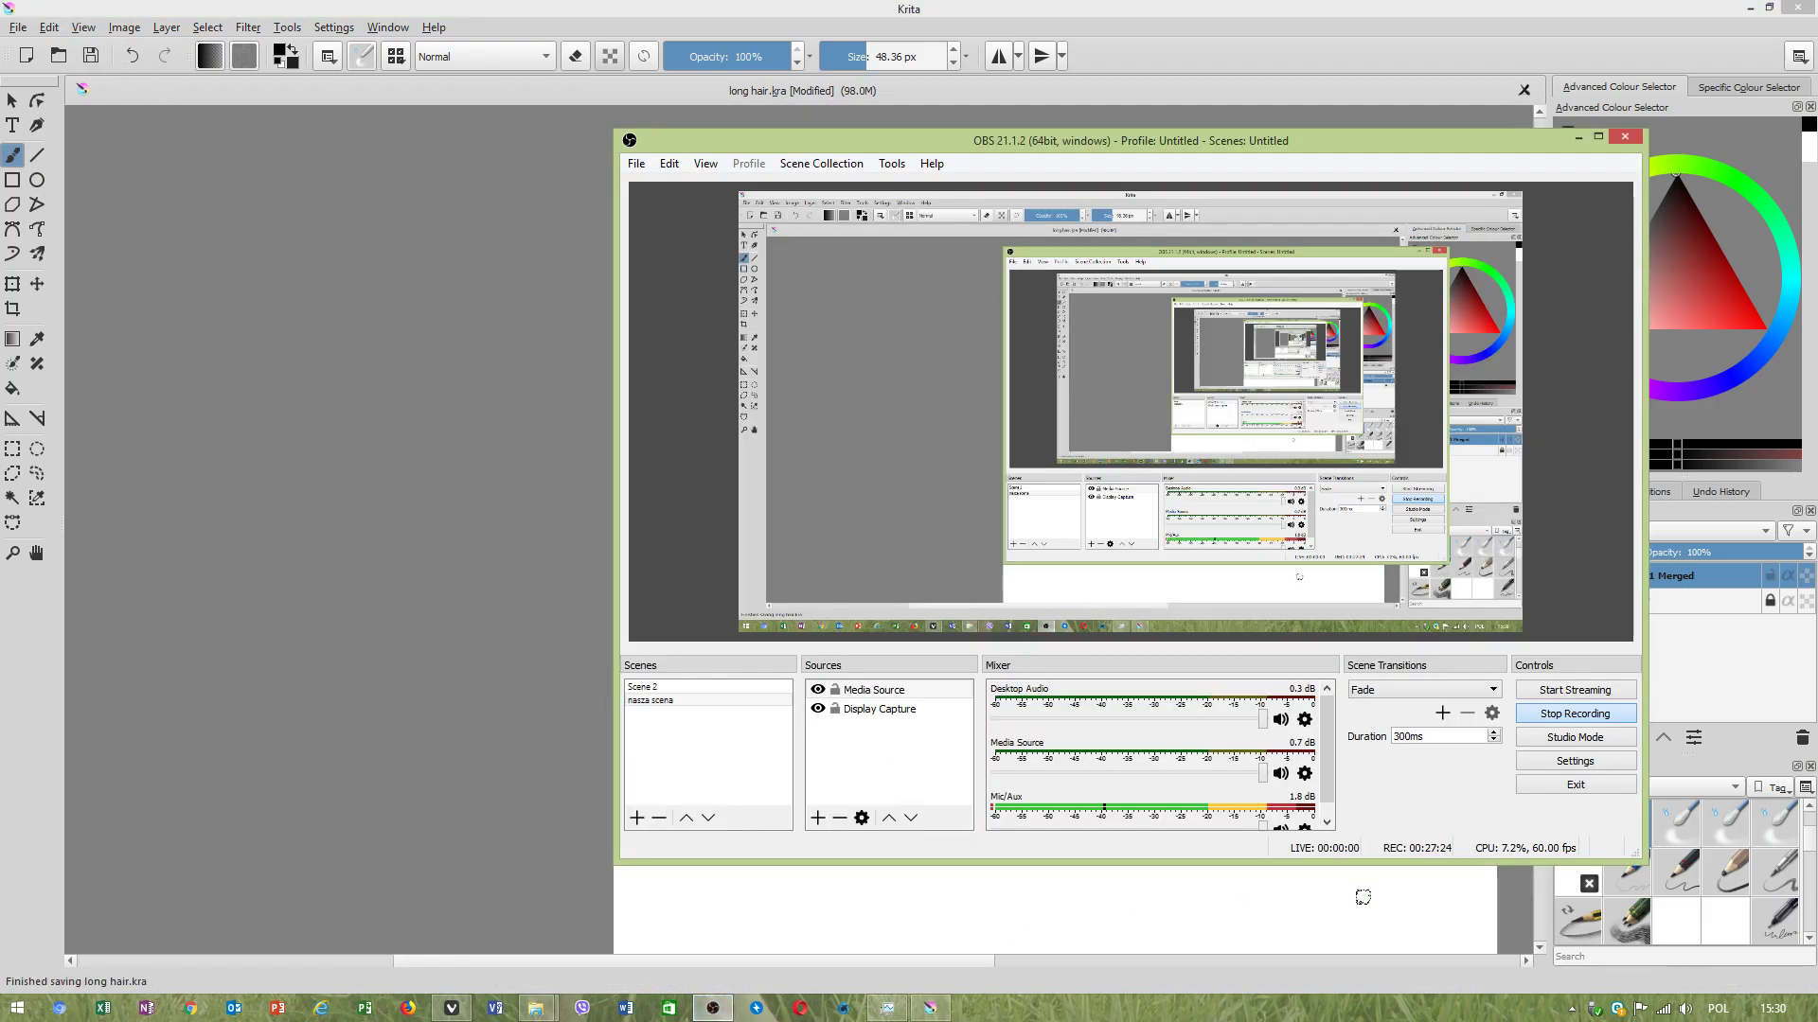